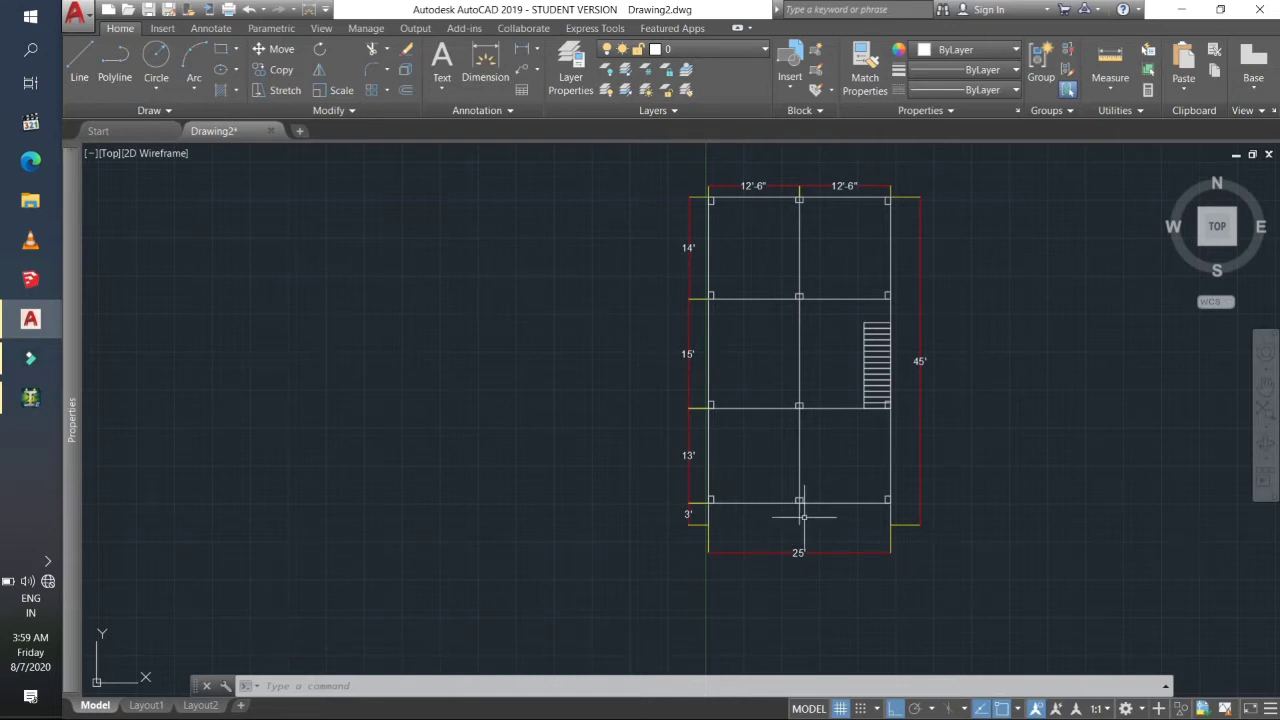
Switch to STAAD.Pro and create a new Space model Structure1, overwriting the existing file and starting with Add Beam.
scroll(803, 517, up, 2)
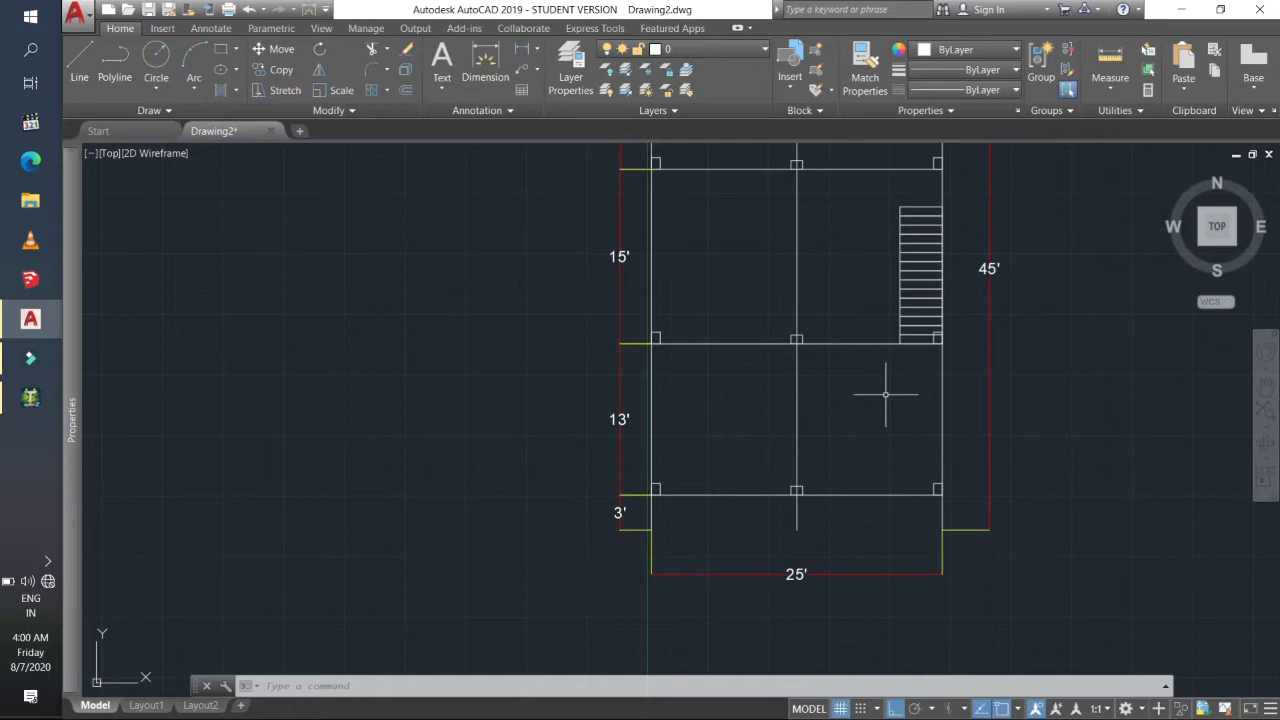
scroll(885, 394, down, 2)
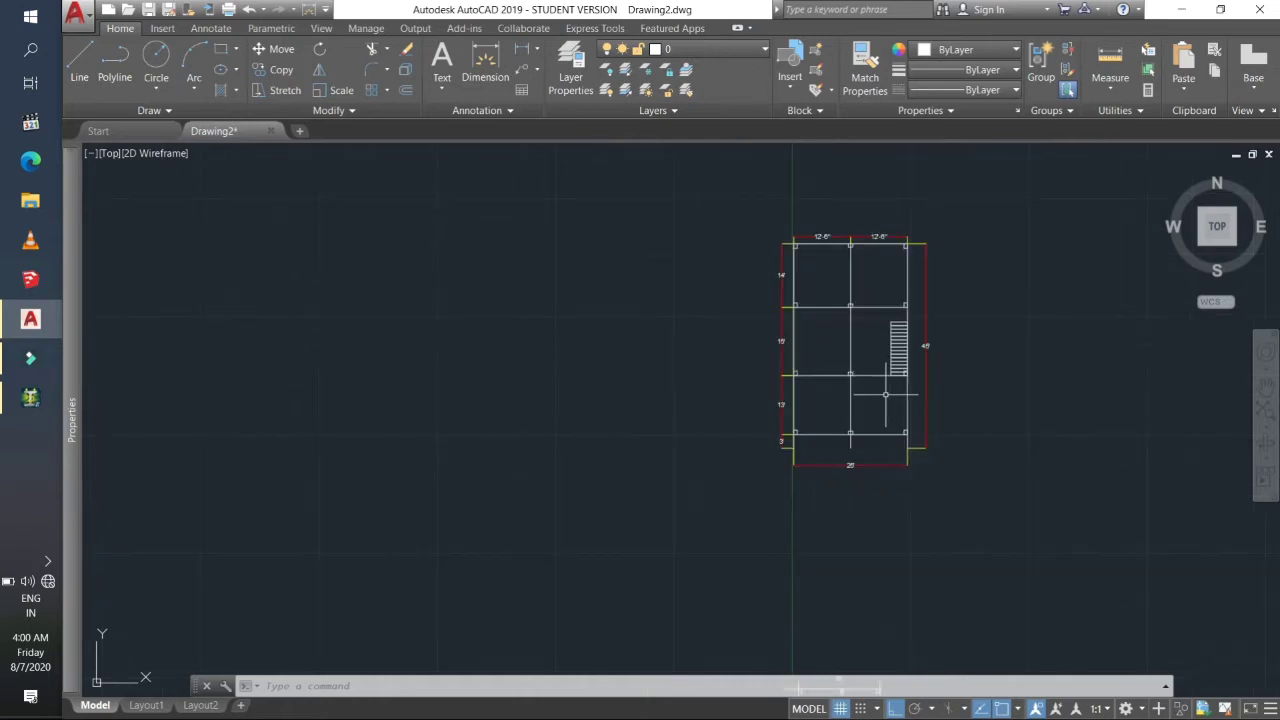
click(27, 408)
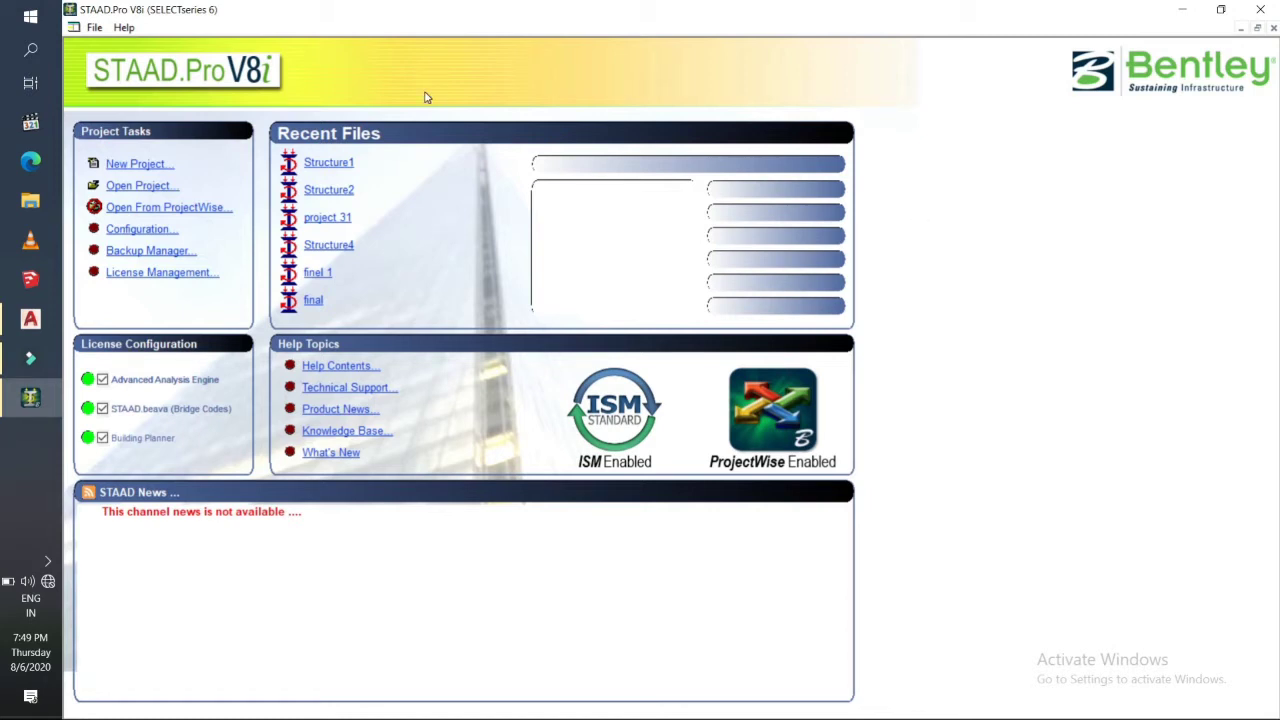
click(146, 165)
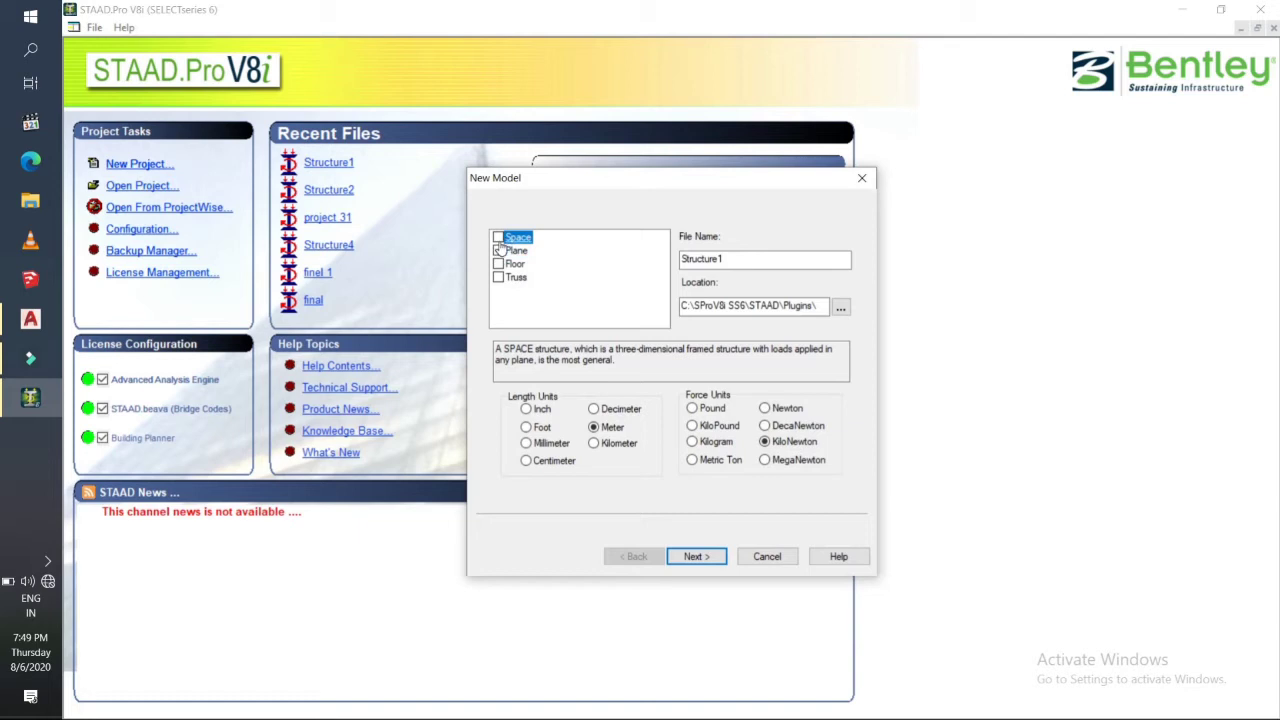
click(498, 237)
click(724, 556)
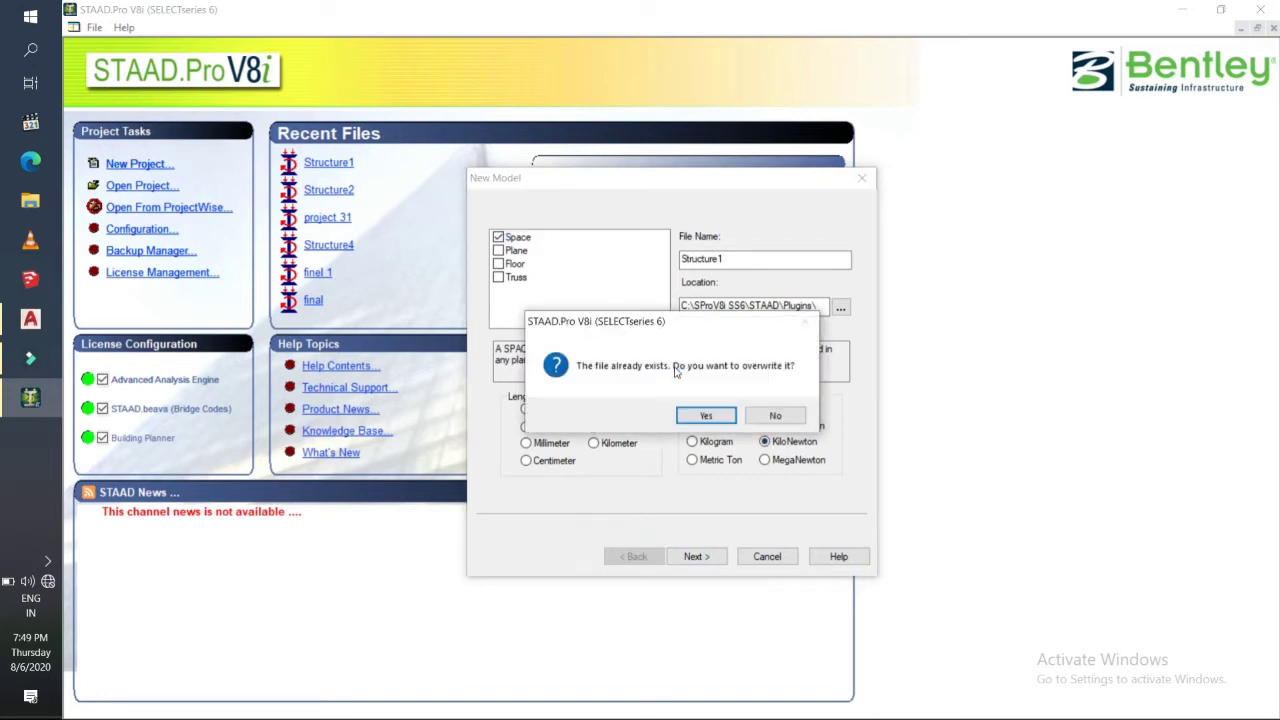
click(703, 416)
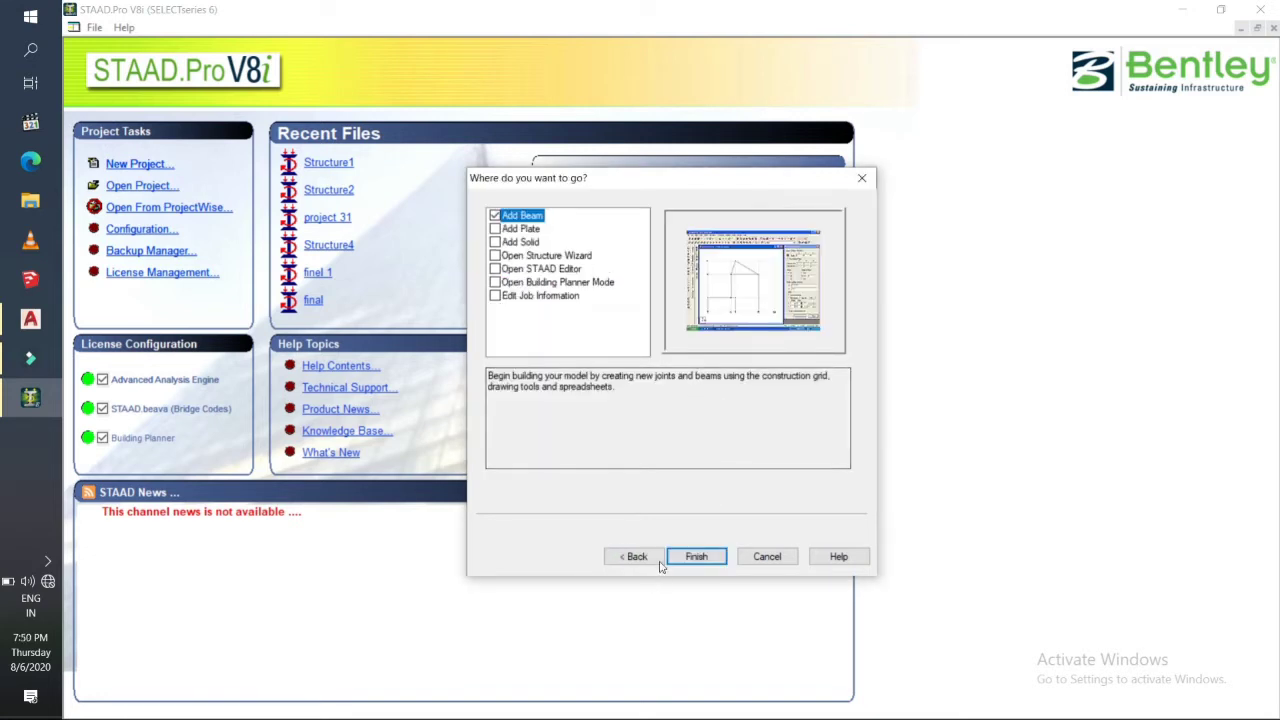
click(677, 557)
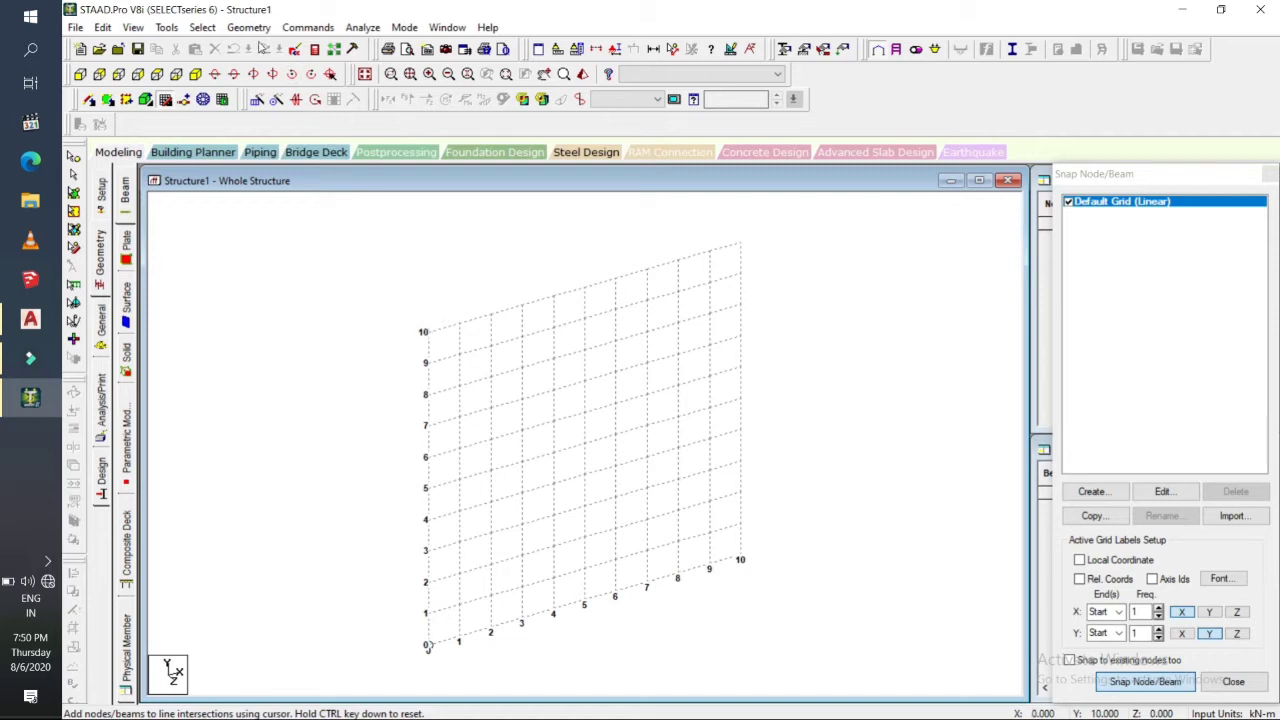
Run the Structure Wizard and start a Bay Frame prototype from the Frame Models.
click(248, 27)
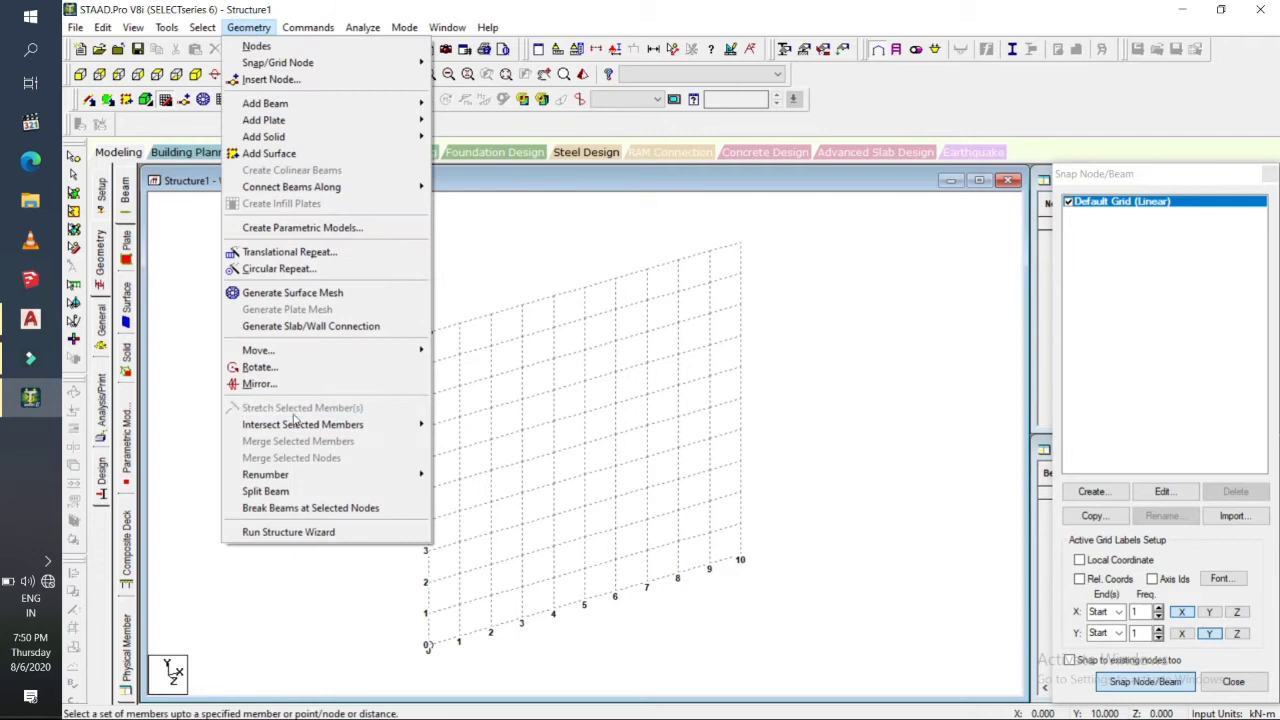
click(288, 532)
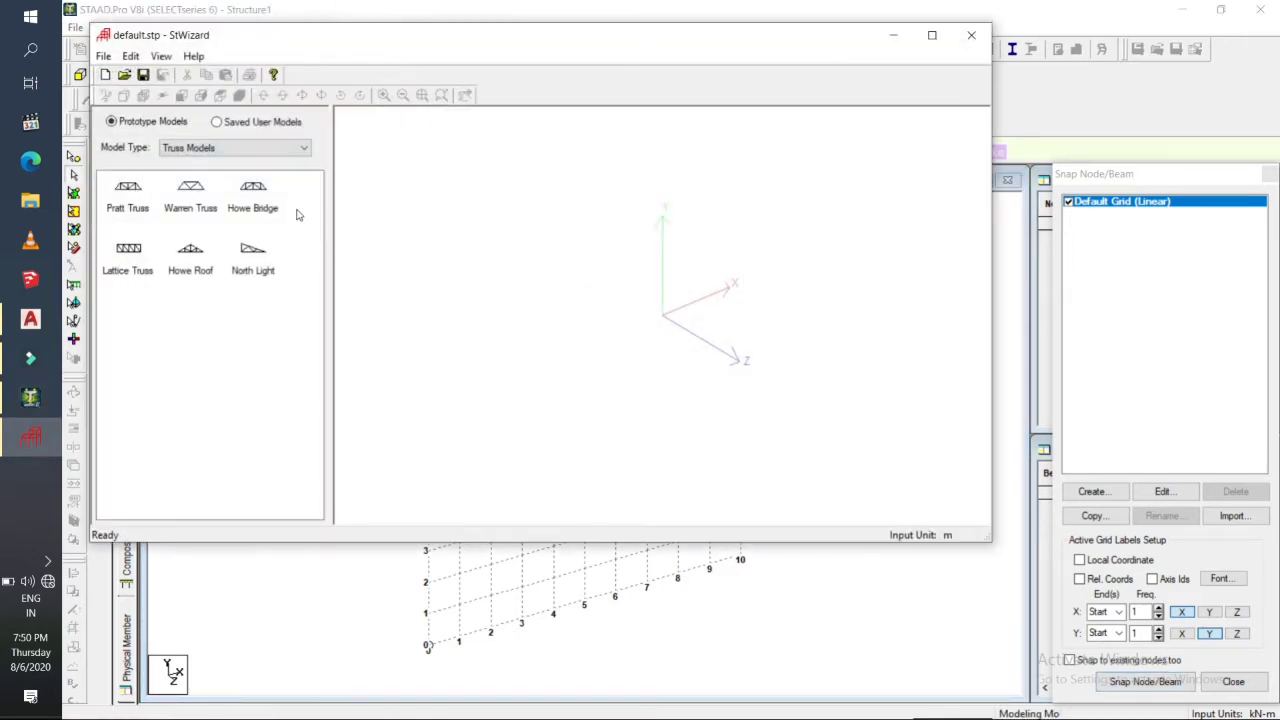
click(296, 152)
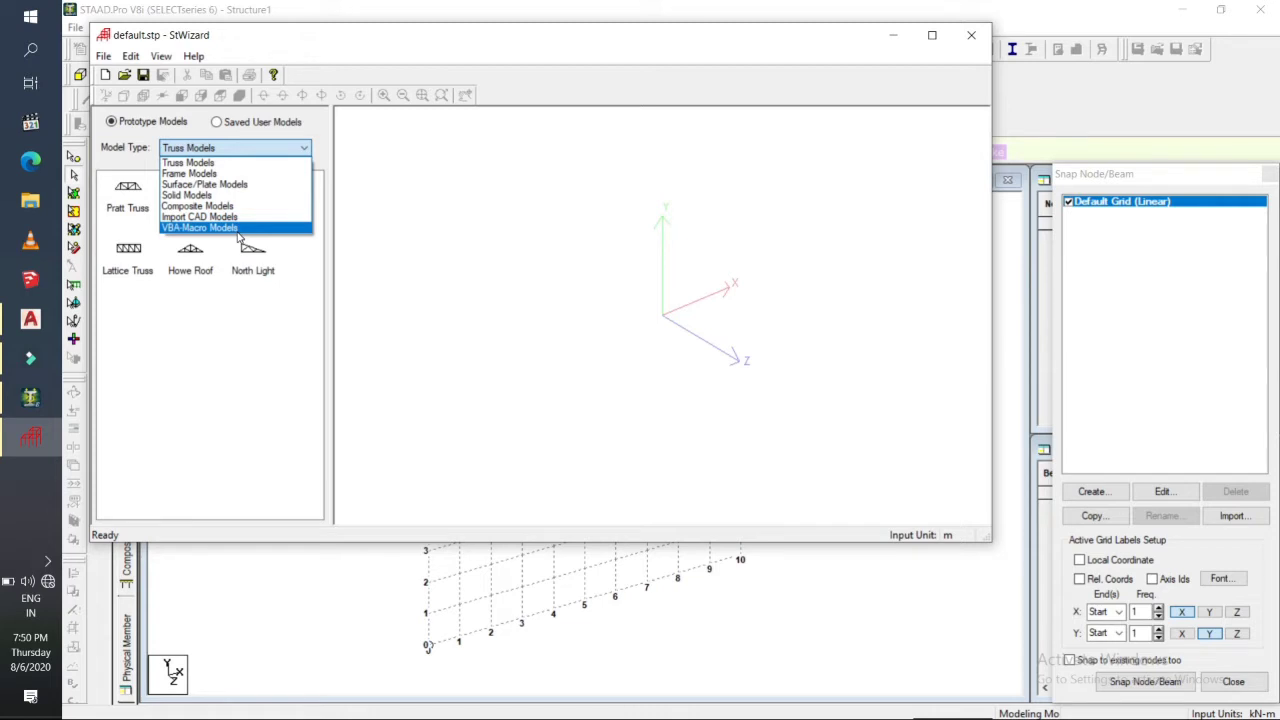
click(205, 173)
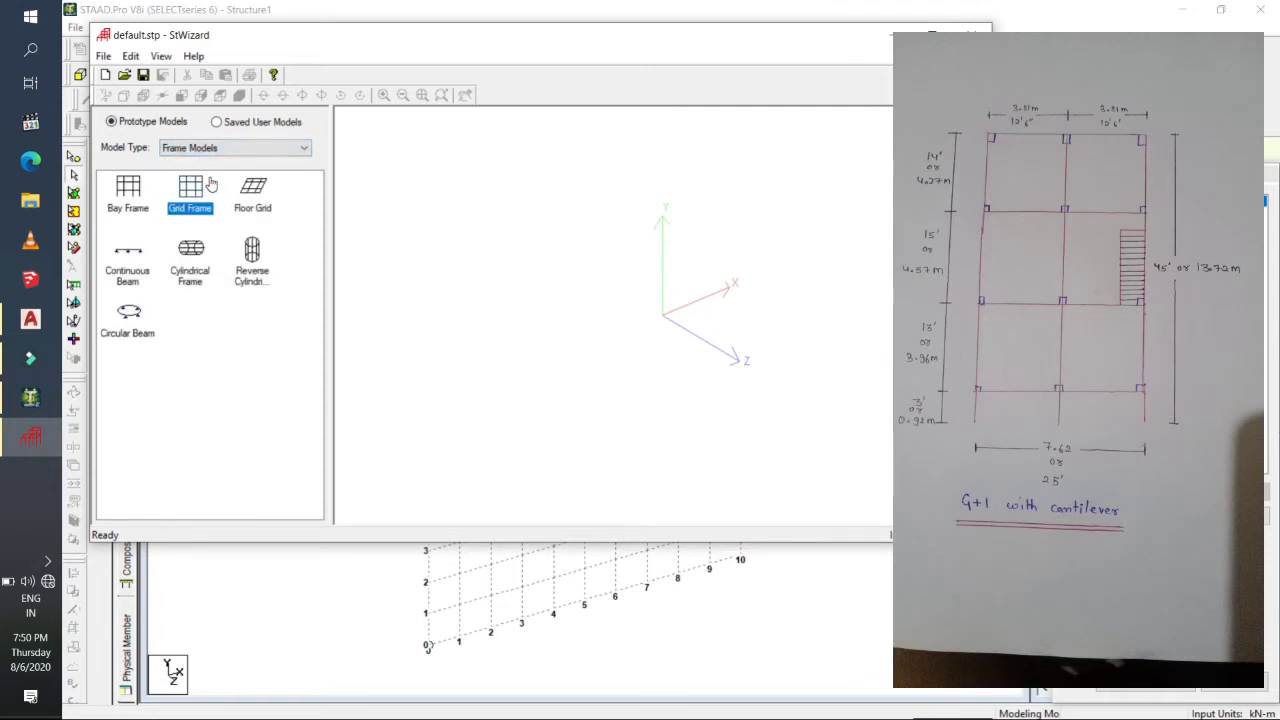
double_click(127, 191)
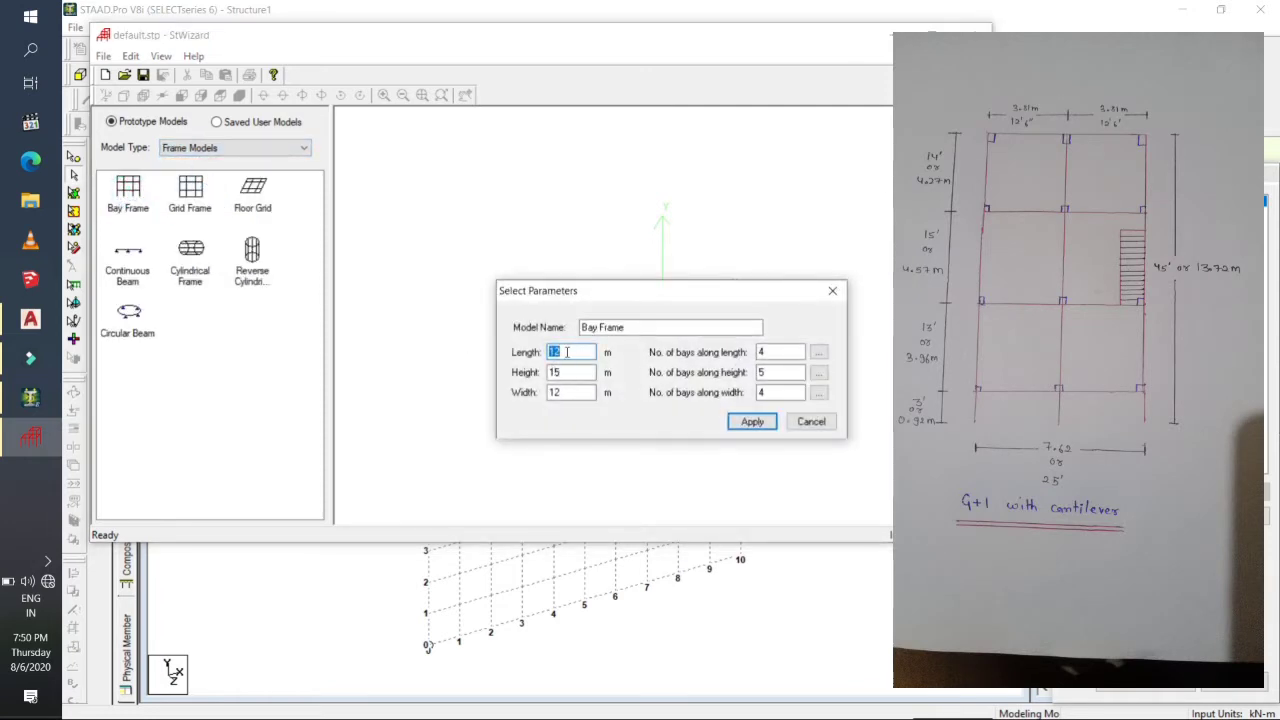
Set the bay frame to length 13.72 m, height 3 m and width 7.62 m, with 4, 1 and 2 bays respectively.
text(13.72)
key(Tab)
text(3)
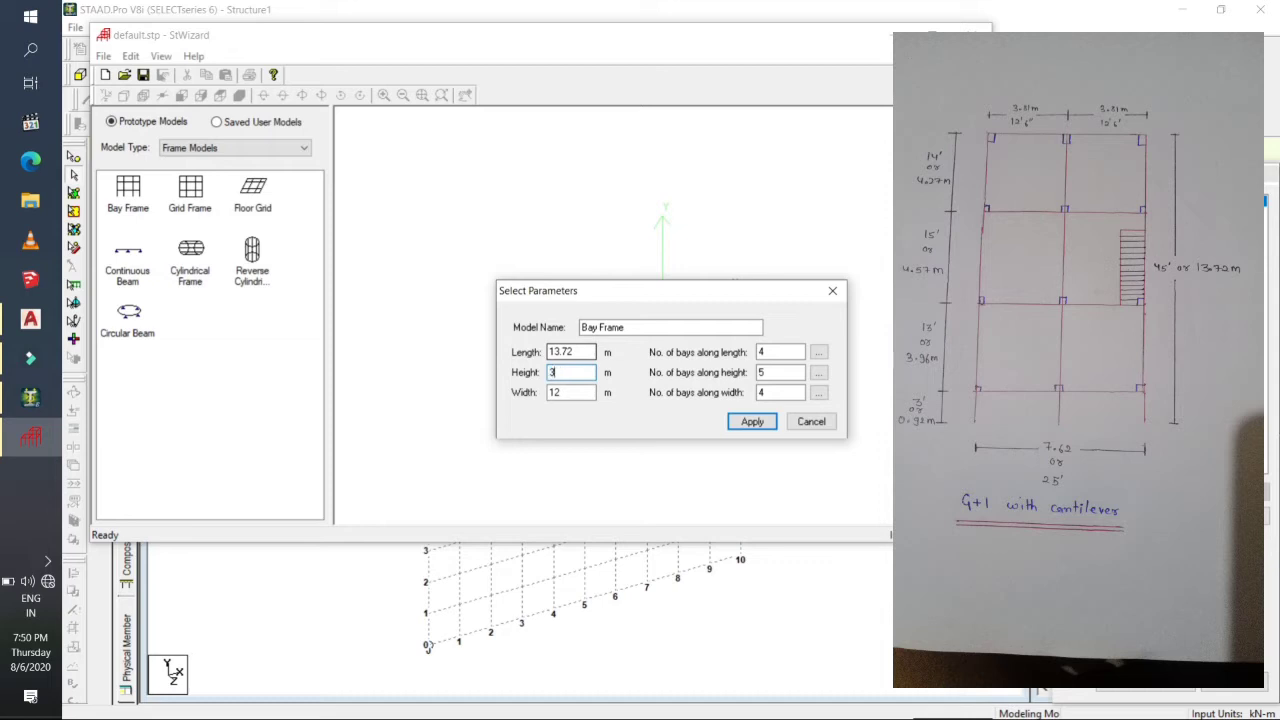
key(Tab)
text(7.62)
key(Tab)
text(4)
text(1)
key(Tab)
text(2)
Set the four bay lengths along the frame's length to 4.27, 4.57, 3.96 and 0.92 m.
click(819, 353)
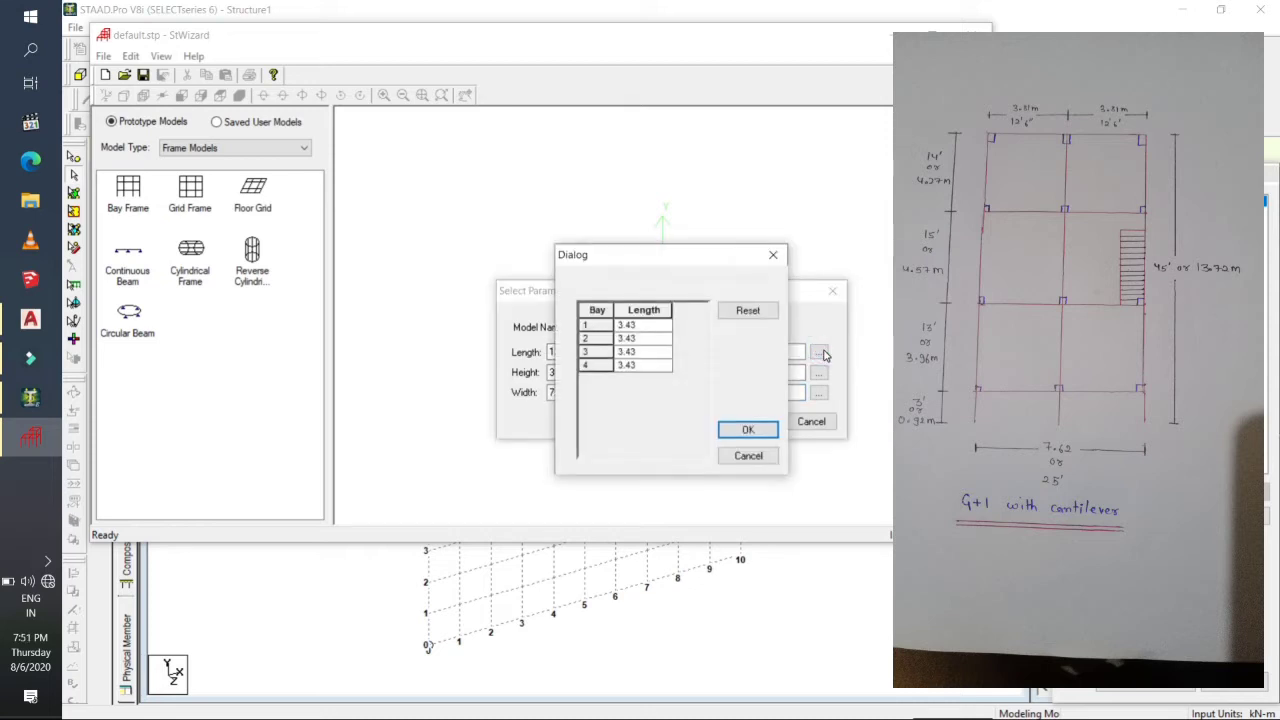
click(637, 327)
key(BackSpace)
key(BackSpace)
key(BackSpace)
key(BackSpace)
text(4.27)
key(Return)
text(4.57)
key(Return)
text(3.96)
key(Return)
text(0.92)
click(740, 429)
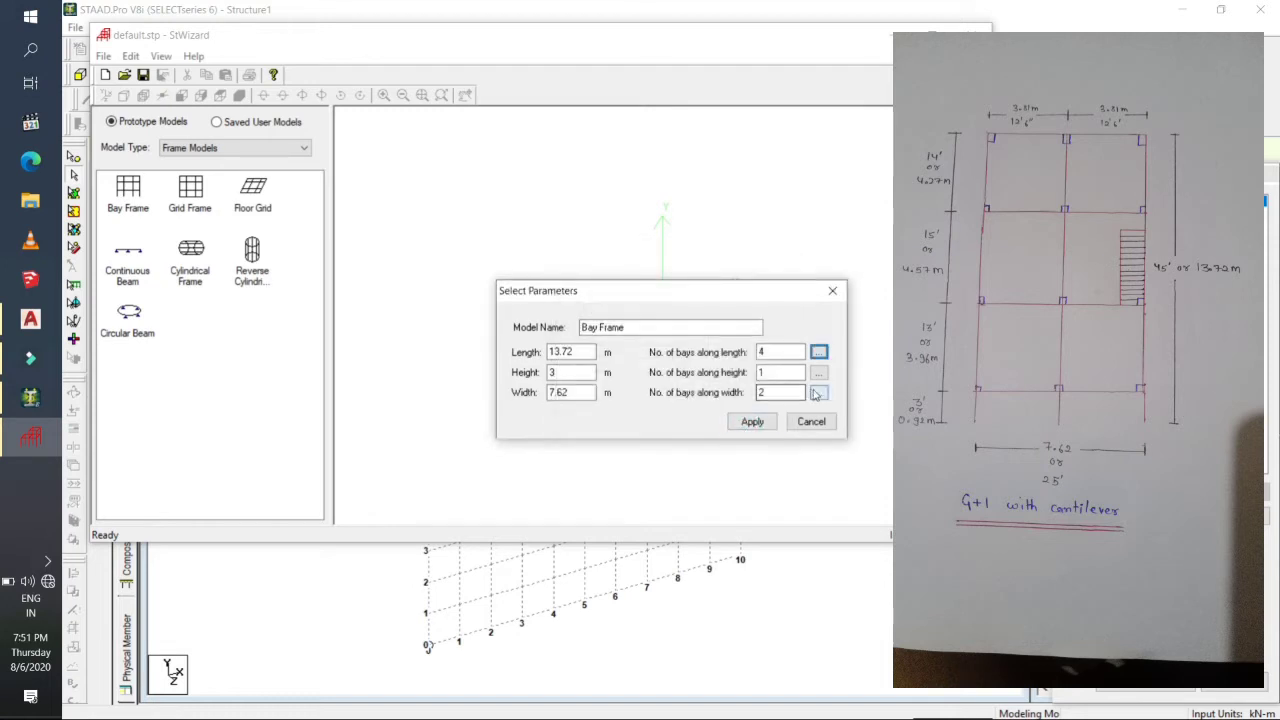
Check the bay widths, generate the bay frame and transfer it into the STAAD.Pro model at X, Y, Z offsets of 0.
click(819, 393)
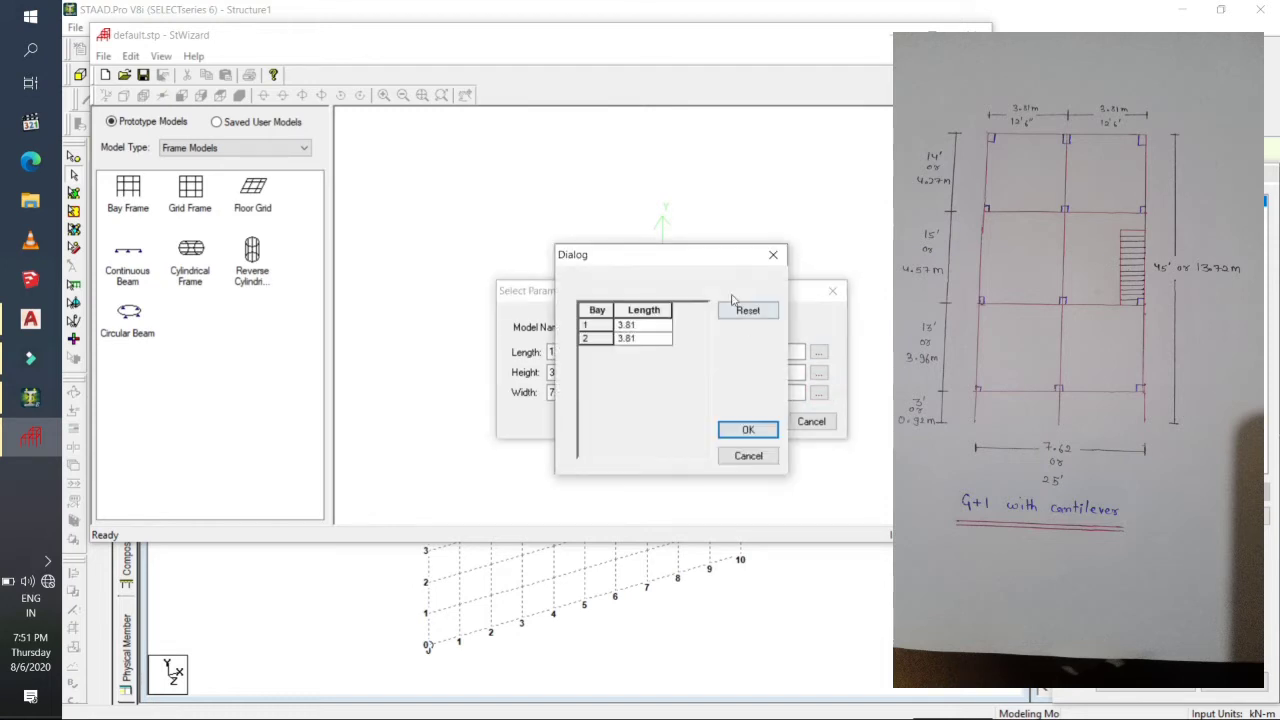
click(771, 256)
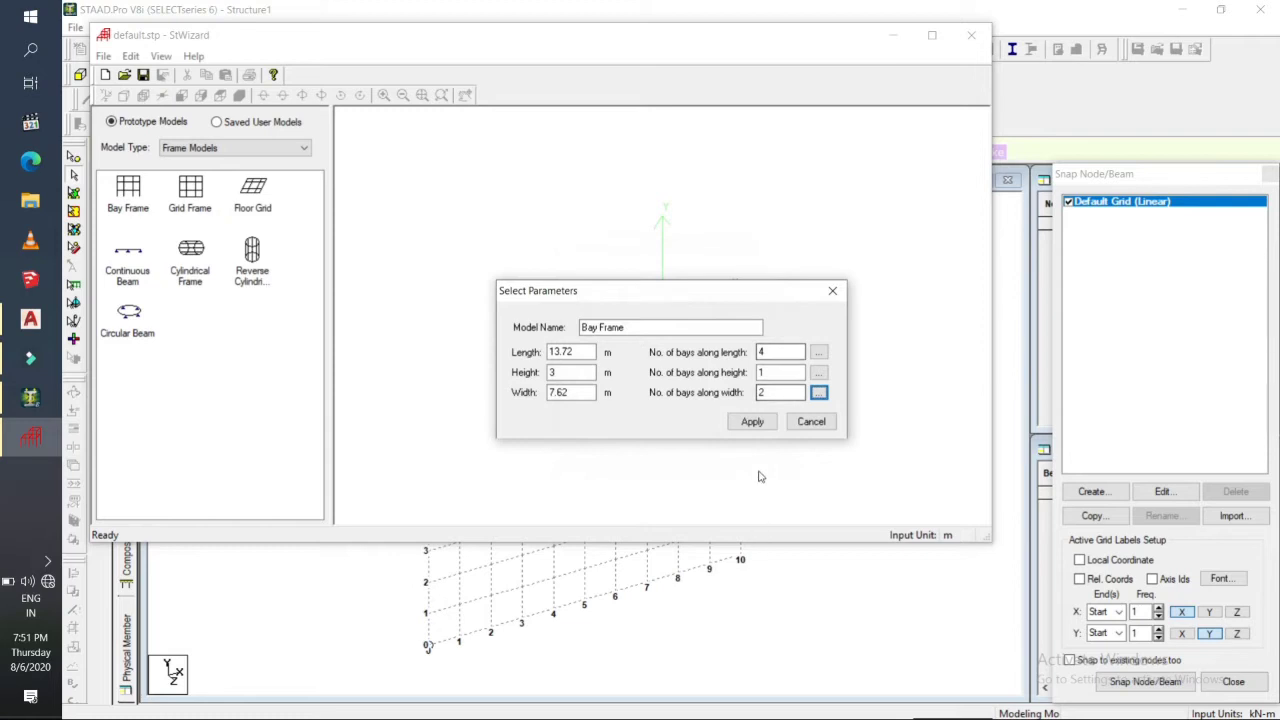
click(757, 427)
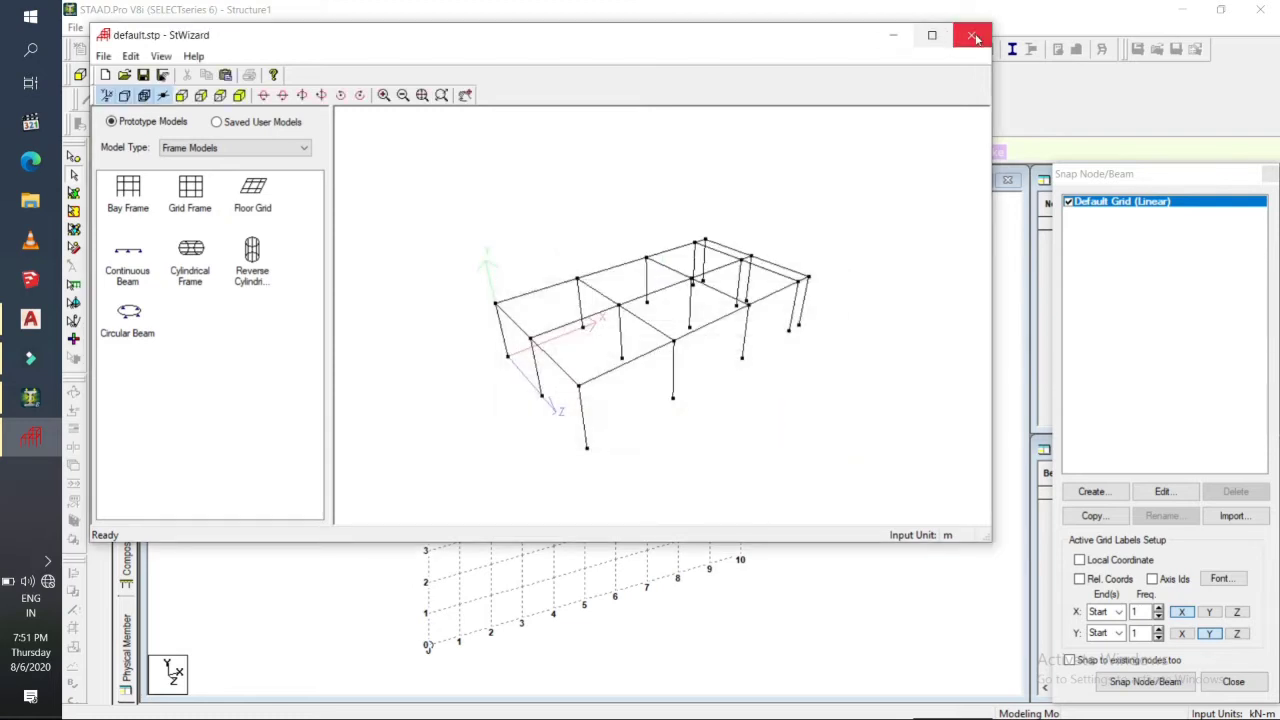
click(971, 35)
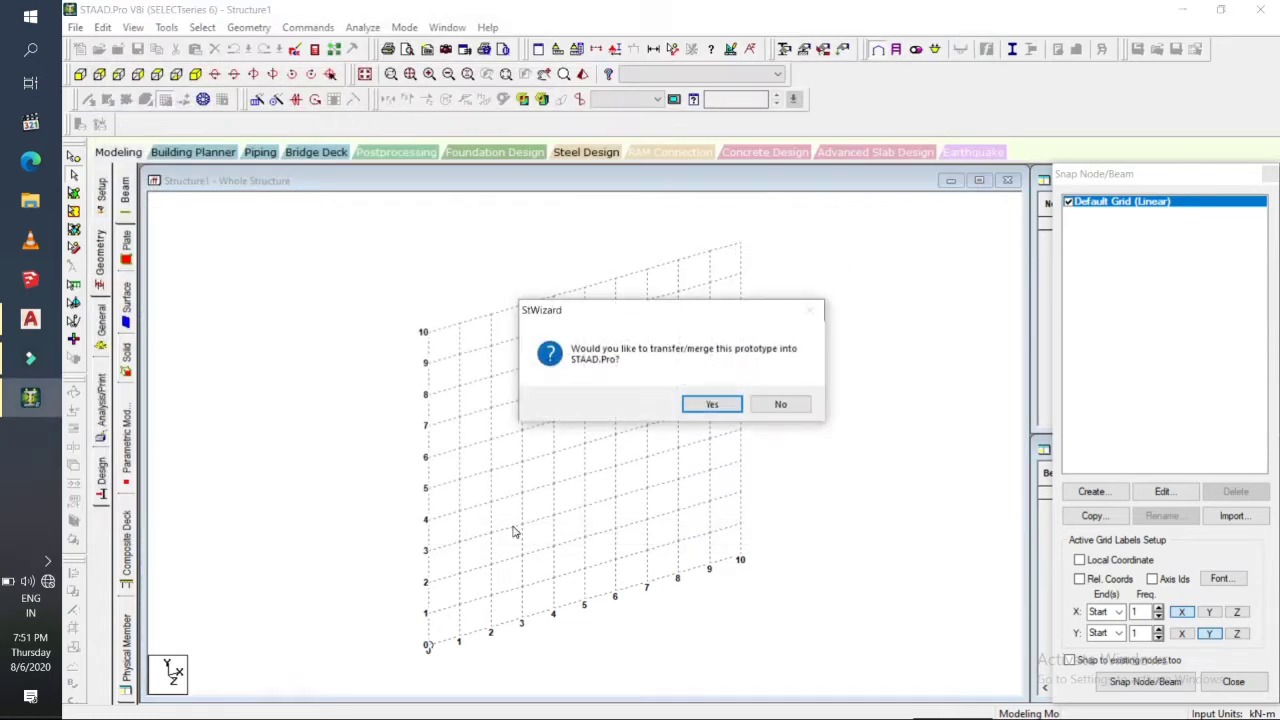
click(706, 404)
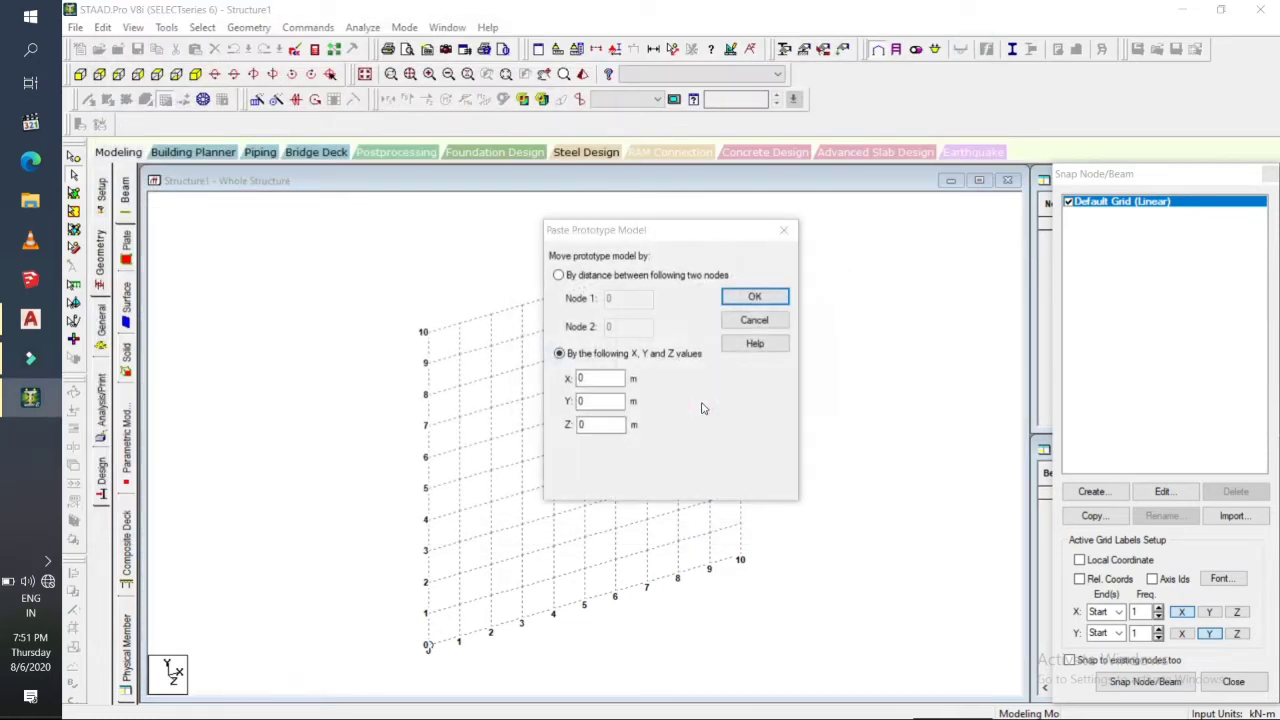
click(735, 296)
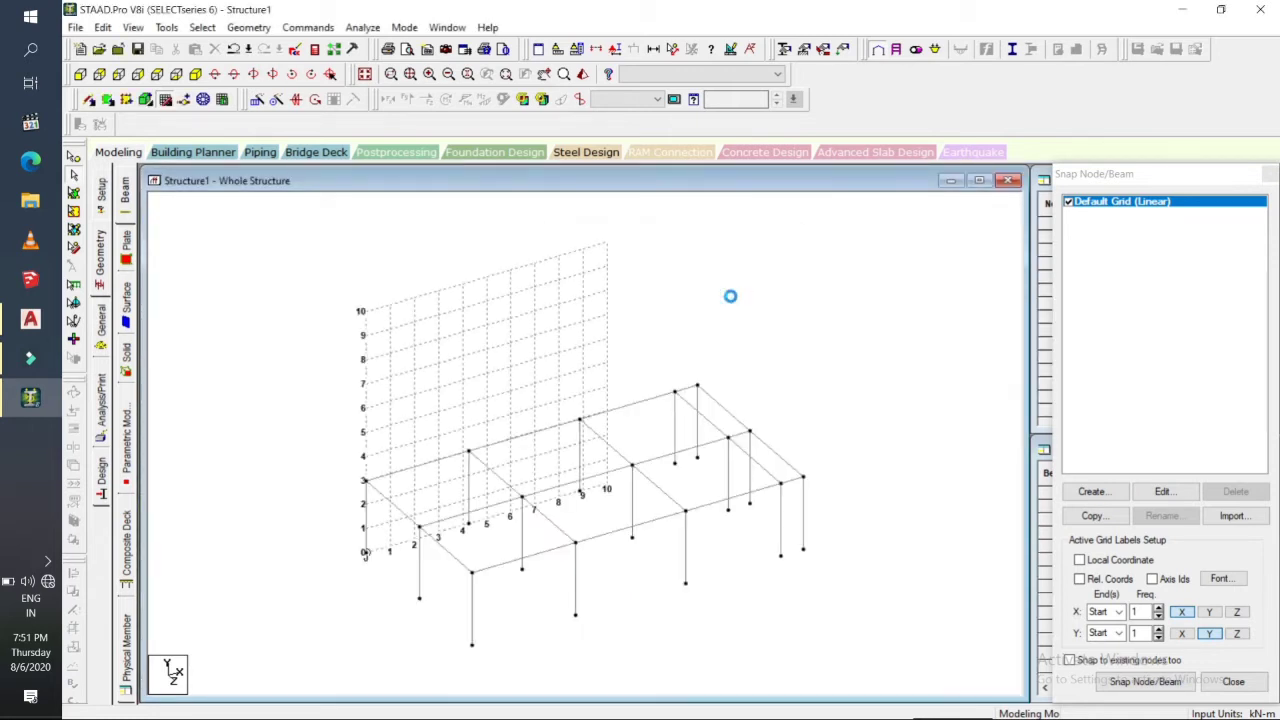
Delete the three columns and the cross beams at the outer end of the 0.92 m bay with their unattached nodes, and hide the construction grid.
key(Left)
key(Left)
key(Left)
key(Left)
key(Left)
key(Left)
key(Left)
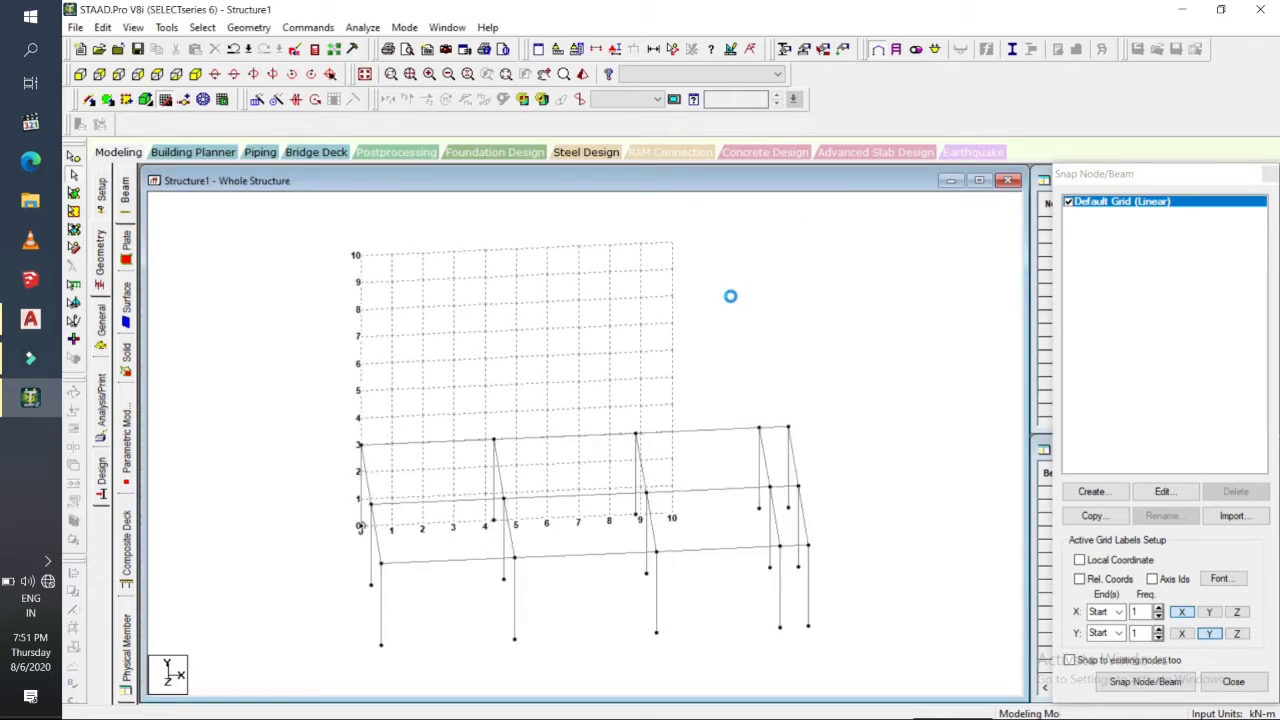
key(Left)
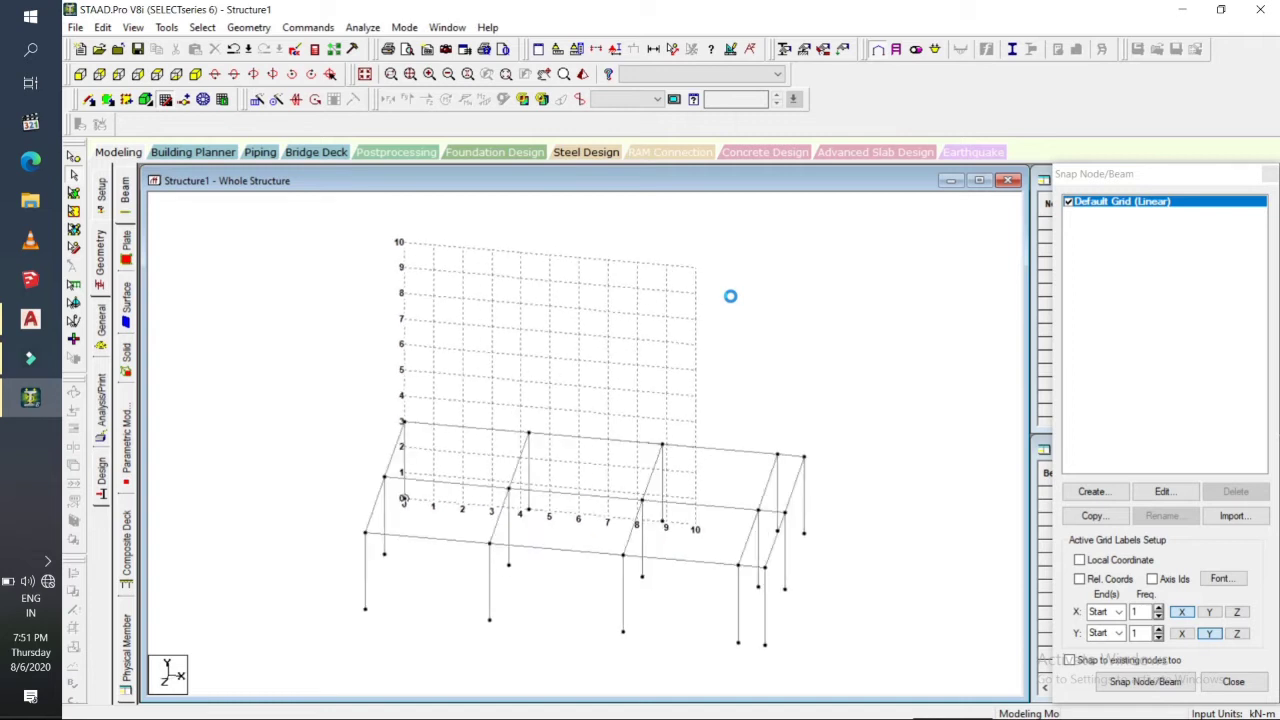
click(784, 580)
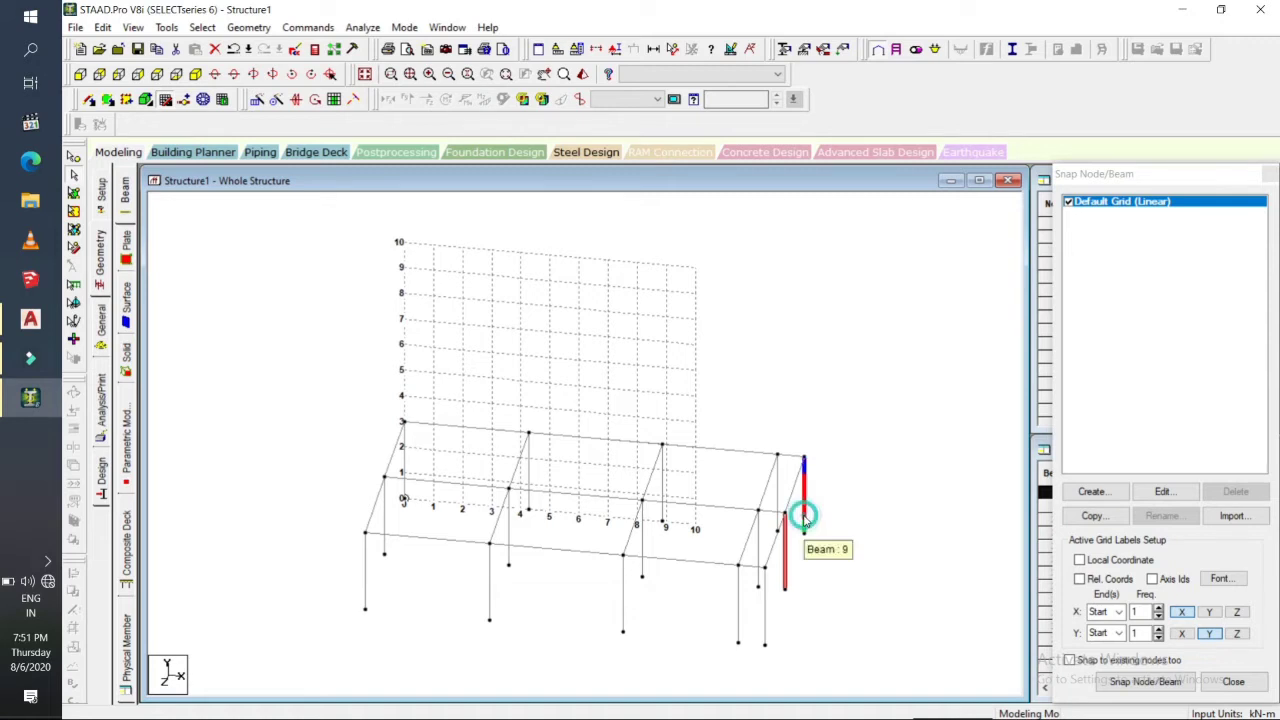
ctrl+click(804, 500)
ctrl+click(767, 615)
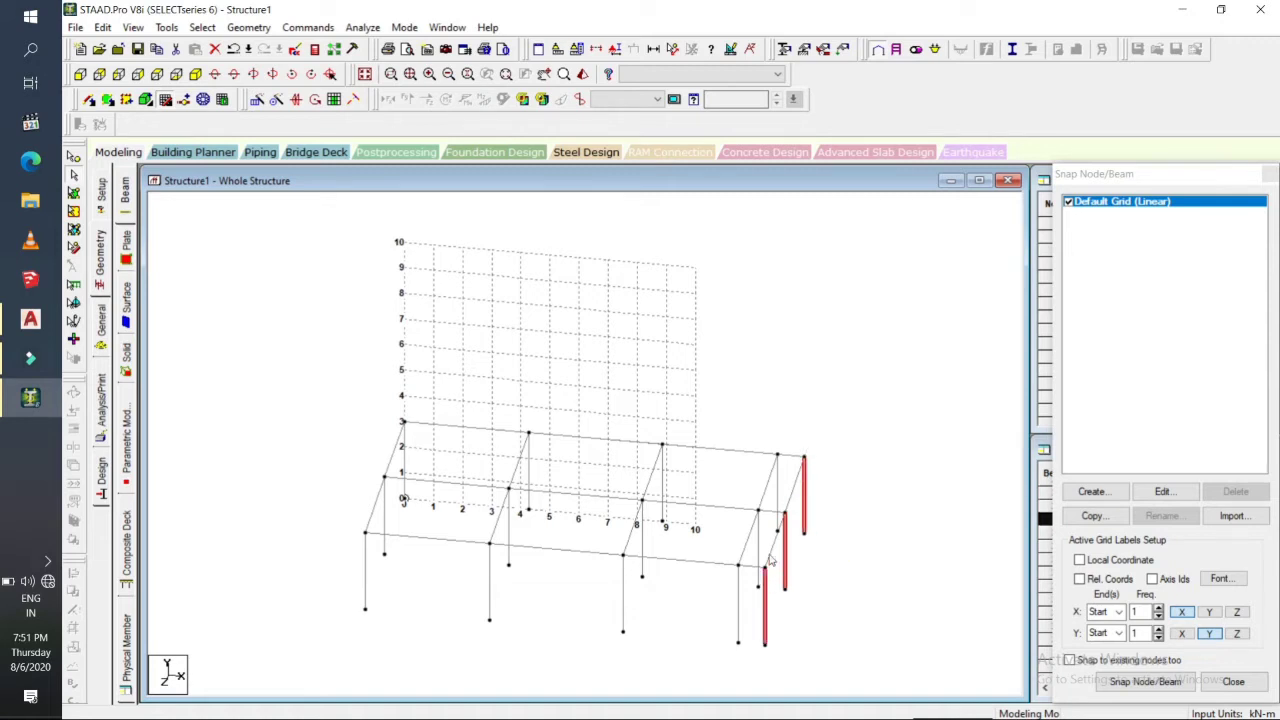
ctrl+click(792, 498)
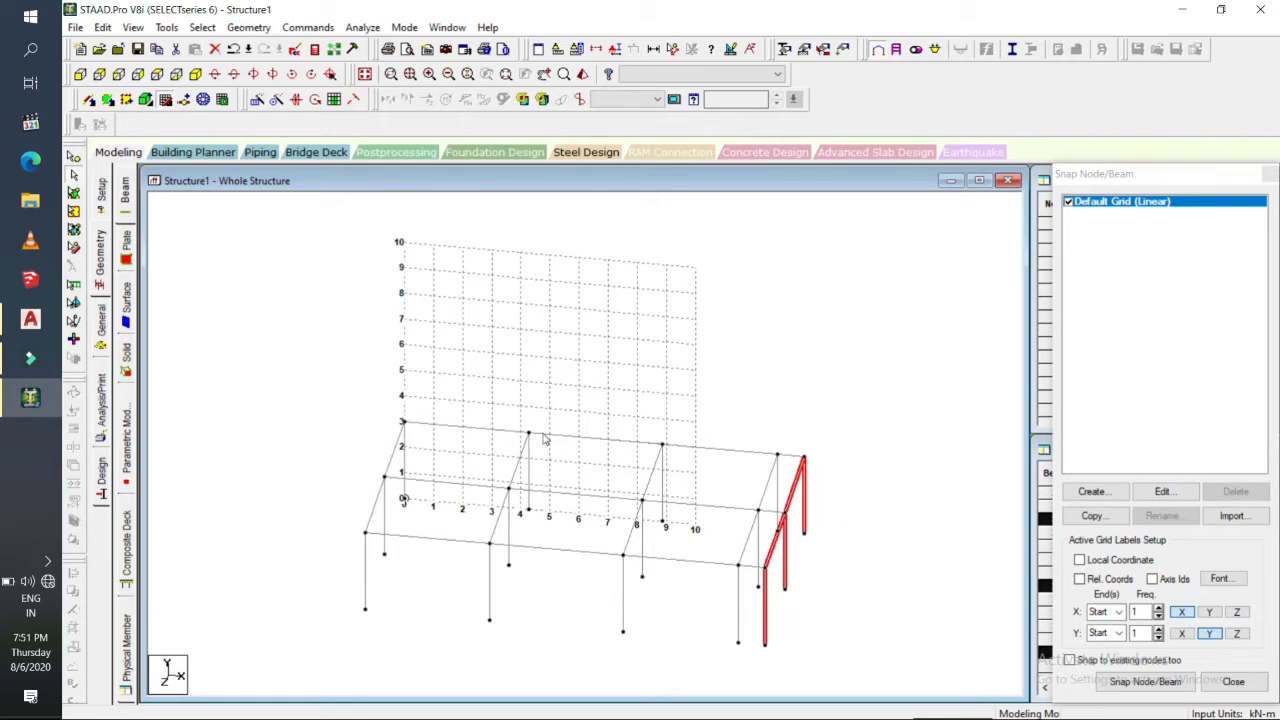
key(Delete)
key(Return)
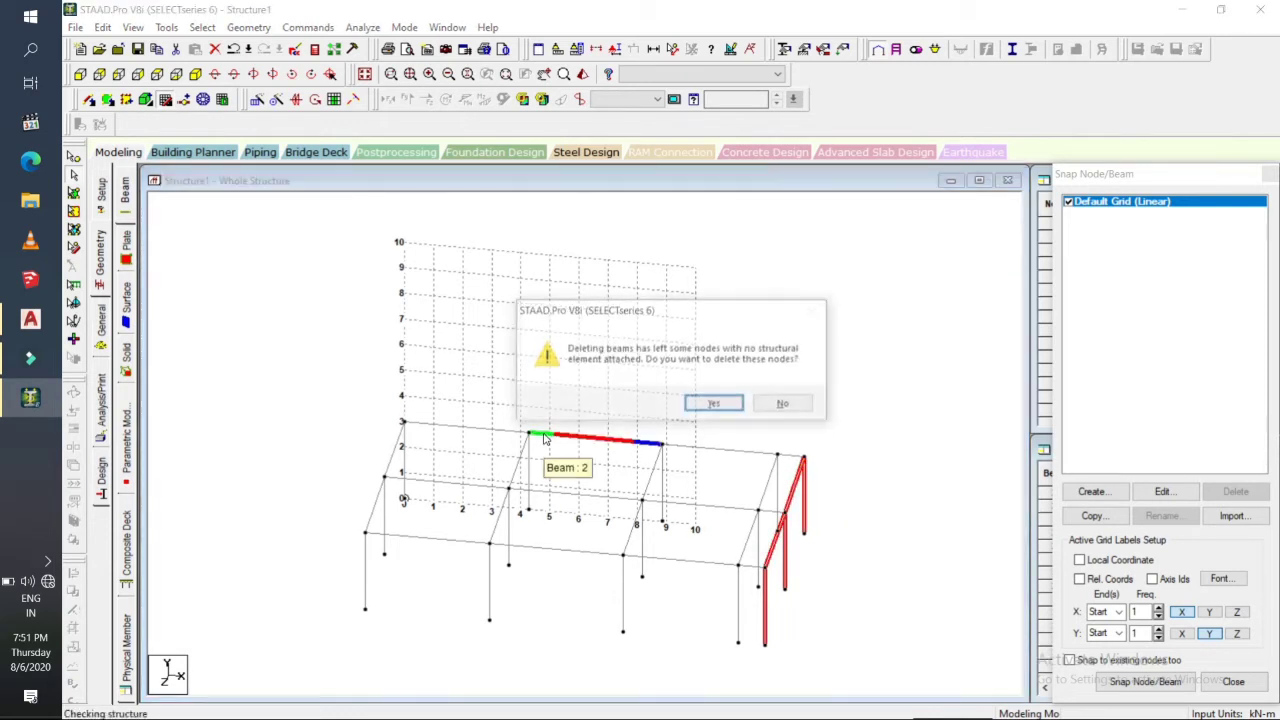
key(Return)
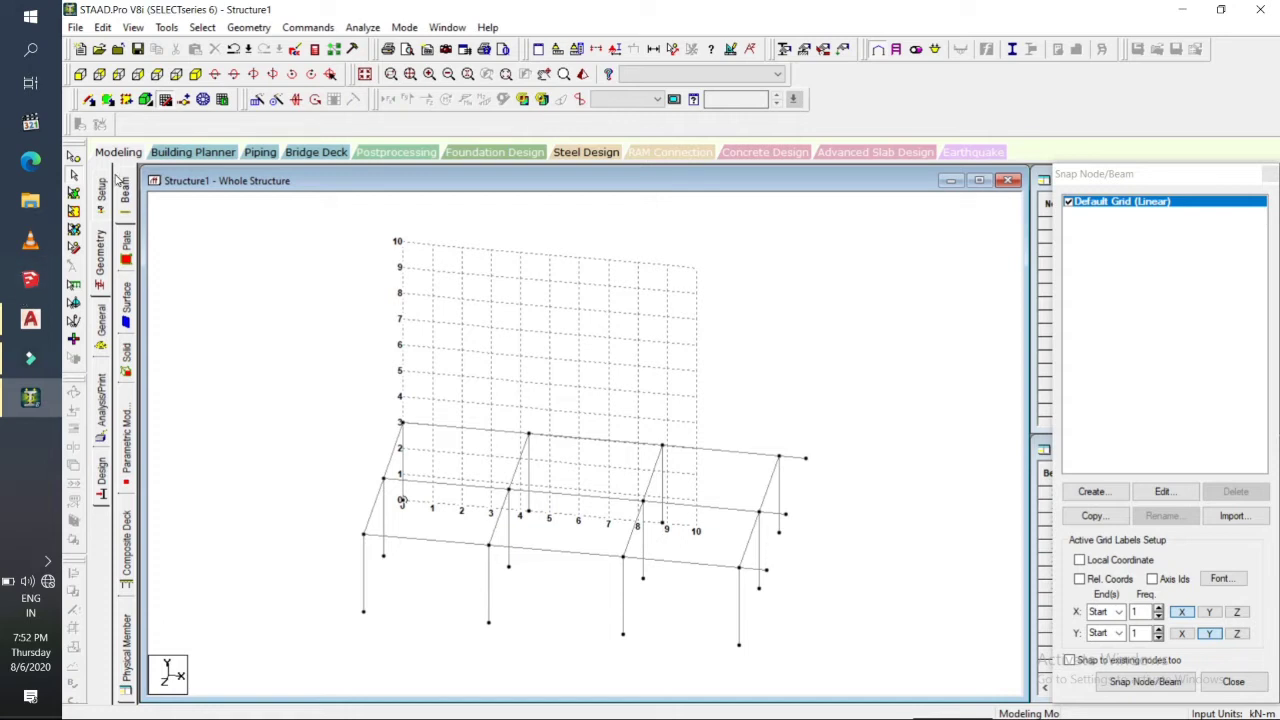
click(165, 100)
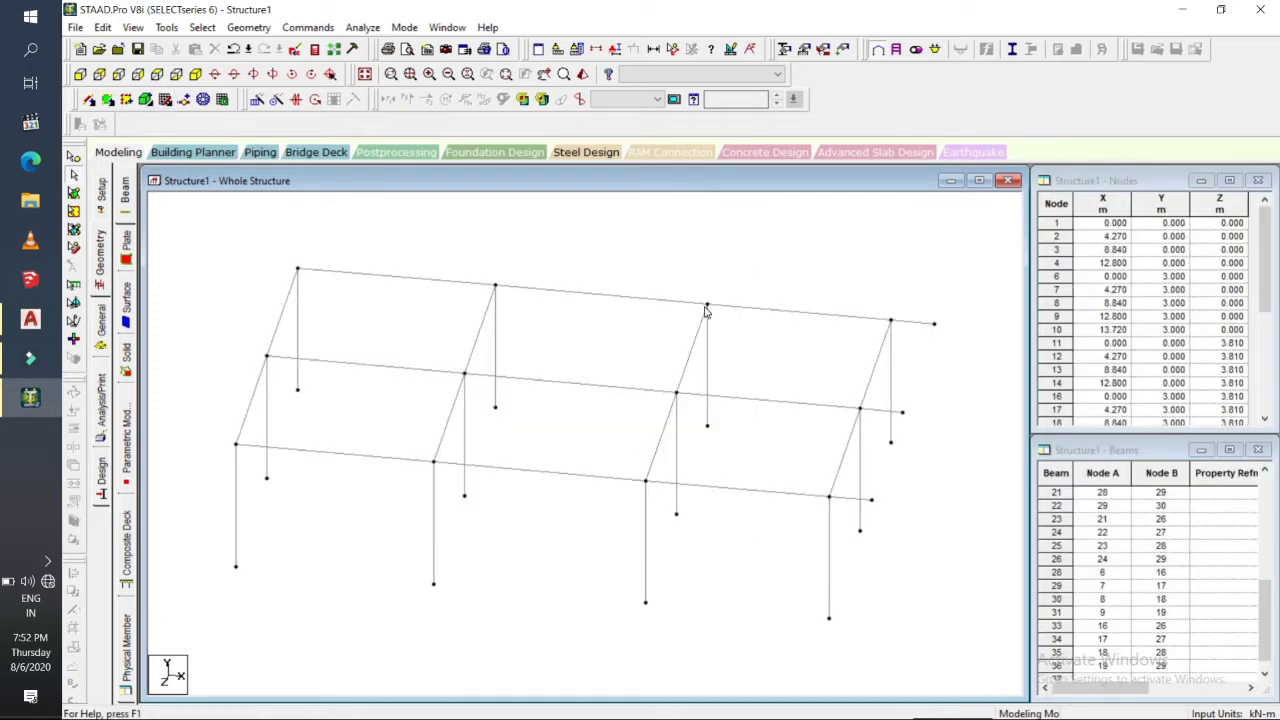
Display the dimension of the top longitudinal beam between nodes 7 and 8, and remove it again.
click(556, 292)
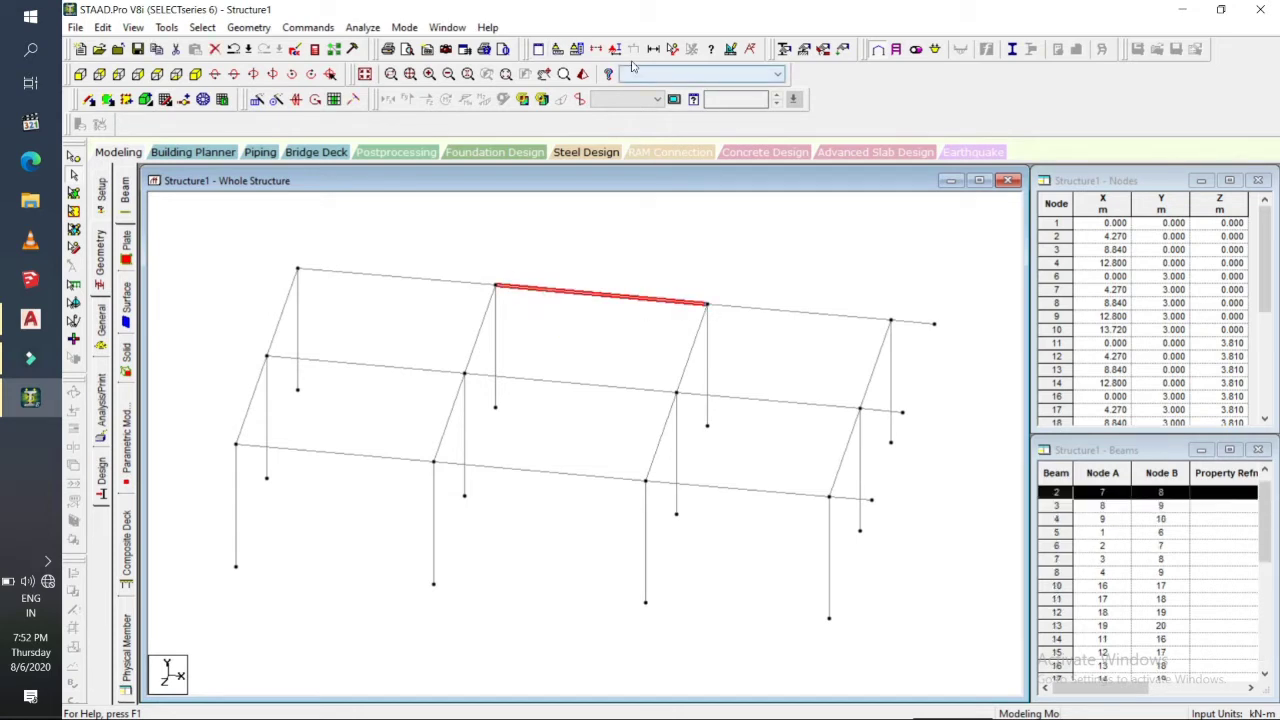
click(654, 49)
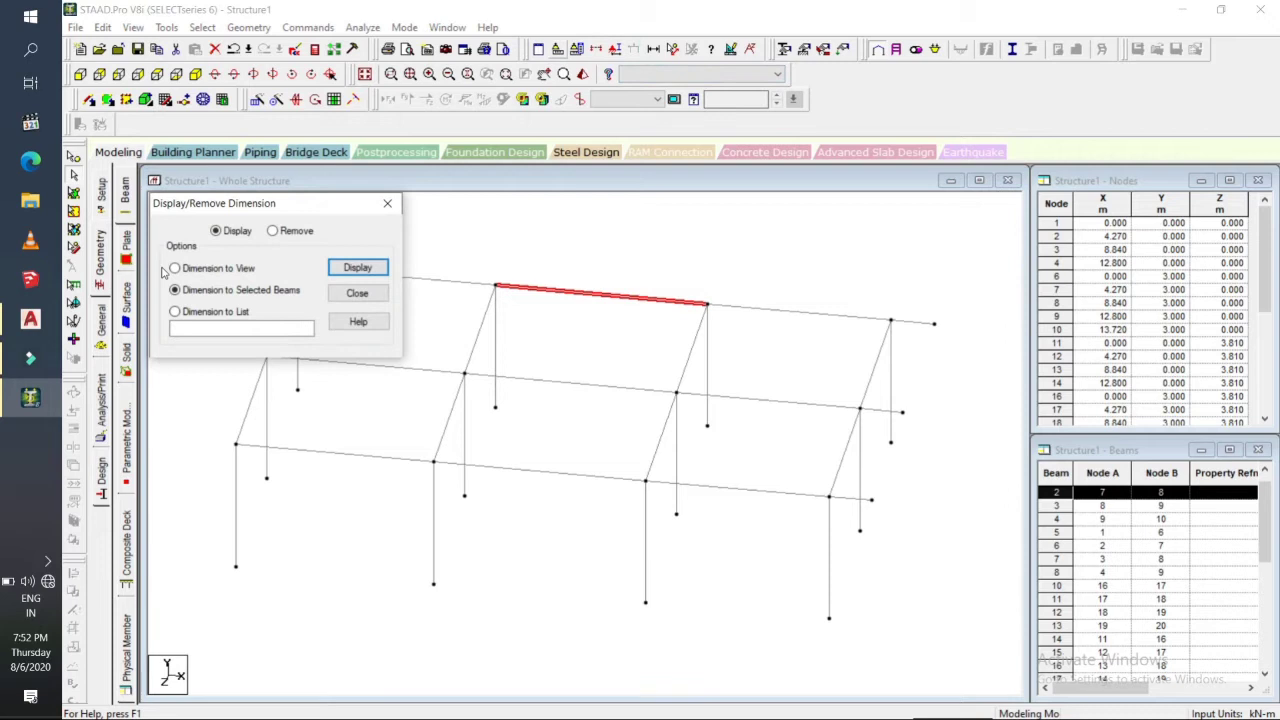
click(273, 231)
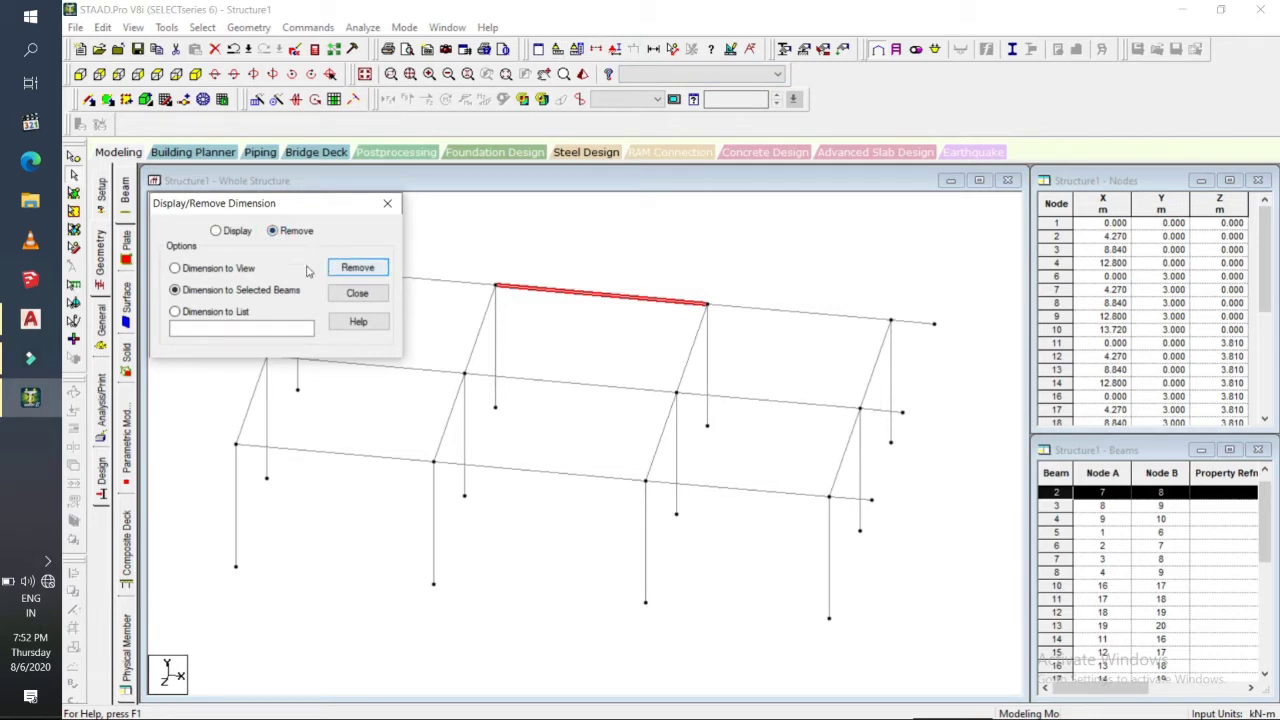
click(243, 232)
click(352, 267)
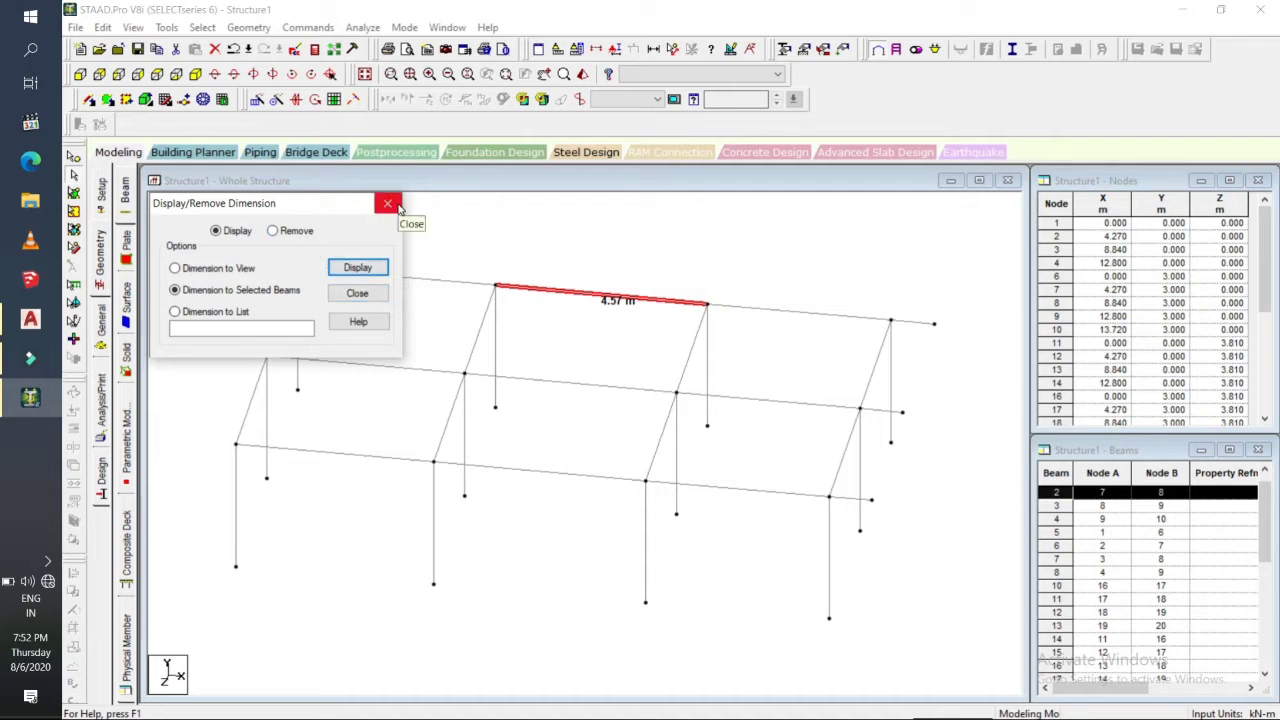
click(280, 231)
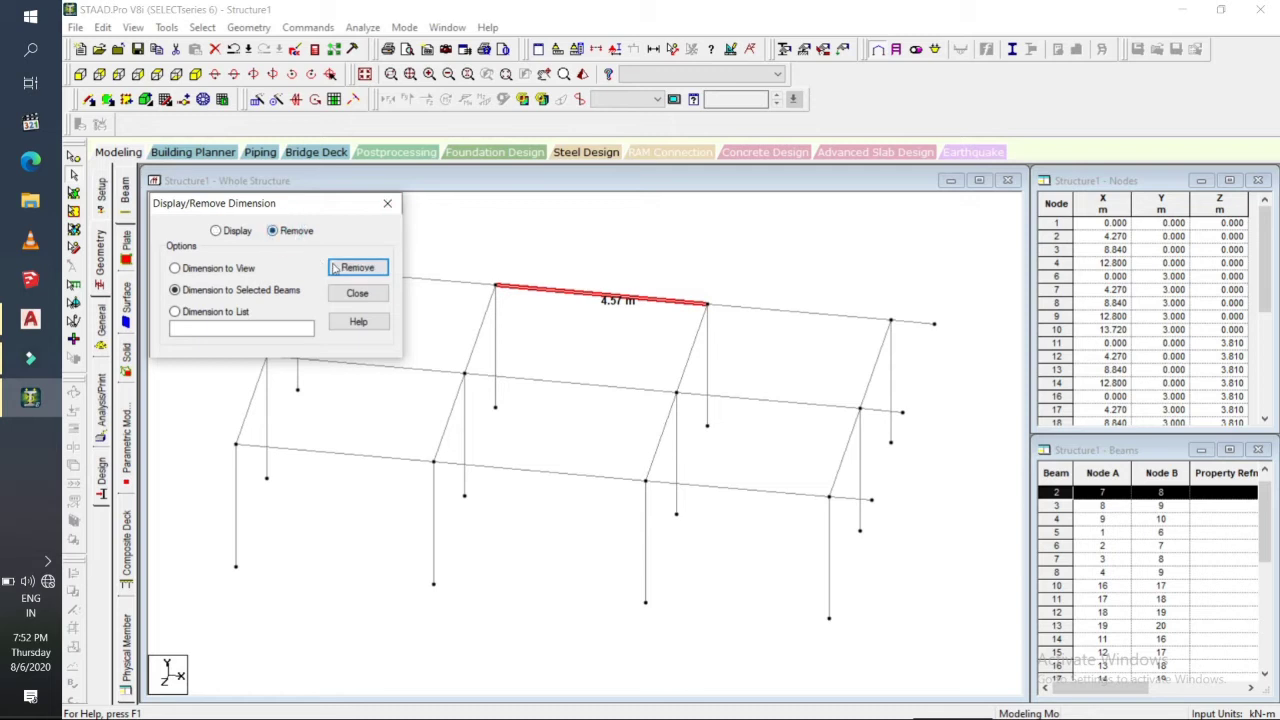
click(357, 268)
click(388, 203)
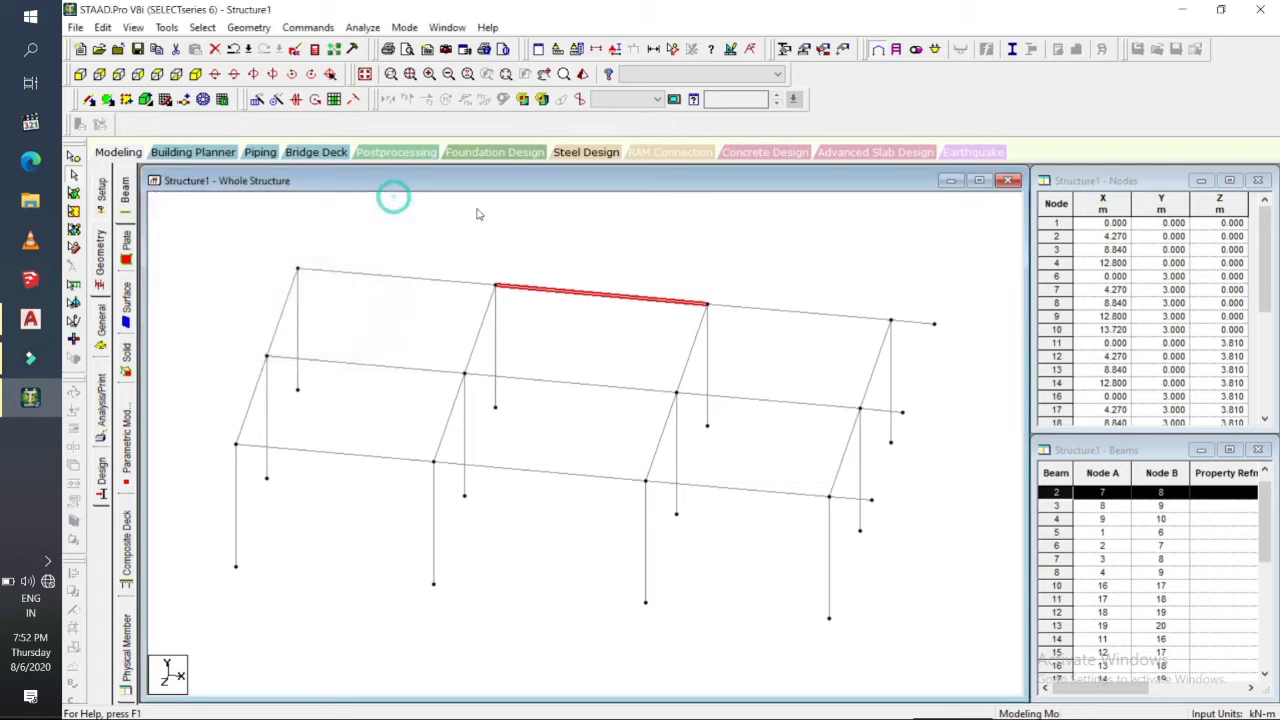
click(539, 215)
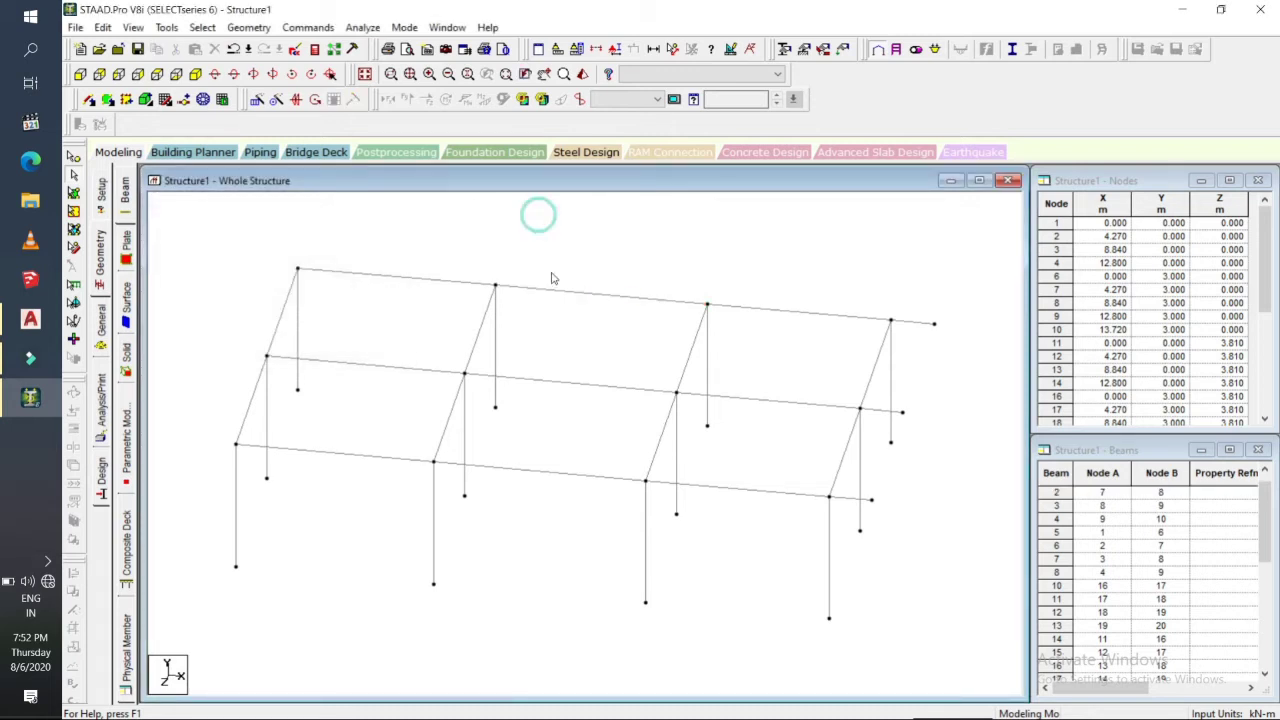
click(708, 306)
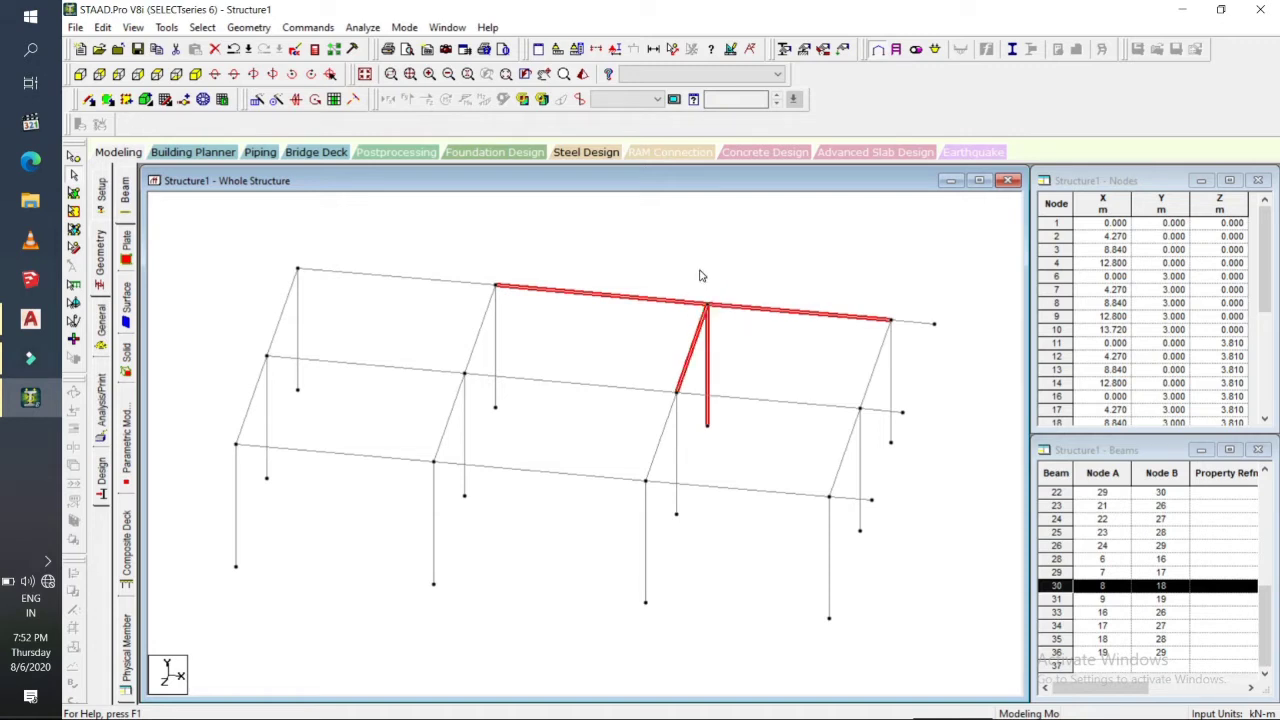
click(700, 276)
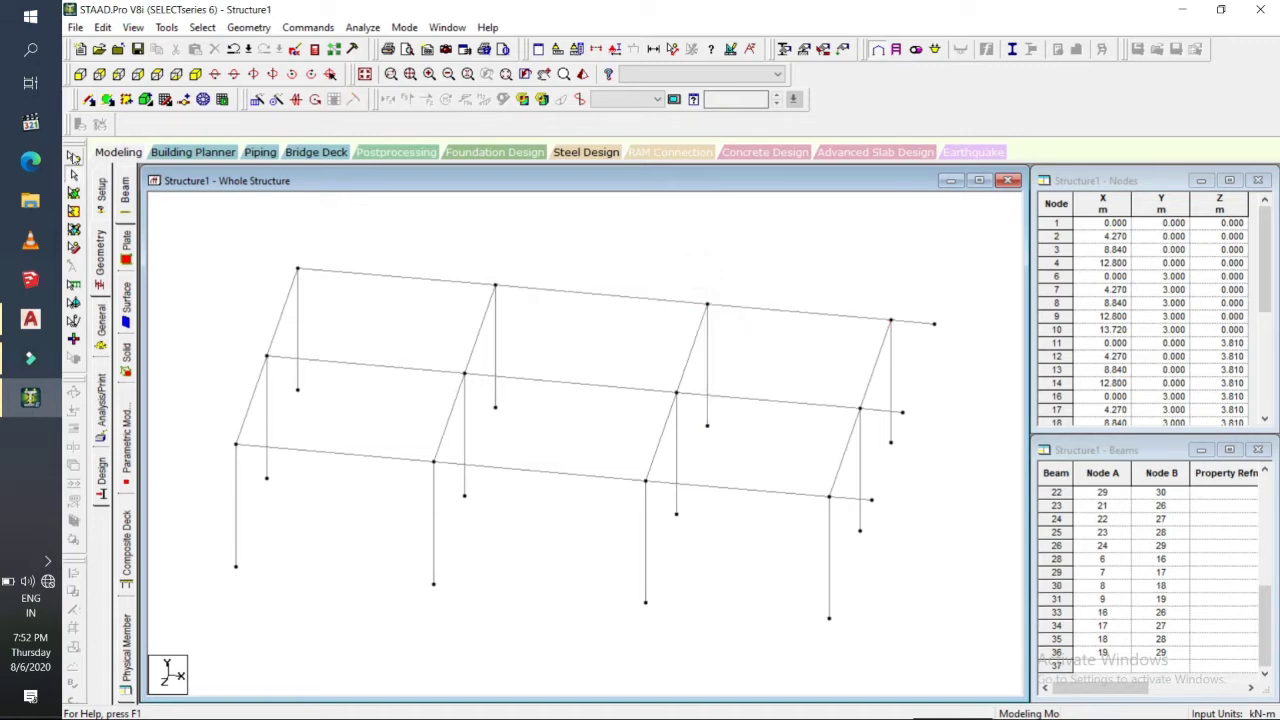
Use Translational Repeat on column base node 2 along X, one step, to place a node at X 5.030 m, Y 0, Z 0.
click(73, 157)
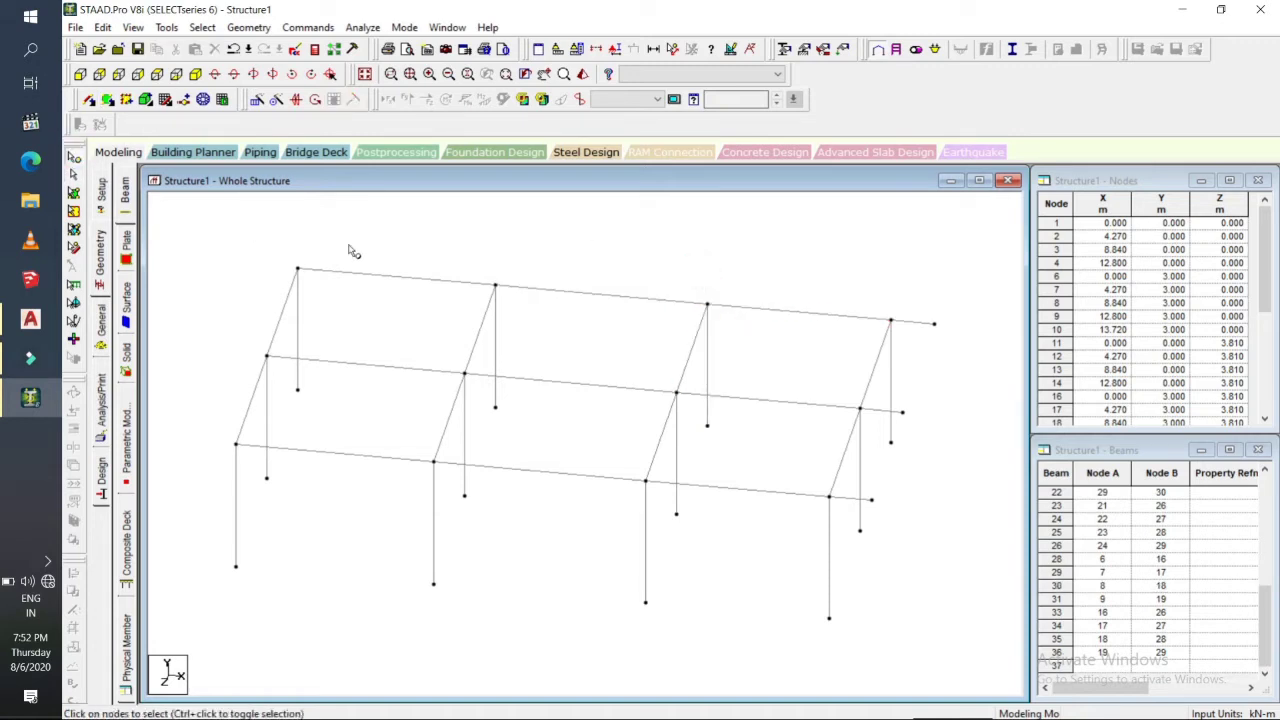
click(707, 304)
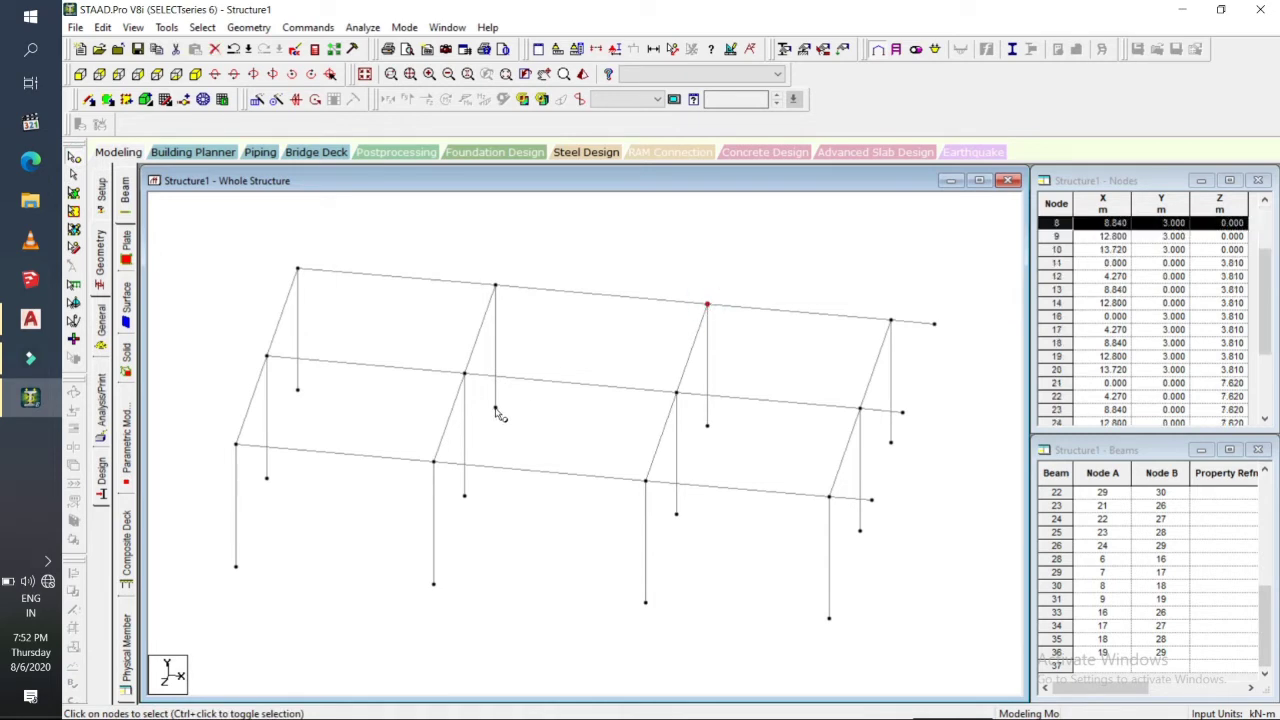
click(575, 377)
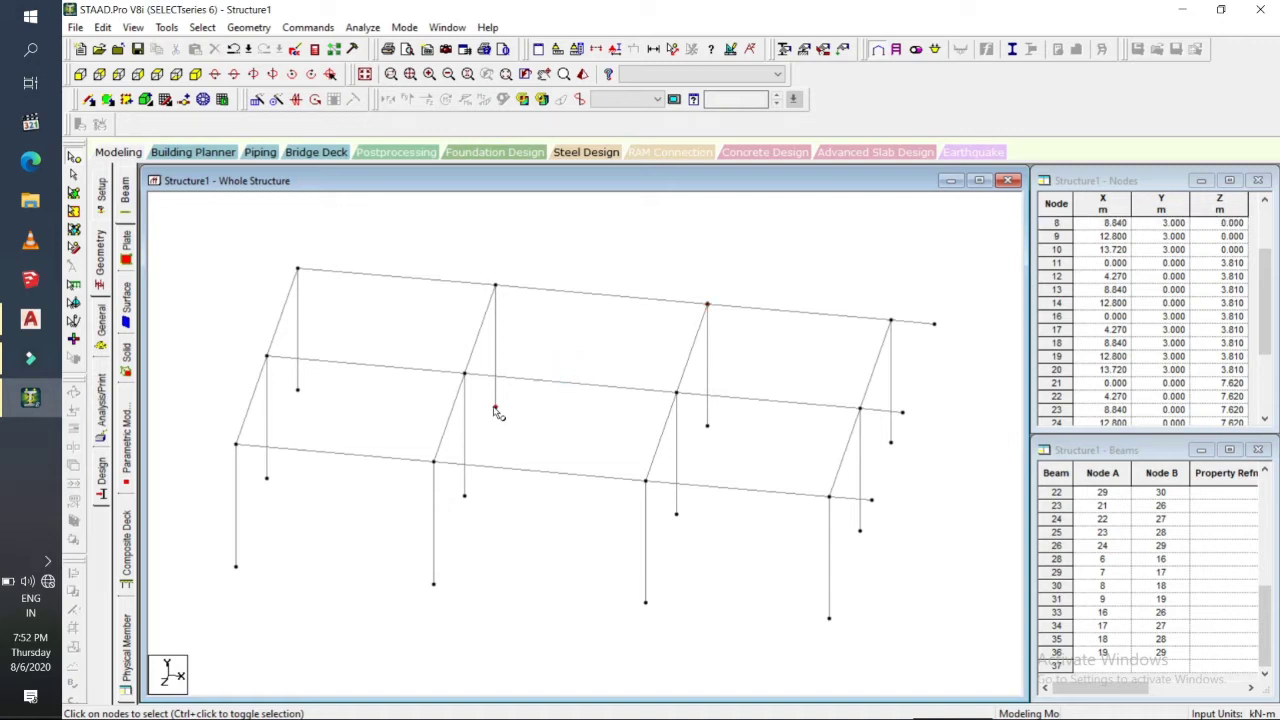
click(495, 409)
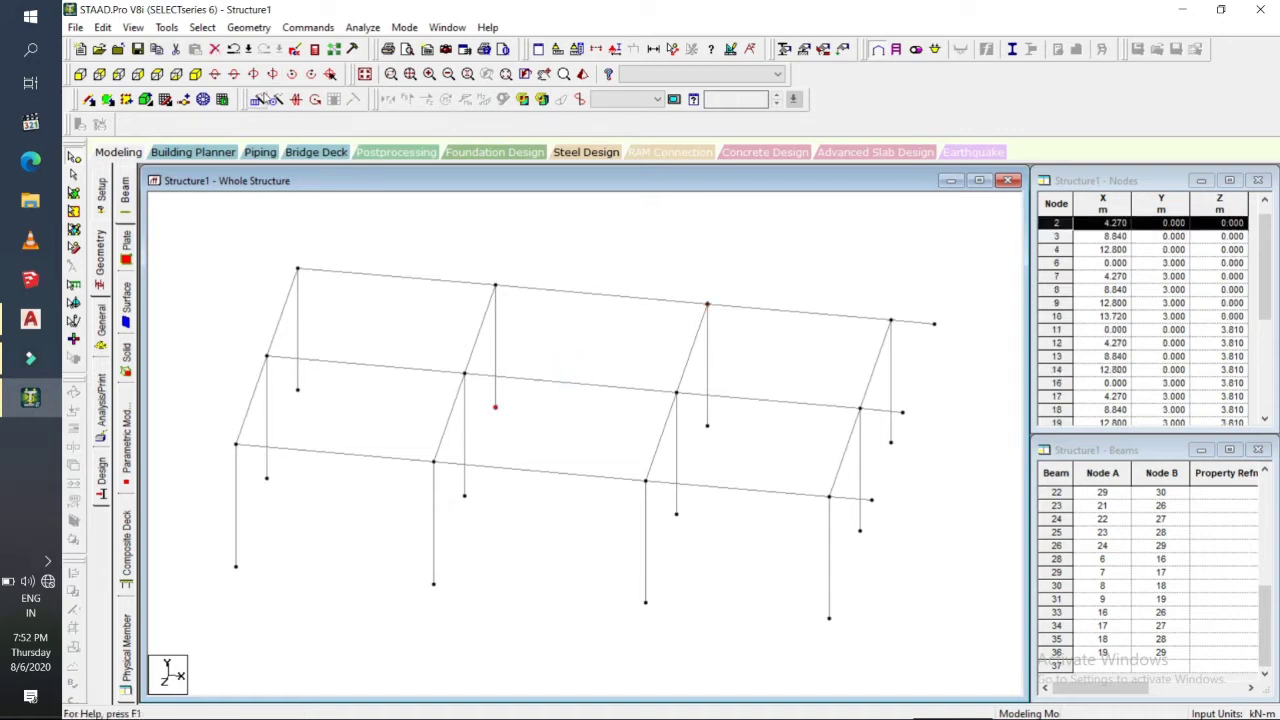
click(266, 99)
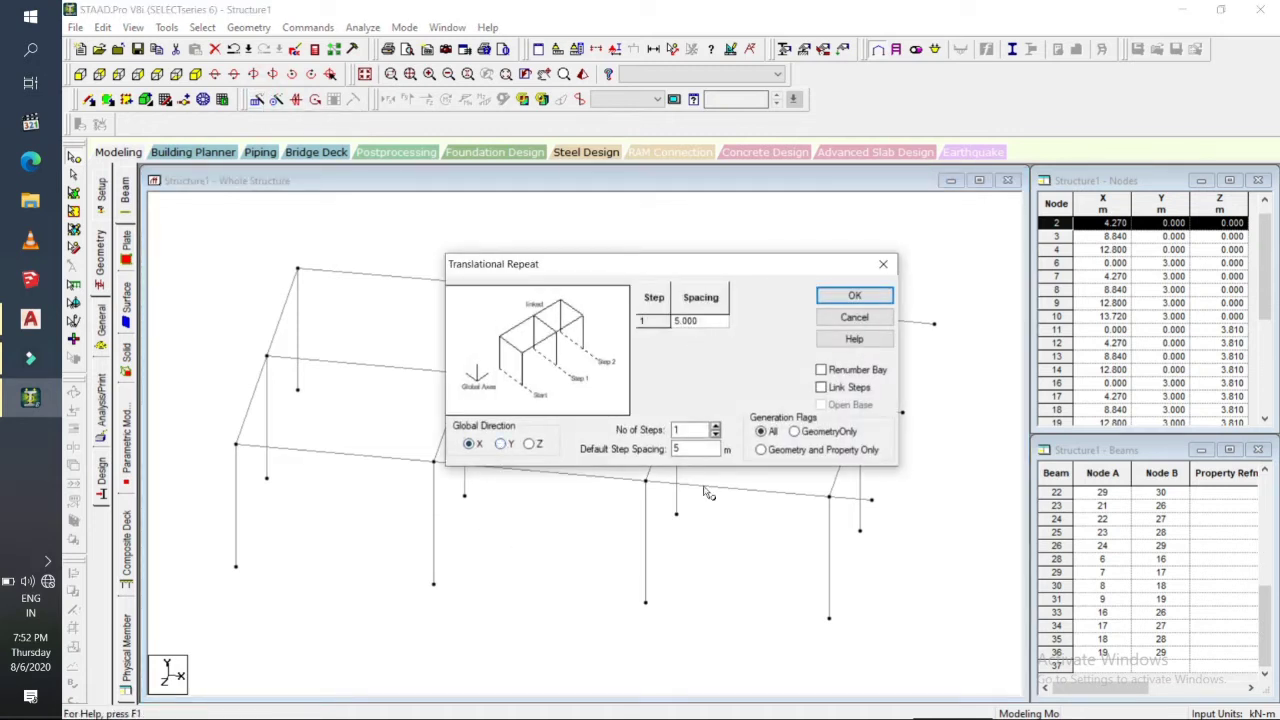
double_click(700, 452)
key(BackSpace)
key(Return)
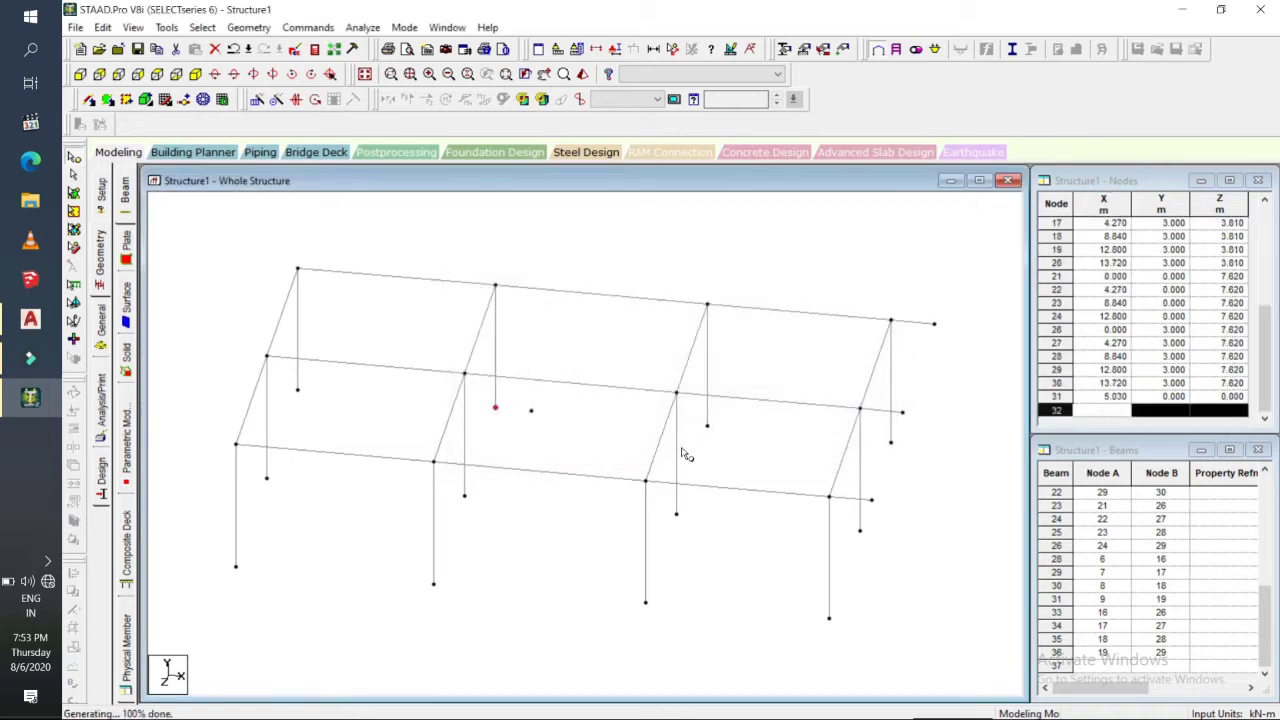
Repeat nodes 8 and 31 once along Z with a step spacing of 0.90 m.
click(531, 411)
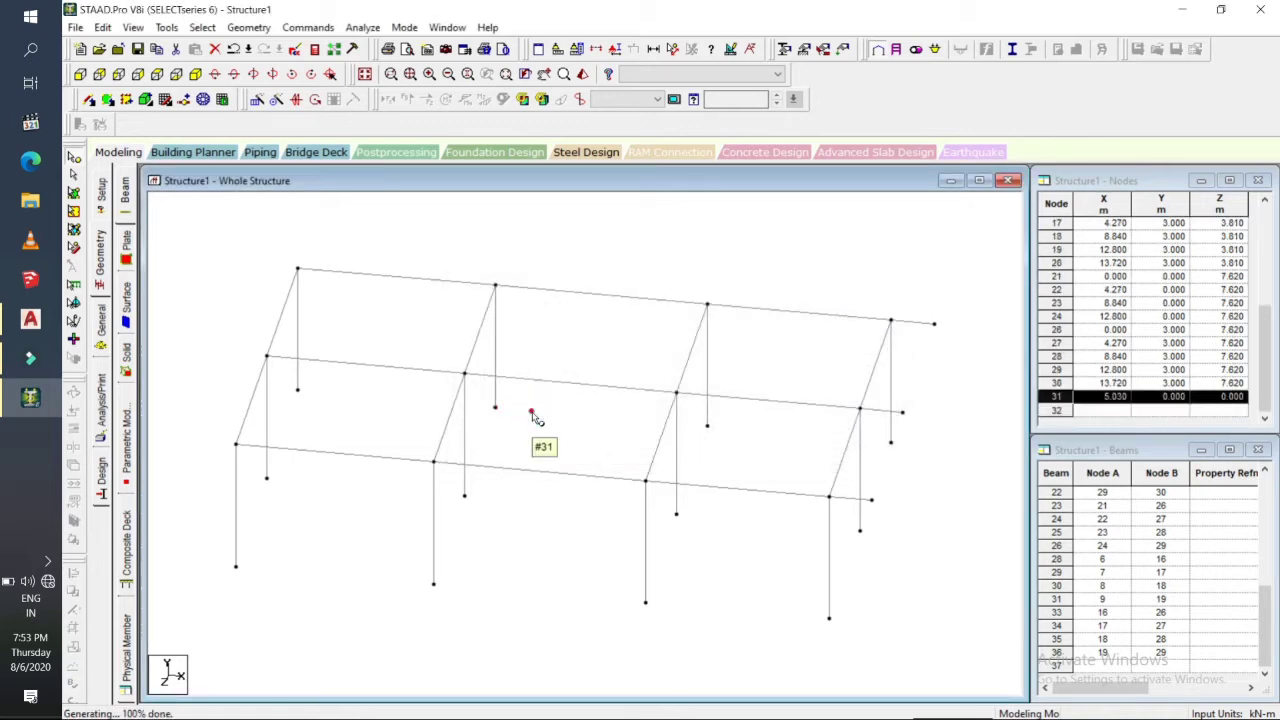
click(706, 304)
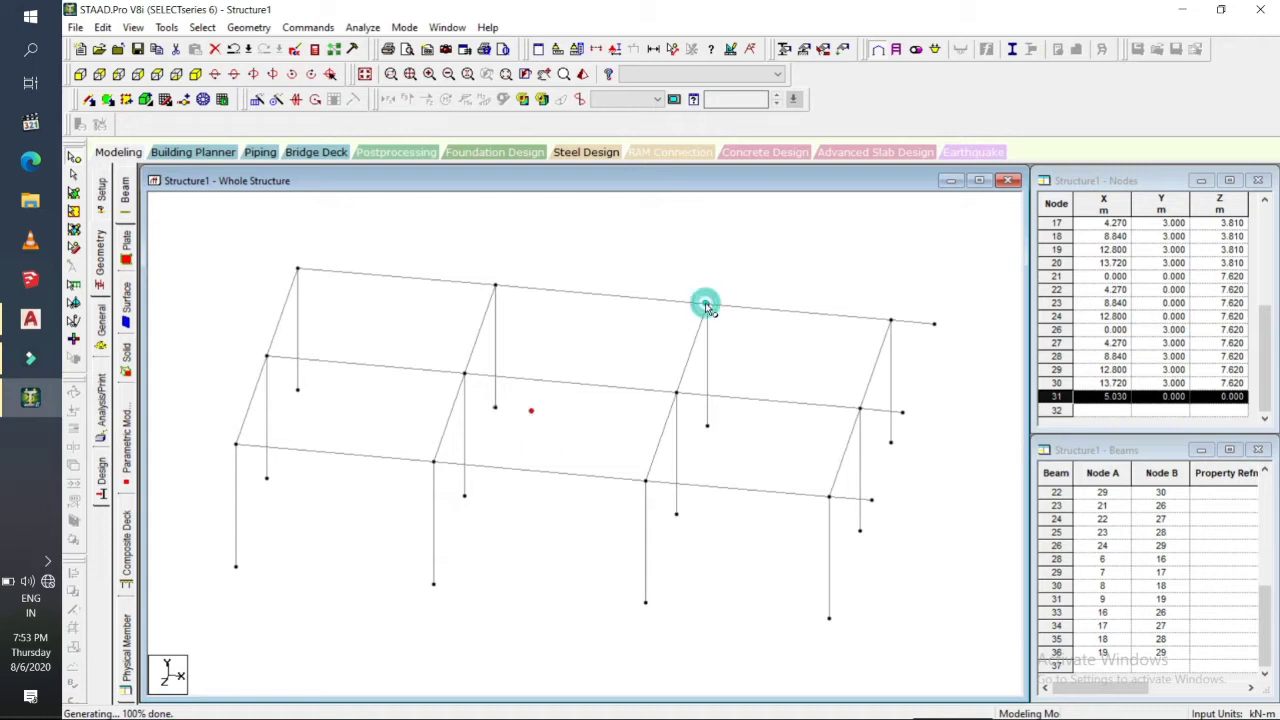
click(257, 100)
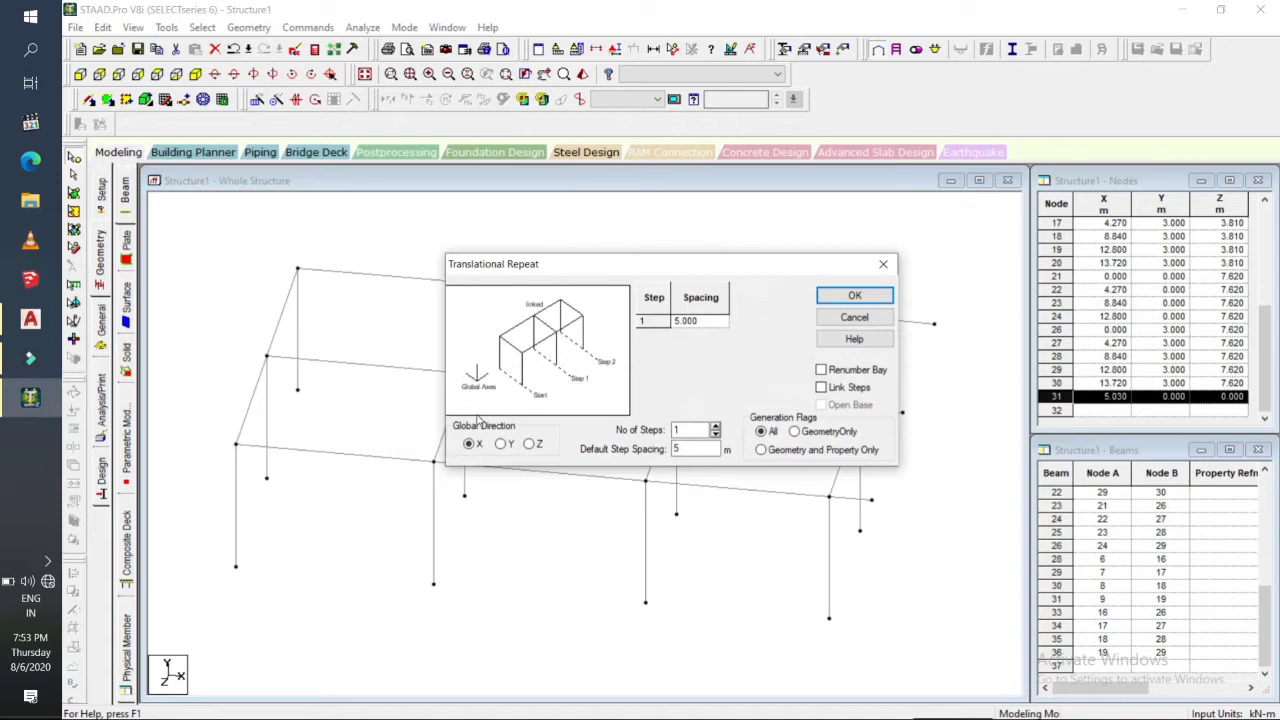
click(531, 443)
click(685, 448)
key(BackSpace)
text(0.90)
key(Return)
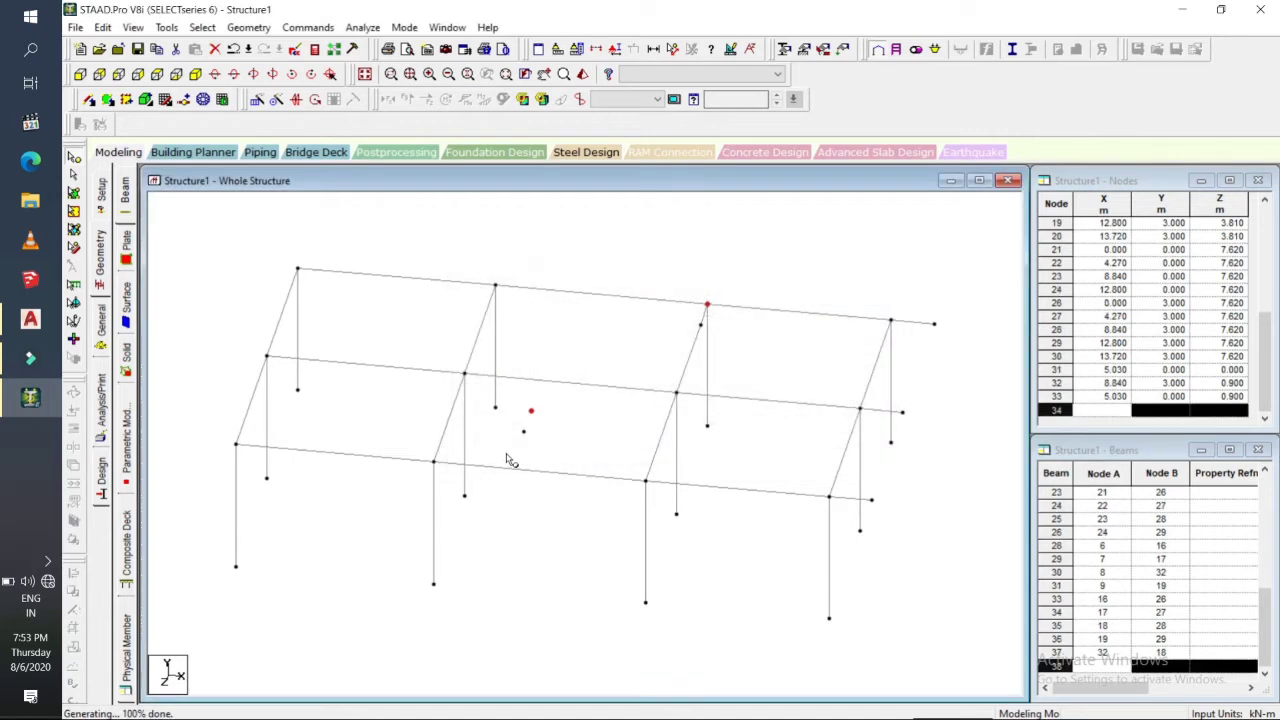
Repeat top node 7 once along Z to place a node at X 4.270, Y 3.000, Z 0.900 m.
click(545, 435)
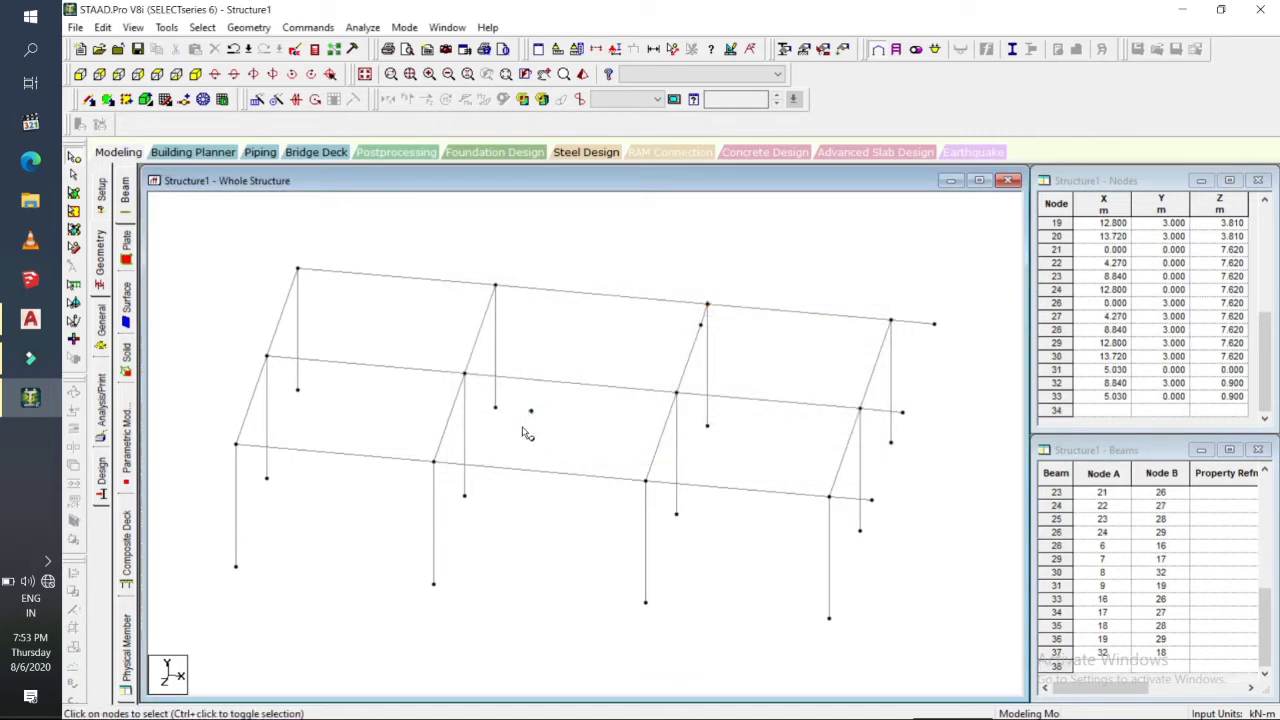
click(700, 326)
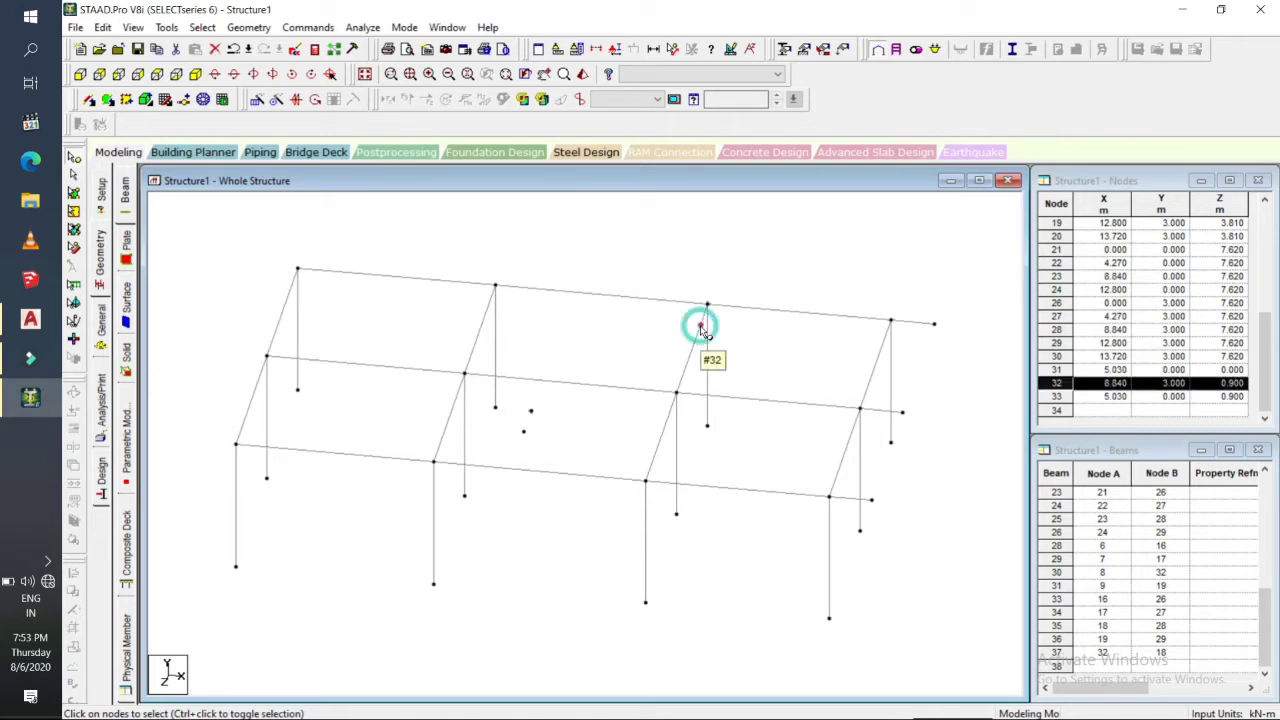
click(496, 289)
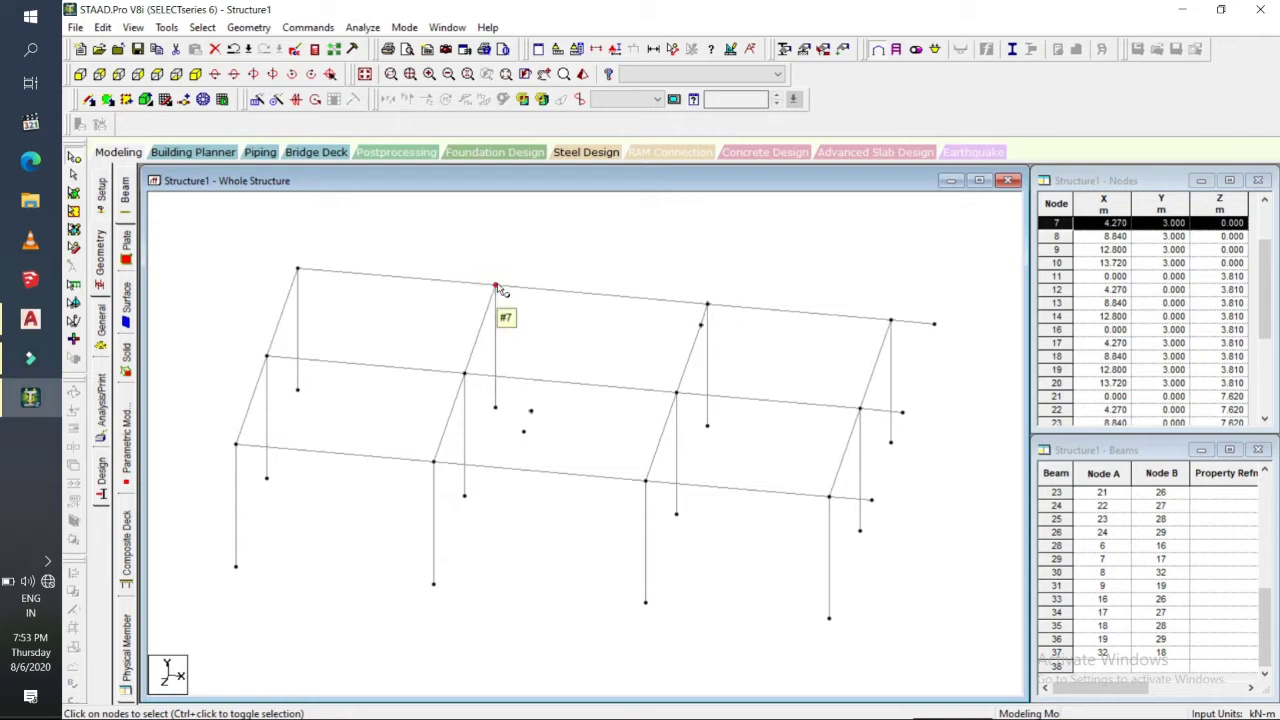
click(266, 103)
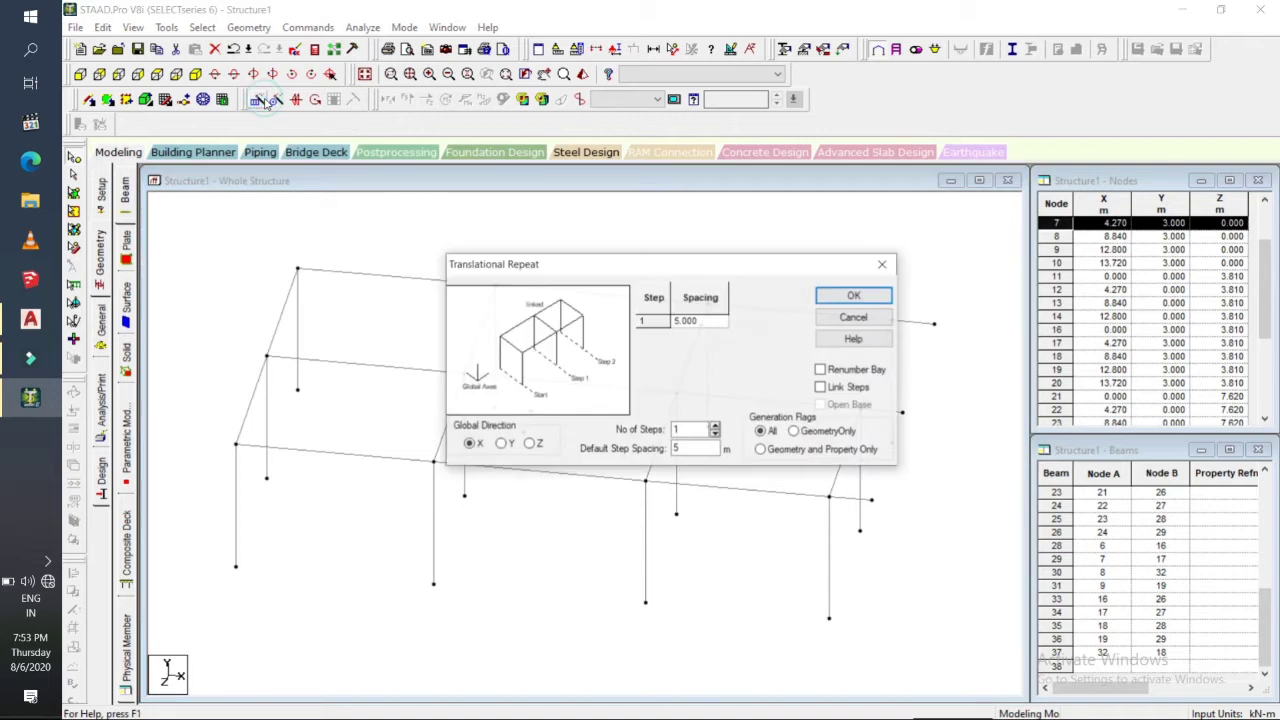
click(533, 444)
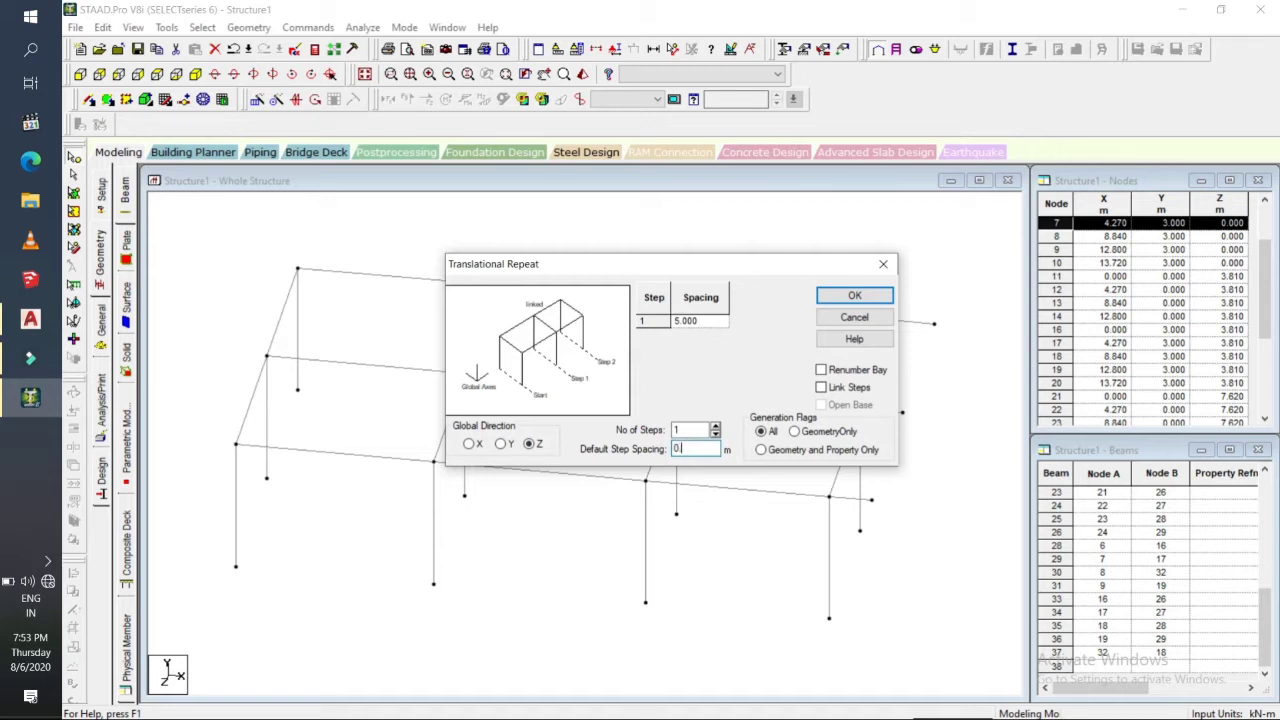
key(Return)
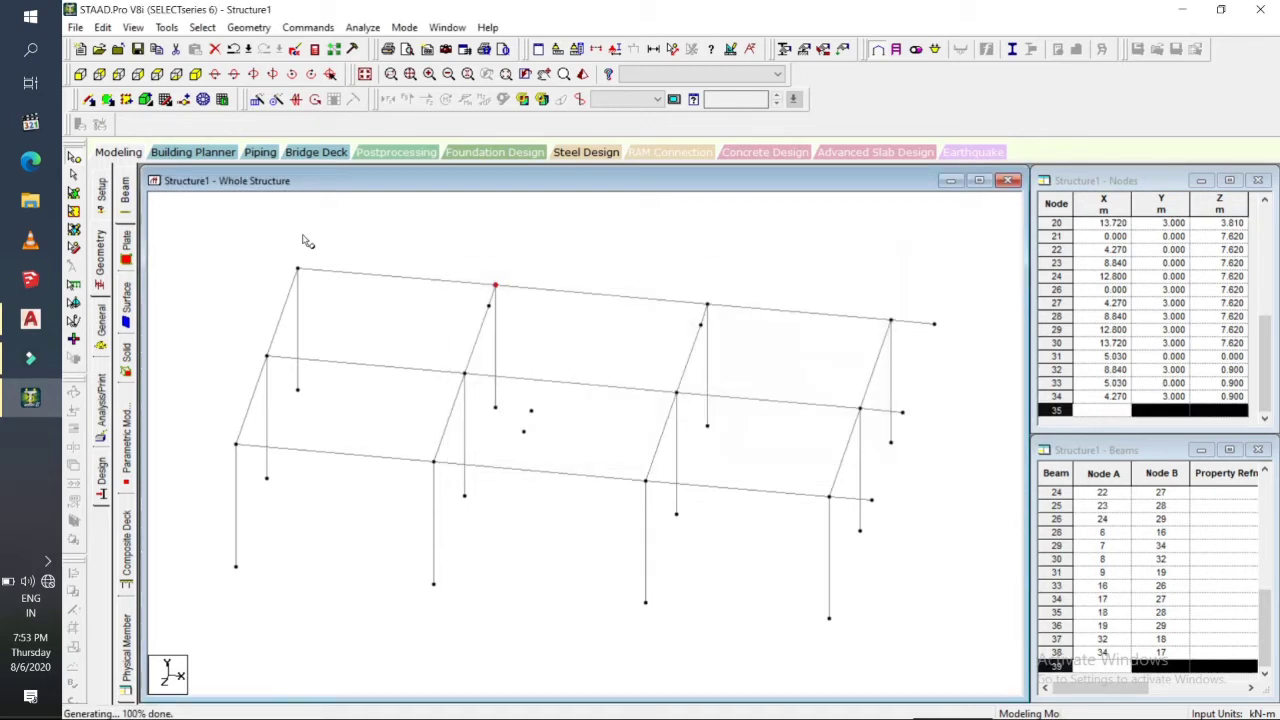
Repeat nodes 7 and 34 together once along X with a step spacing of 1.5 m.
click(490, 308)
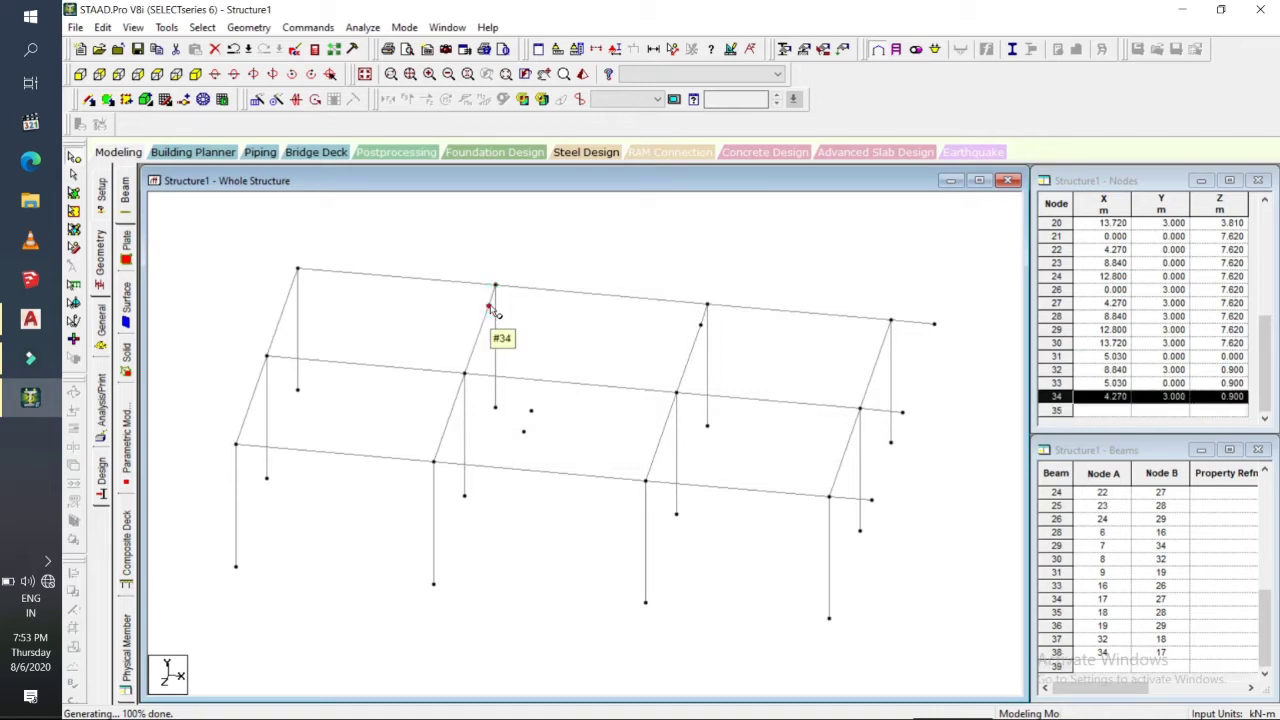
ctrl+click(495, 288)
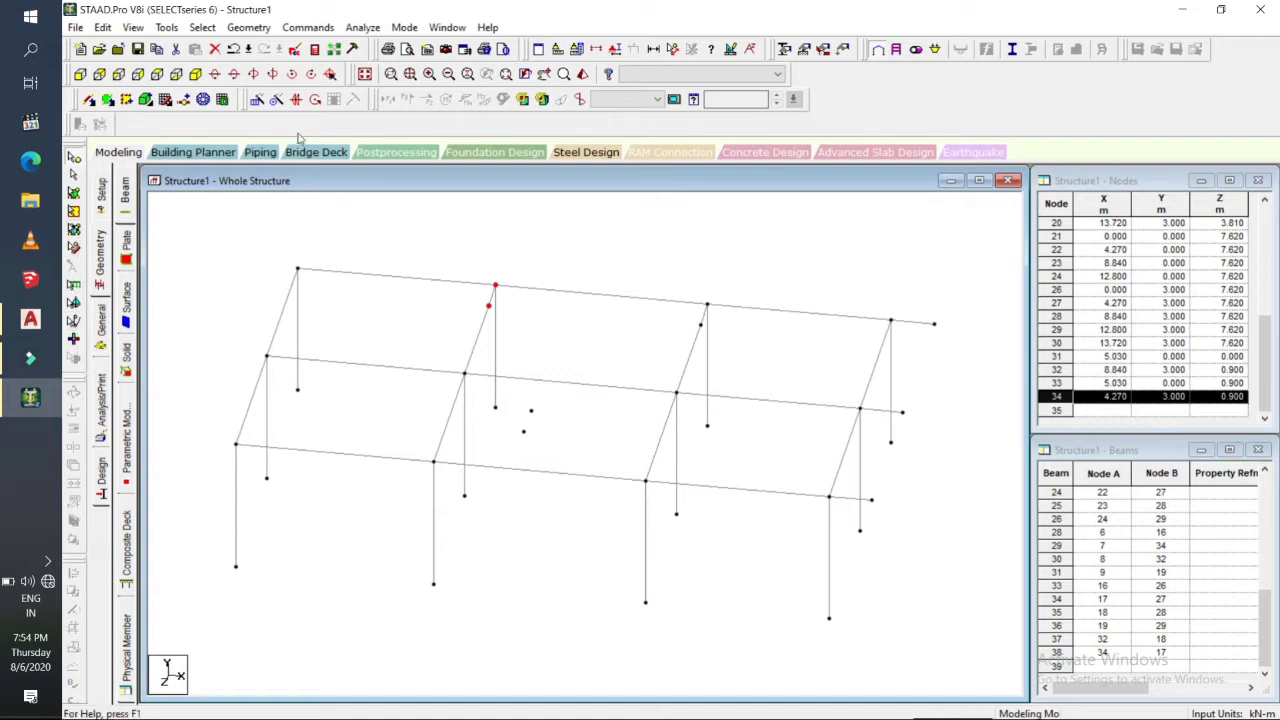
click(257, 101)
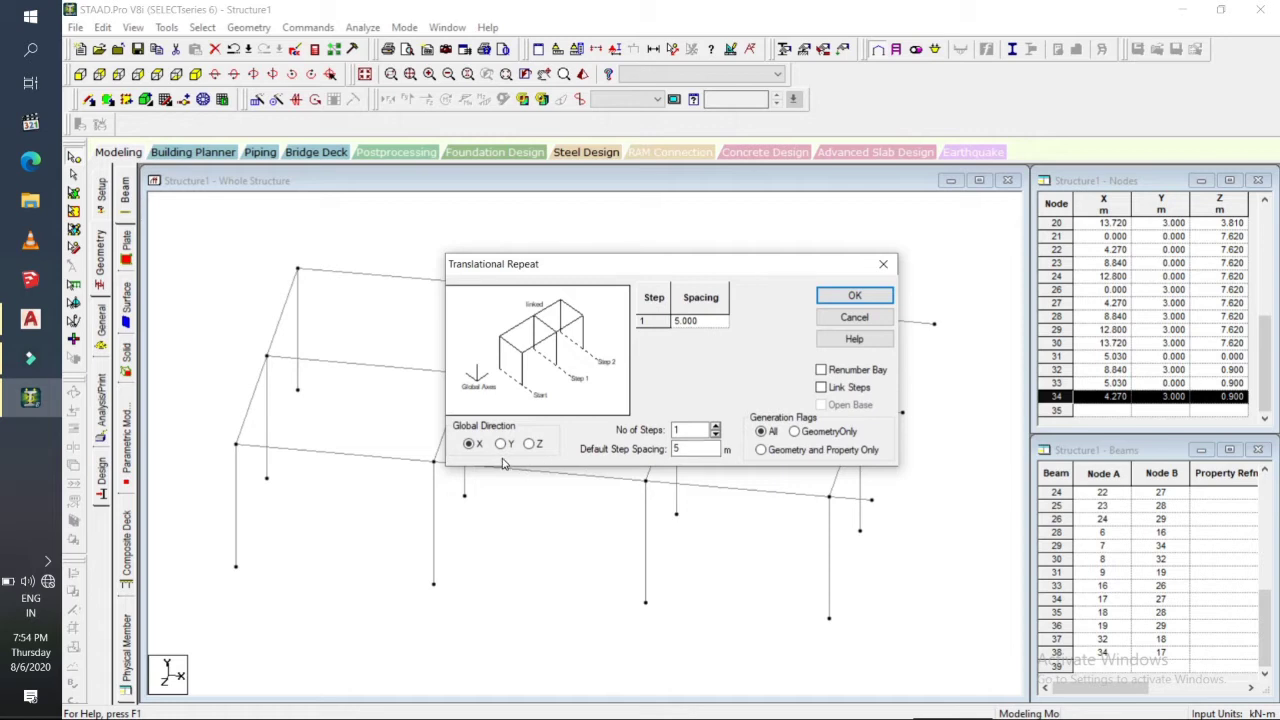
double_click(690, 451)
key(BackSpace)
text(1.5)
key(Return)
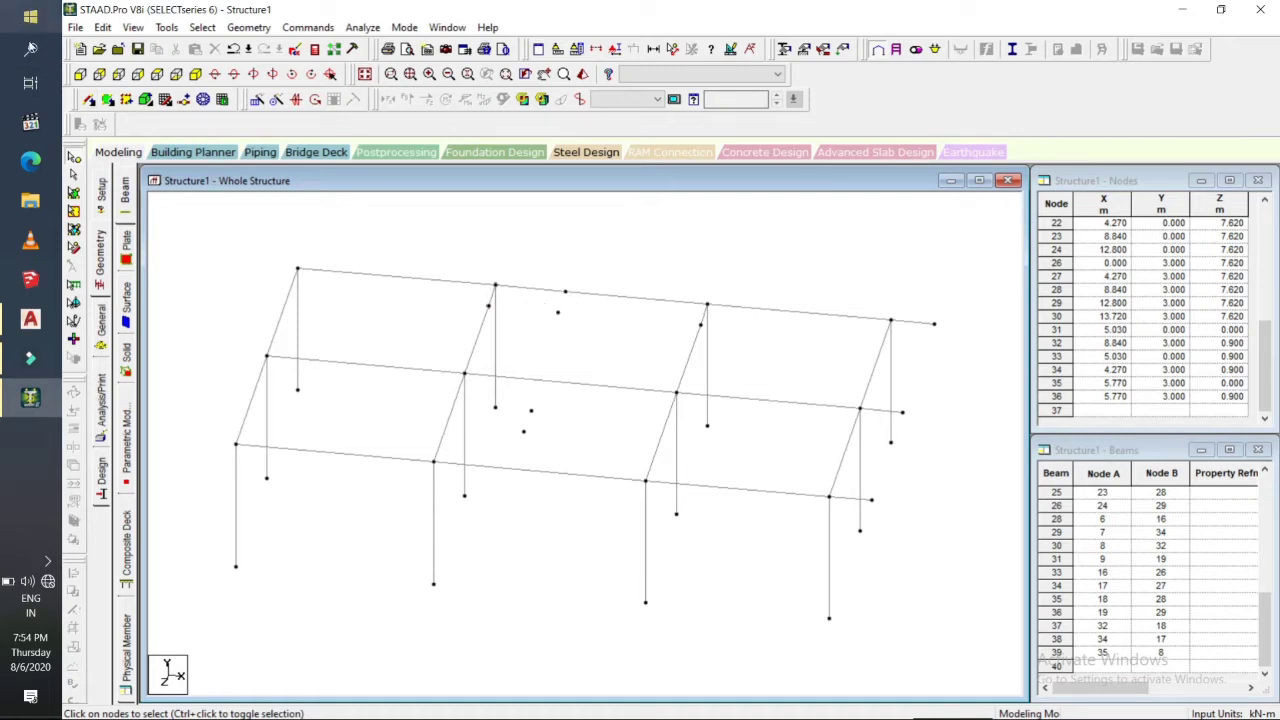
Add two four-noded plates over the 4.27 m bay, through nodes 16, 6, 7, 17 and nodes 26, 16, 17, 27.
click(107, 101)
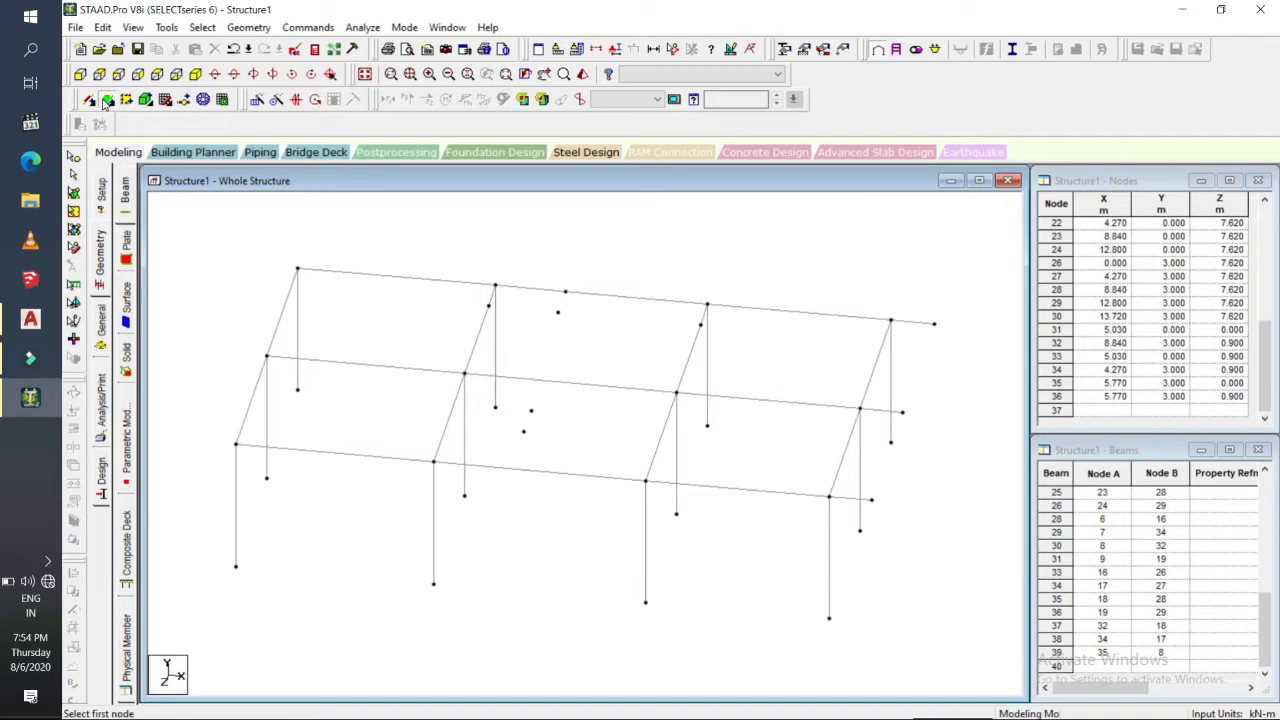
click(267, 357)
click(297, 269)
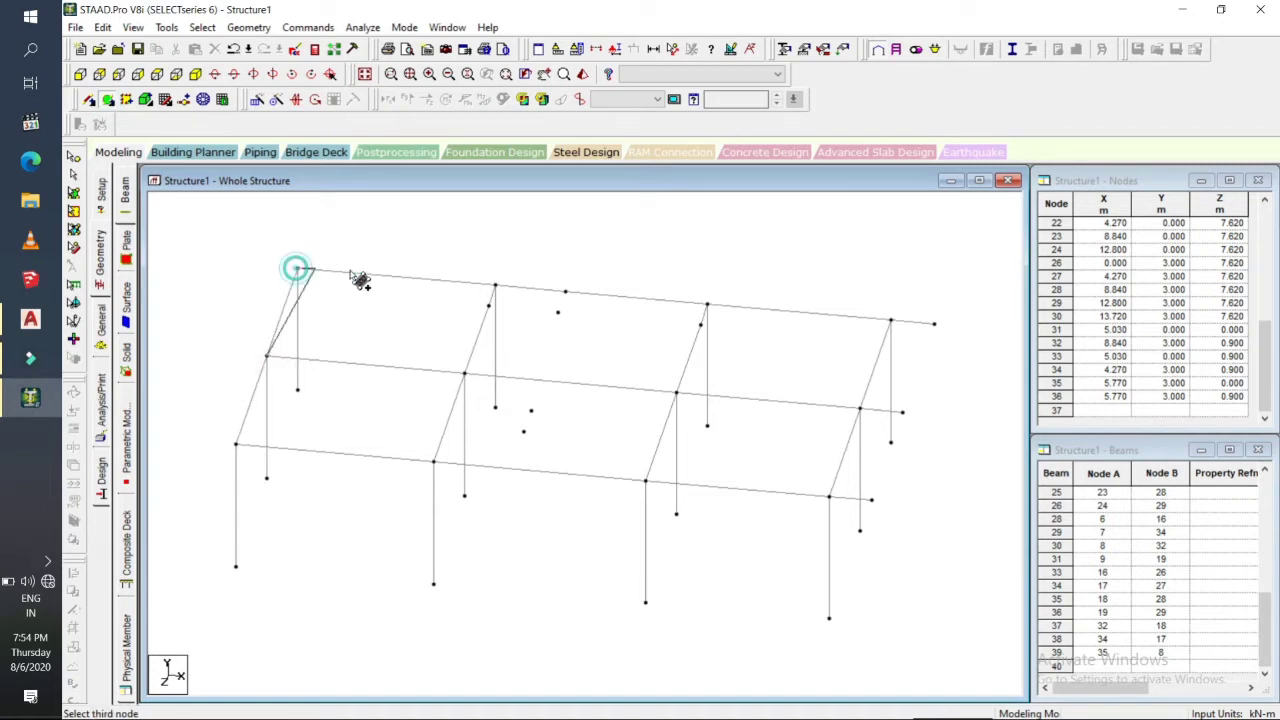
click(495, 287)
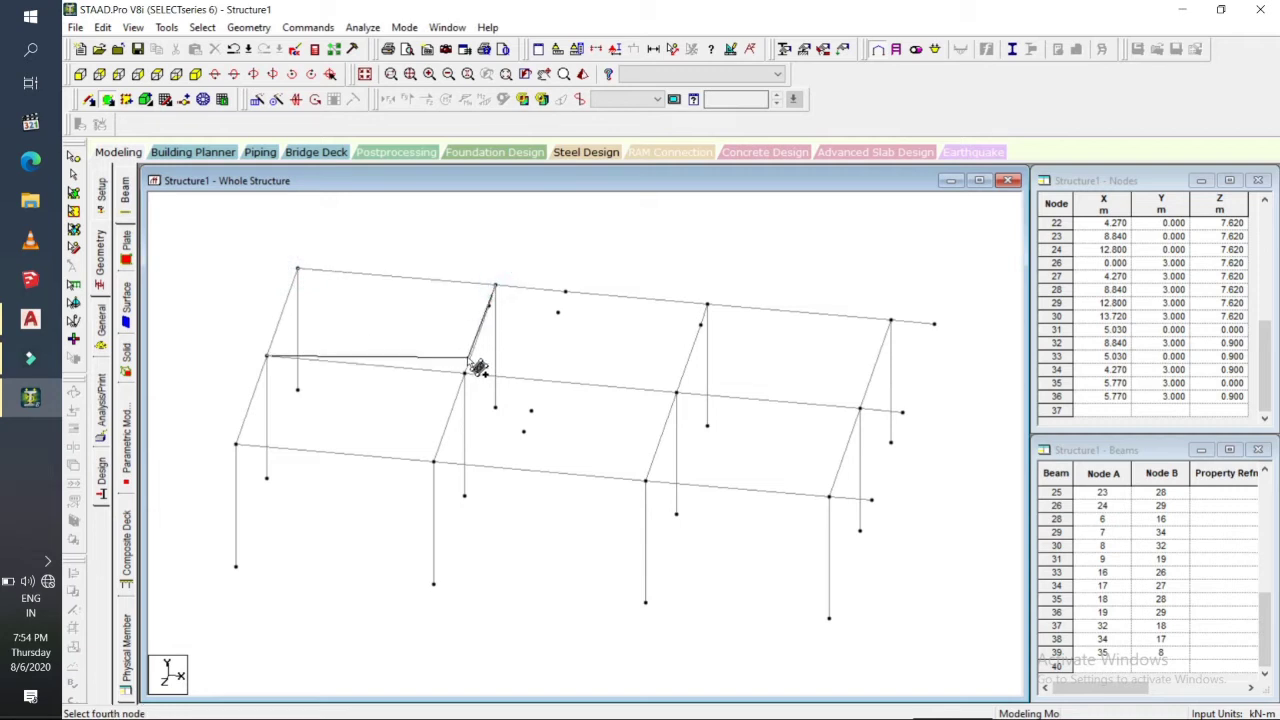
click(466, 371)
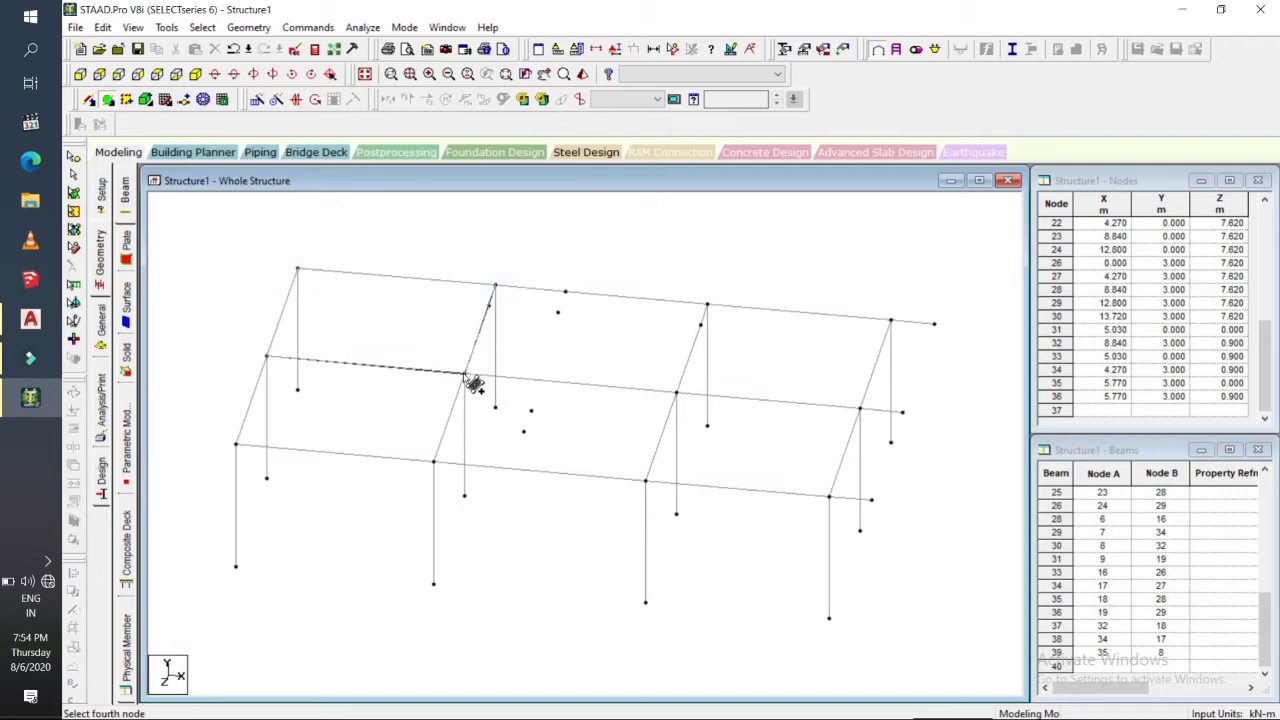
click(237, 444)
click(267, 358)
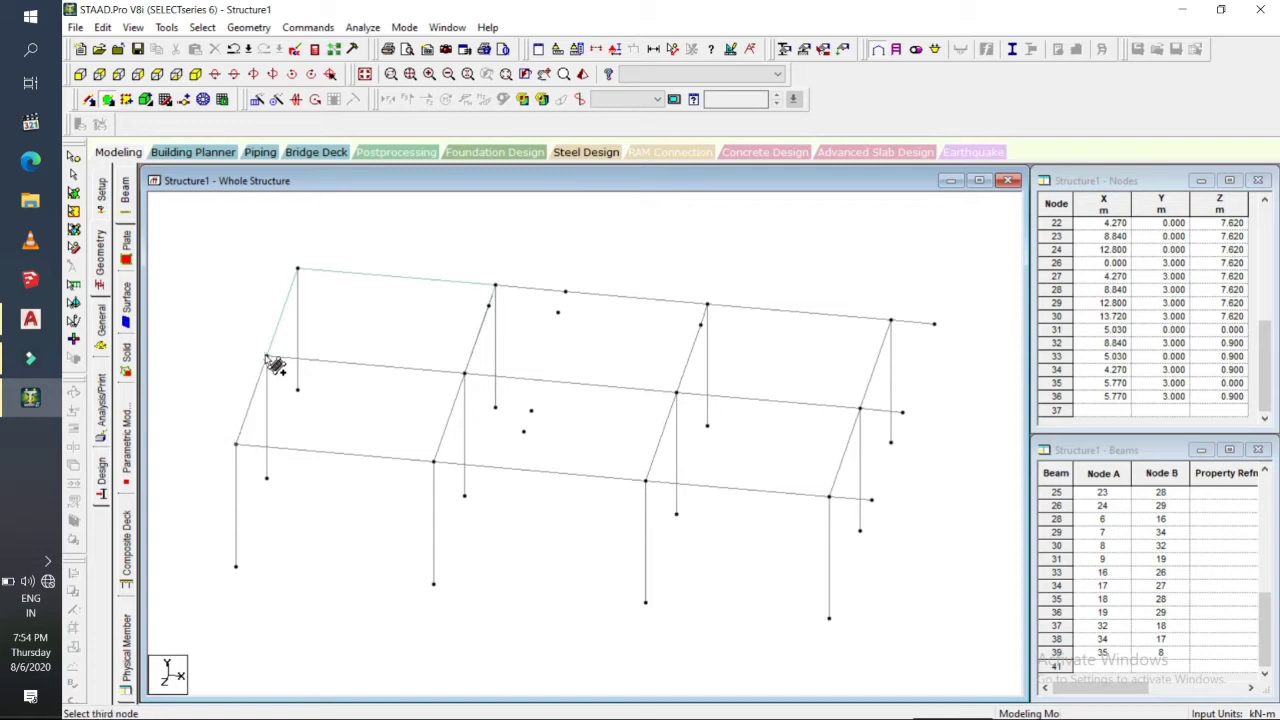
click(464, 373)
click(434, 461)
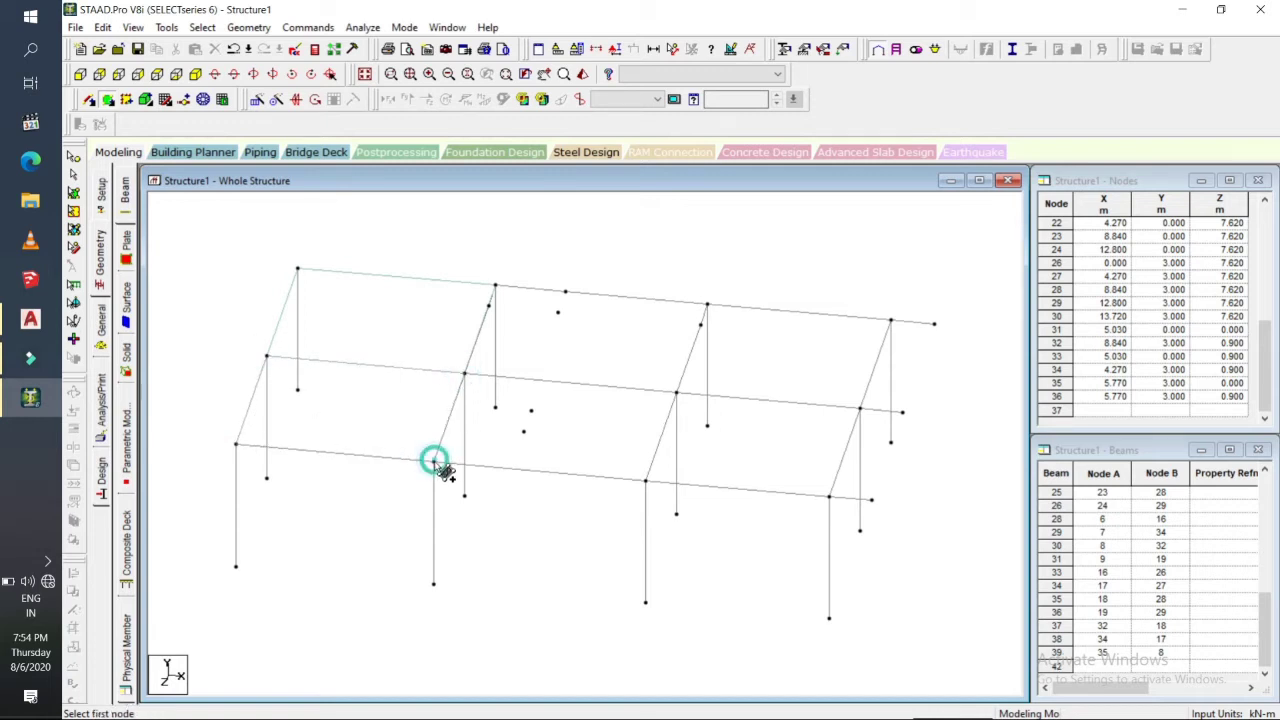
Add four-noded plates over the next two front bays, through nodes 27, 17, 18, 28 and nodes 18, 19, 29, 28.
click(434, 461)
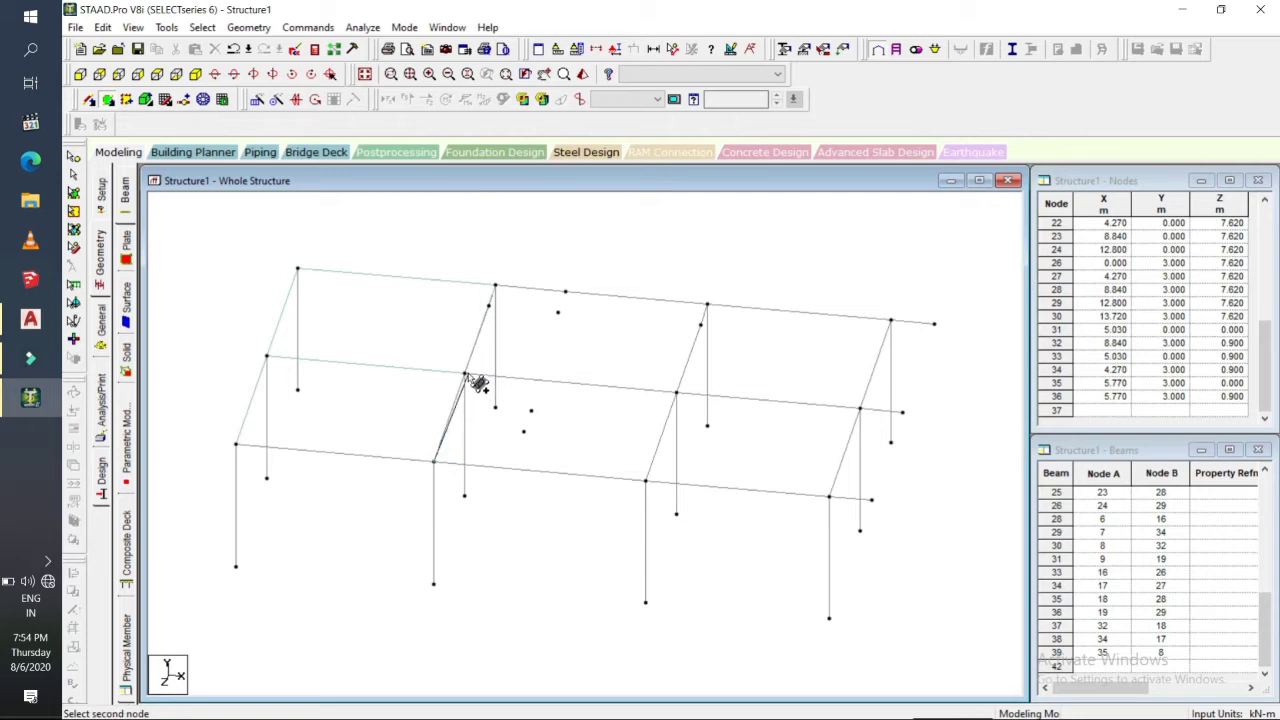
click(465, 373)
click(676, 393)
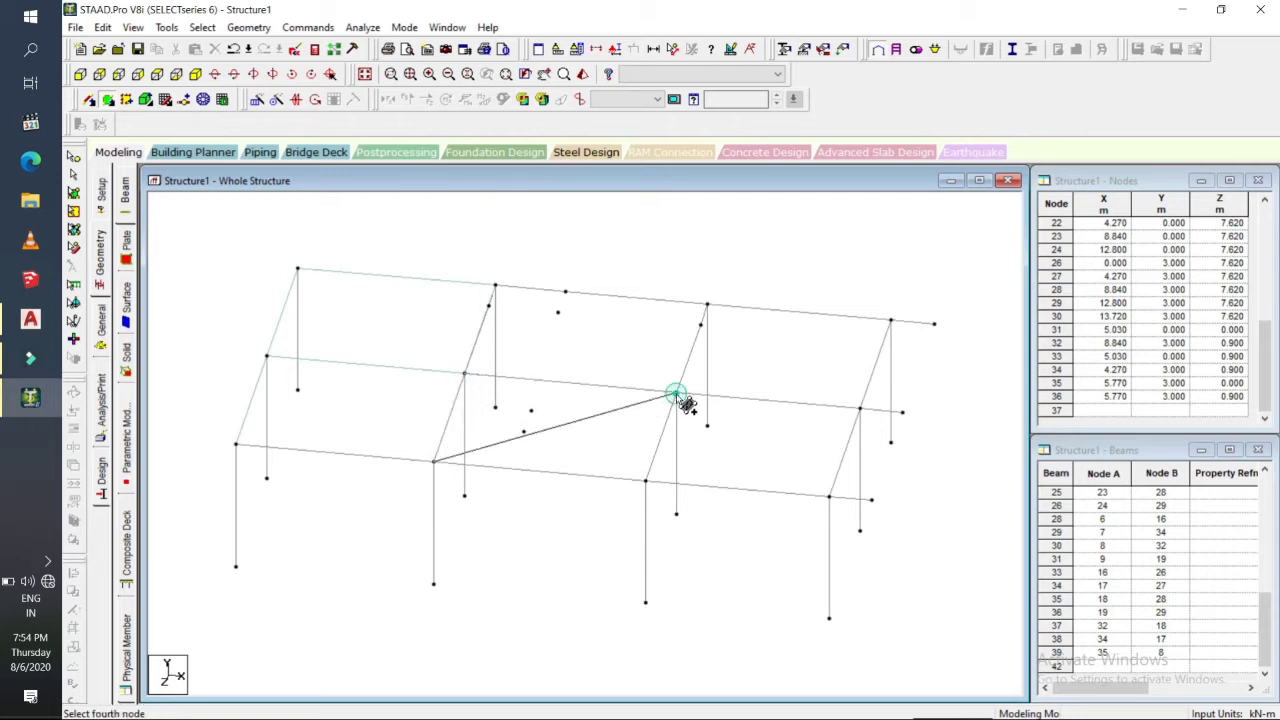
click(645, 481)
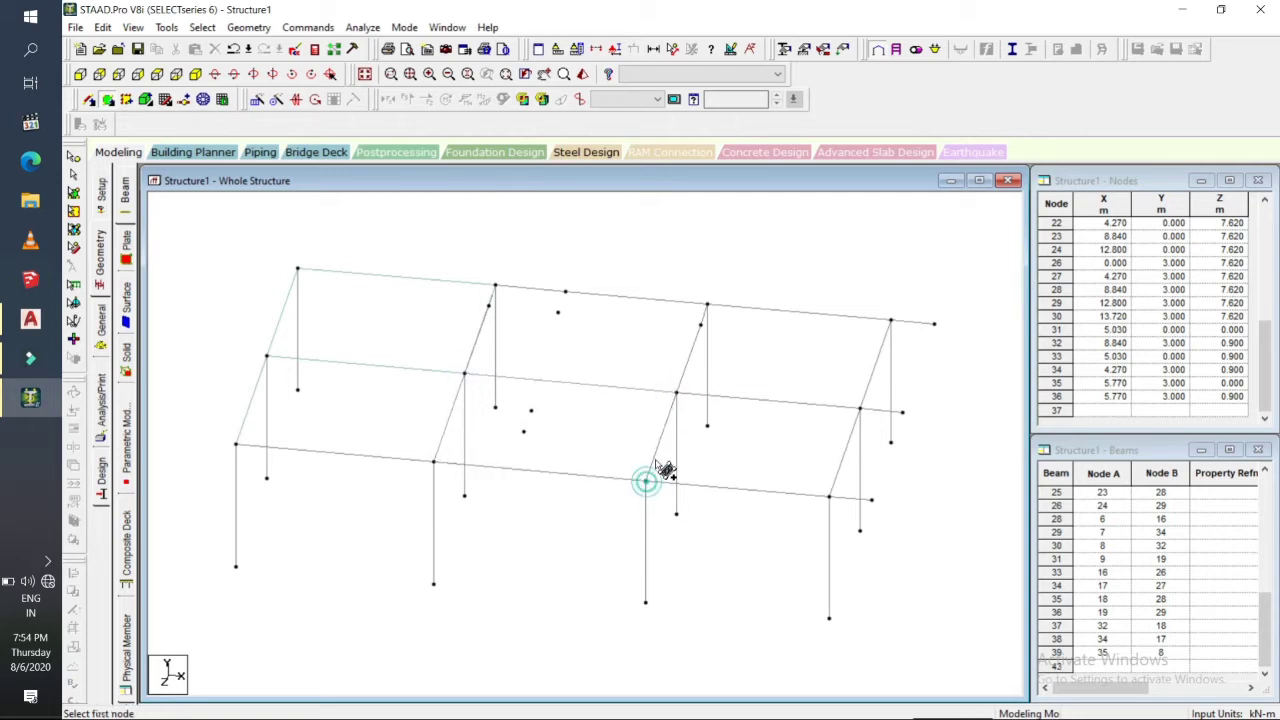
click(676, 393)
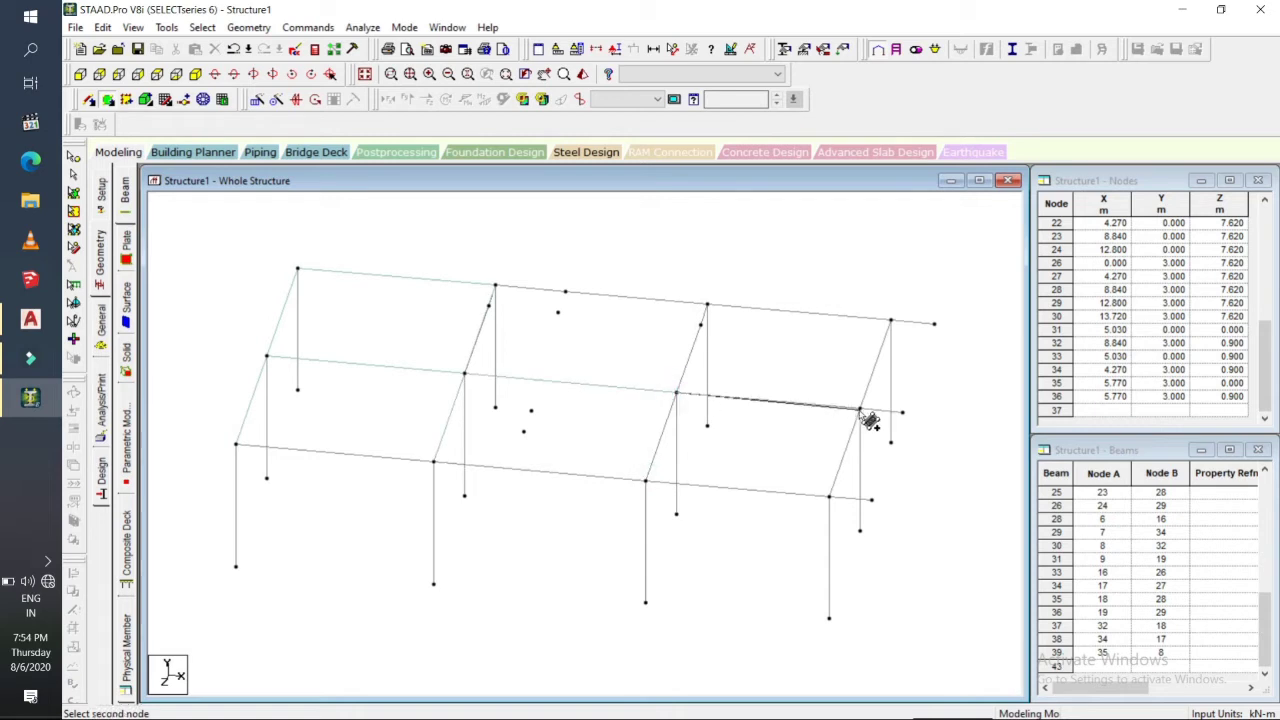
click(860, 410)
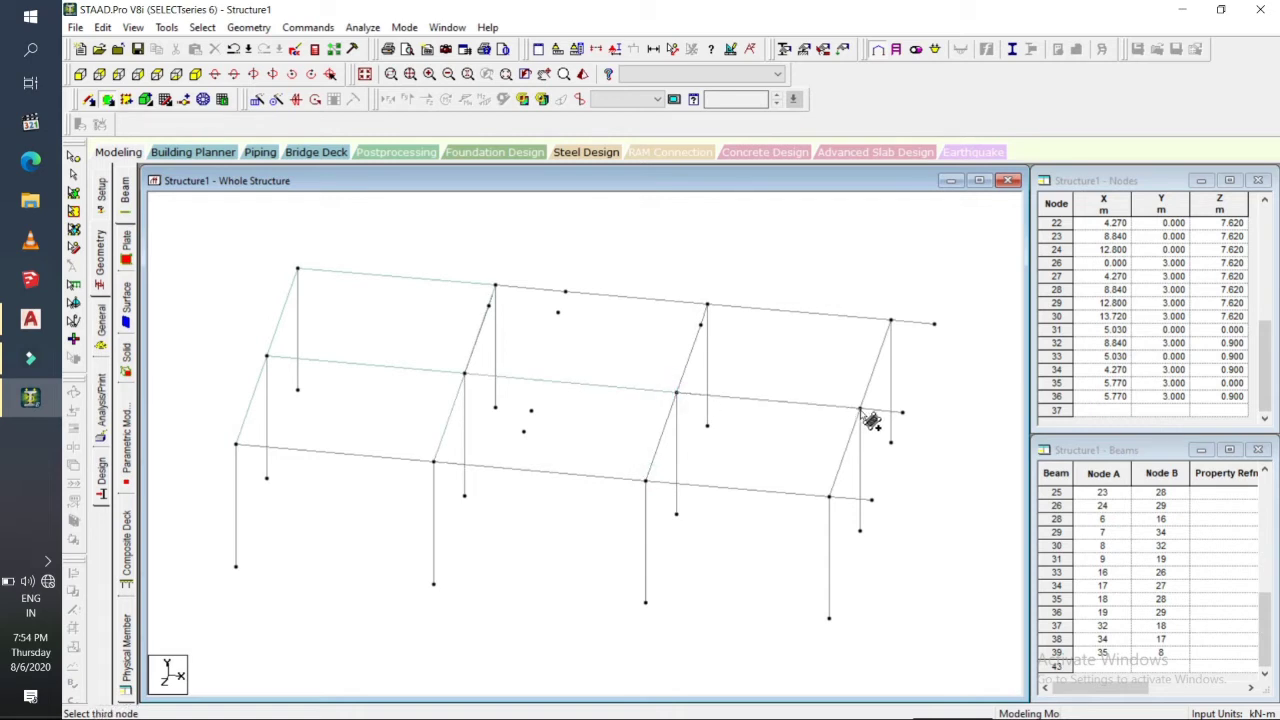
click(829, 497)
click(645, 481)
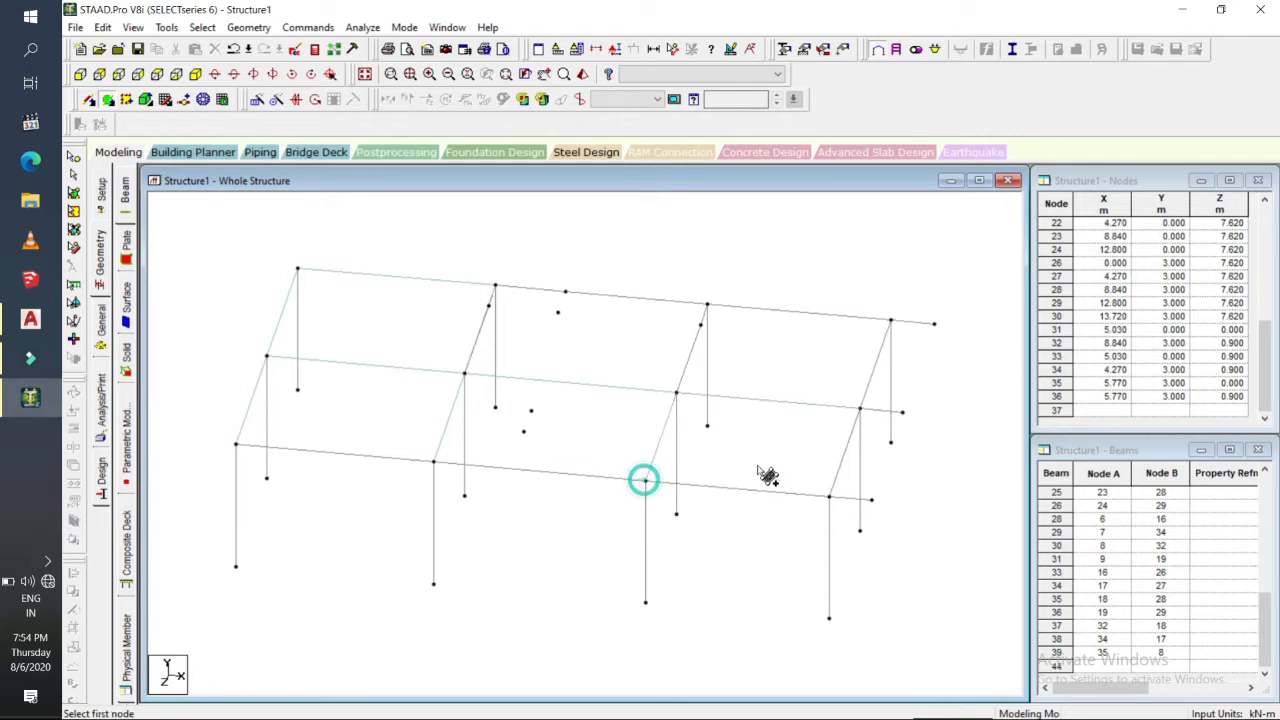
Add a four-noded plate over the front cantilever through nodes 29, 19, 20, 30 and save the structure.
click(829, 496)
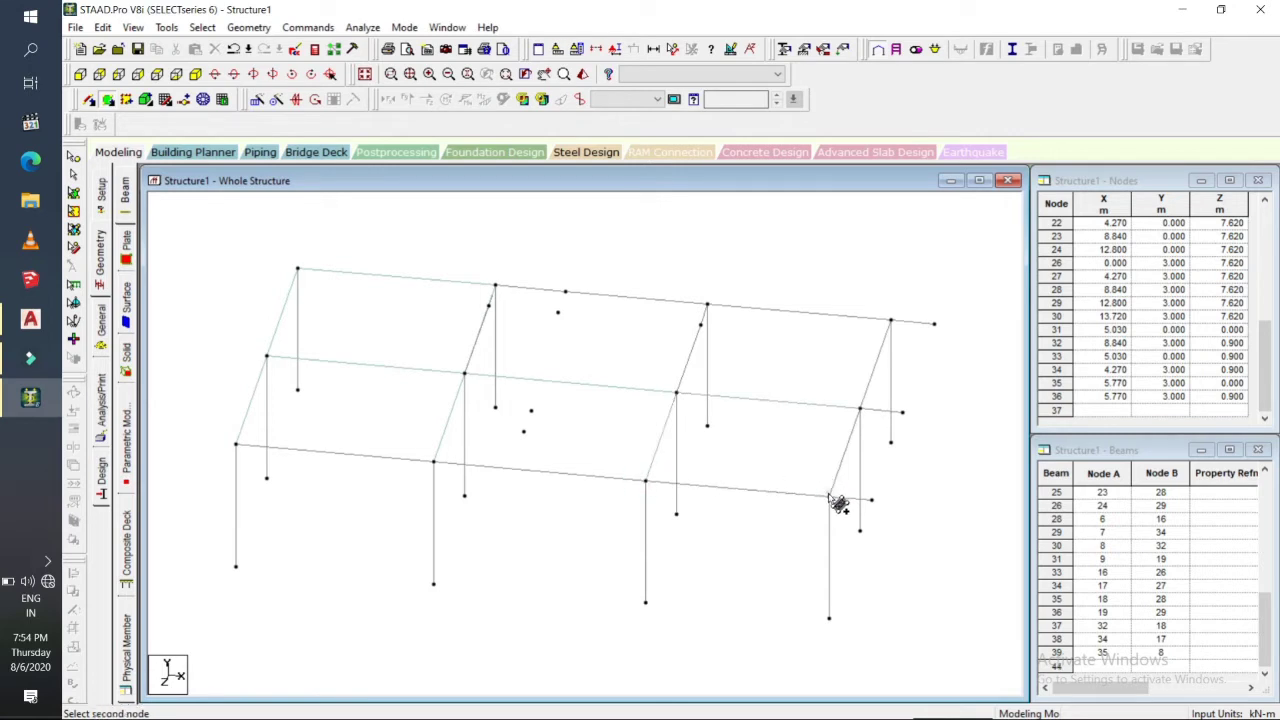
click(860, 408)
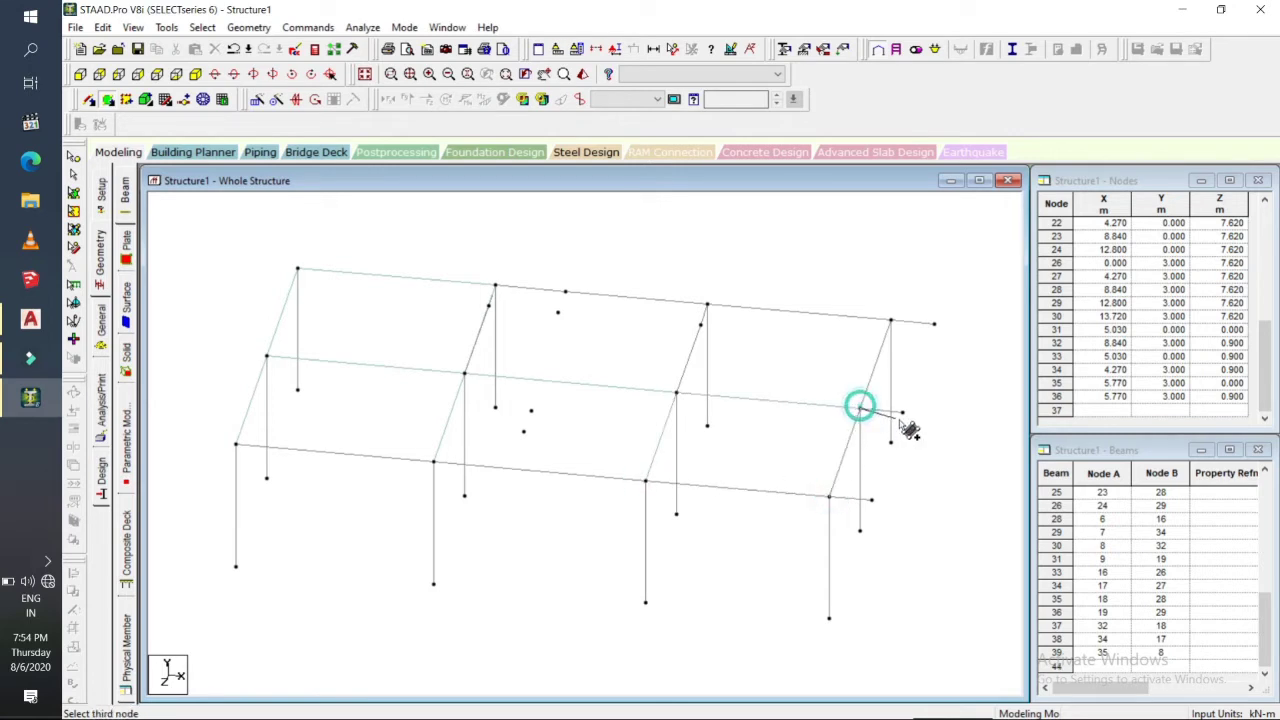
click(902, 412)
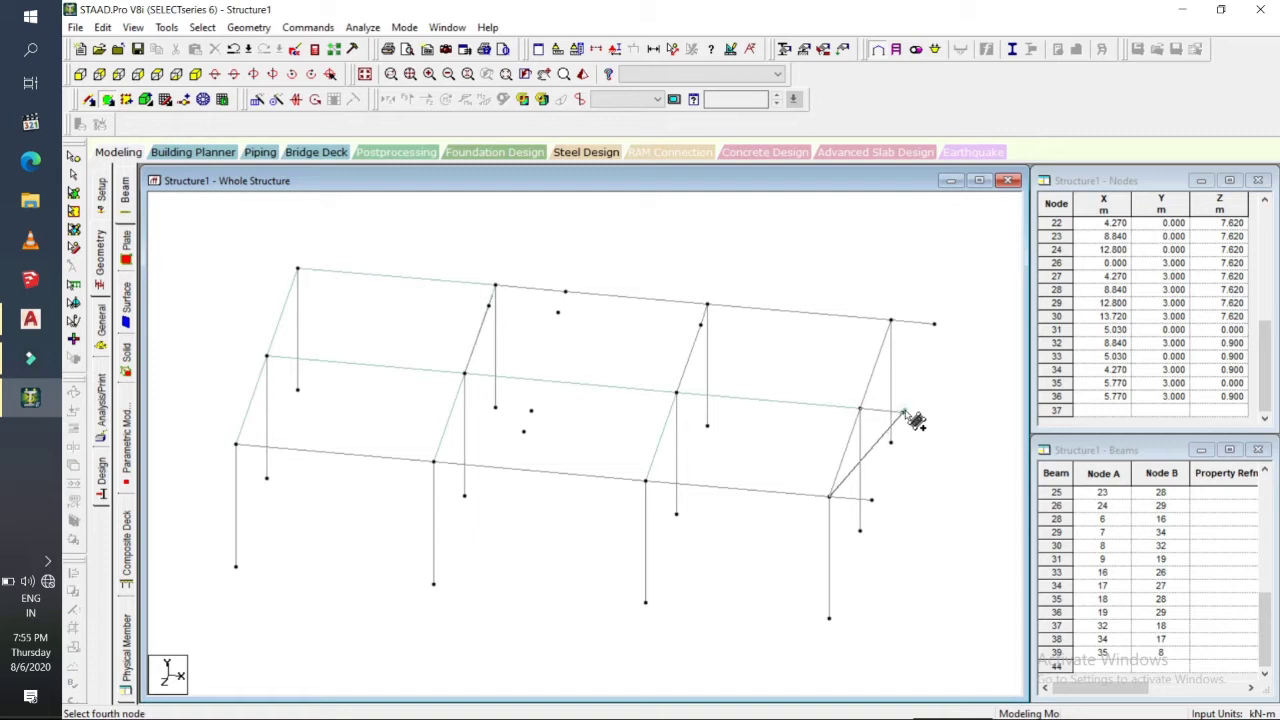
click(872, 499)
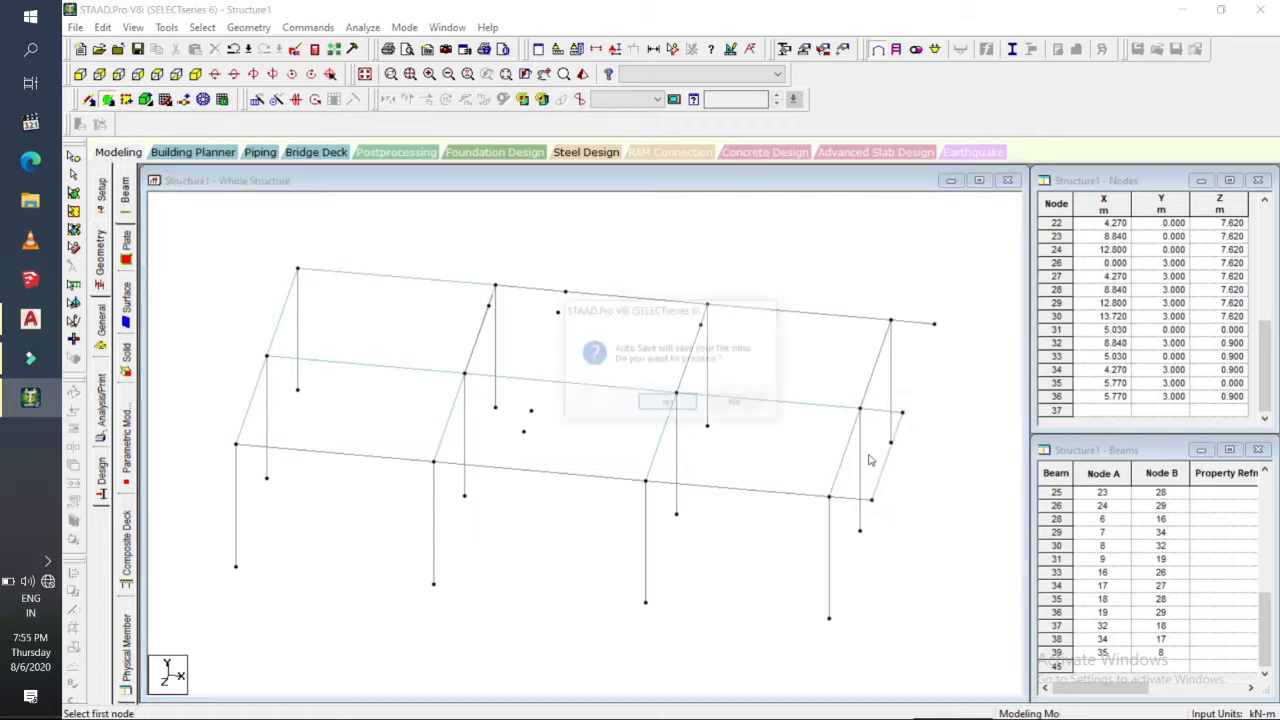
click(668, 405)
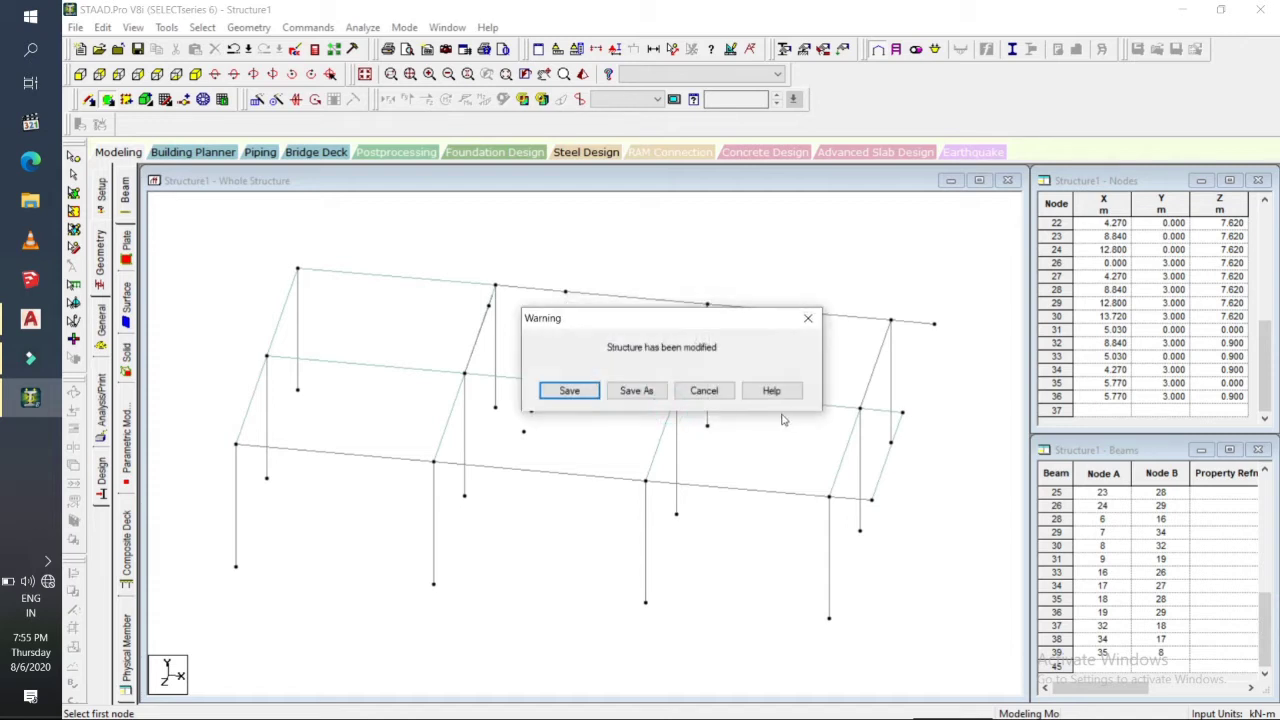
click(586, 391)
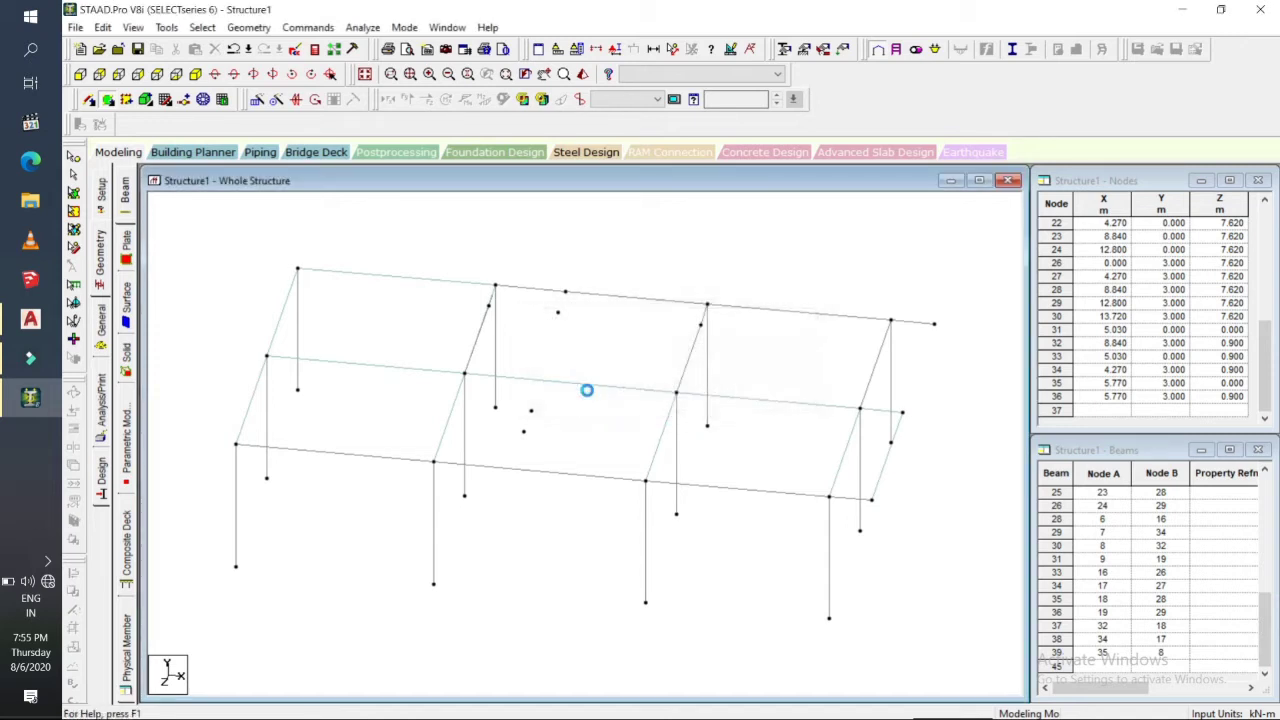
click(860, 406)
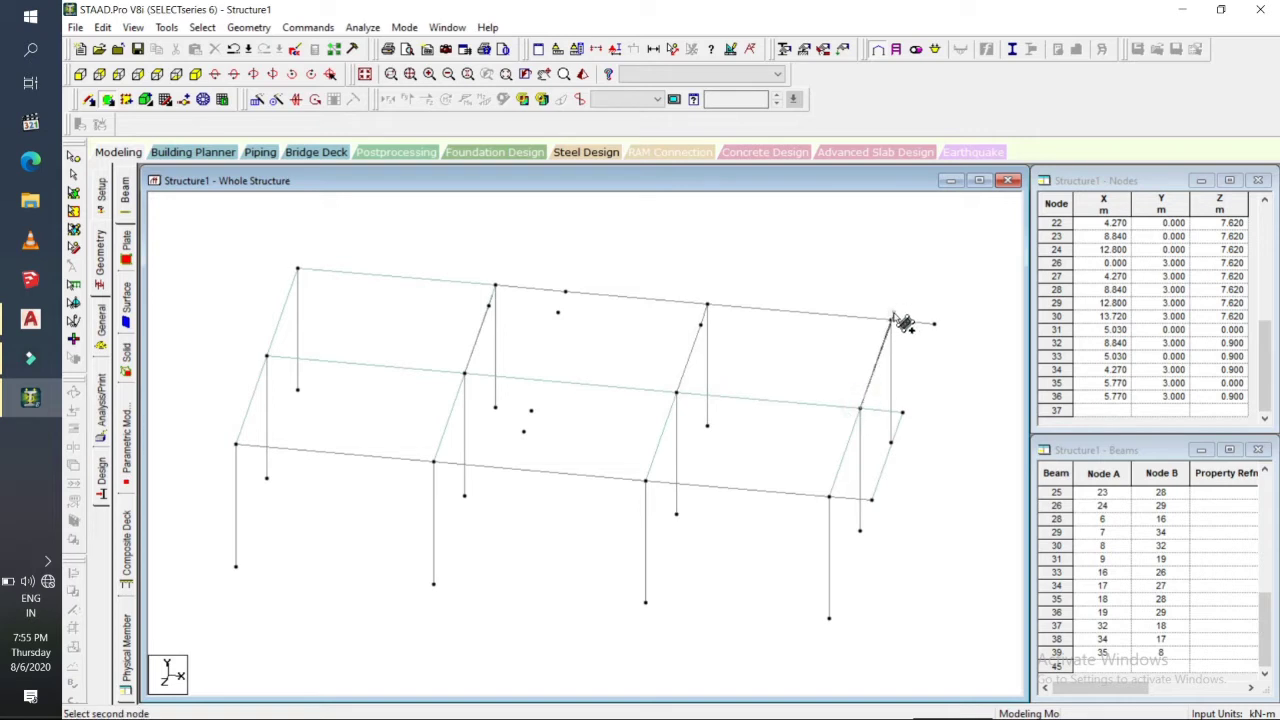
click(934, 324)
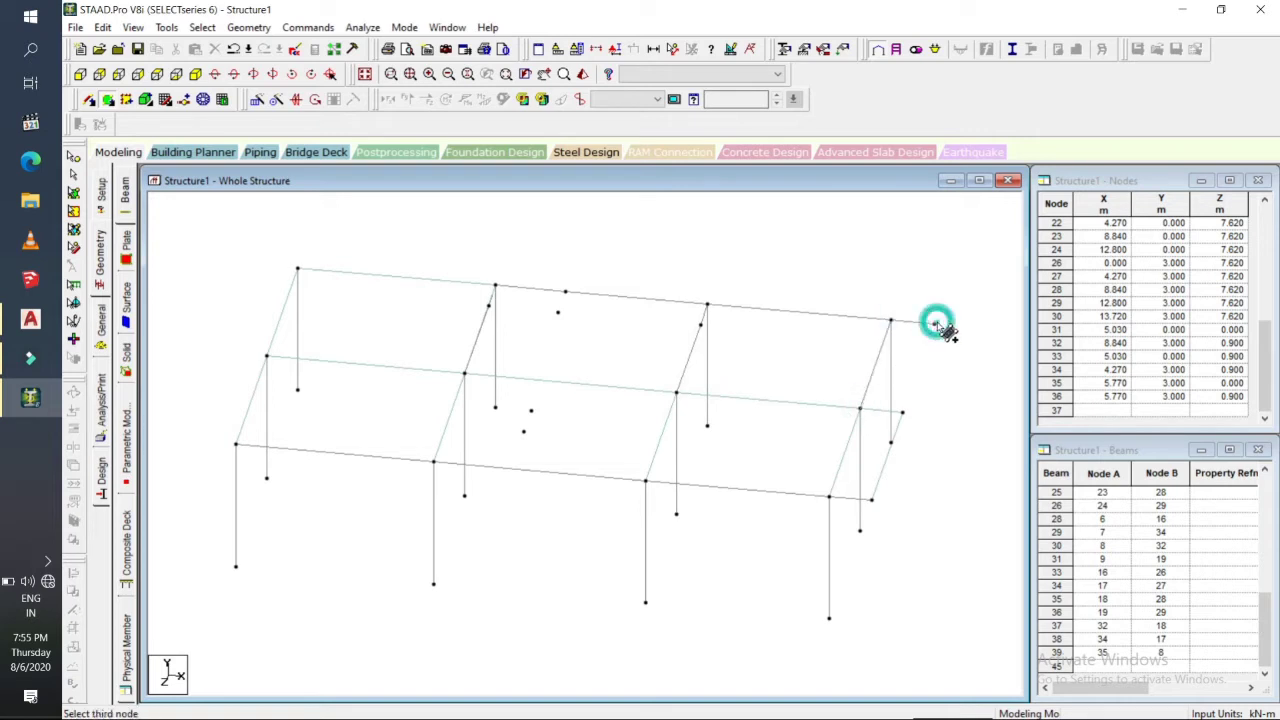
click(903, 413)
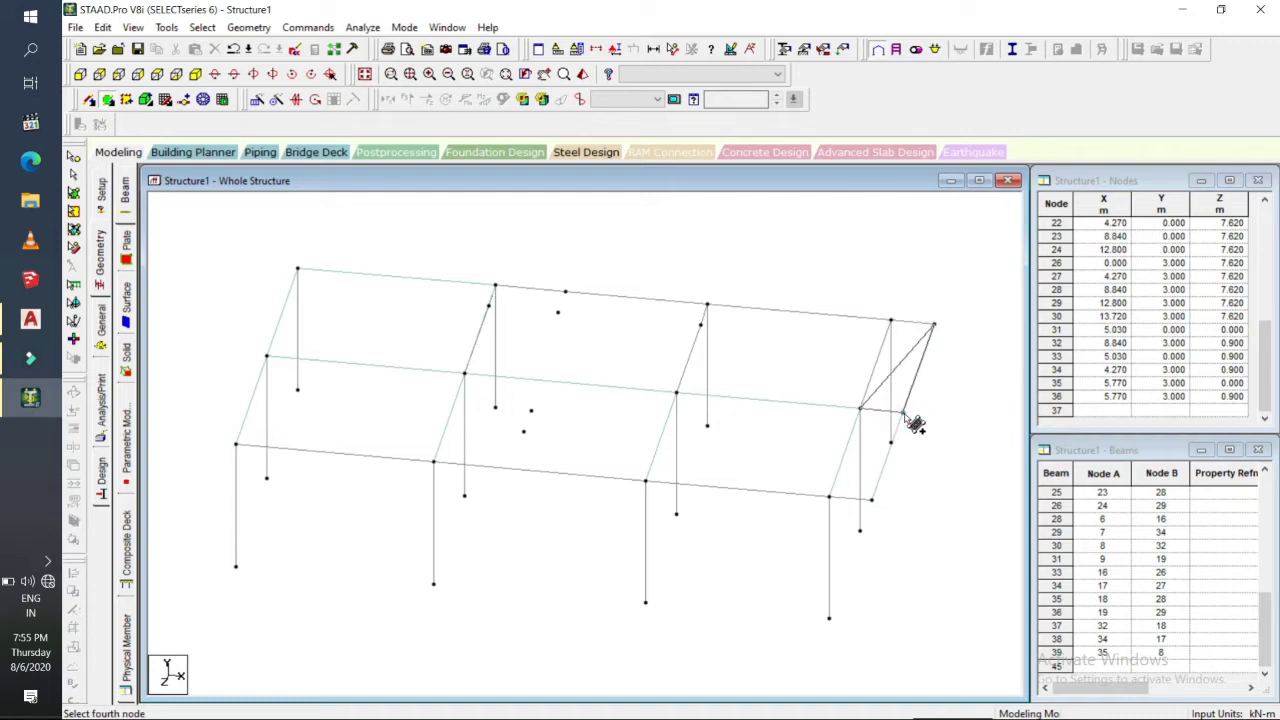
click(904, 414)
click(902, 412)
key(Escape)
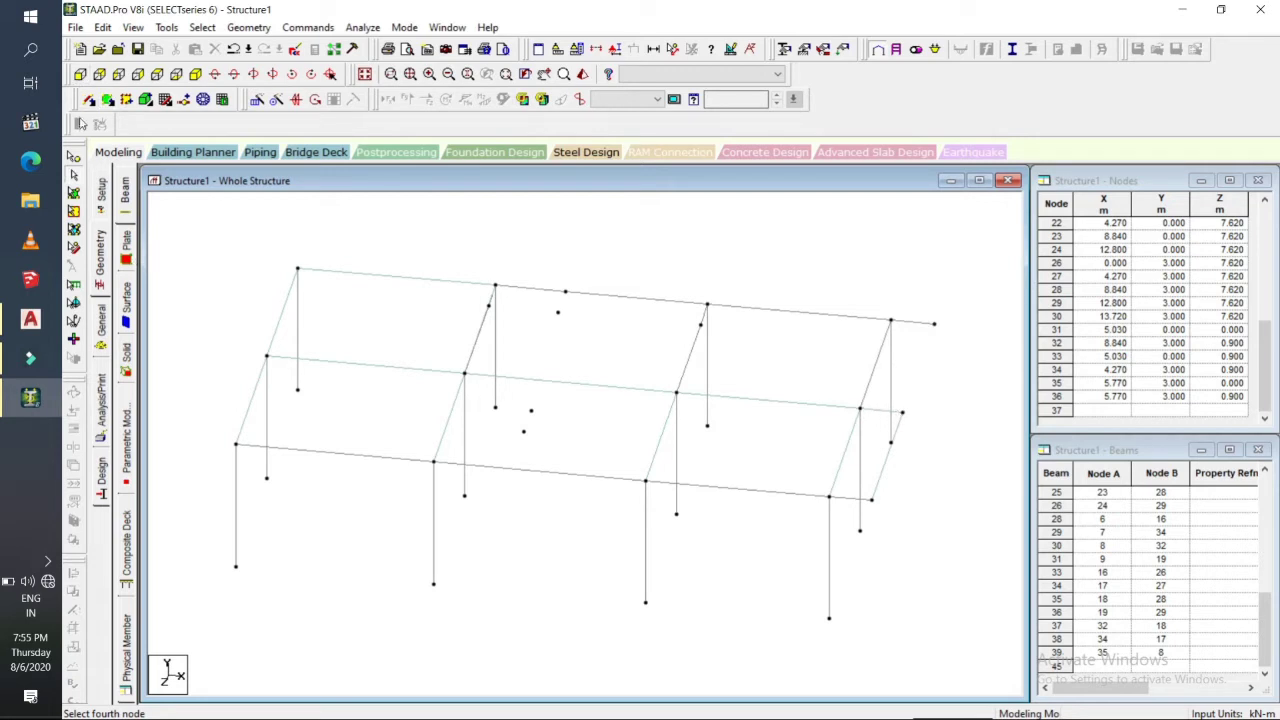
click(74, 194)
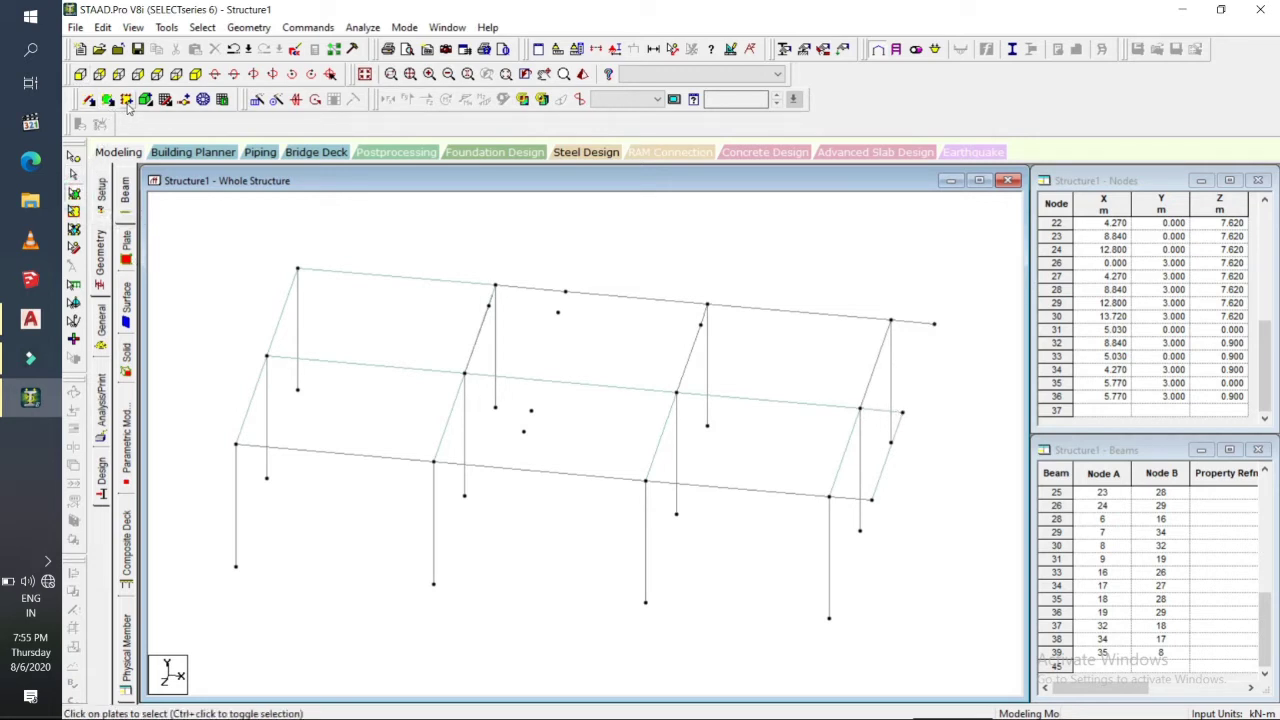
Add four-noded plates over the rear cantilever and its adjacent bay, through nodes 19, 9, 10, 20 and nodes 18, 8, 9, 19.
click(108, 99)
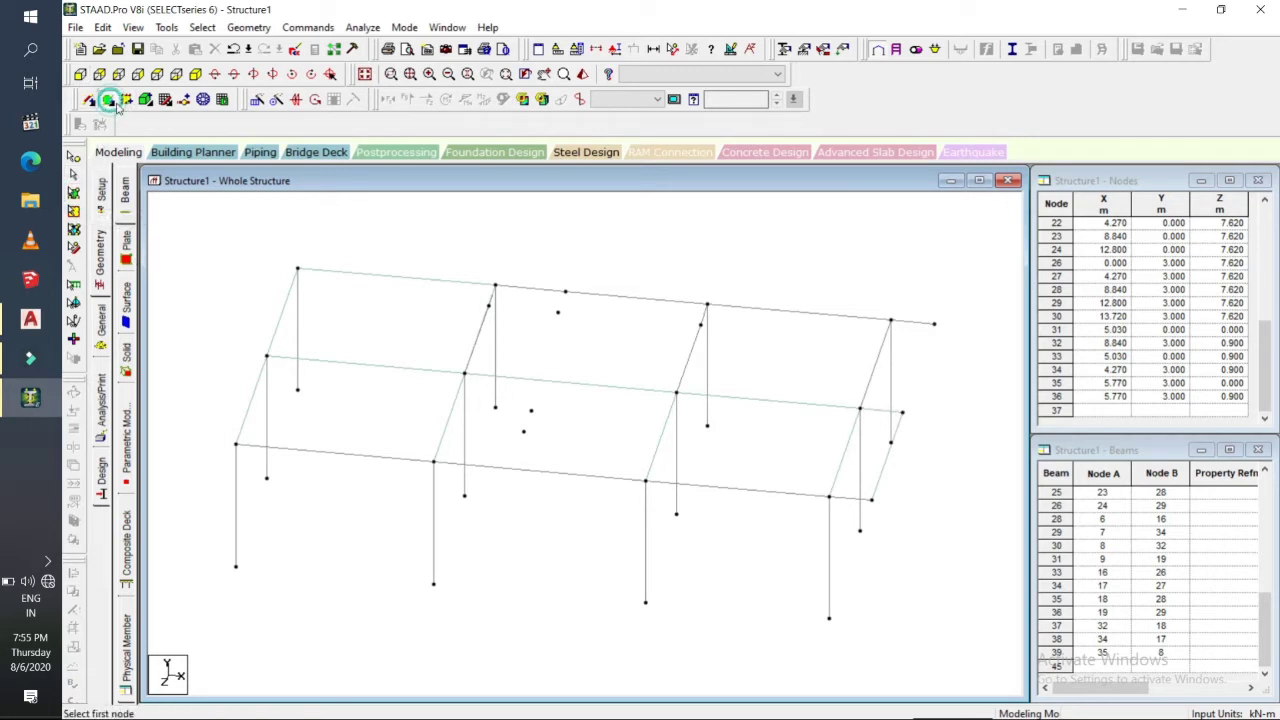
click(859, 410)
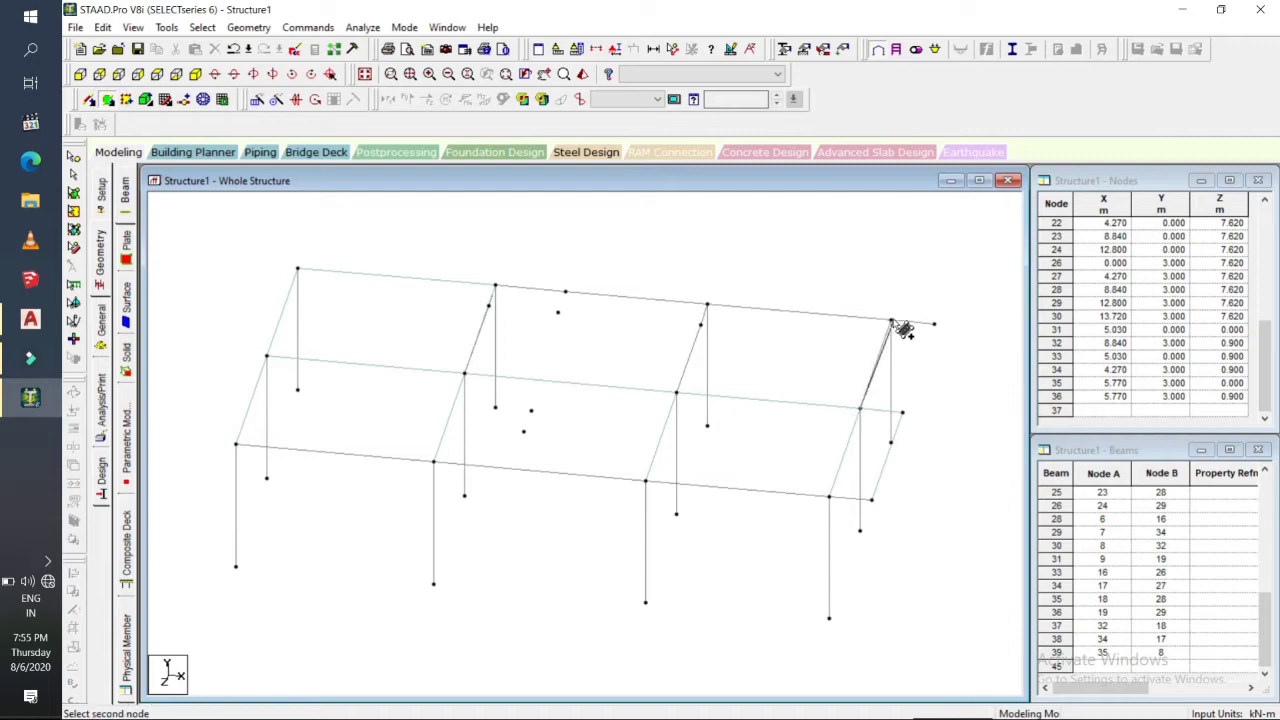
click(891, 321)
click(934, 323)
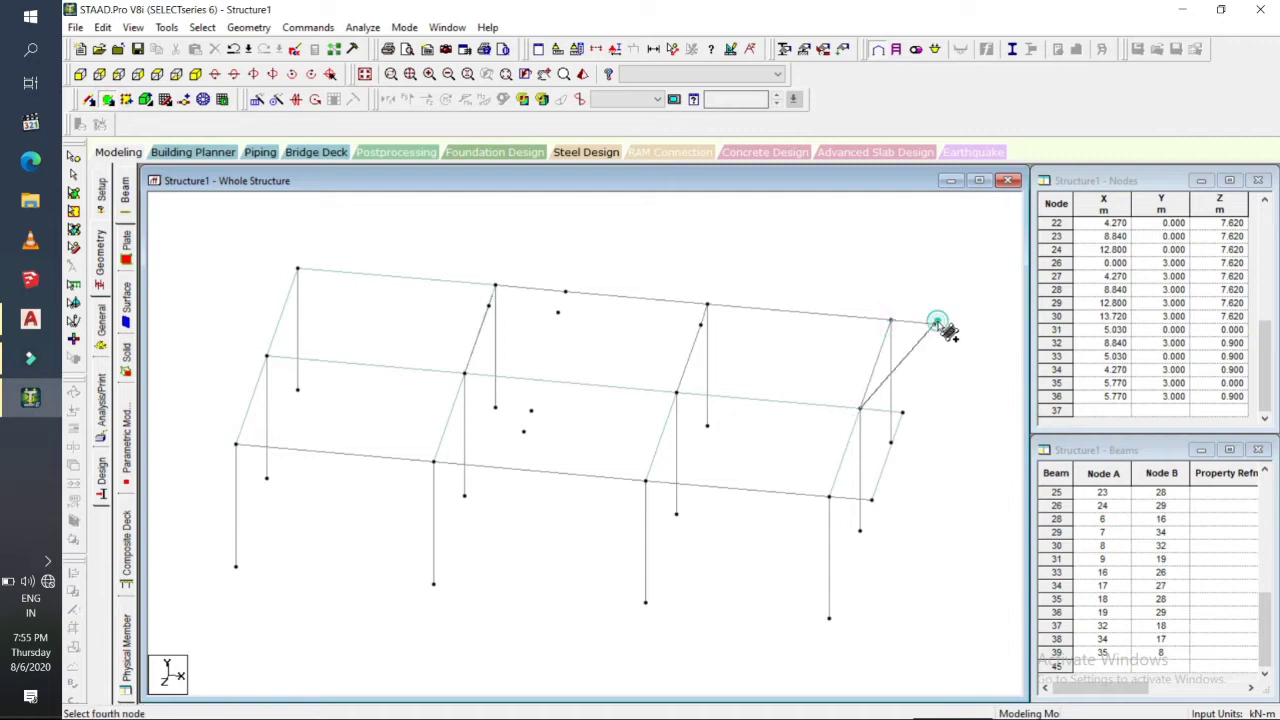
click(902, 412)
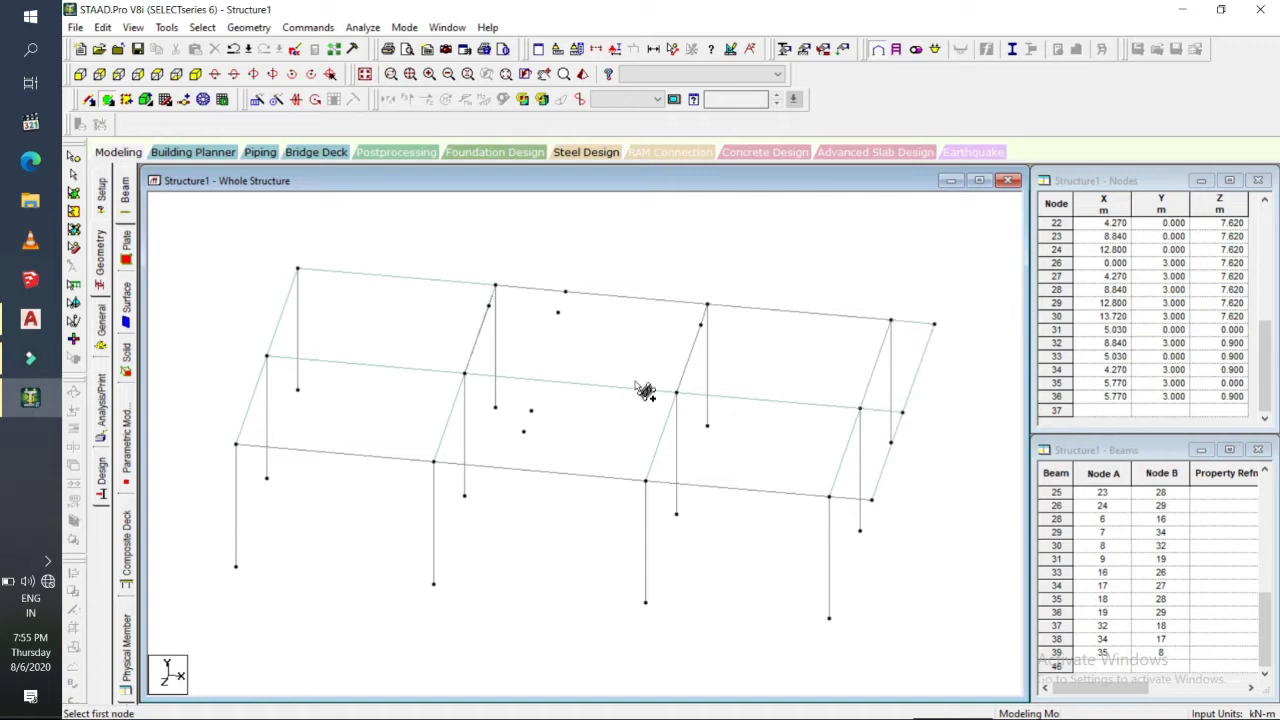
click(677, 391)
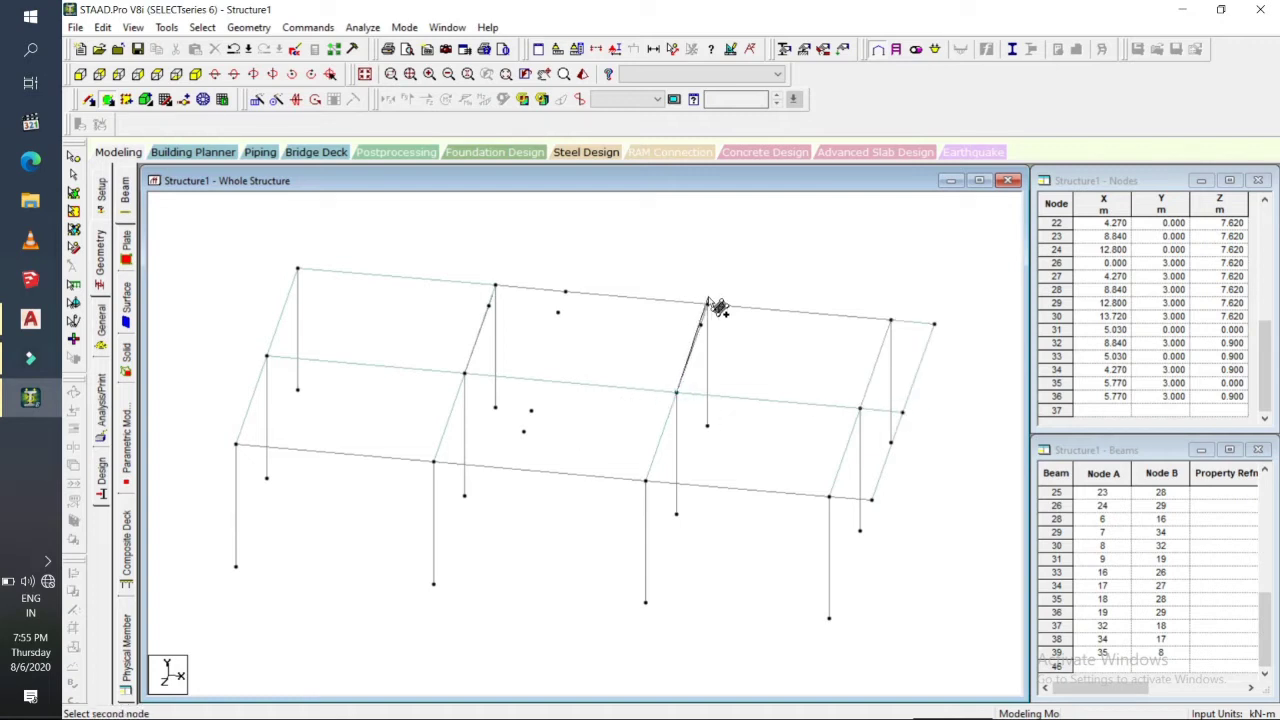
click(707, 304)
click(891, 321)
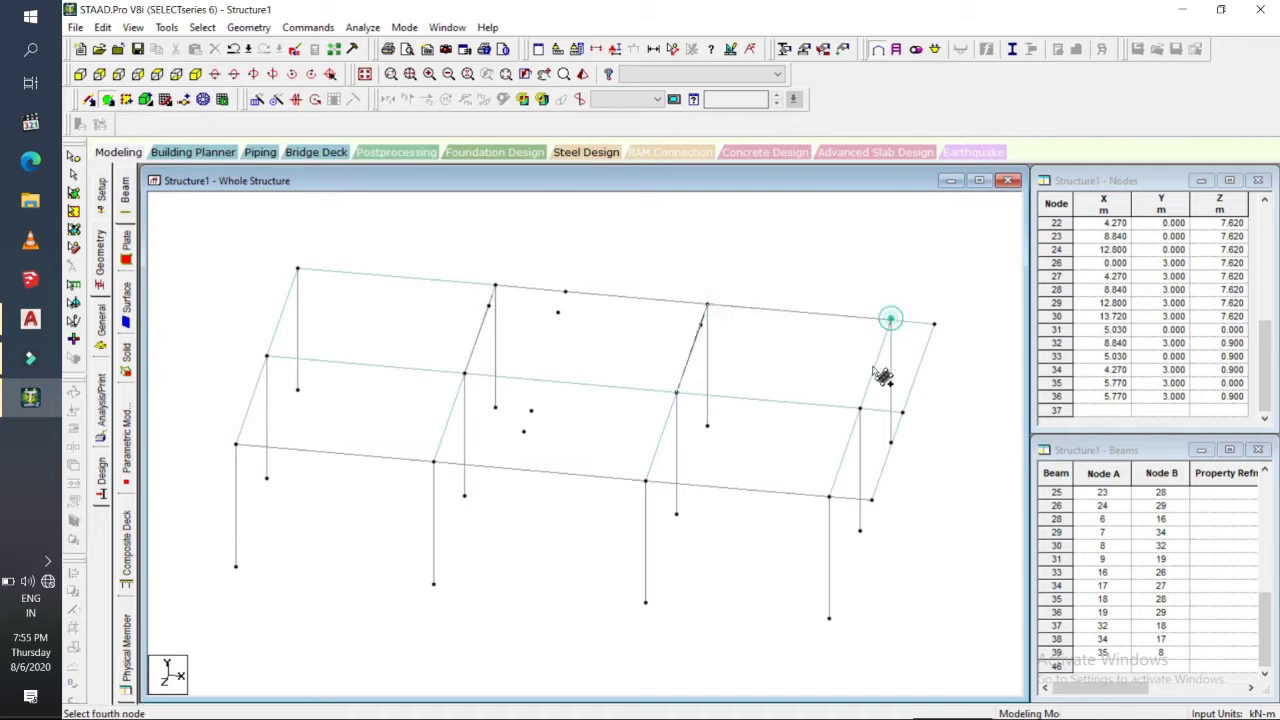
click(859, 409)
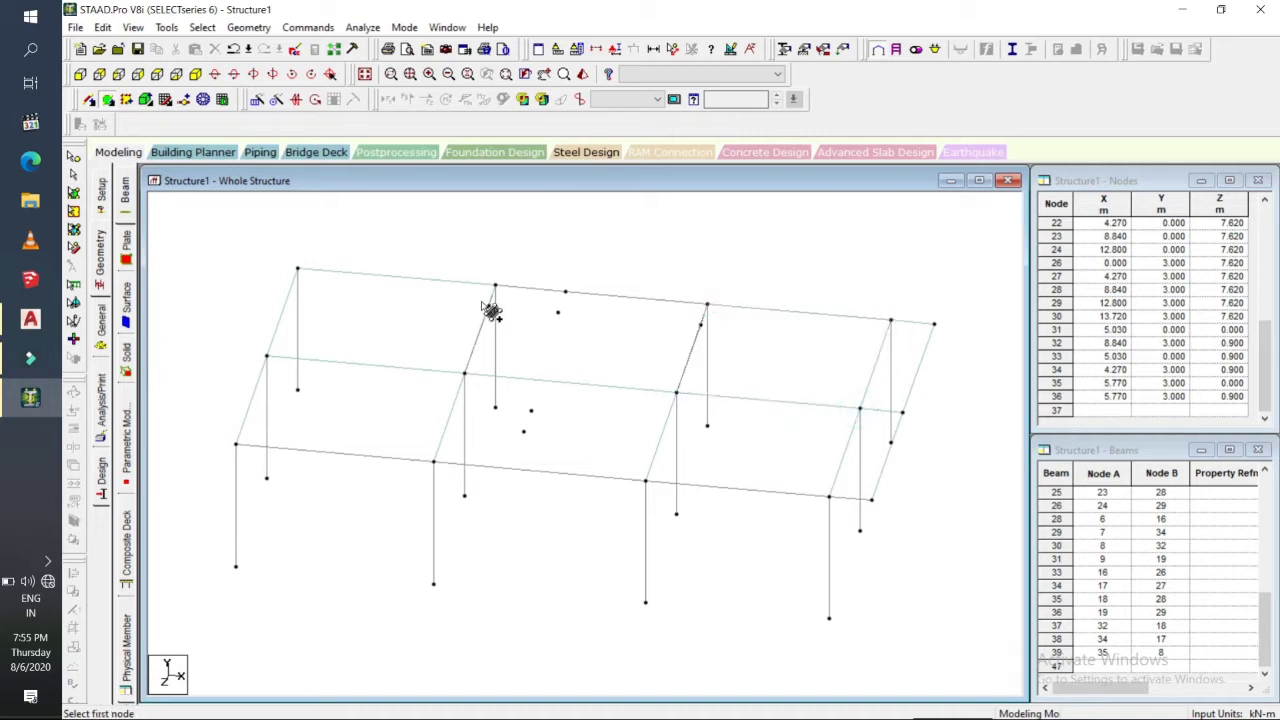
Add four-noded plates around the opening in the rear middle bay, through nodes 17, 34, 32, 18 and nodes 34, 7, 35, 36.
click(464, 374)
click(490, 307)
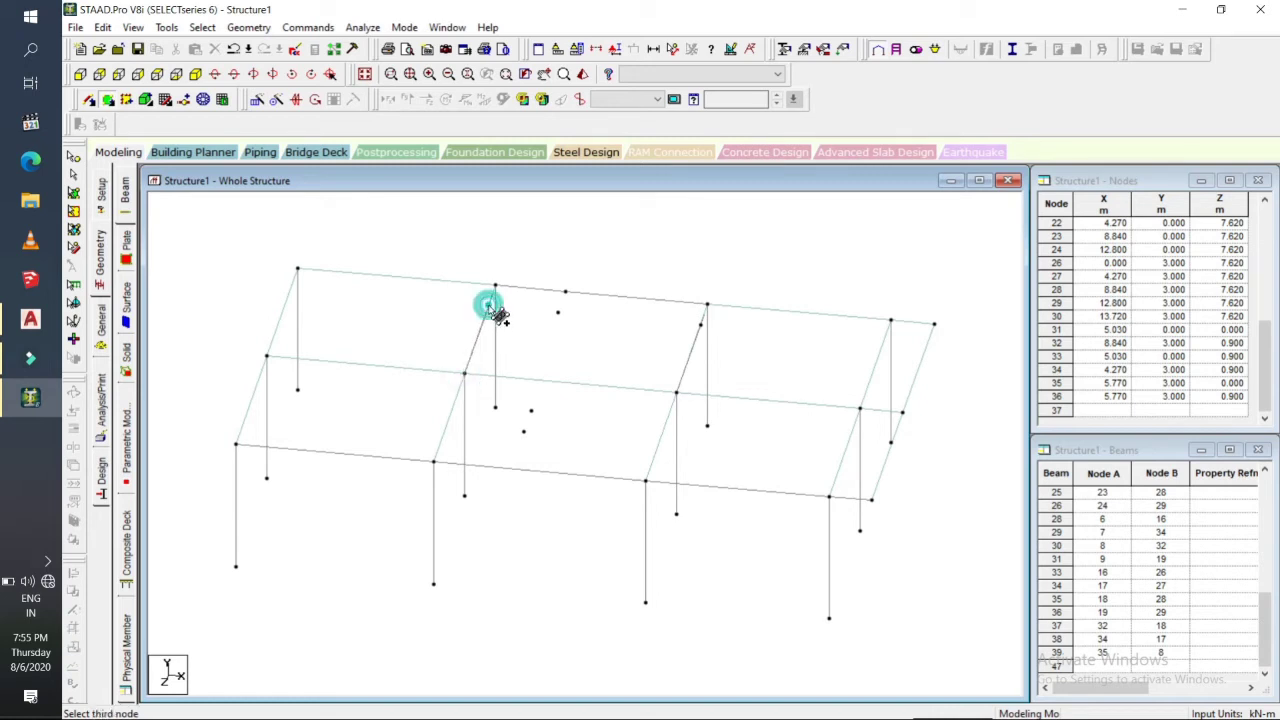
click(701, 324)
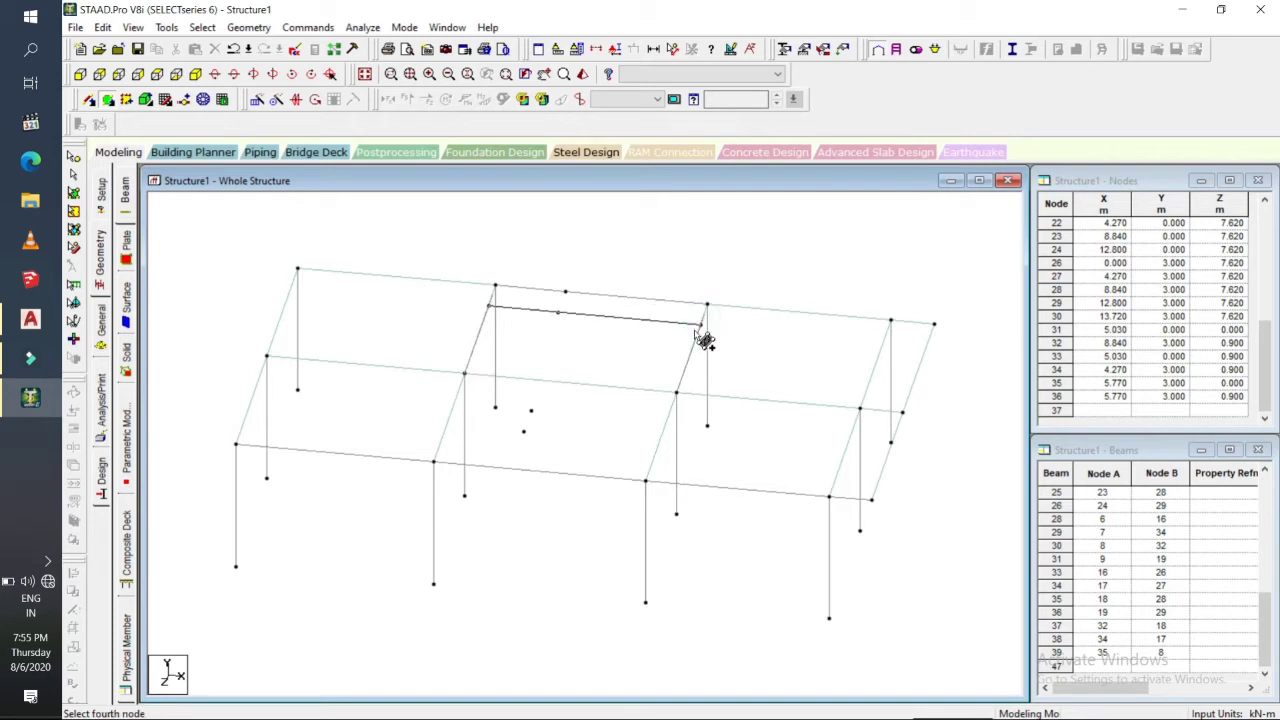
click(678, 392)
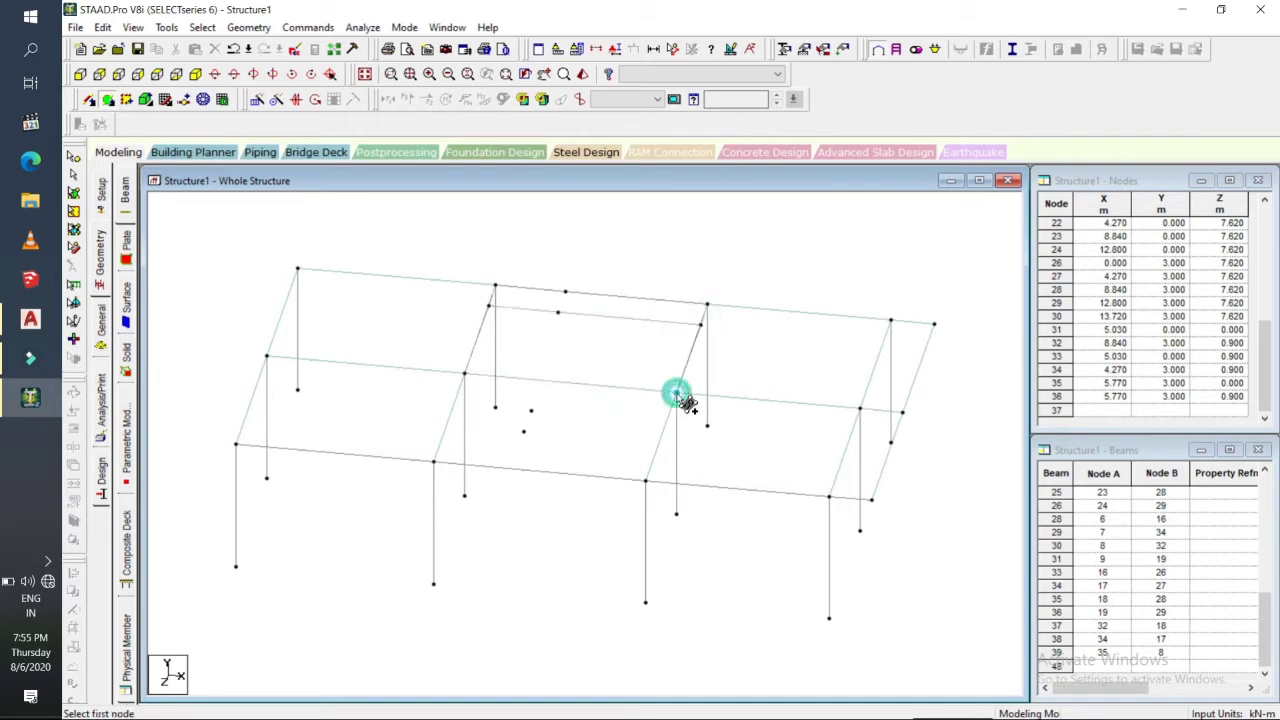
click(490, 306)
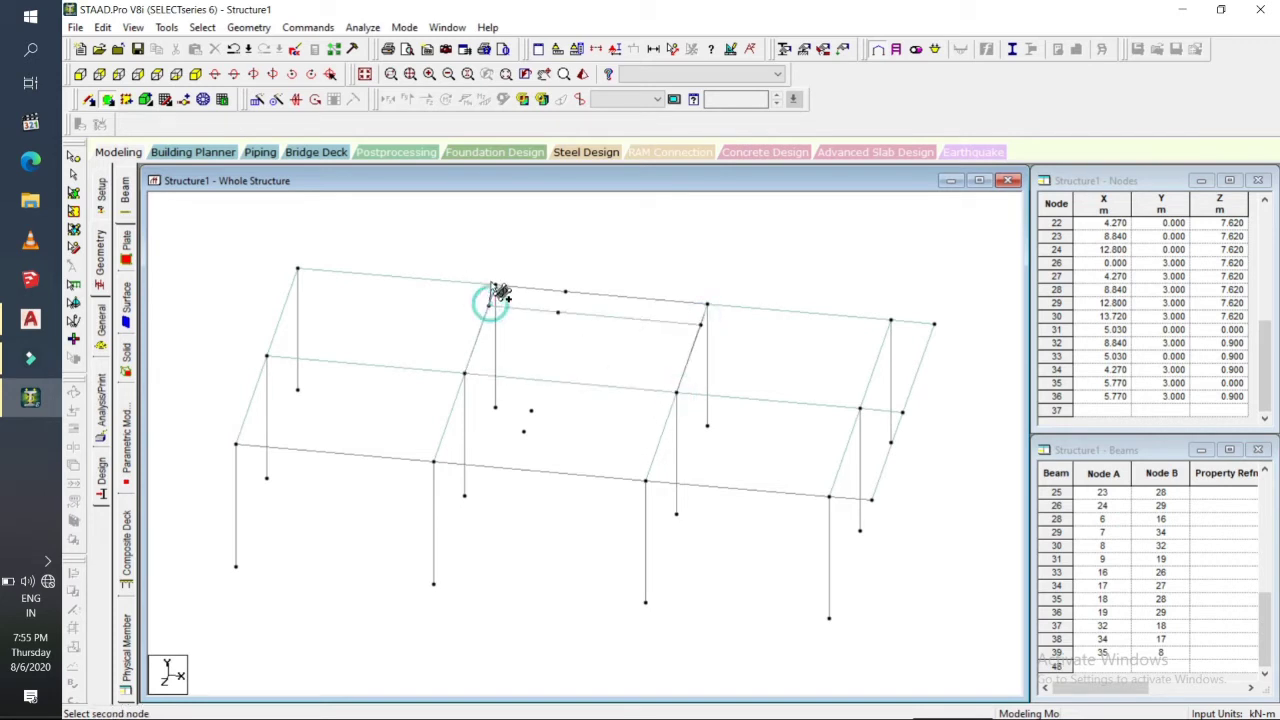
click(494, 287)
click(565, 291)
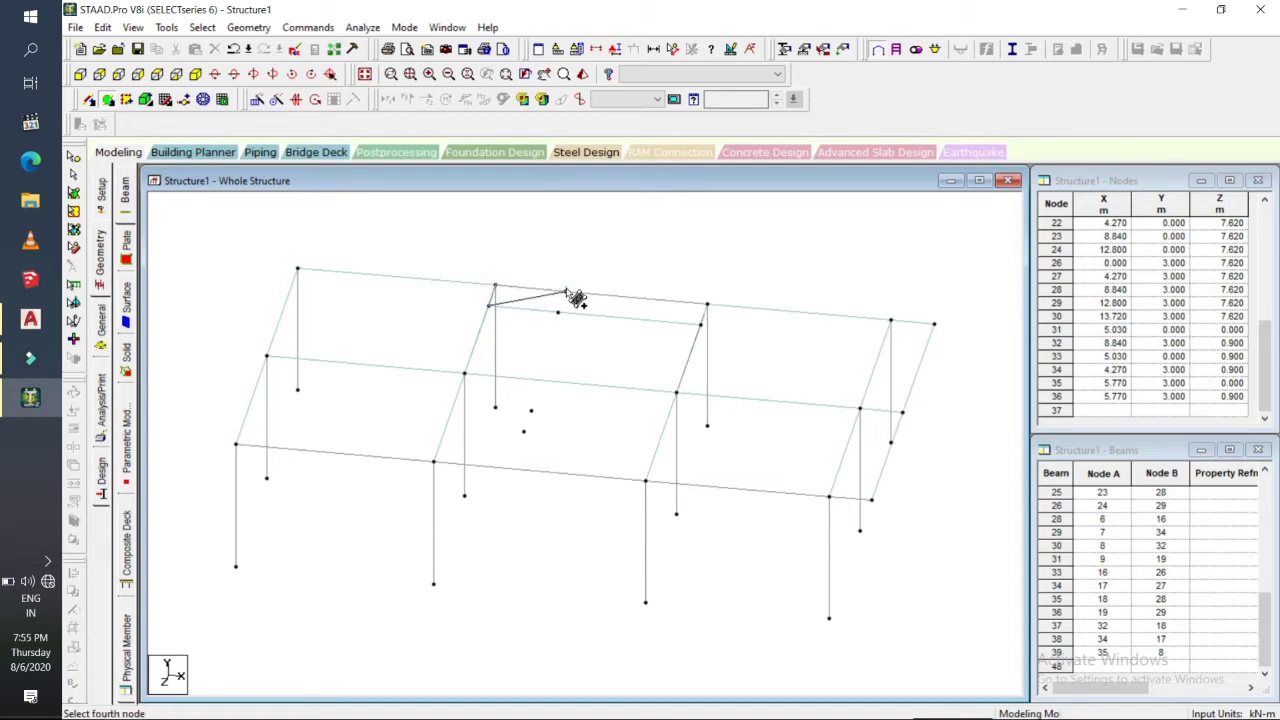
click(560, 310)
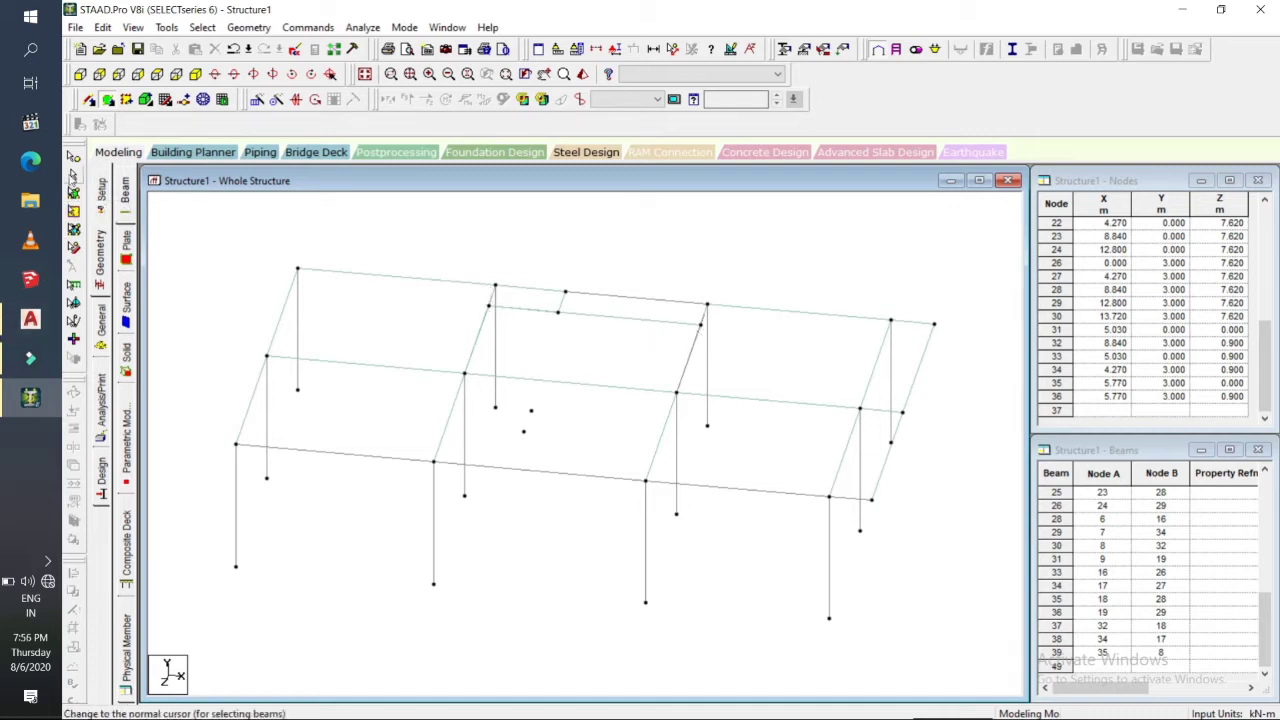
Add a beam along the opening's edge from node 34 to node 32 and check its placement by selecting it.
click(90, 99)
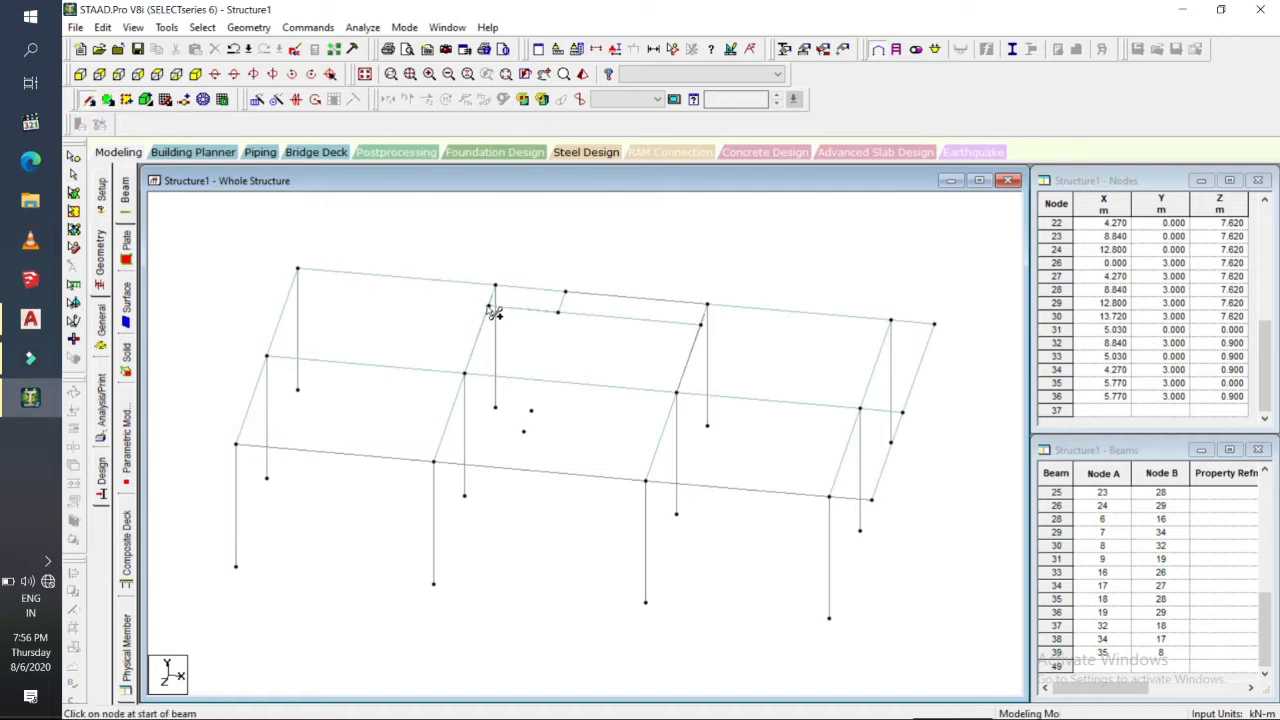
drag(488, 306, 701, 326)
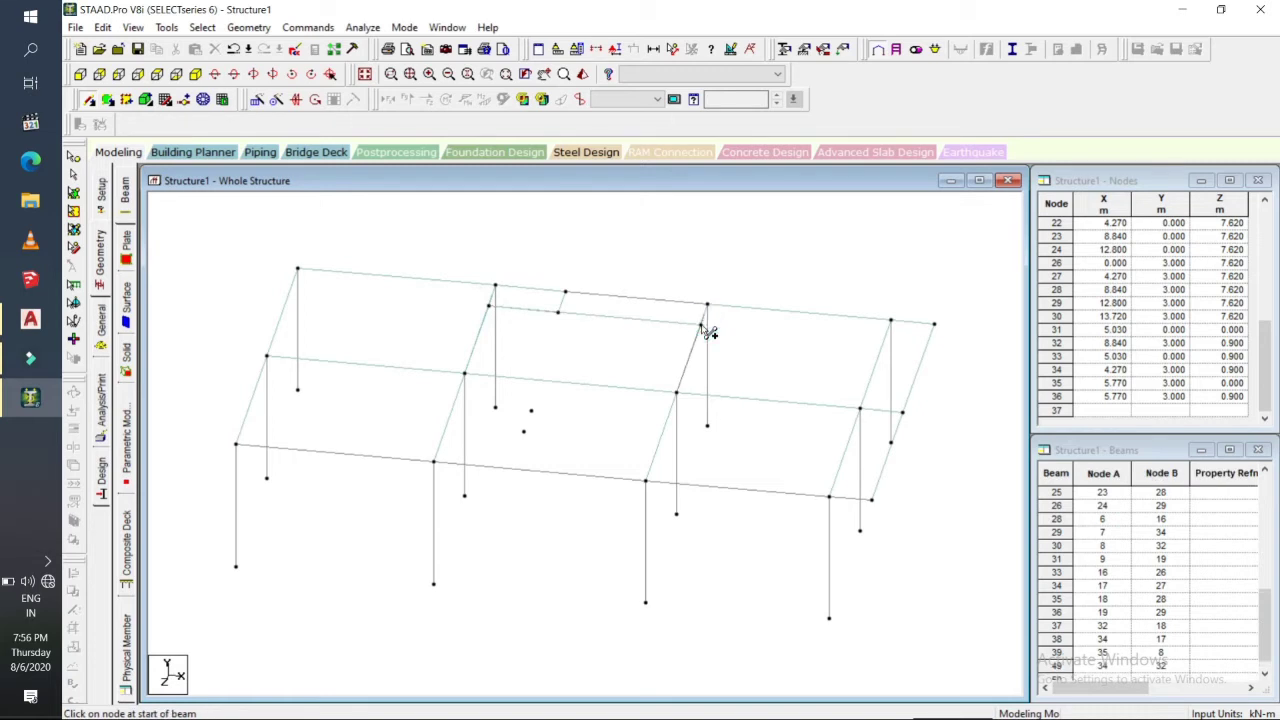
key(Escape)
click(603, 318)
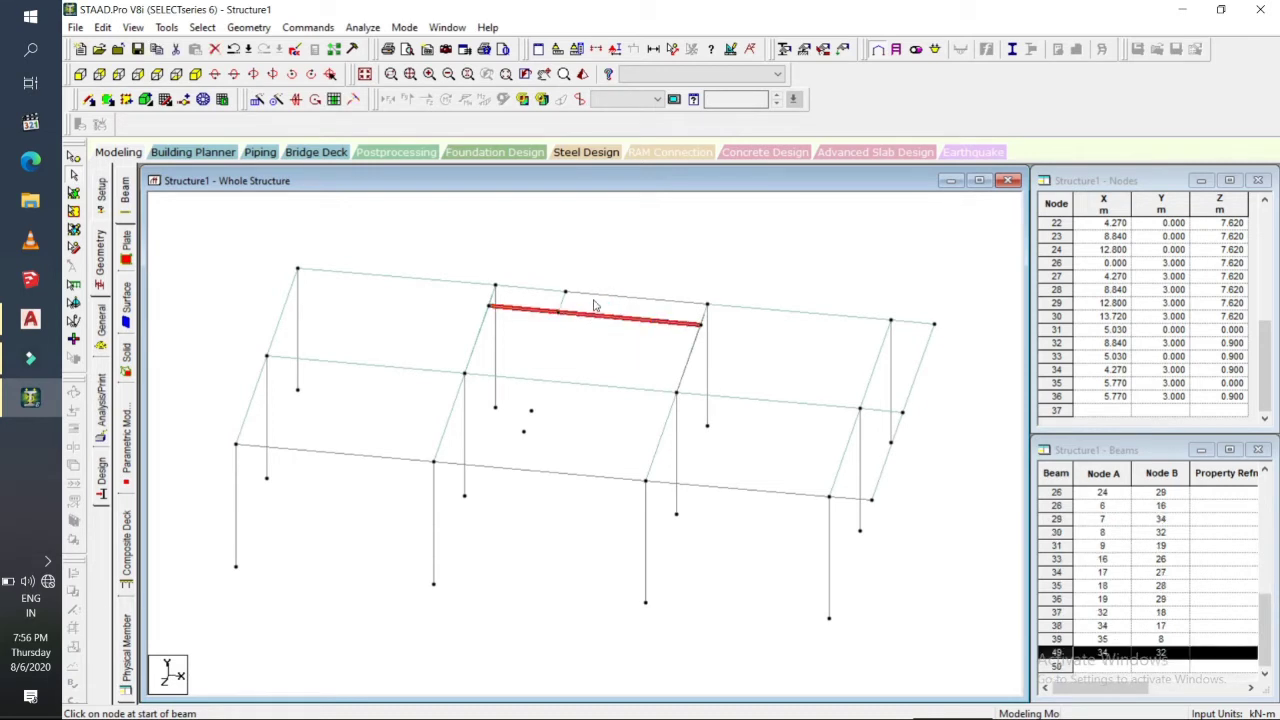
click(922, 366)
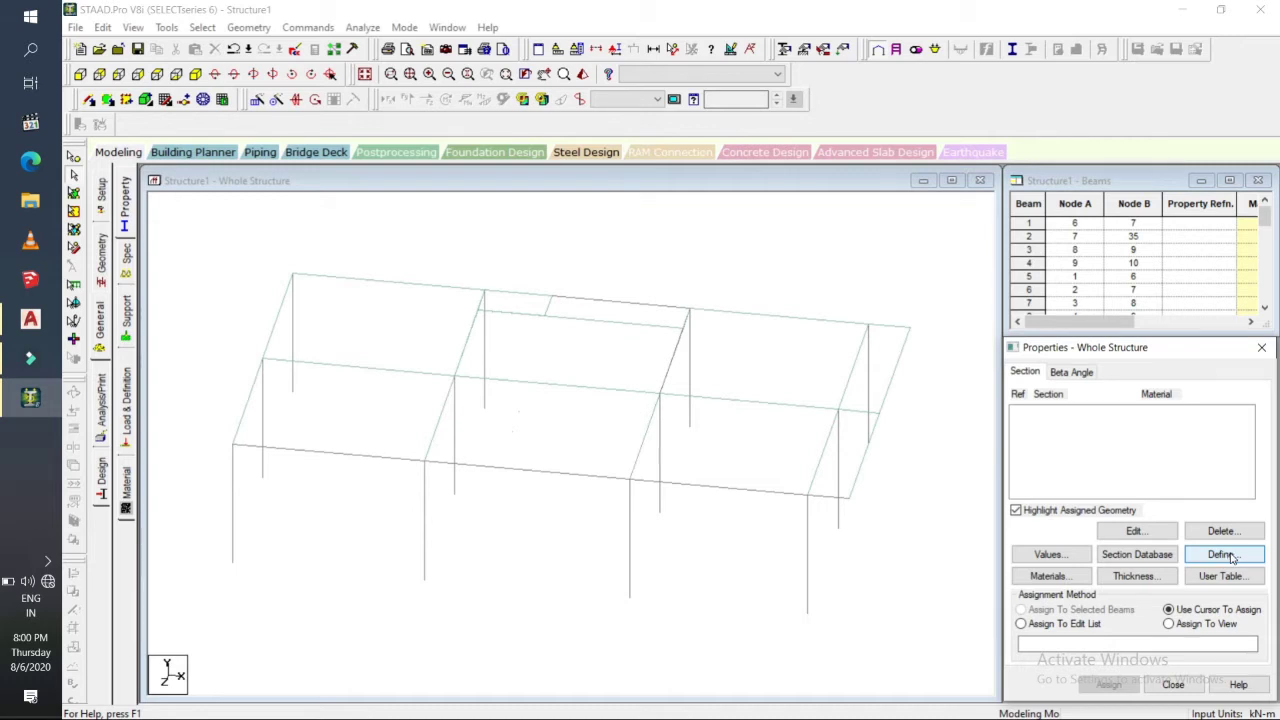
Define a rectangular concrete section with YD 0.30 m and ZD 0.23 m.
click(1222, 555)
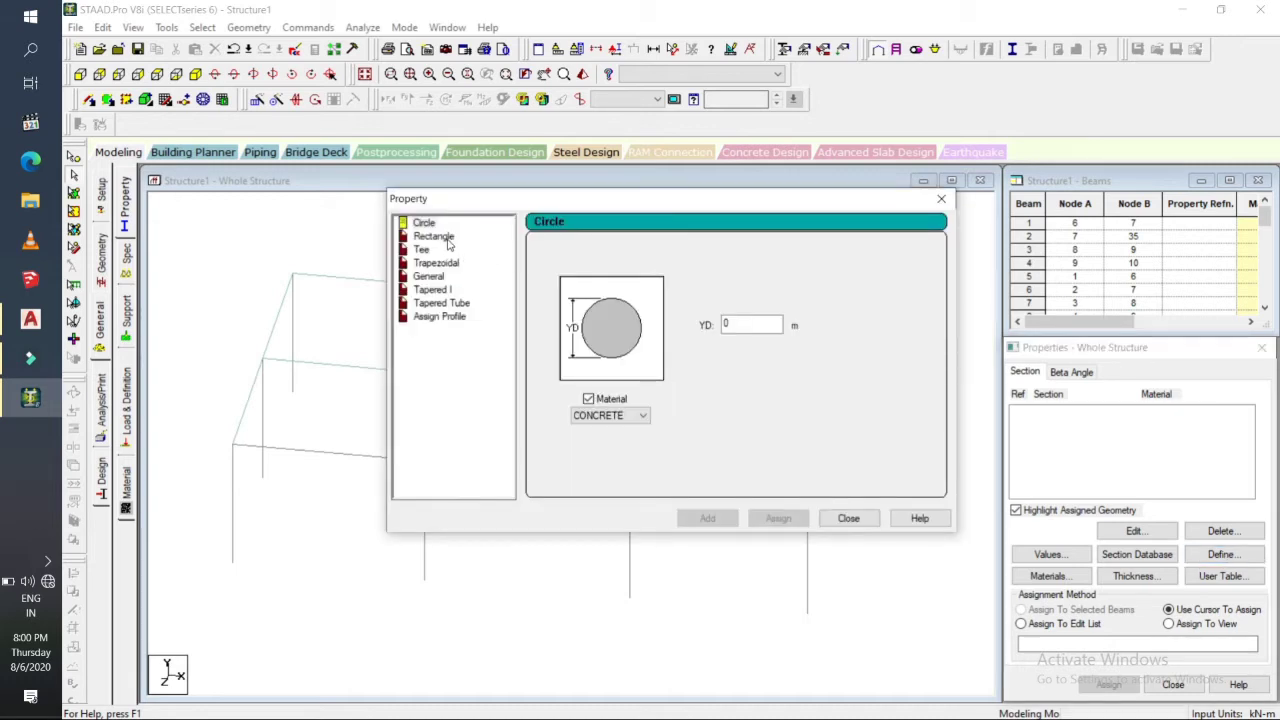
click(448, 240)
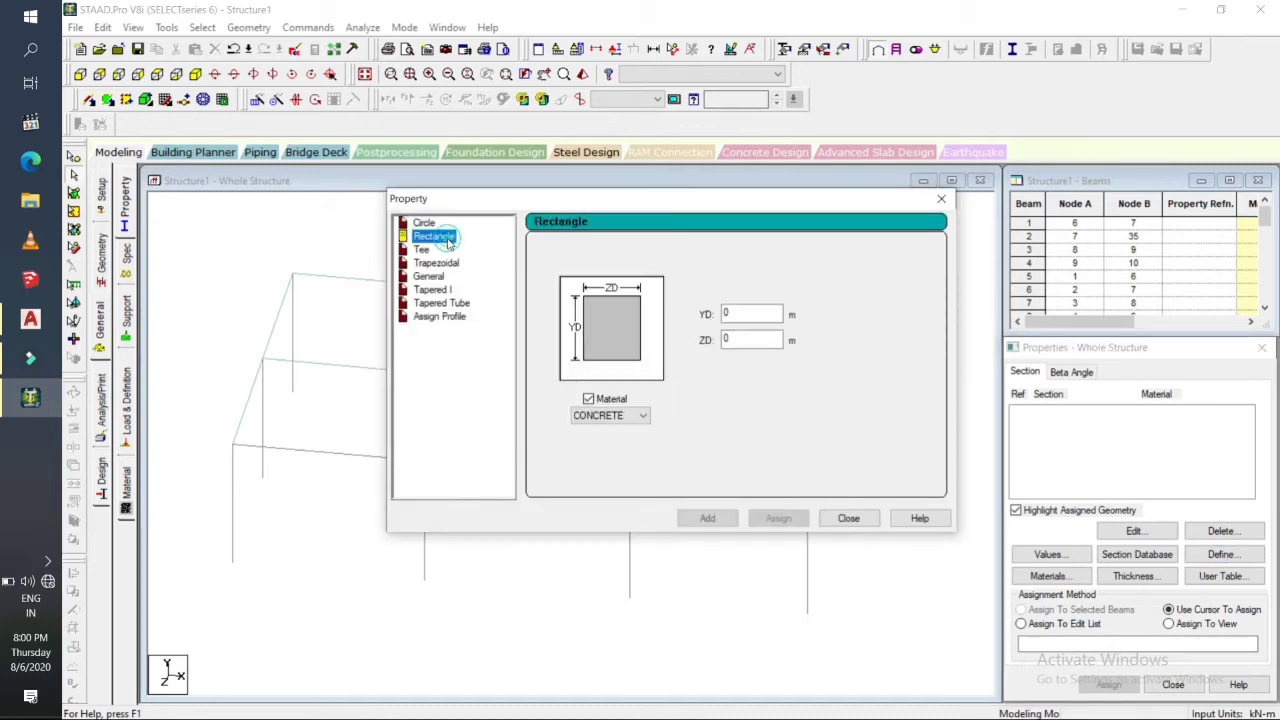
click(748, 316)
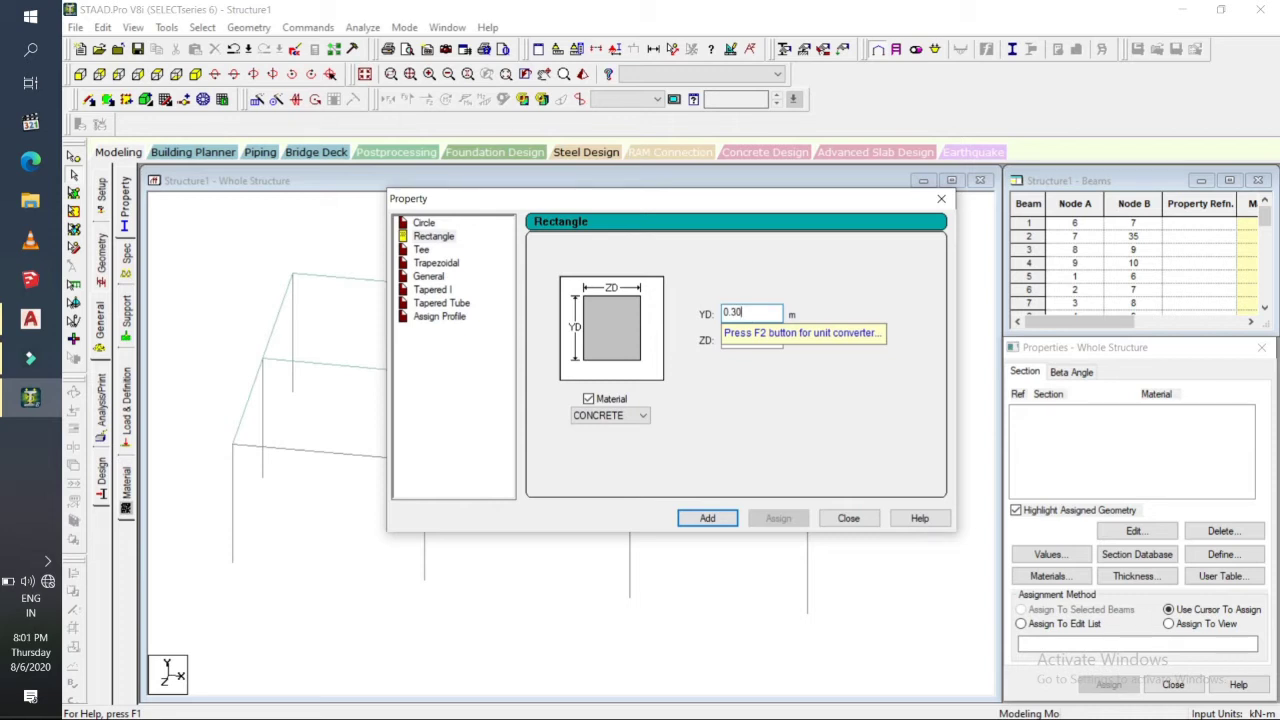
key(Tab)
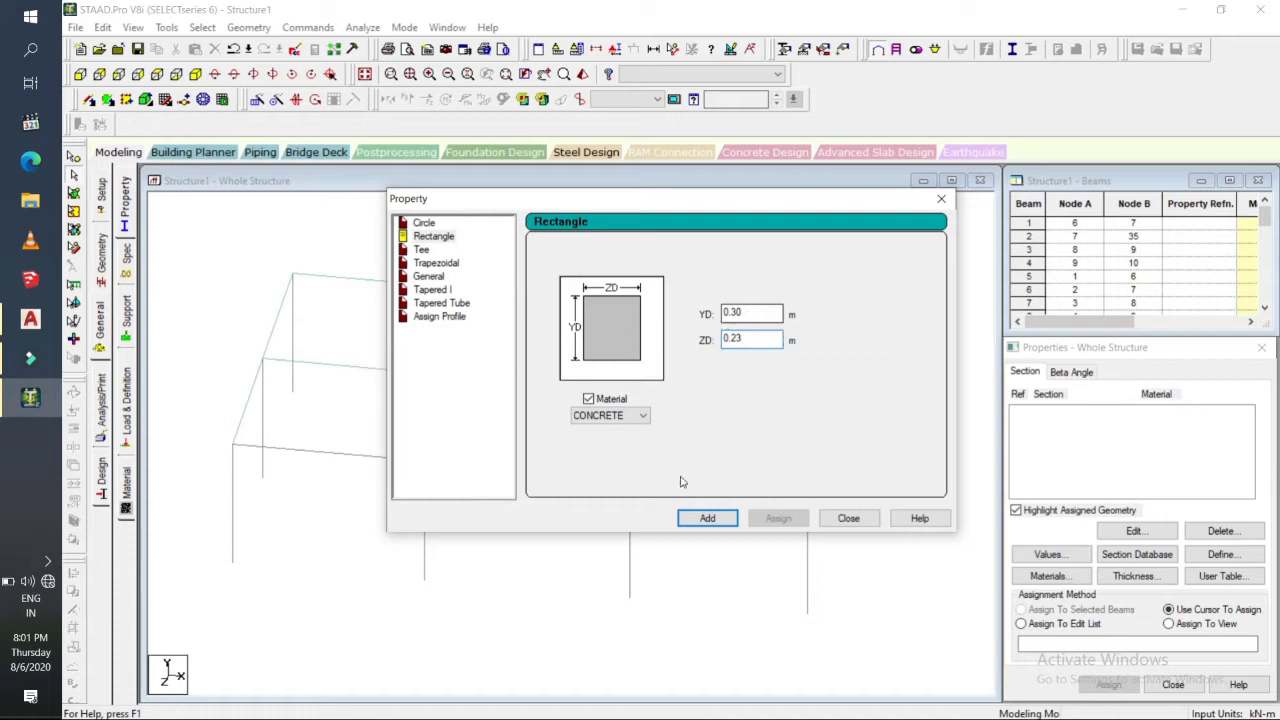
click(716, 518)
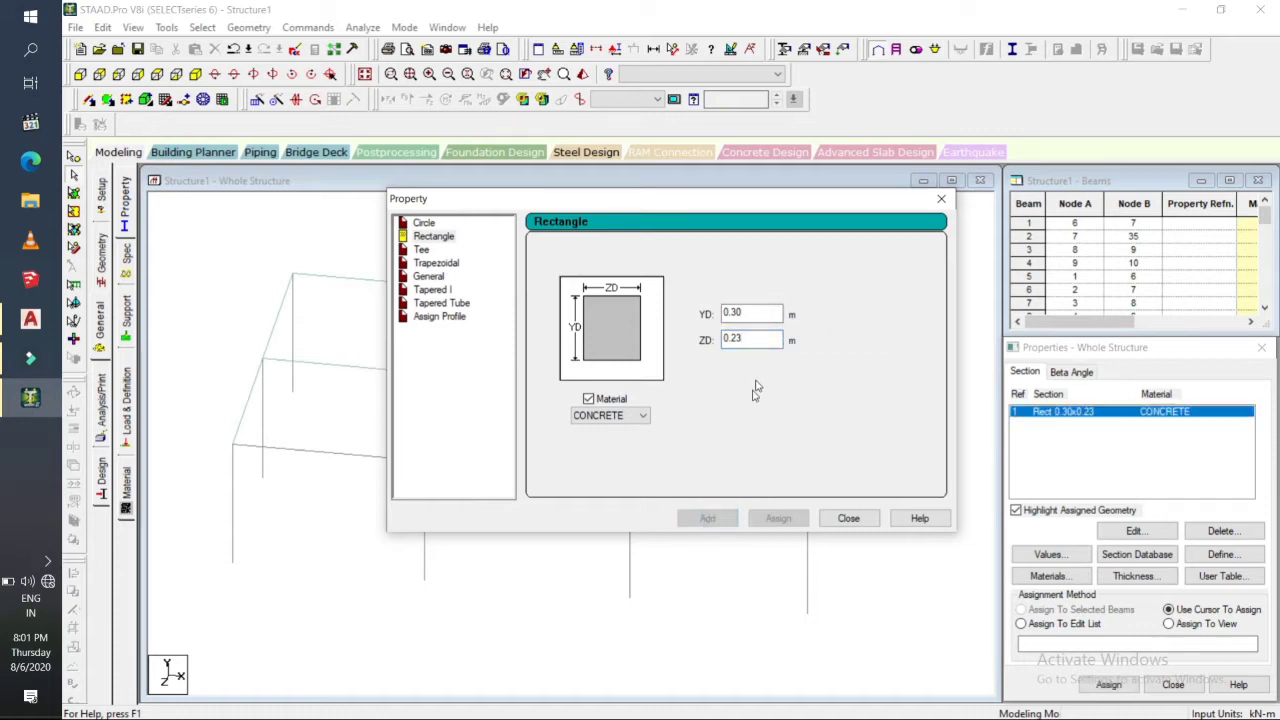
Try to define a second rectangular concrete section with YD 0.45 m and ZD 0.23 m.
click(758, 312)
key(BackSpace)
key(BackSpace)
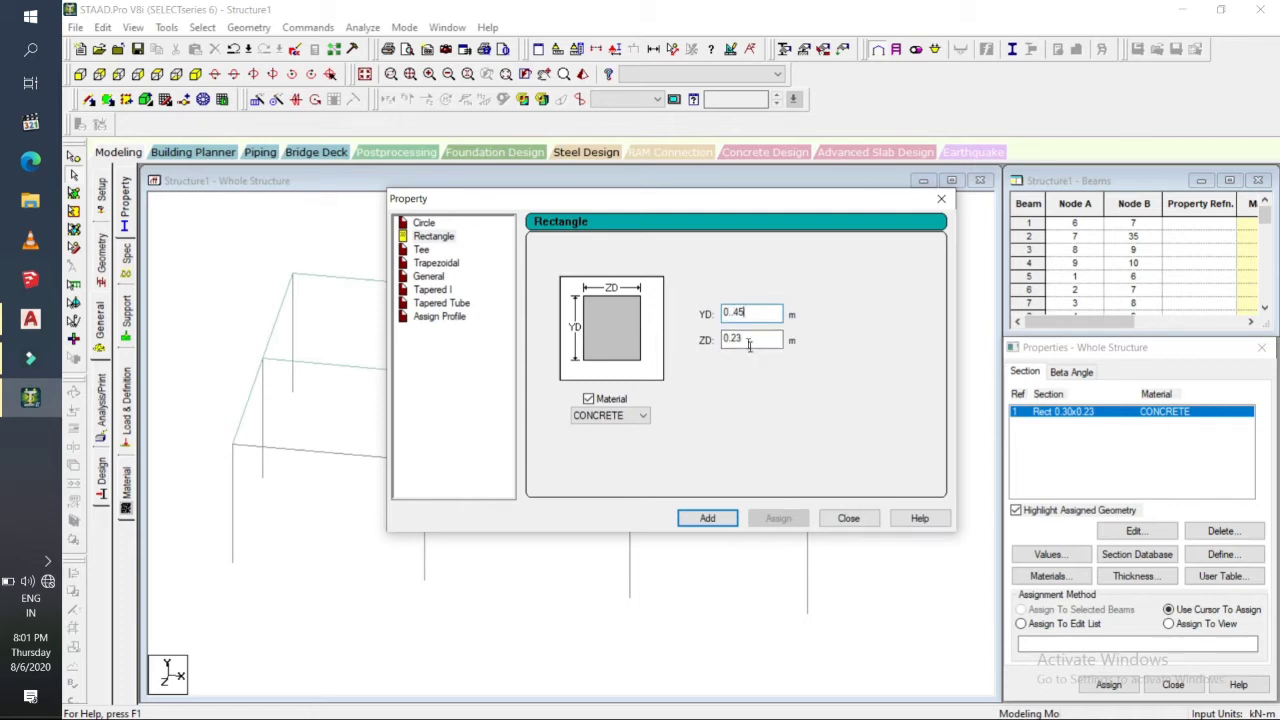
click(707, 519)
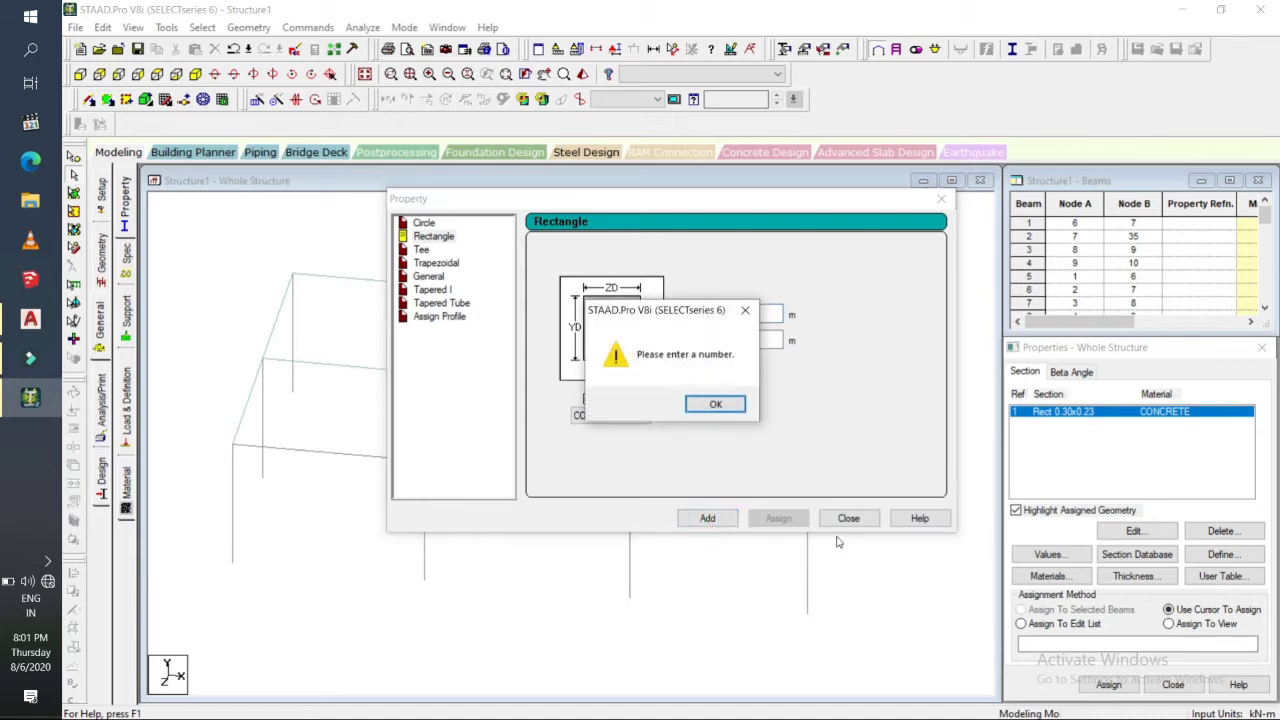
click(715, 405)
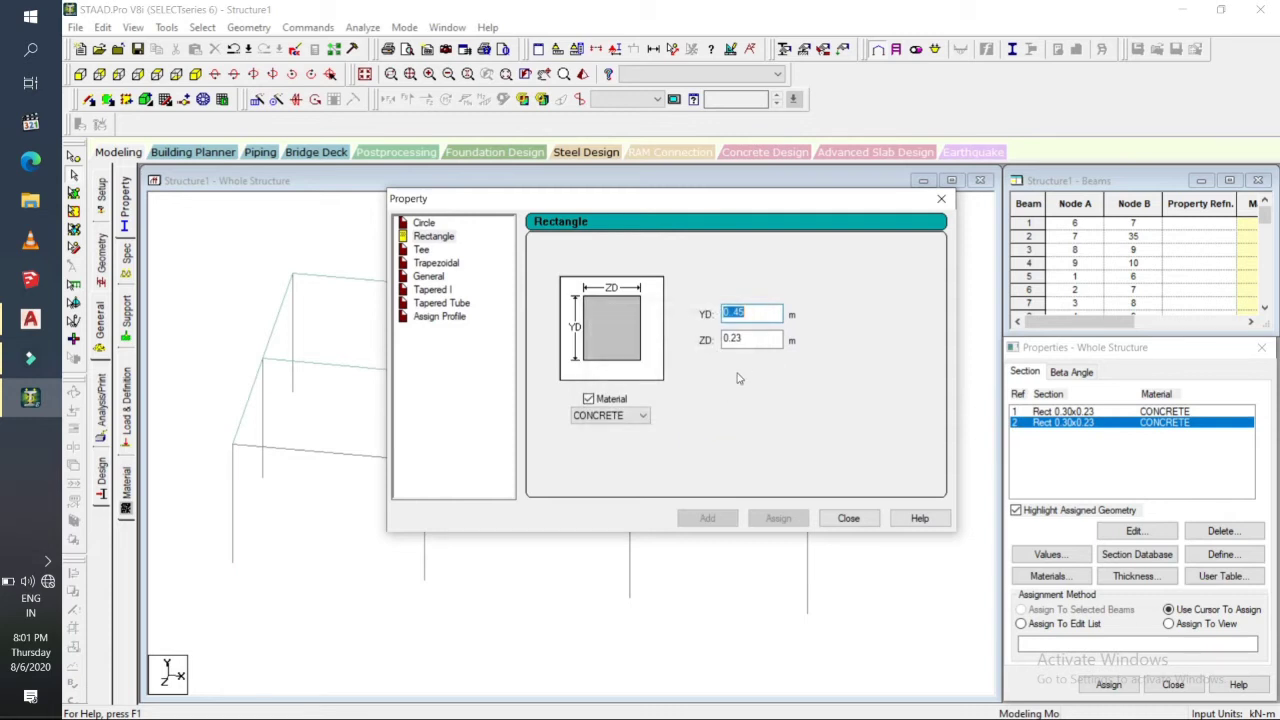
click(752, 338)
click(848, 519)
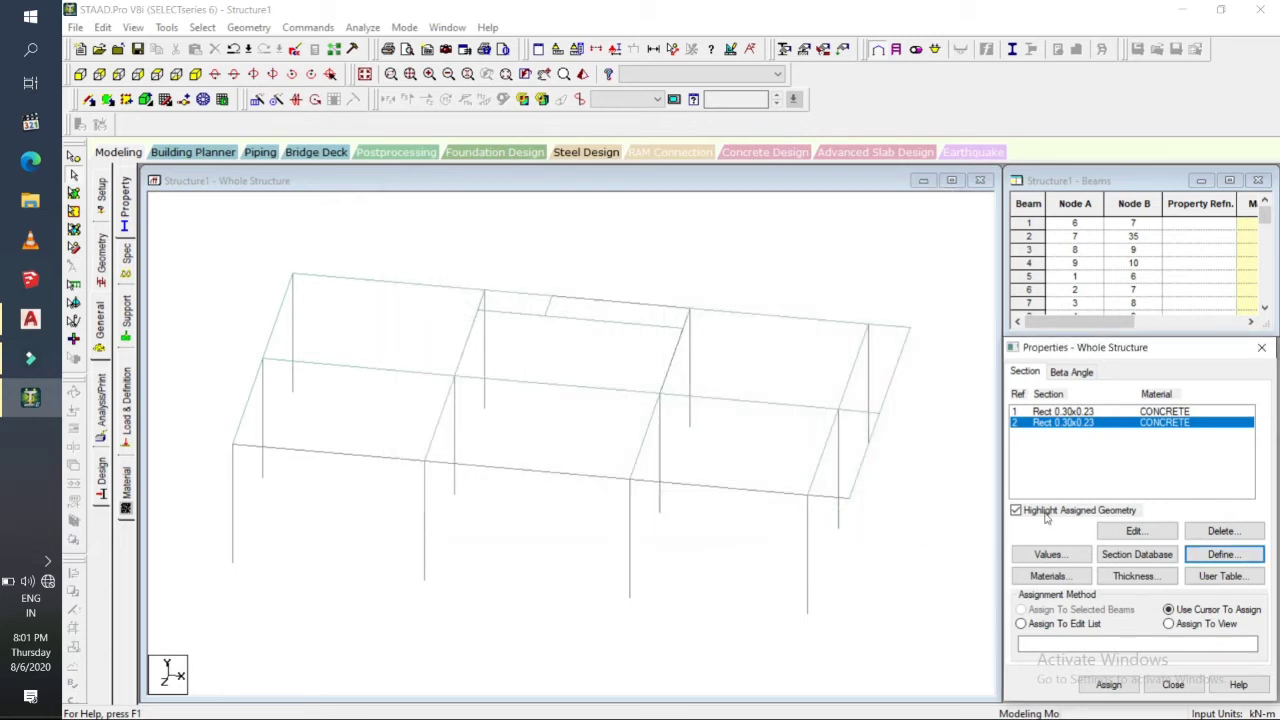
Delete the duplicate Rect 0.30x0.23 section, reference 2, from the section list.
click(1095, 427)
key(Delete)
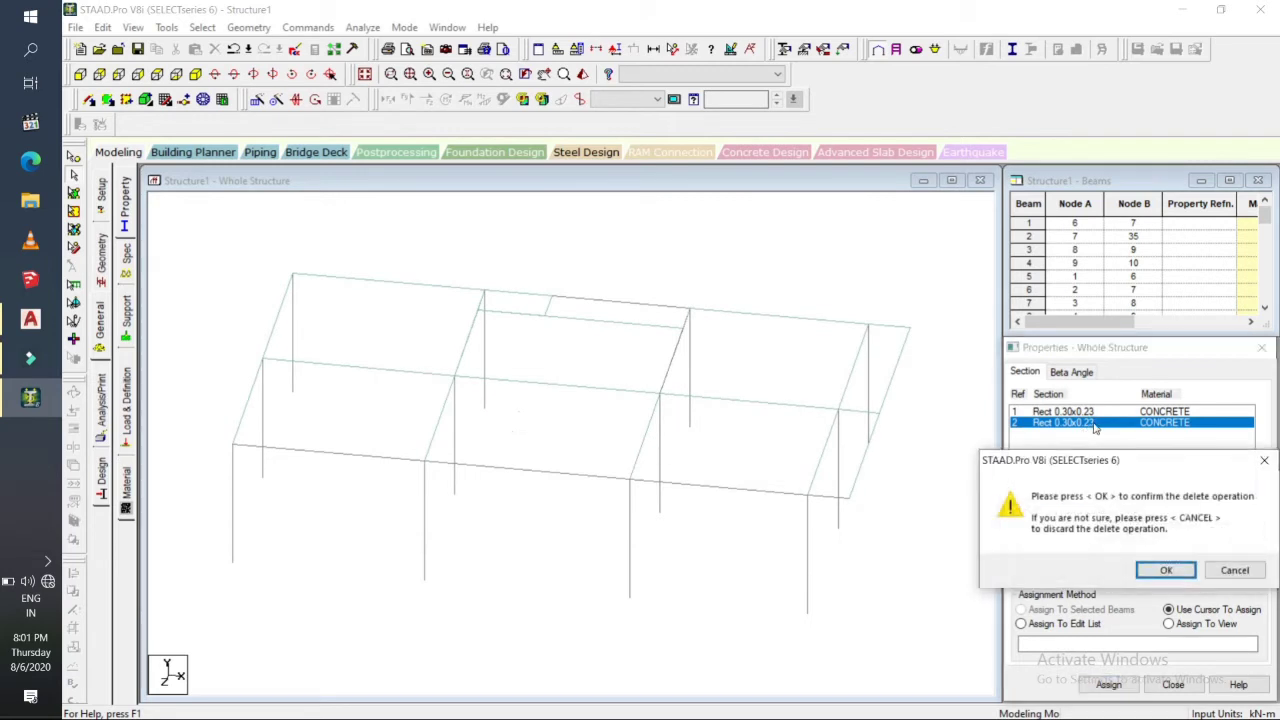
key(Return)
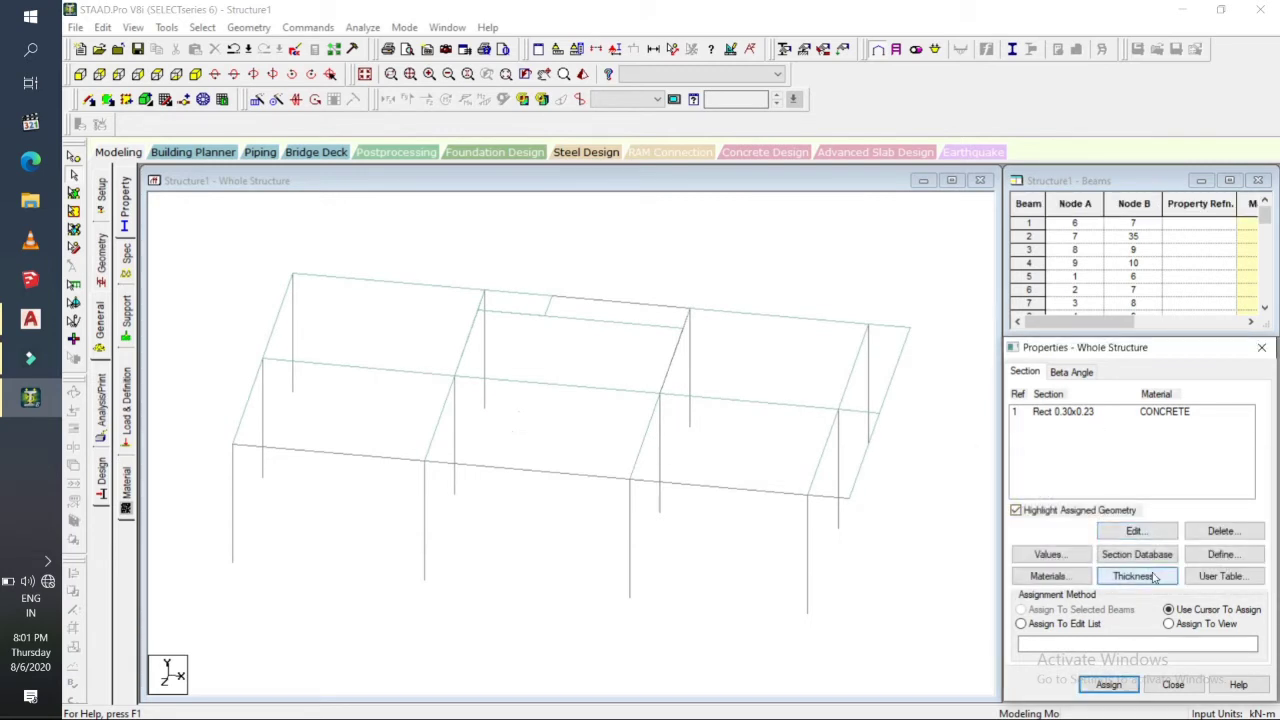
Define a rectangular concrete section with YD 0.45 m and ZD 0.23 m.
click(1220, 554)
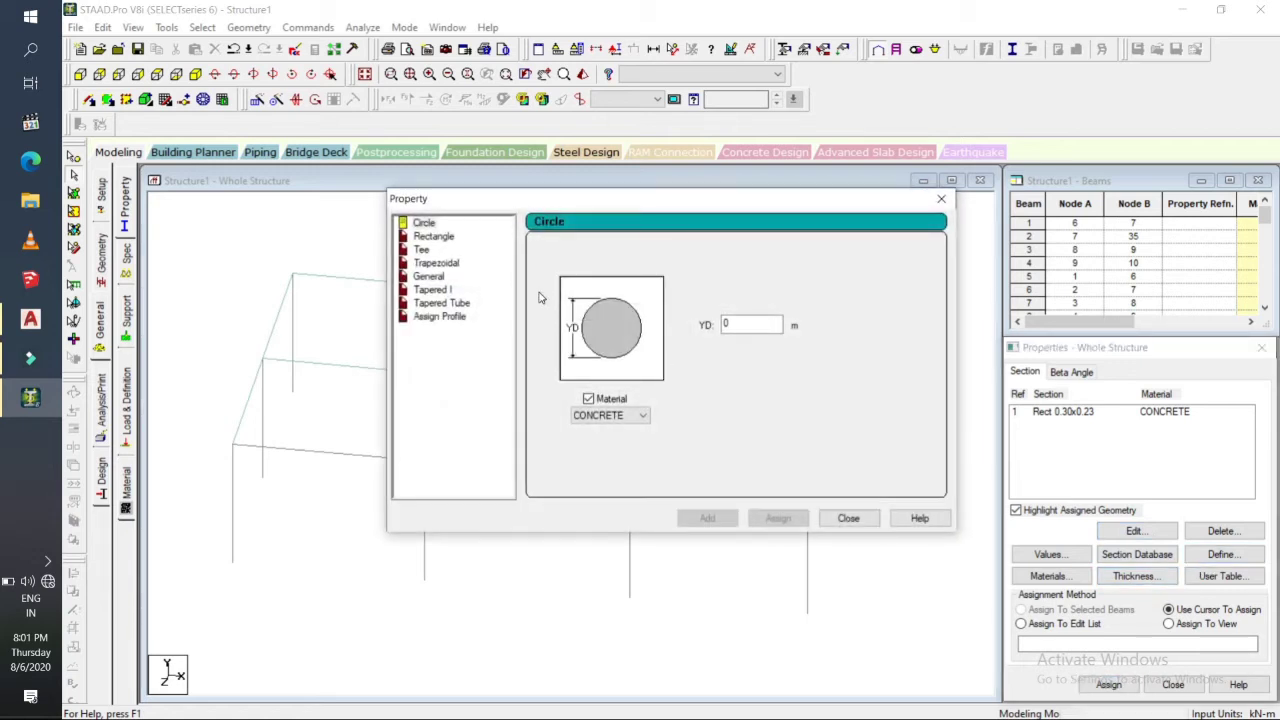
click(430, 236)
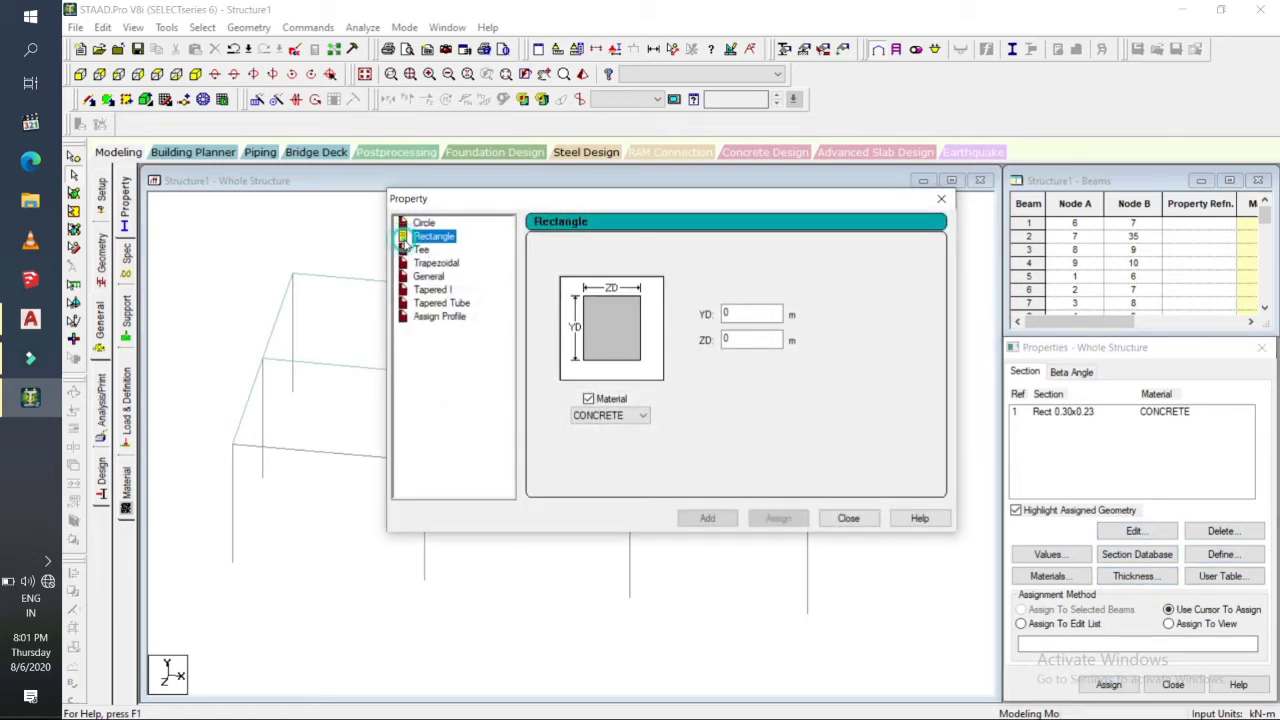
click(762, 316)
text(.45)
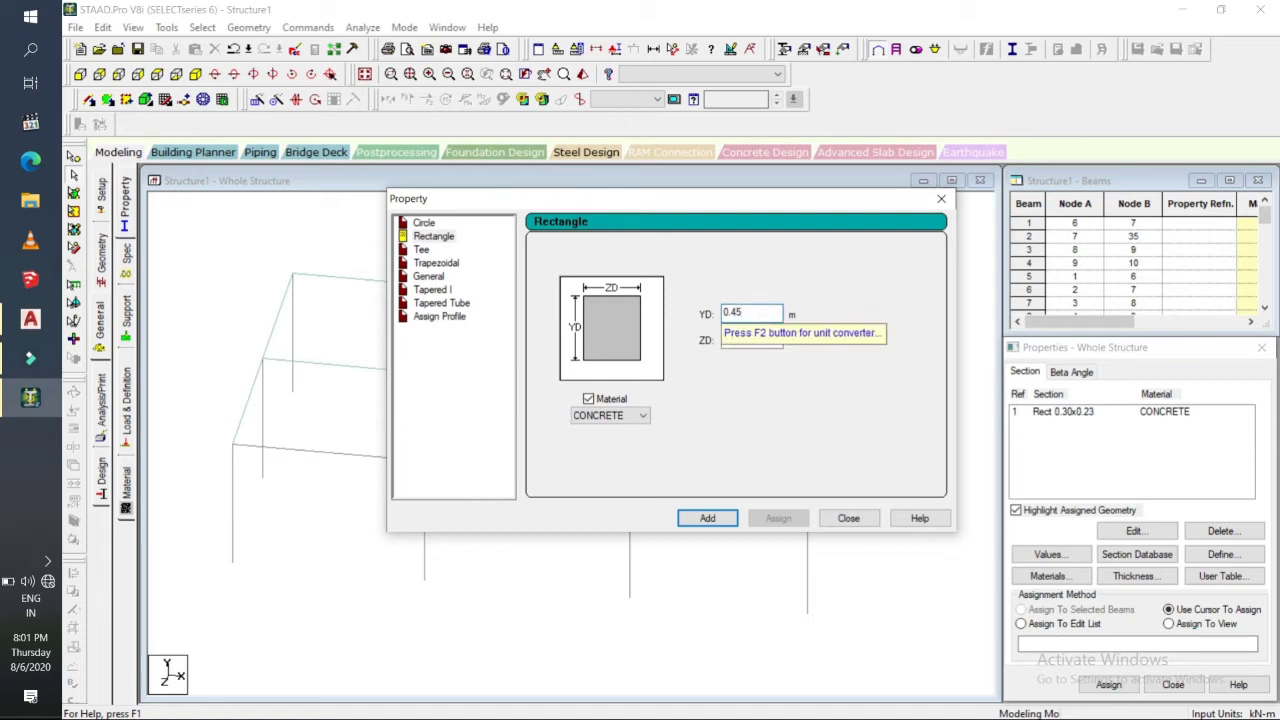
key(Tab)
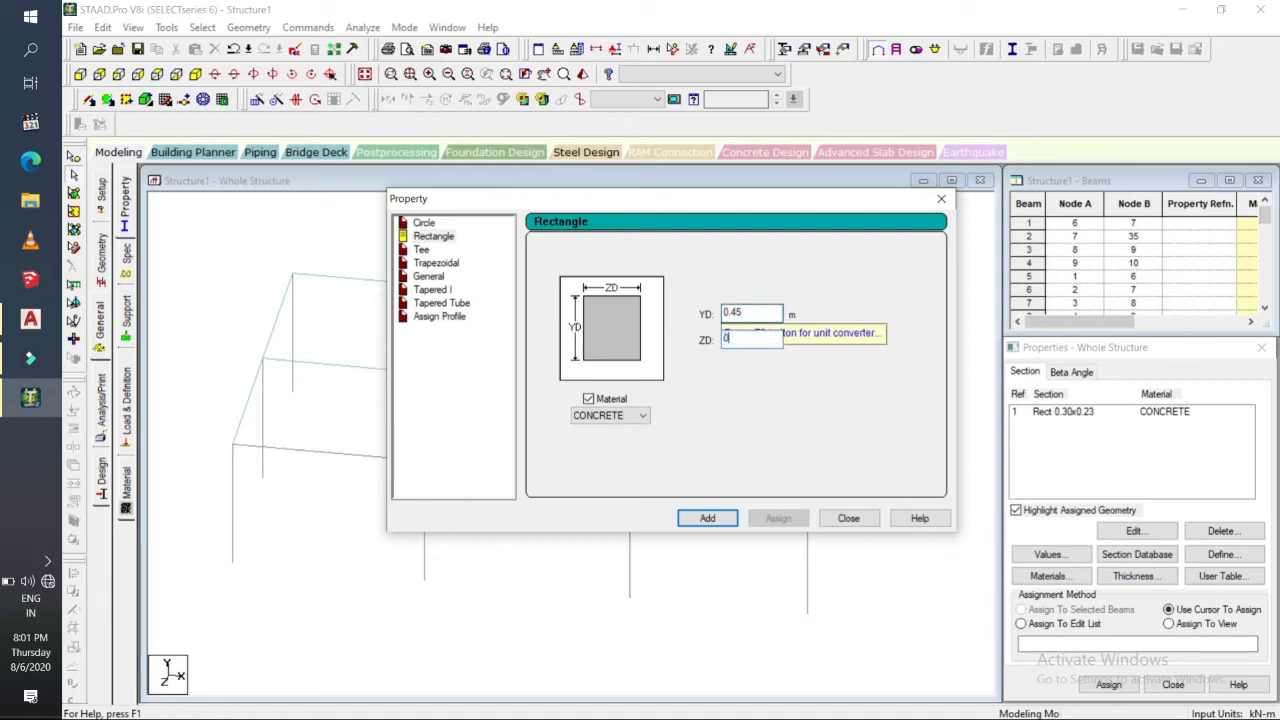
key(Return)
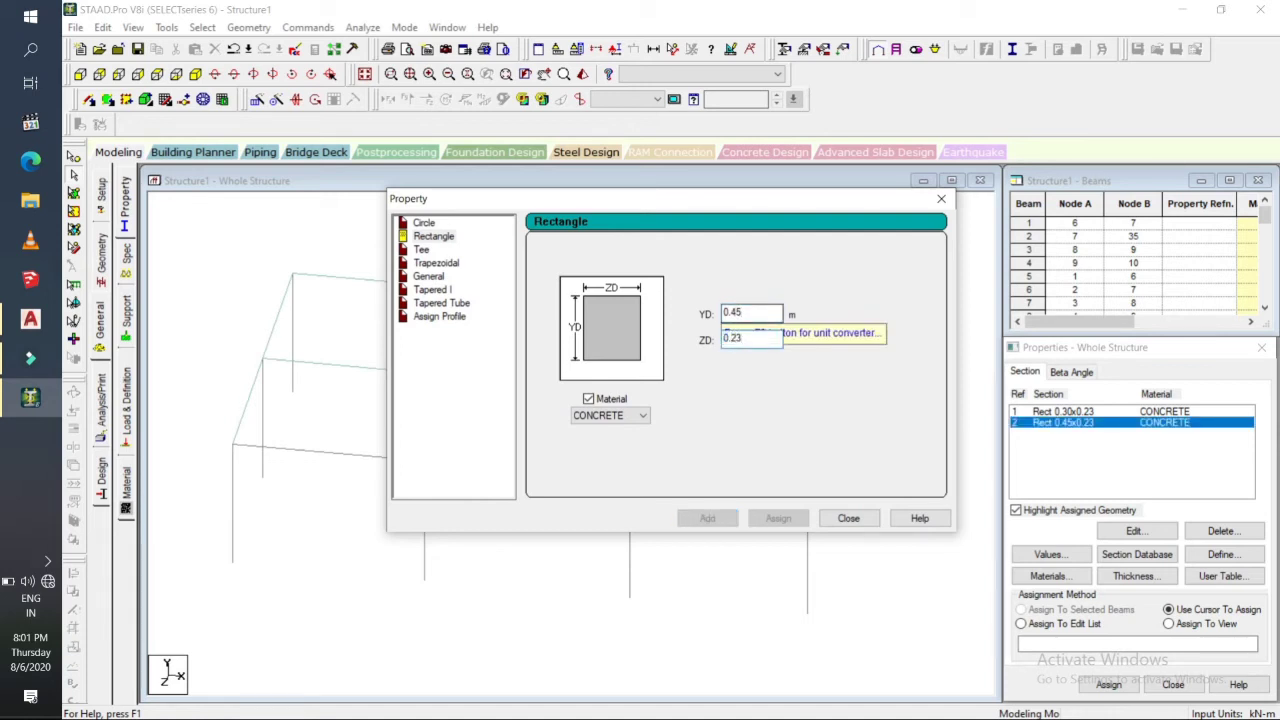
click(845, 519)
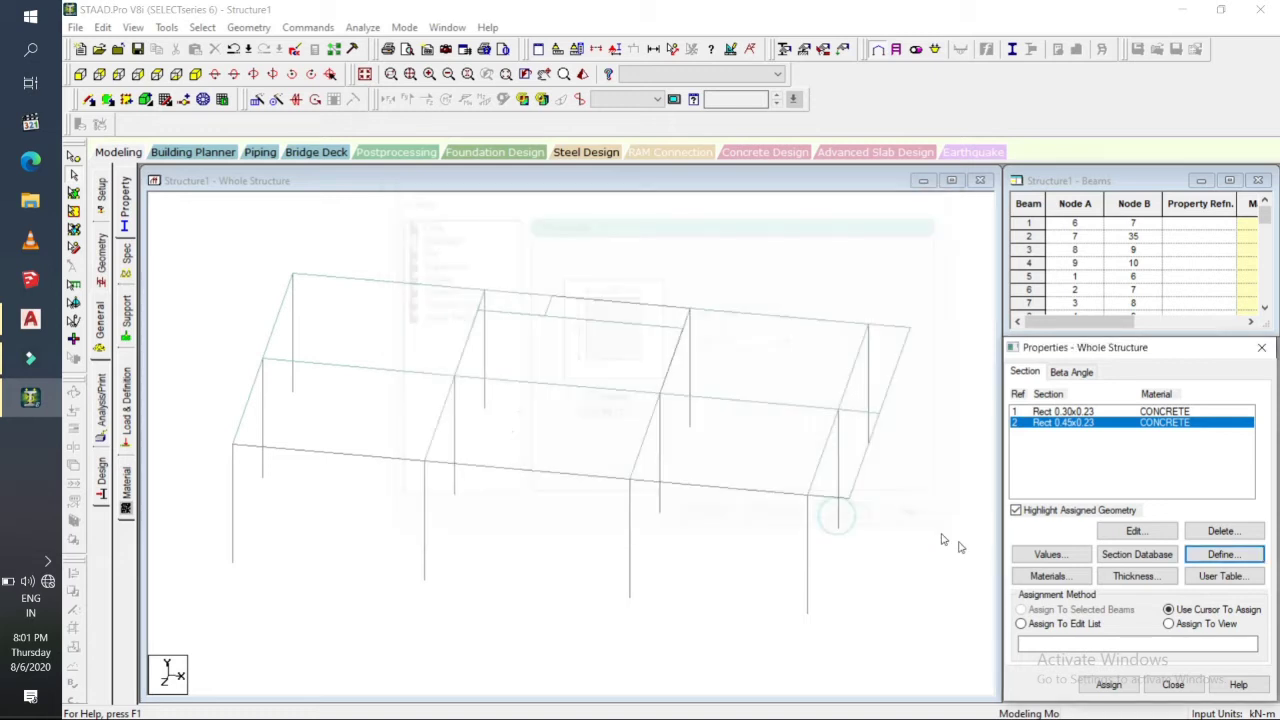
Define a concrete plate element thickness of 0.12 m at all four nodes.
click(1131, 577)
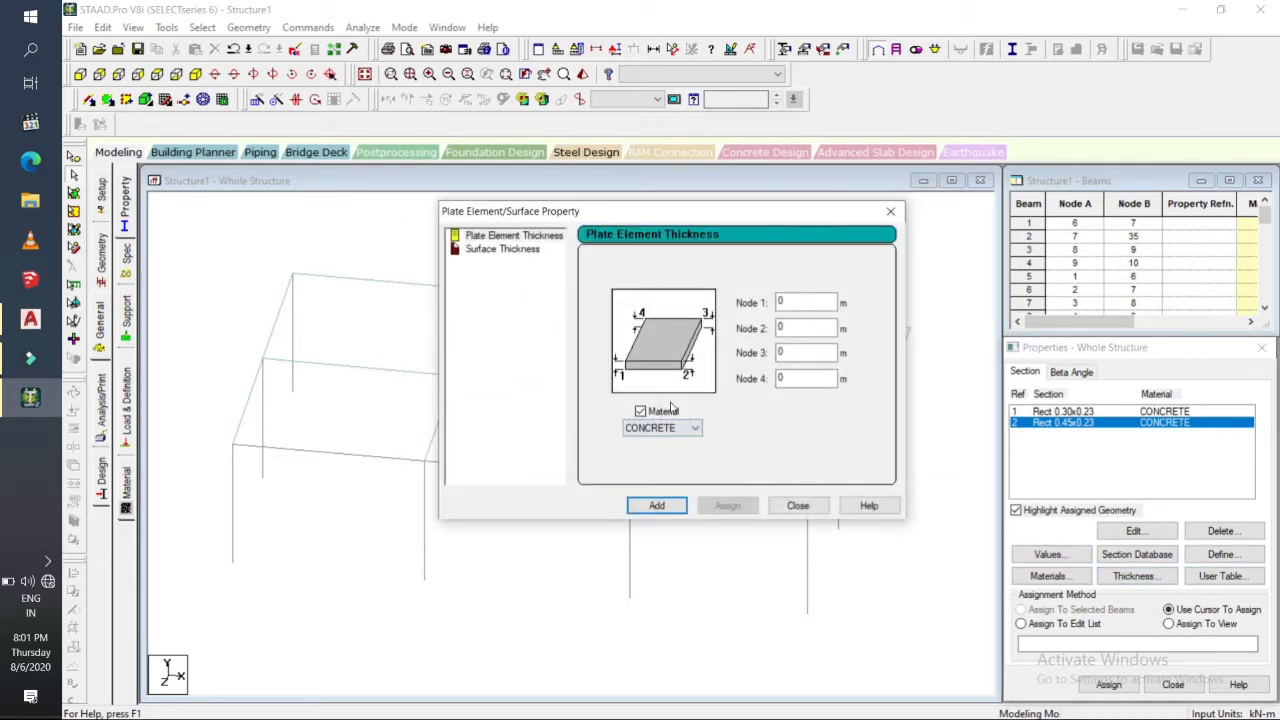
click(801, 302)
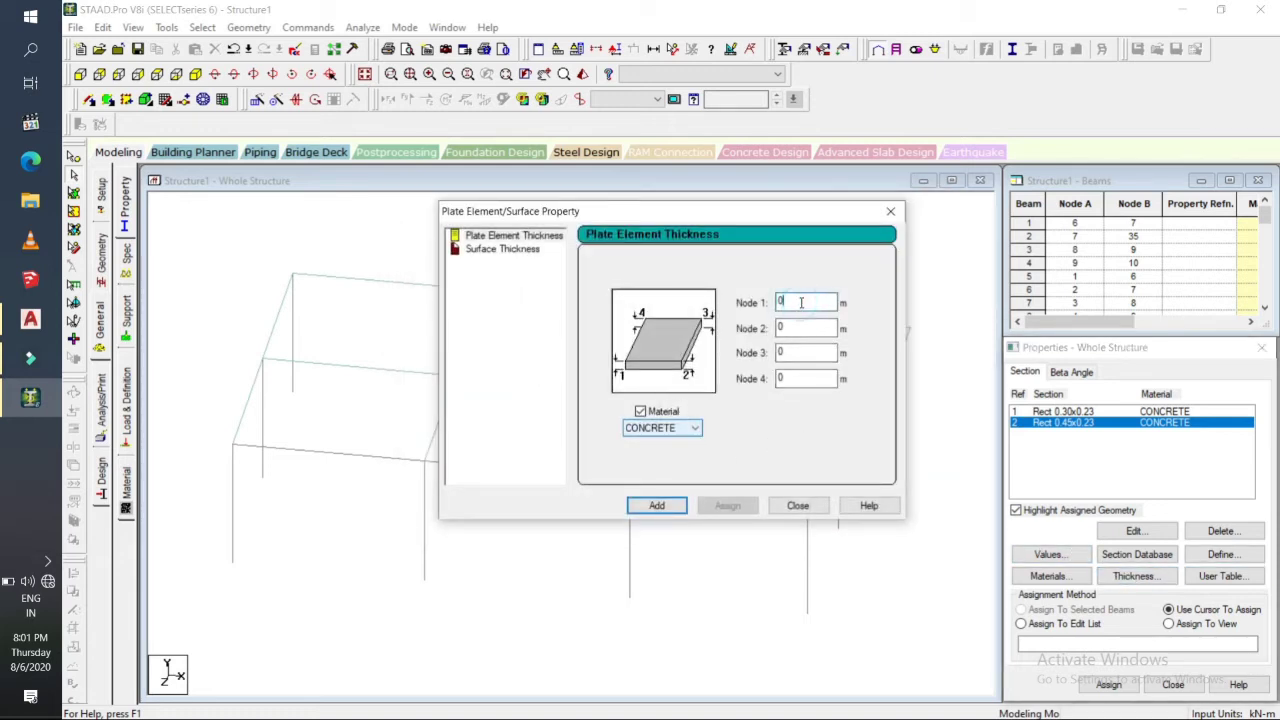
text(.12)
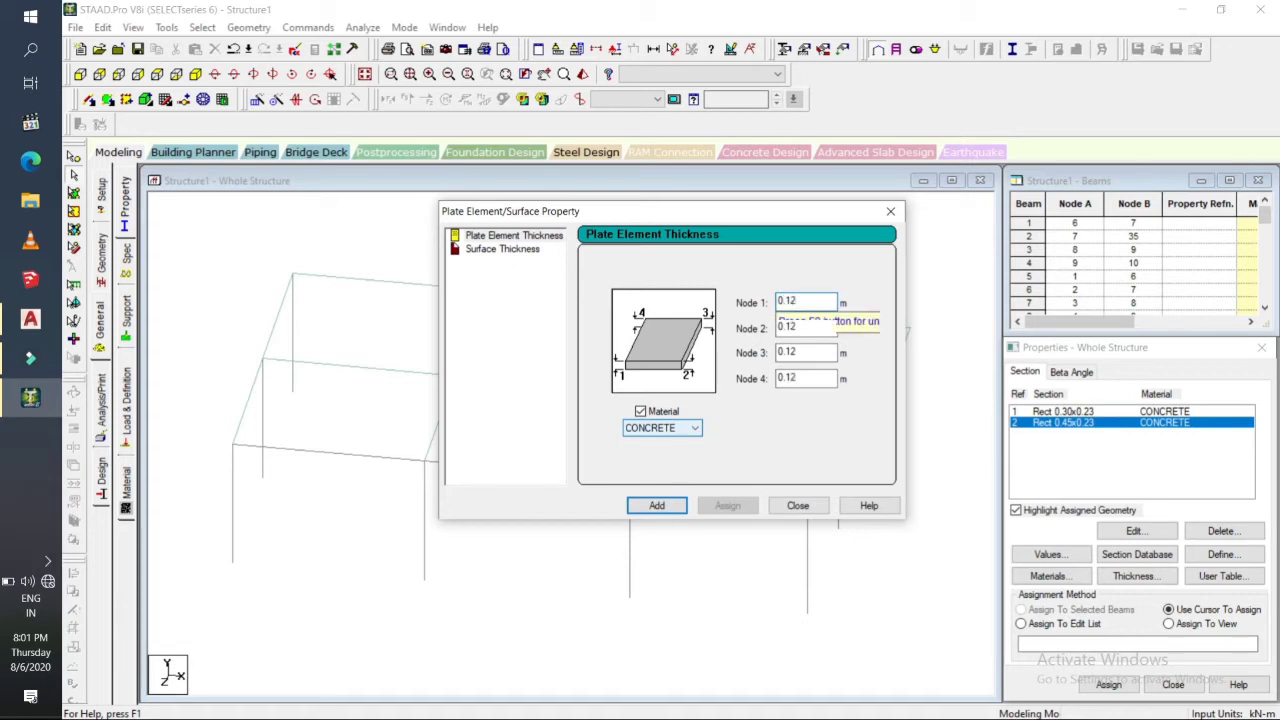
key(Return)
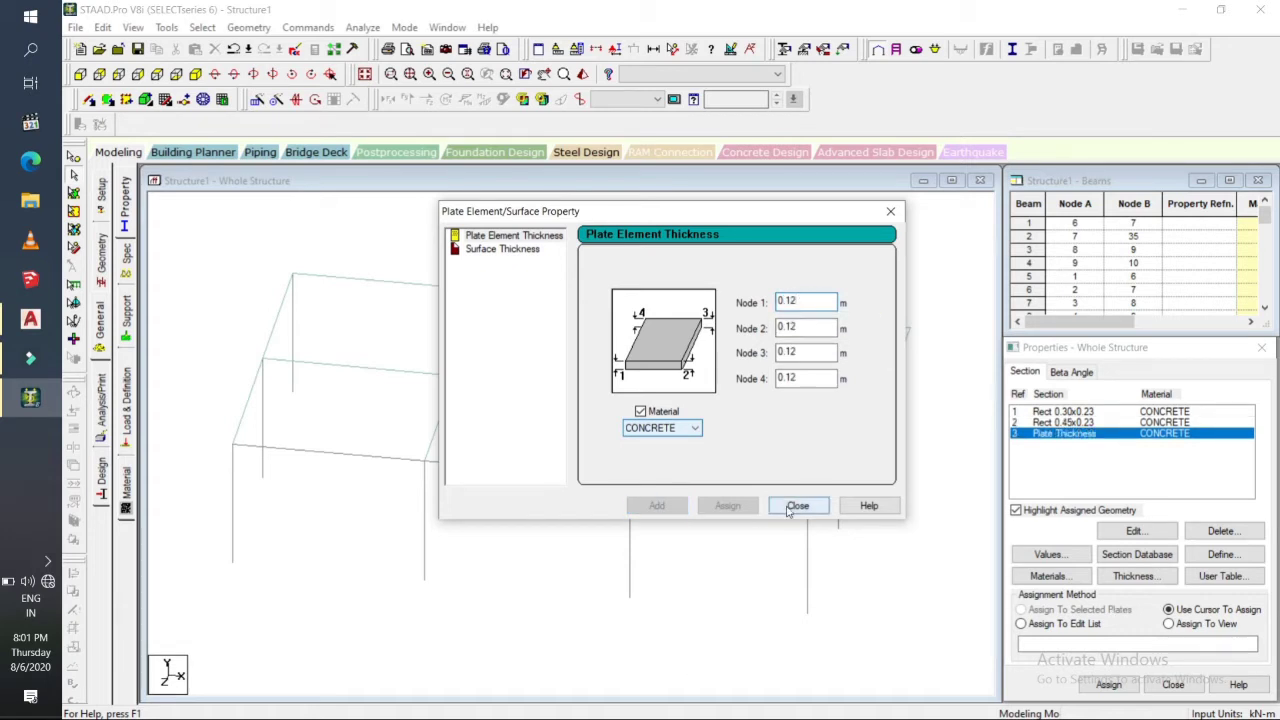
click(795, 507)
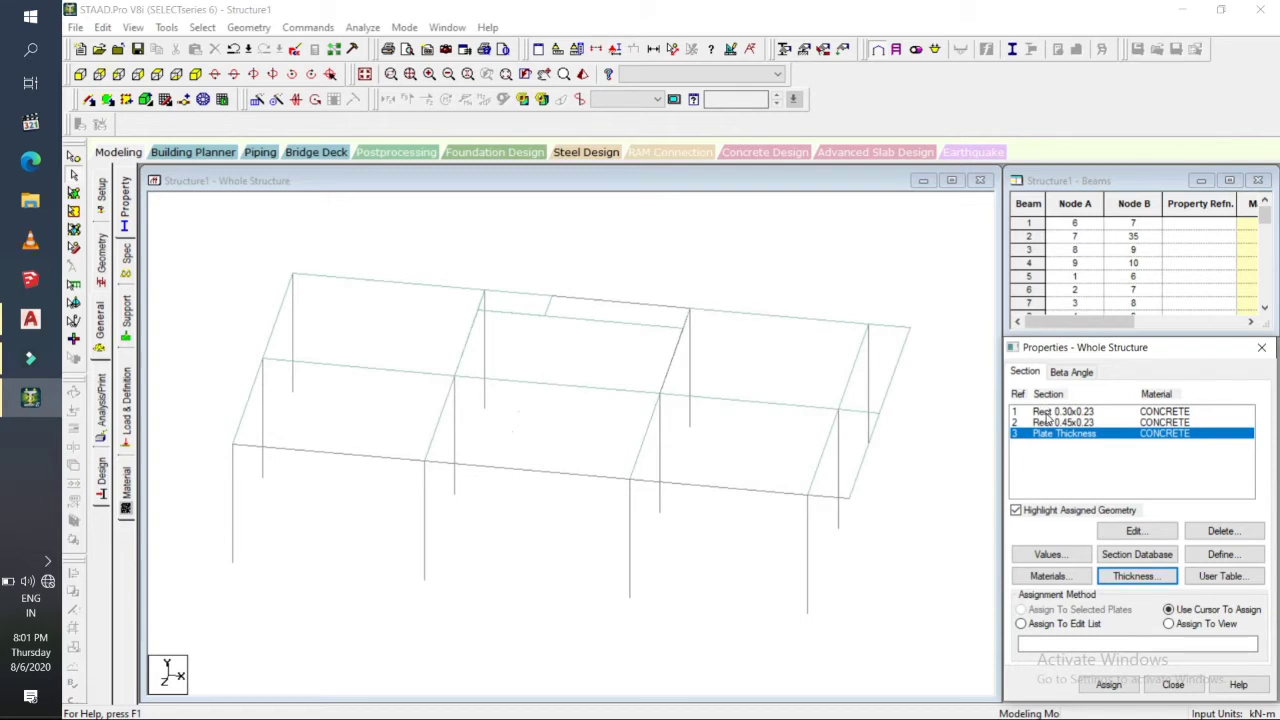
Assign the Rect 0.30x0.23 section to all columns by selecting the beams parallel to Y.
click(1045, 413)
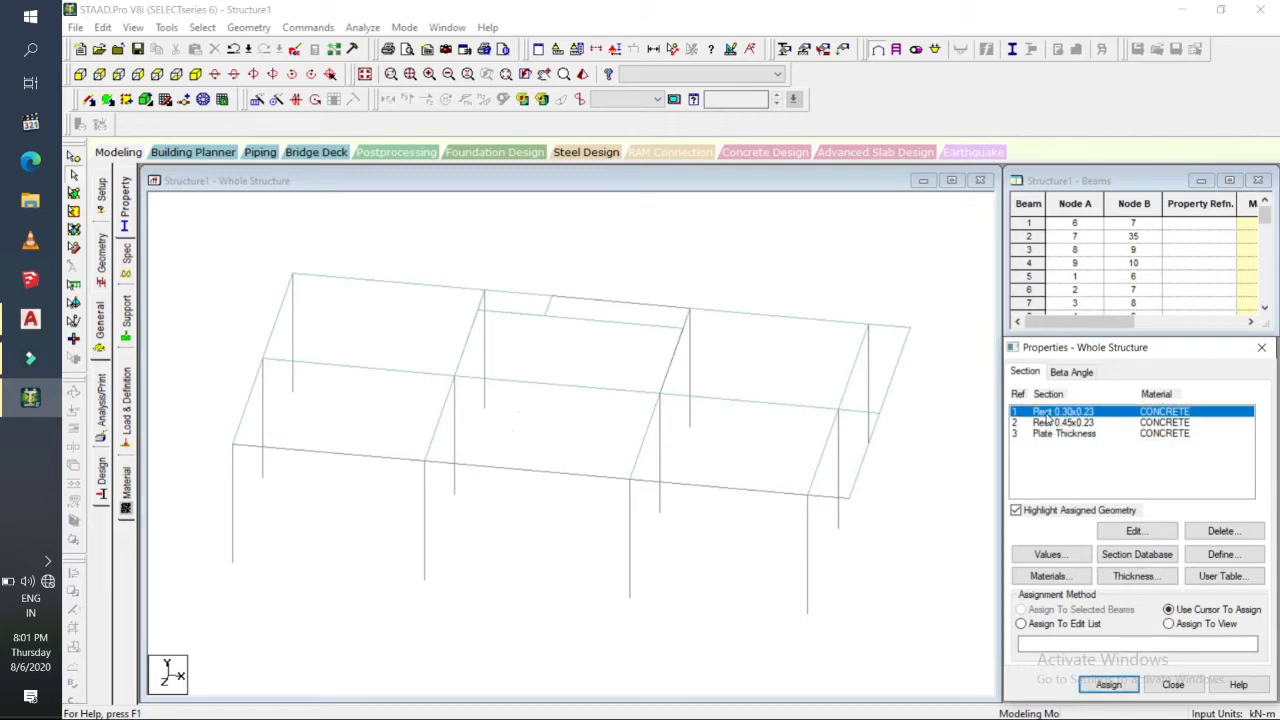
click(203, 28)
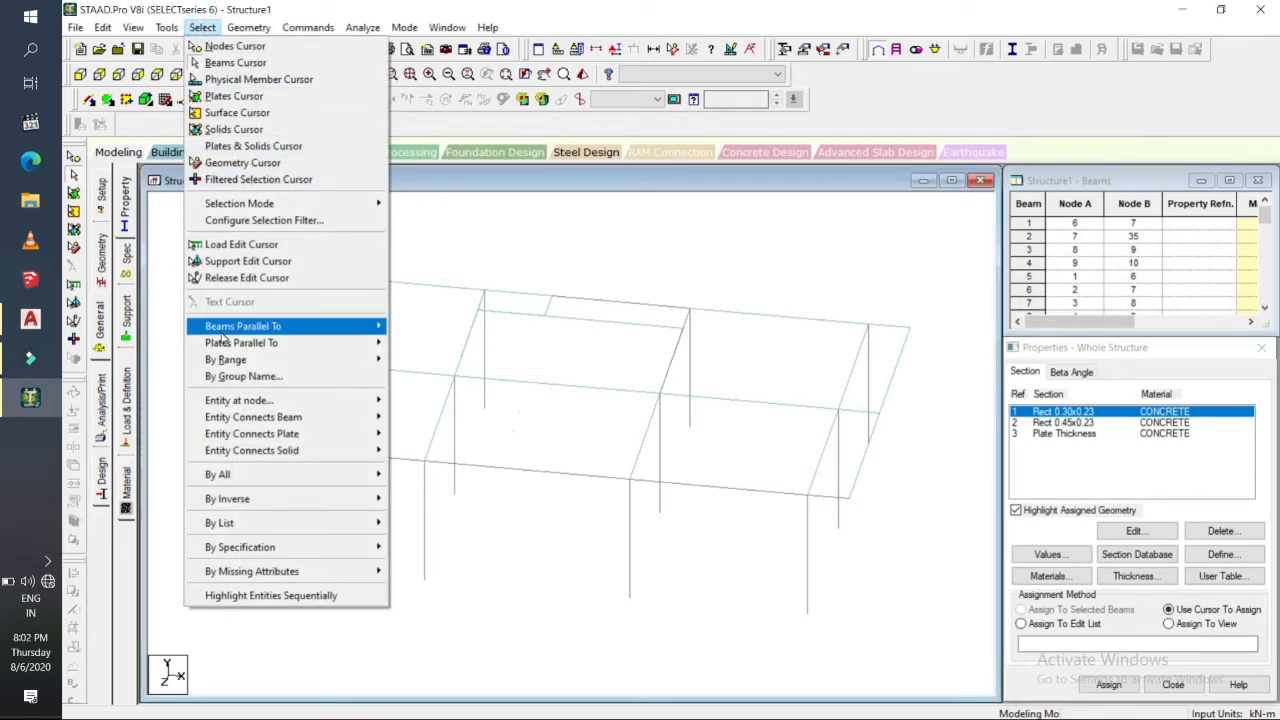
mouse_move(229, 336)
click(407, 343)
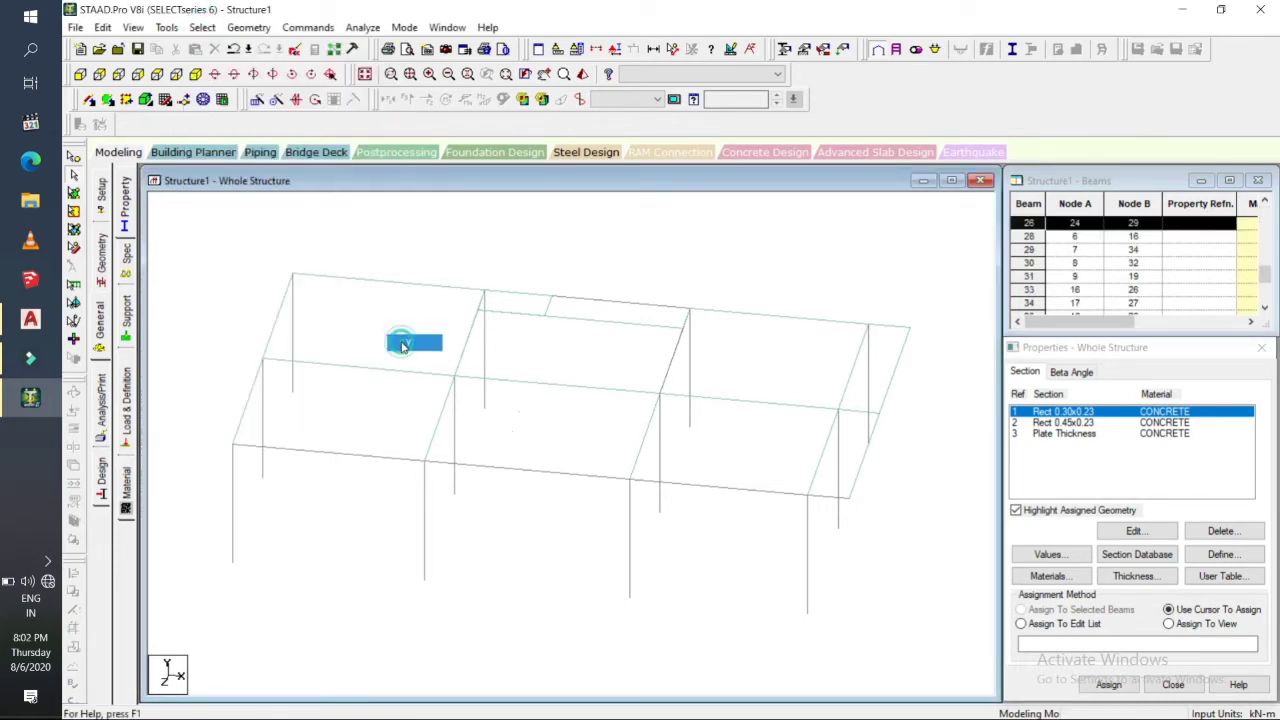
click(1108, 683)
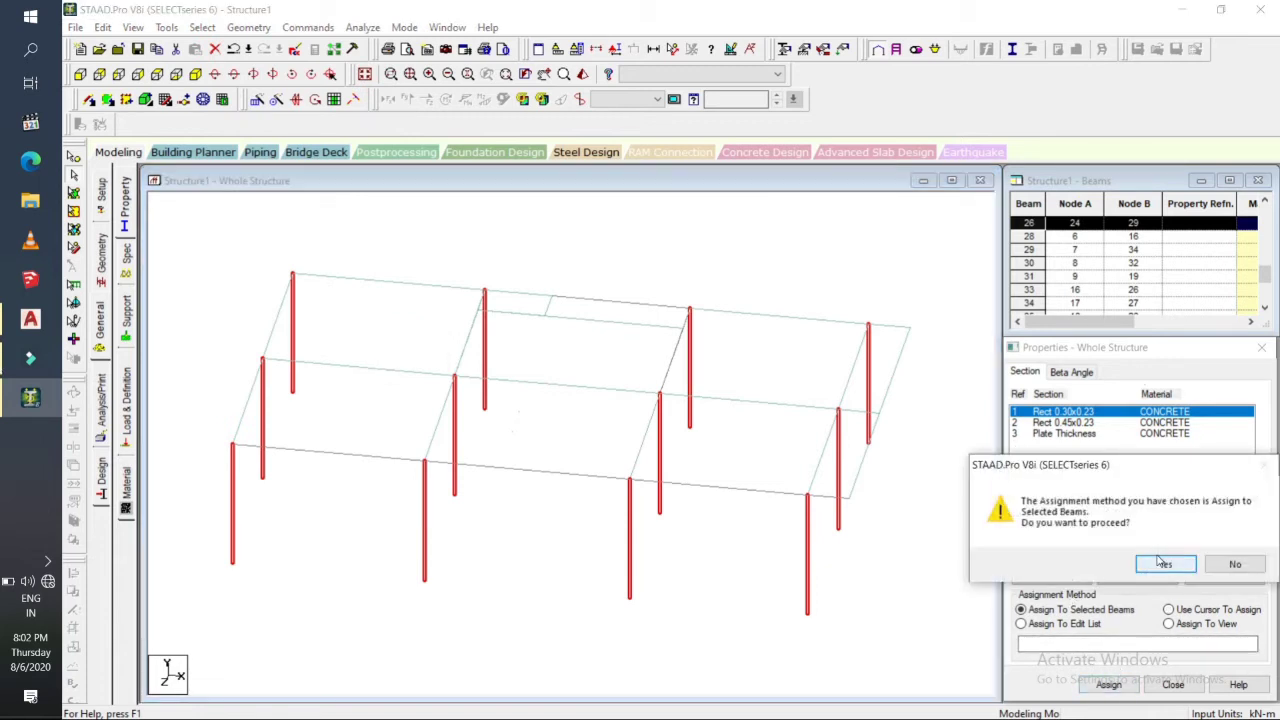
click(1163, 564)
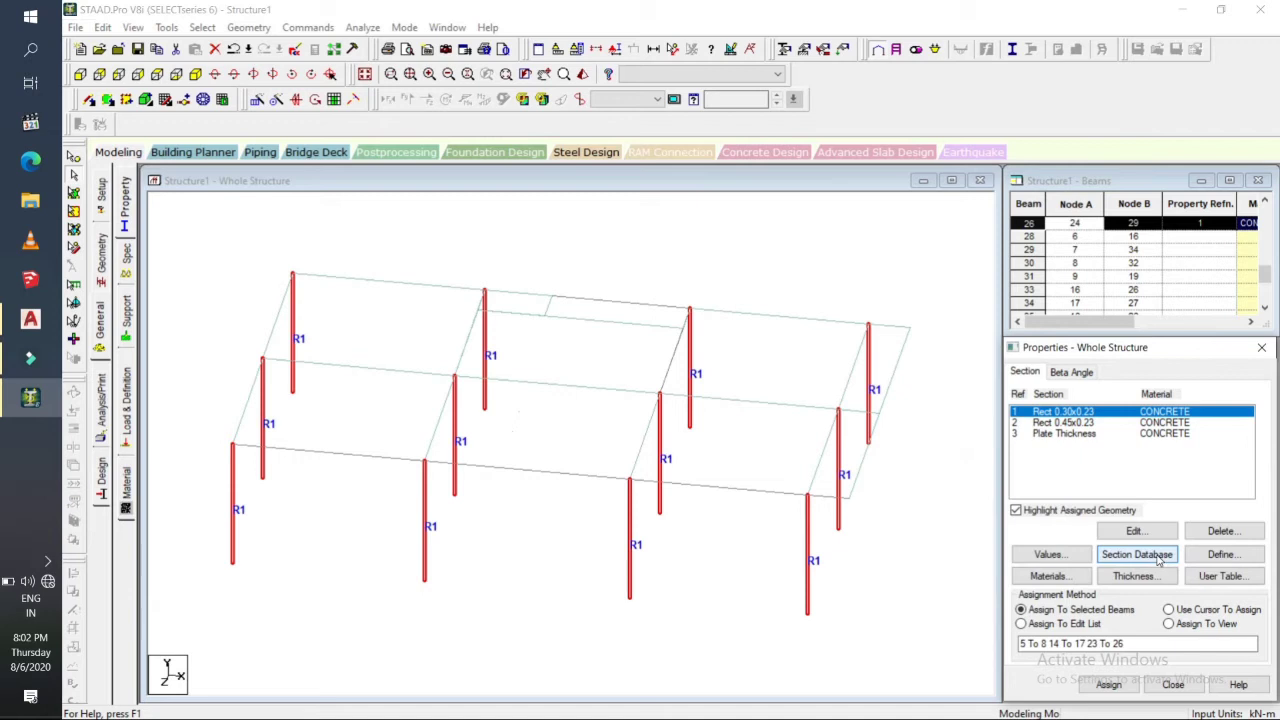
click(1236, 567)
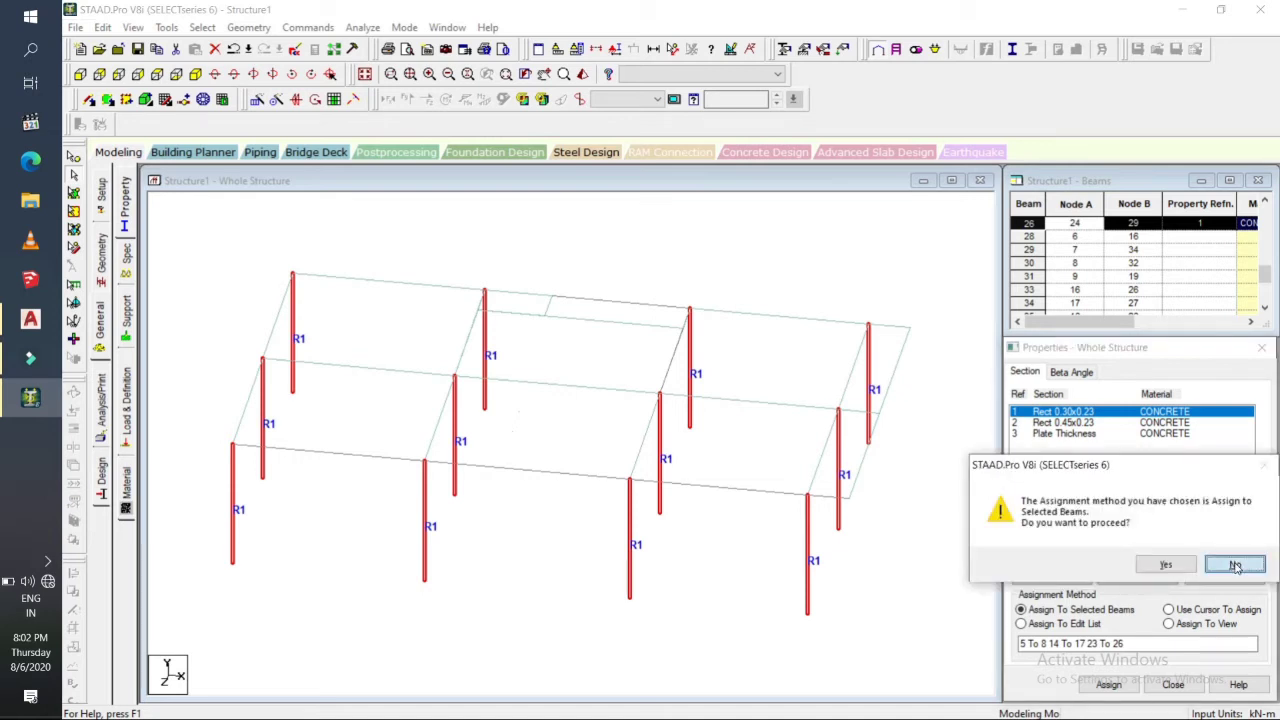
Assign the Rect 0.45x0.23 section to all floor beams by selecting the beams parallel to Z and to X.
click(1087, 423)
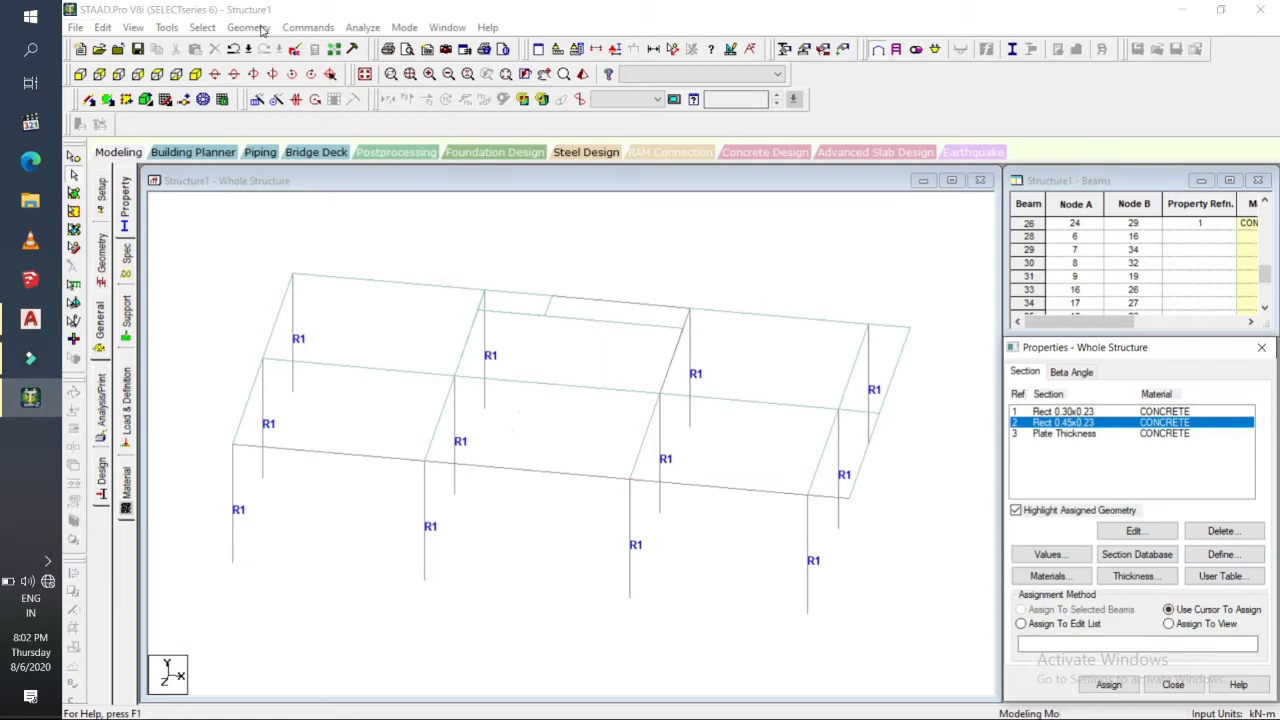
click(203, 27)
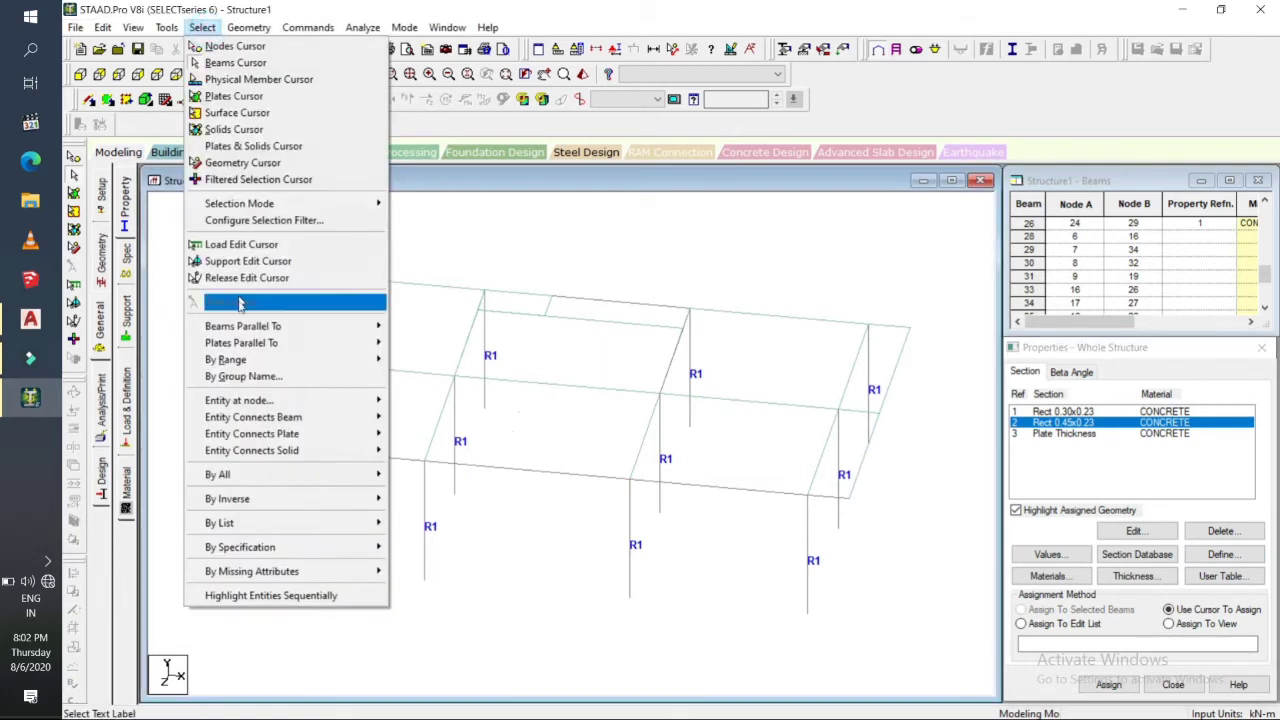
mouse_move(320, 327)
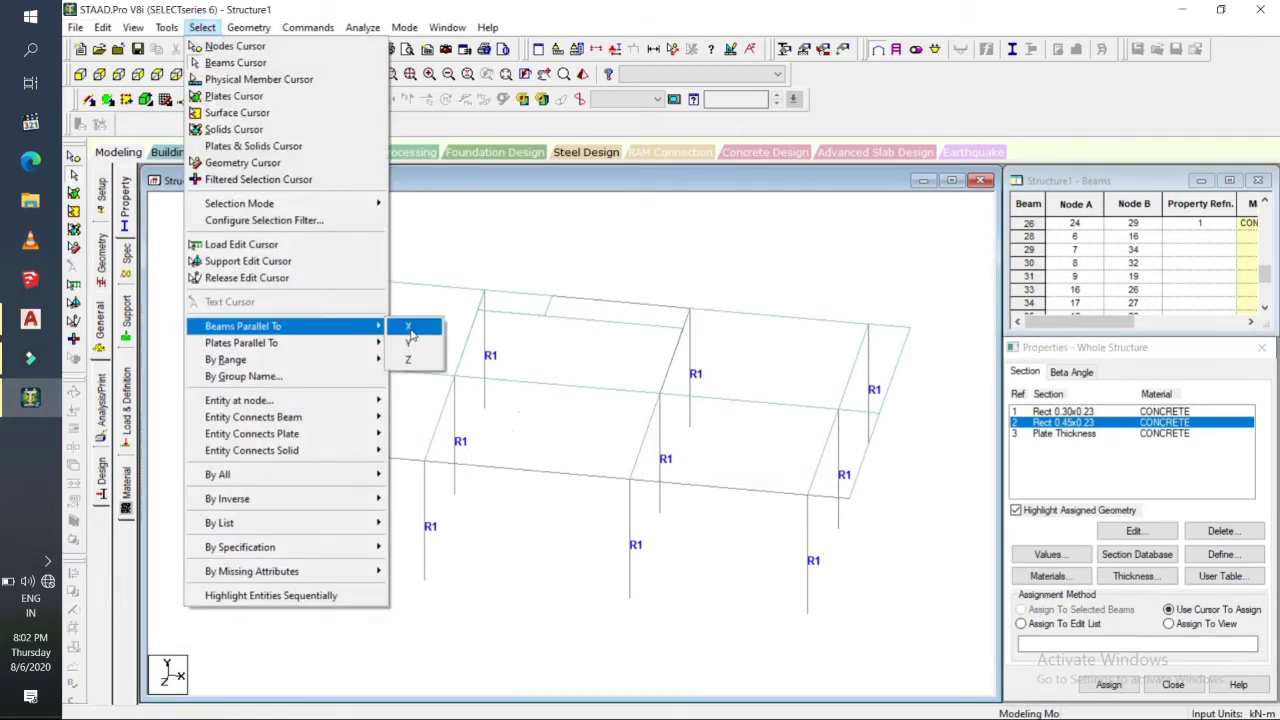
click(418, 359)
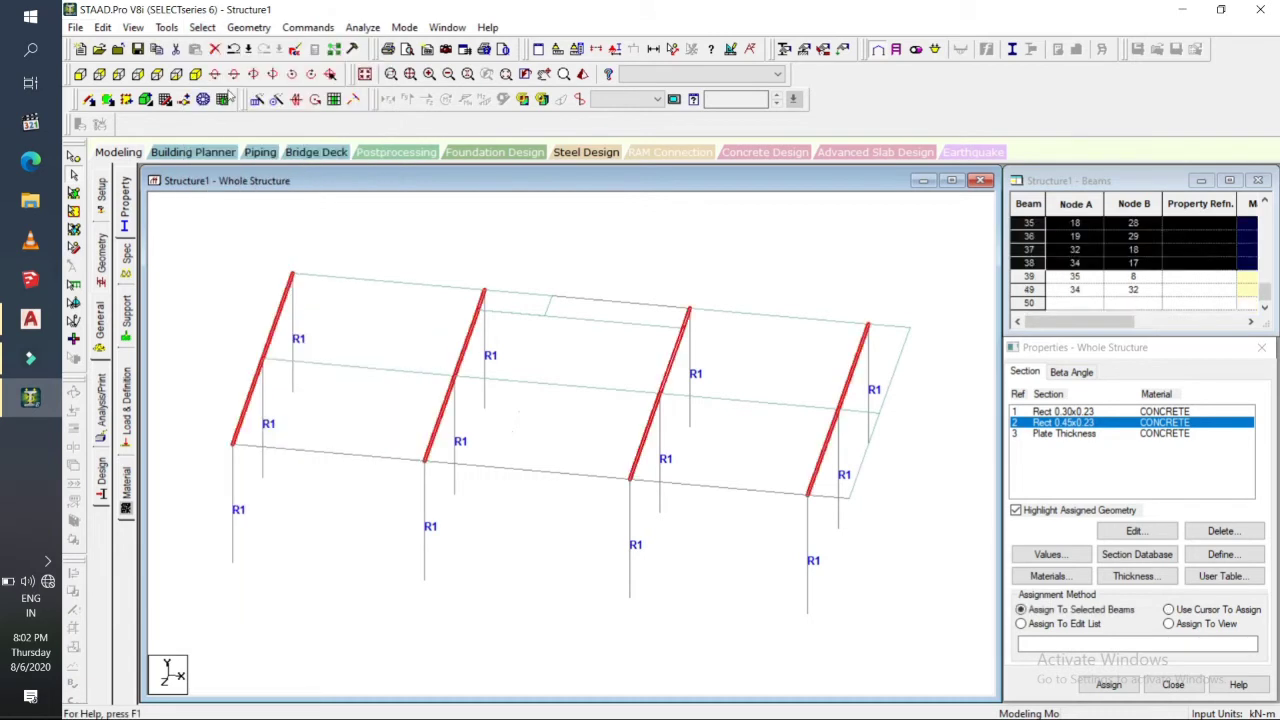
click(203, 28)
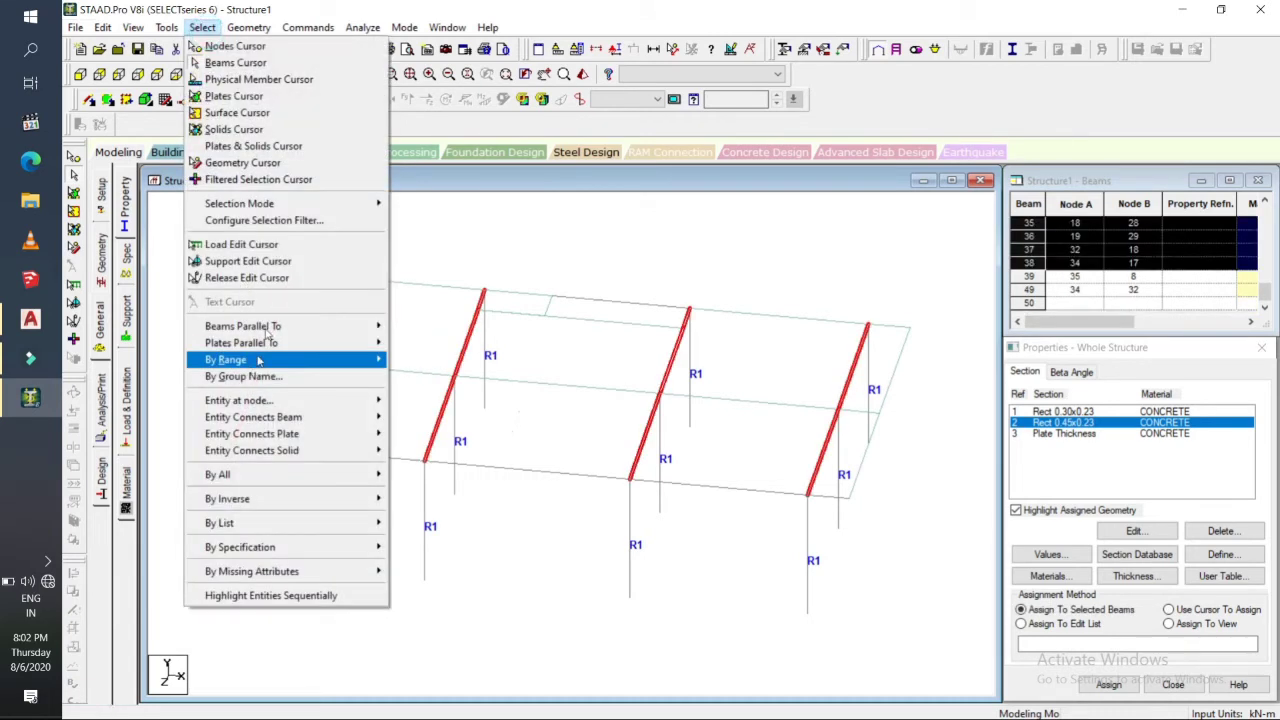
mouse_move(318, 332)
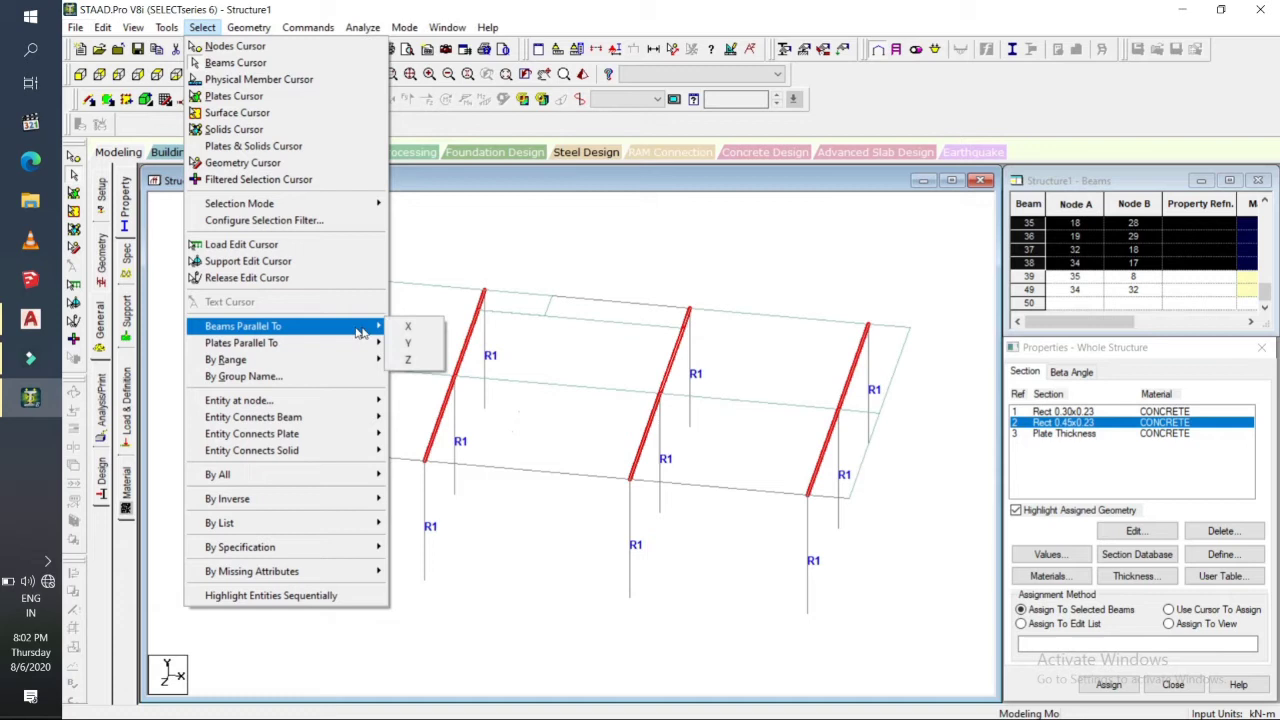
click(410, 327)
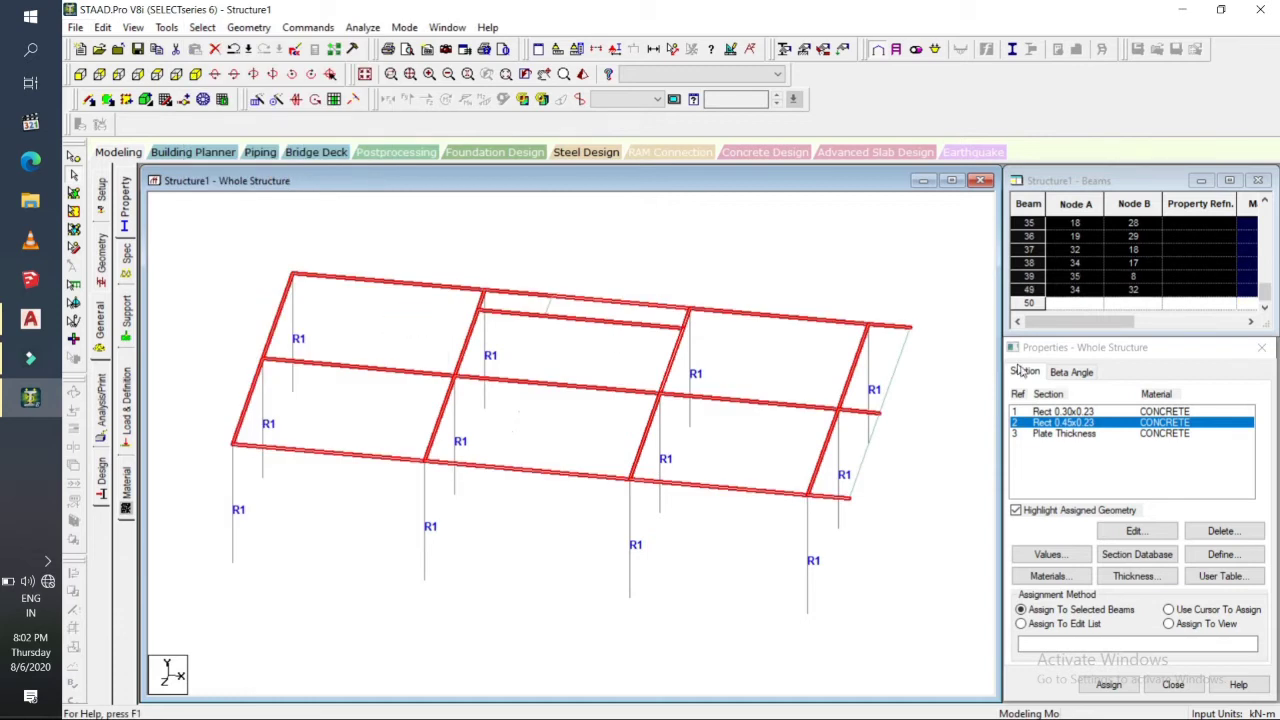
click(1108, 684)
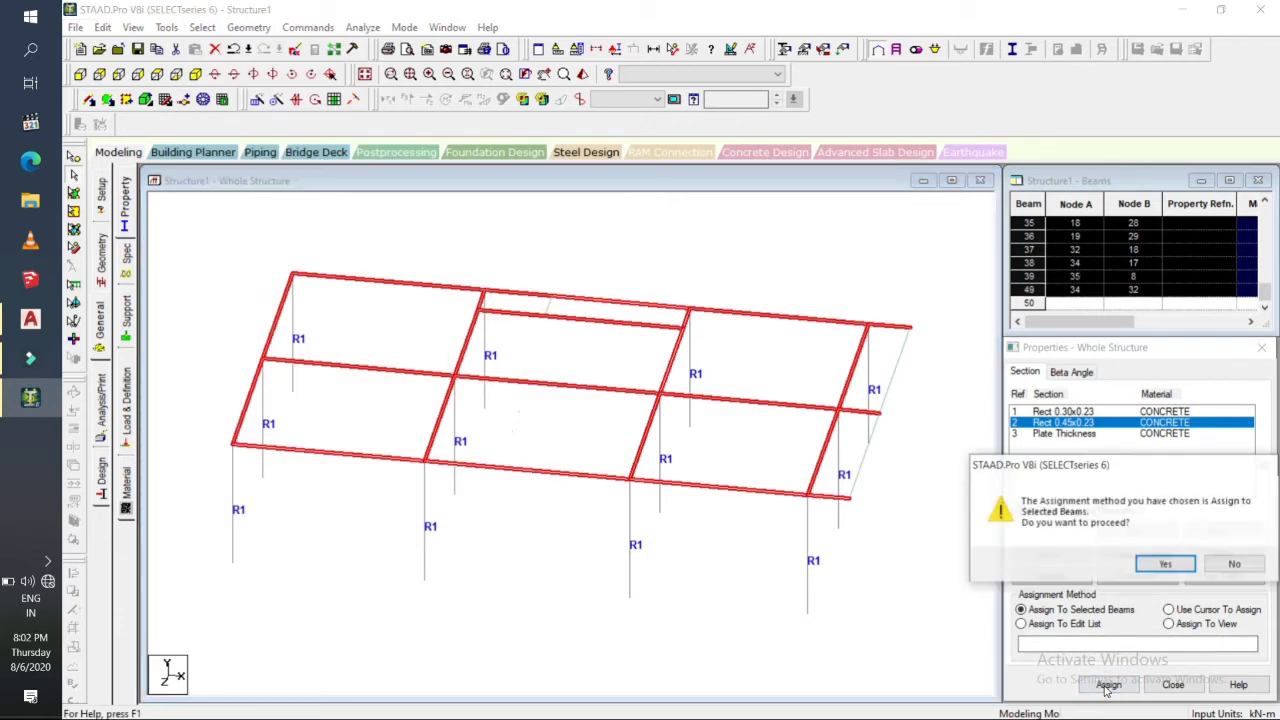
key(Return)
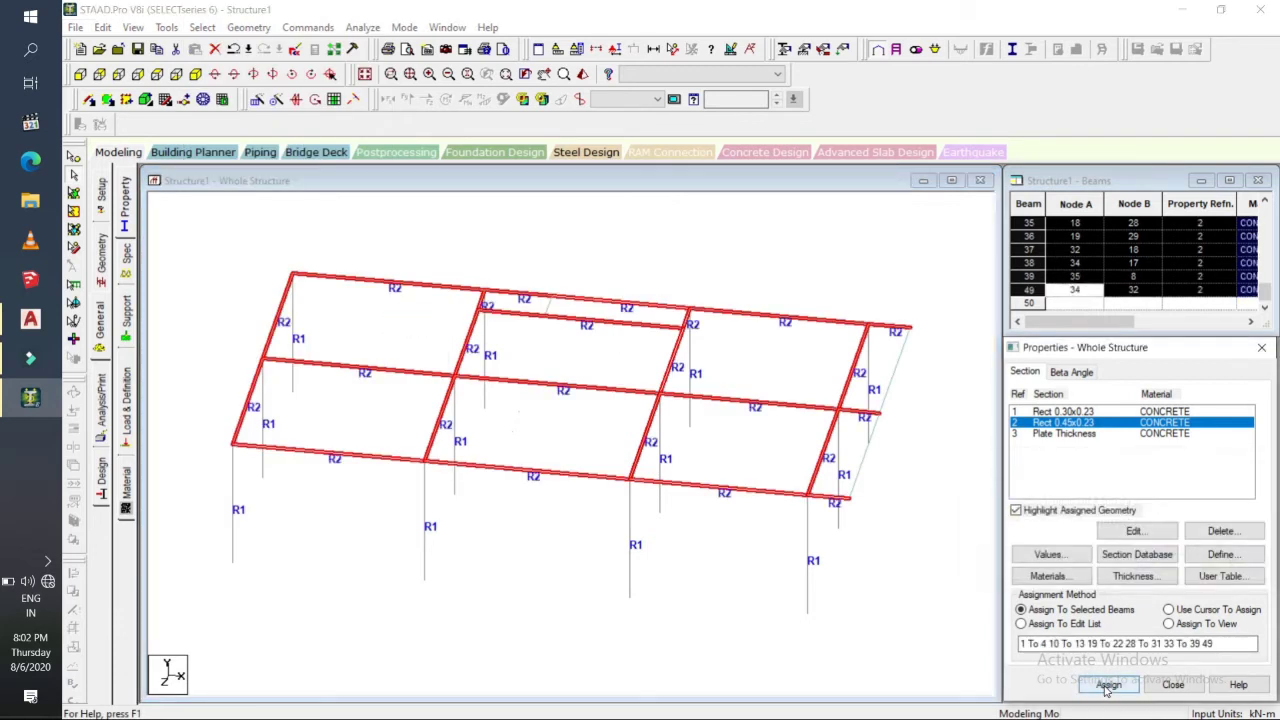
Assign the plate thickness property to all slab plates using the Assign To View method.
click(1071, 434)
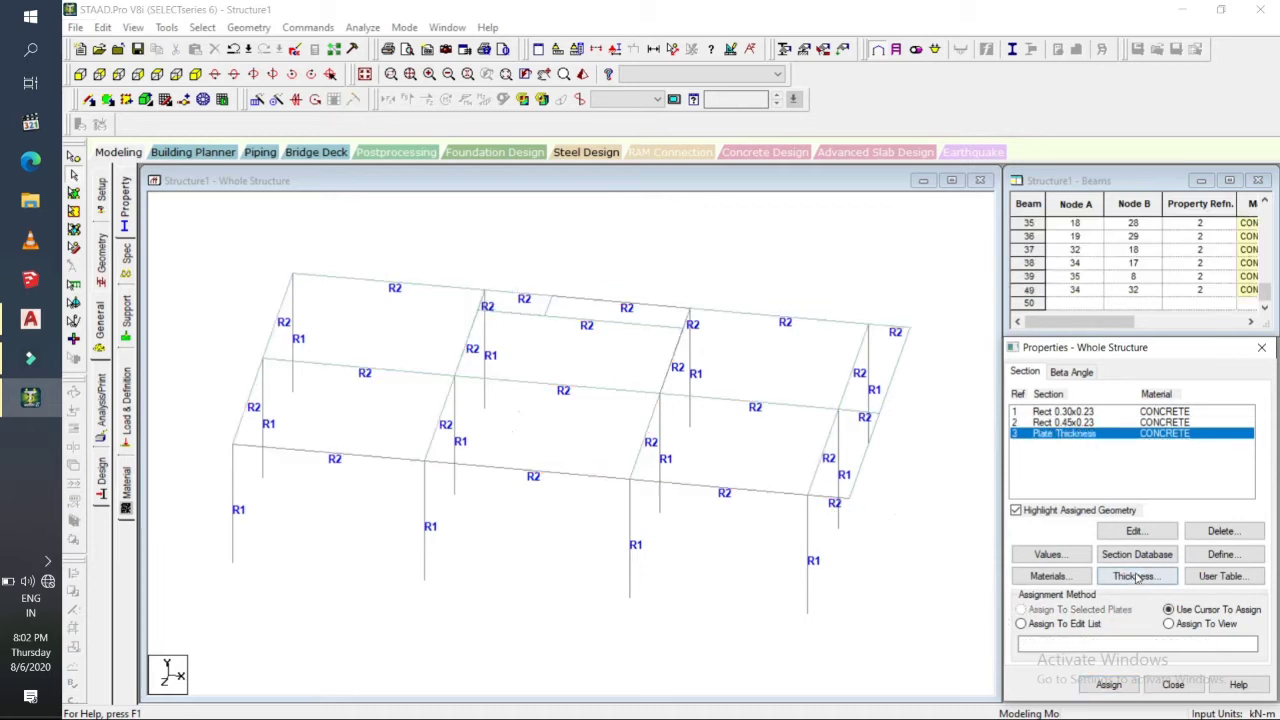
click(1170, 624)
click(1108, 685)
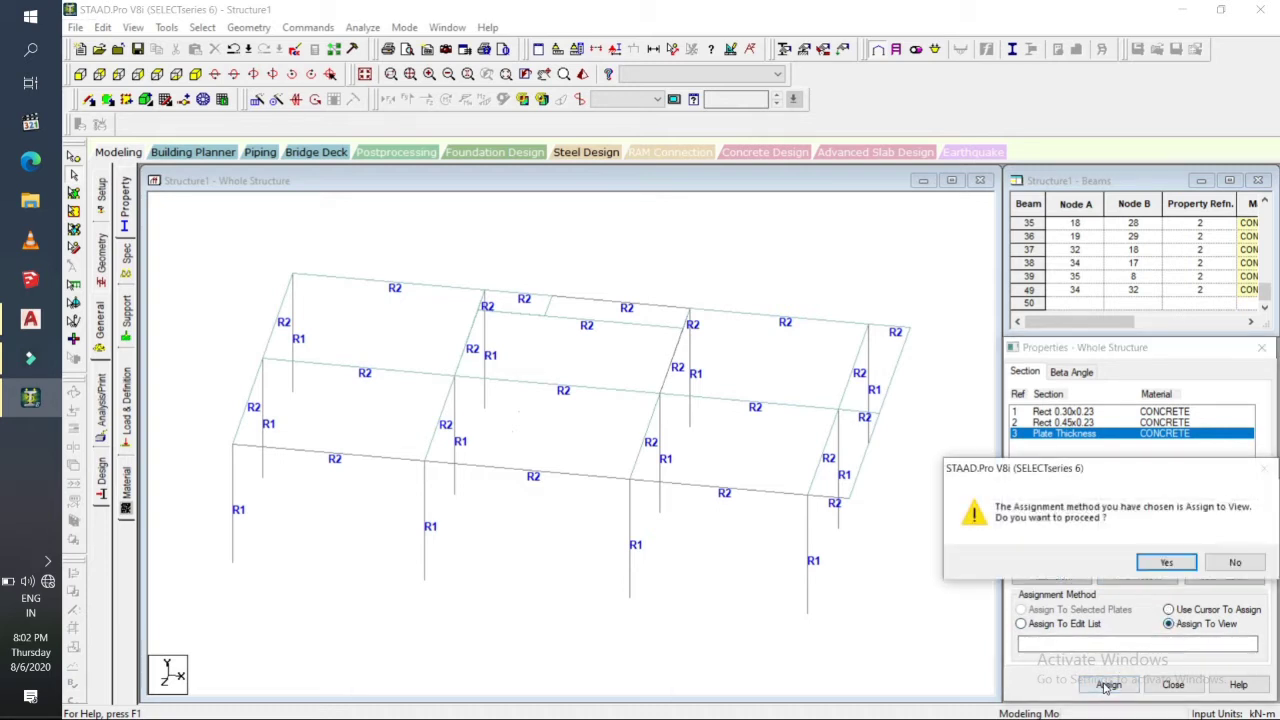
key(Return)
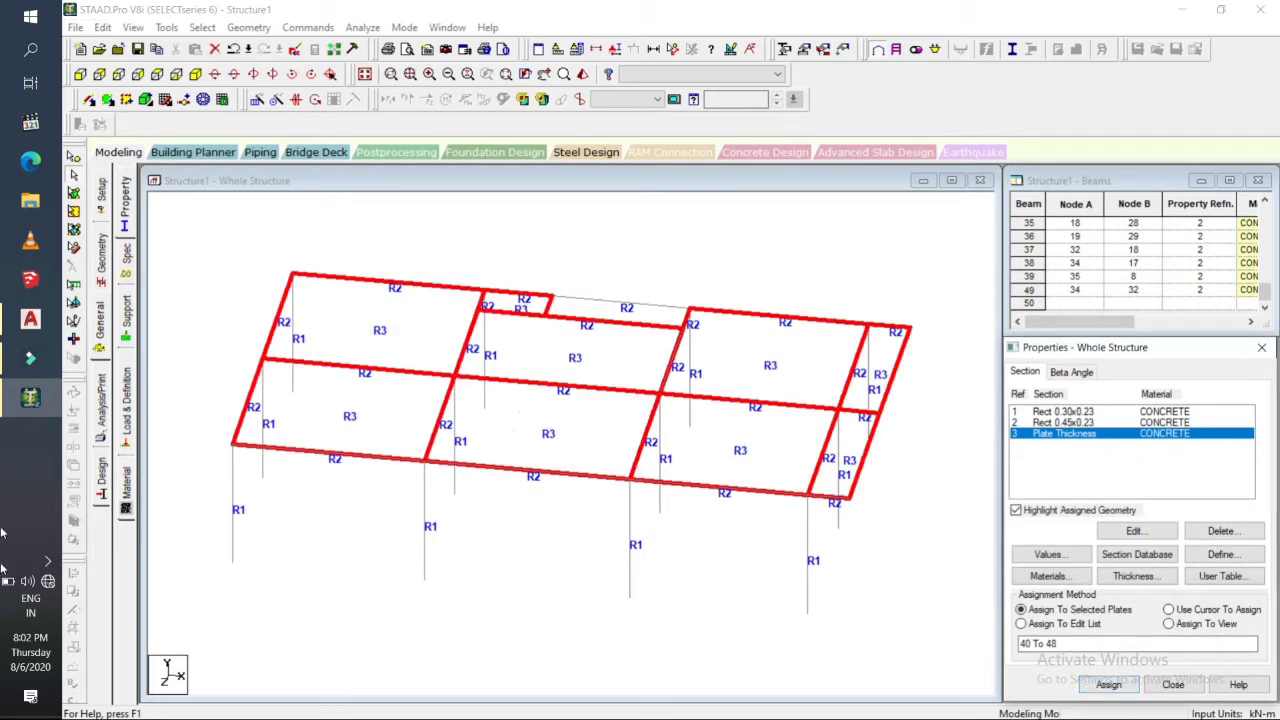
Repeat all beams and columns one step in global Y with 3 m spacing and check the members assigned to each property.
click(290, 575)
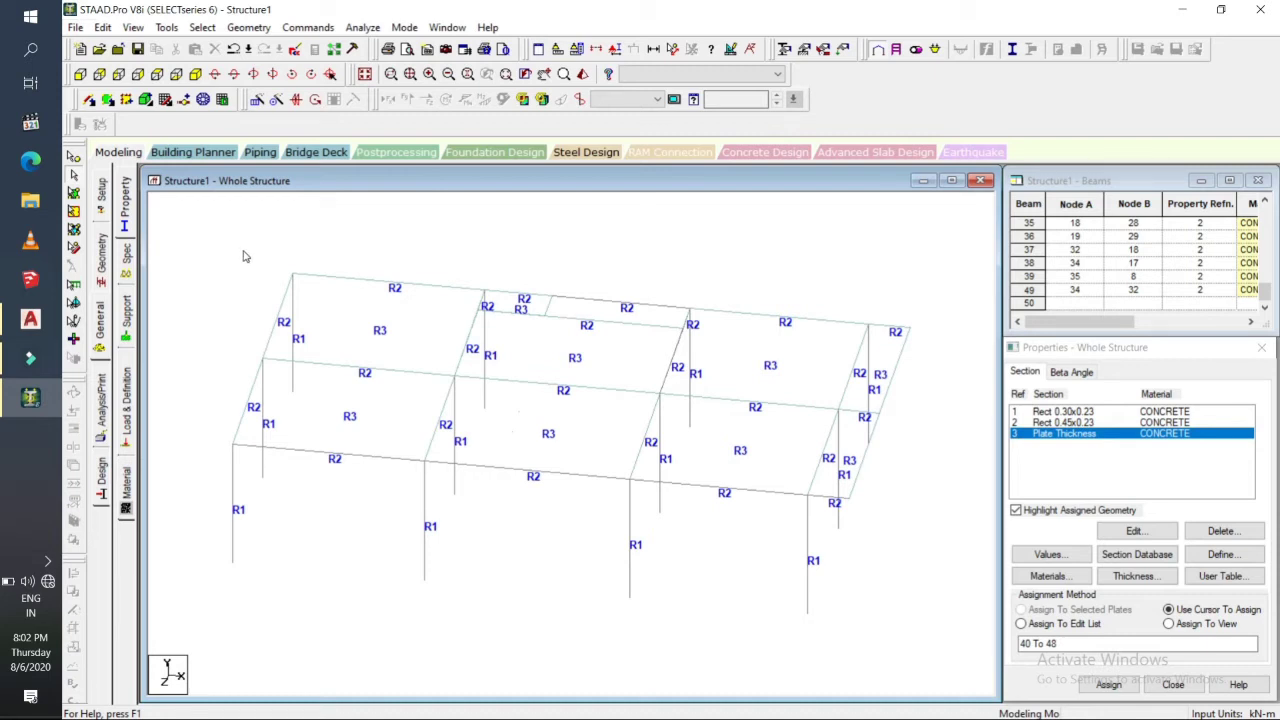
drag(177, 218, 960, 685)
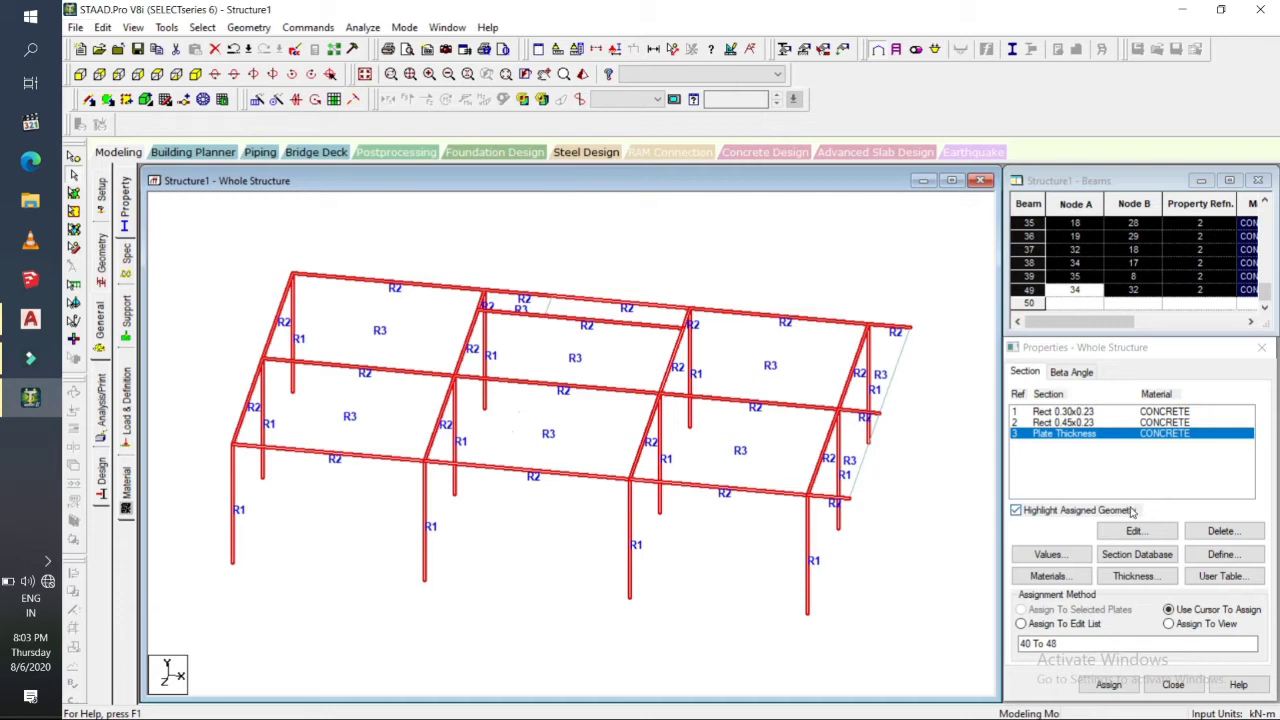
click(258, 100)
click(503, 445)
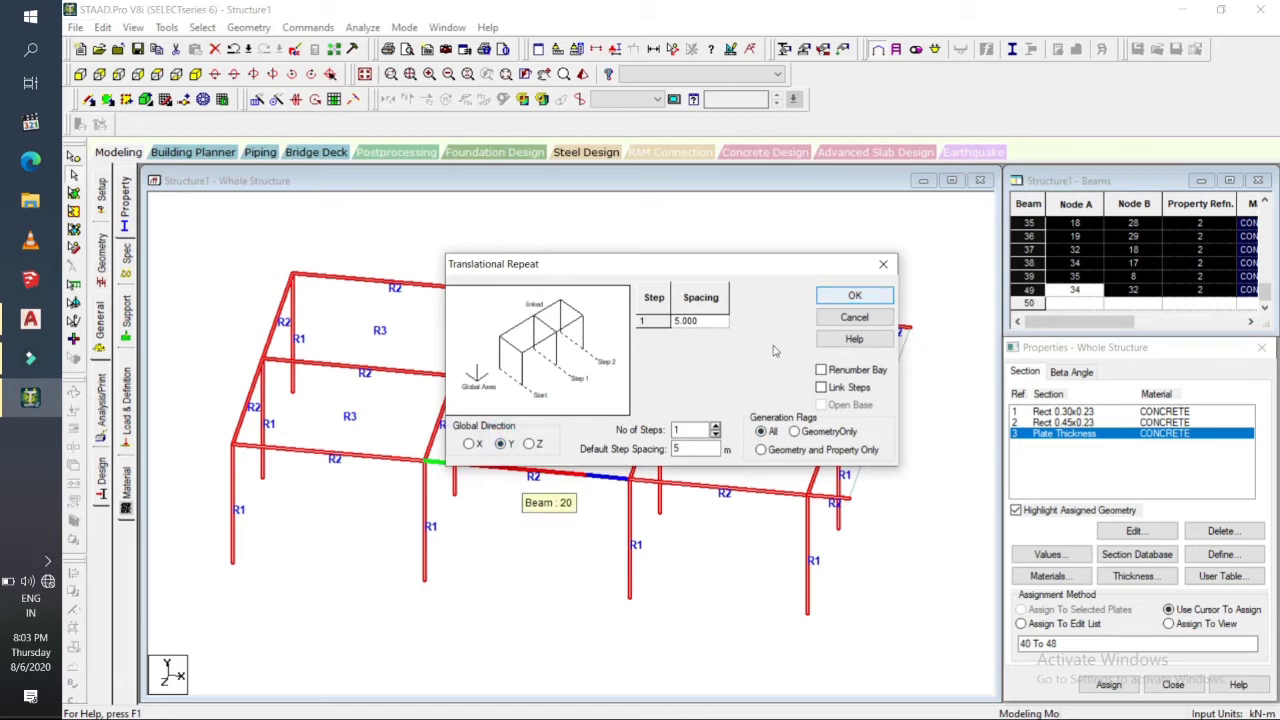
double_click(705, 450)
key(BackSpace)
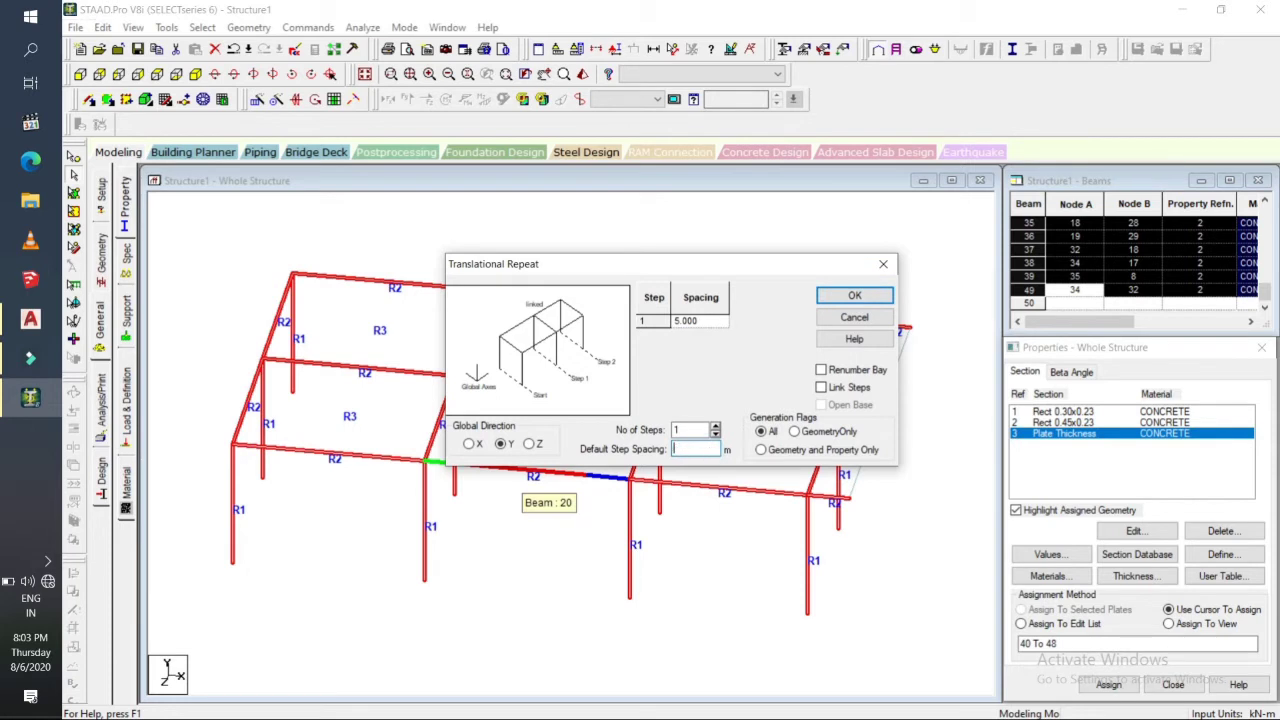
text(3)
click(855, 296)
click(748, 250)
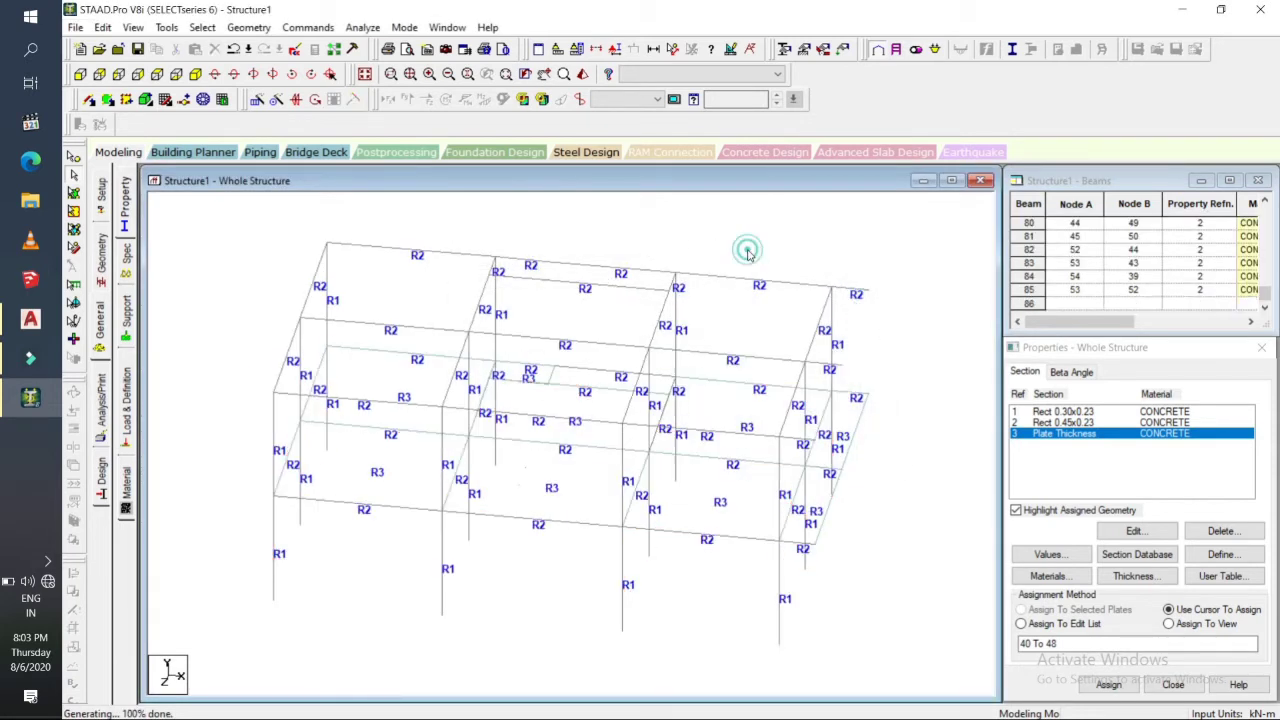
click(1085, 425)
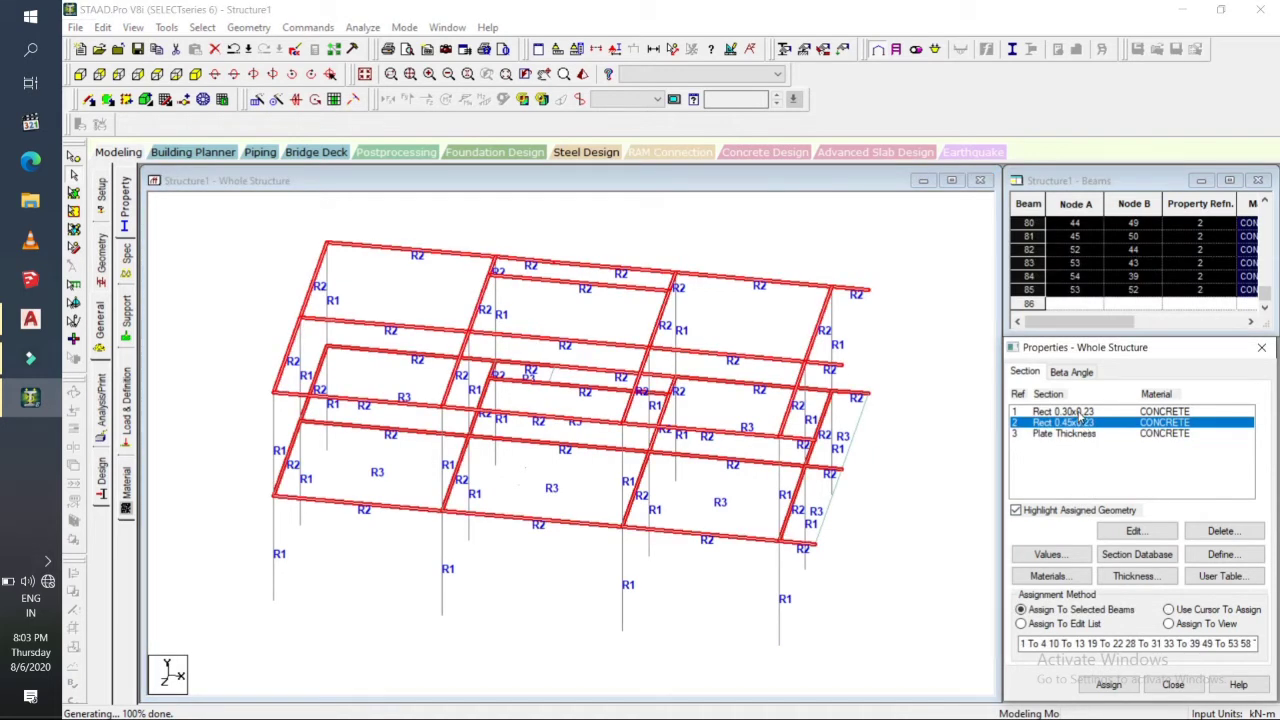
click(1079, 412)
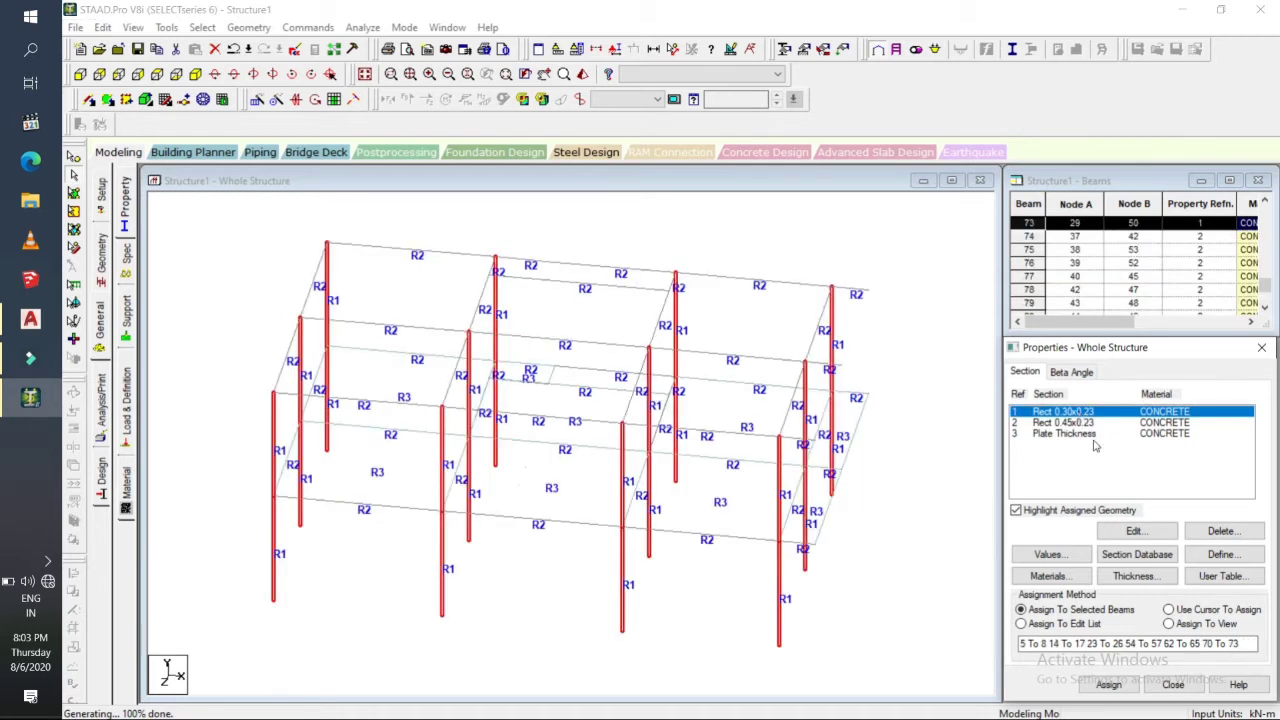
click(1092, 434)
click(877, 480)
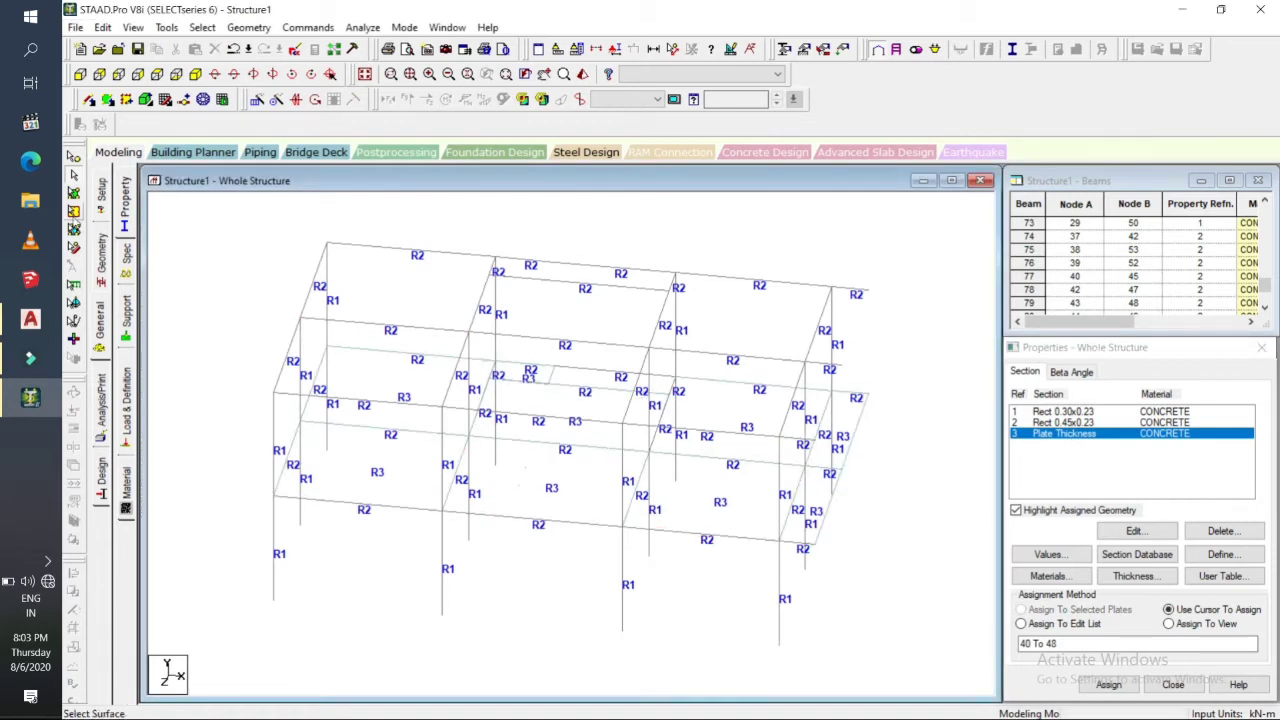
Repeat all slab plates one step in global Y with 3 m spacing and highlight the plates on both floors.
click(74, 207)
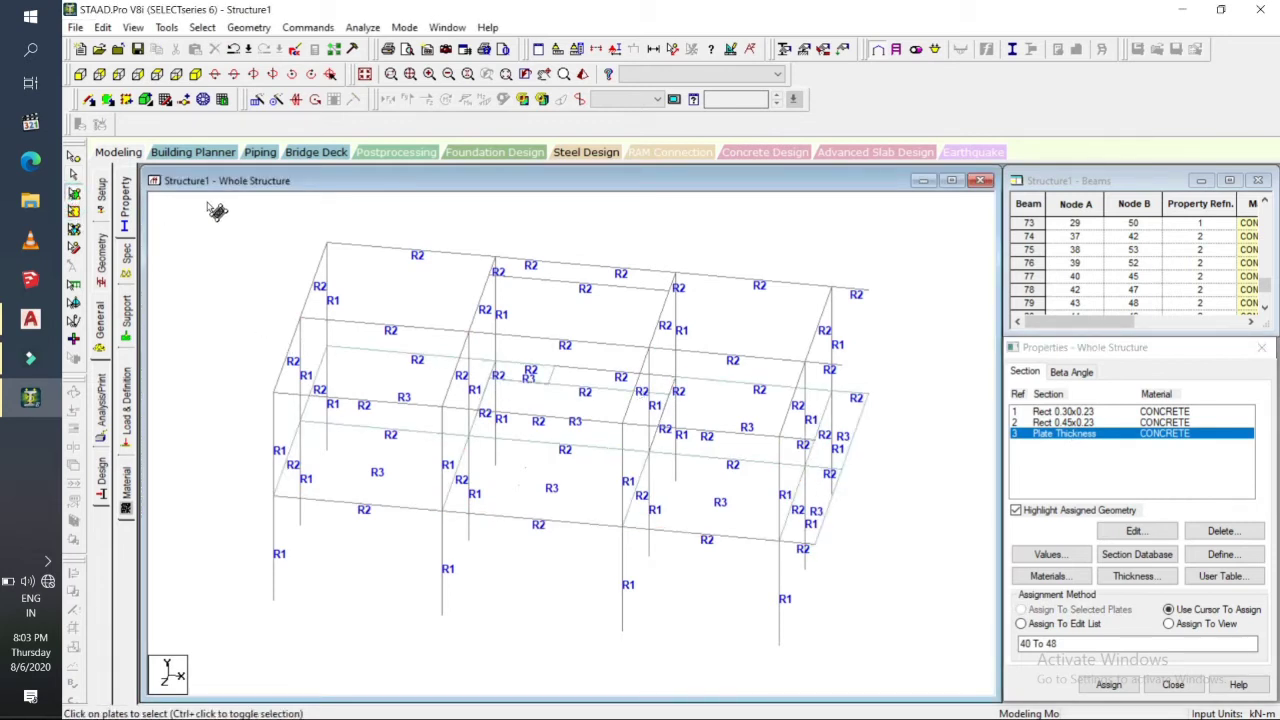
drag(209, 203, 949, 664)
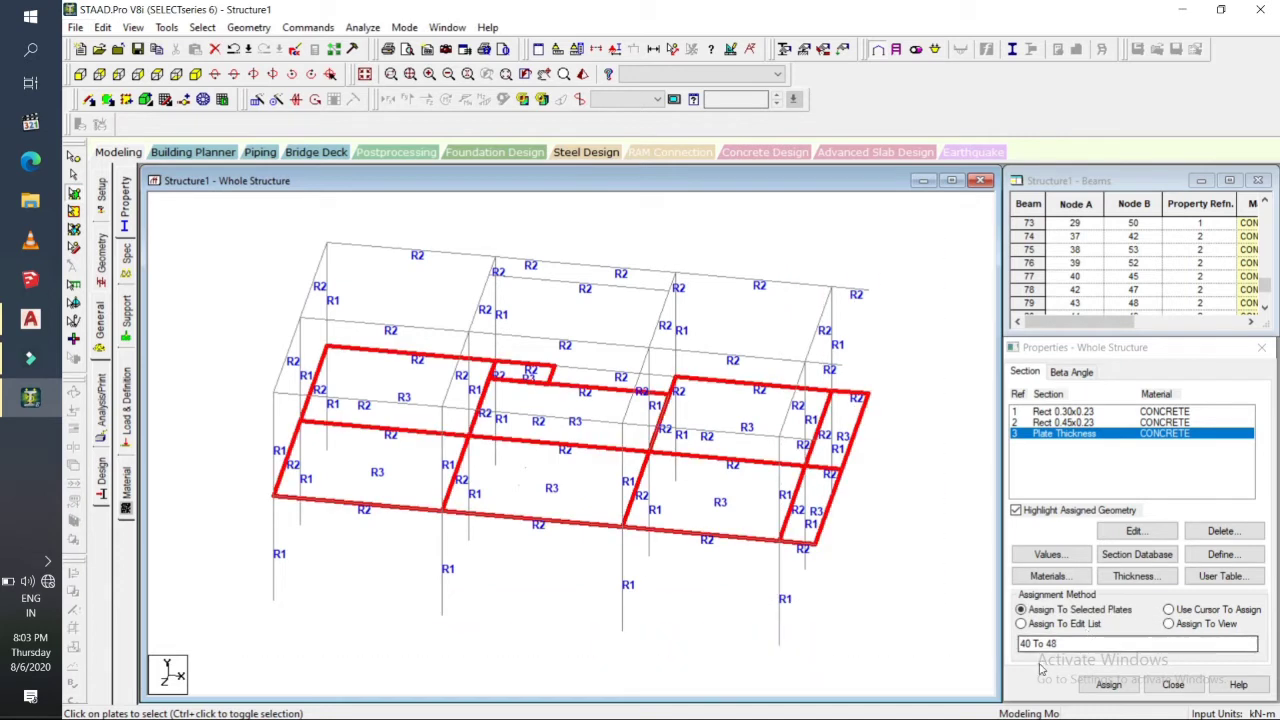
click(255, 102)
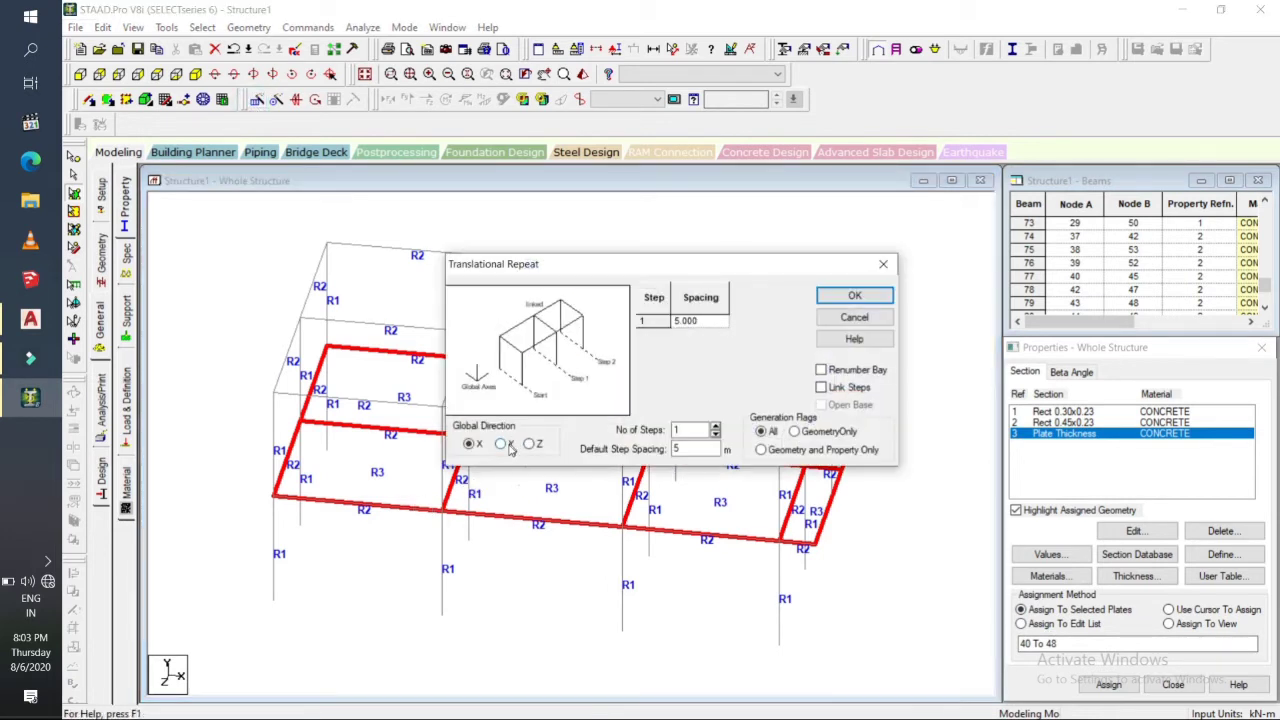
click(501, 444)
double_click(684, 449)
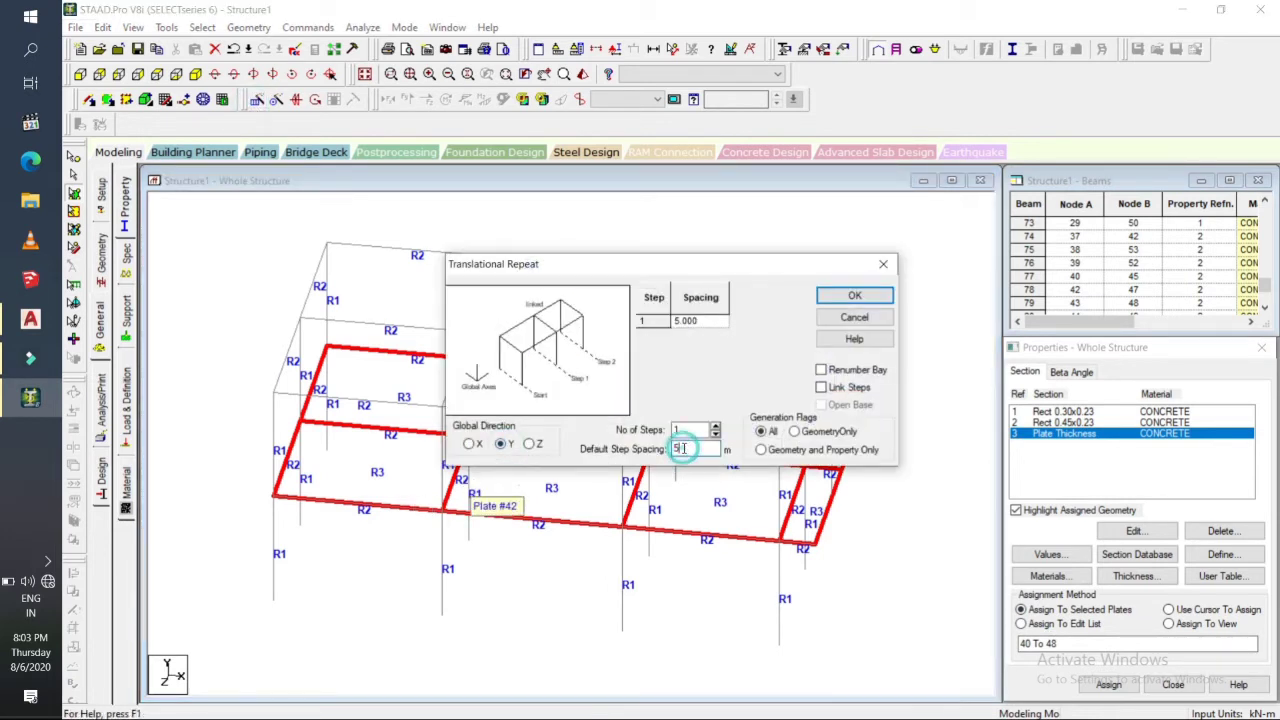
key(BackSpace)
text(3)
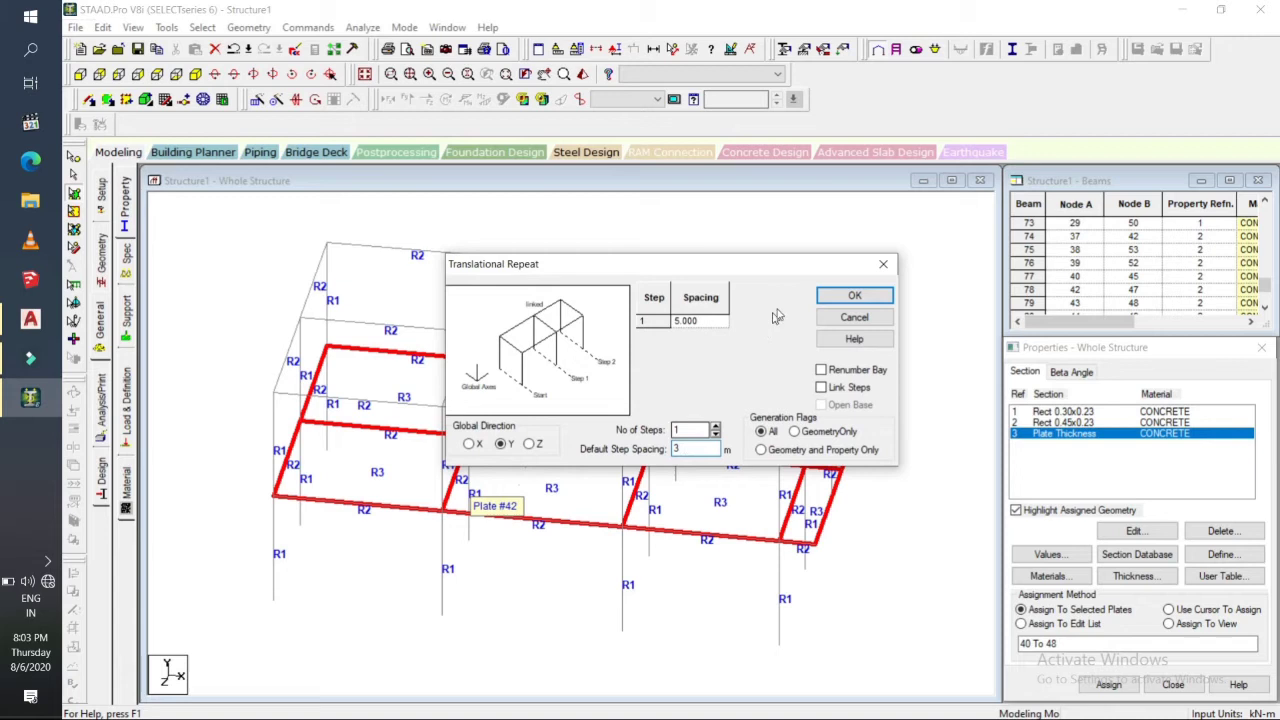
click(829, 293)
click(856, 517)
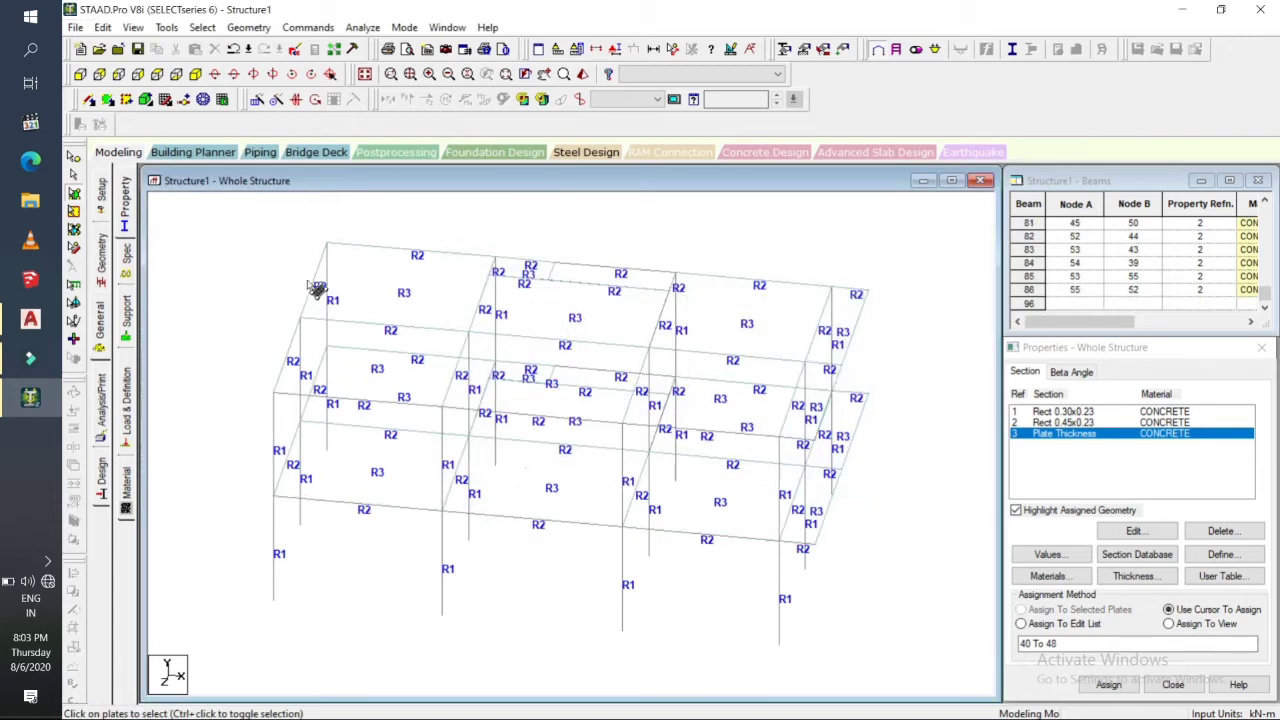
drag(175, 203, 925, 692)
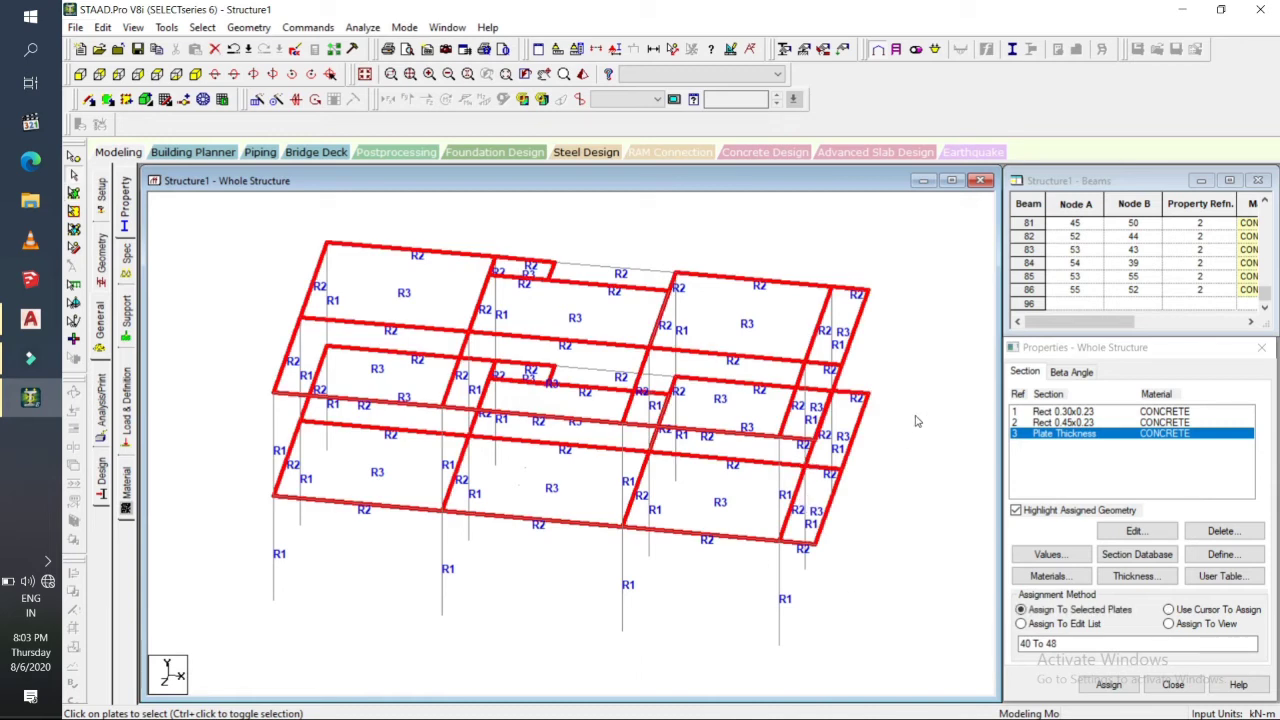
click(855, 338)
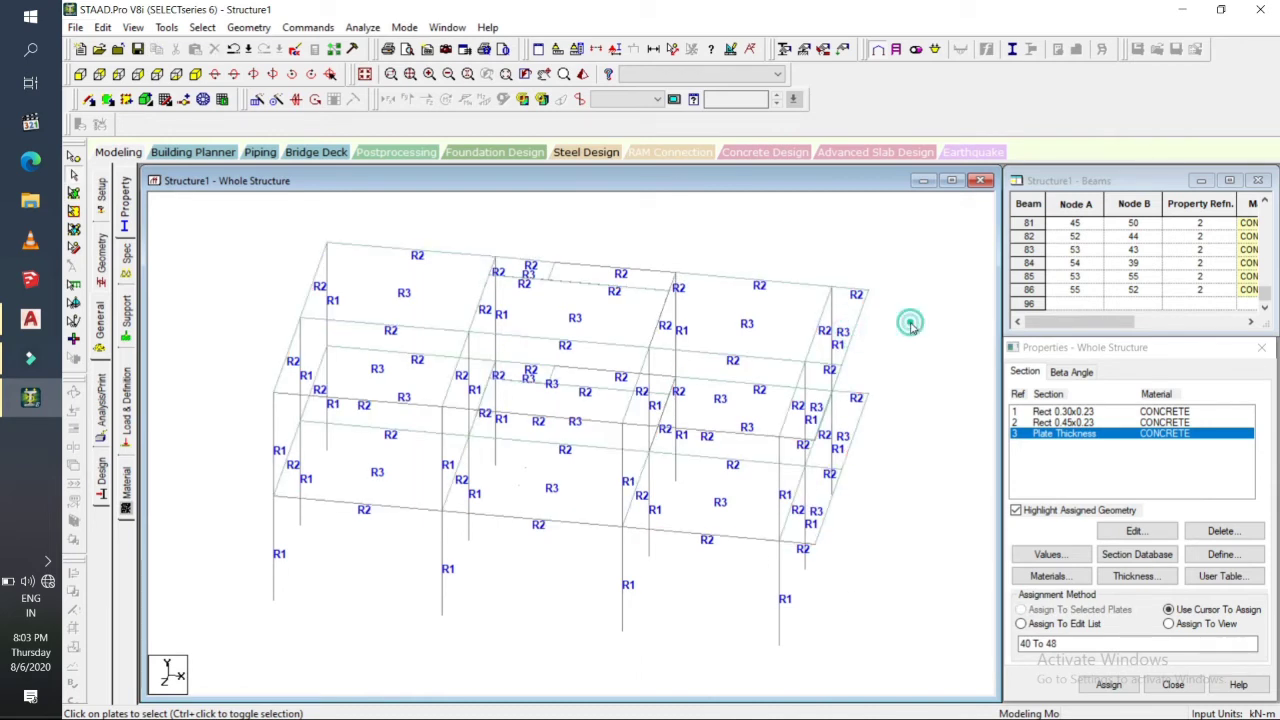
Examine the 3D rendering of the whole structure and of the ground-floor front corner column on its own.
click(582, 74)
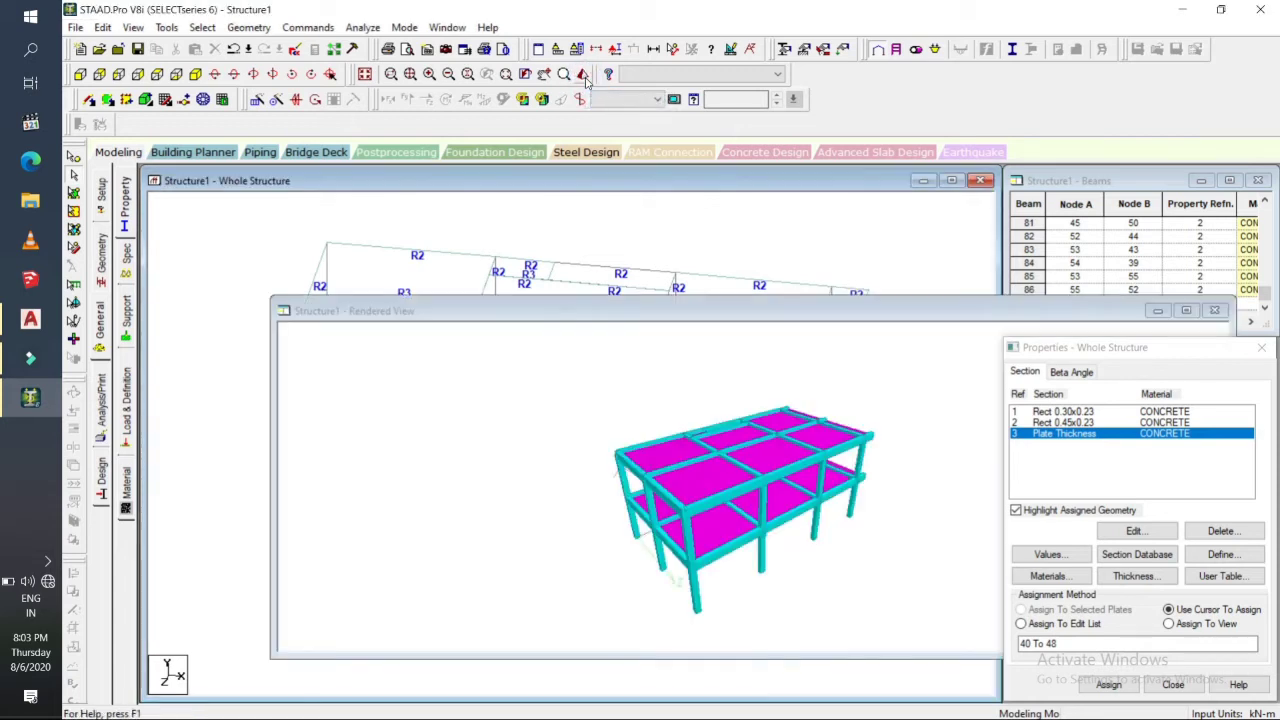
drag(724, 526, 735, 543)
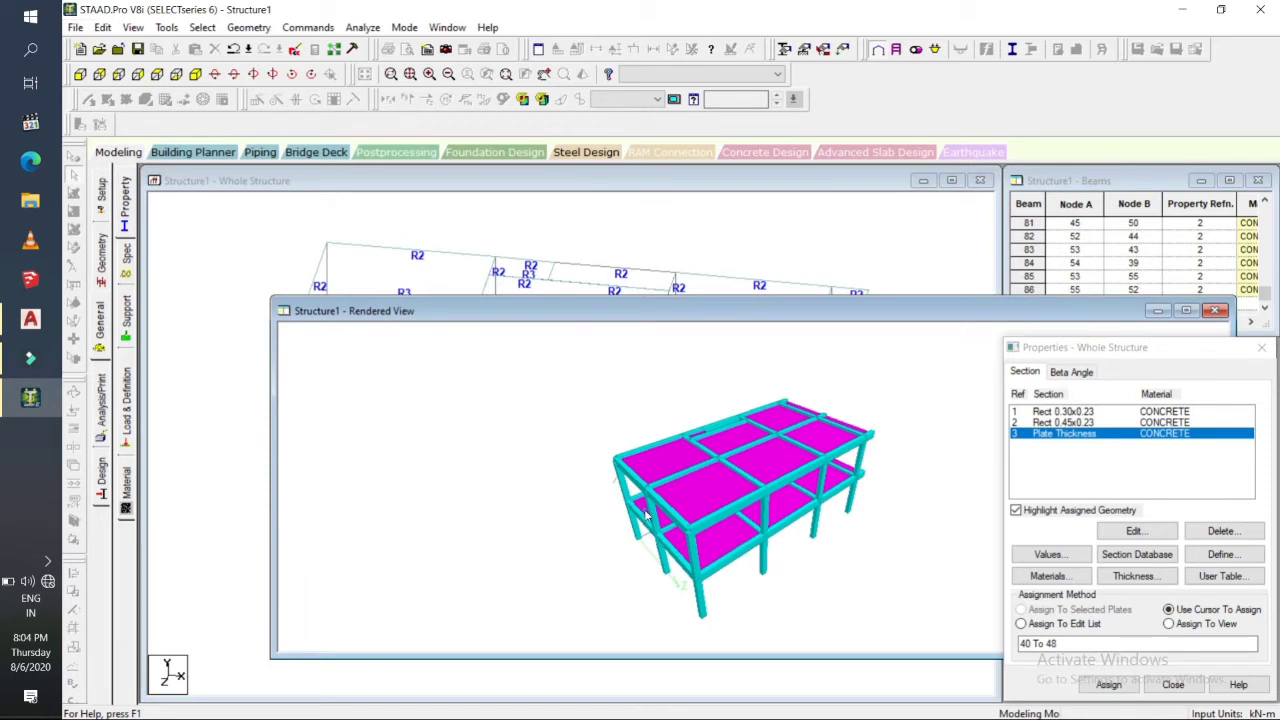
mouse_move(645, 513)
mouse_down()
mouse_move(889, 557)
mouse_move(1020, 540)
mouse_up()
click(660, 690)
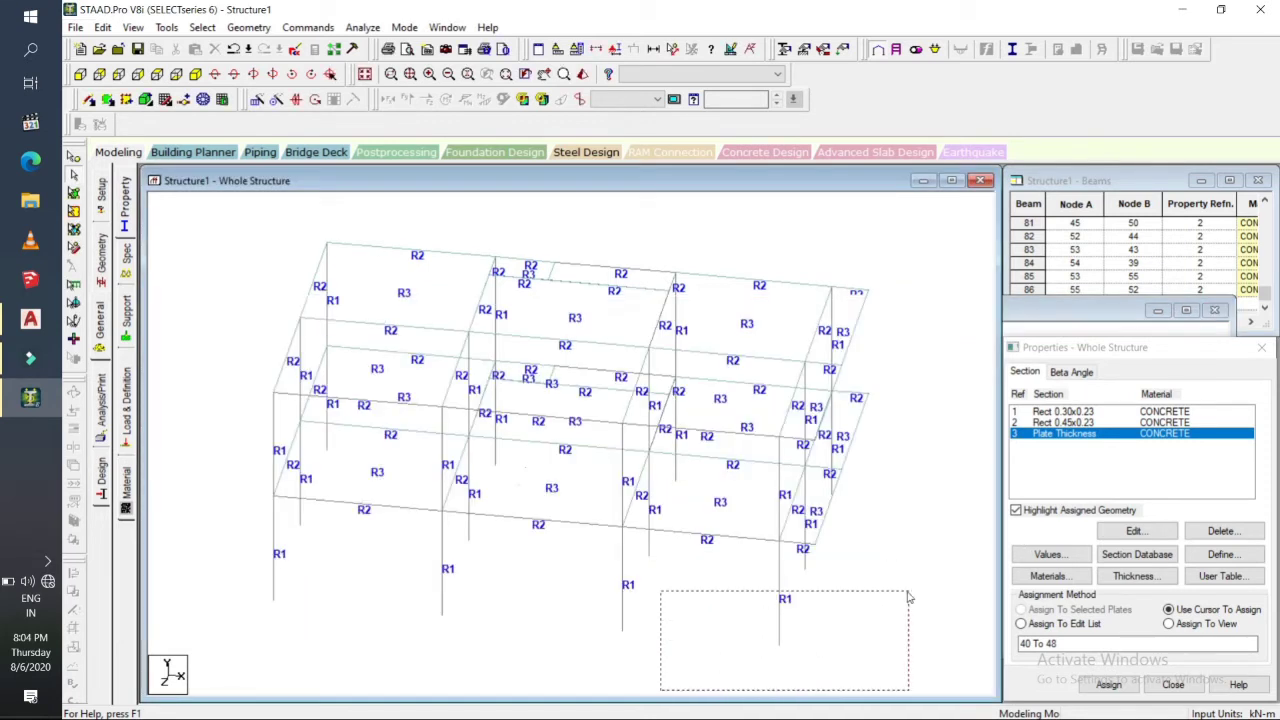
click(779, 600)
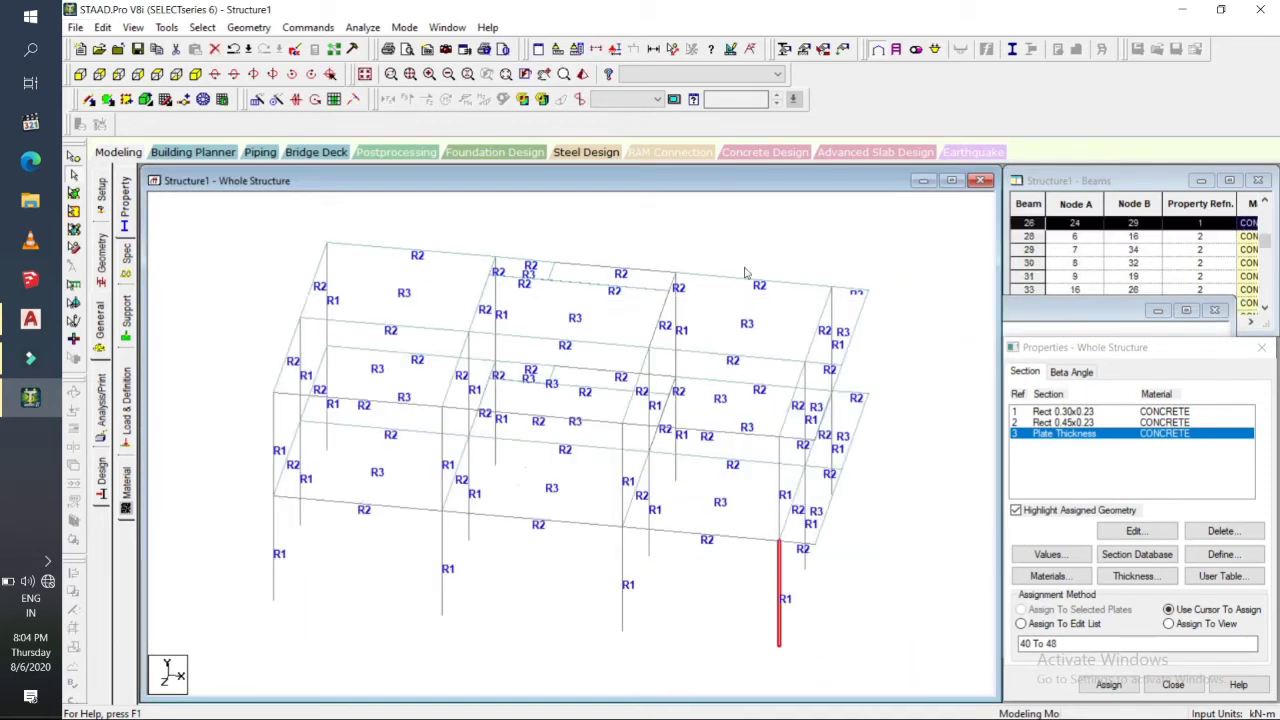
click(582, 74)
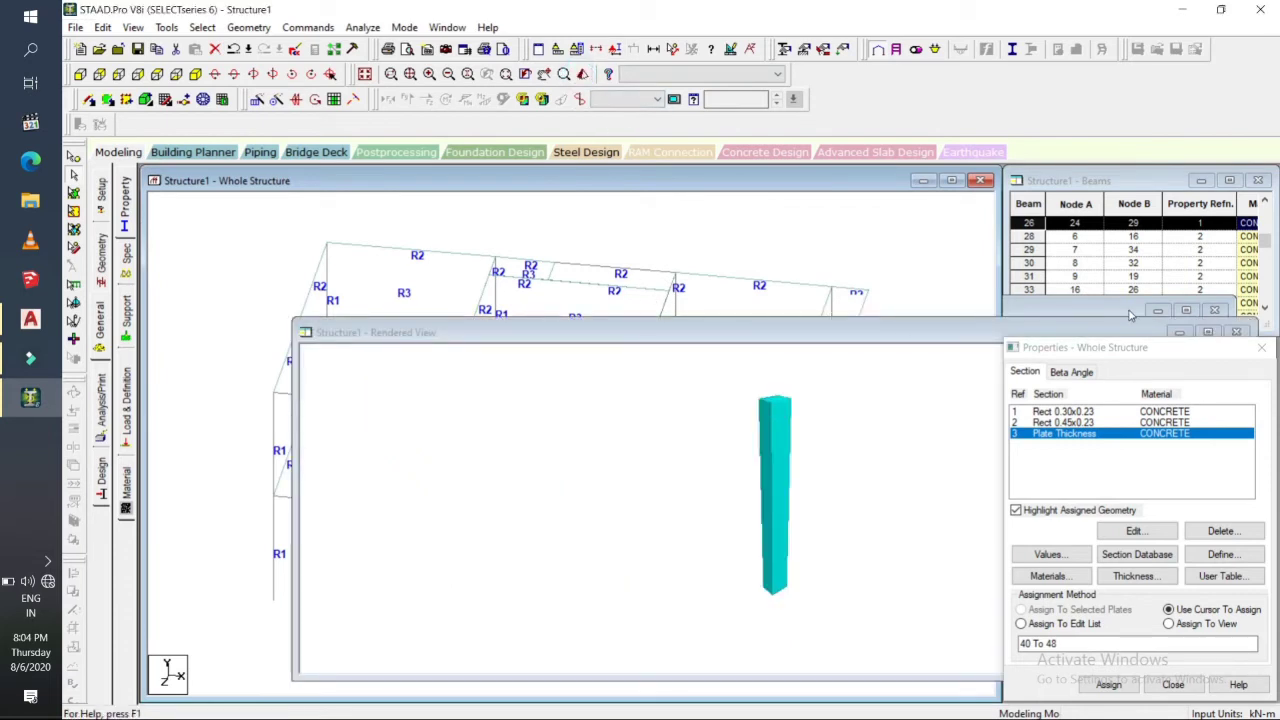
click(1236, 331)
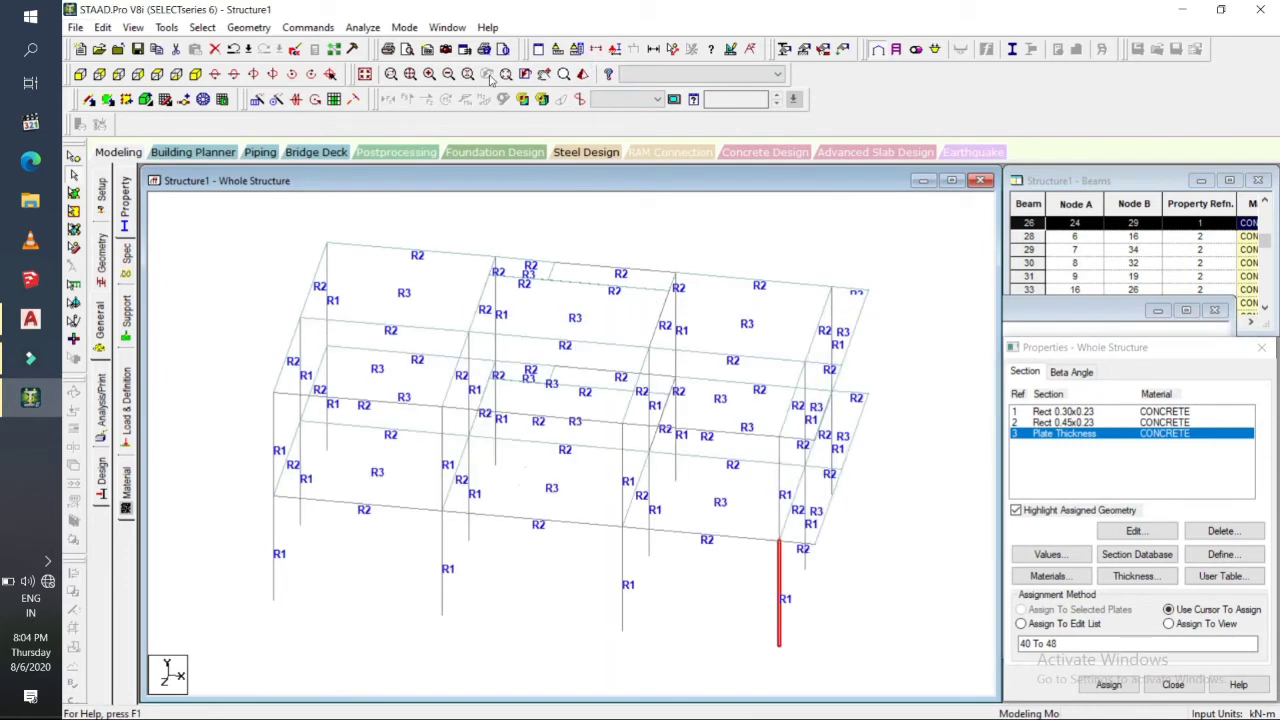
click(755, 236)
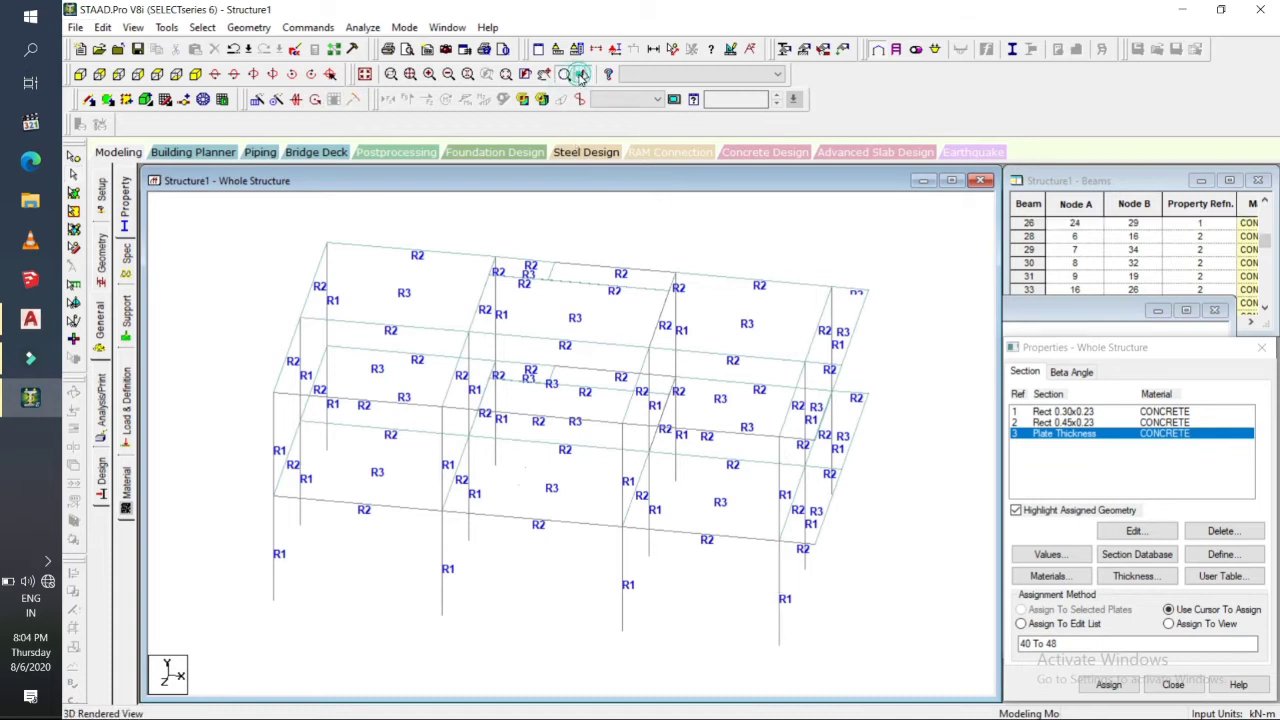
Render the whole structure in 3D and examine the two floors, cantilever and slab opening from several sides in a maximized view.
click(580, 75)
drag(652, 662, 777, 611)
drag(566, 537, 985, 547)
mouse_move(650, 545)
mouse_down()
mouse_move(740, 580)
mouse_move(900, 492)
mouse_move(880, 615)
mouse_move(637, 567)
mouse_up()
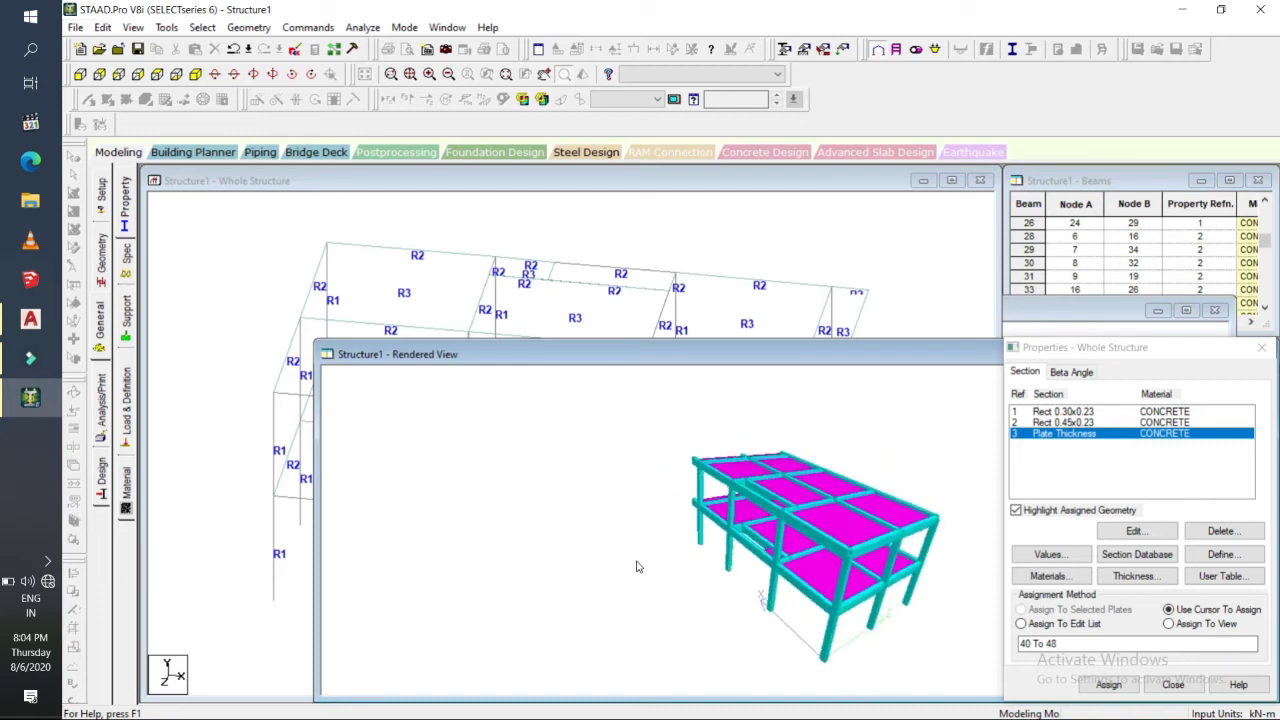
drag(733, 530, 510, 490)
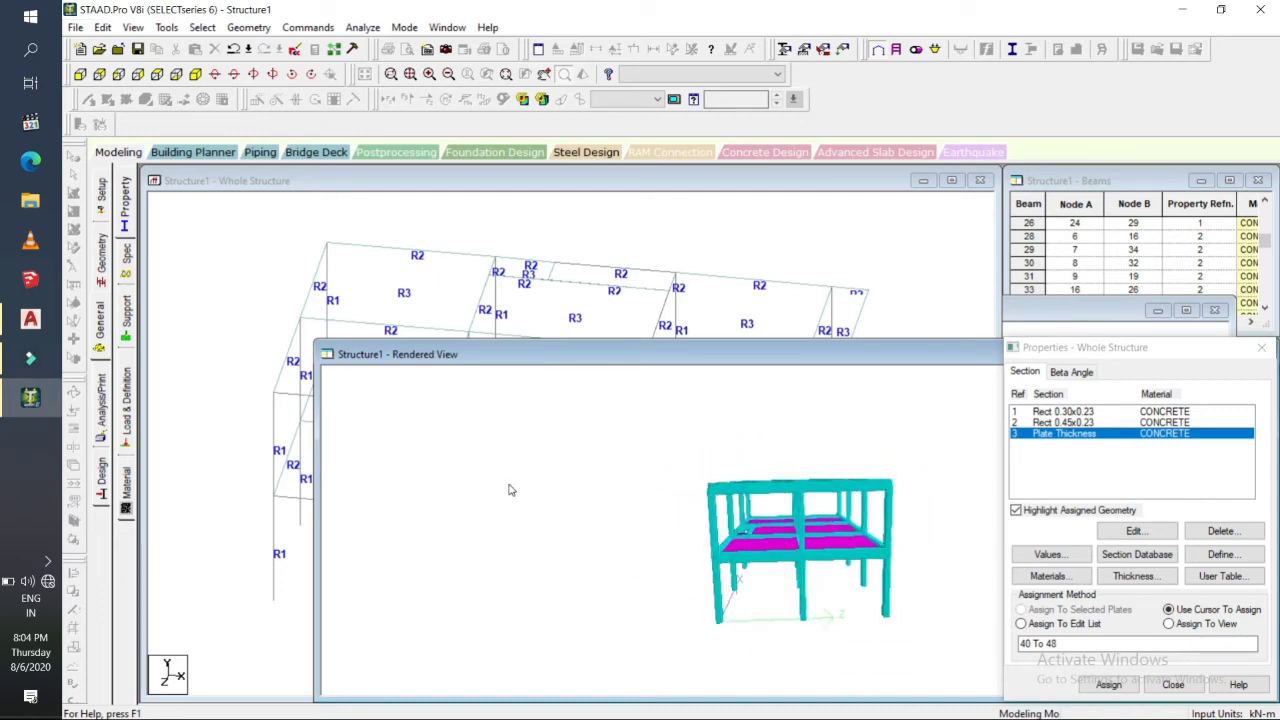
double_click(614, 354)
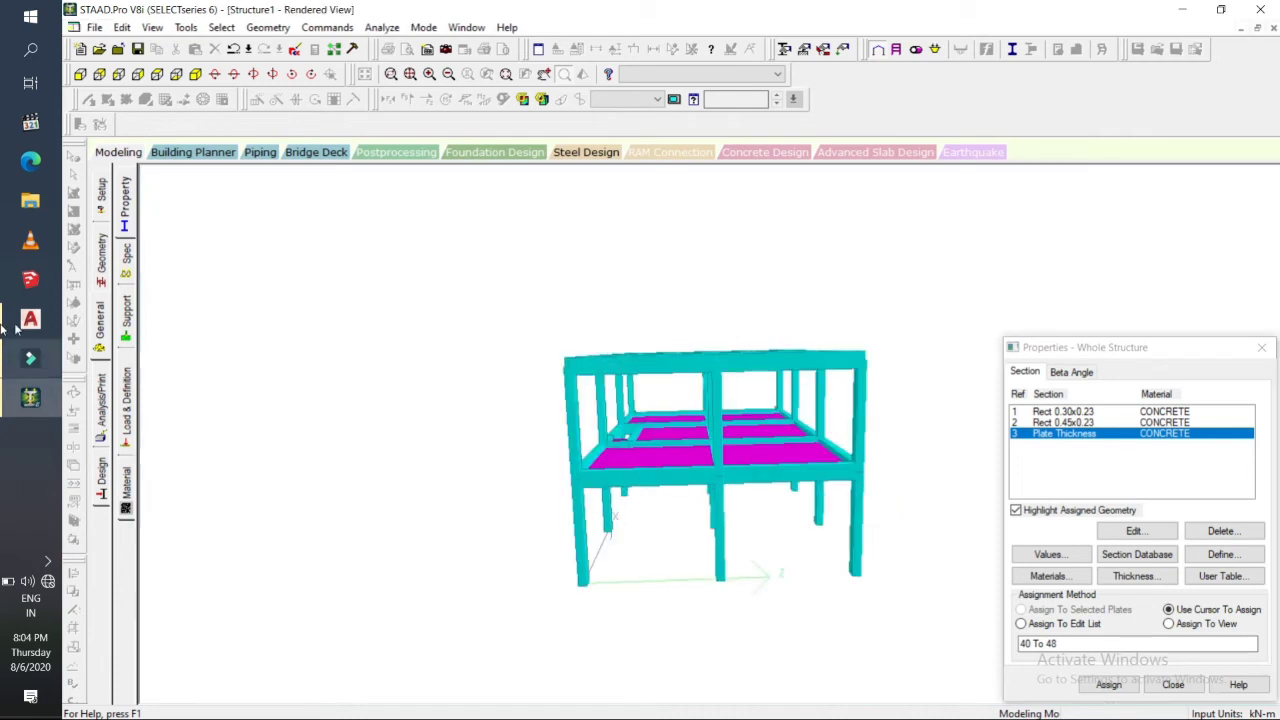
Return to the section property page, check the members assigned to each property and examine the wireframe from the slab opening side.
click(101, 313)
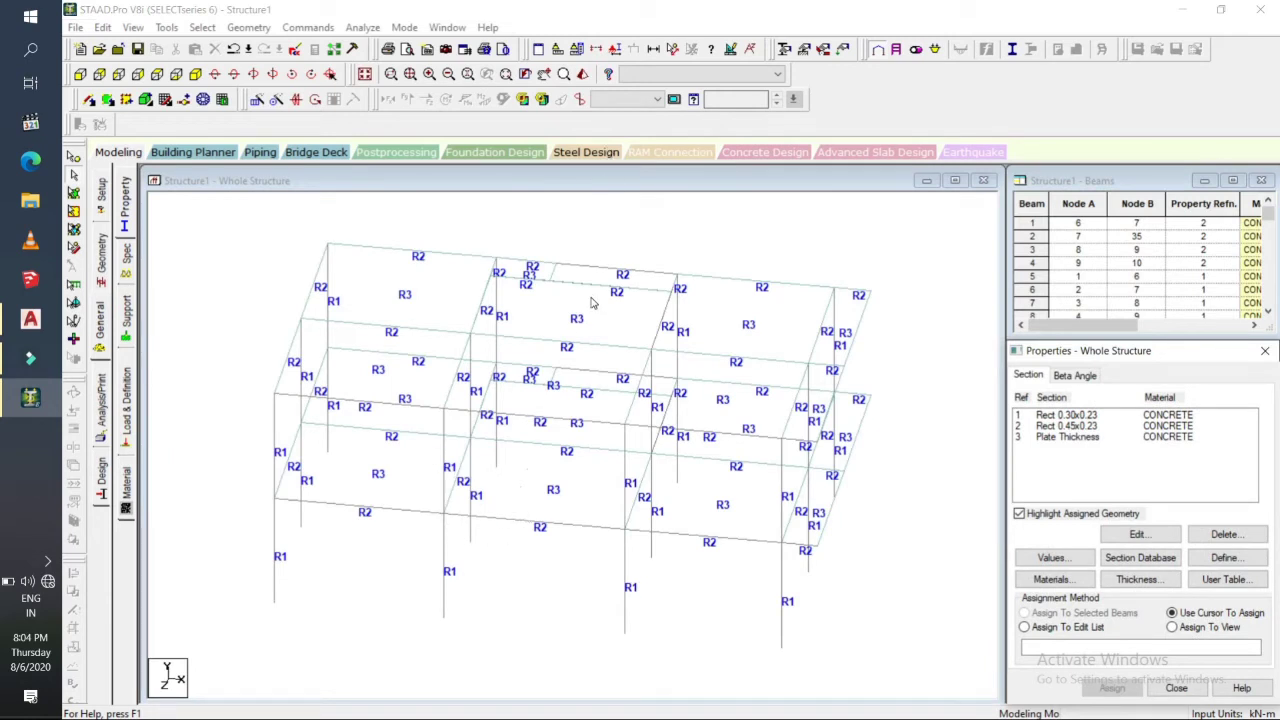
key(Down)
key(Down)
key(Down)
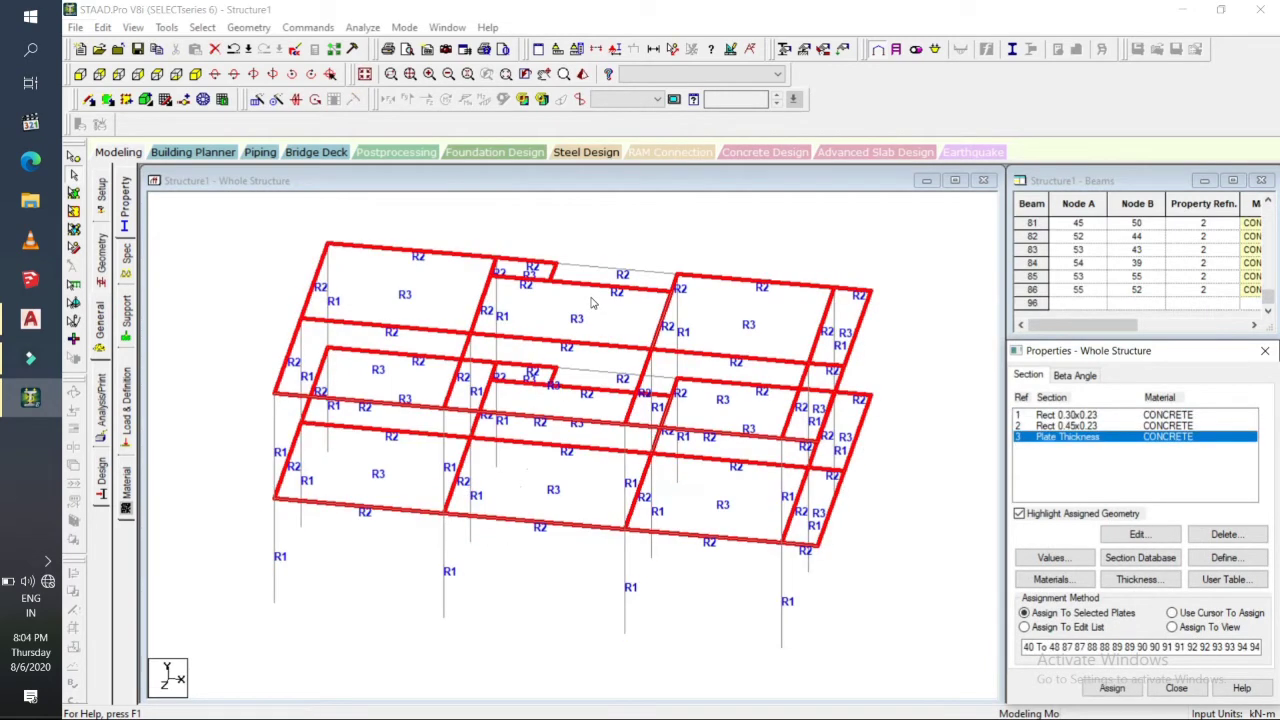
click(915, 278)
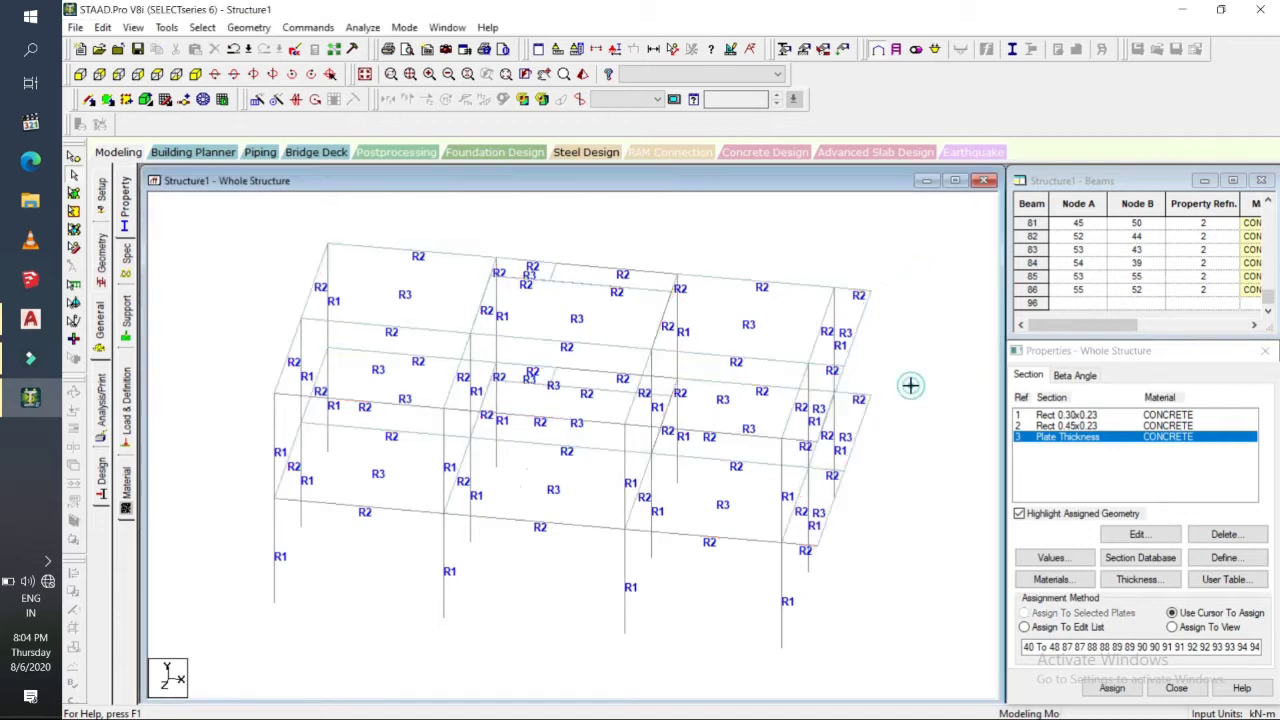
key(Left)
key(Left)
key(Left)
key(Left)
key(Left)
key(Left)
key(Left)
key(Left)
key(Left)
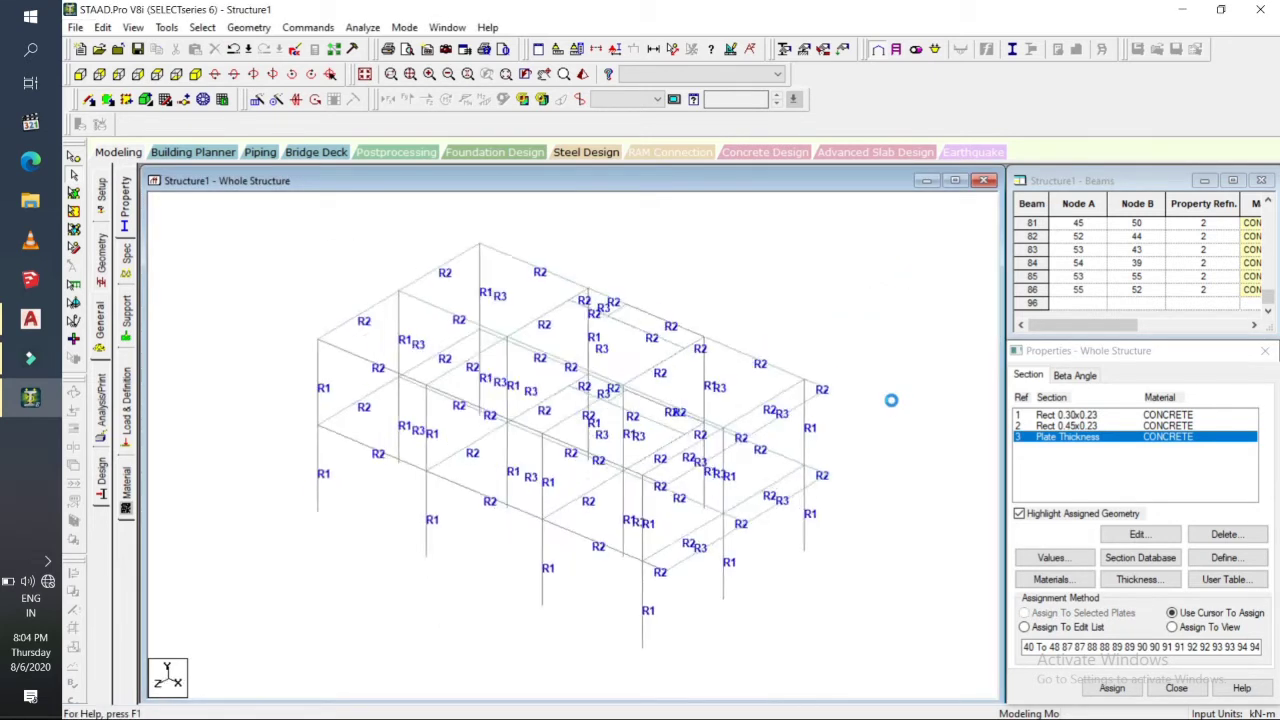
key(Left)
key(Left)
key(Left)
key(Left)
key(Left)
key(Left)
key(Left)
key(Left)
key(Left)
key(Left)
key(Left)
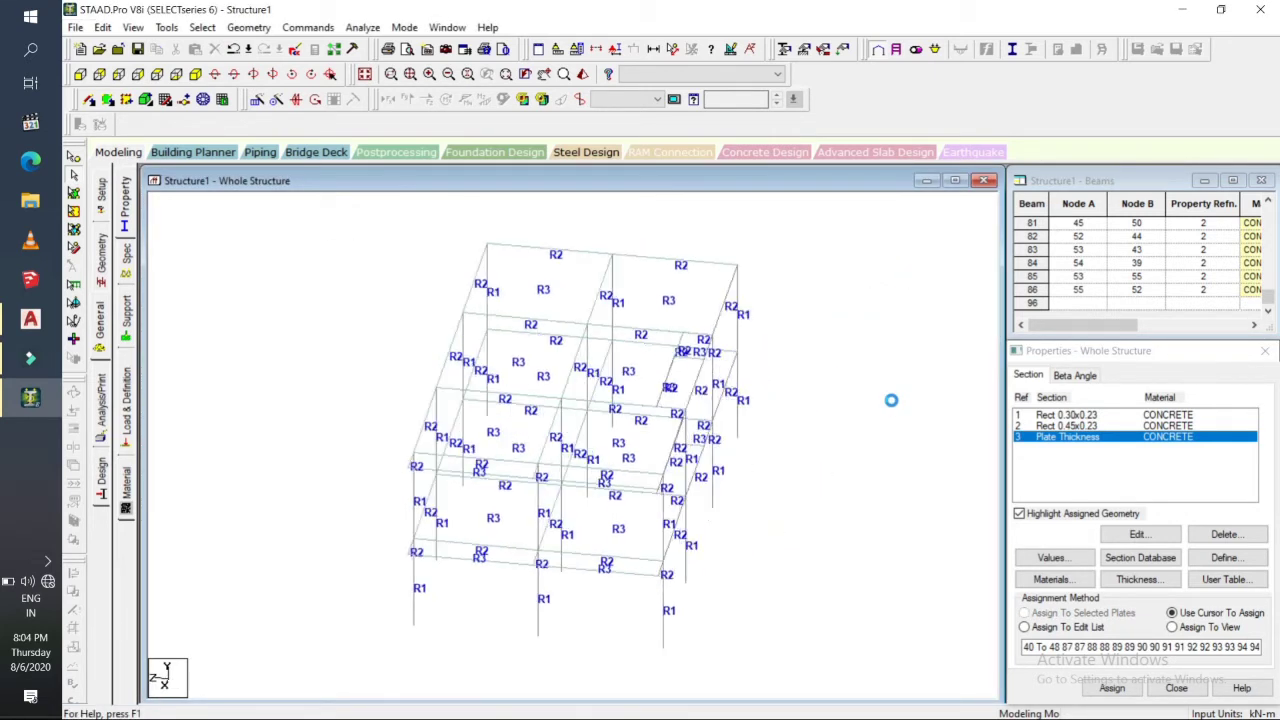
key(Left)
key(Left)
key(Left)
key(Left)
key(Left)
key(Left)
key(Left)
key(Left)
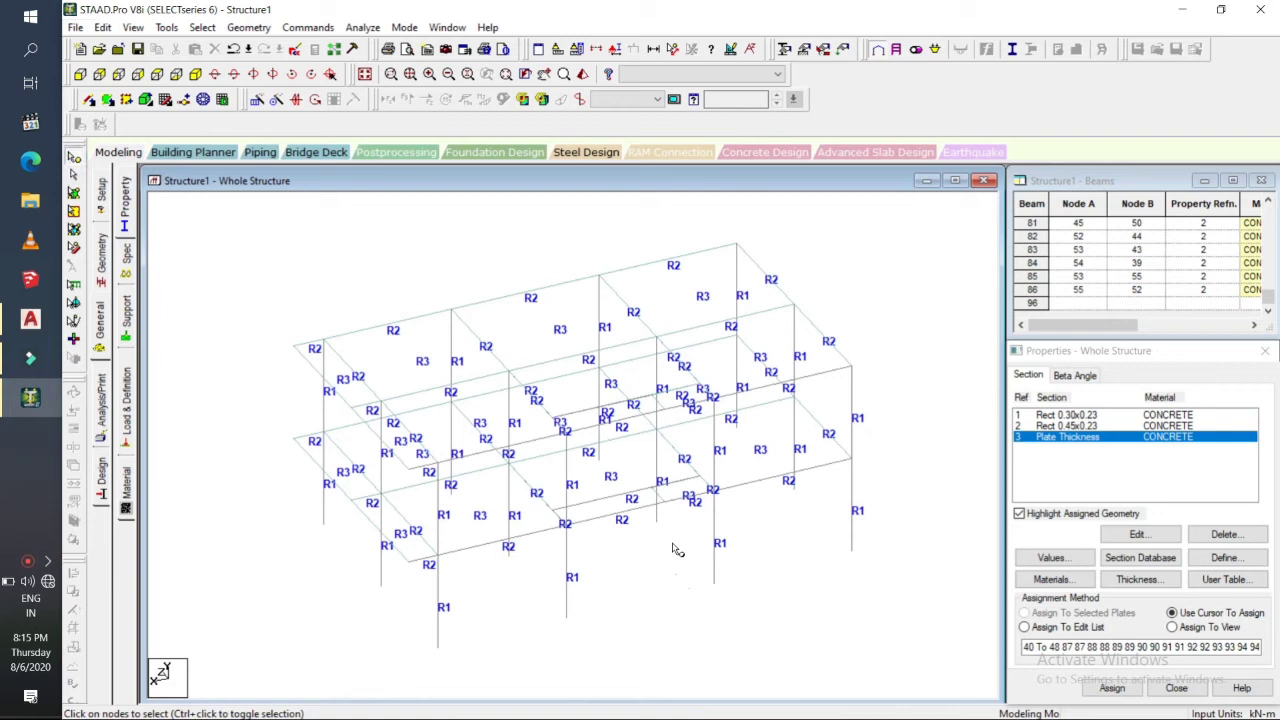
Add a four-noded sloping plate from the first-floor beam beside the slab opening down to the two free ground-level nodes.
drag(660, 545, 768, 630)
click(627, 583)
click(345, 279)
click(108, 99)
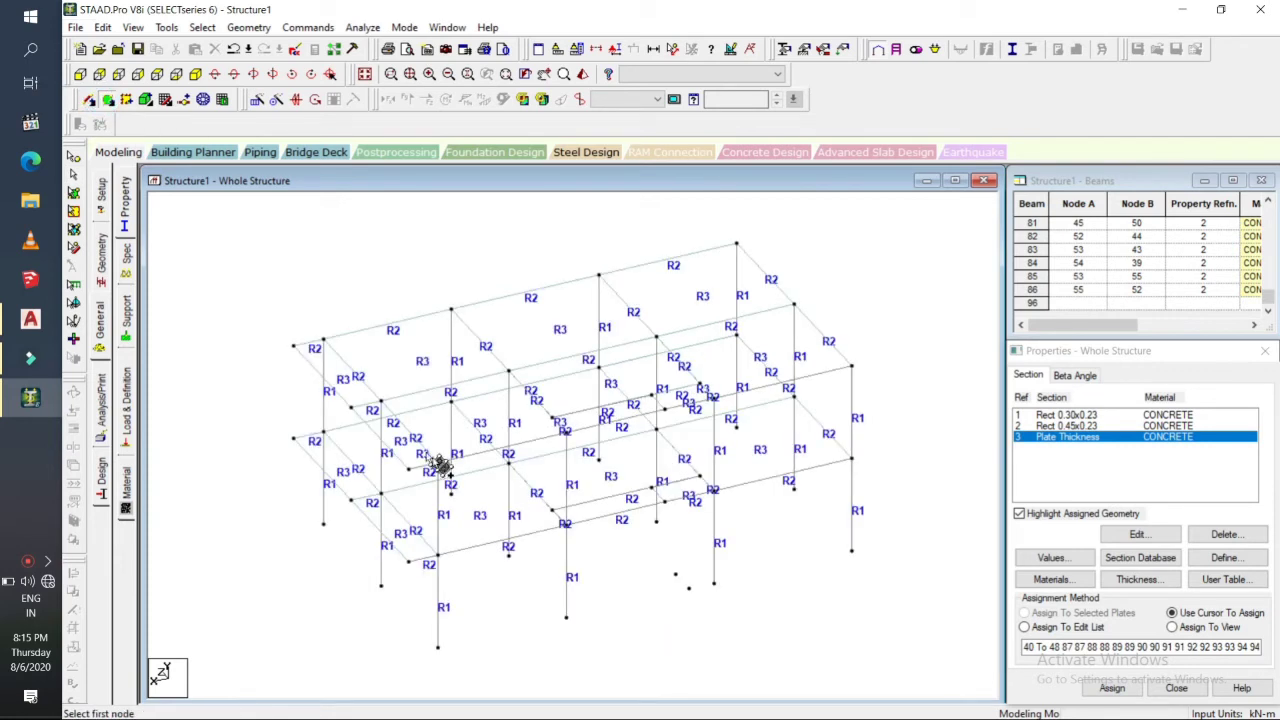
click(552, 511)
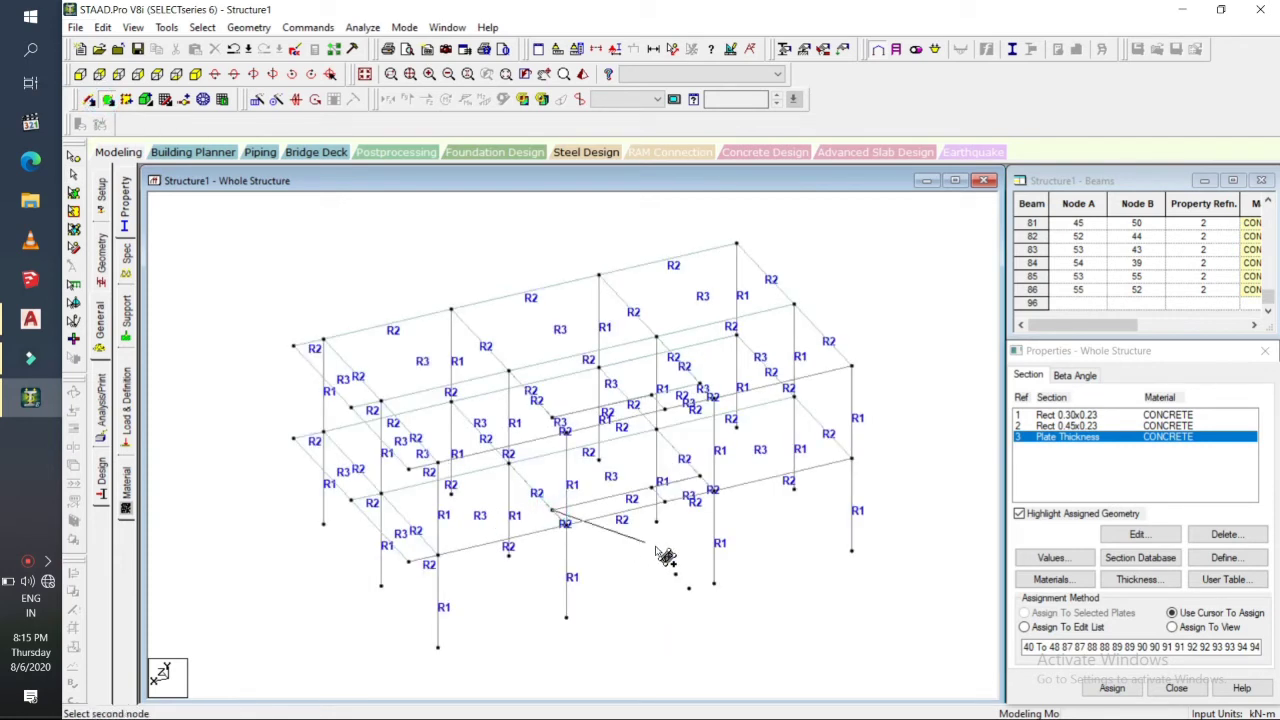
click(675, 573)
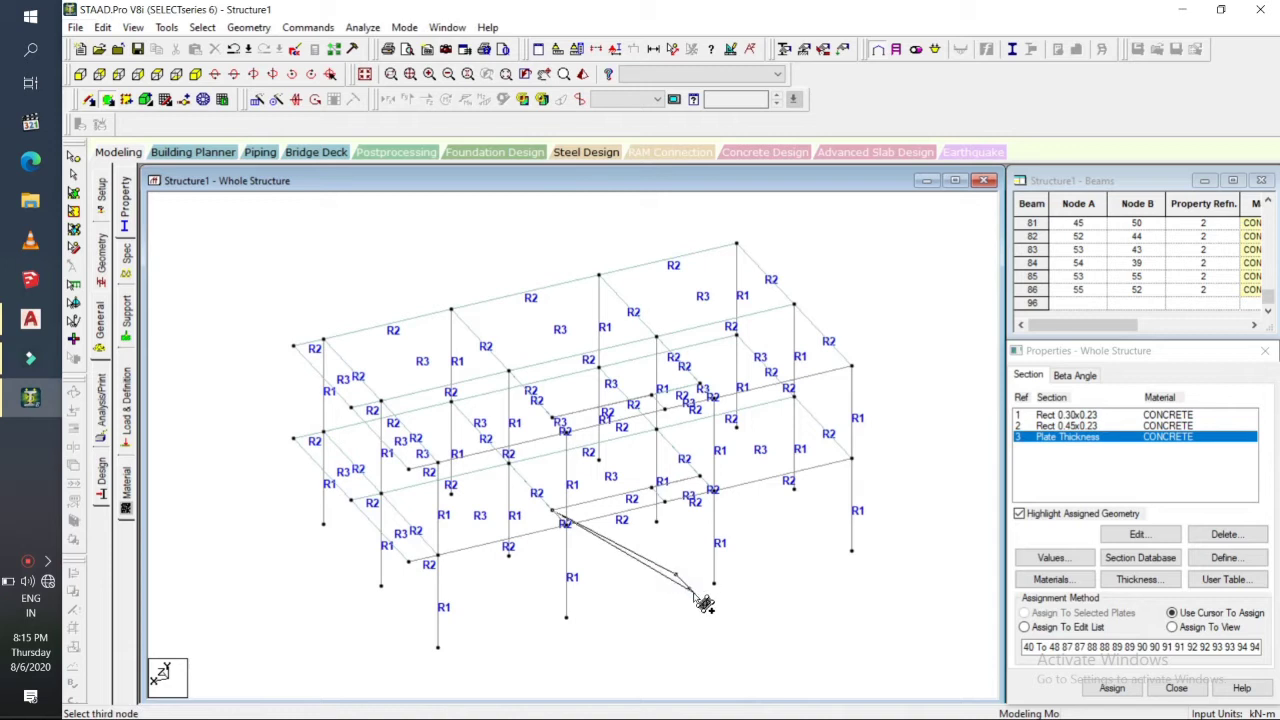
click(690, 589)
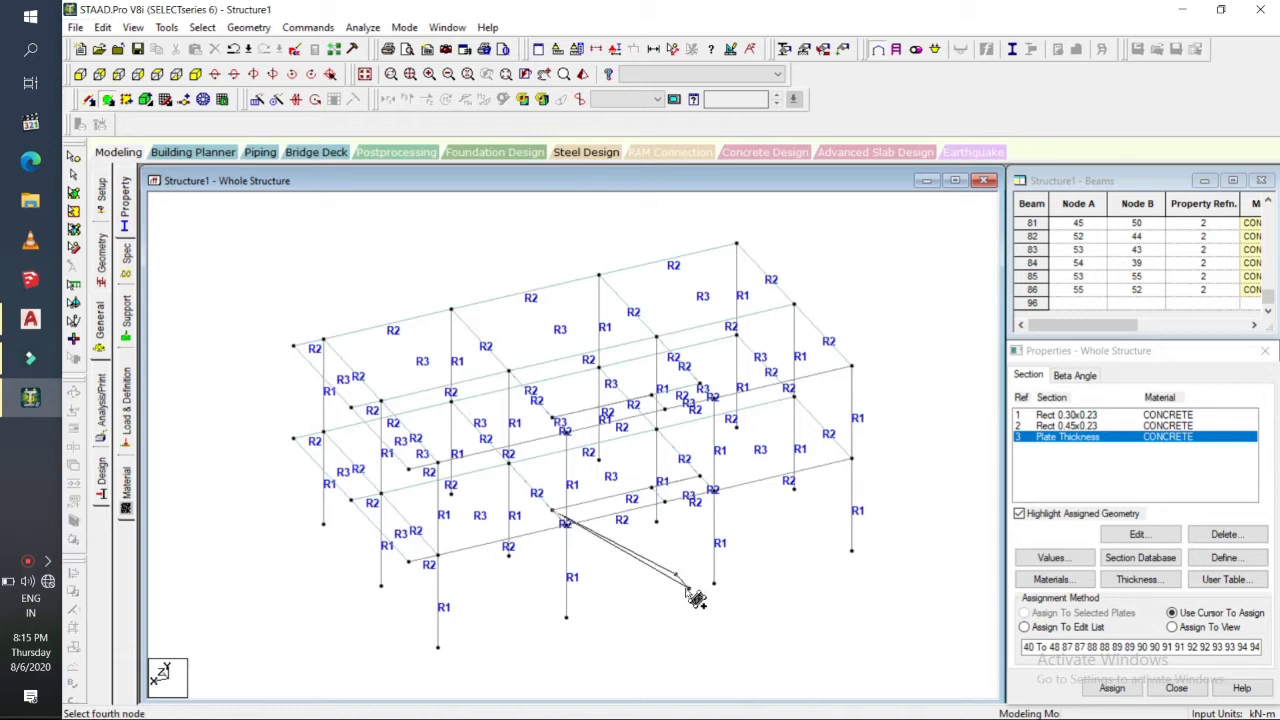
click(569, 526)
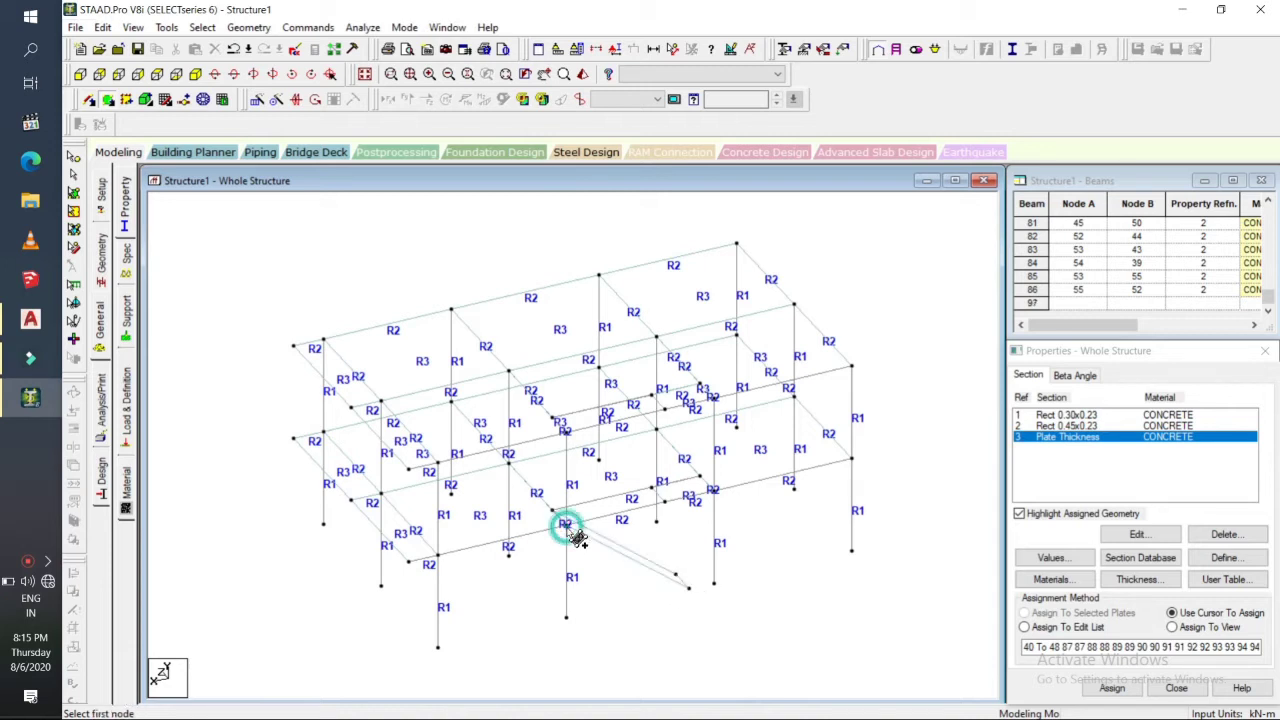
Add a second four-noded sloping plate from the upper floor beside the opening down to the first-floor nodes across the opening.
click(562, 427)
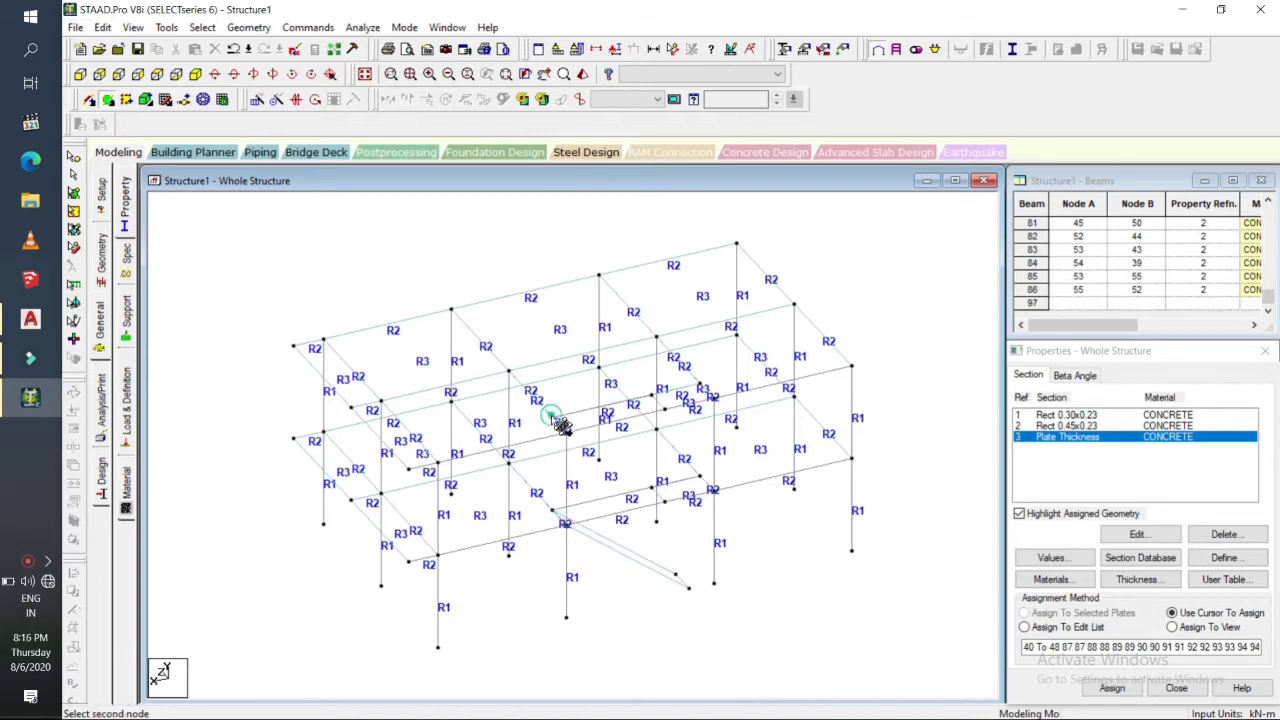
click(660, 500)
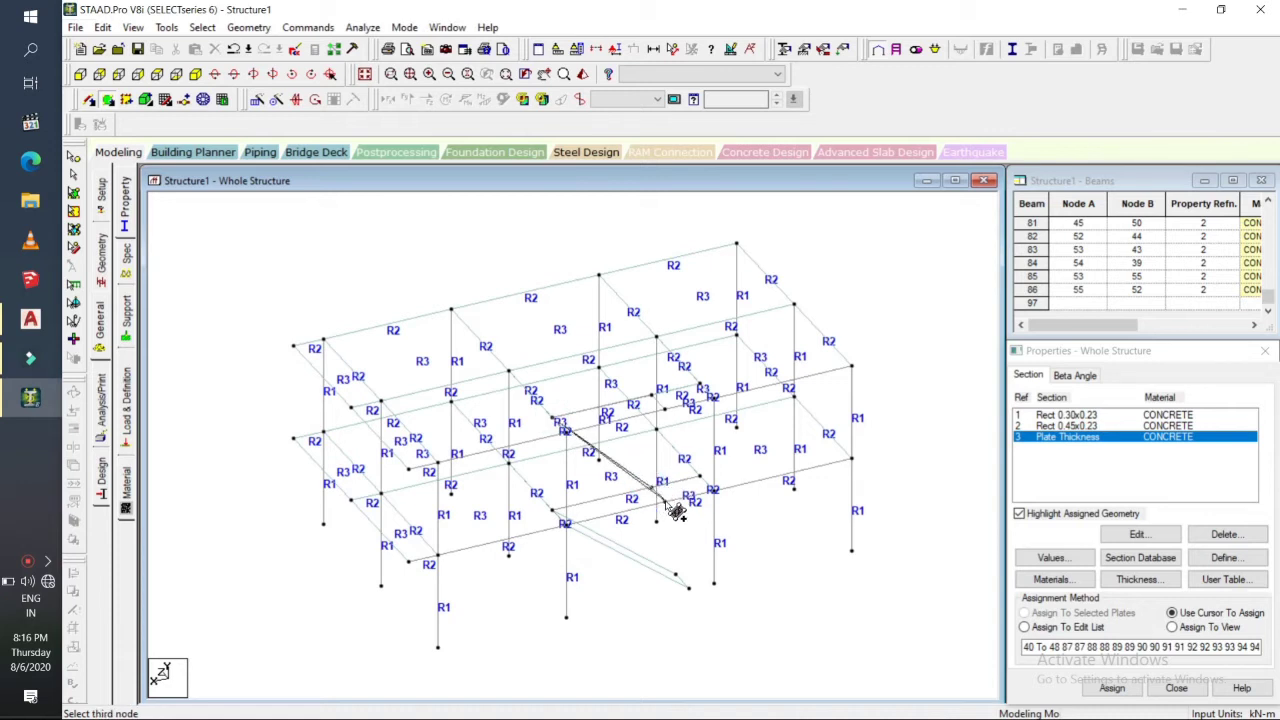
click(666, 502)
click(563, 431)
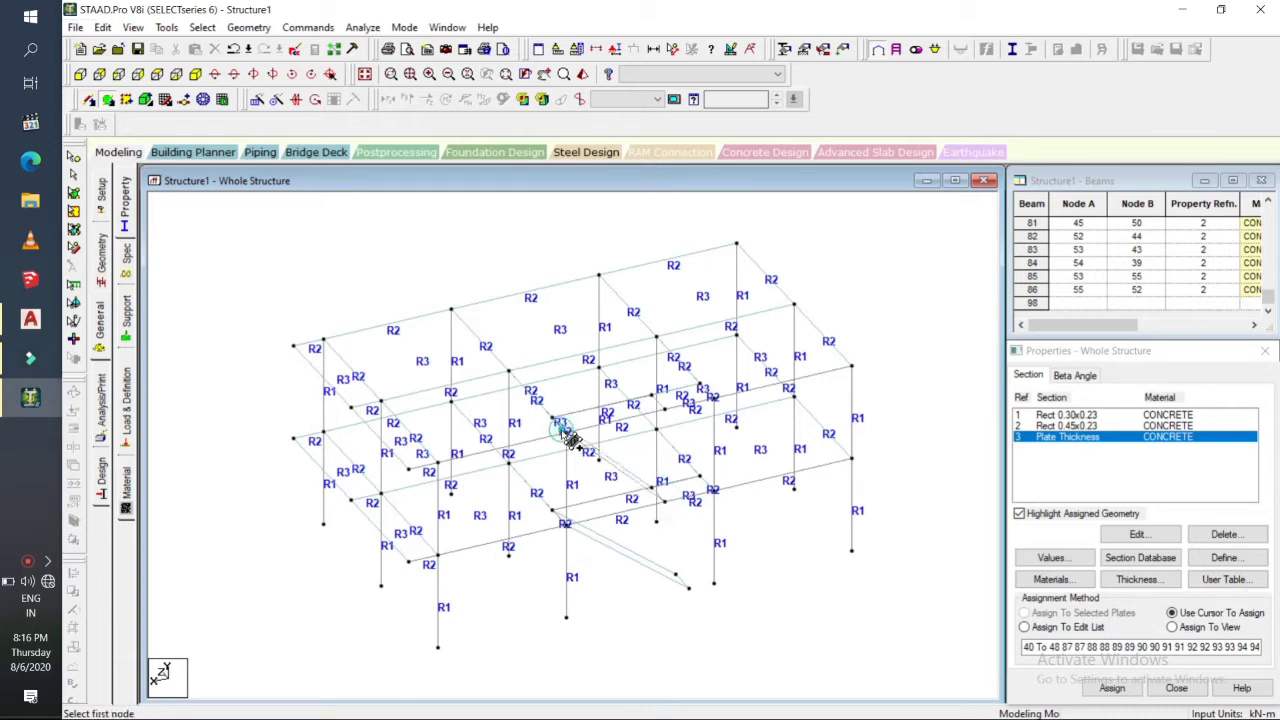
Assign the Plate Thickness property to all plates in the view, including the two sloping plates.
click(1068, 440)
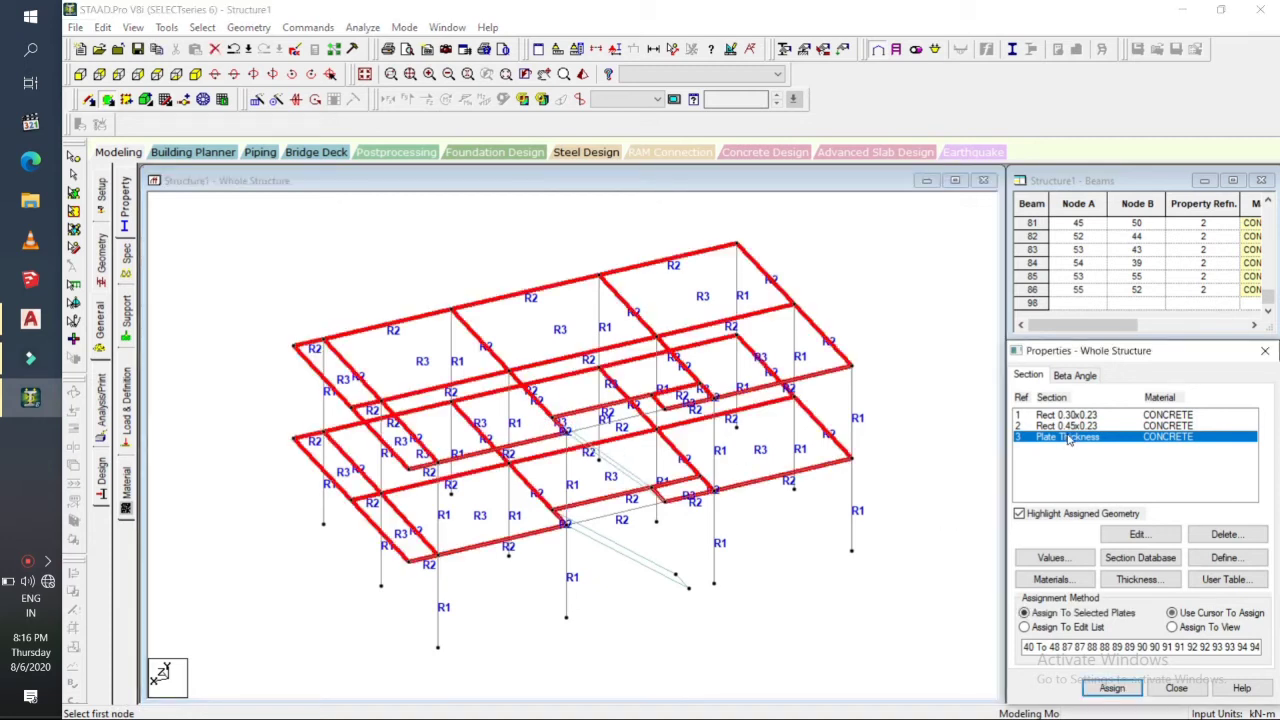
click(1172, 627)
click(1120, 689)
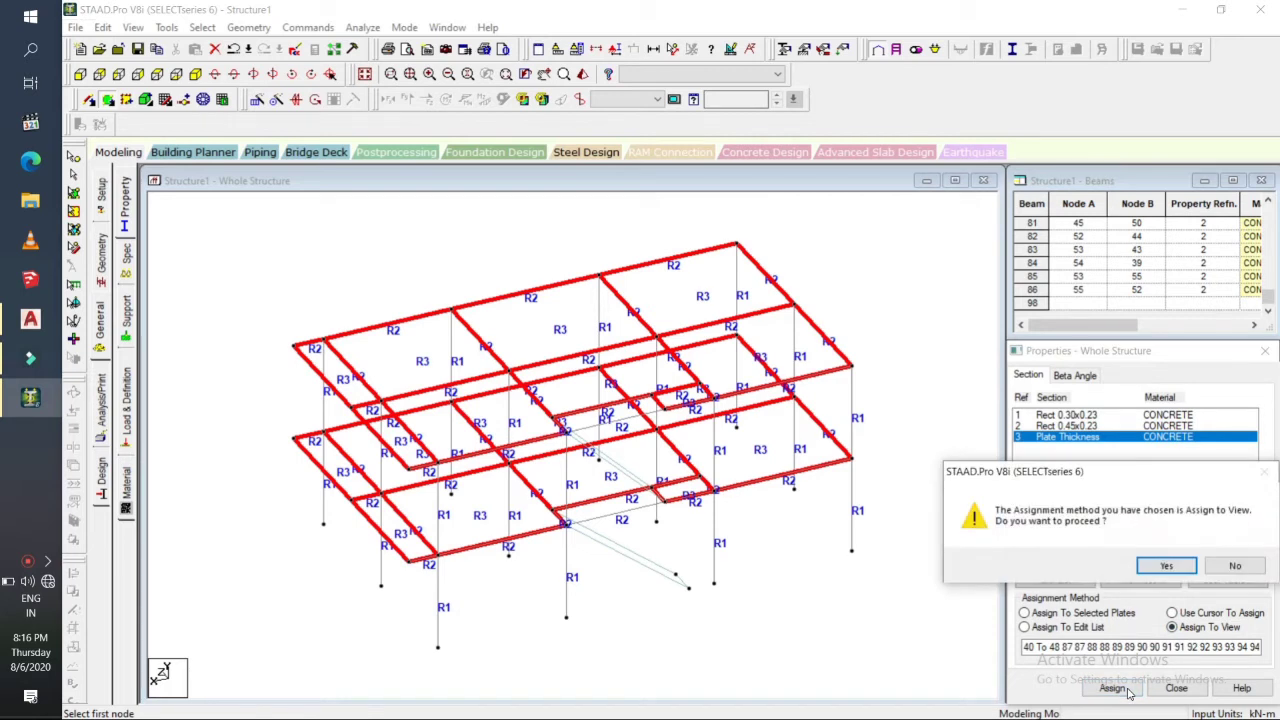
key(Return)
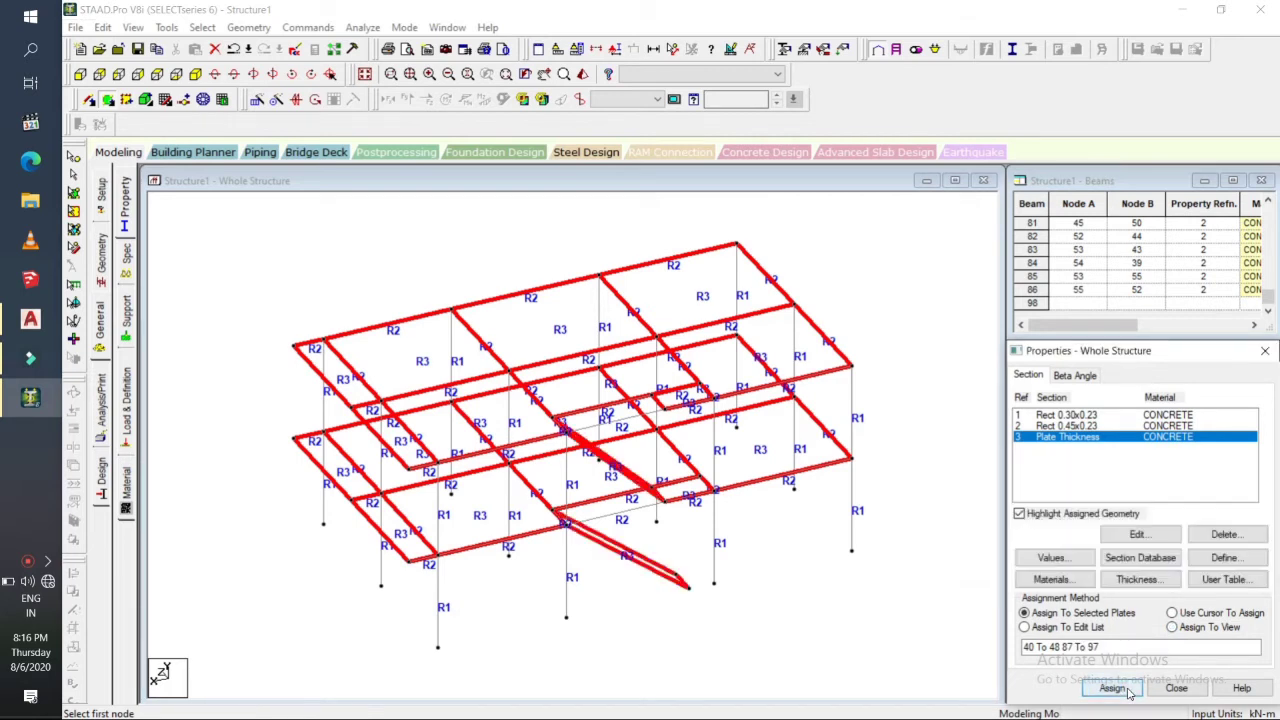
click(854, 597)
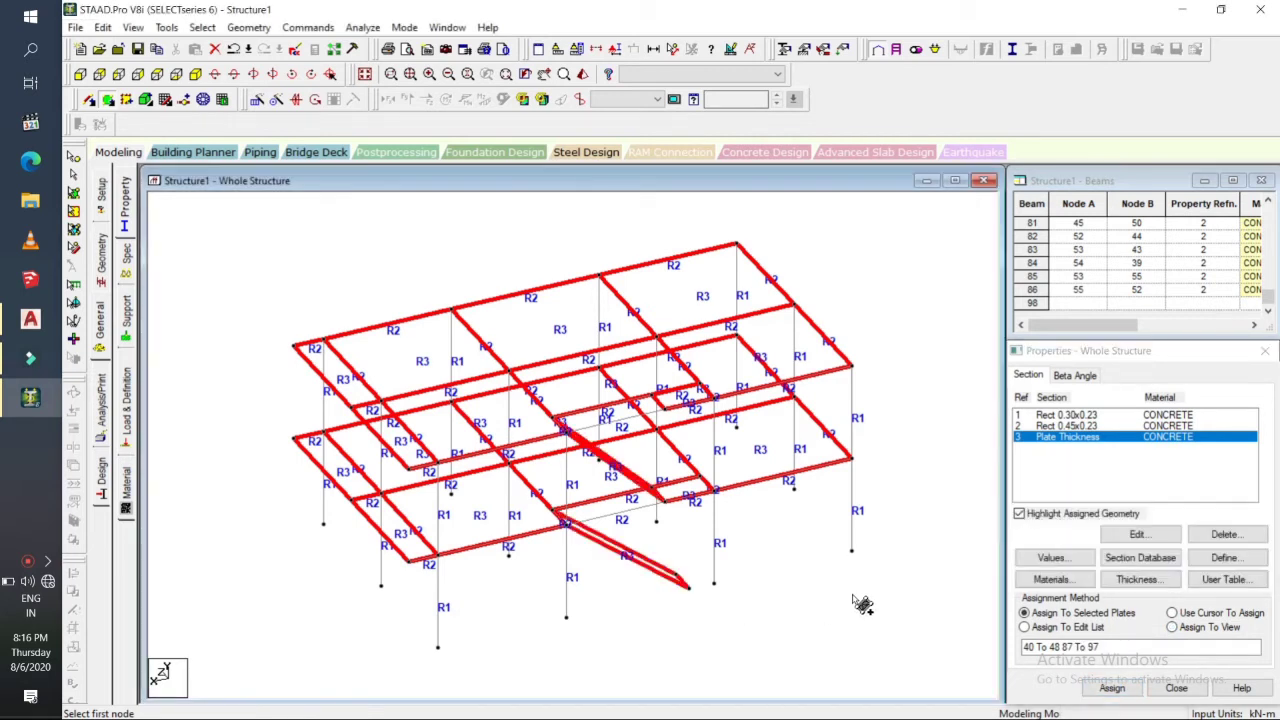
Examine the 3D rendering of the highlighted plates, and of the whole structure with its sloping plates from several sides.
click(583, 77)
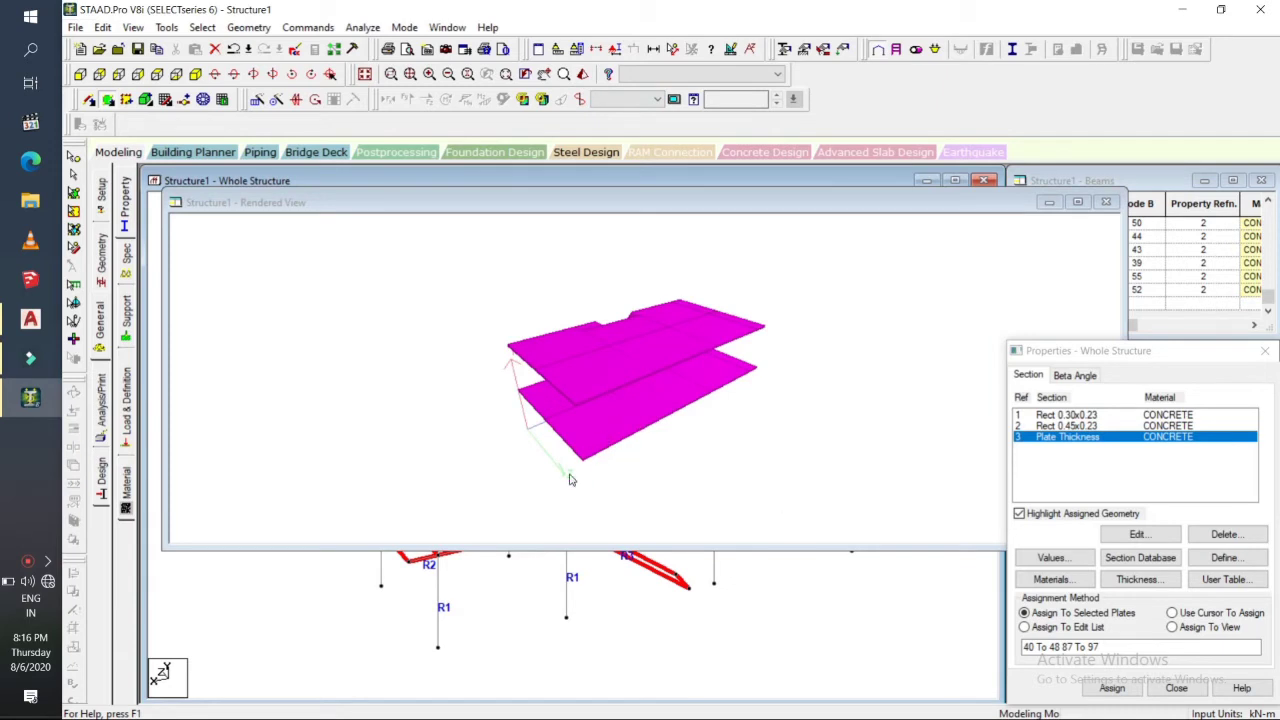
click(1106, 202)
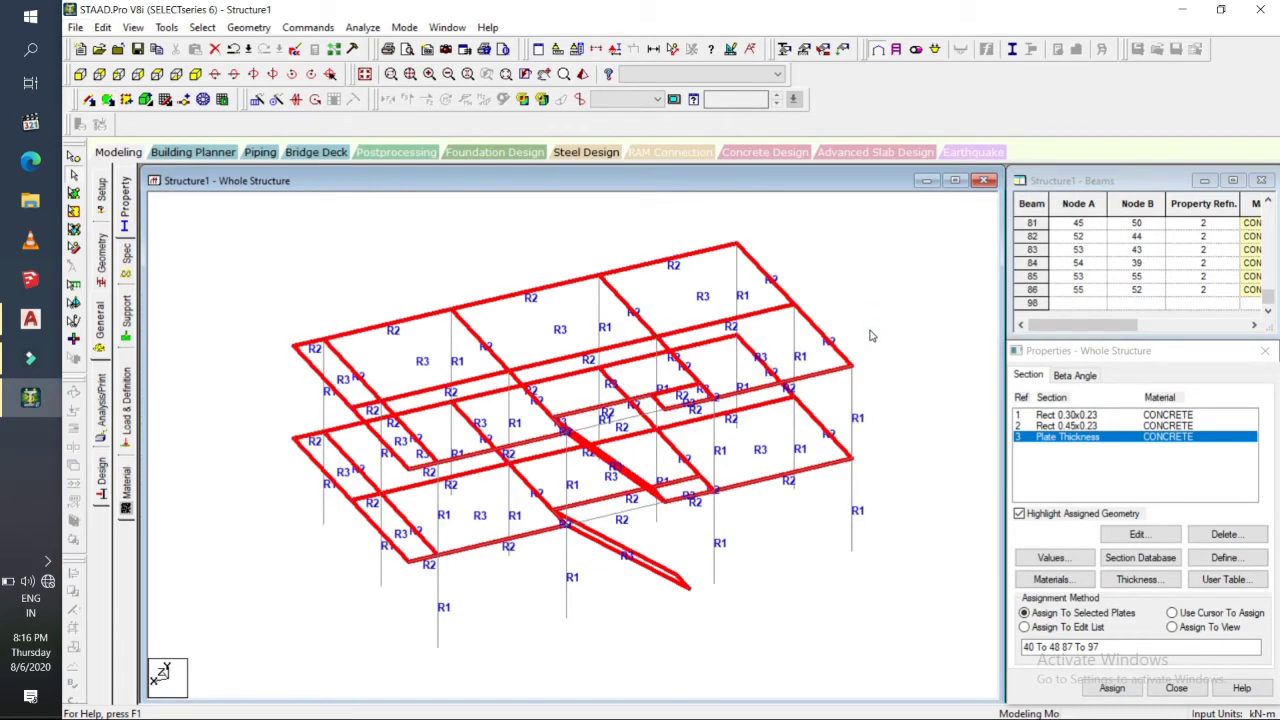
click(870, 336)
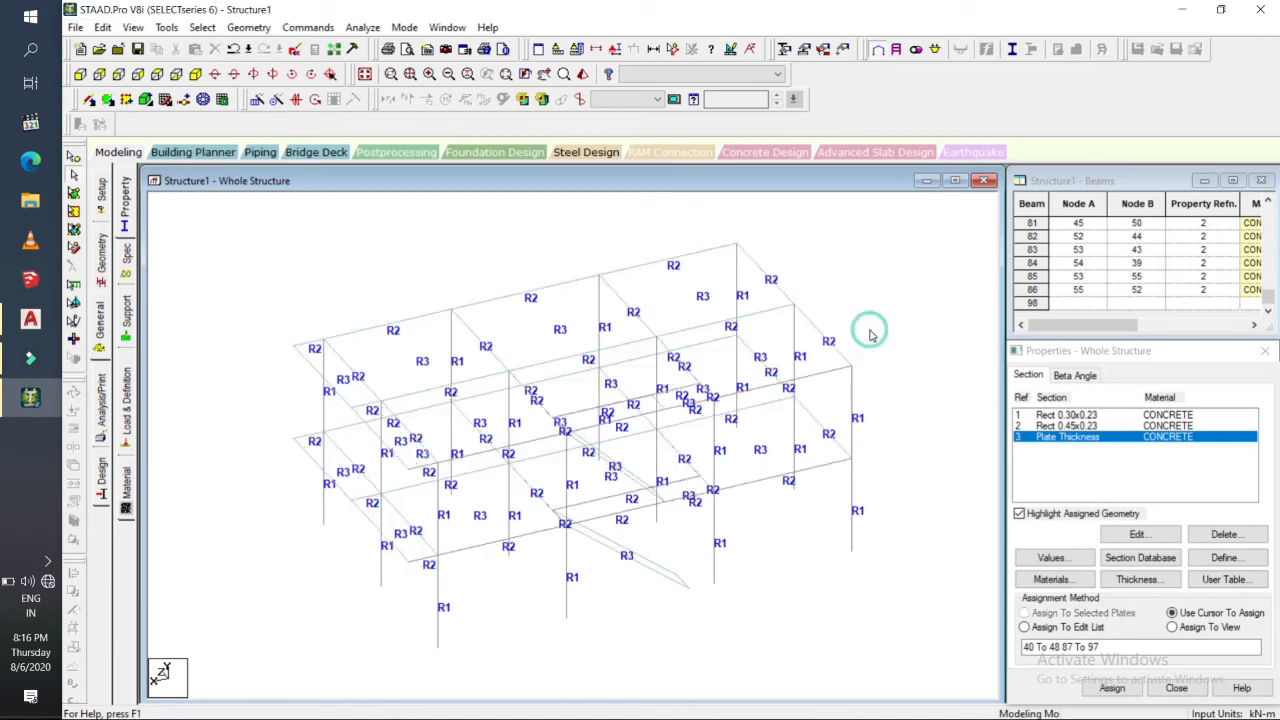
click(580, 77)
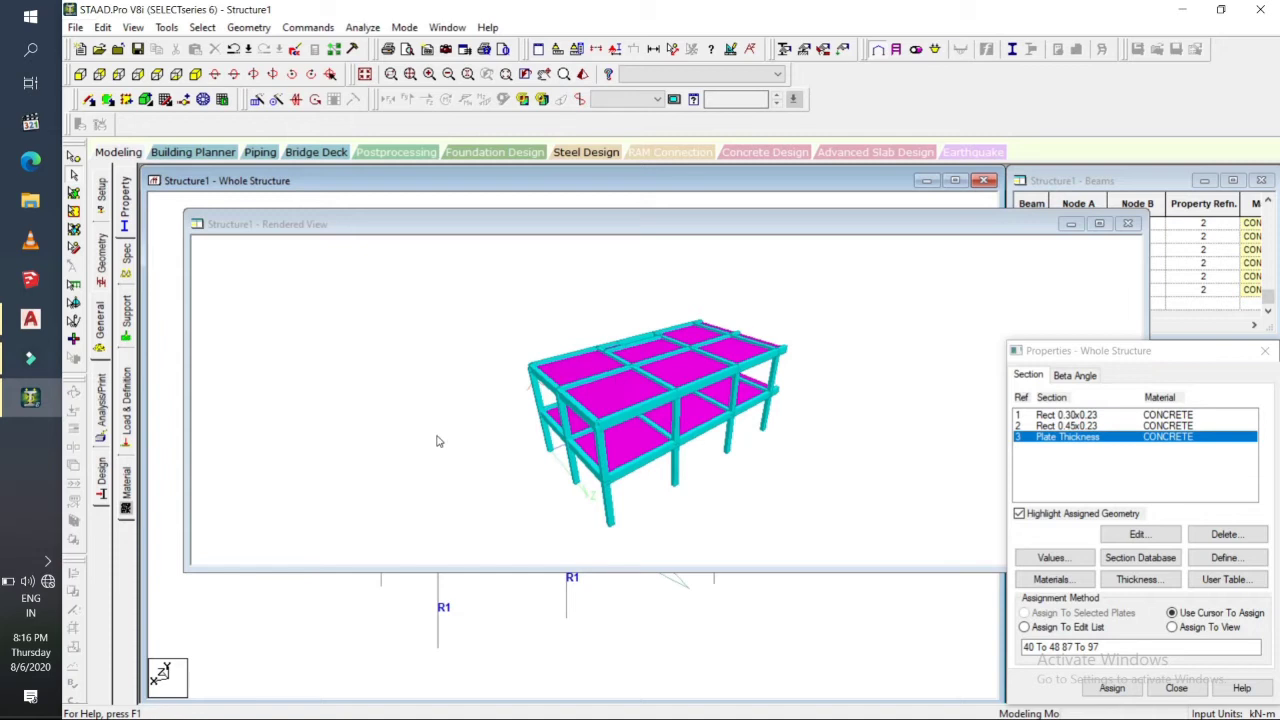
drag(436, 441, 879, 442)
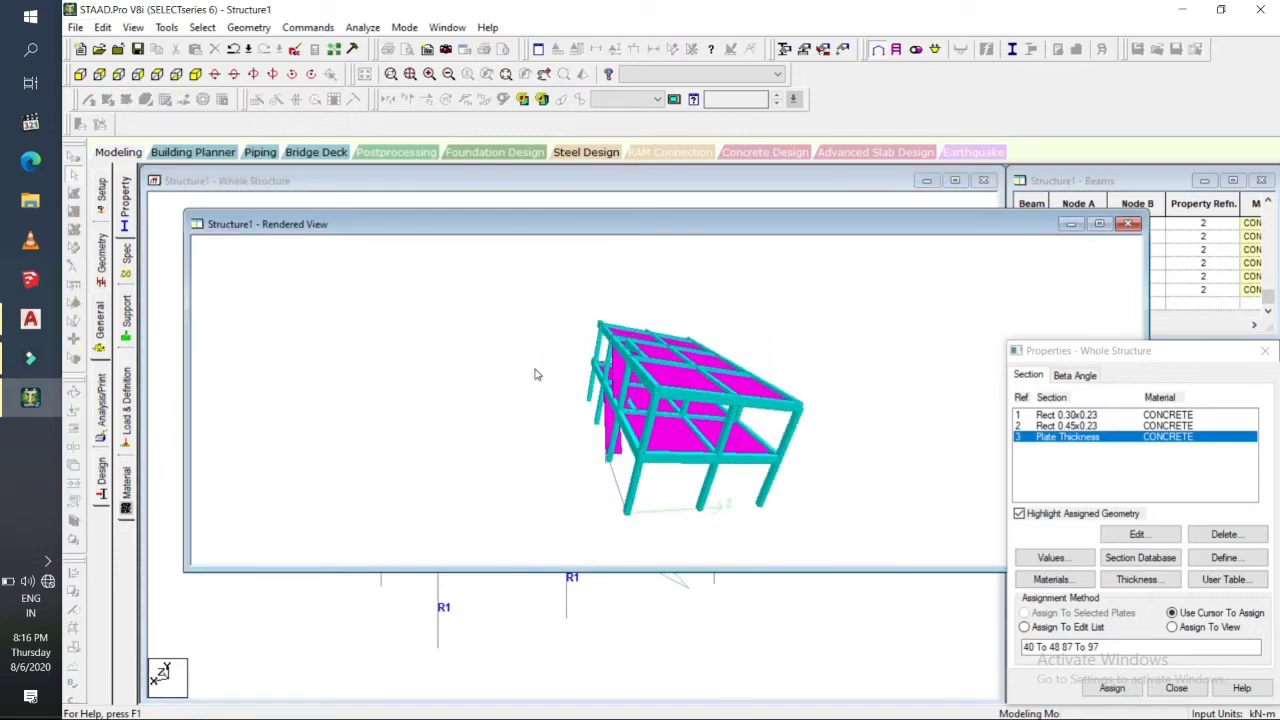
drag(535, 375, 779, 345)
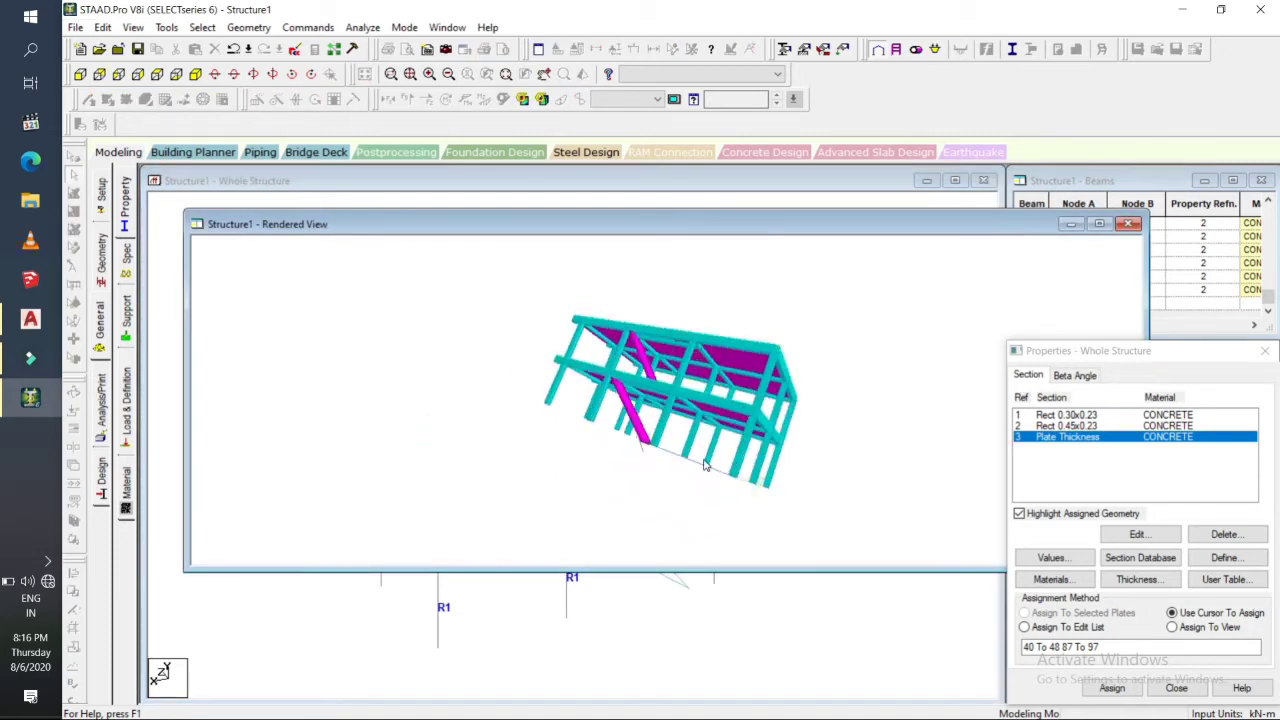
drag(705, 465, 475, 320)
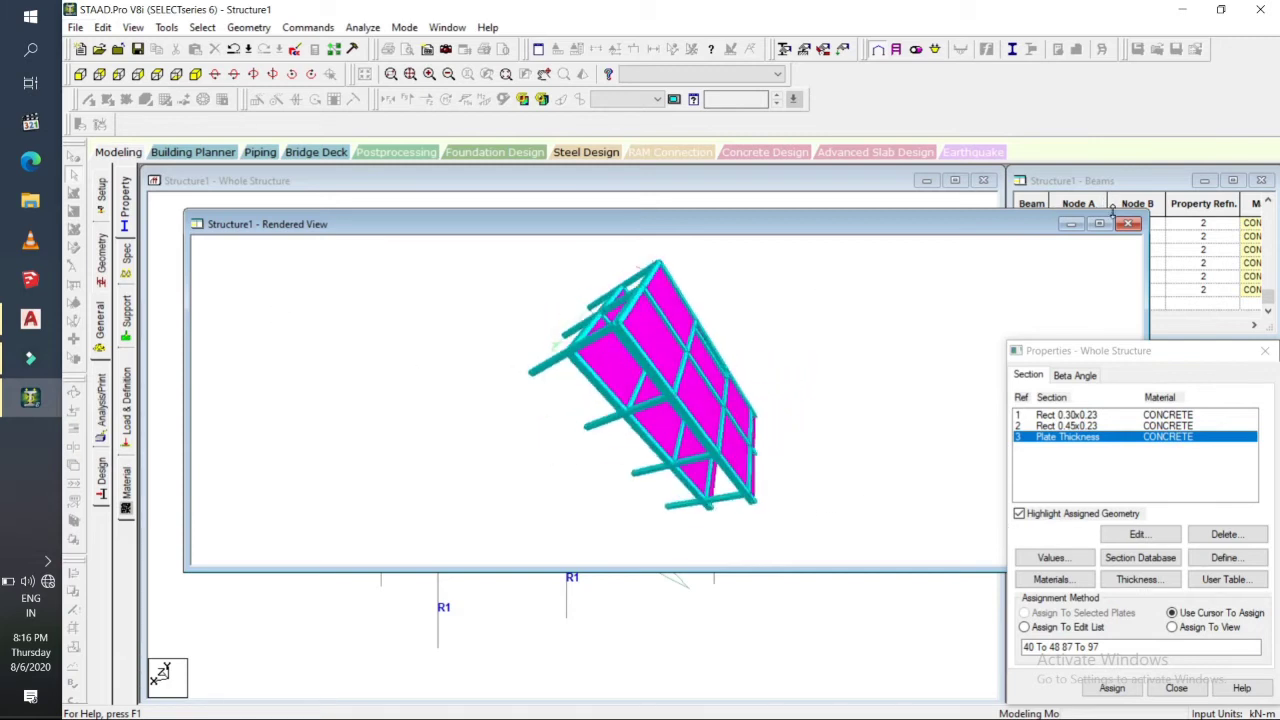
drag(886, 534, 901, 404)
drag(676, 500, 931, 551)
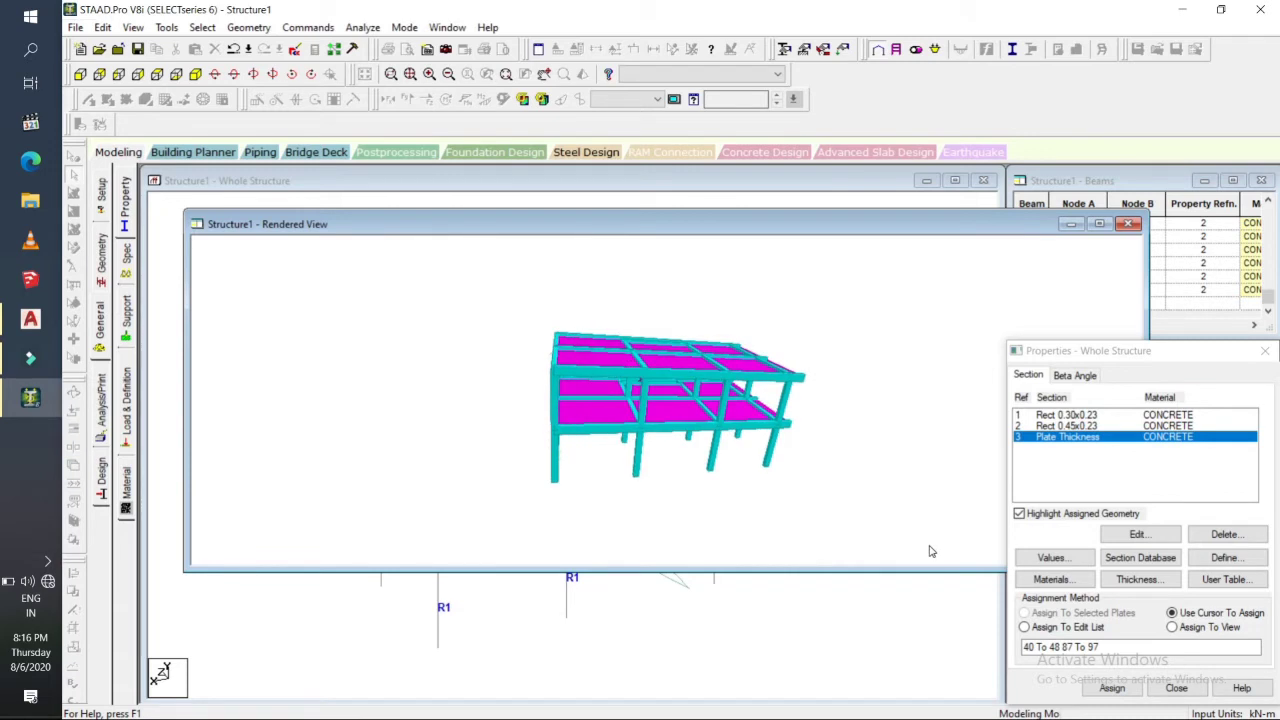
click(1127, 224)
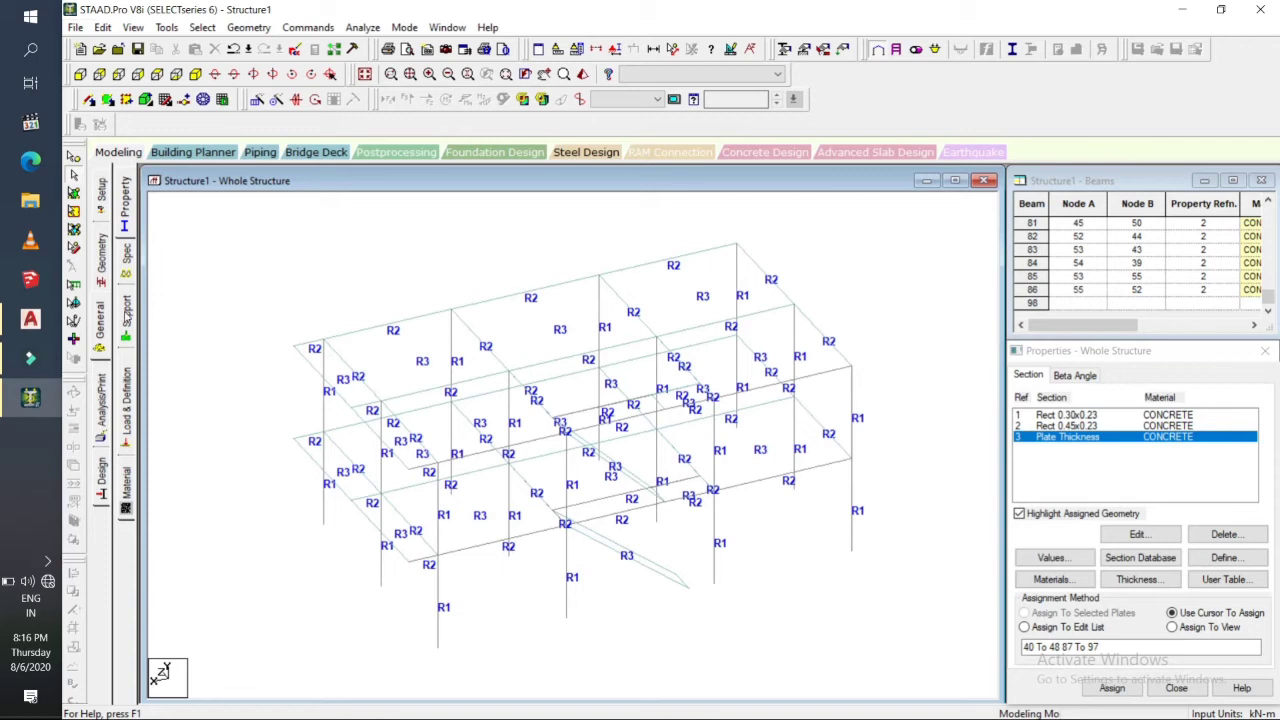
Create a fixed support on the support page.
click(127, 314)
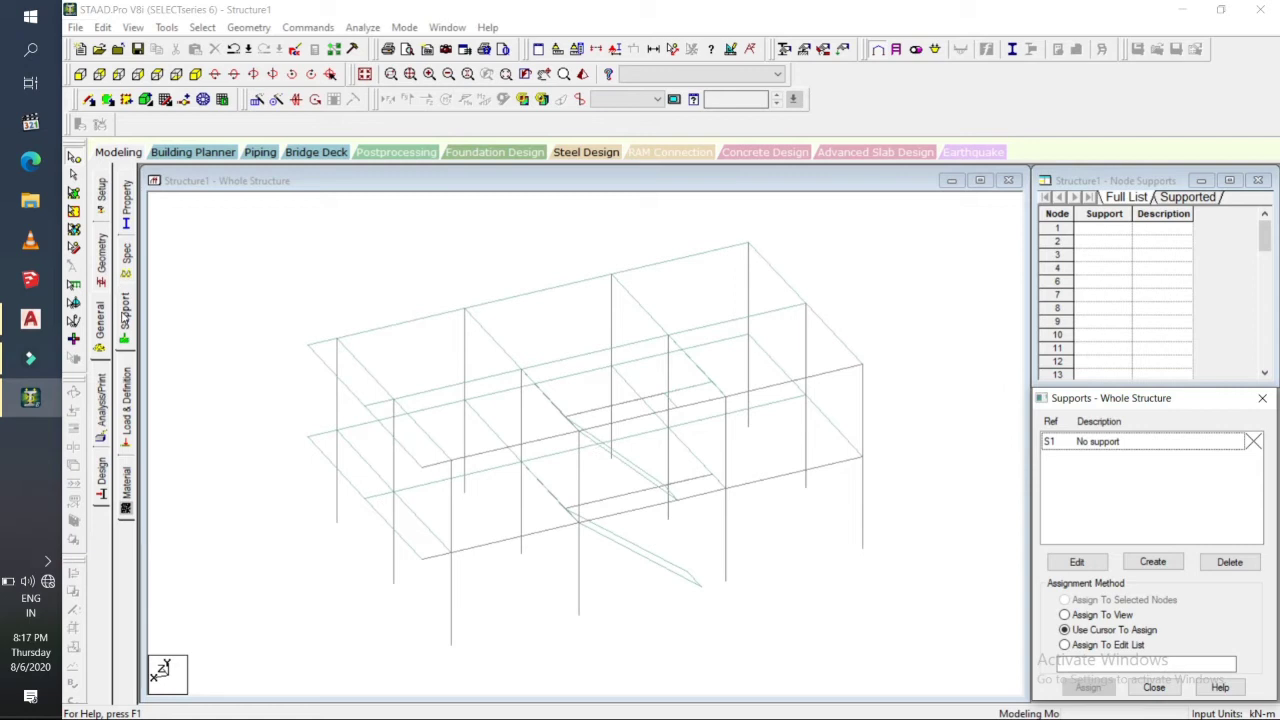
click(125, 315)
click(1152, 561)
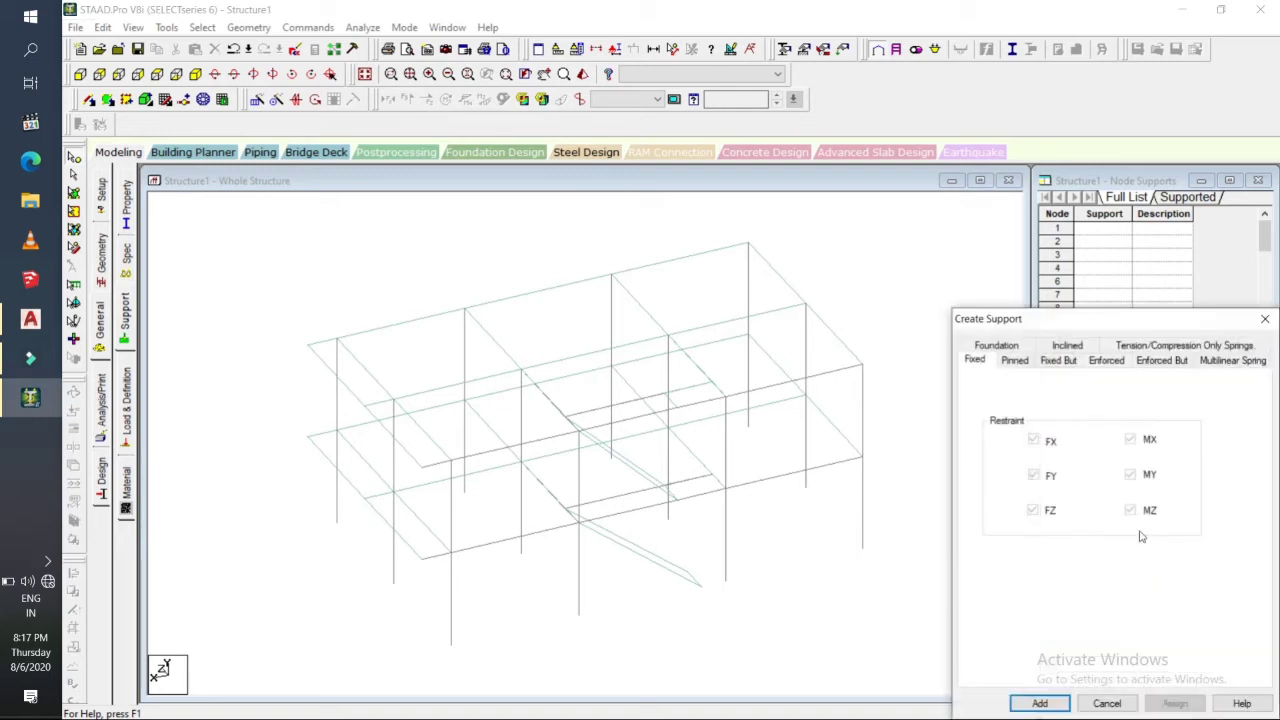
click(1040, 703)
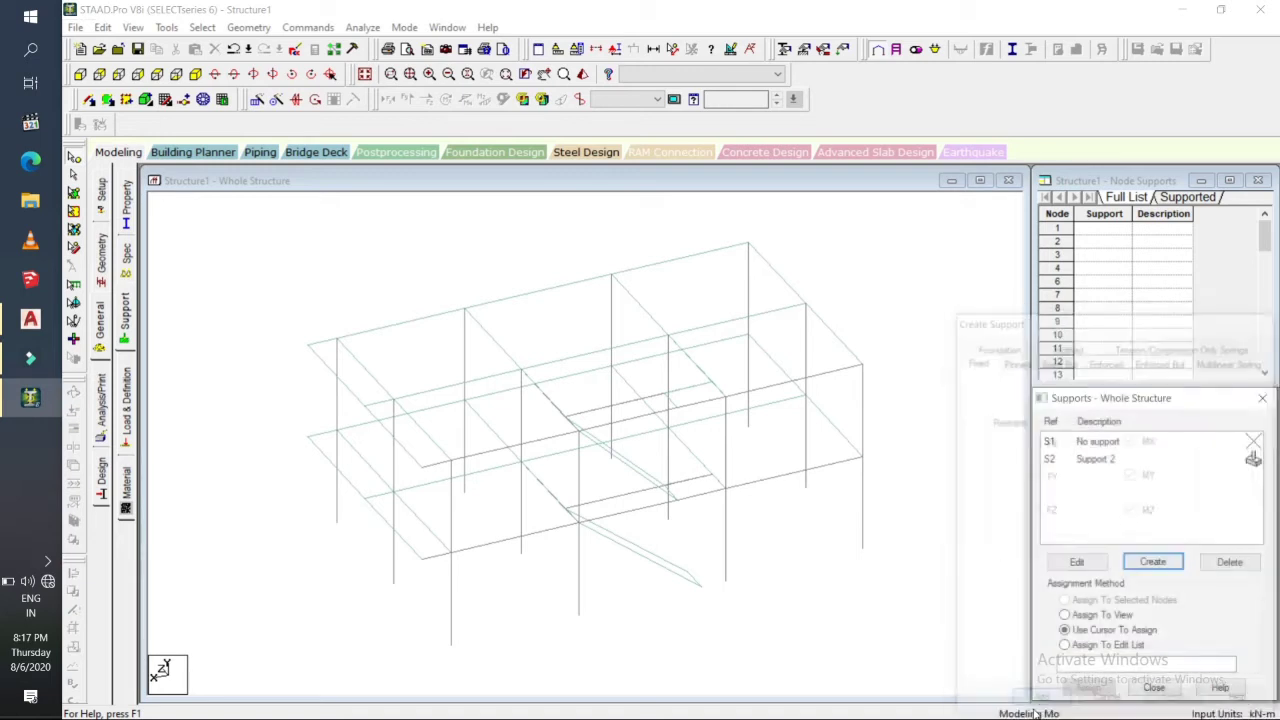
Assign Support 2 to all ground-level nodes selected in the front view and return to the isometric view.
click(1123, 462)
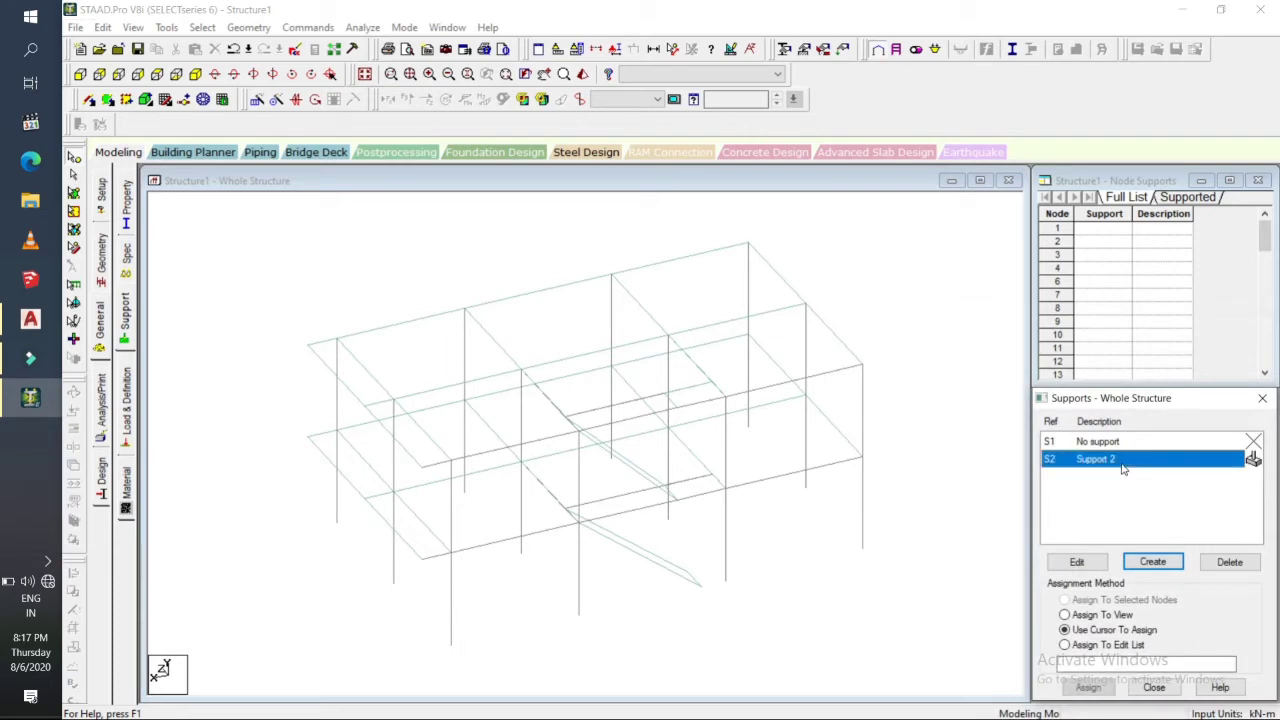
click(80, 76)
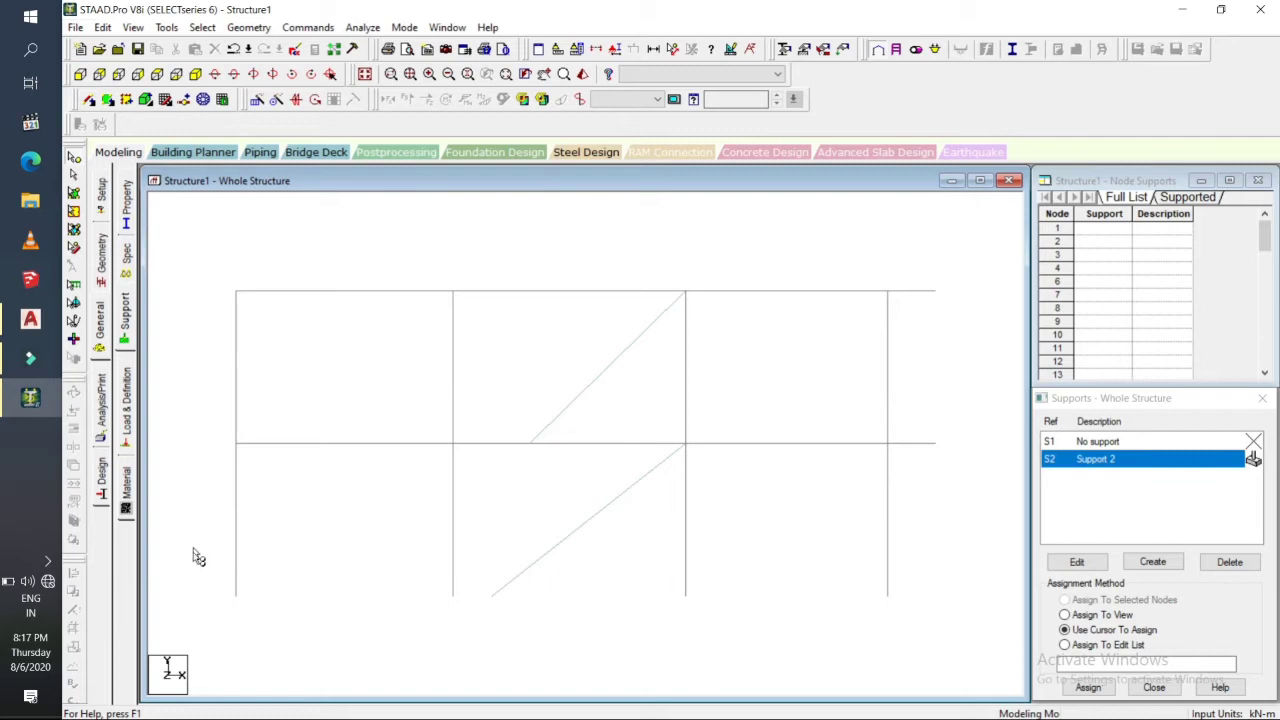
drag(194, 558, 928, 637)
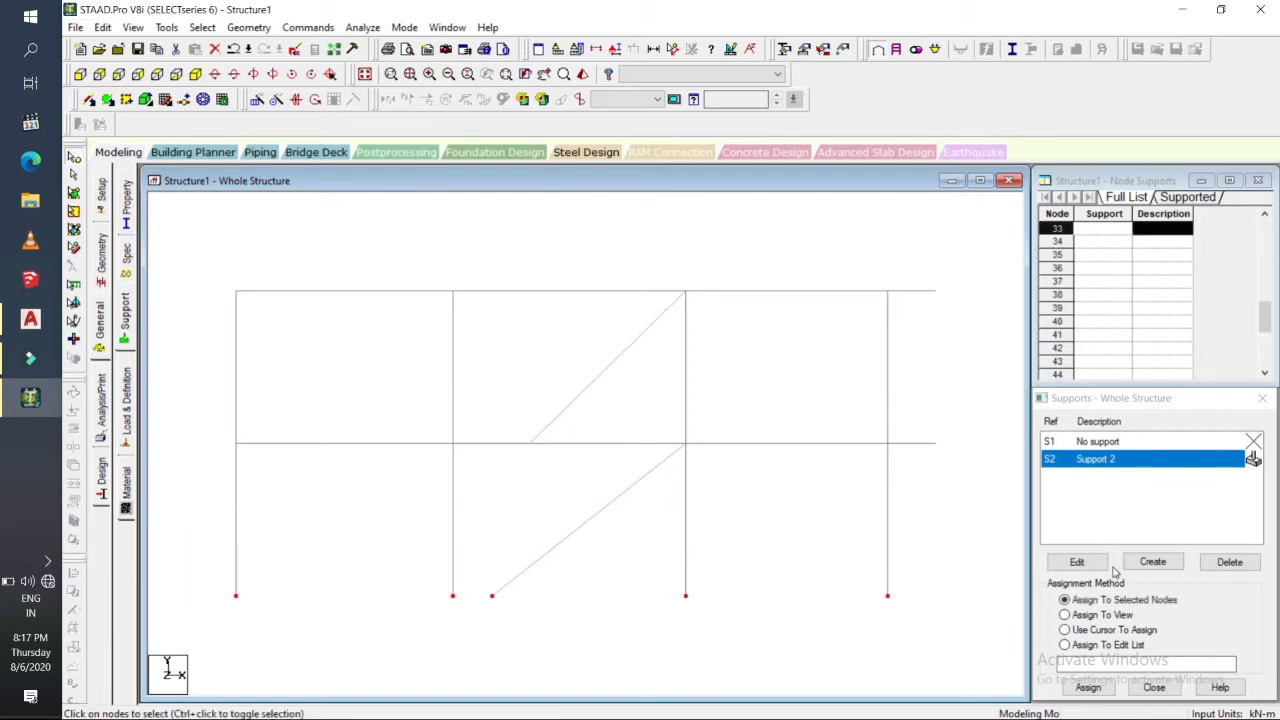
click(1090, 687)
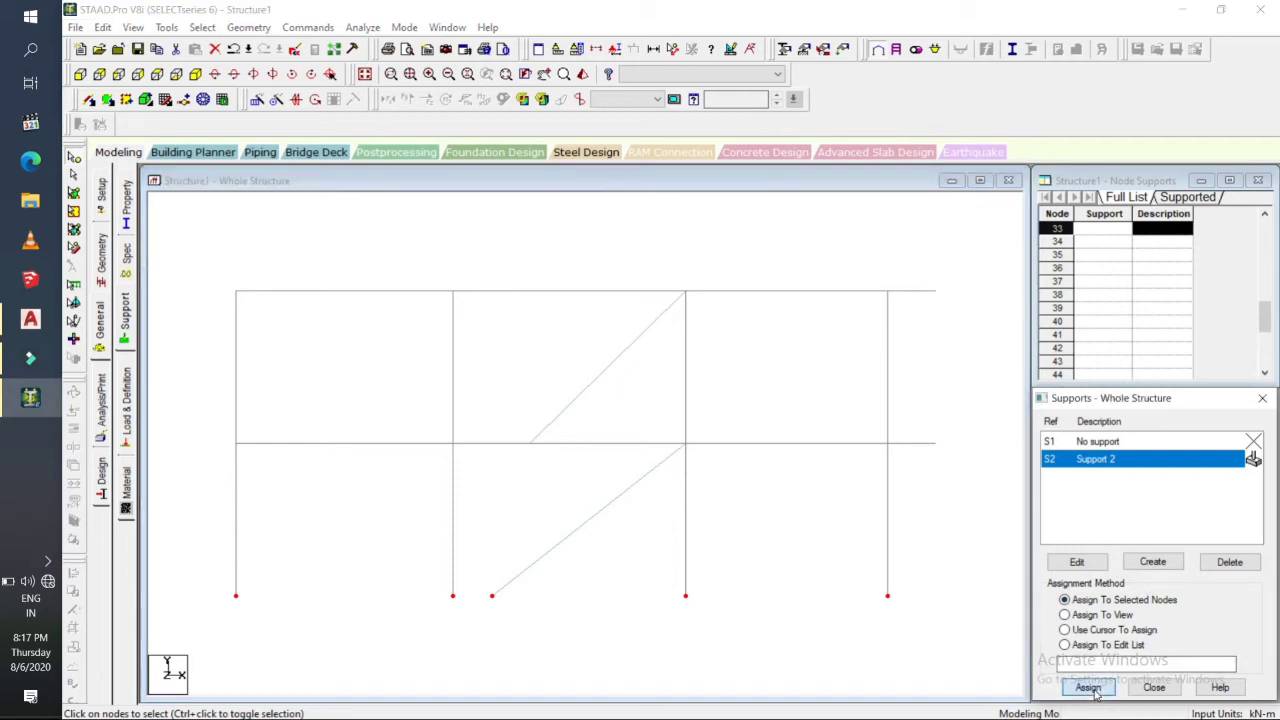
click(1165, 590)
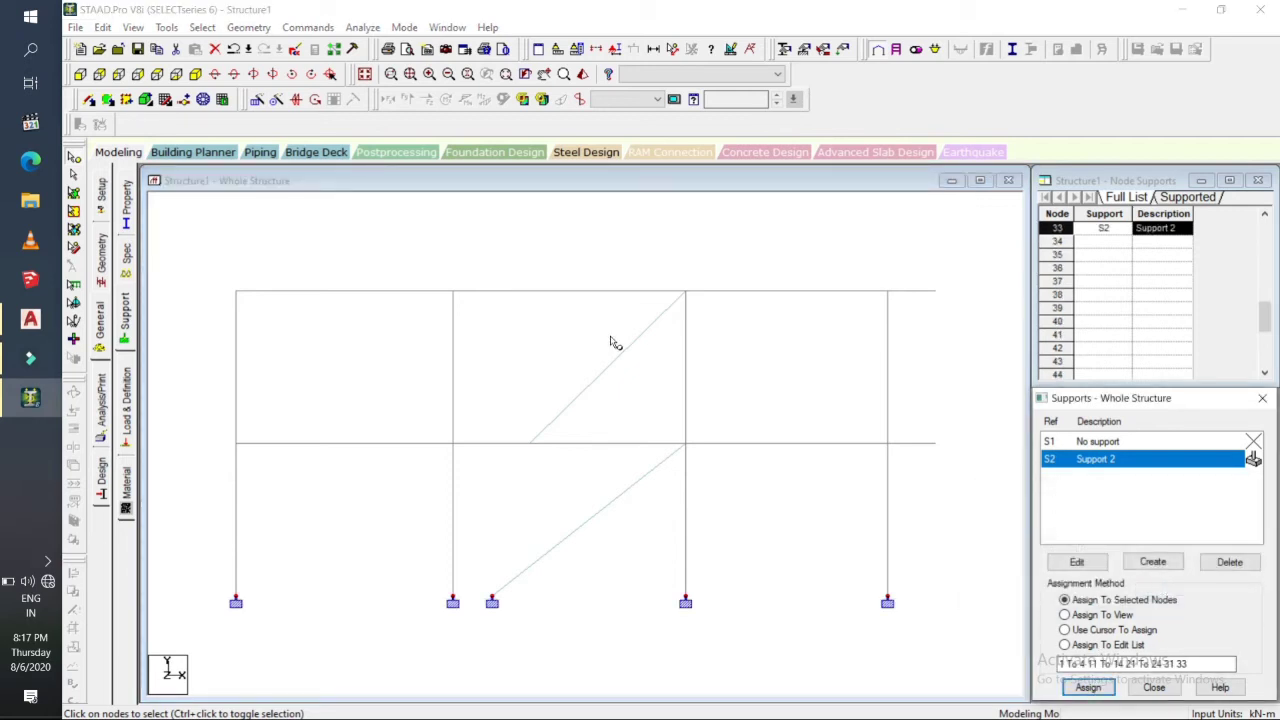
click(195, 74)
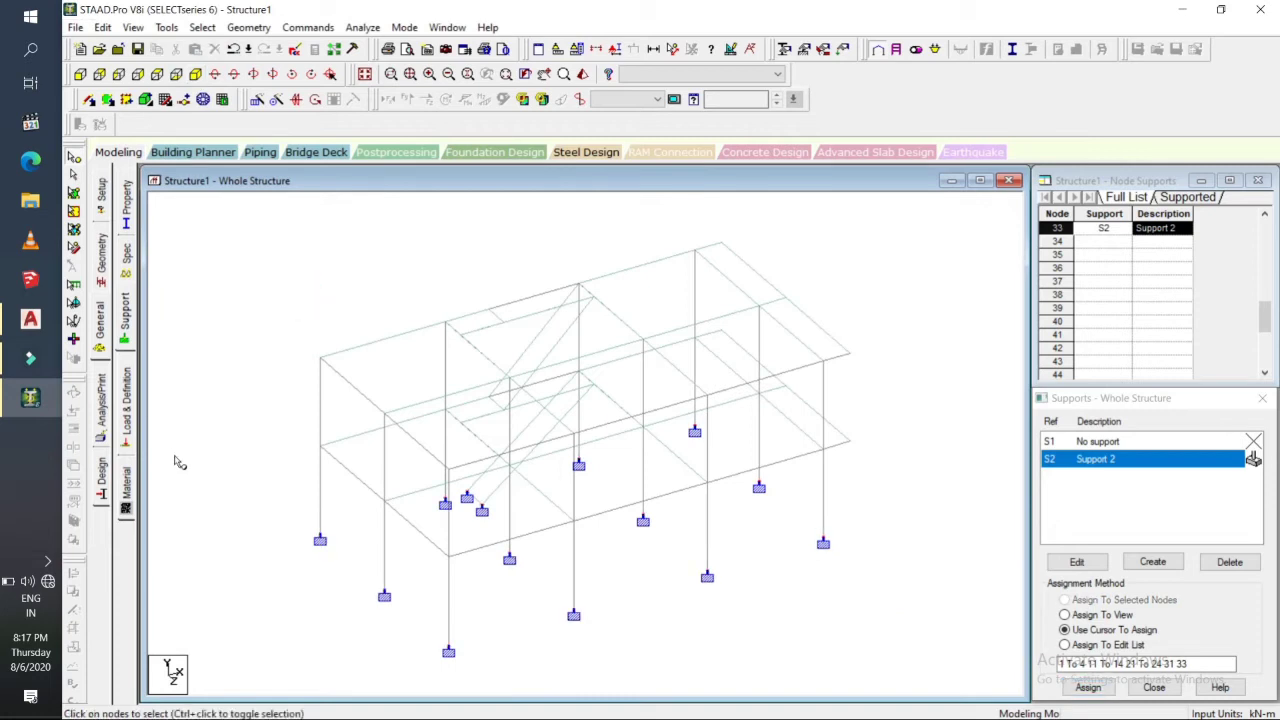
Add primary load case 1 on the Load & Definition page, with loading type Dead and the title DEAD LOAD.
click(127, 400)
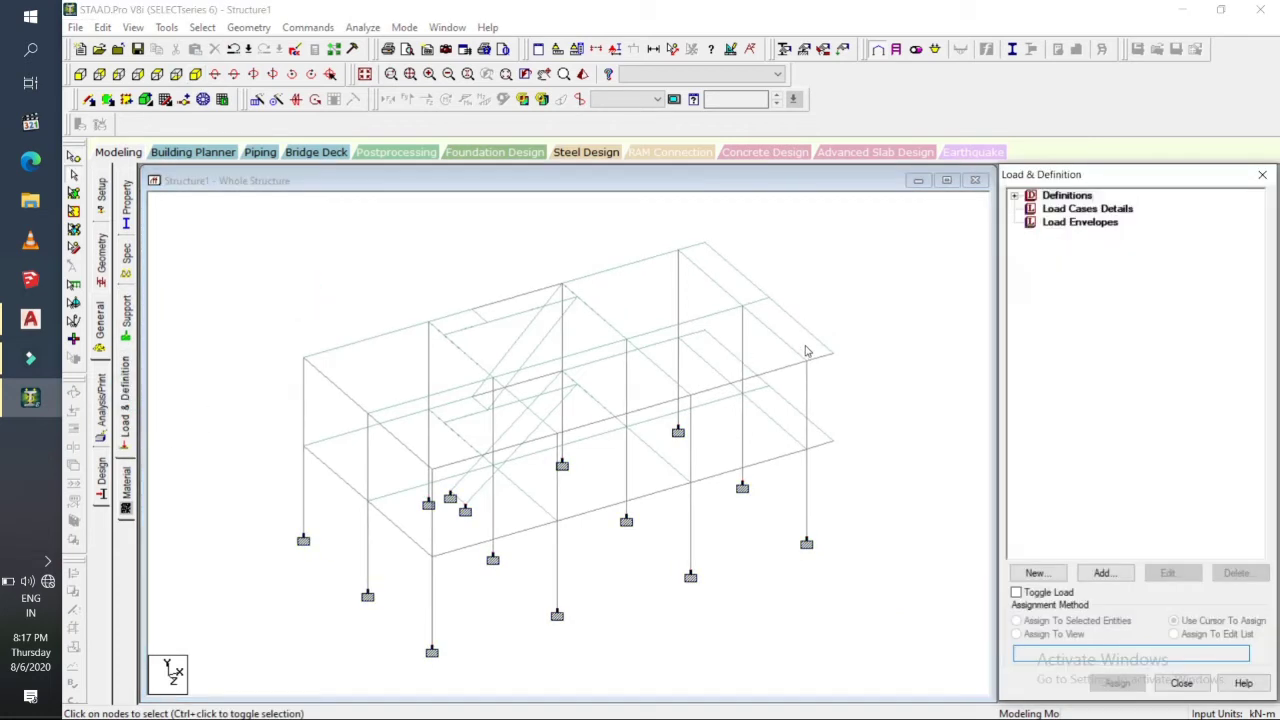
click(1015, 196)
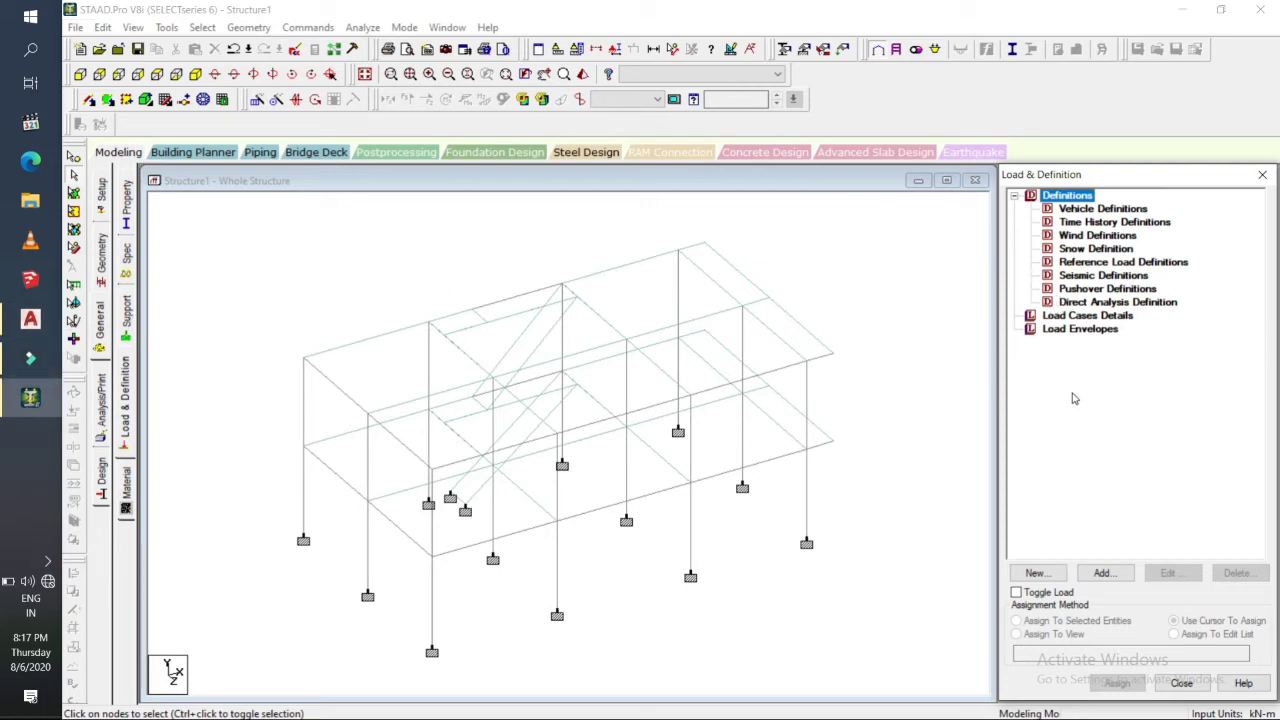
click(1014, 196)
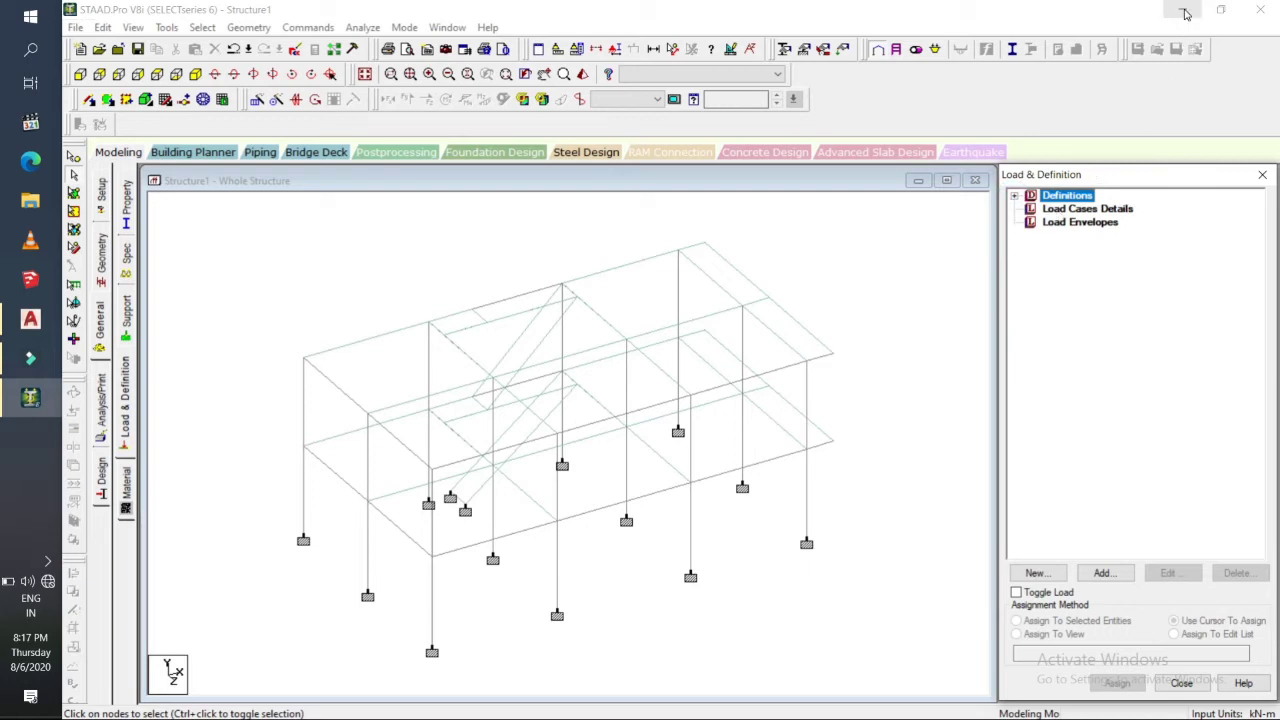
click(1096, 210)
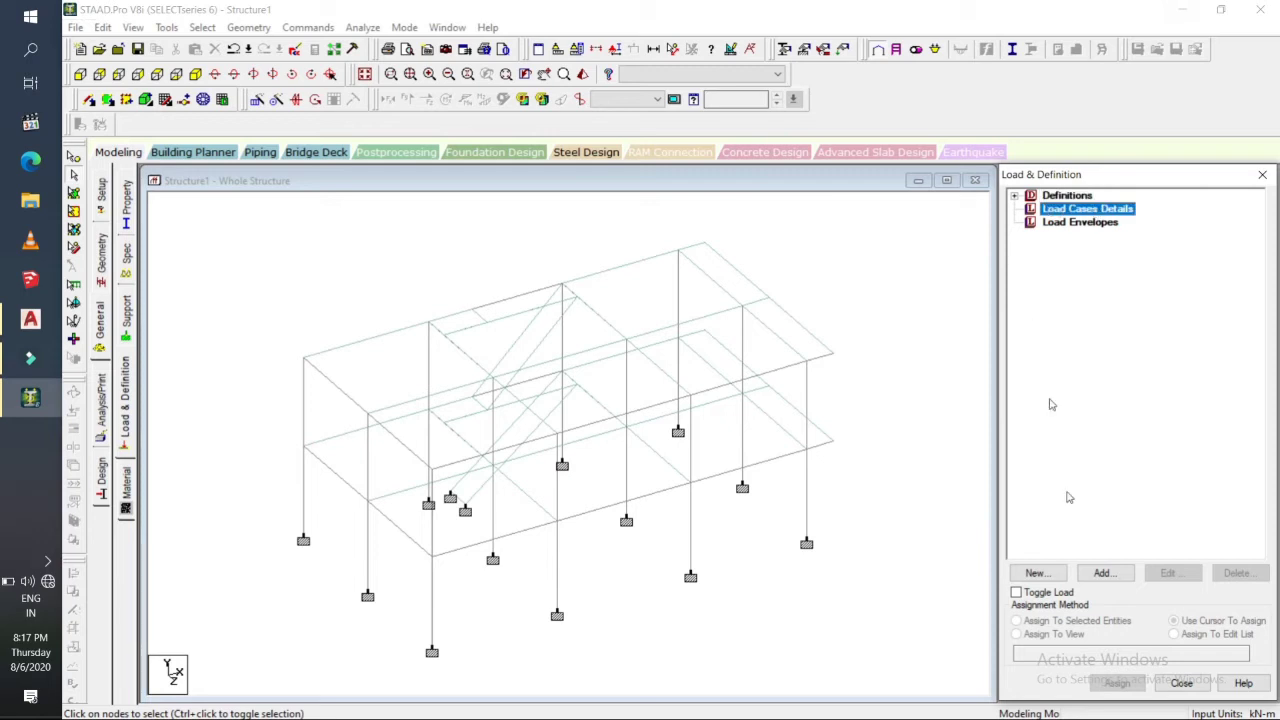
click(1104, 573)
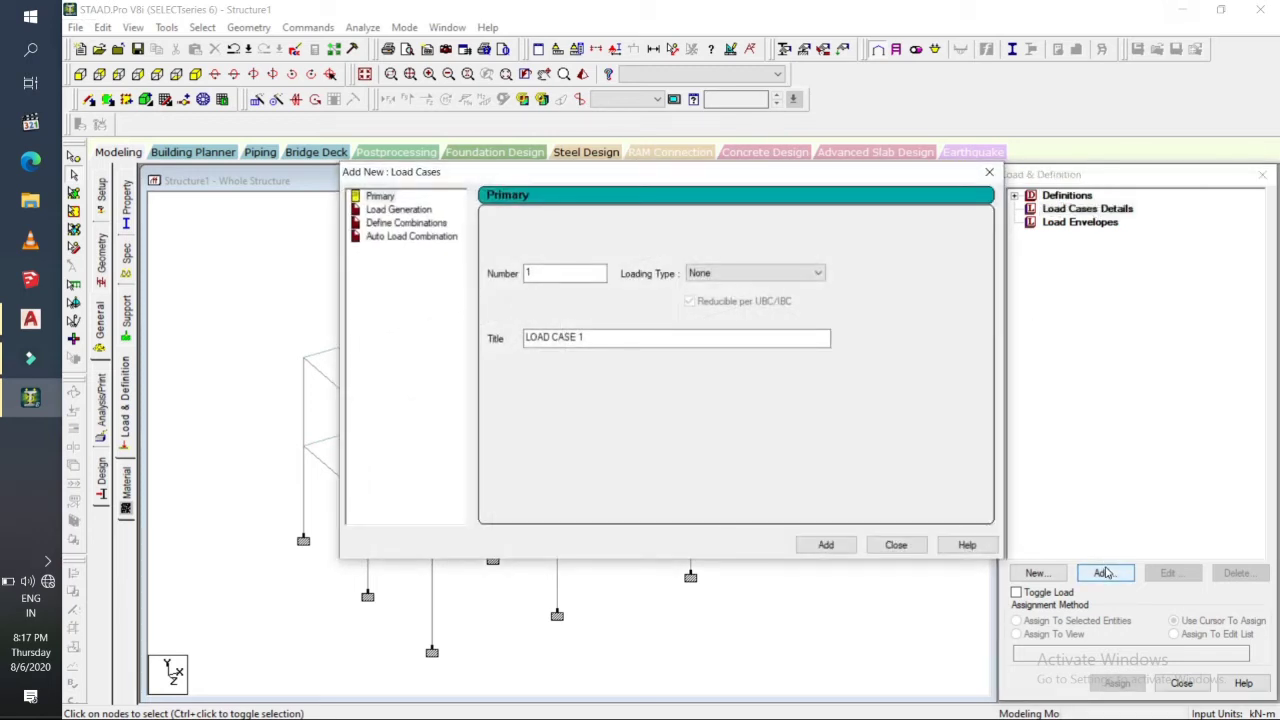
click(808, 276)
click(737, 288)
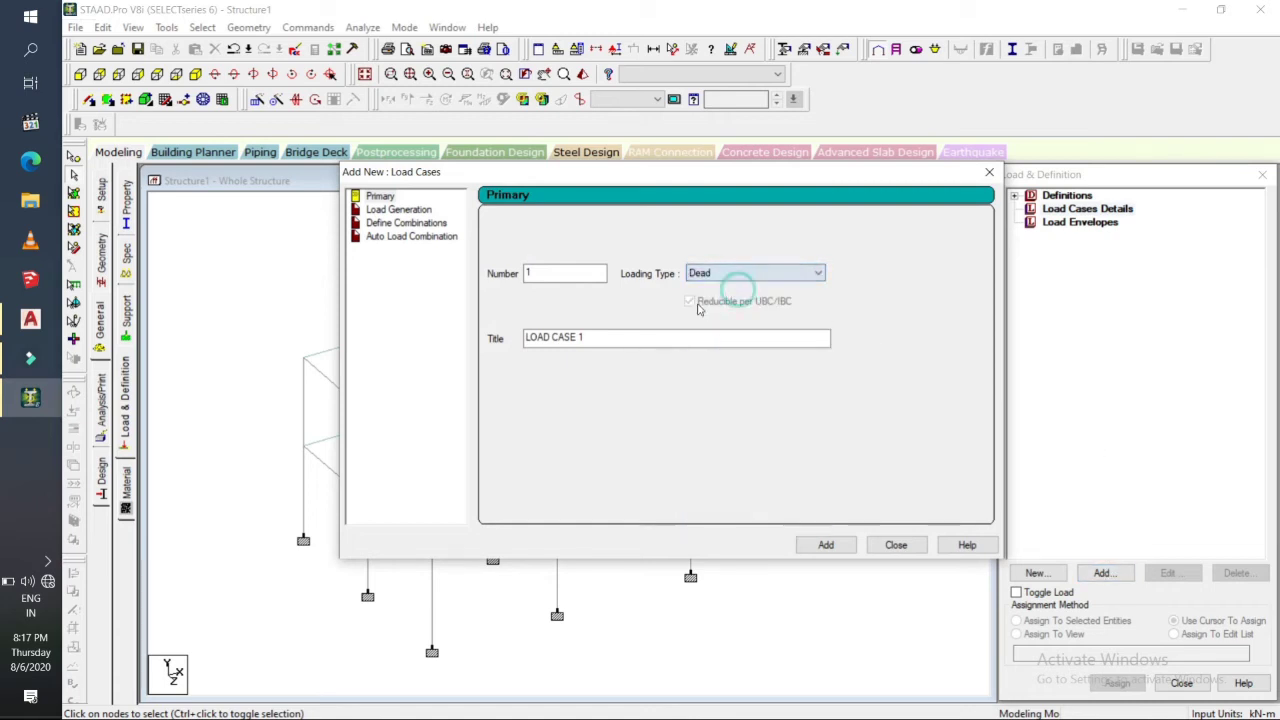
click(688, 341)
key(BackSpace)
key(BackSpace)
key(BackSpace)
key(BackSpace)
key(BackSpace)
key(BackSpace)
key(BackSpace)
key(BackSpace)
key(BackSpace)
key(BackSpace)
key(BackSpace)
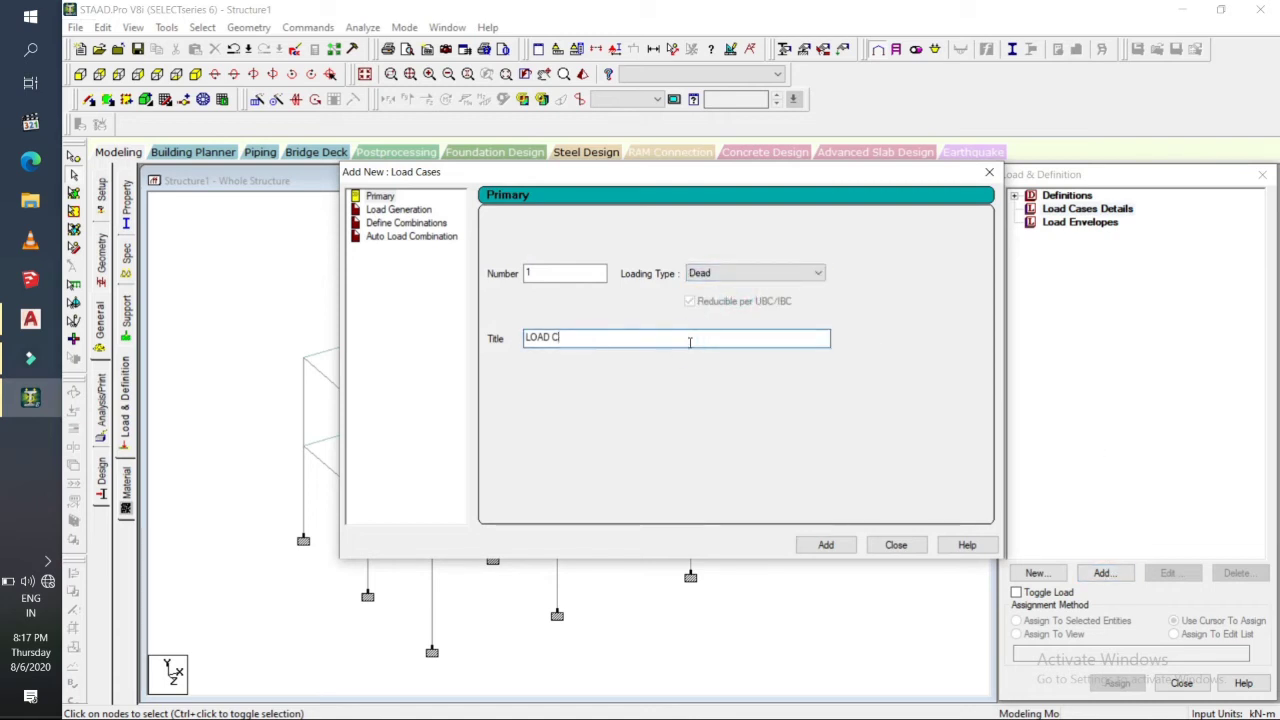
text(DE)
text(AD LOAD)
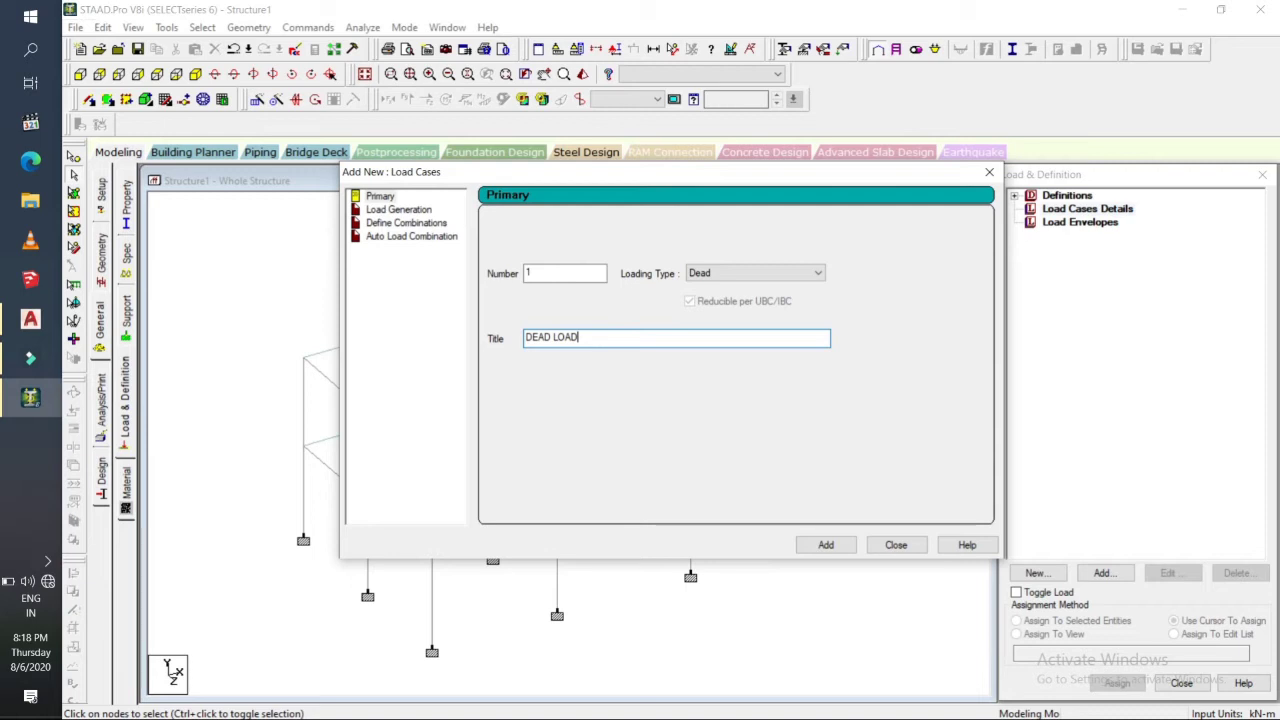
click(828, 545)
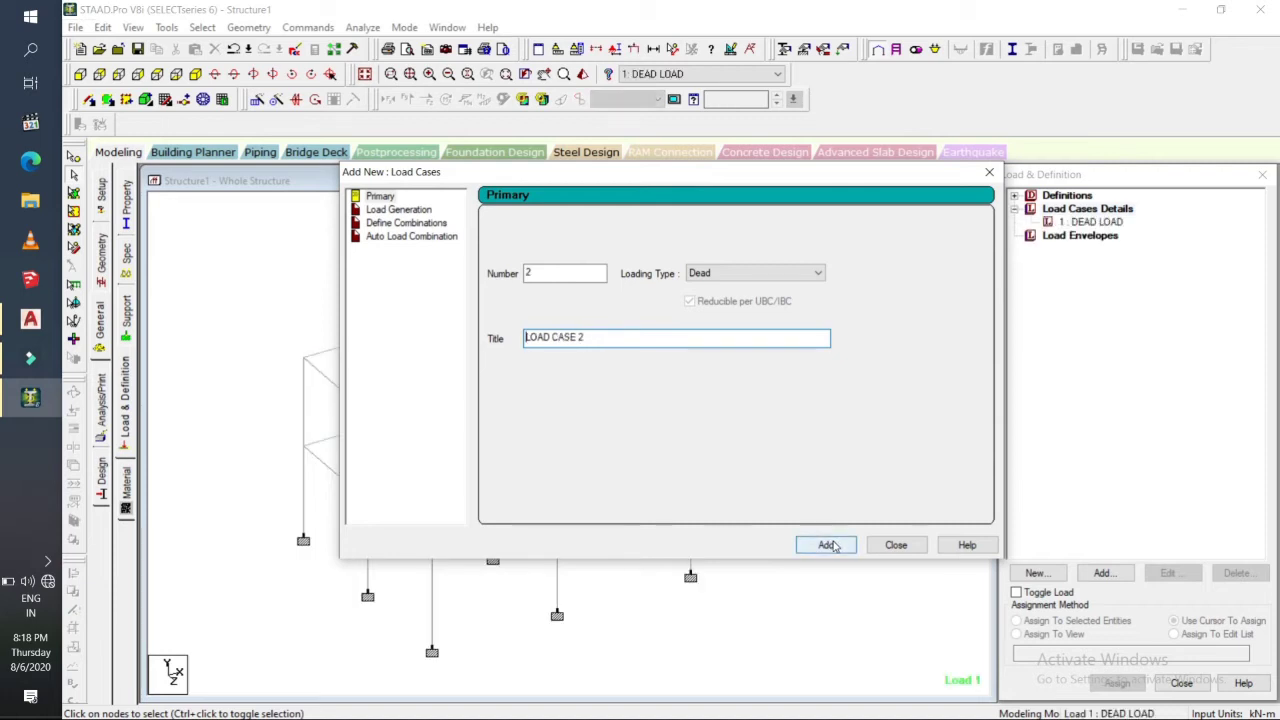
Add primary load case 2 with loading type Live and the title LIVE LOAD, and select the DEAD LOAD case.
click(797, 276)
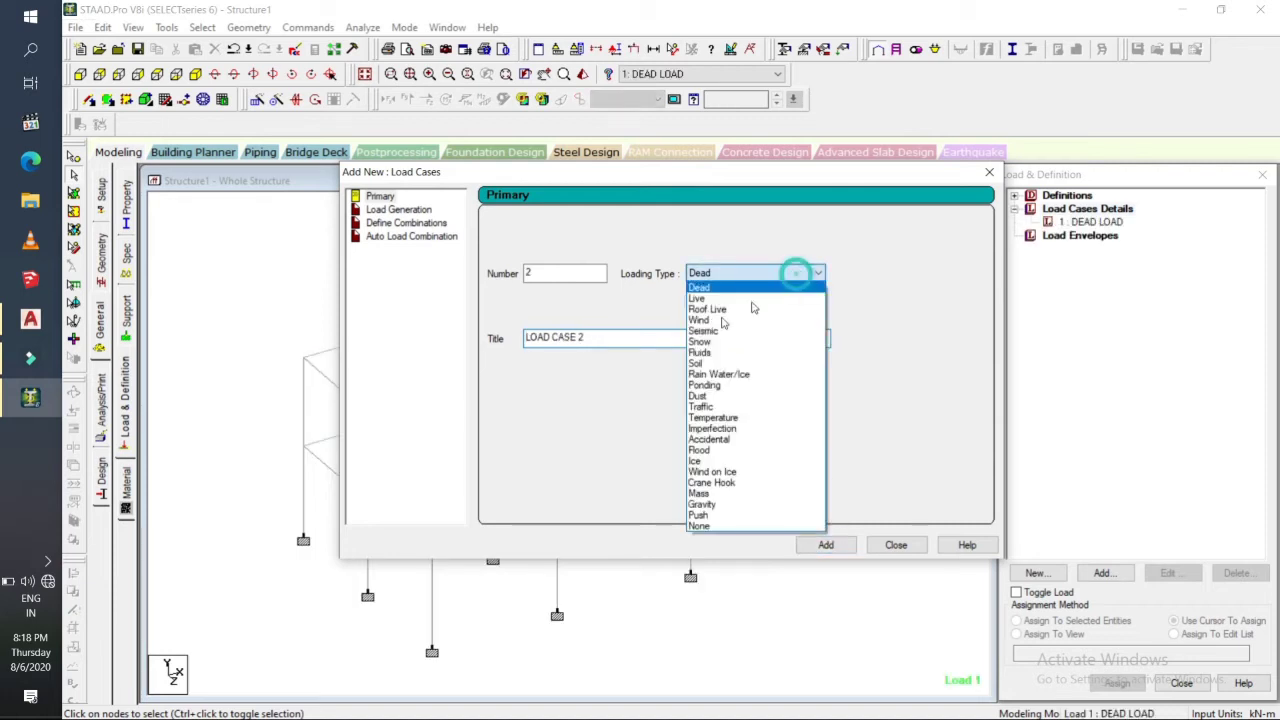
click(709, 292)
click(622, 338)
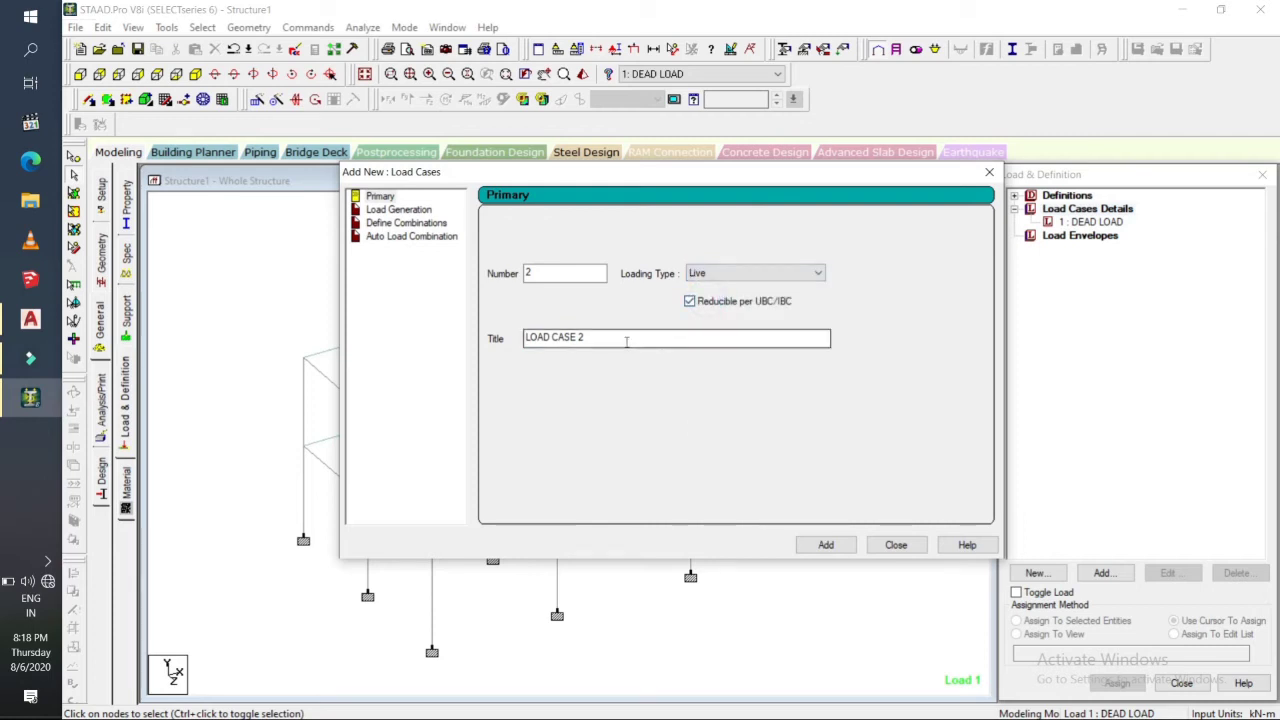
key(BackSpace)
key(BackSpace)
key(BackSpace)
key(BackSpace)
key(BackSpace)
key(BackSpace)
key(BackSpace)
key(BackSpace)
key(BackSpace)
key(BackSpace)
key(BackSpace)
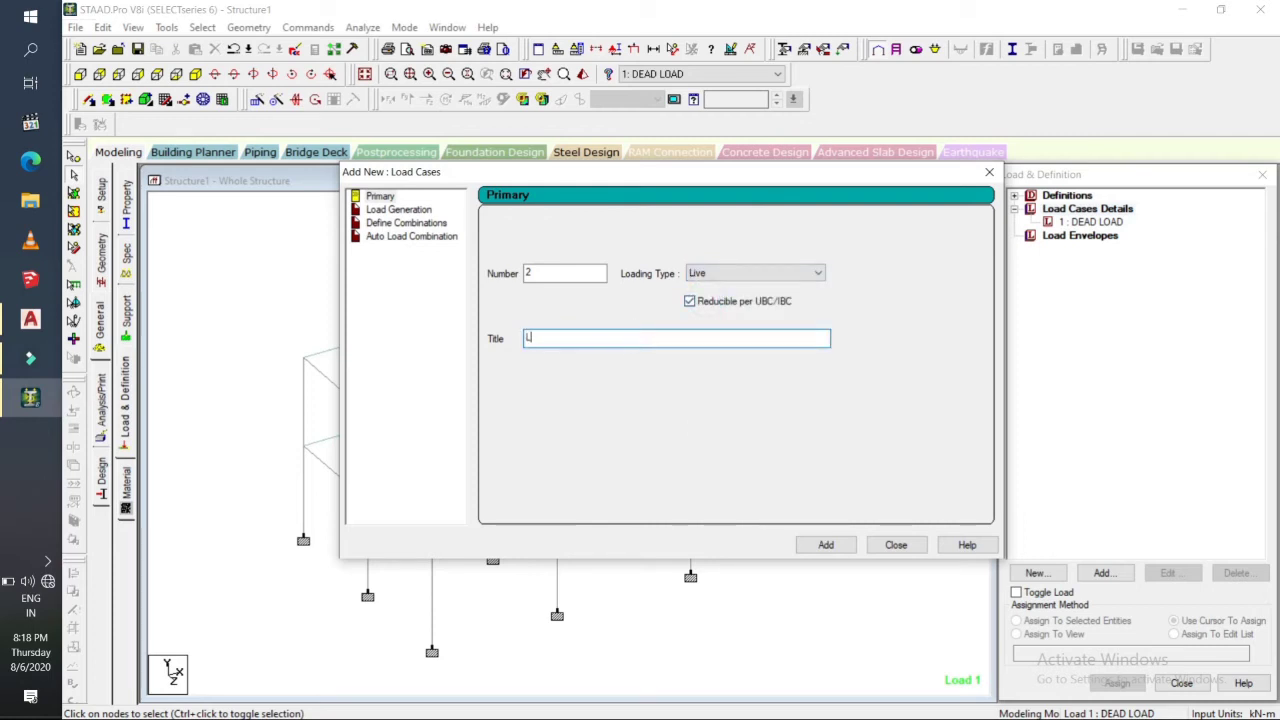
text(LIVE LOAD)
key(Return)
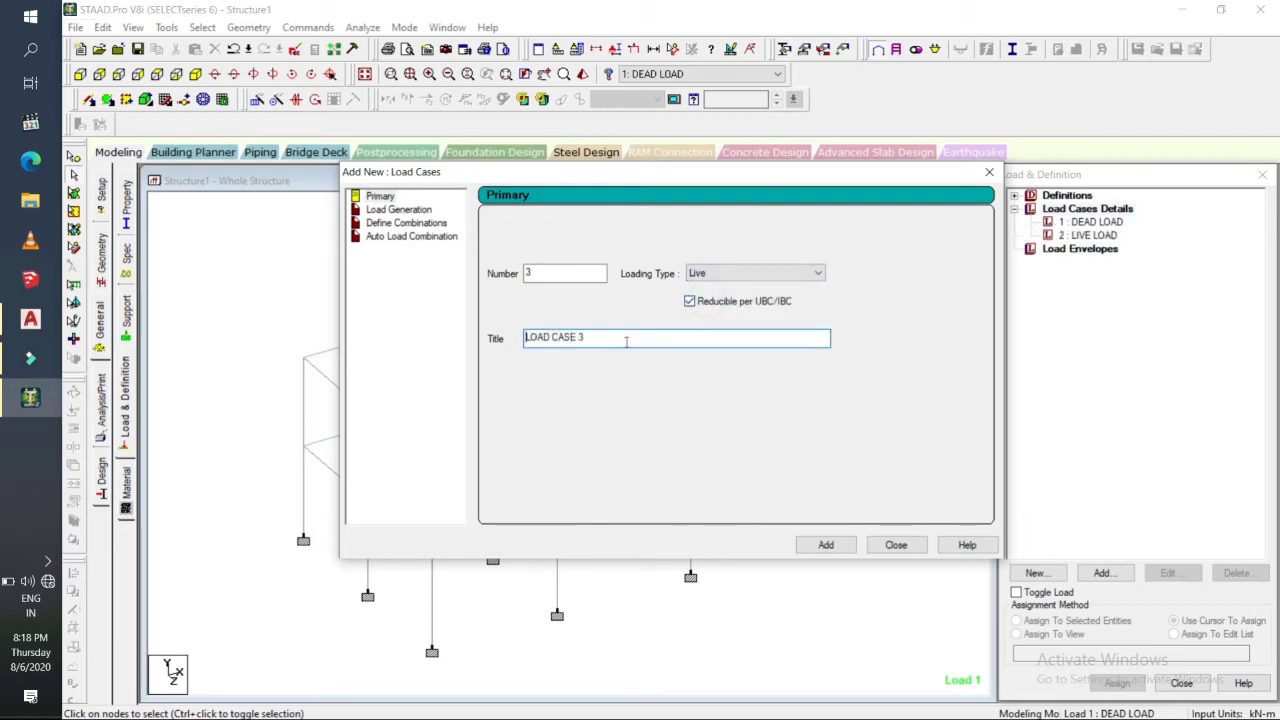
click(990, 174)
click(1098, 222)
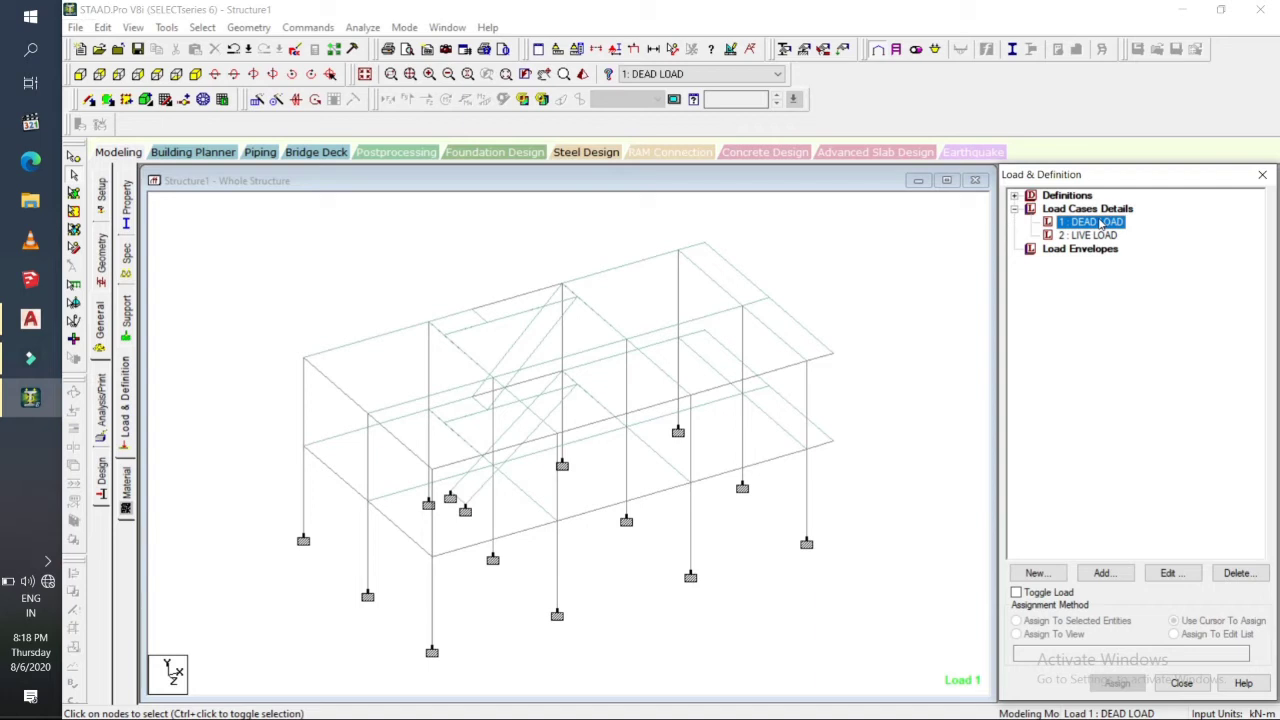
Switch from the open programs to the desktop and start Microsoft Word 2010, dismissing its activation wizard.
click(1176, 8)
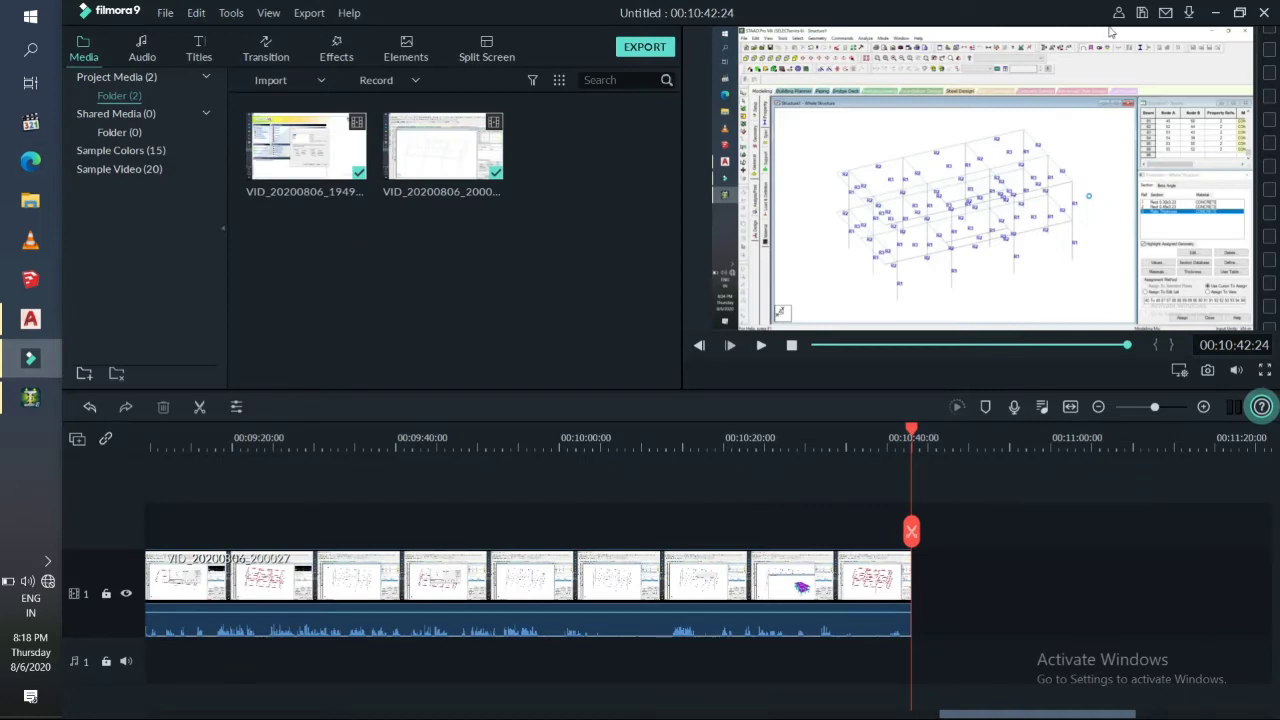
click(1213, 12)
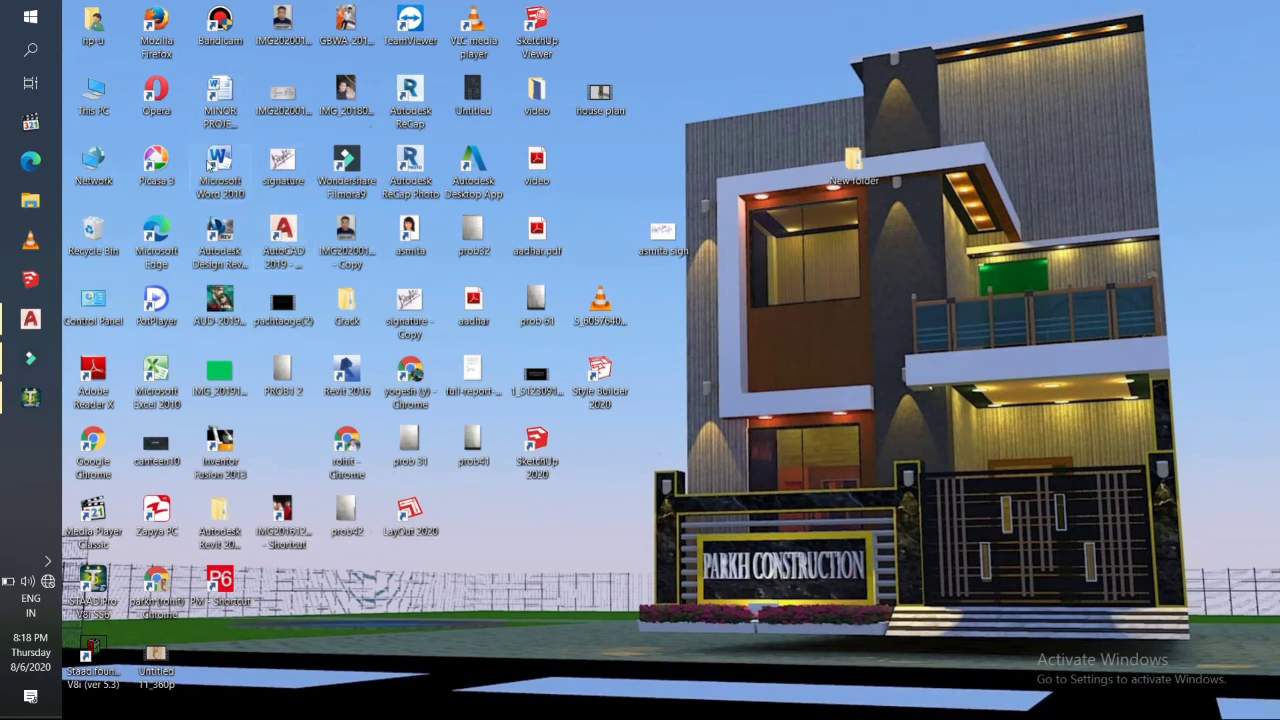
double_click(210, 165)
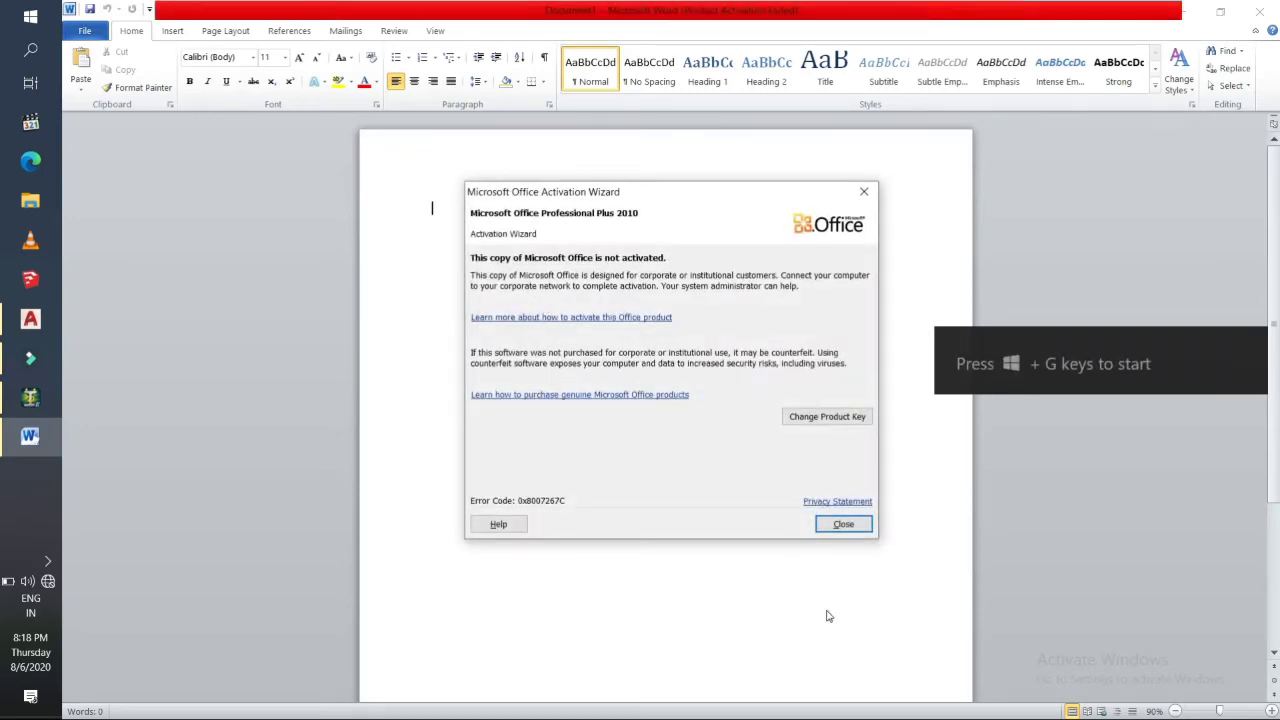
click(843, 524)
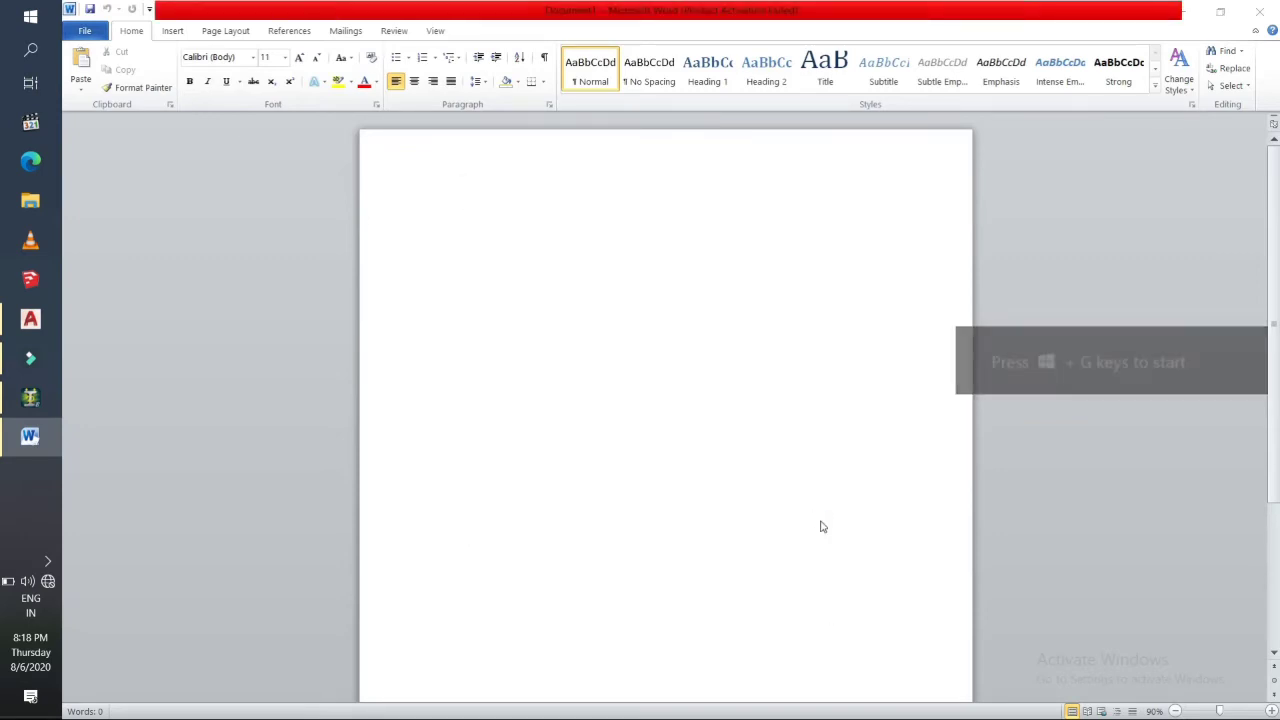
Open the document "slab thickness" from the video folder inside Documents > stadd.
key(ctrl+o)
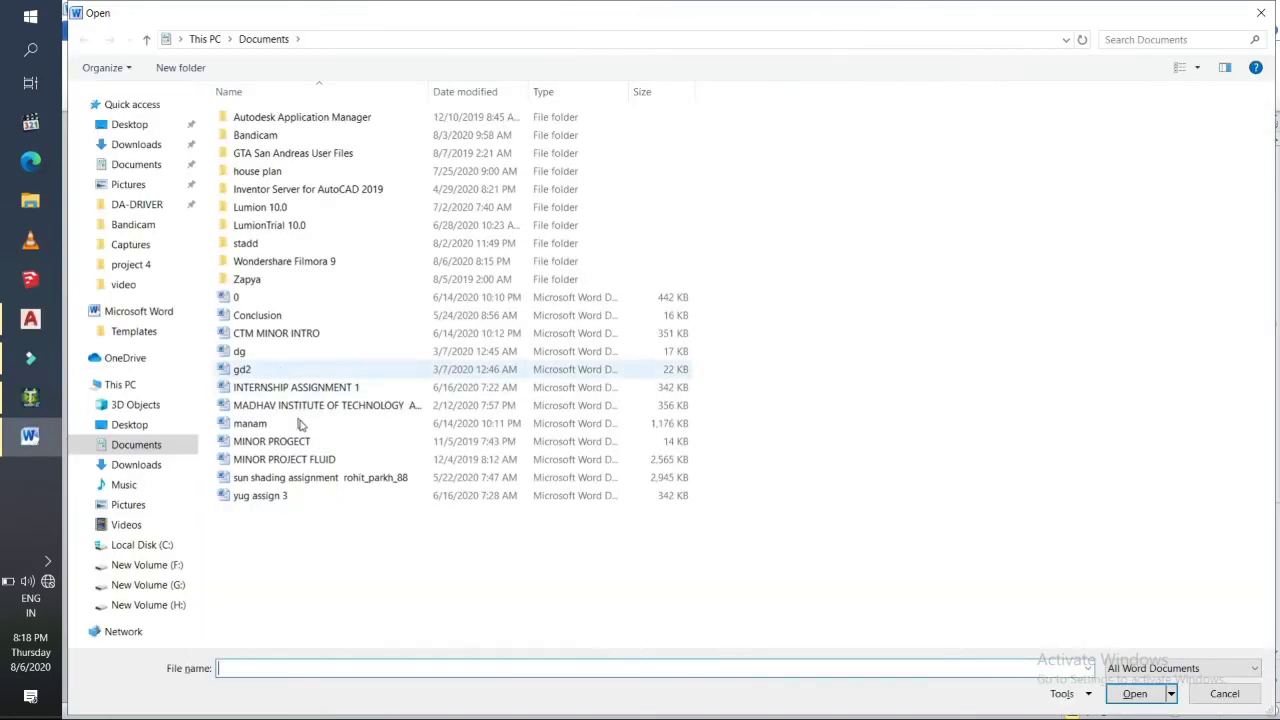
double_click(260, 243)
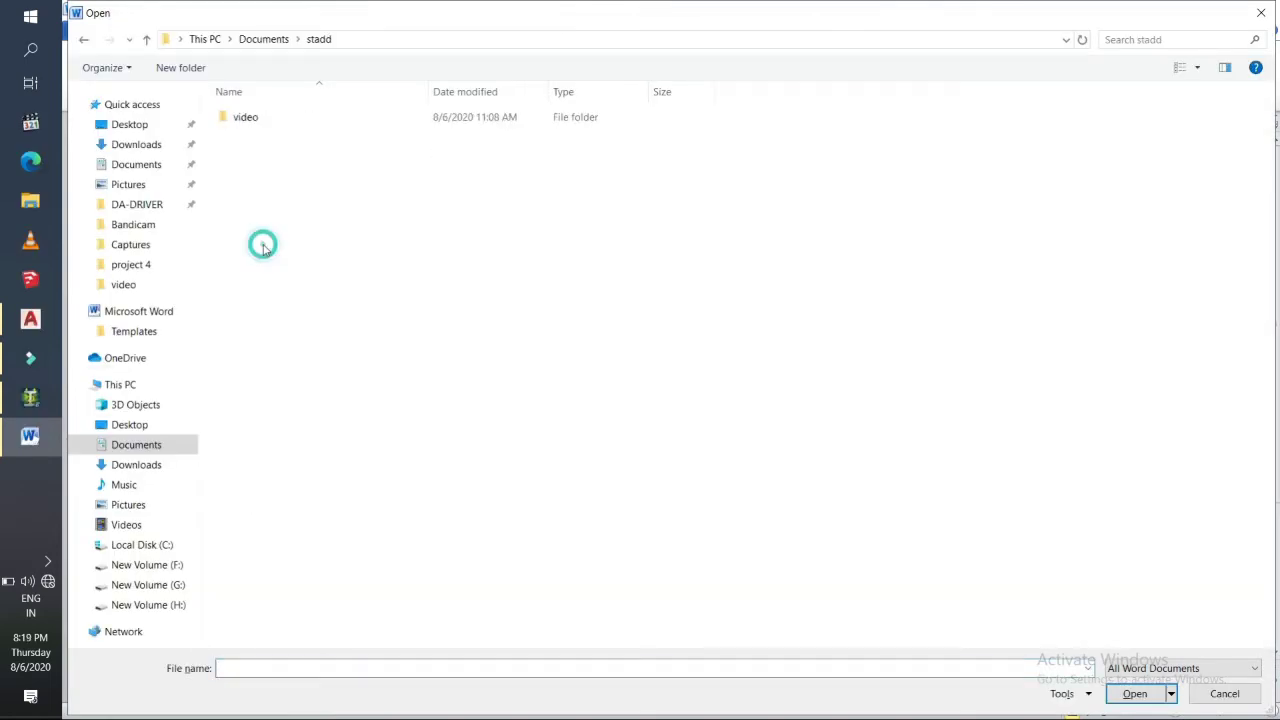
click(262, 130)
click(250, 118)
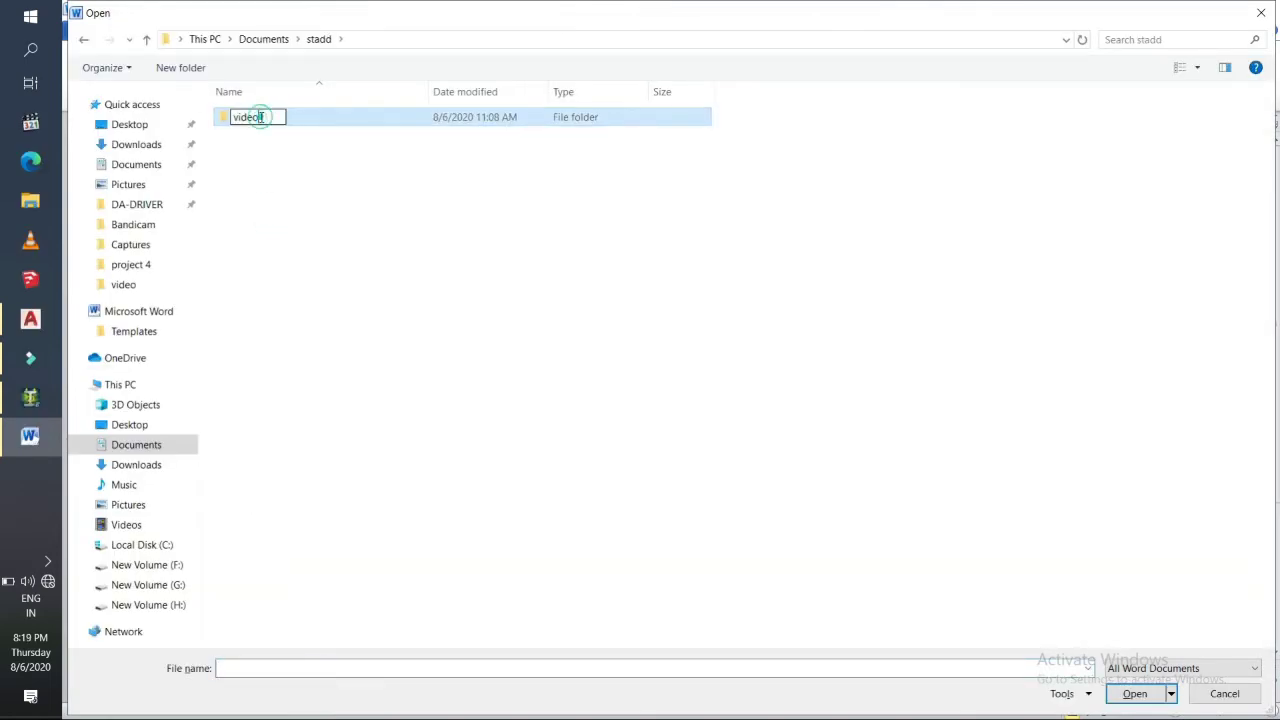
double_click(309, 117)
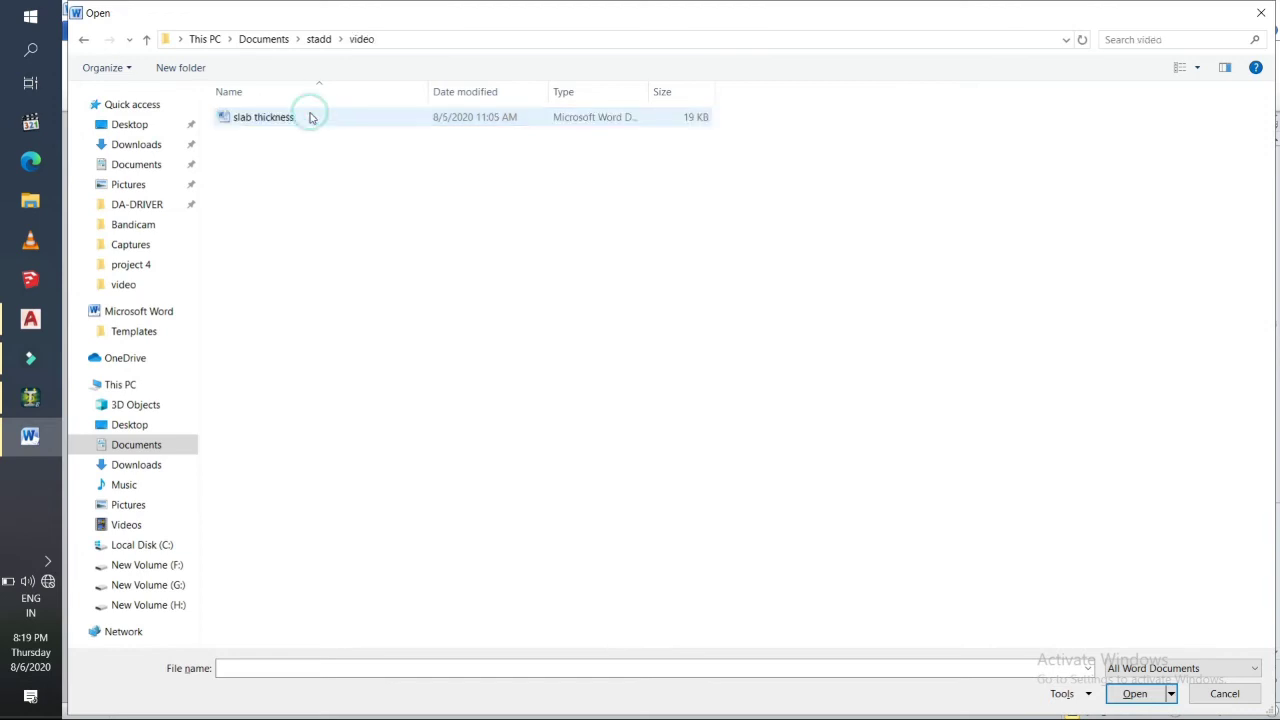
double_click(309, 117)
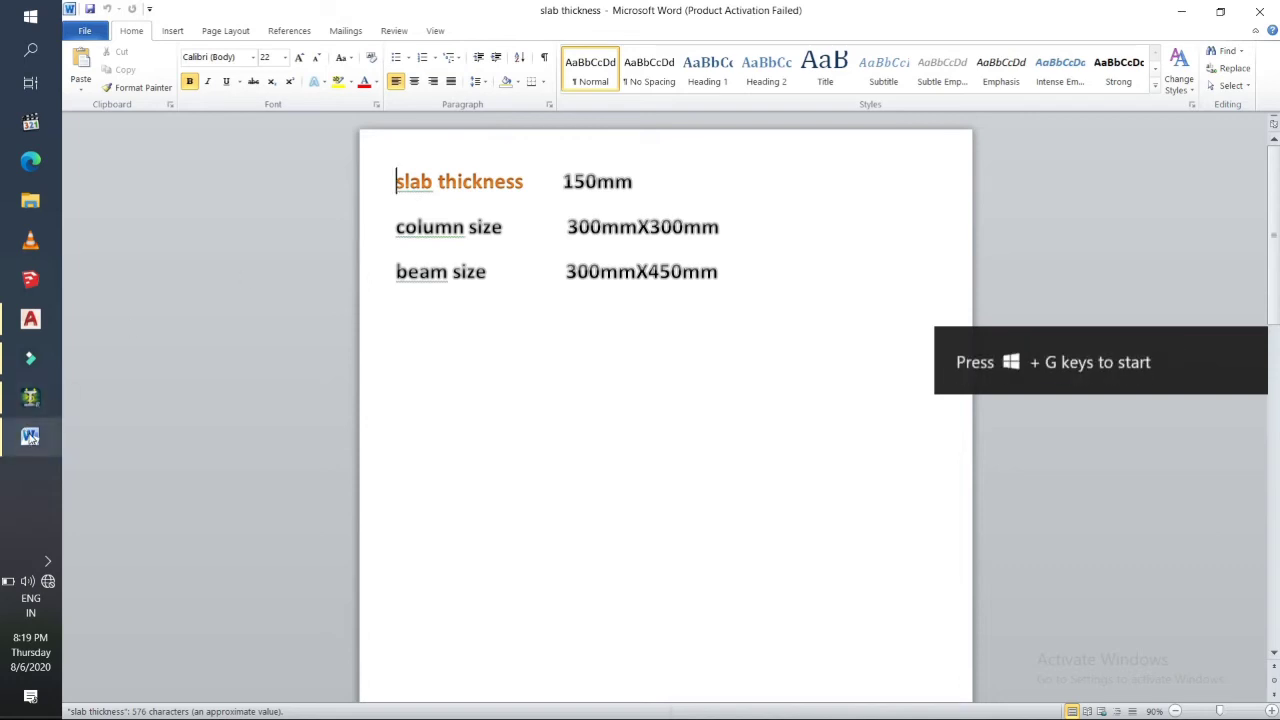
Read through the notes on dead, live, inner wall, outer wall and floor loads, and switch back to STAAD.Pro.
mouse_move(30, 437)
click(466, 477)
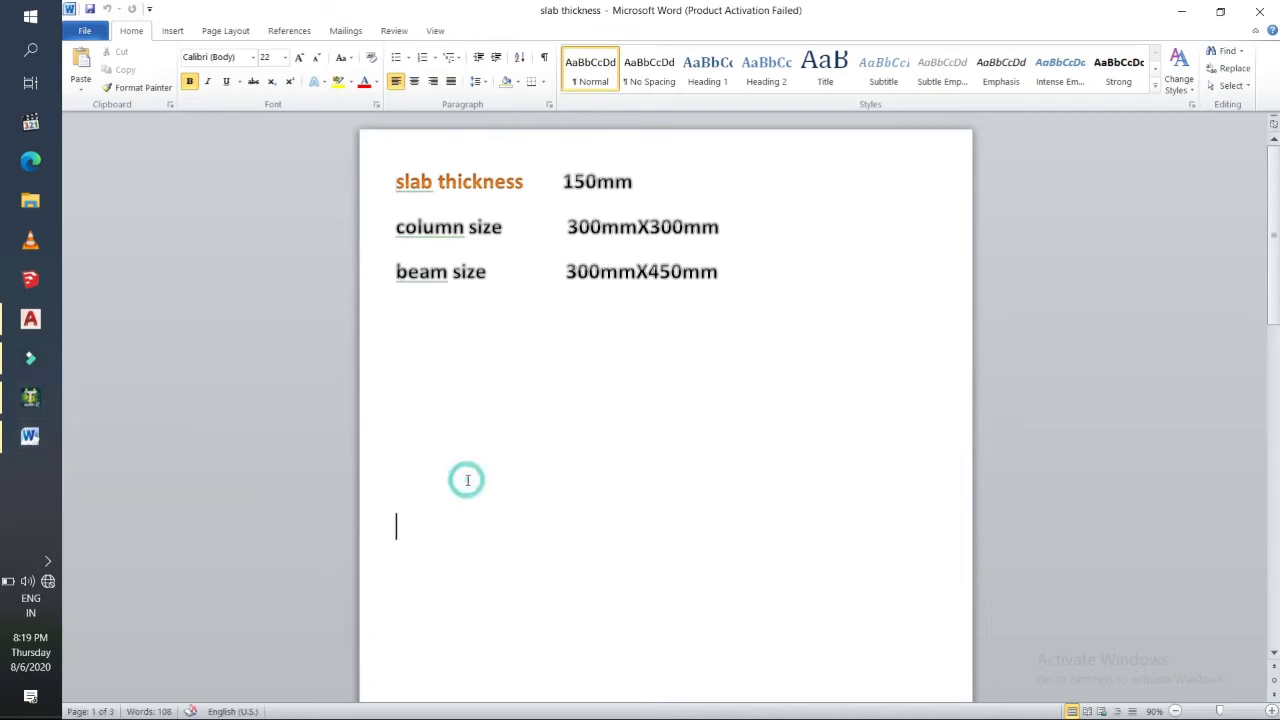
scroll(467, 481, down, 10)
scroll(467, 481, down, 5)
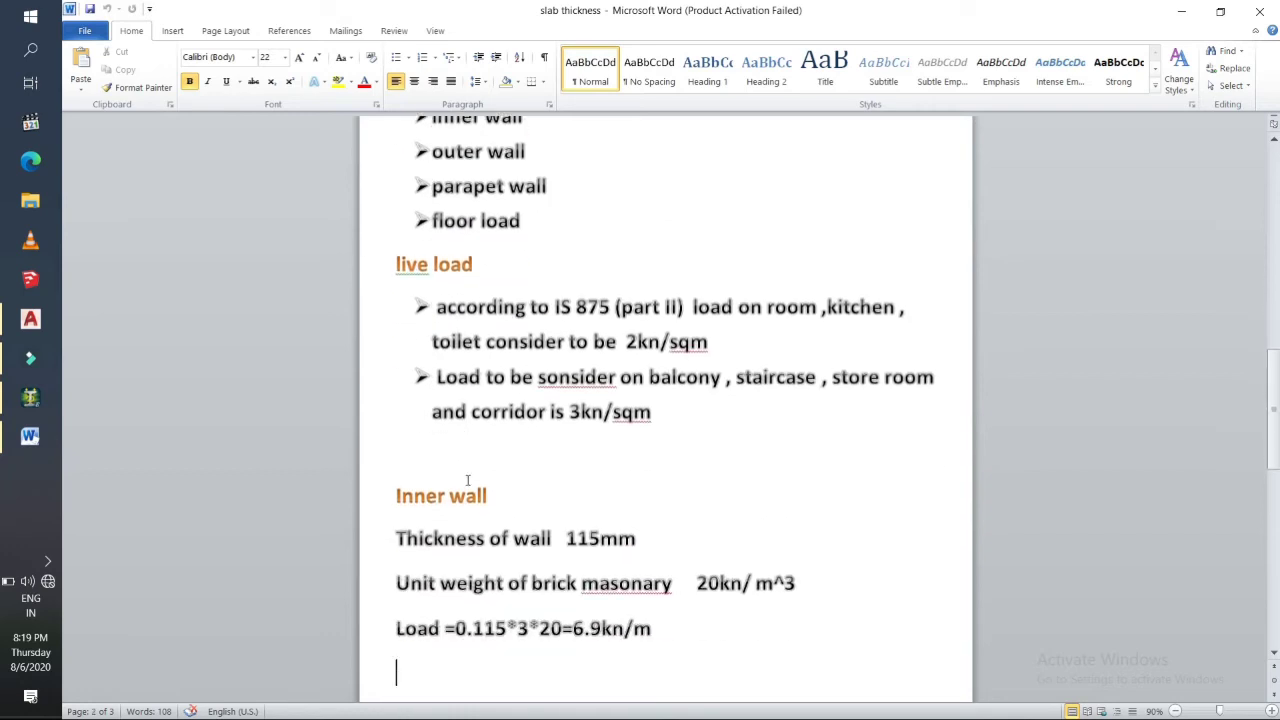
scroll(467, 481, down, 10)
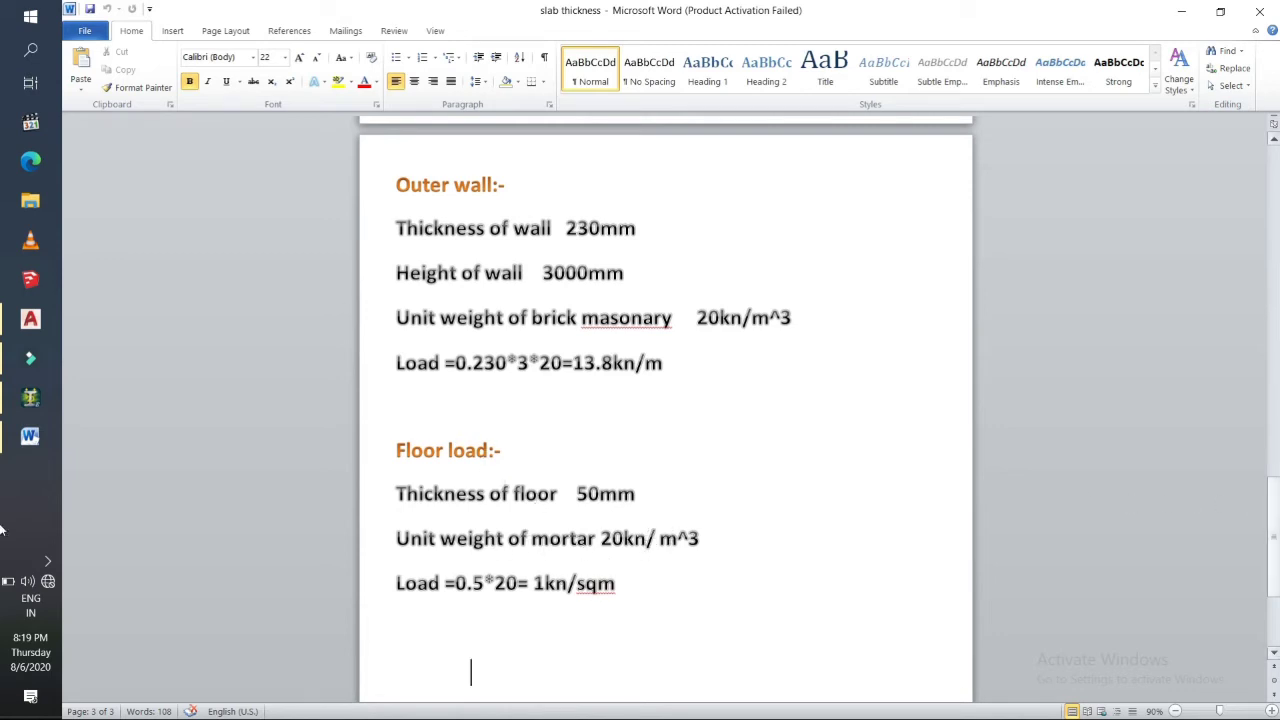
drag(1278, 525, 1278, 445)
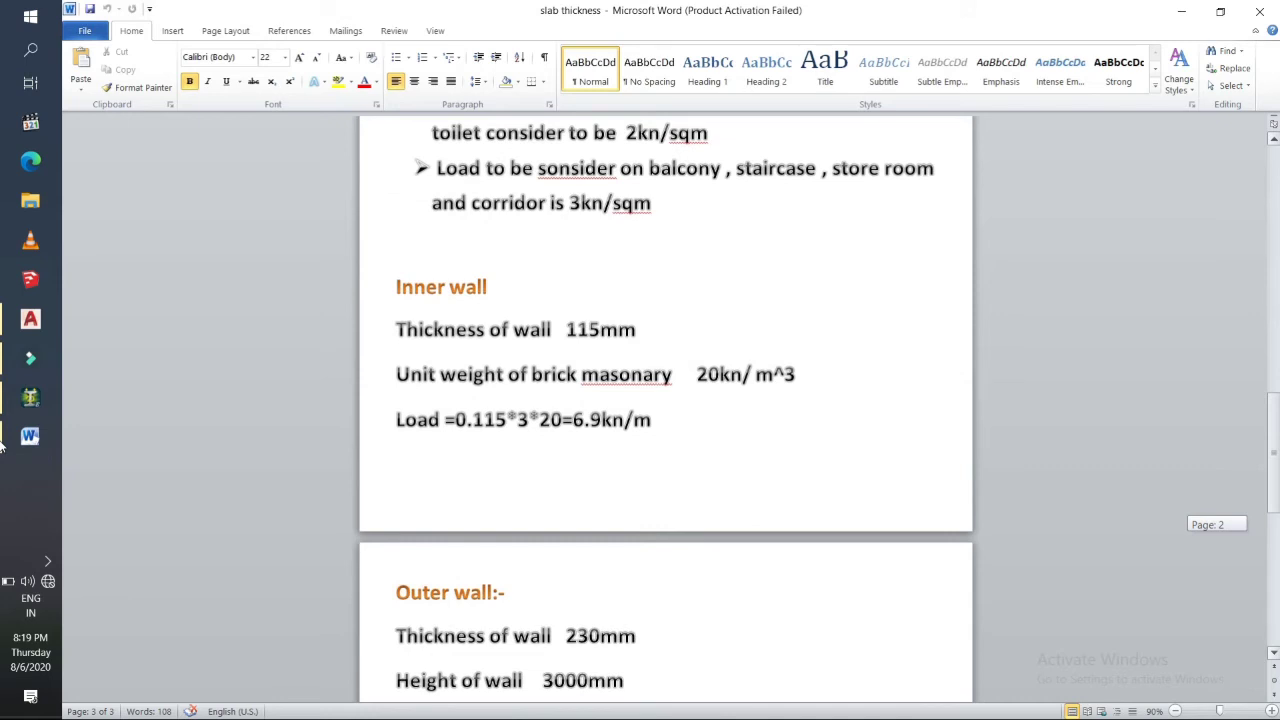
drag(2, 447, 2, 415)
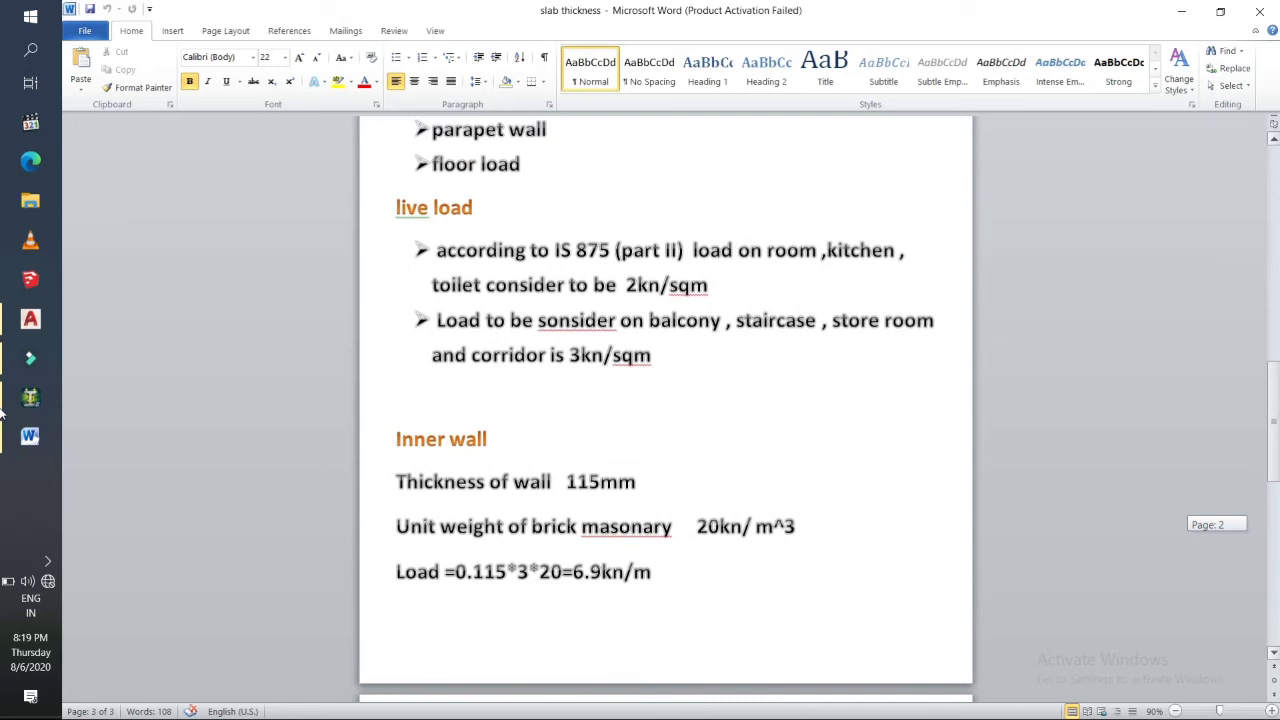
drag(2, 415, 2, 339)
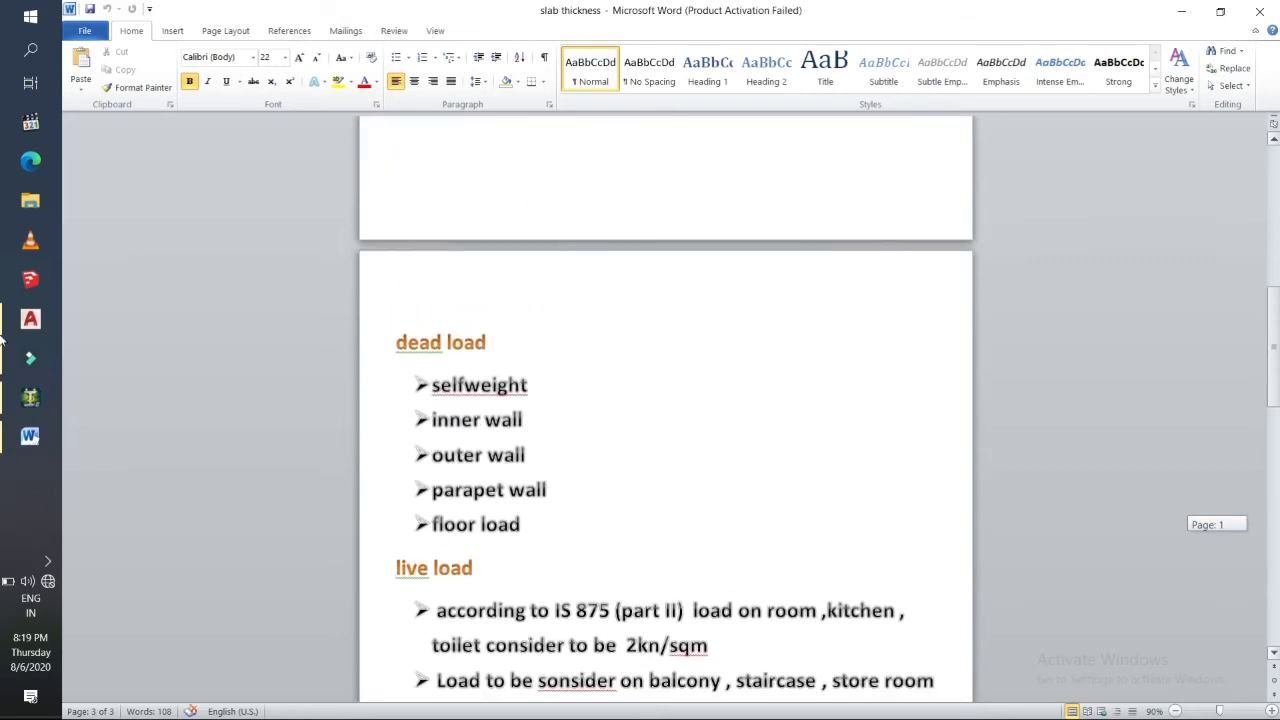
click(2, 400)
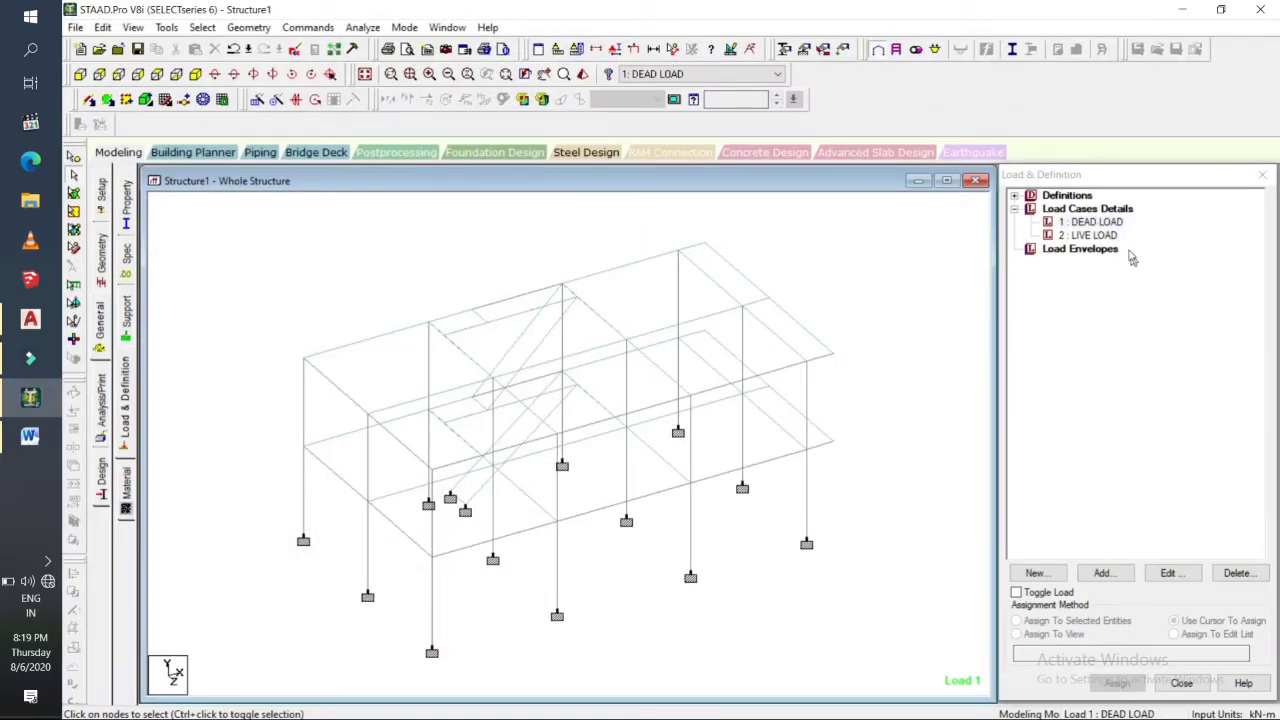
Add a selfweight load in the Y direction with factor -1 to the DEAD LOAD case.
click(1111, 223)
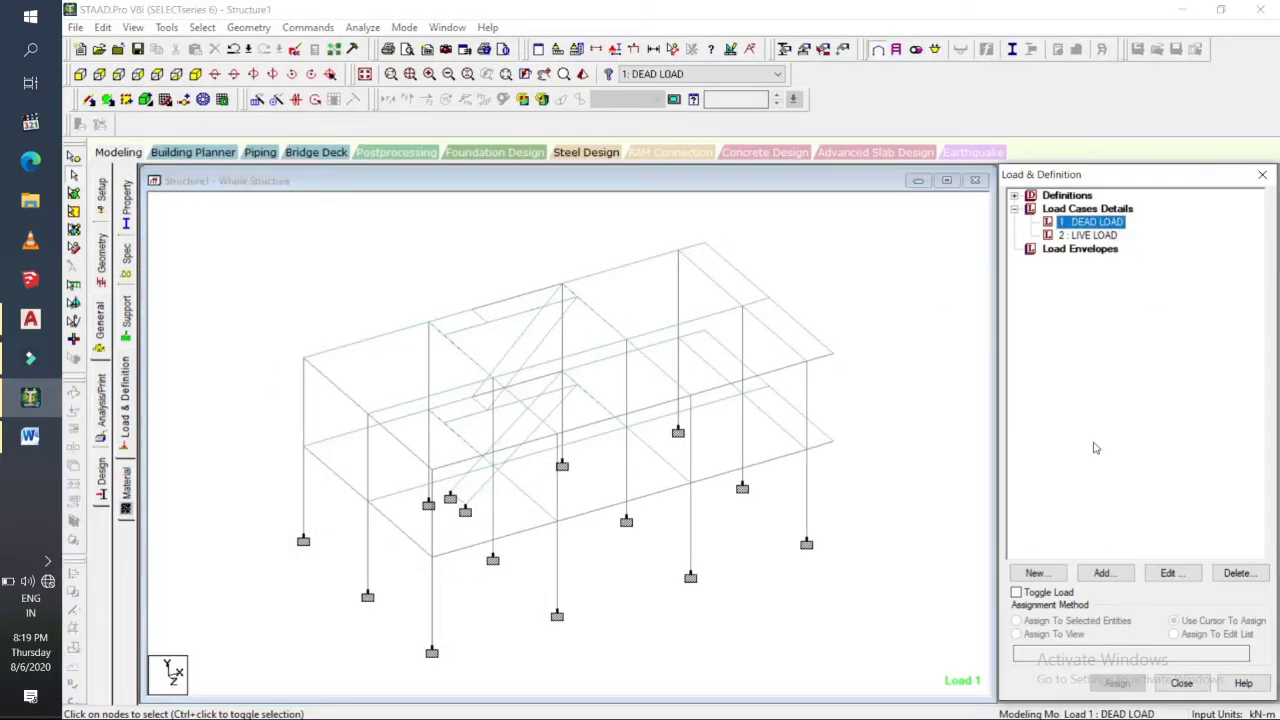
click(1104, 576)
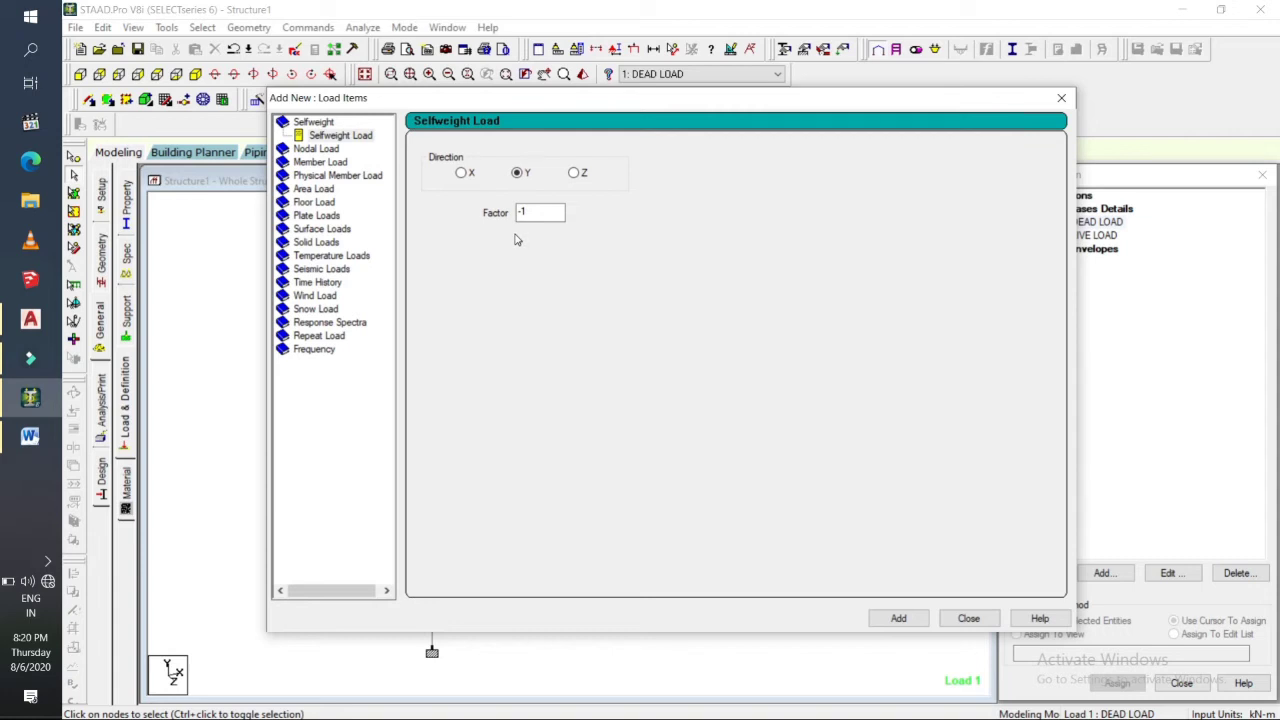
click(899, 619)
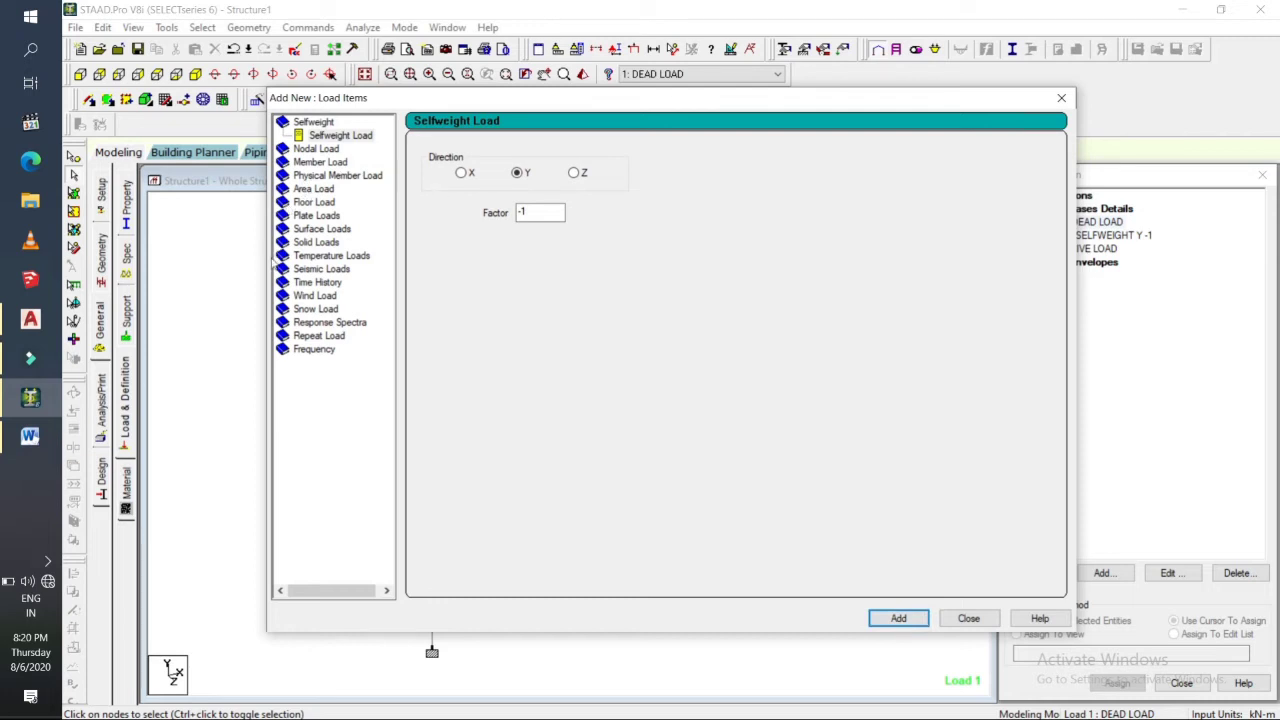
Add a floor load of -1 kN/m2 pressure in Global Y over a Y range of 0 to 6 m to the dead load case.
click(308, 202)
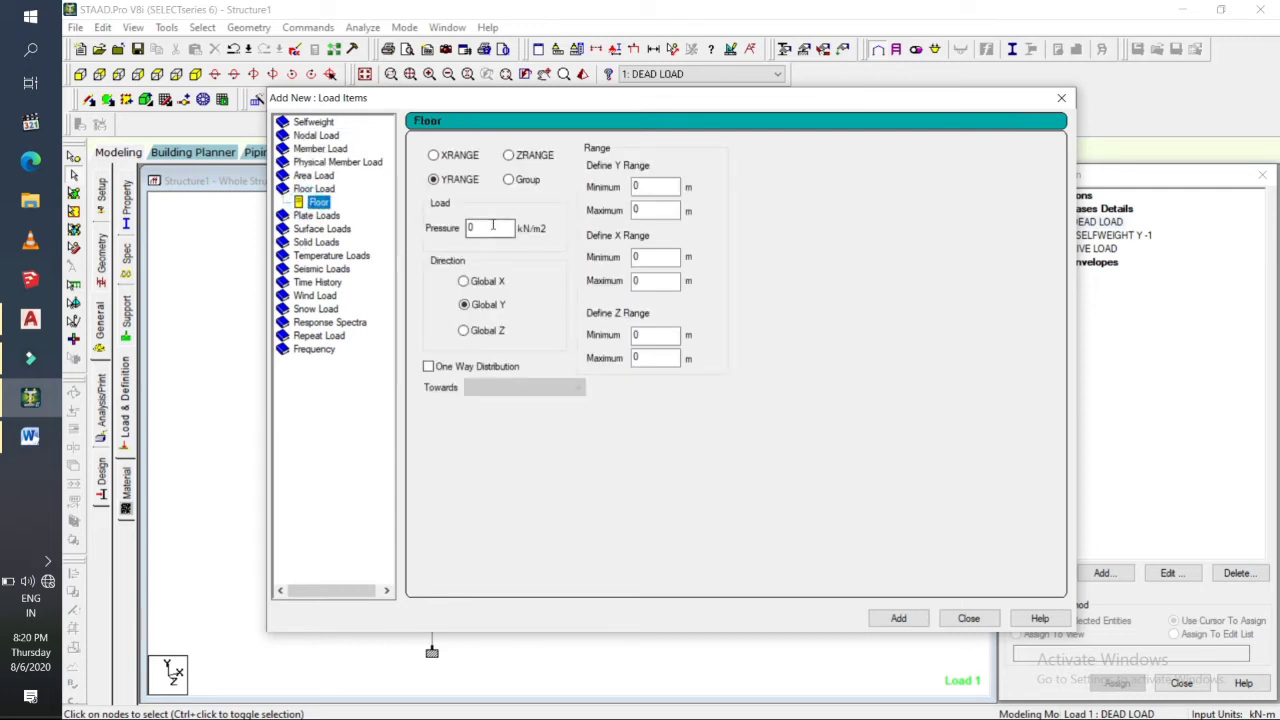
click(493, 226)
double_click(655, 212)
key(BackSpace)
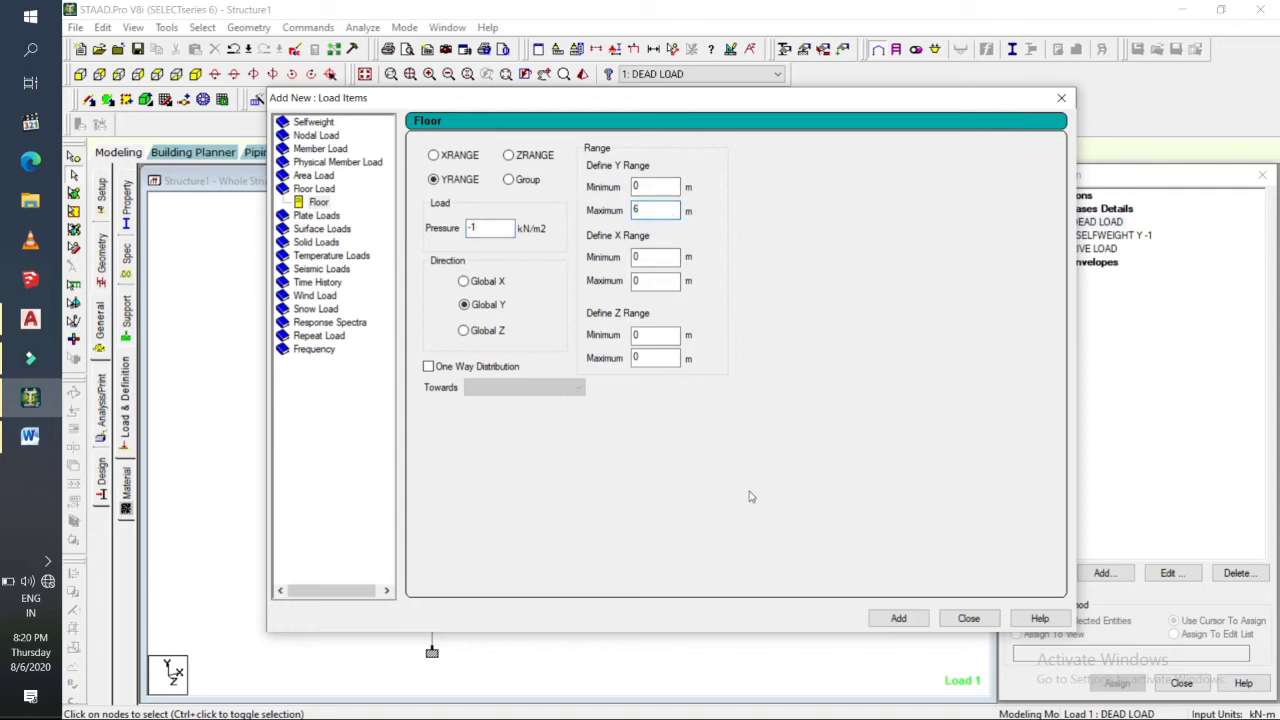
click(896, 618)
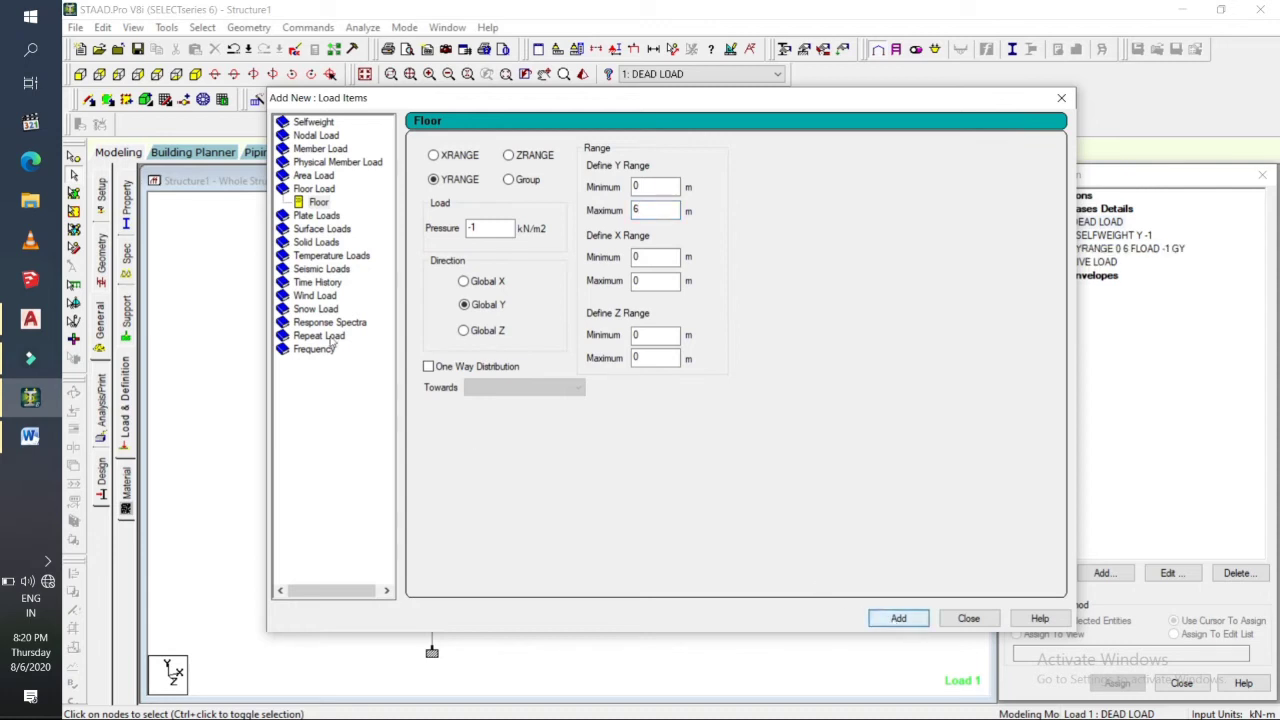
Add a uniform member force of -6.9 kN/m in the GY direction to the dead load case, declining the auto save.
click(311, 149)
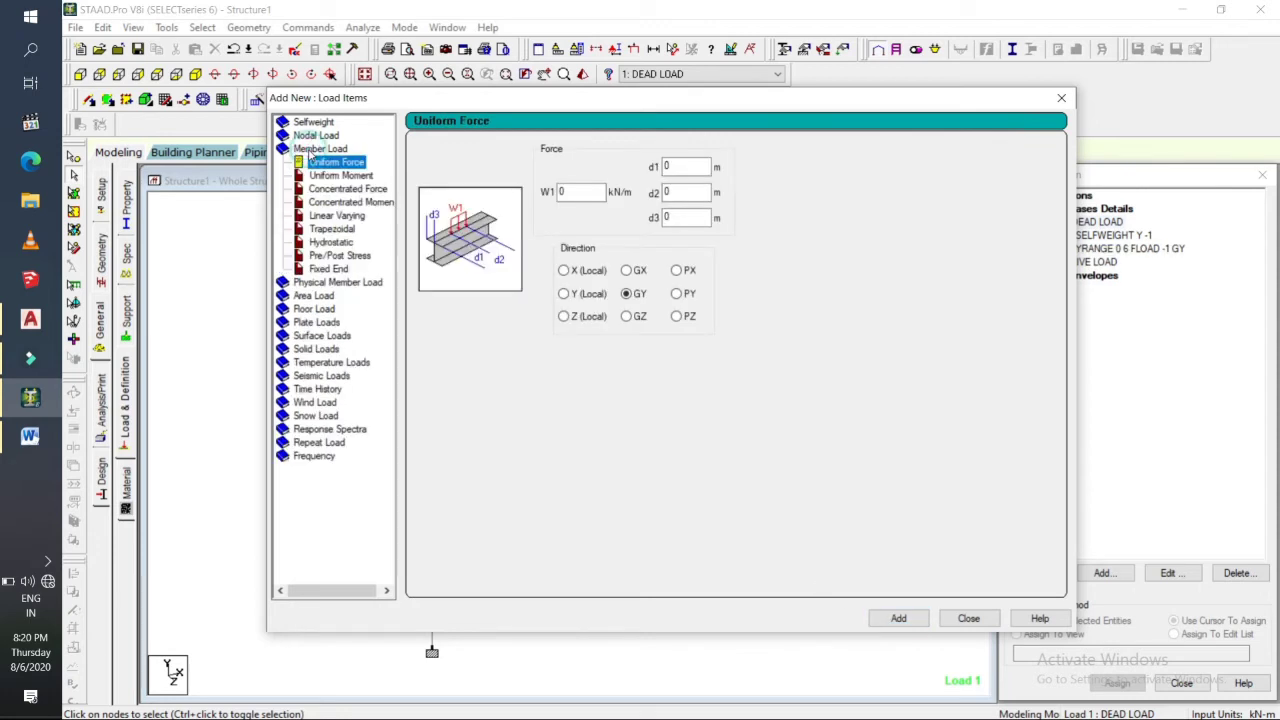
click(568, 193)
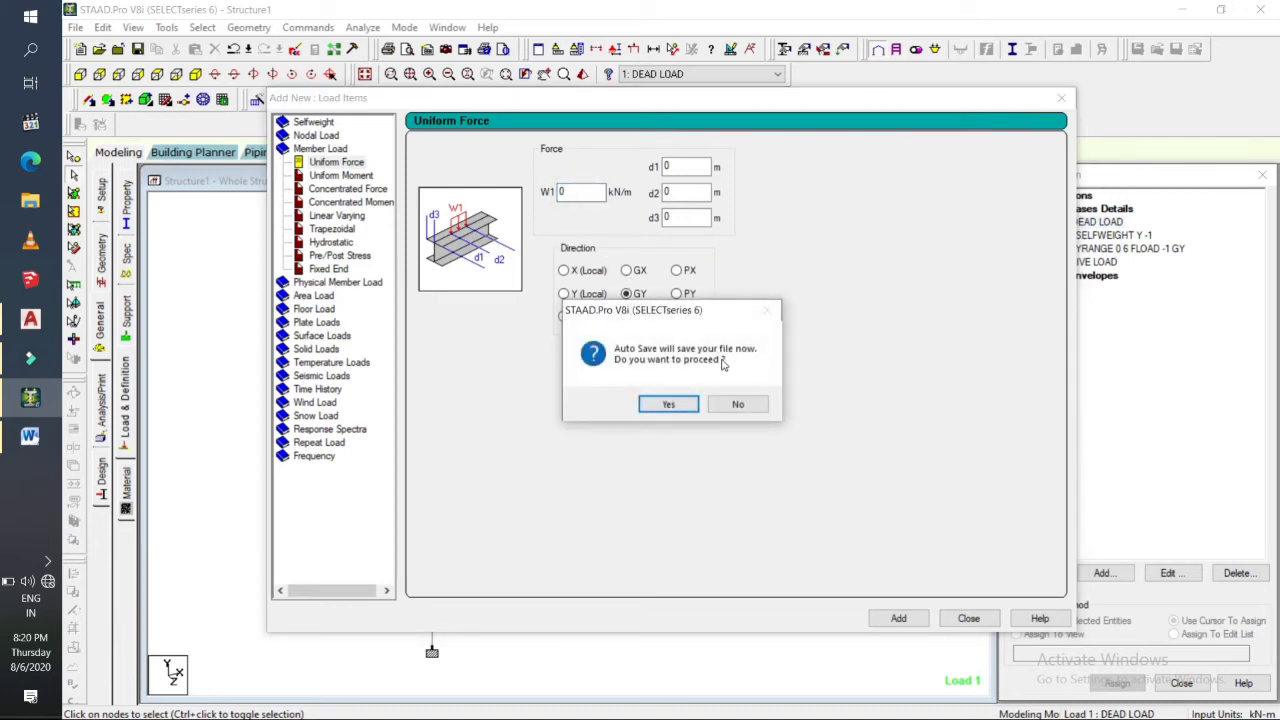
click(724, 407)
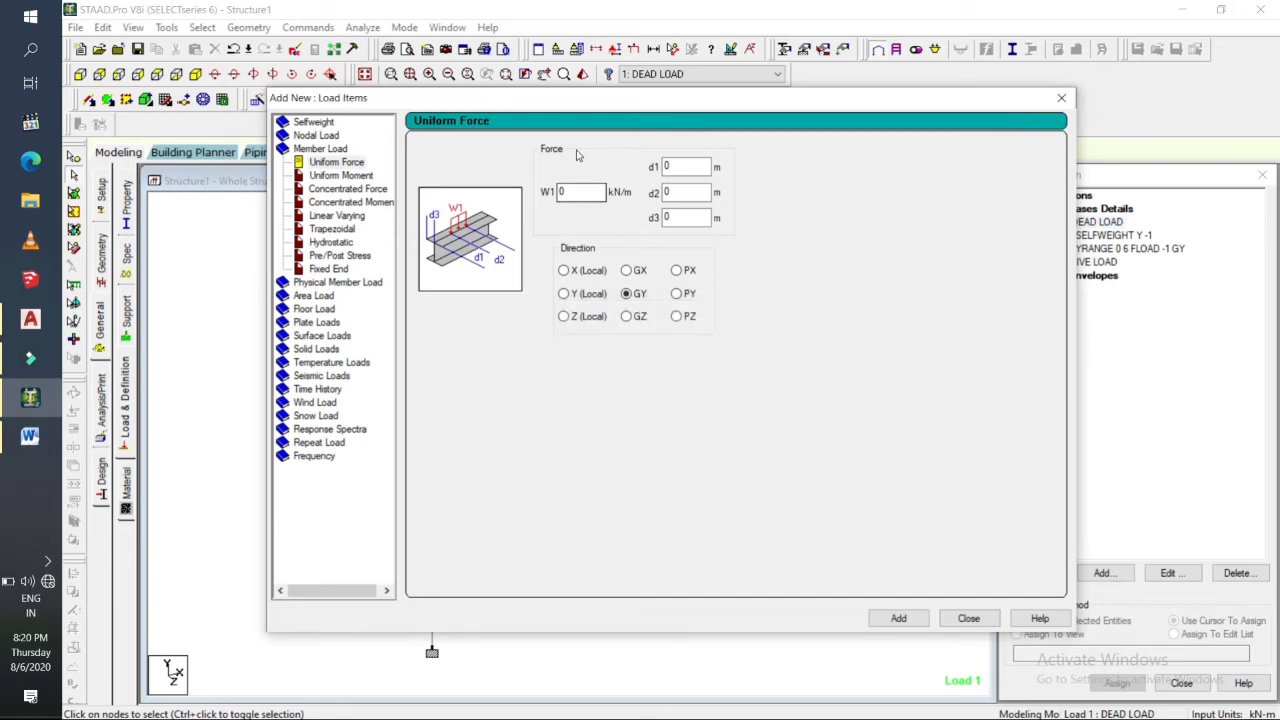
click(584, 190)
click(898, 618)
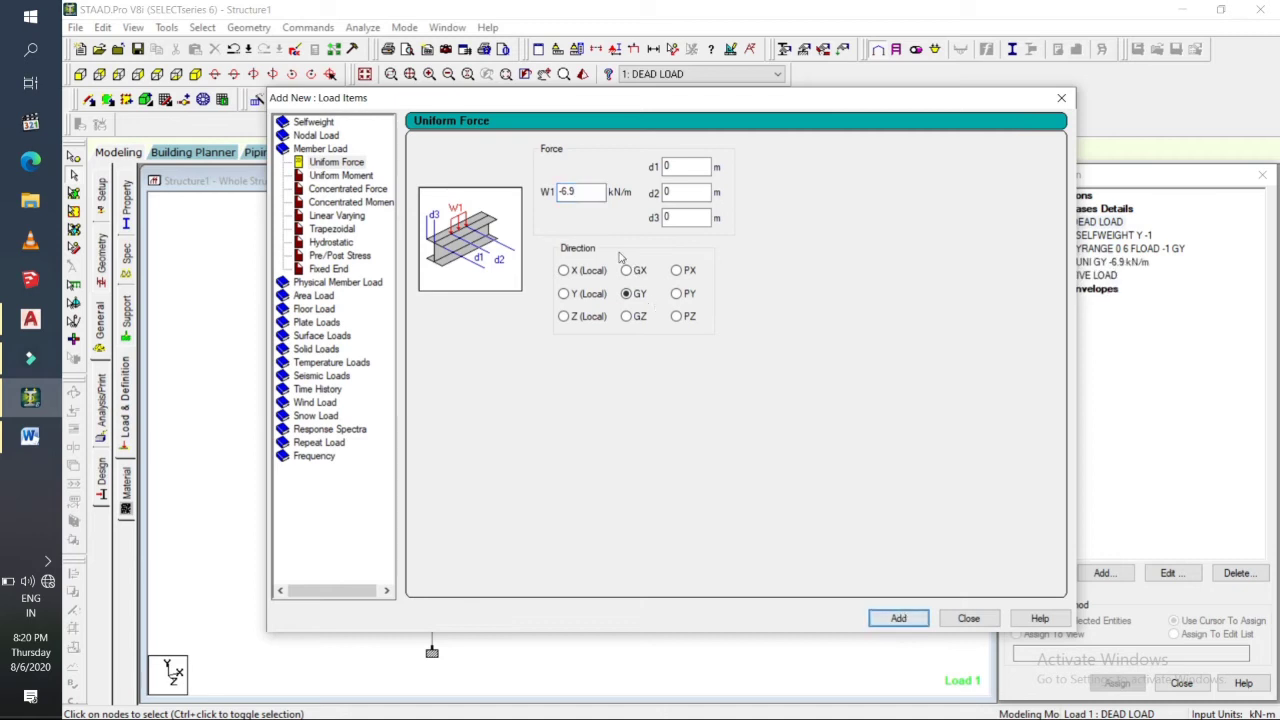
Add a second uniform member force of -13.8 kN/m in the GY direction and finish adding load items.
double_click(580, 192)
text(-)
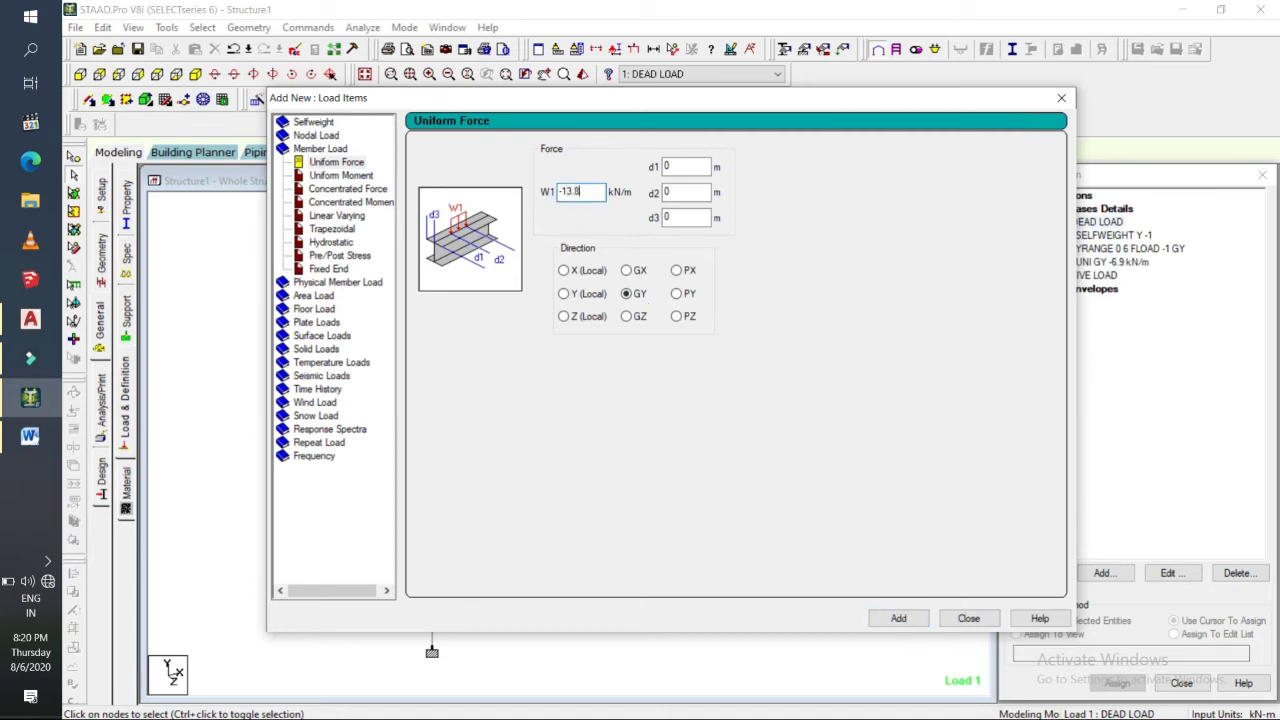
key(Return)
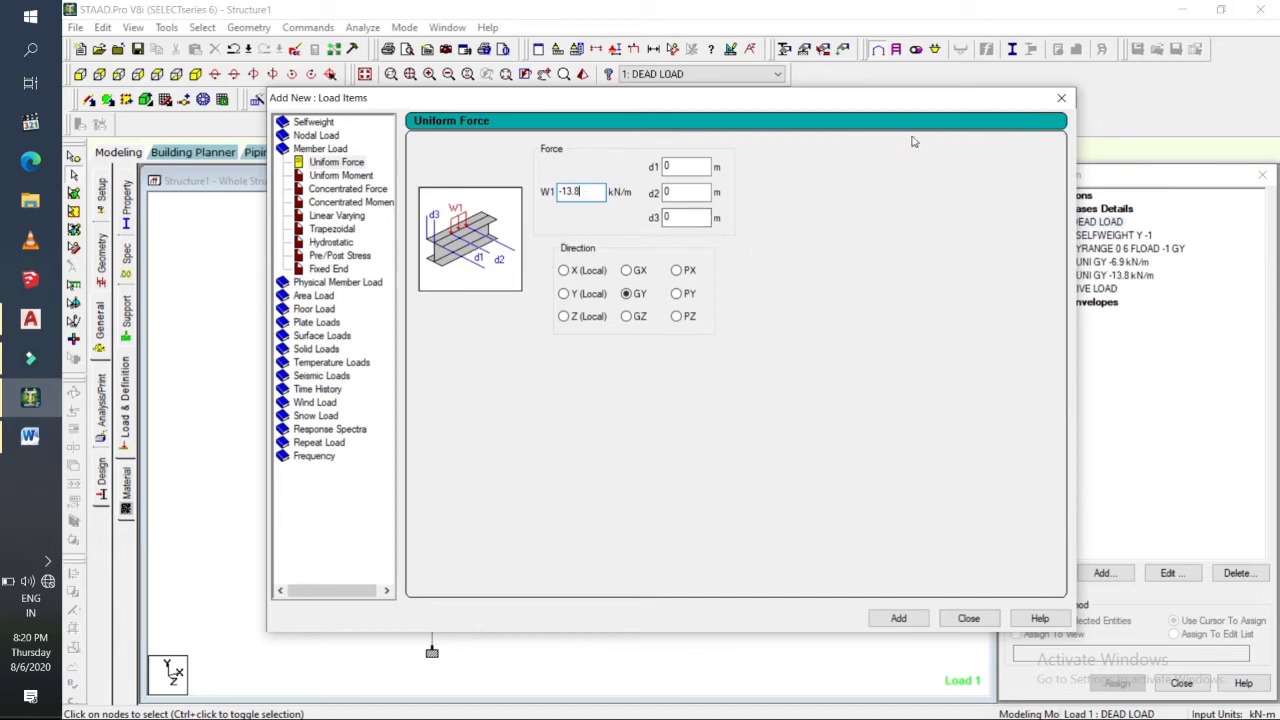
click(1061, 99)
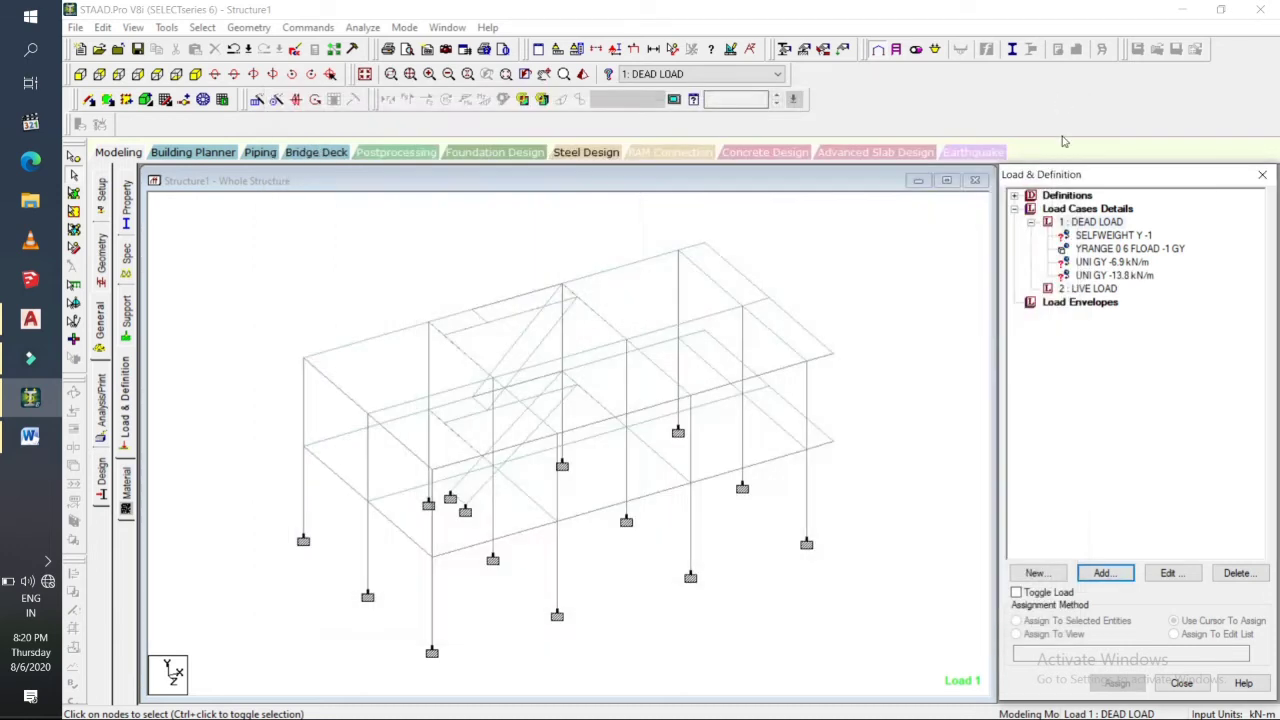
Assign the SELFWEIGHT Y -1 load to the whole structure using the Assign To View method.
click(1098, 236)
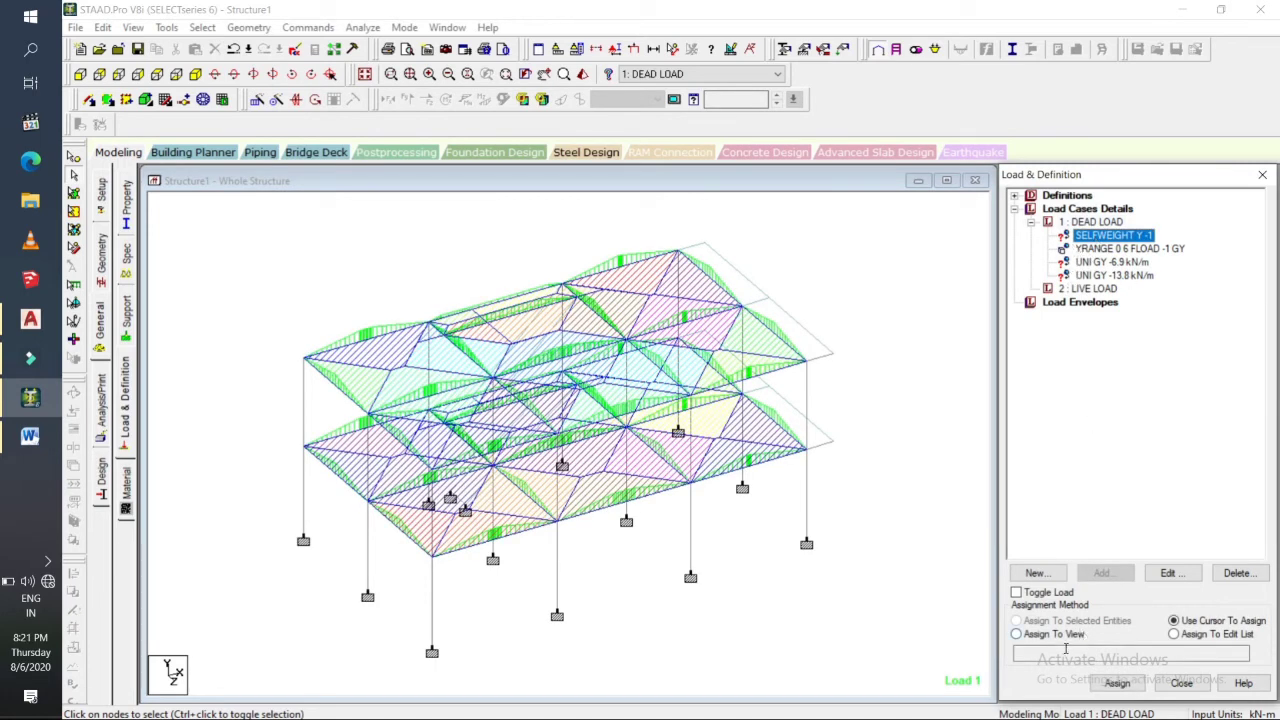
click(1017, 634)
click(1118, 683)
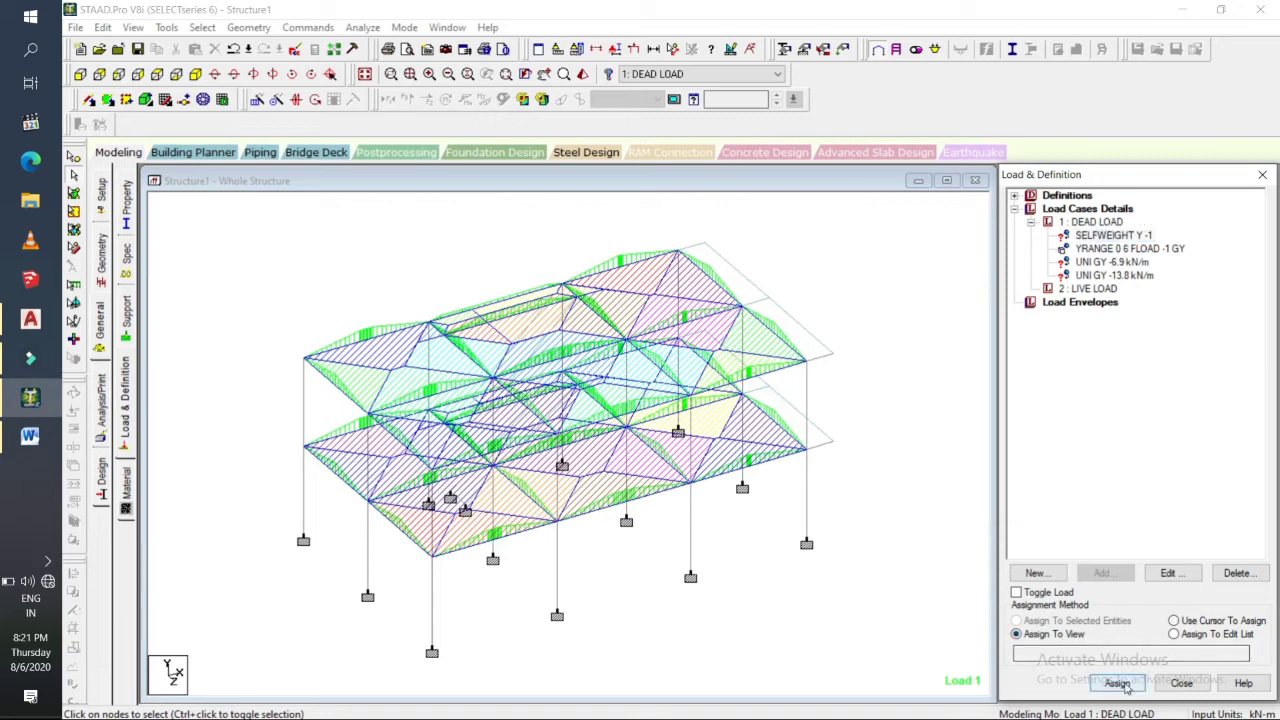
click(1118, 683)
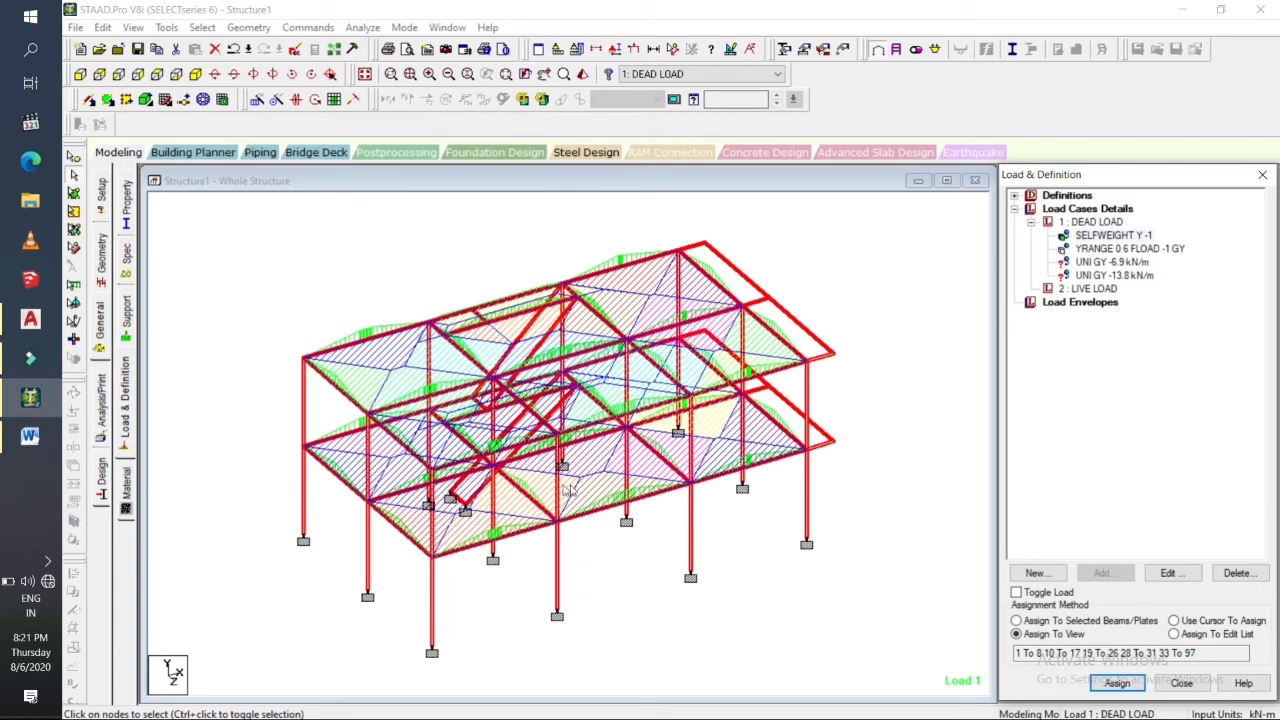
In plan view, assign the -6.9 kN/m uniform load to the end-bay middle beams and both interior cross-beam lines, excluding the second line's short upper segment.
click(1083, 262)
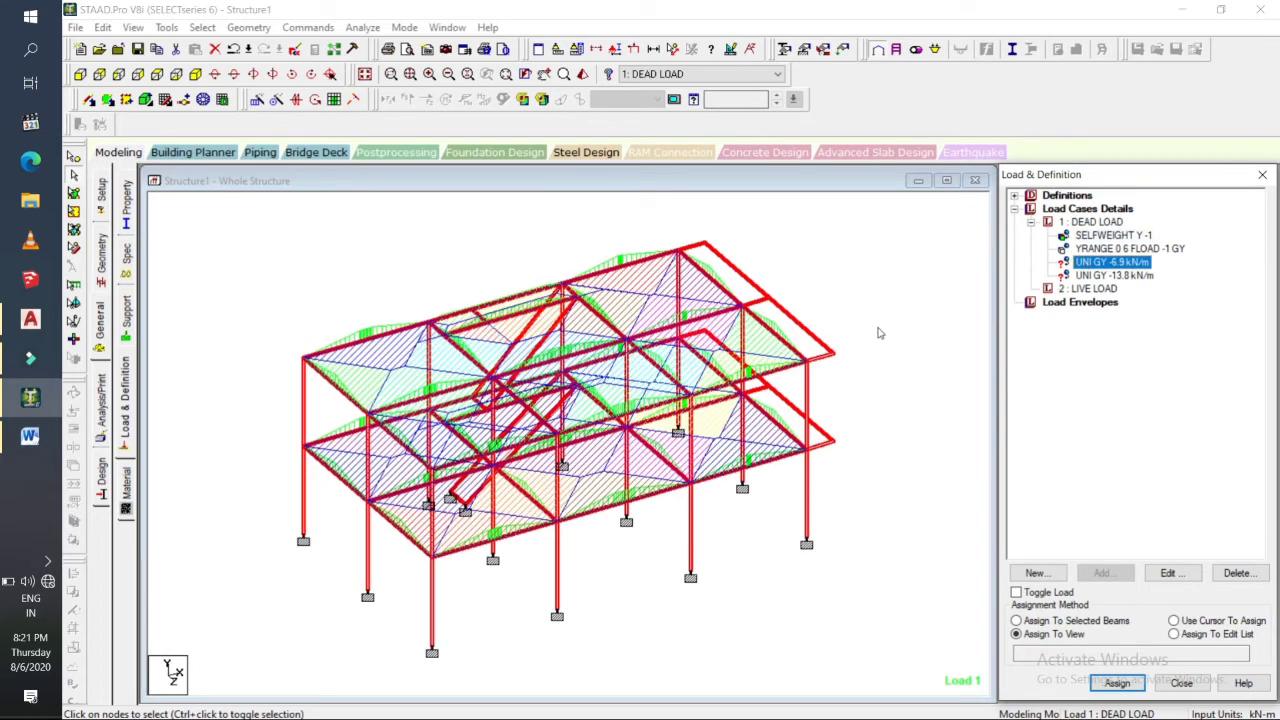
click(337, 329)
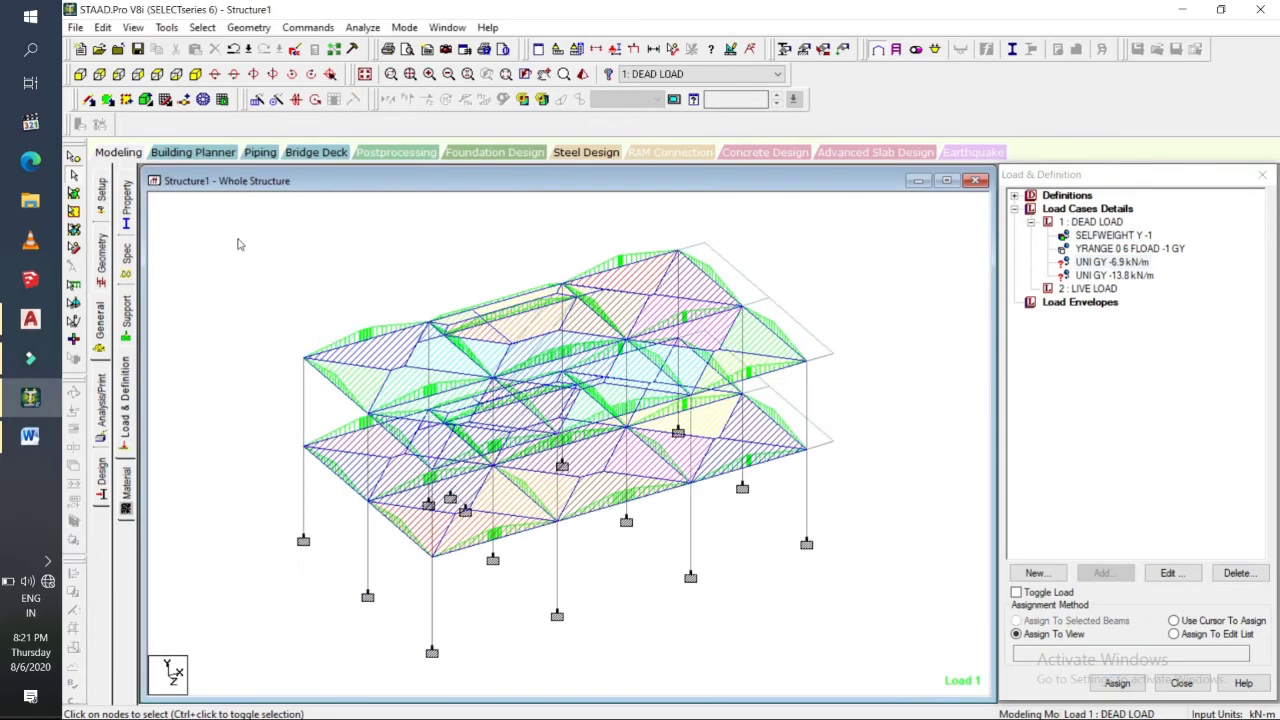
click(156, 77)
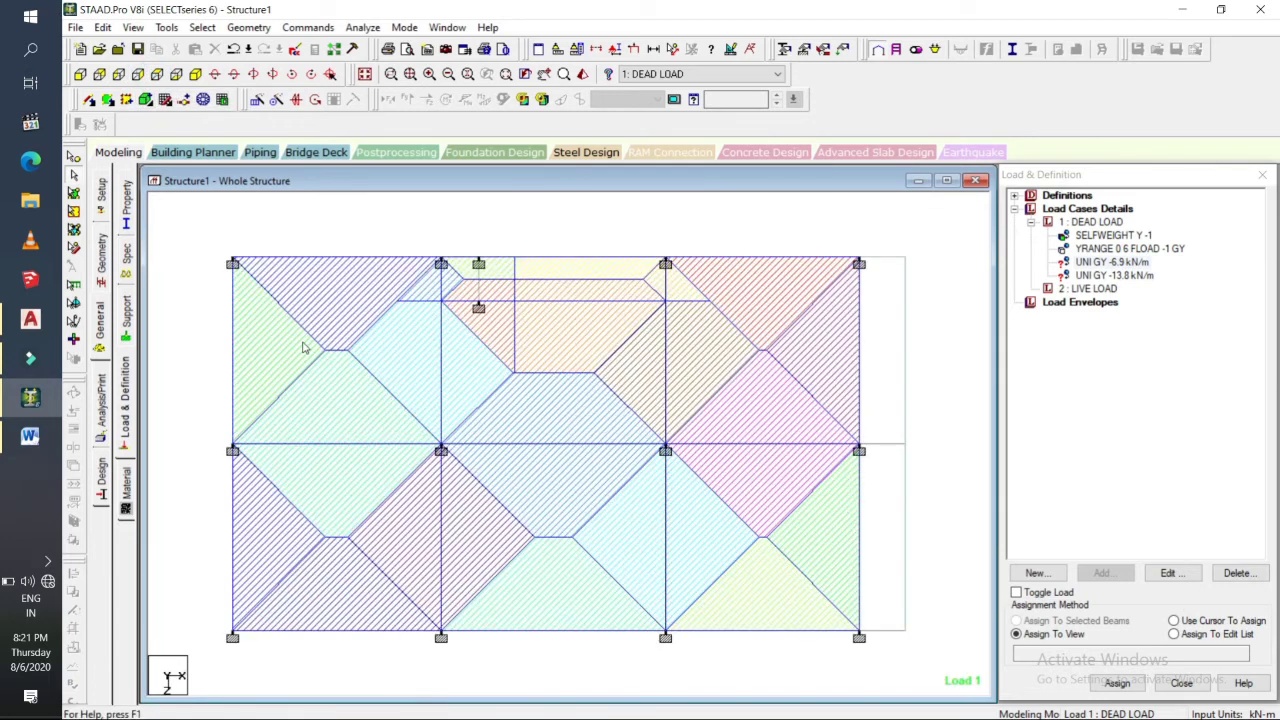
click(337, 450)
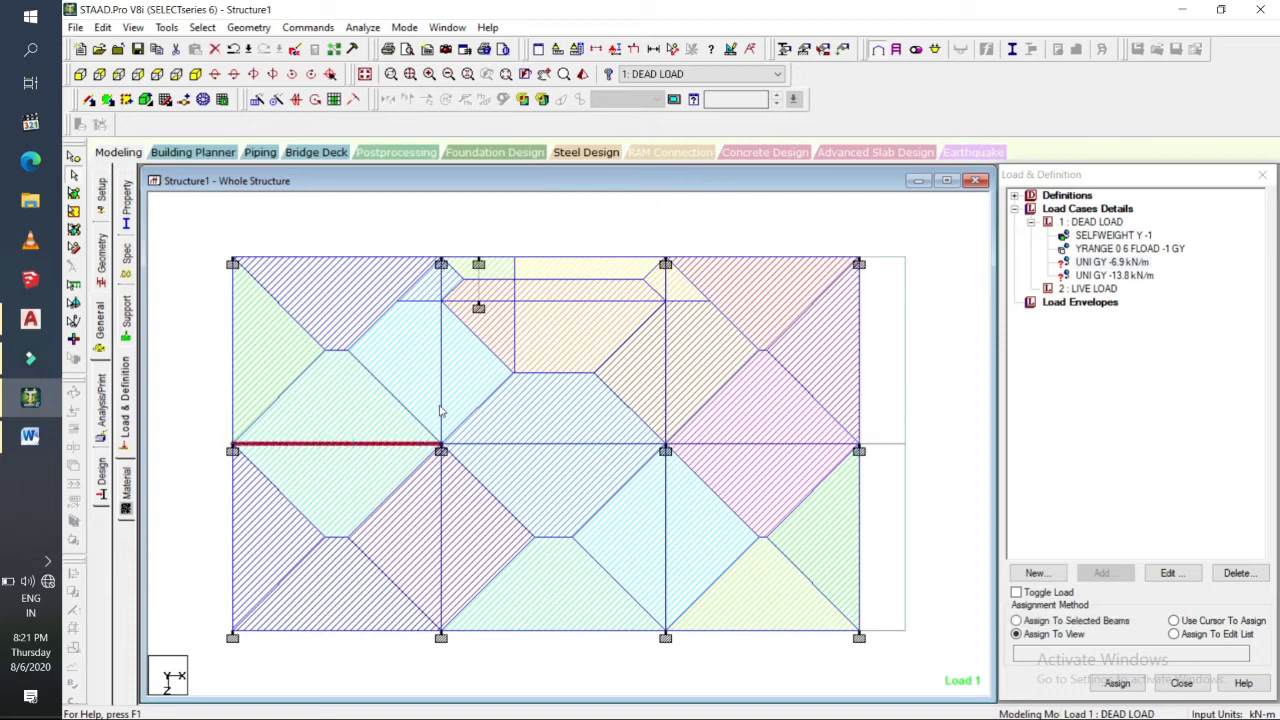
ctrl+click(440, 405)
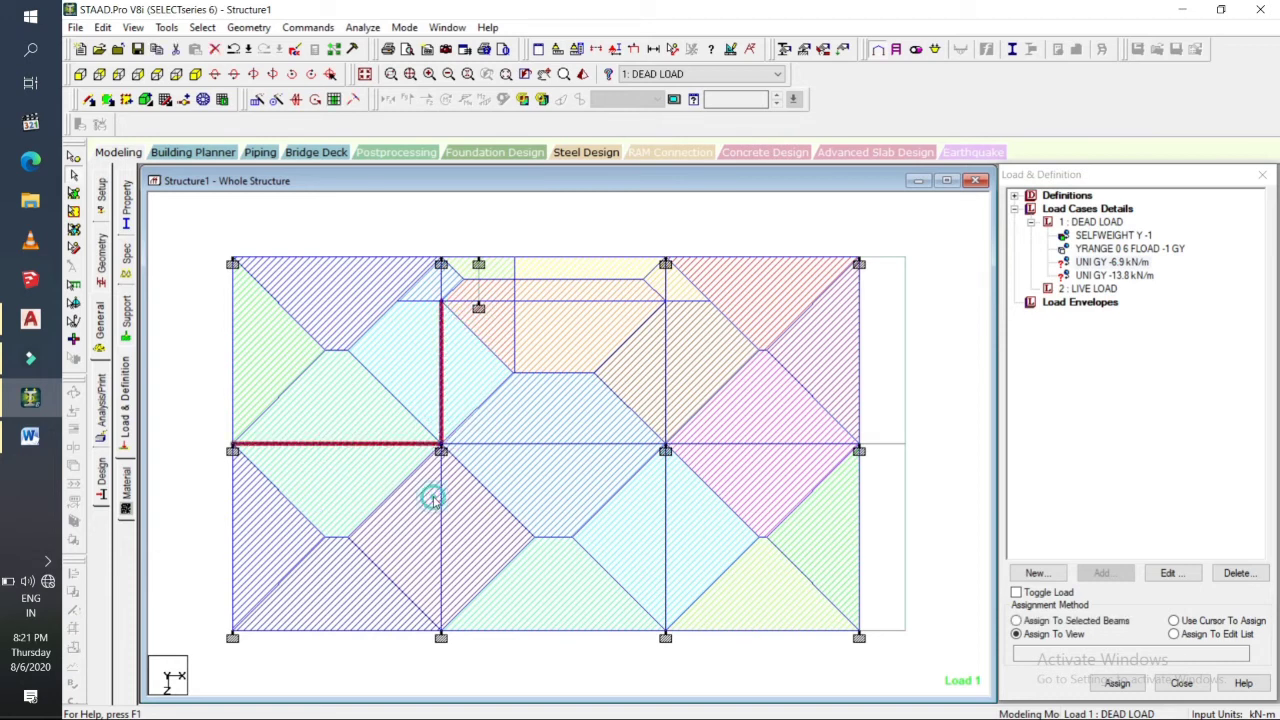
ctrl+click(441, 282)
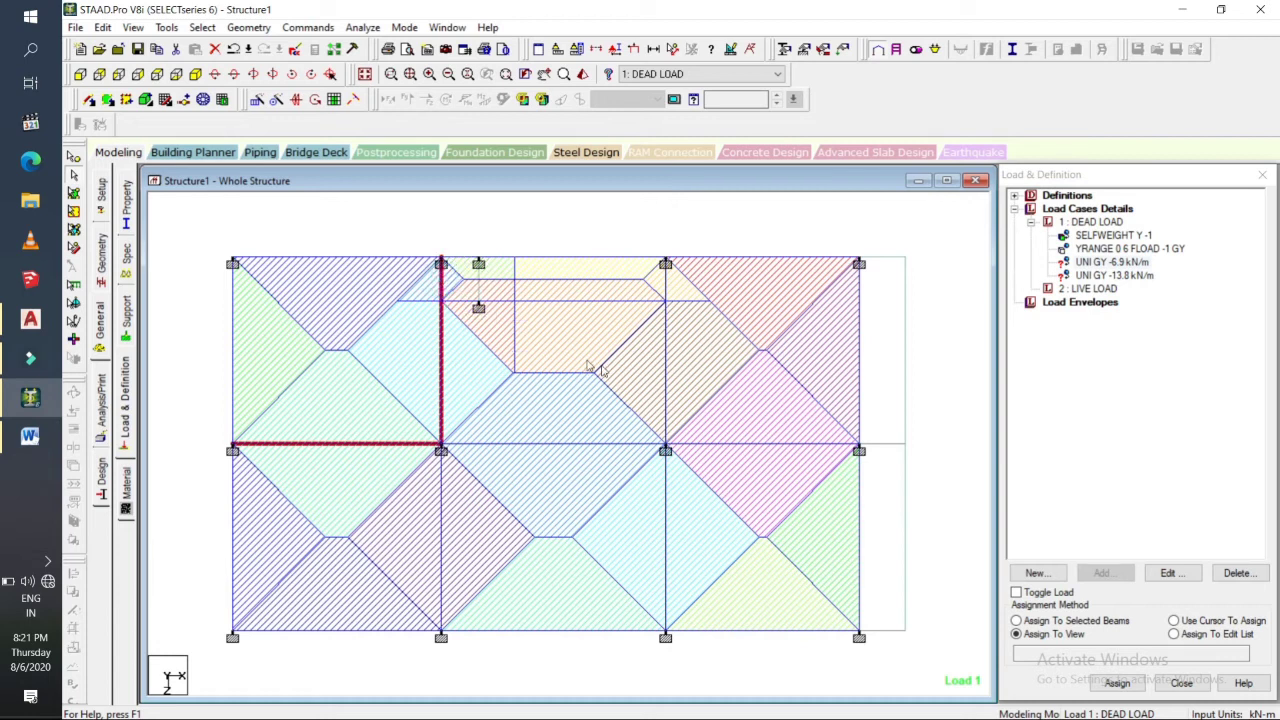
ctrl+click(666, 378)
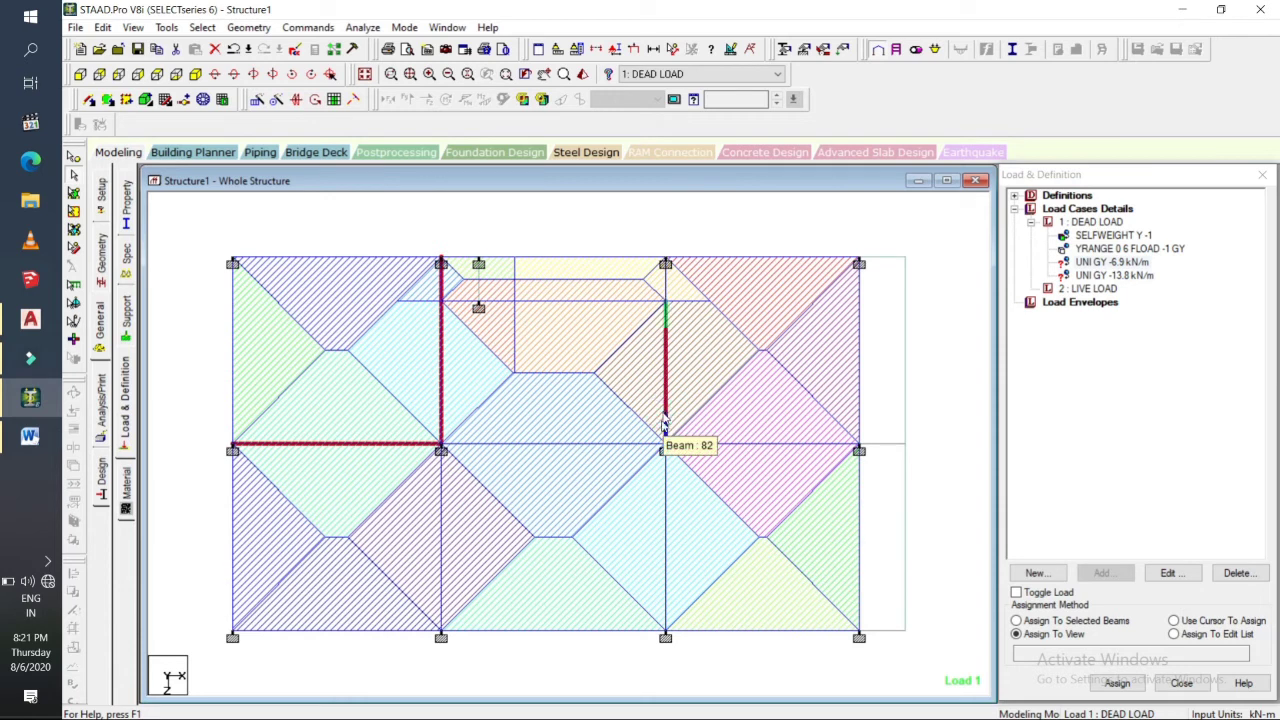
ctrl+click(665, 420)
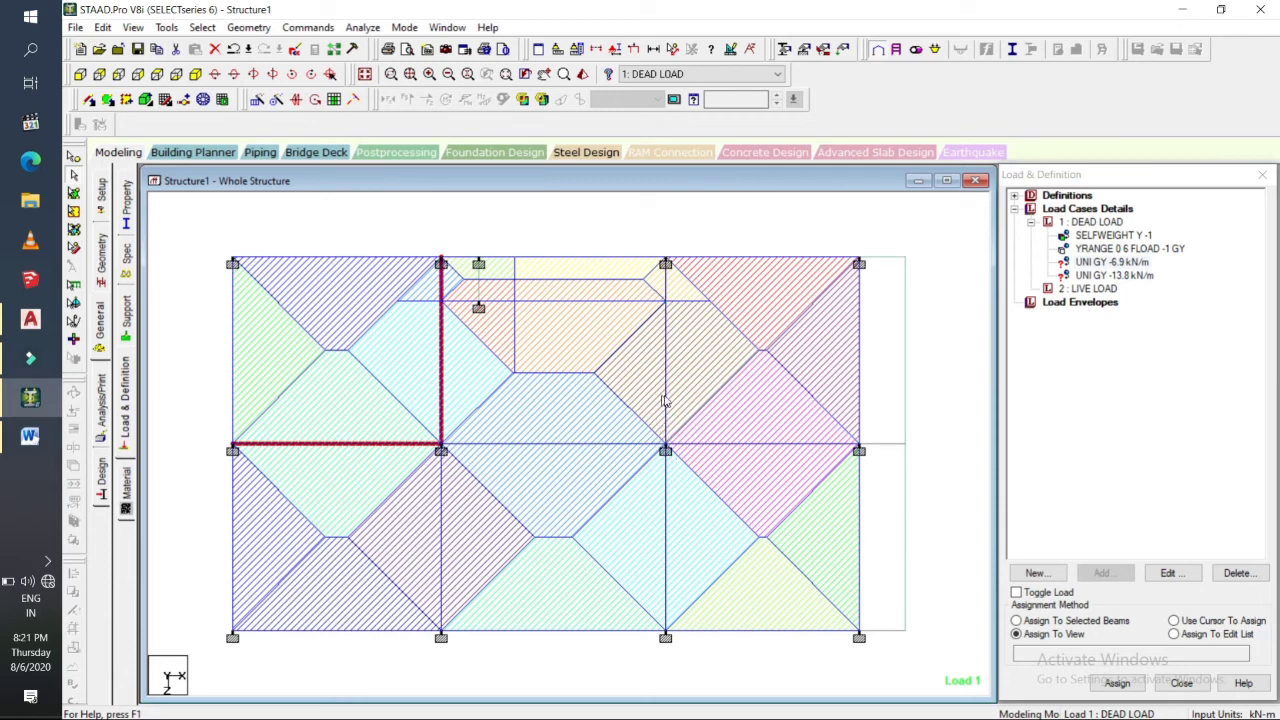
ctrl+click(655, 430)
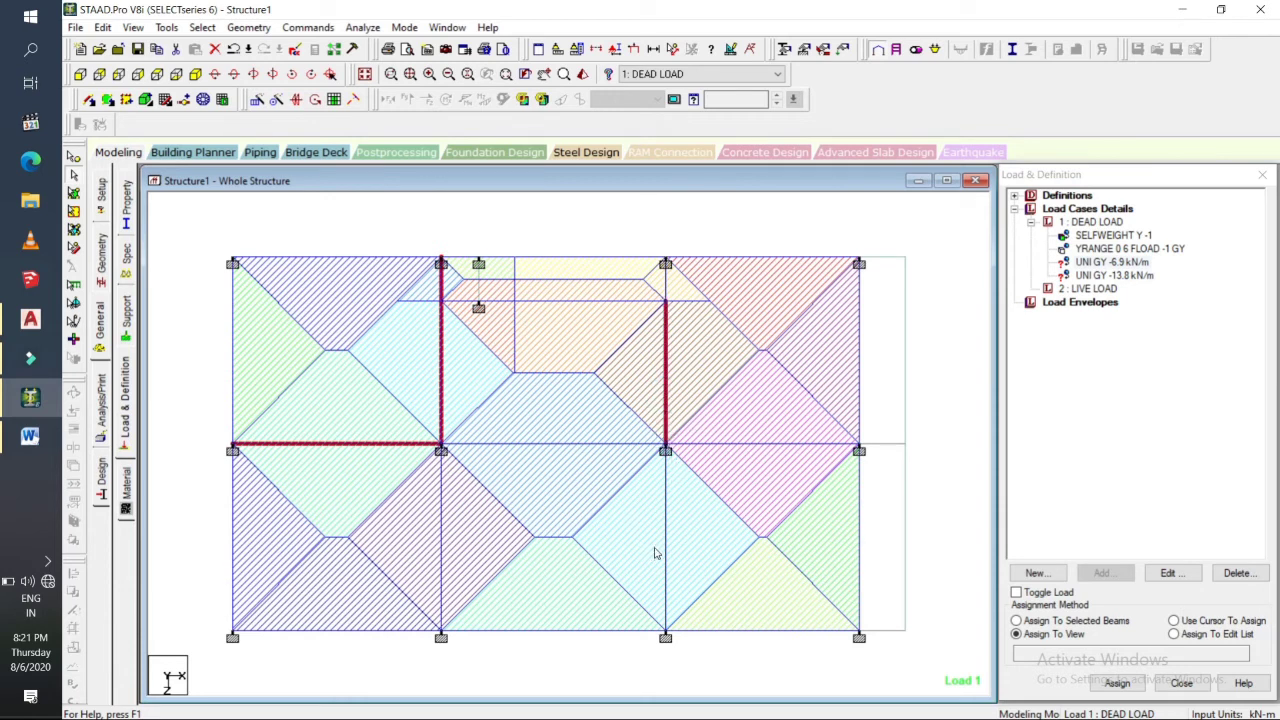
ctrl+click(665, 548)
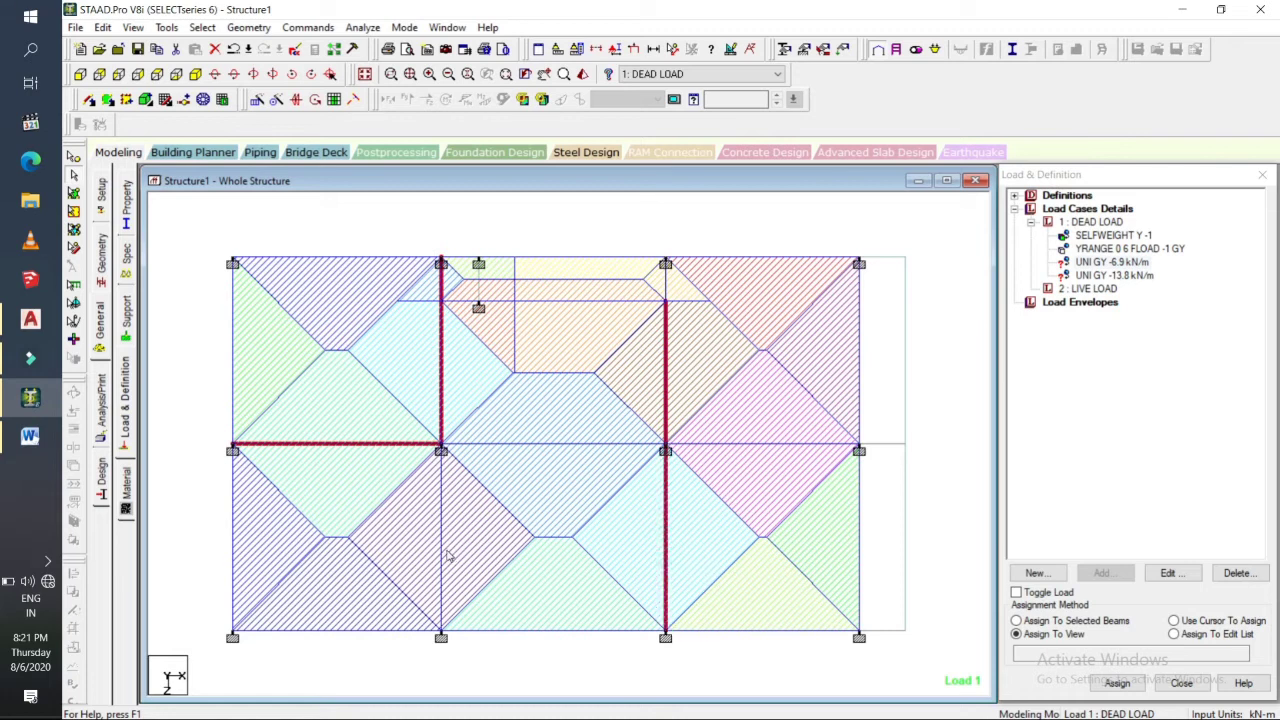
ctrl+click(442, 550)
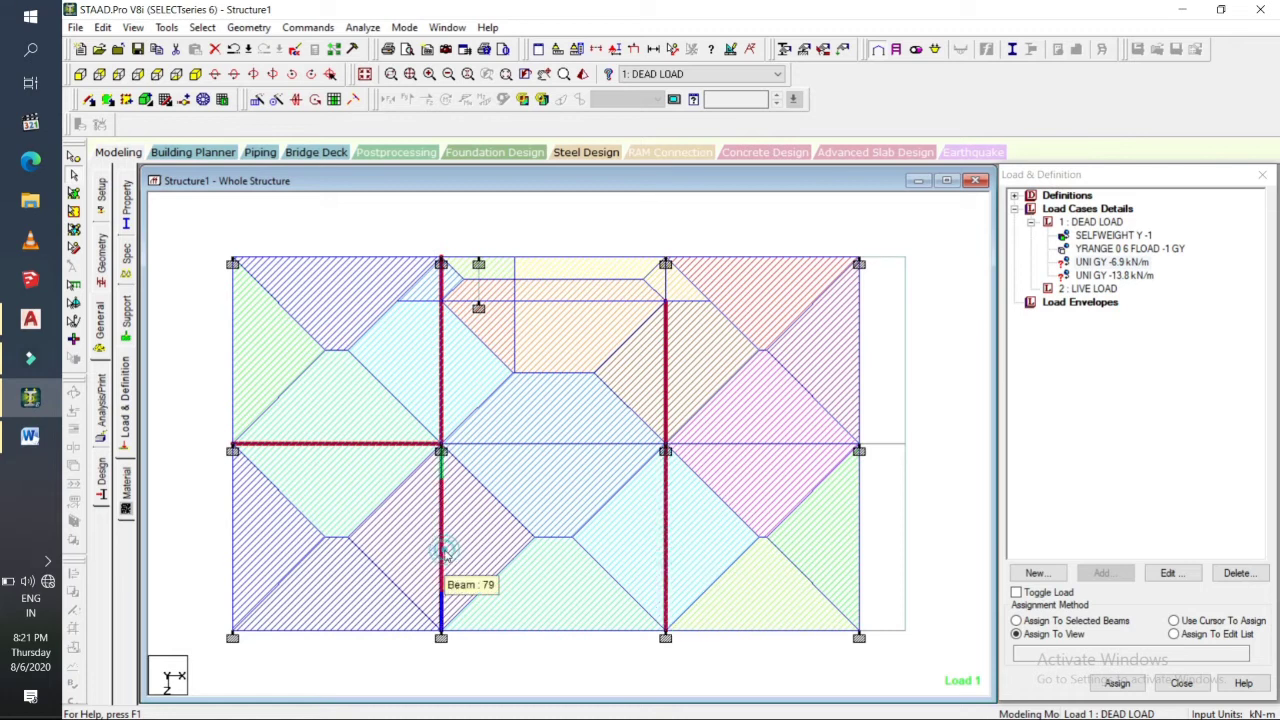
ctrl+click(745, 447)
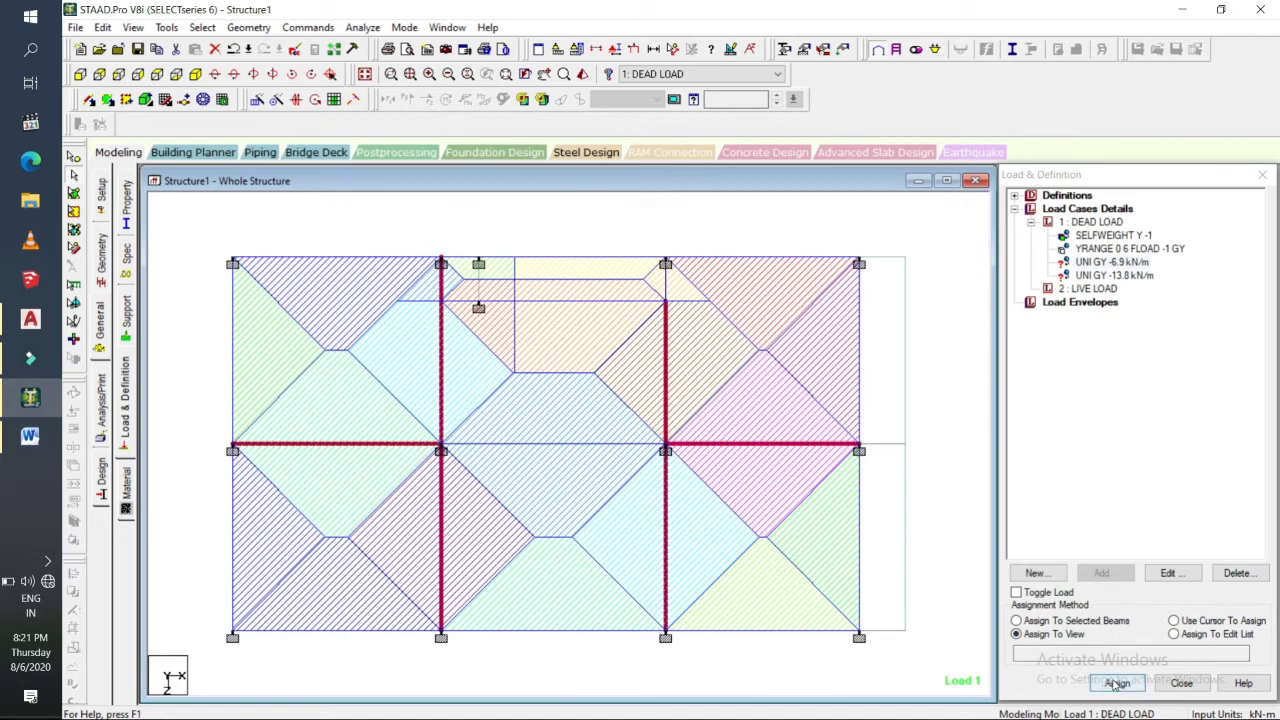
click(1050, 621)
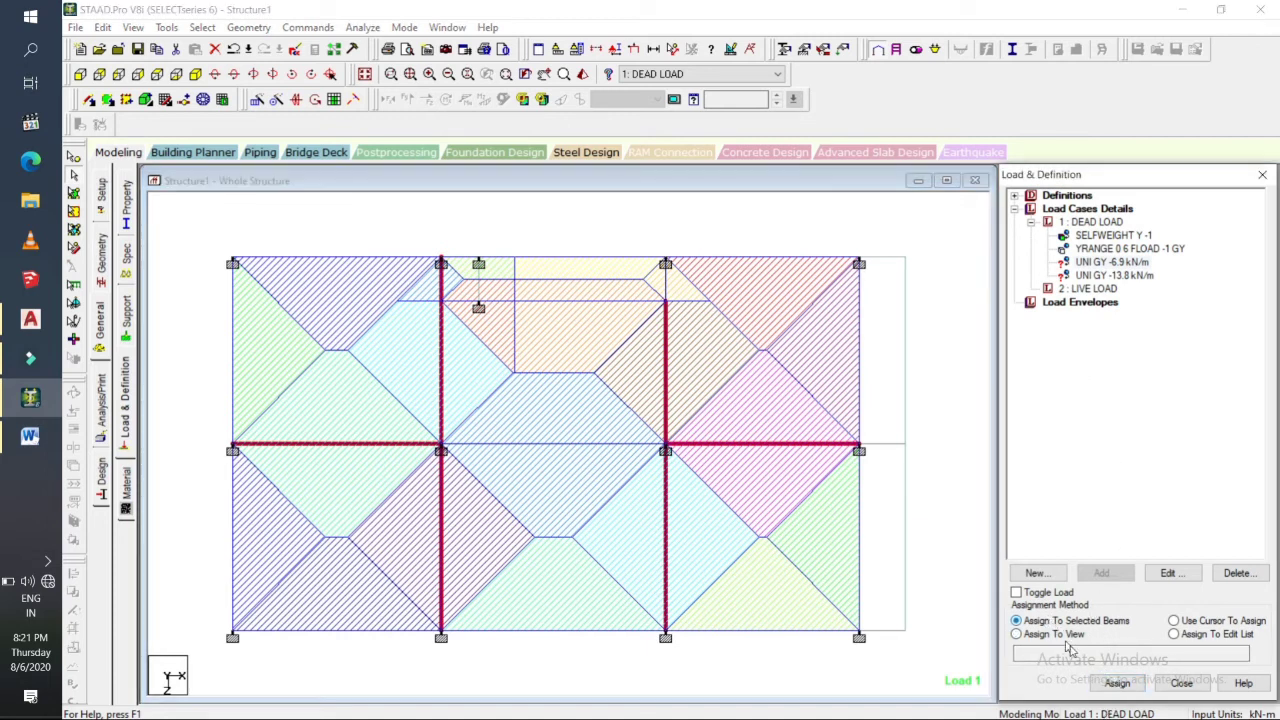
click(1114, 683)
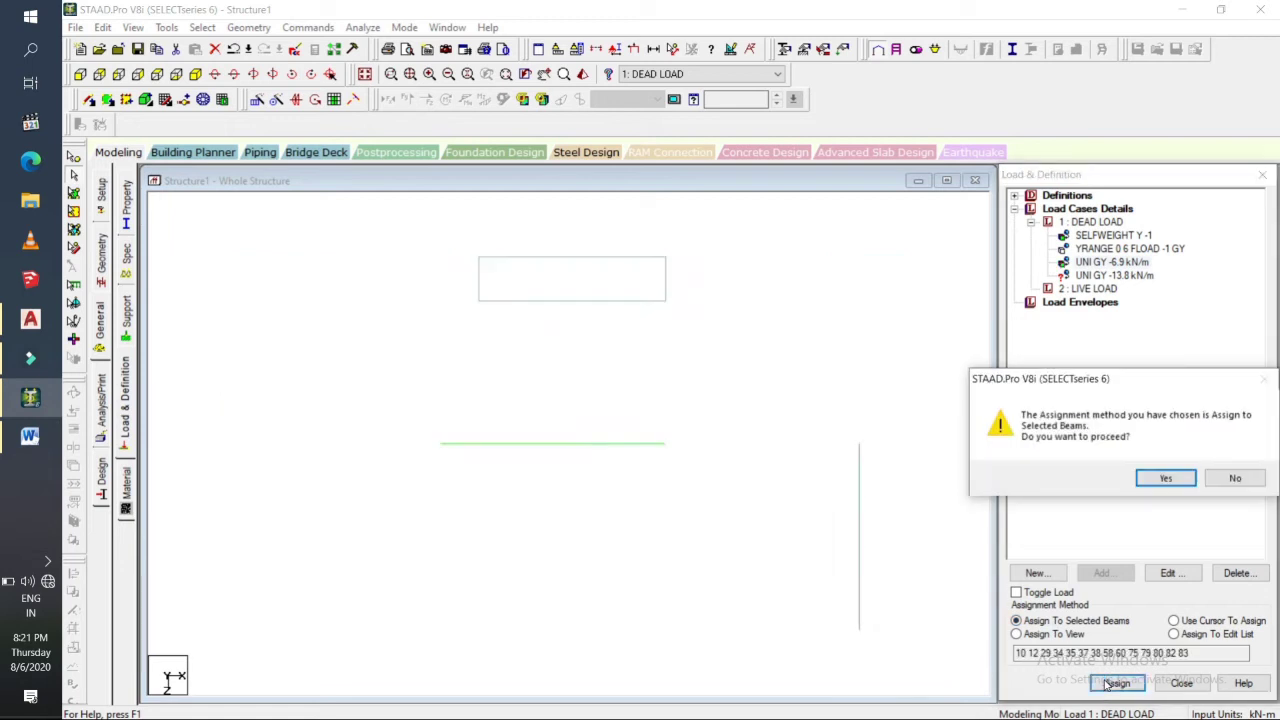
key(Return)
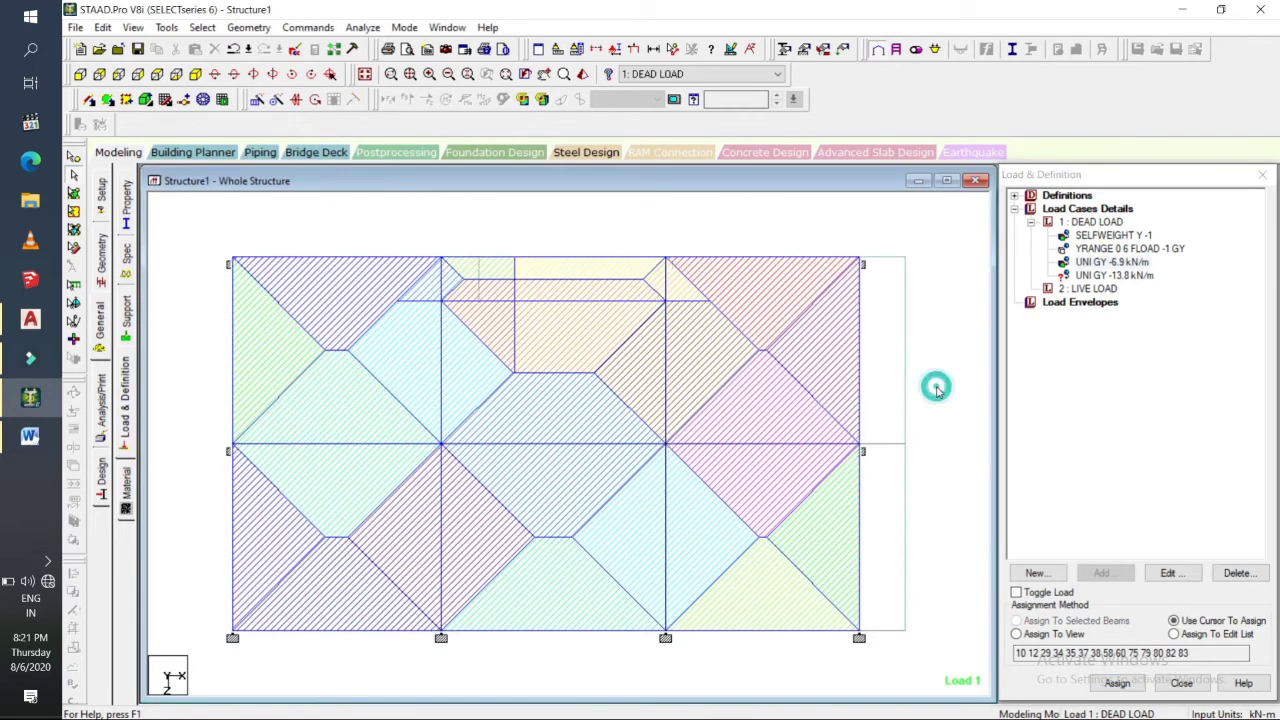
Assign the -13.8 kN/m uniform load to the beams along the outer column-line perimeter in plan view, using Assign To Selected Beams.
click(1092, 276)
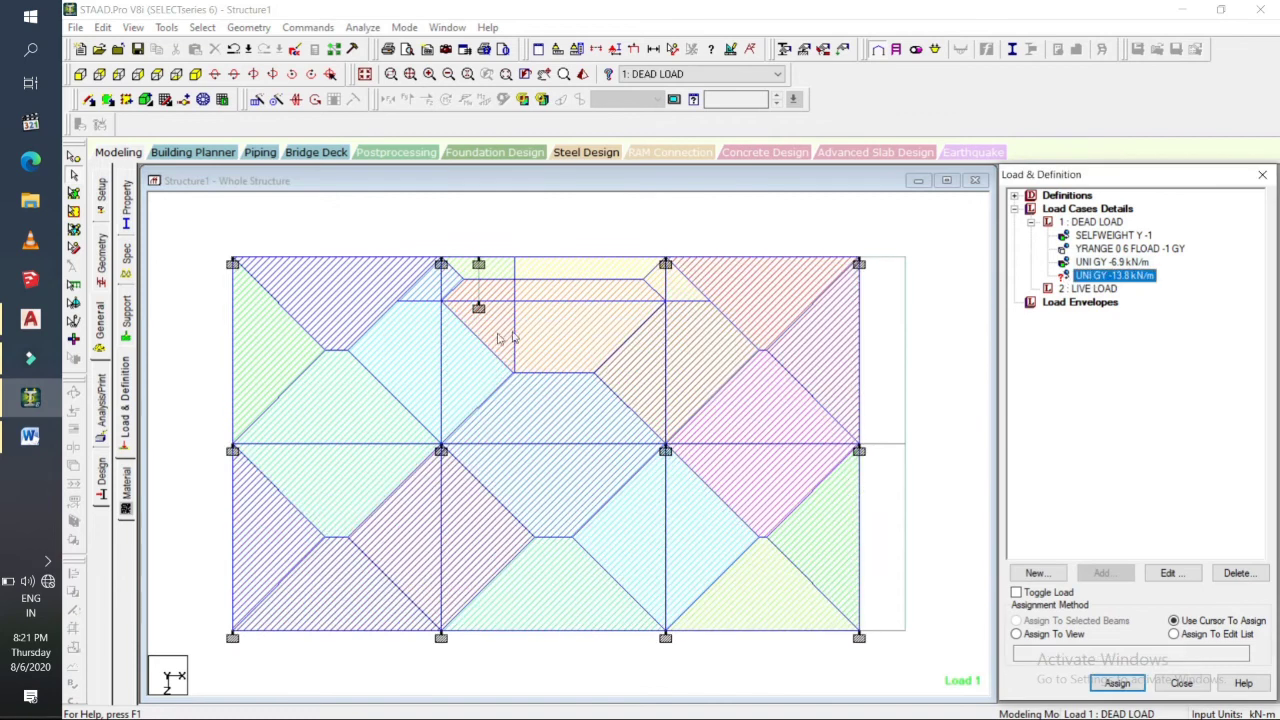
click(371, 260)
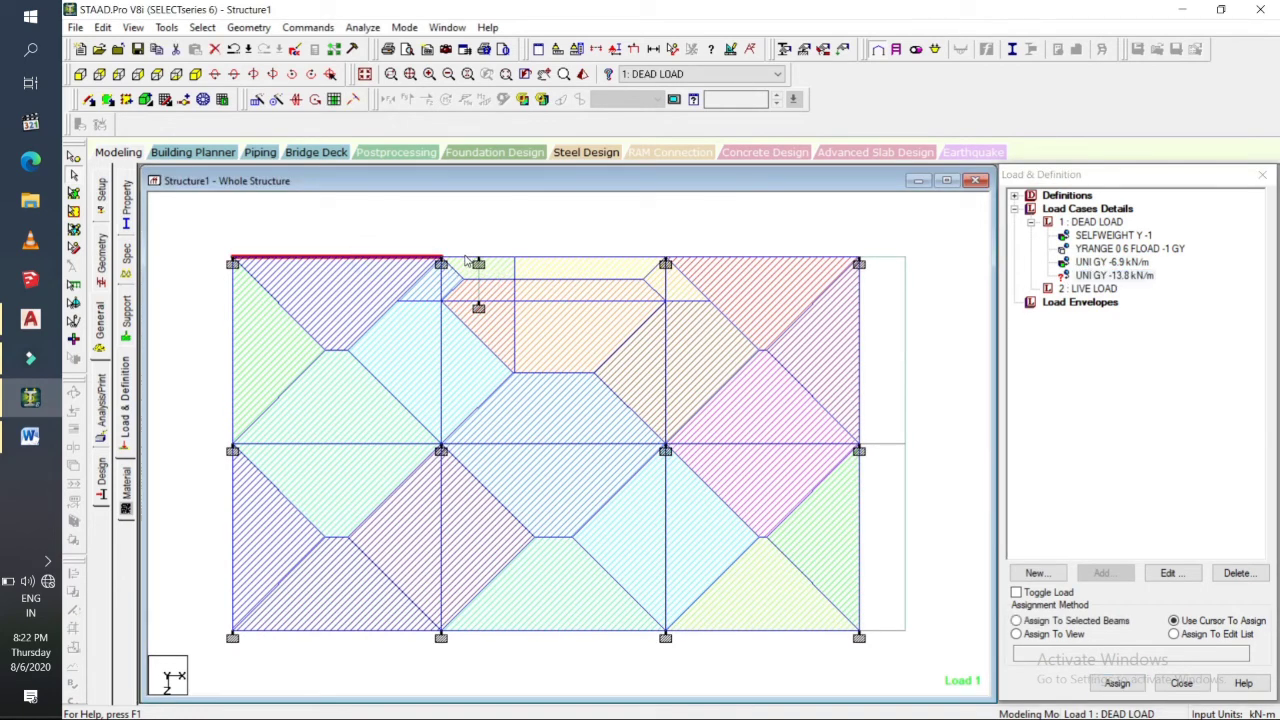
click(470, 261)
click(534, 262)
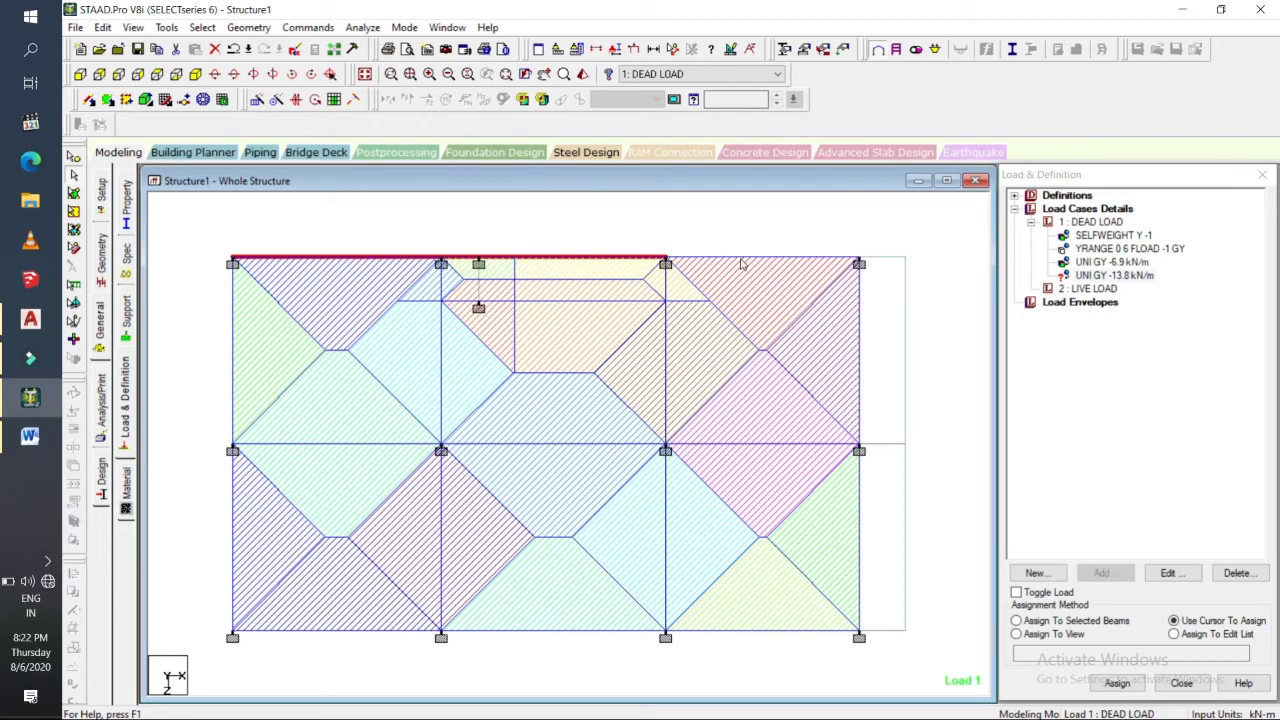
click(742, 259)
click(857, 326)
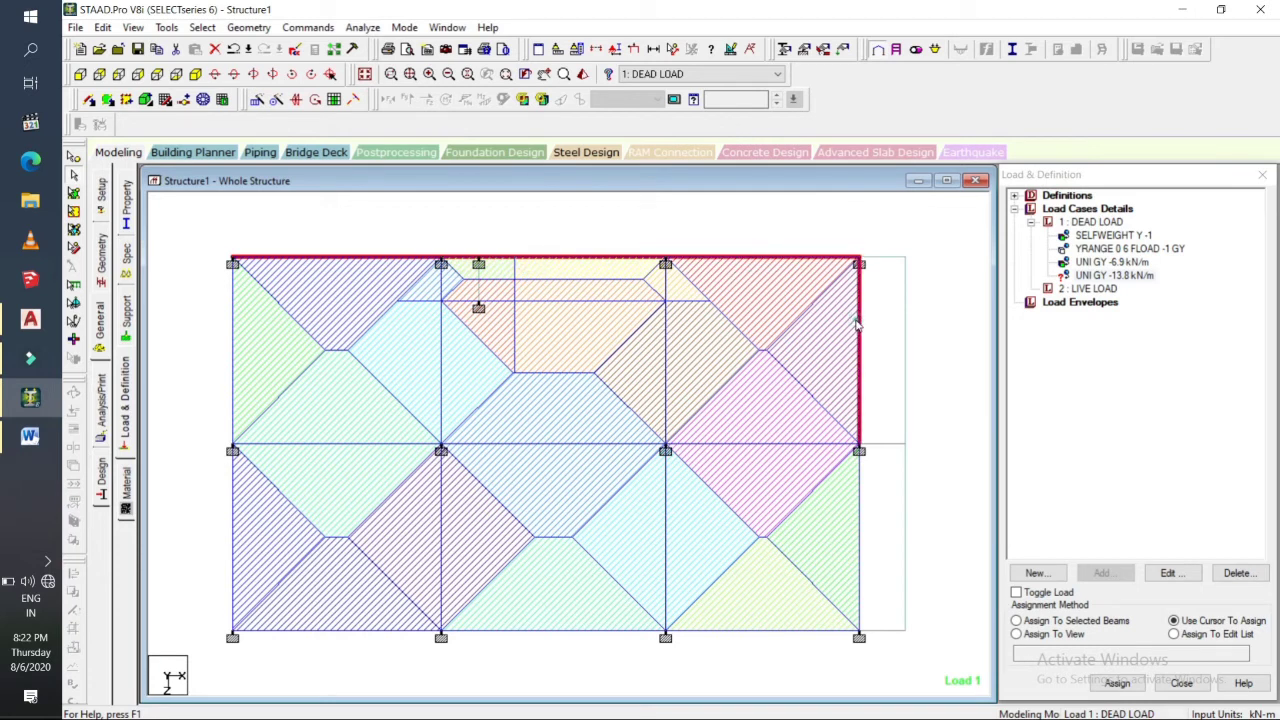
click(857, 548)
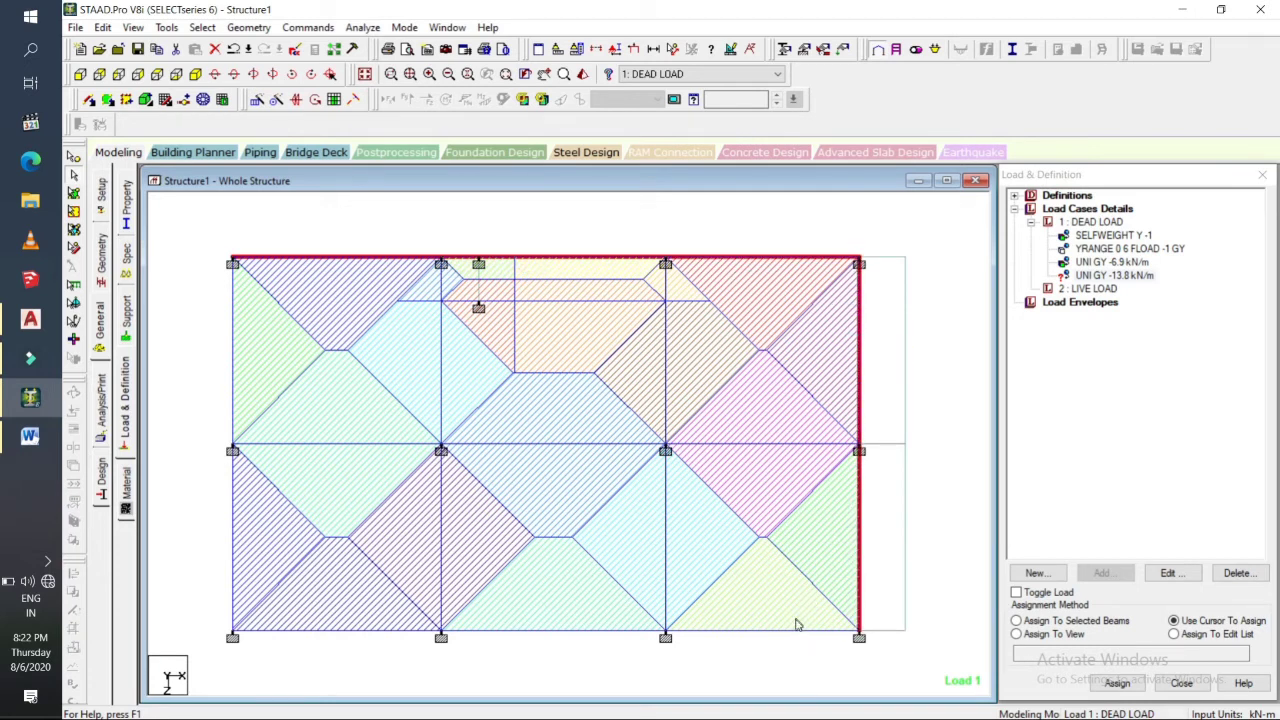
click(797, 632)
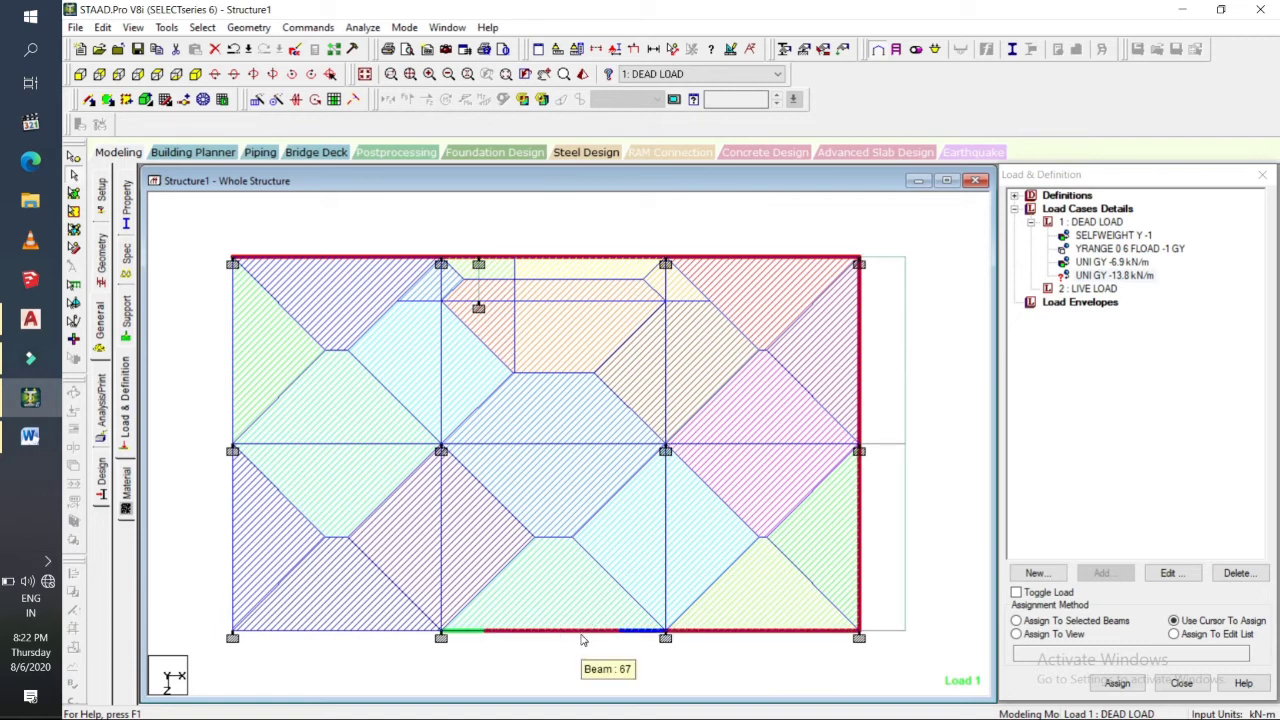
click(583, 636)
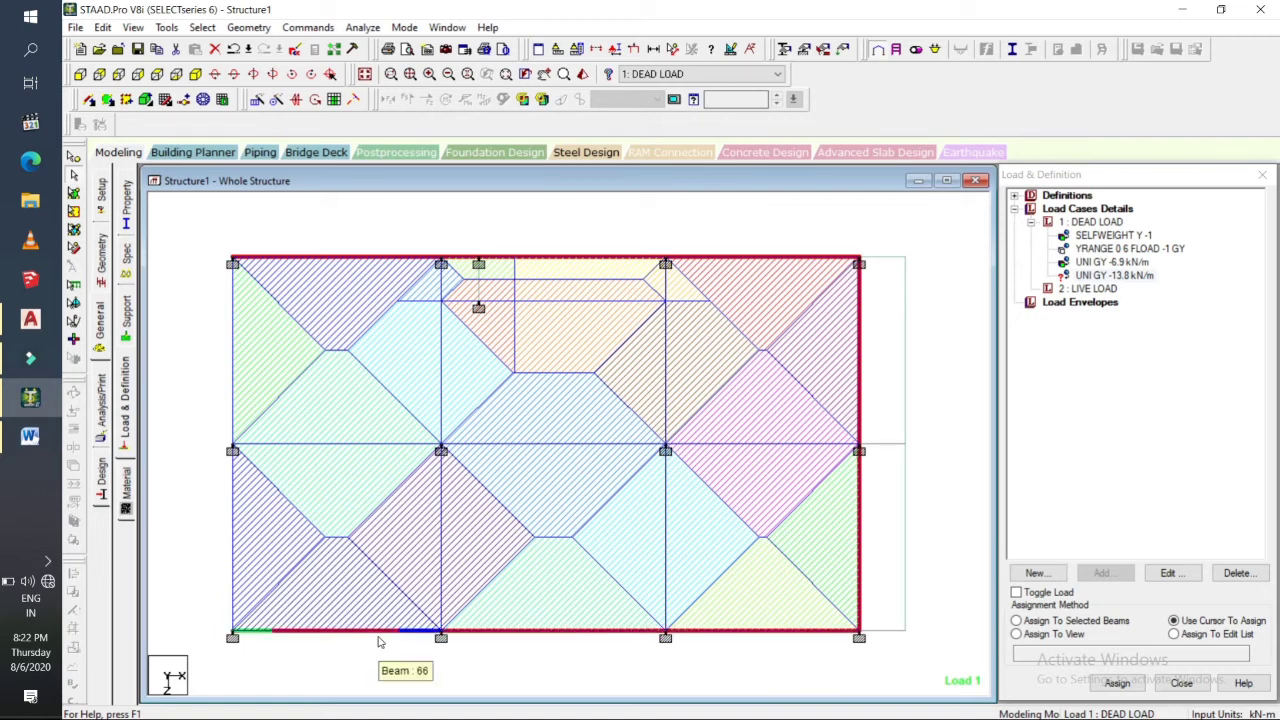
click(380, 637)
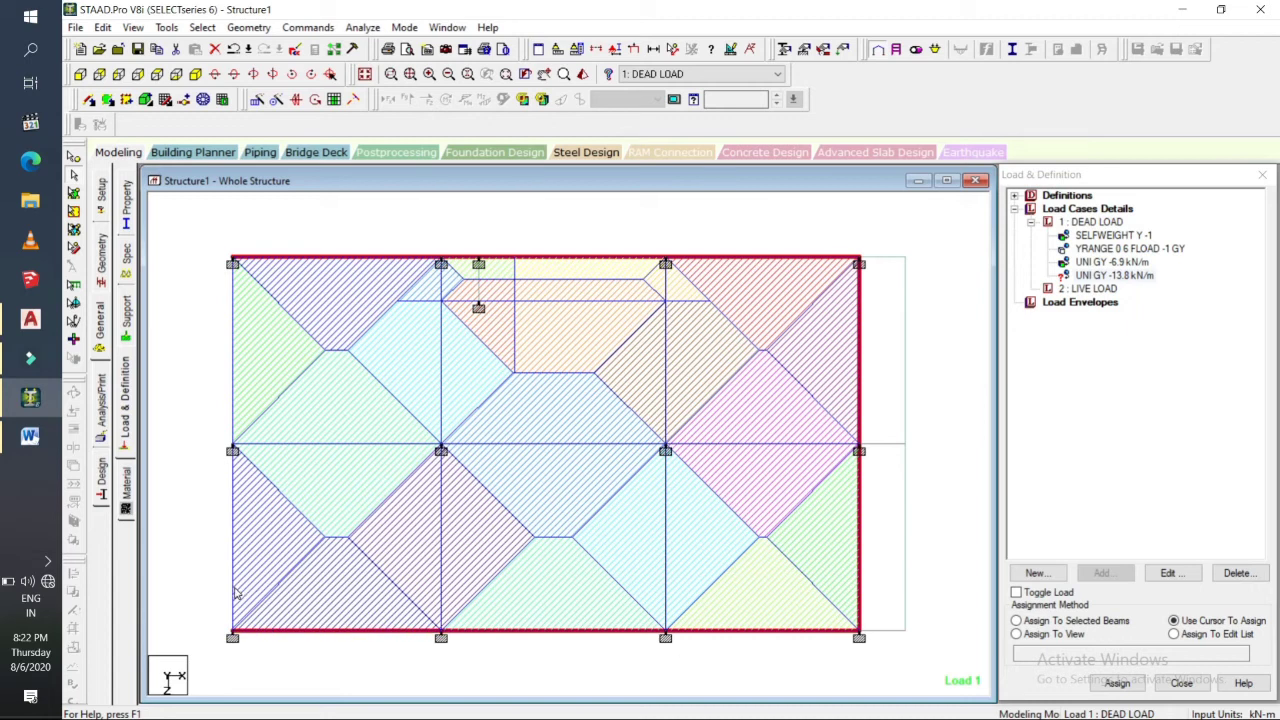
click(234, 590)
click(232, 382)
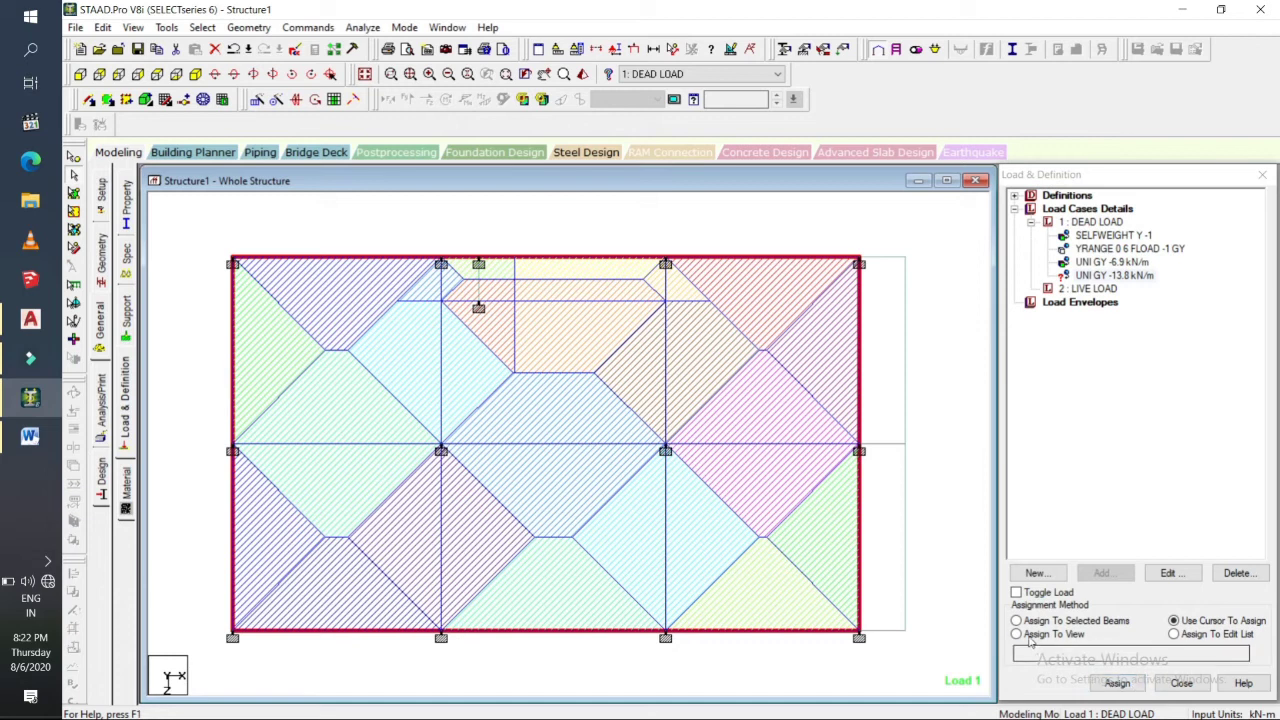
click(1120, 684)
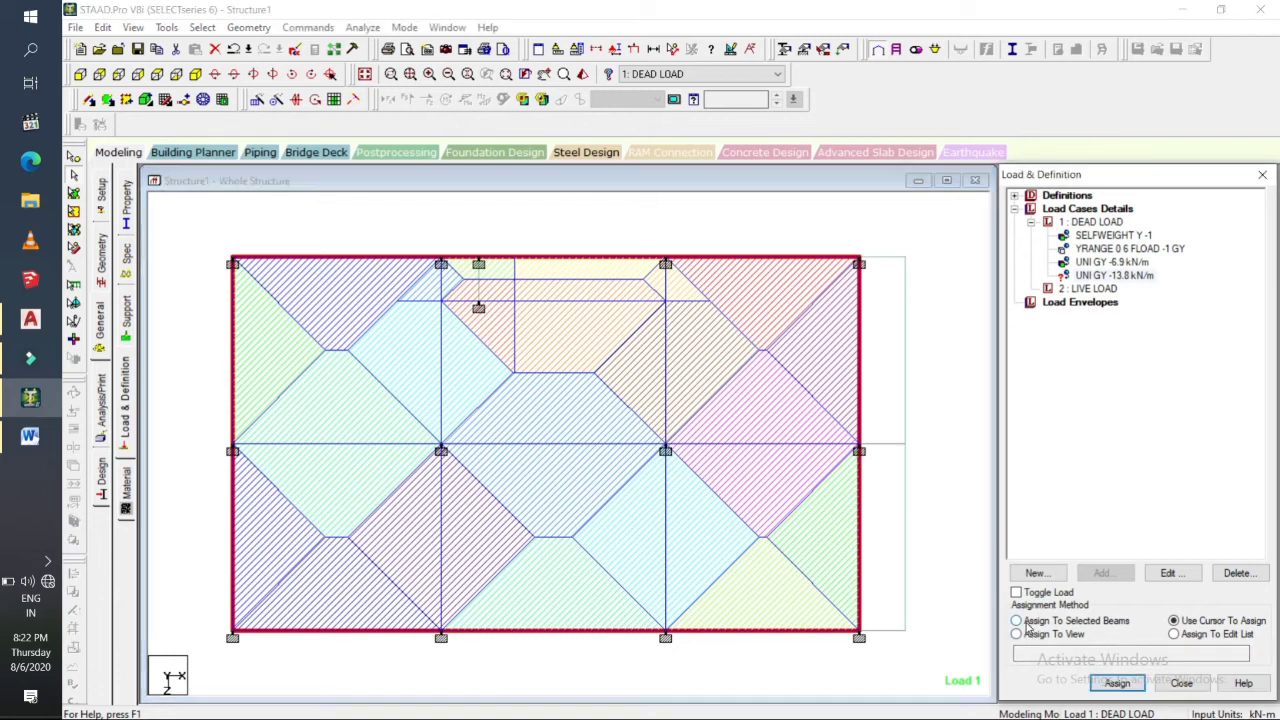
click(1118, 685)
key(Return)
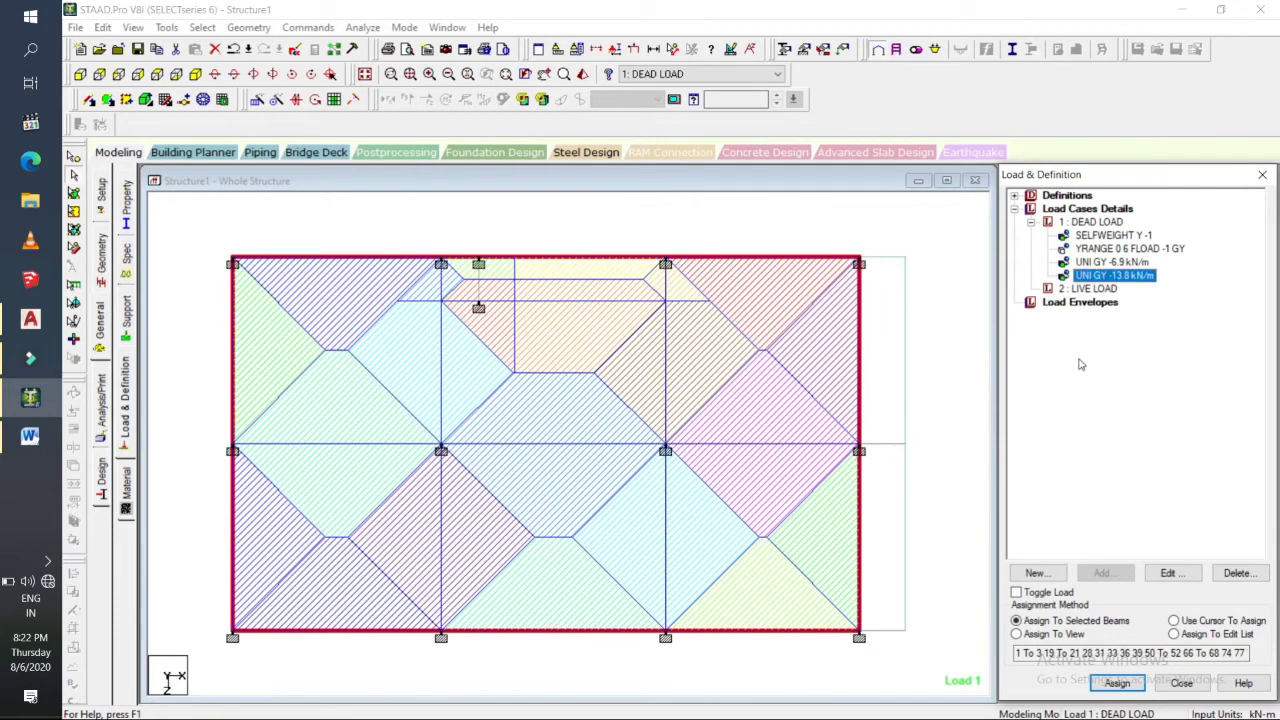
click(935, 381)
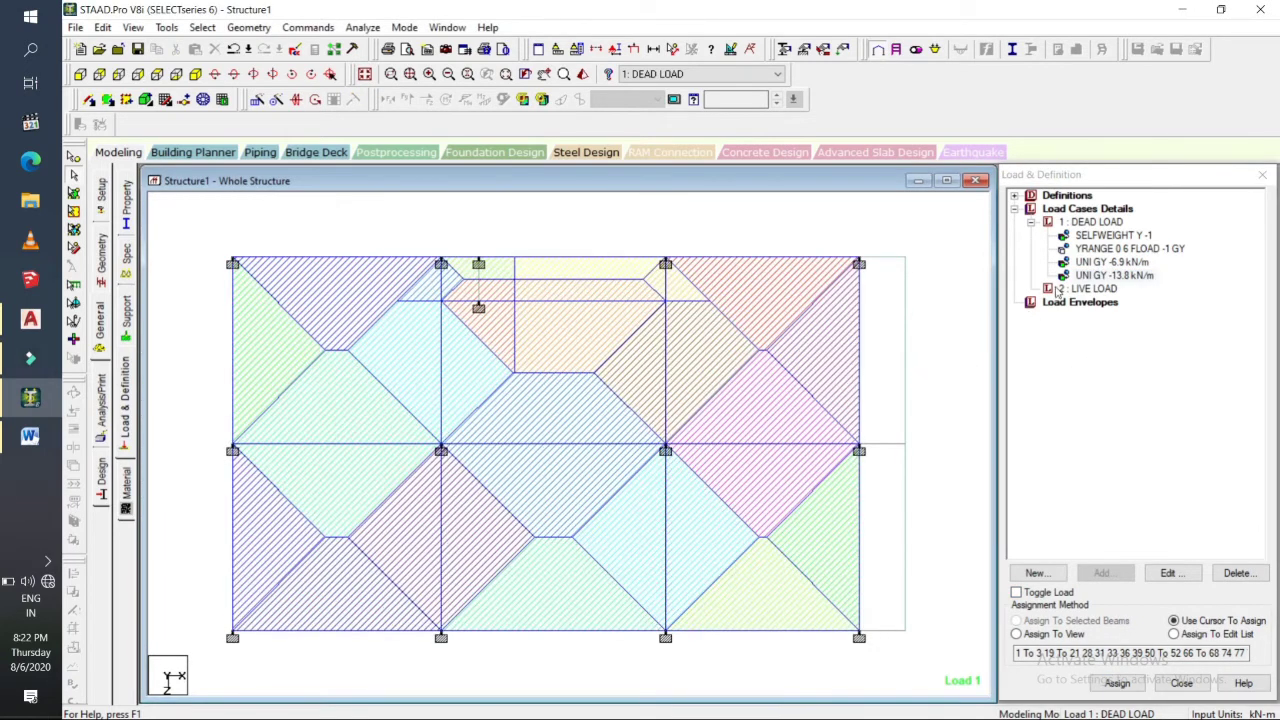
Add a floor load of -3 kN/m2 in the Global Y direction with a Y range of 0 to 6 m to the live load case.
click(1058, 289)
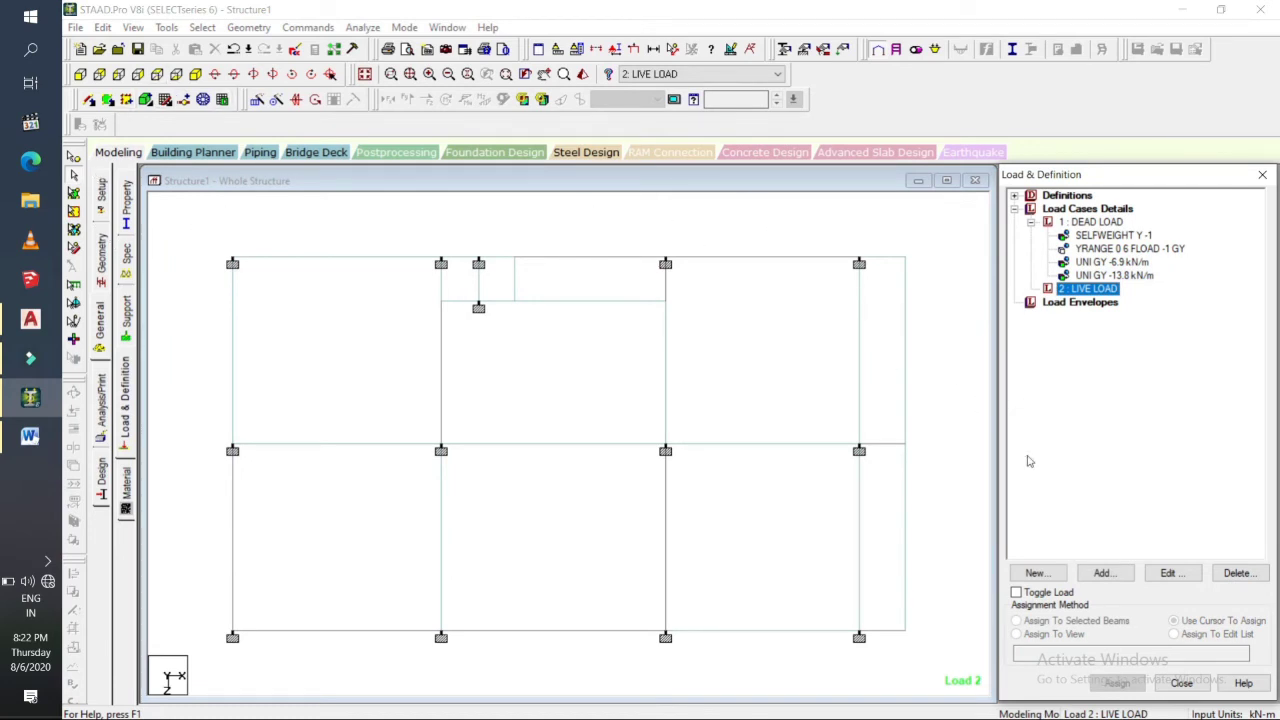
click(1100, 573)
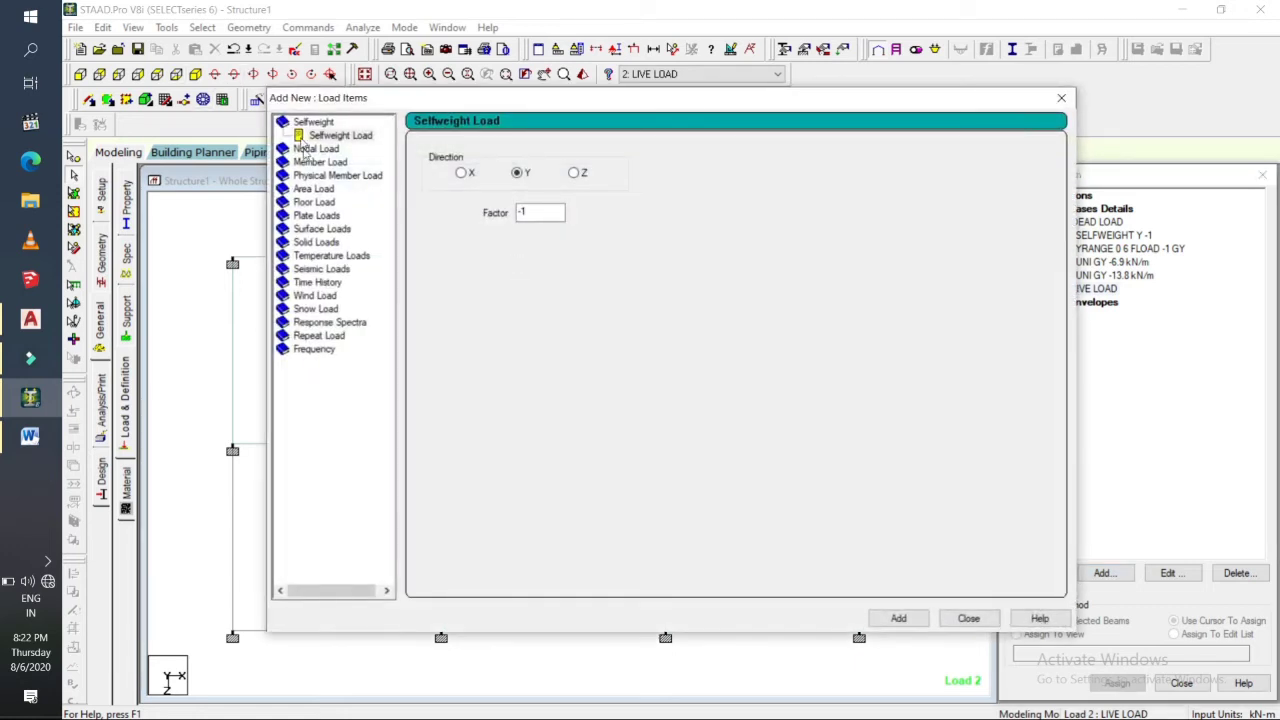
click(318, 202)
click(491, 229)
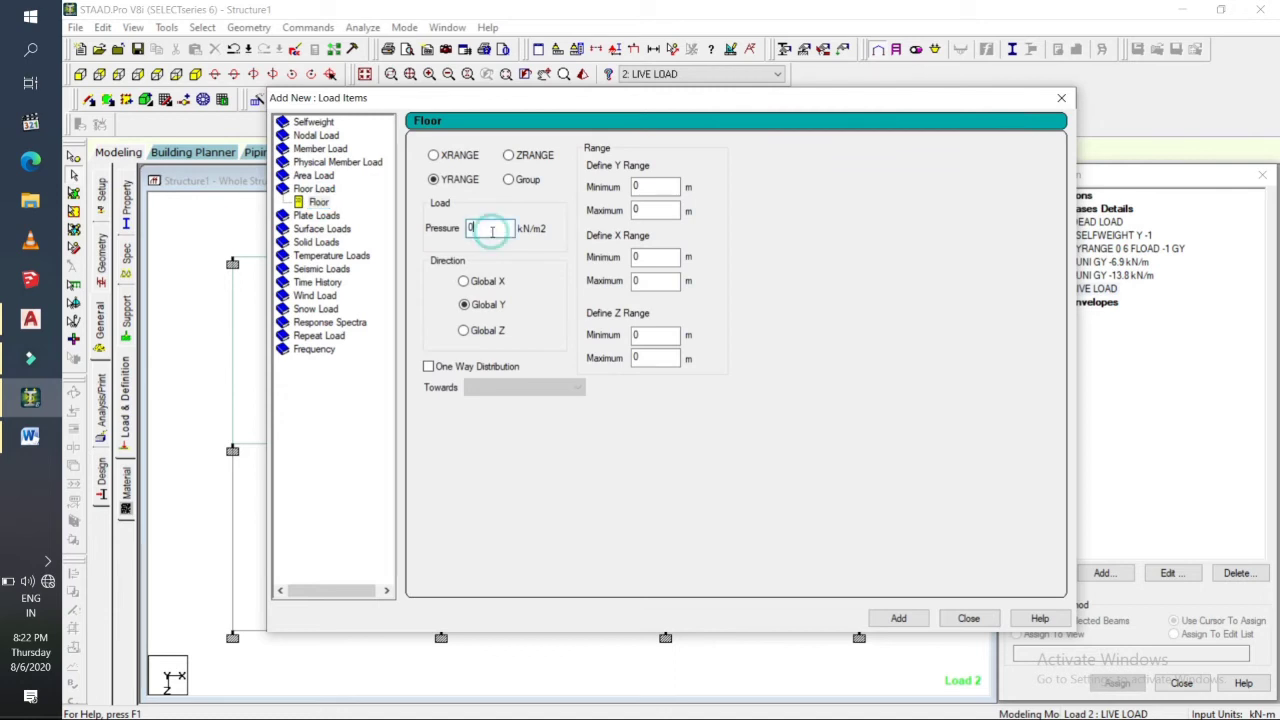
key(BackSpace)
click(641, 209)
key(BackSpace)
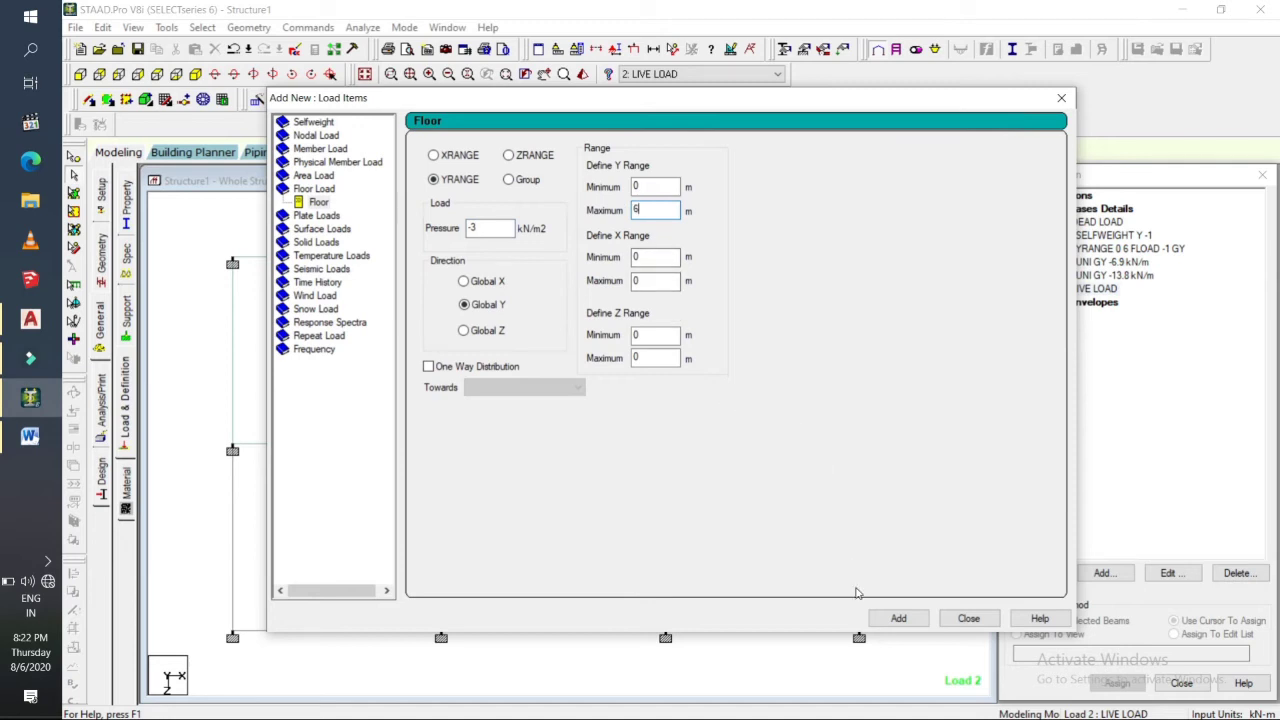
click(898, 619)
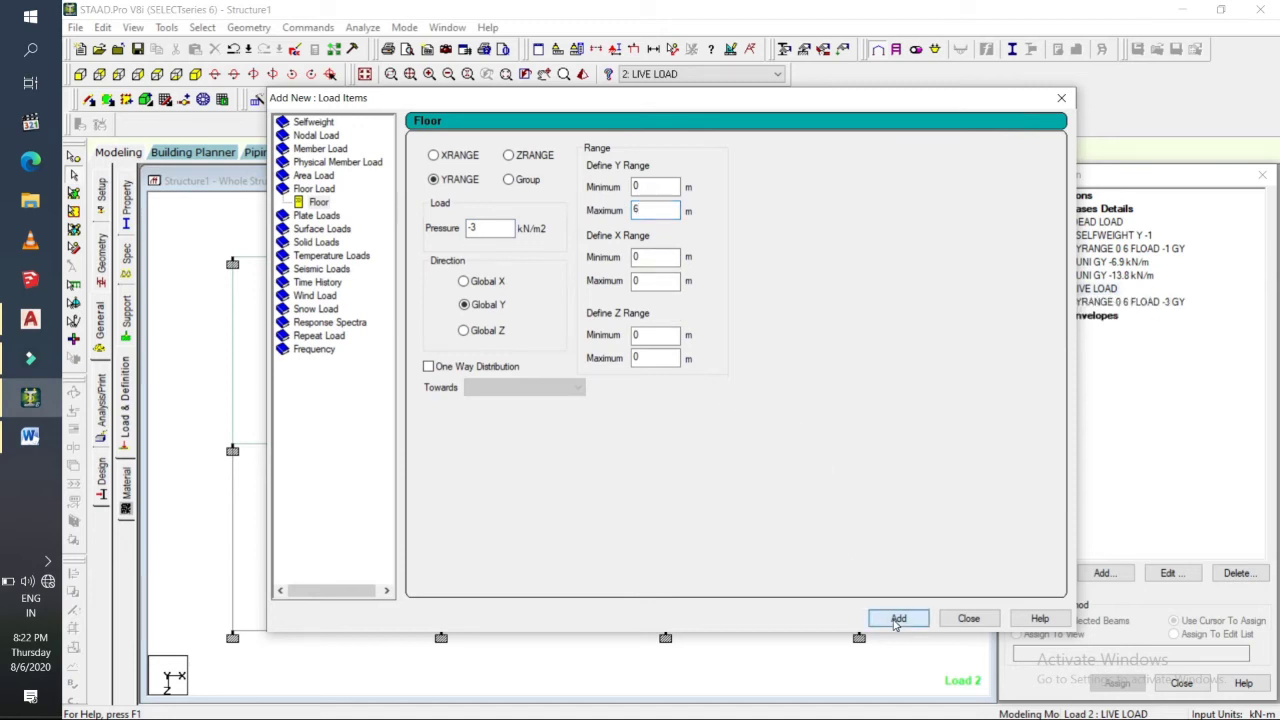
click(968, 618)
click(1113, 317)
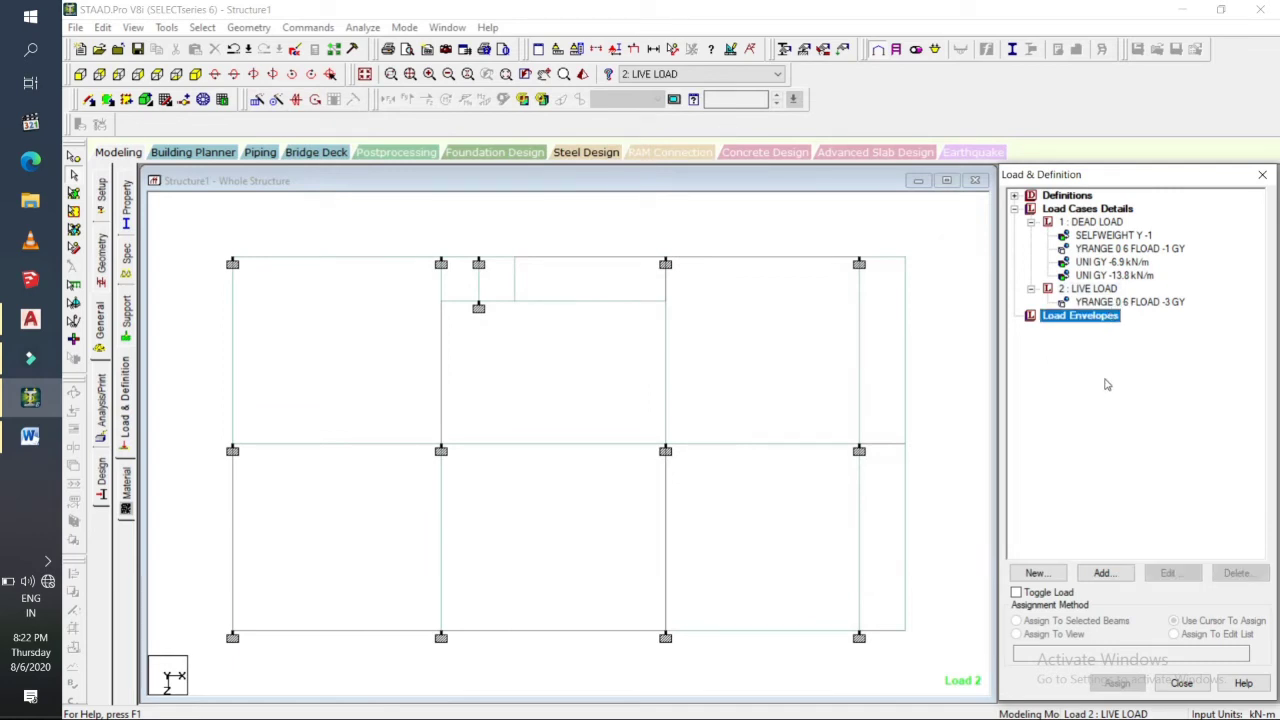
Define normal load combination 3 from the dead and live load cases, with a factor of 1.5 for each.
click(1081, 208)
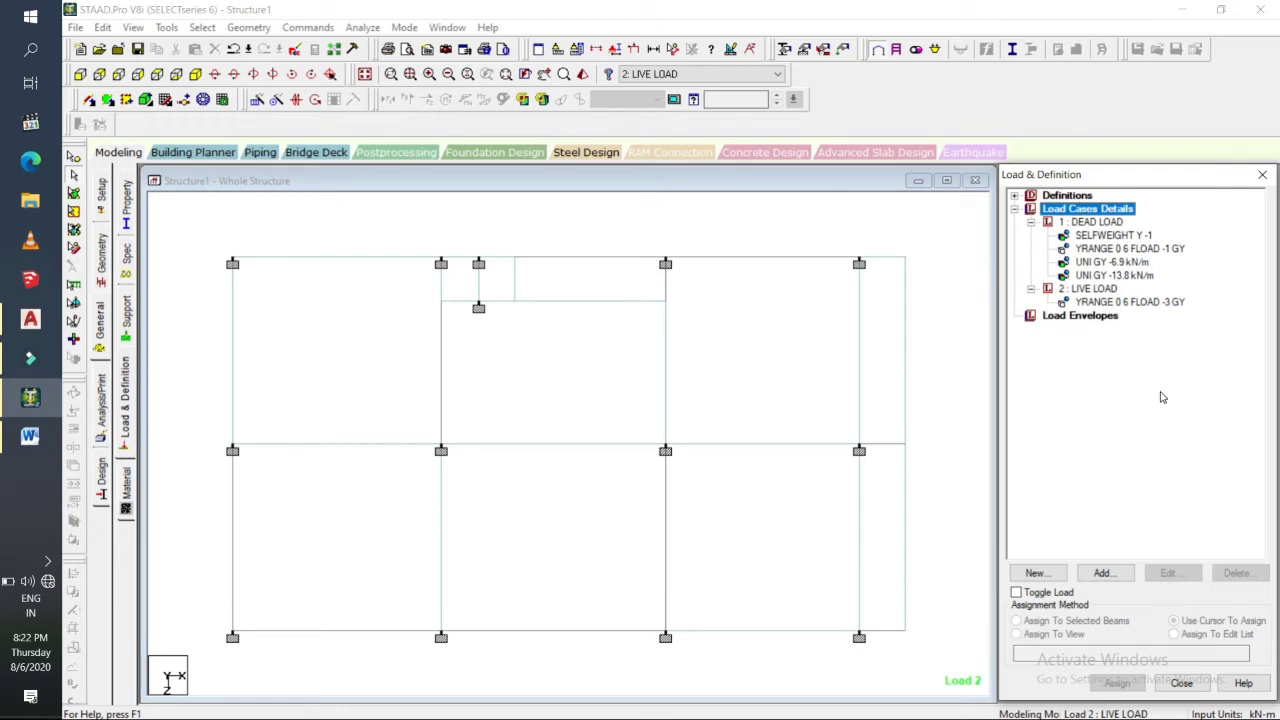
click(1101, 573)
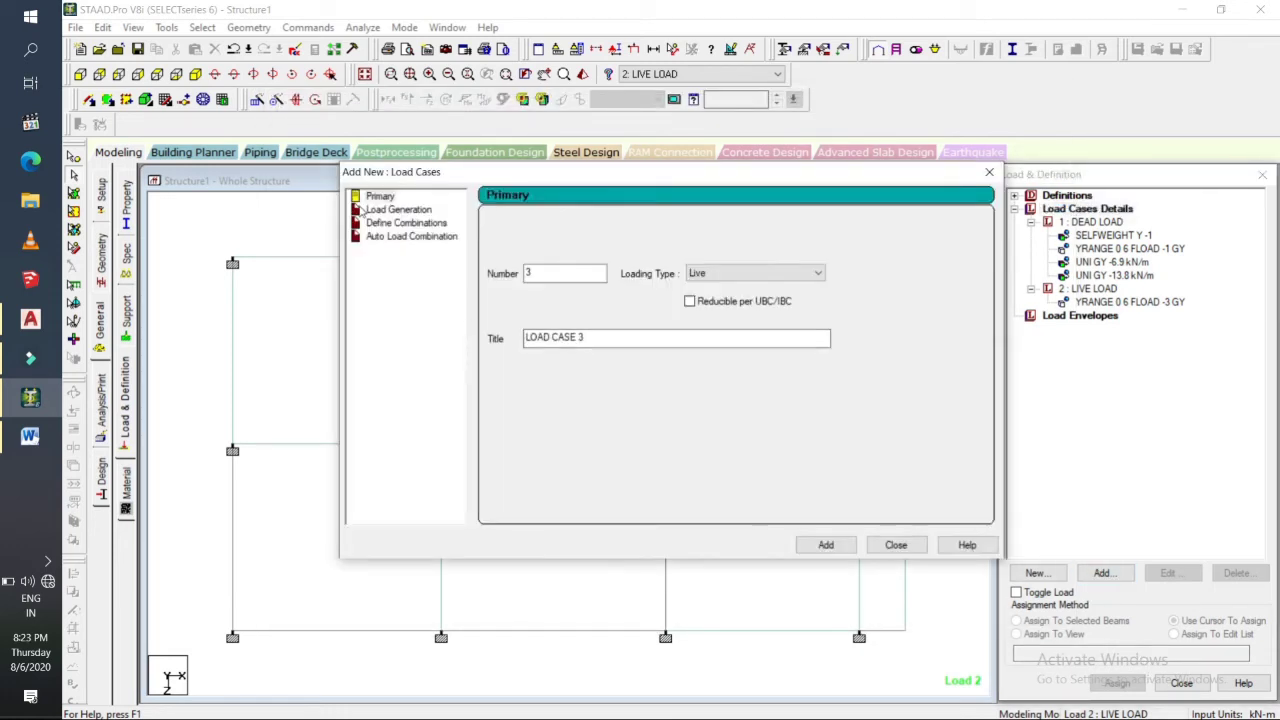
click(392, 223)
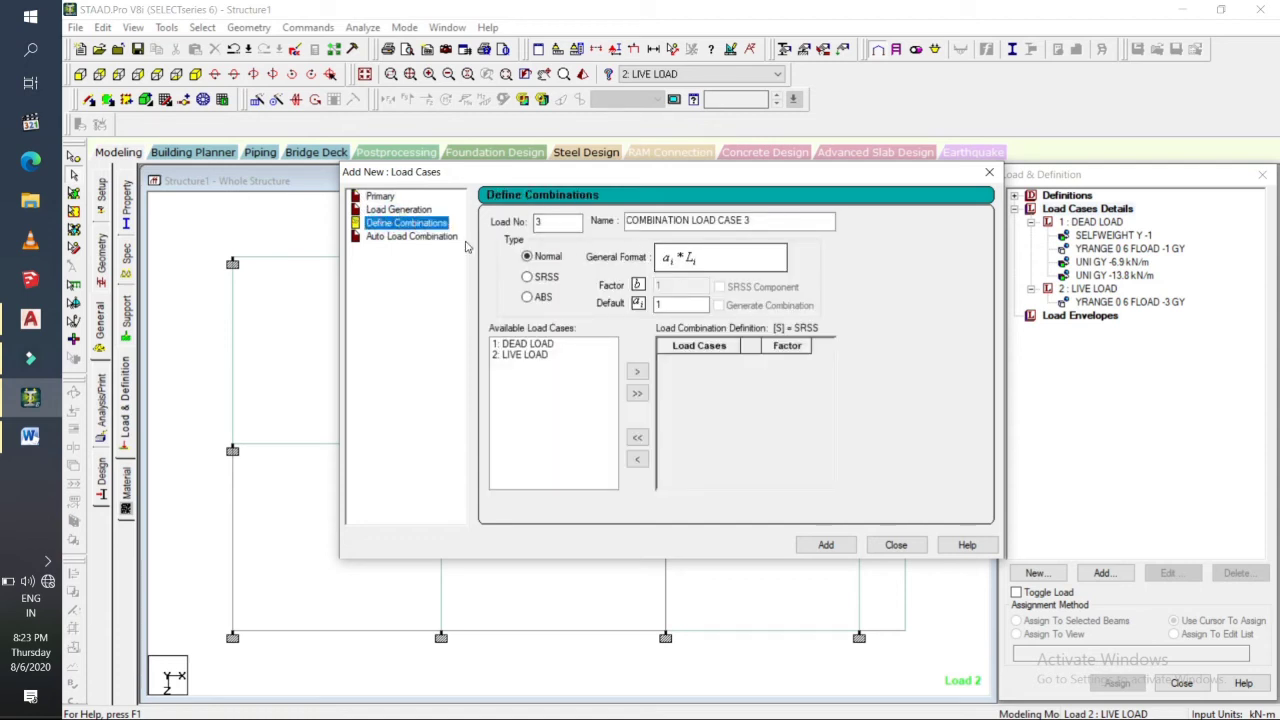
click(638, 394)
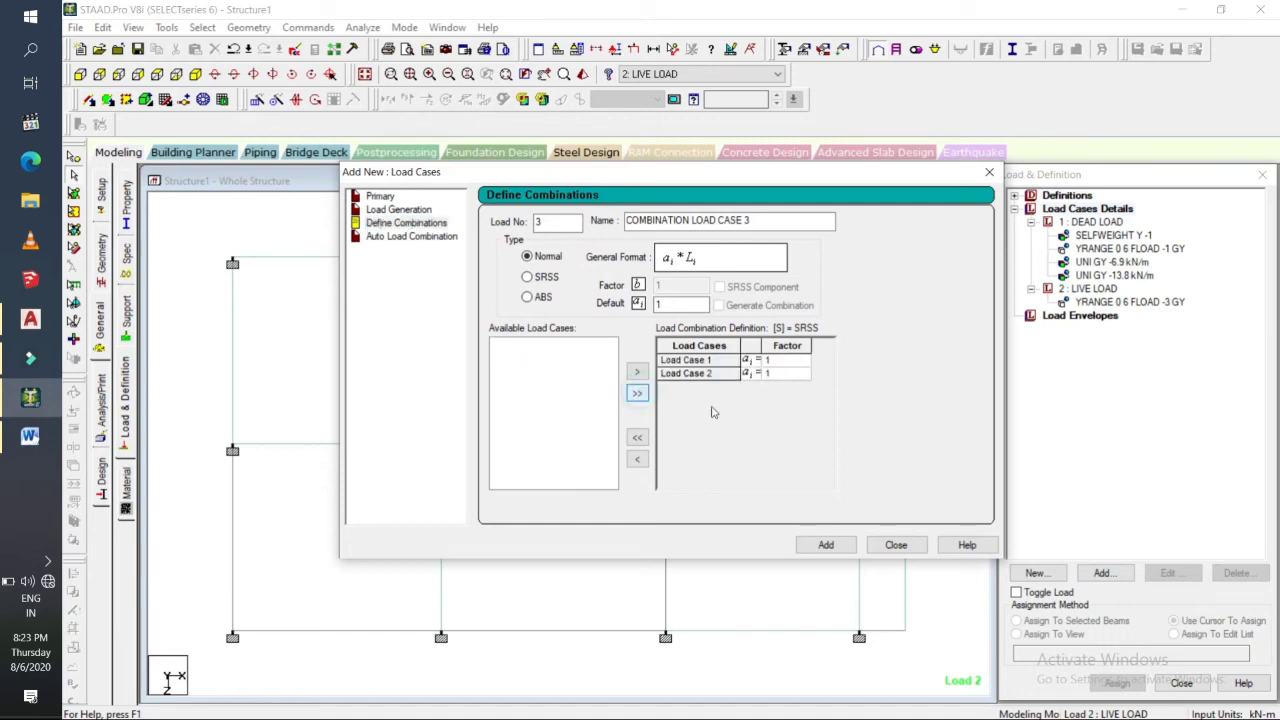
click(785, 368)
text(5)
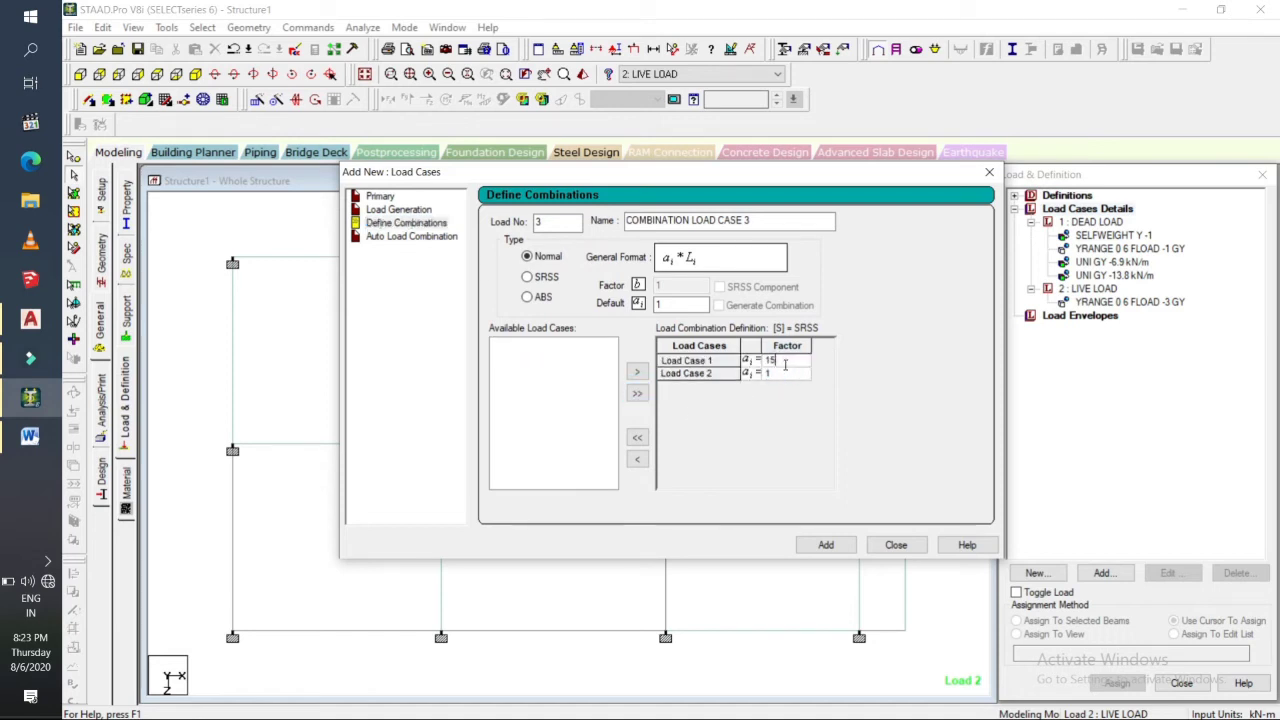
key(BackSpace)
click(786, 374)
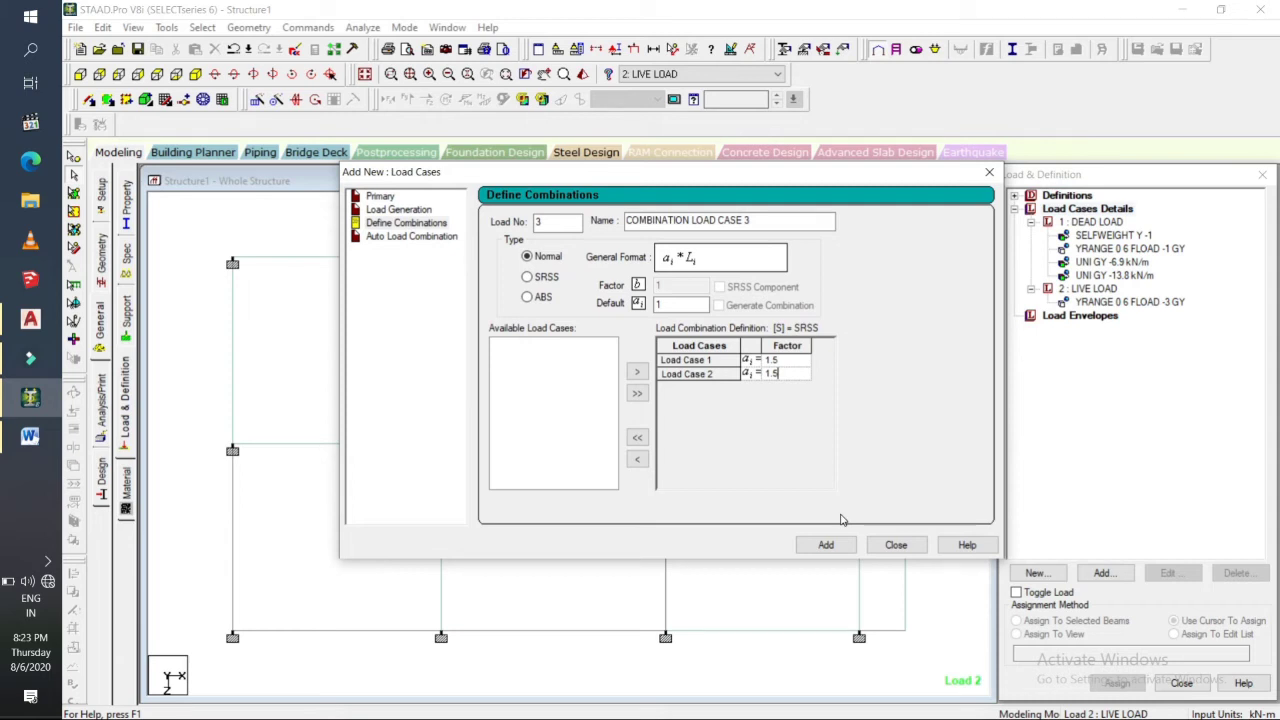
click(825, 546)
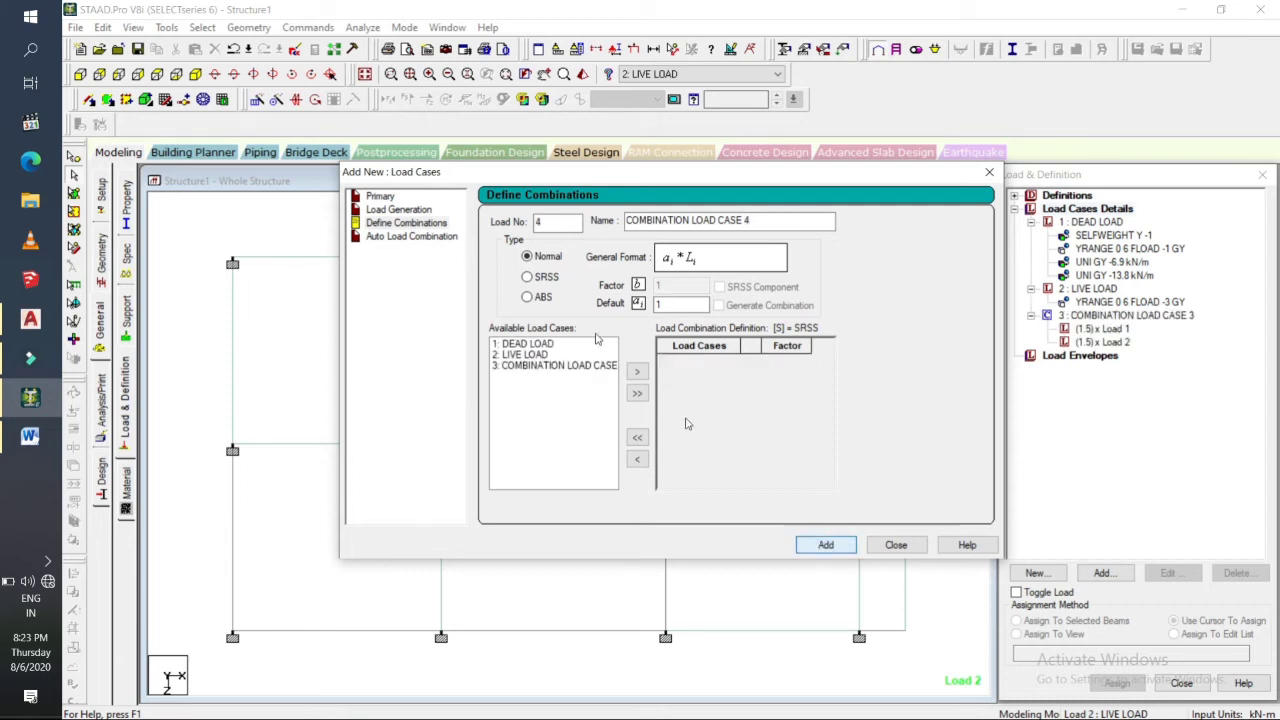
Generate and add automatic load combinations for the Indian Code in the Genral_Structures category, and finish adding load cases.
click(430, 240)
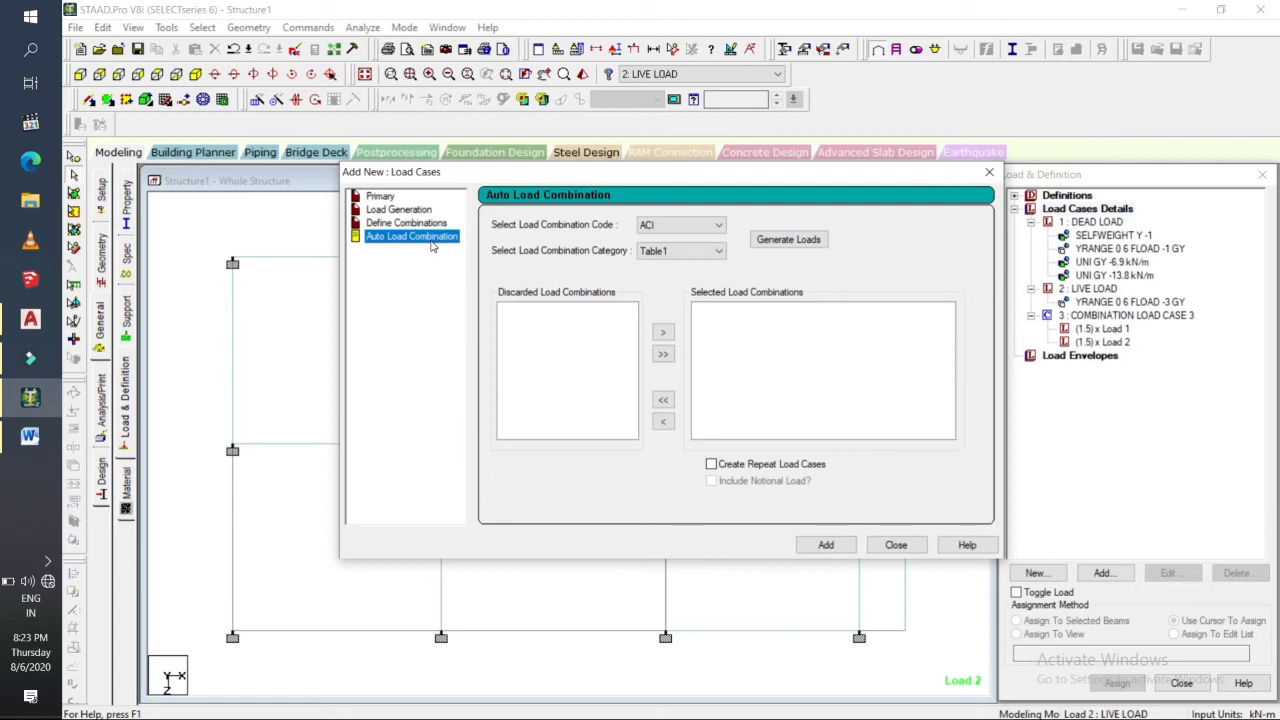
click(704, 228)
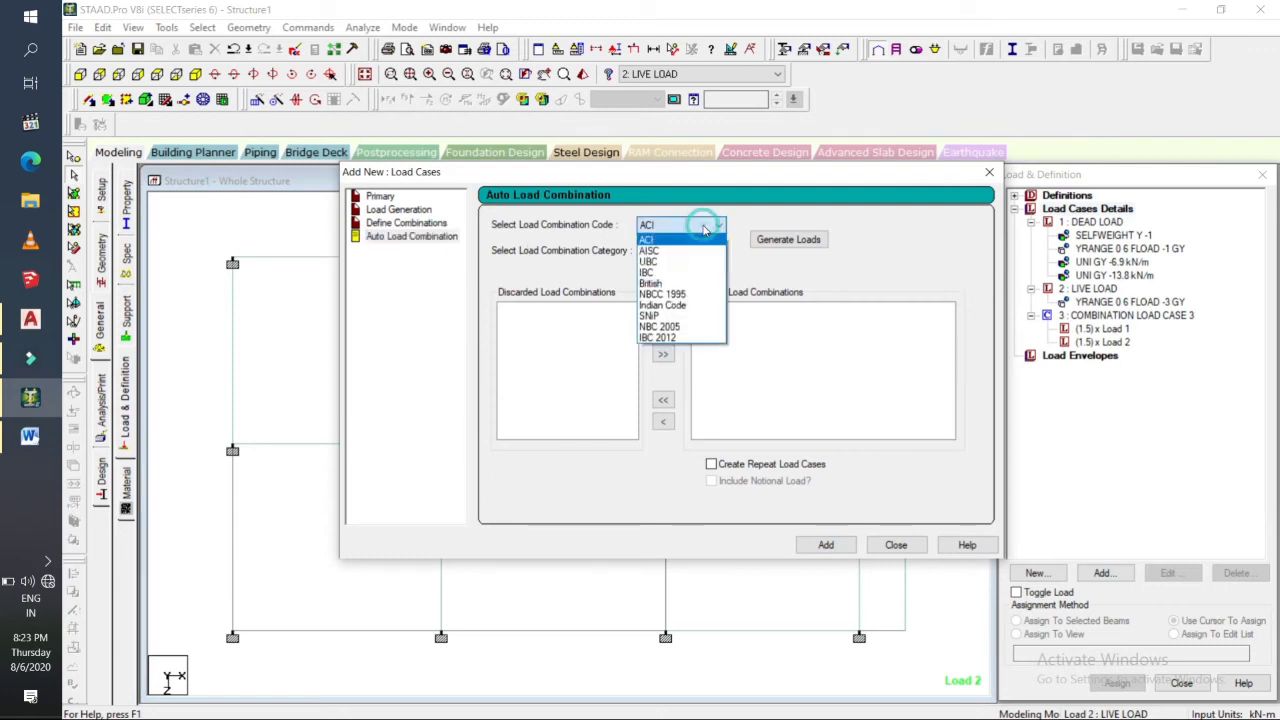
click(677, 310)
click(782, 242)
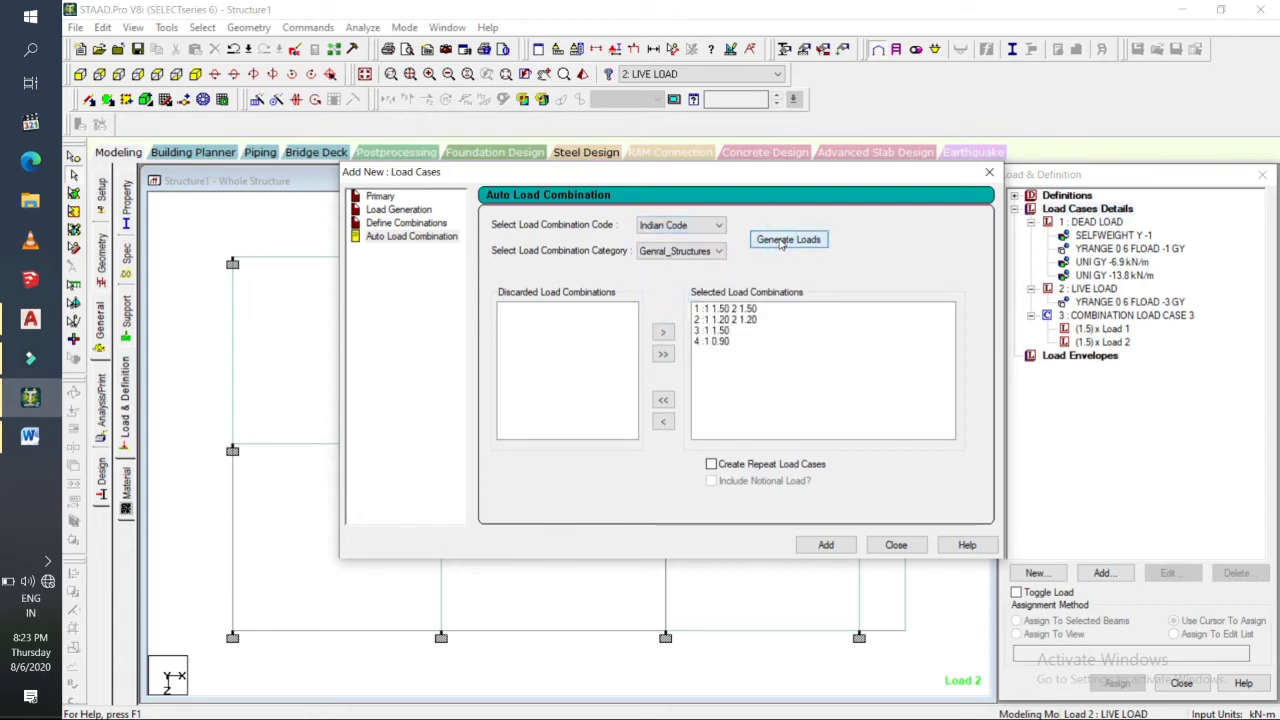
click(827, 544)
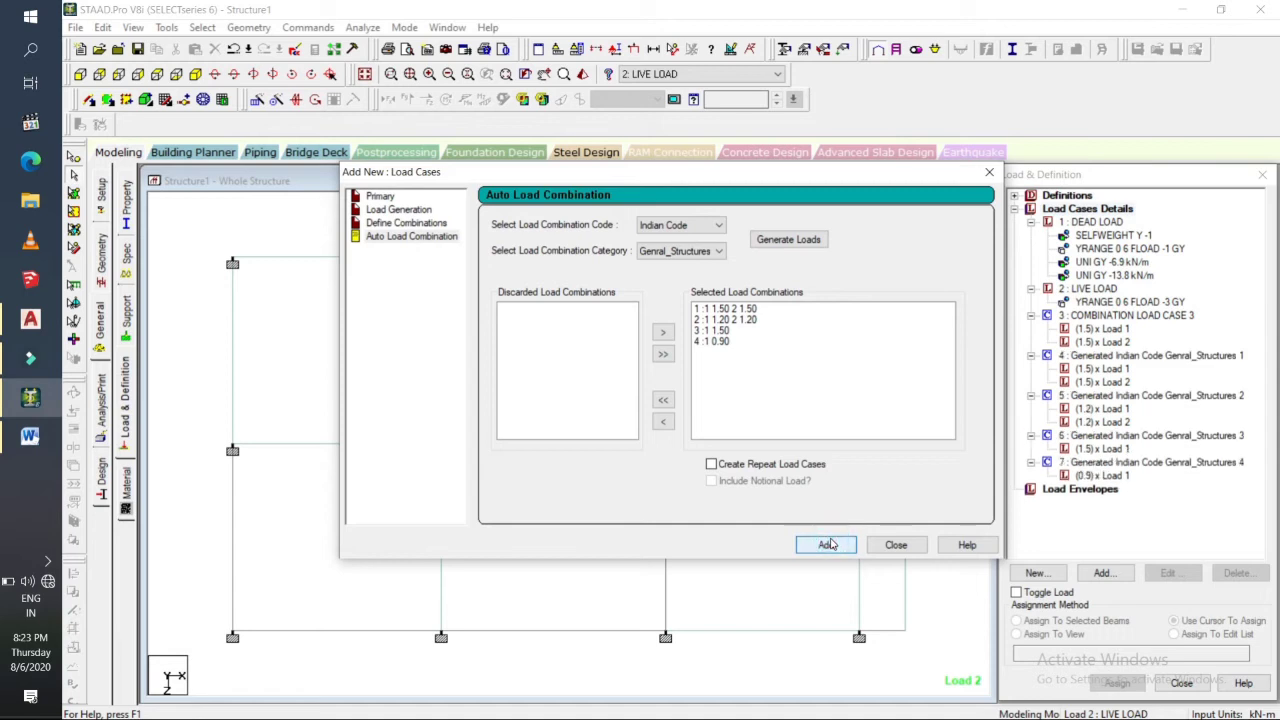
click(895, 546)
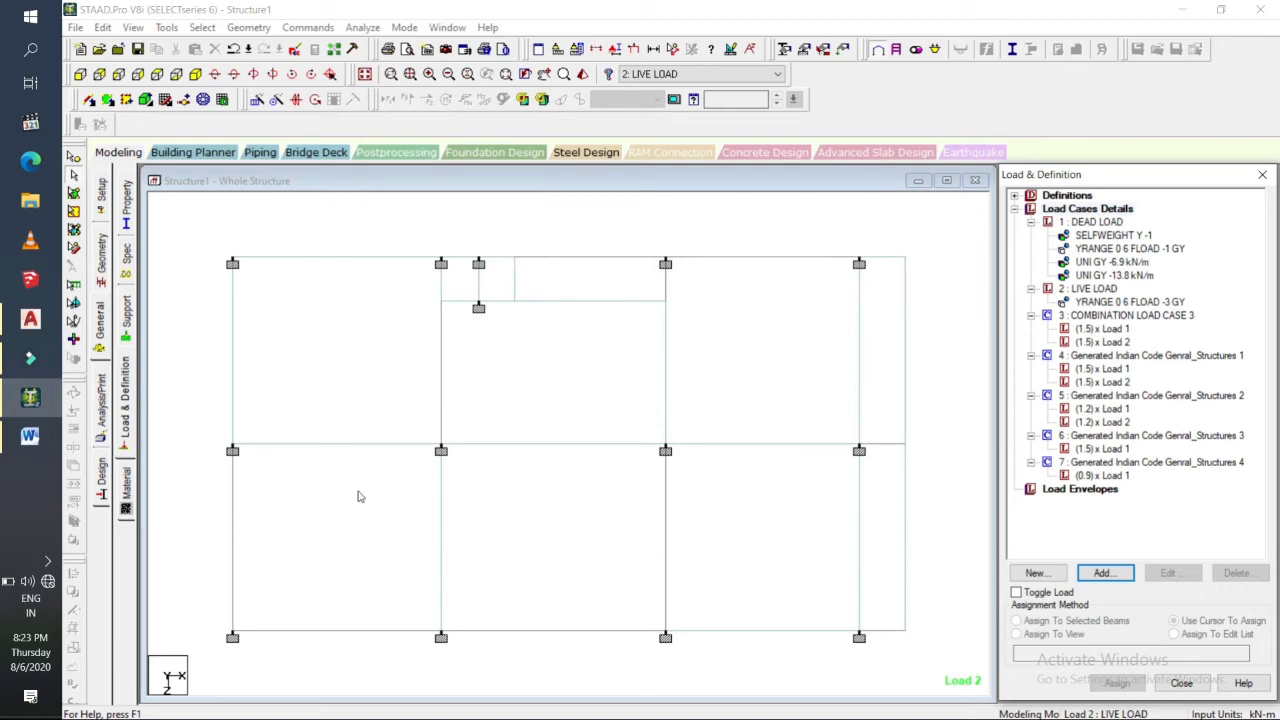
Show the frame in isometric view and add a Perform Analysis command with the print option All.
click(198, 74)
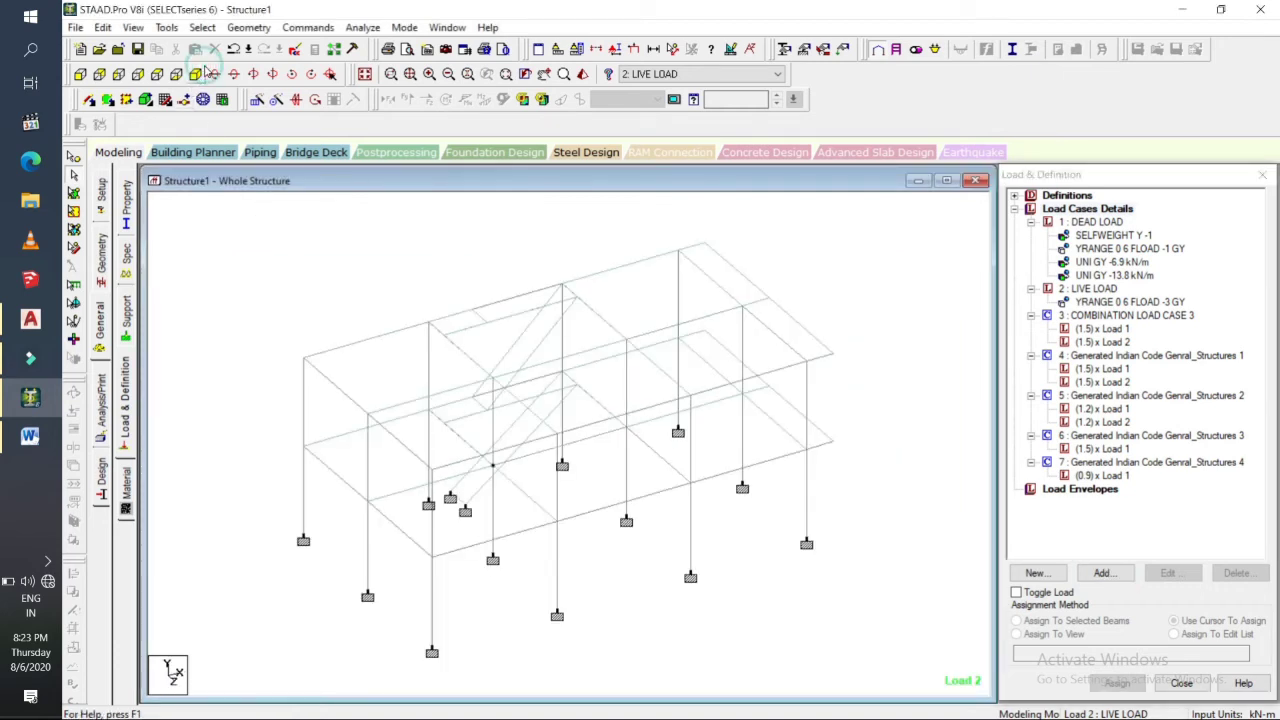
click(101, 403)
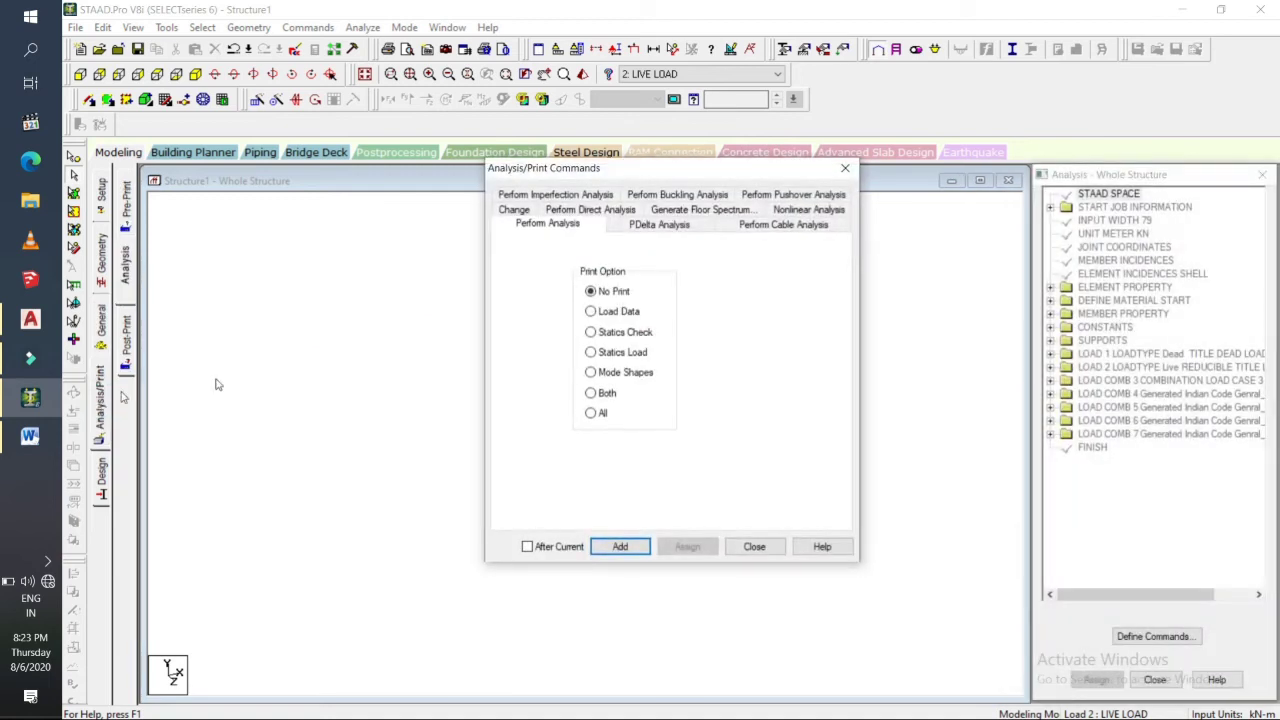
click(596, 418)
click(621, 547)
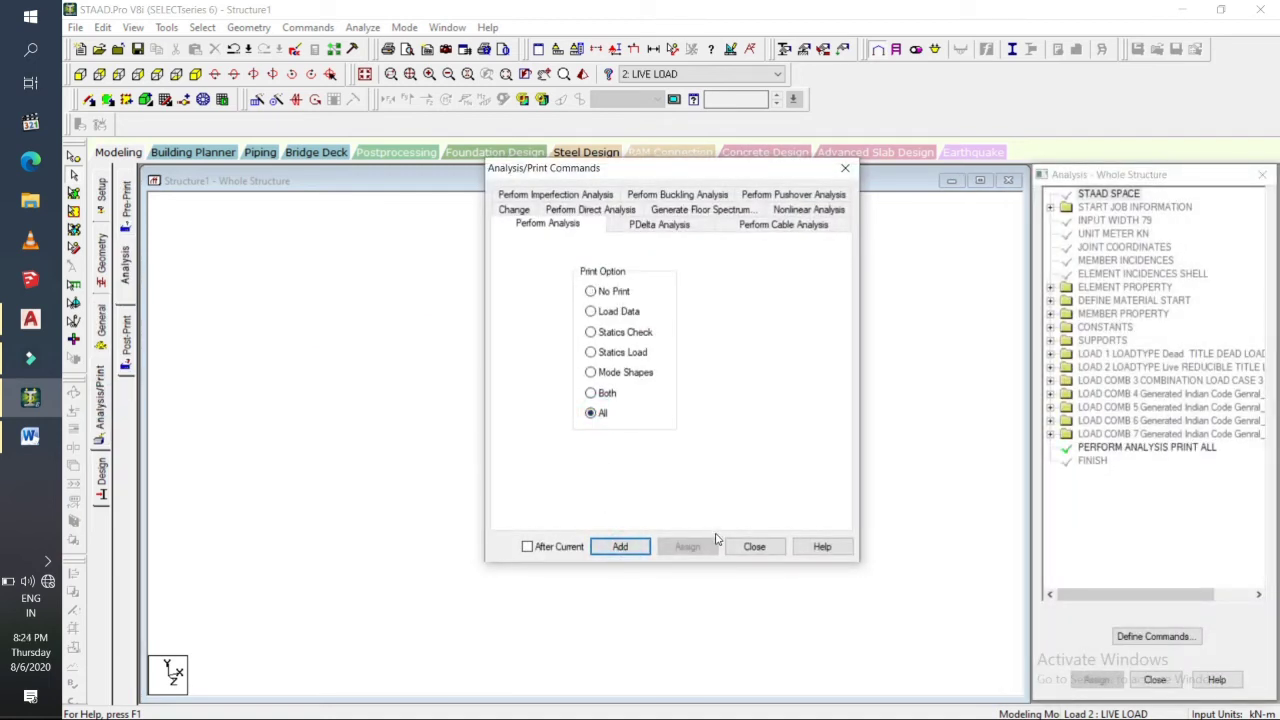
click(745, 548)
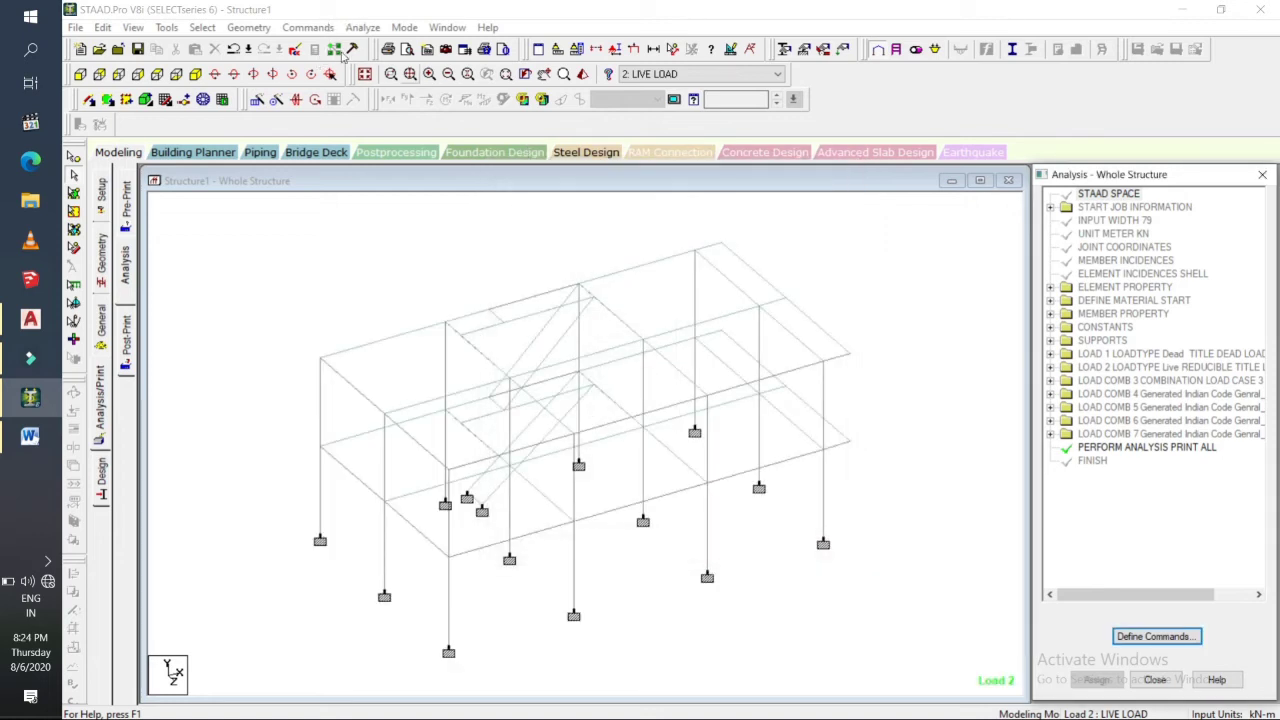
Run the analysis of the whole structure, saving the modified model first.
click(360, 28)
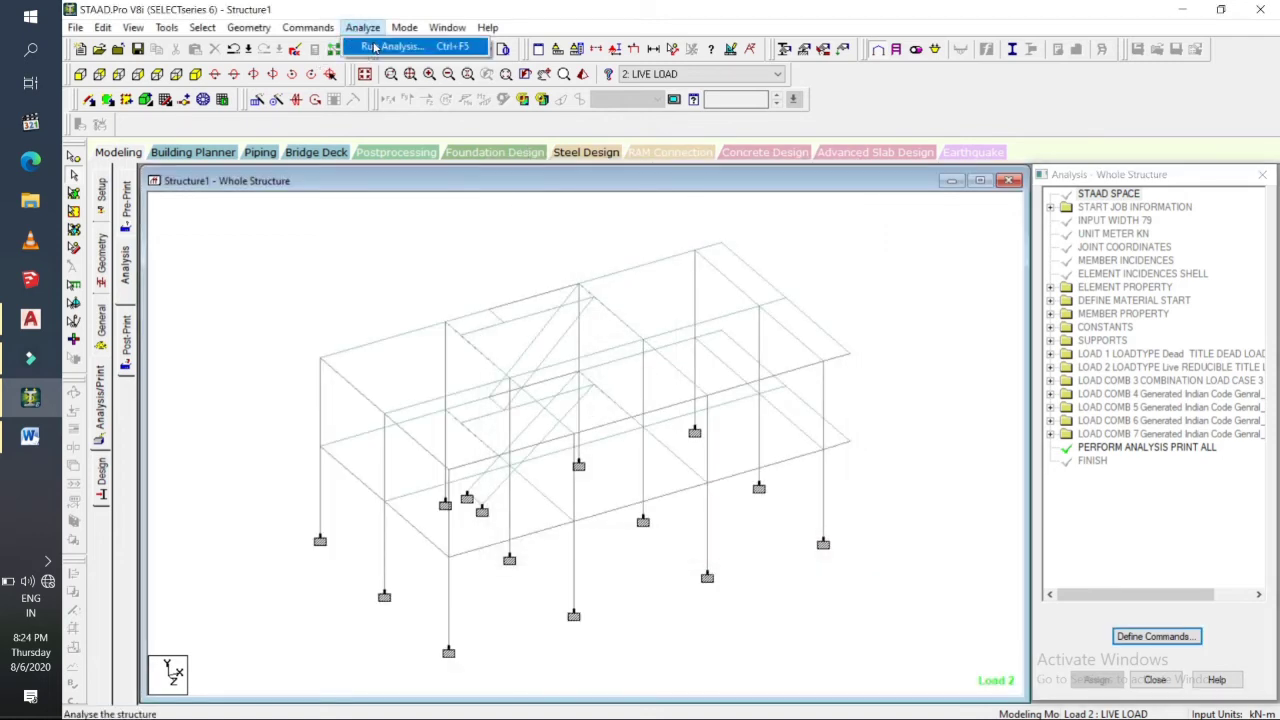
click(378, 47)
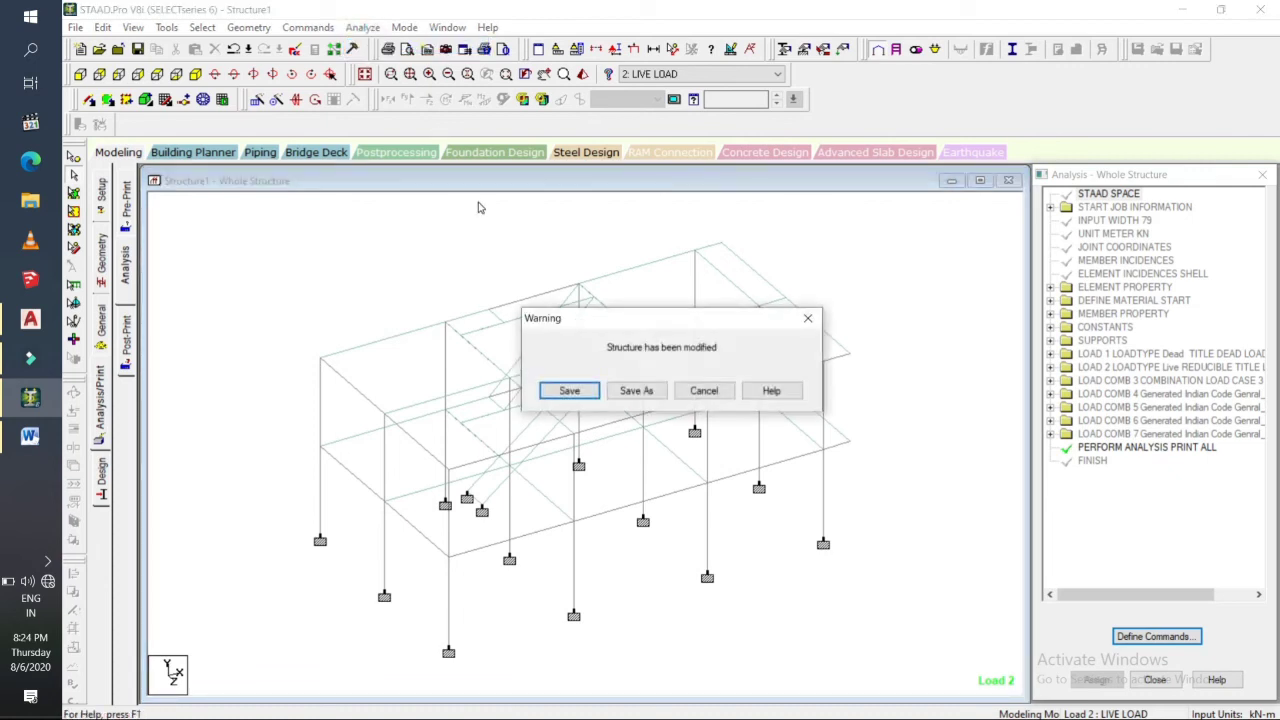
click(557, 386)
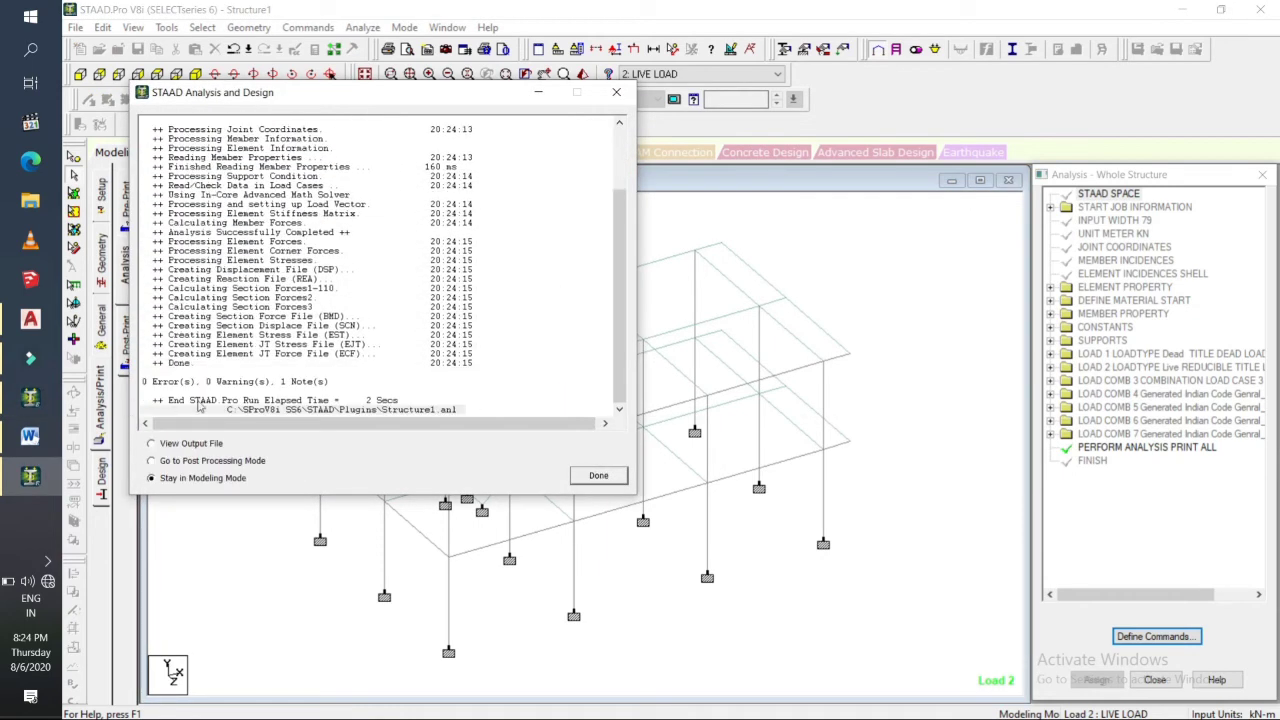
Enter post-processing mode with all load cases selected, and display the node displacements and support reactions.
click(152, 461)
click(593, 479)
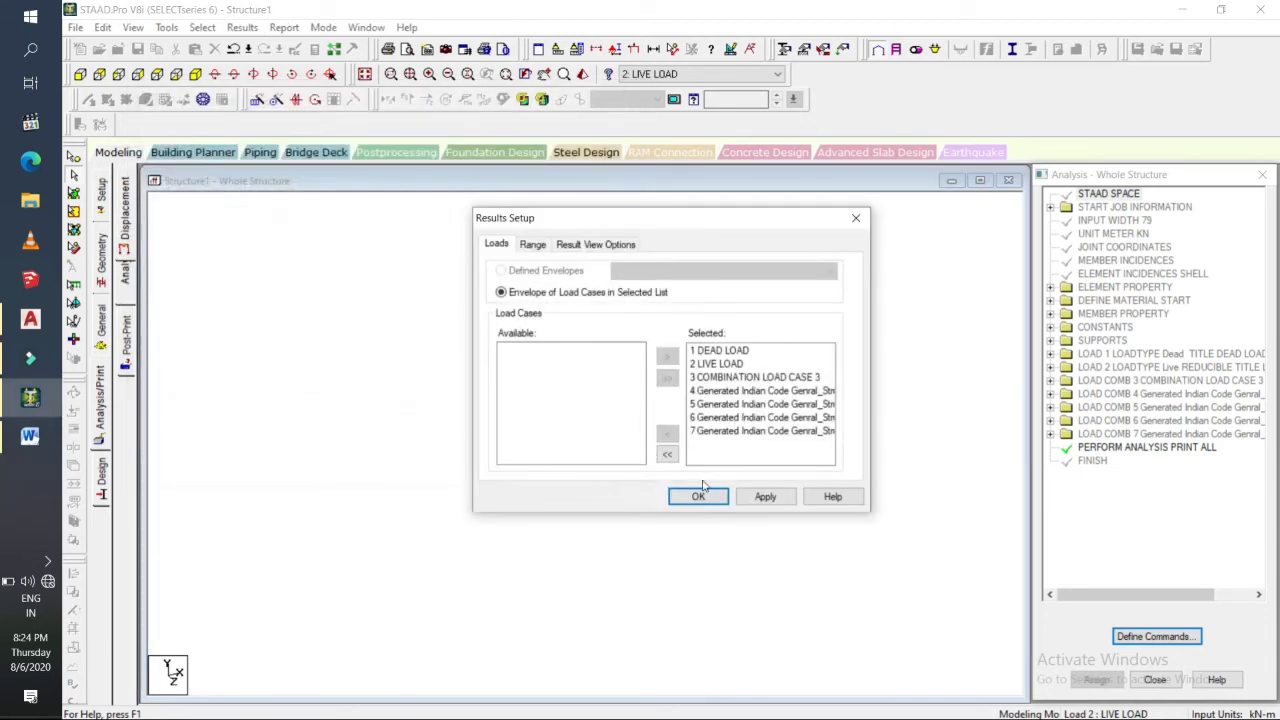
click(762, 497)
click(712, 498)
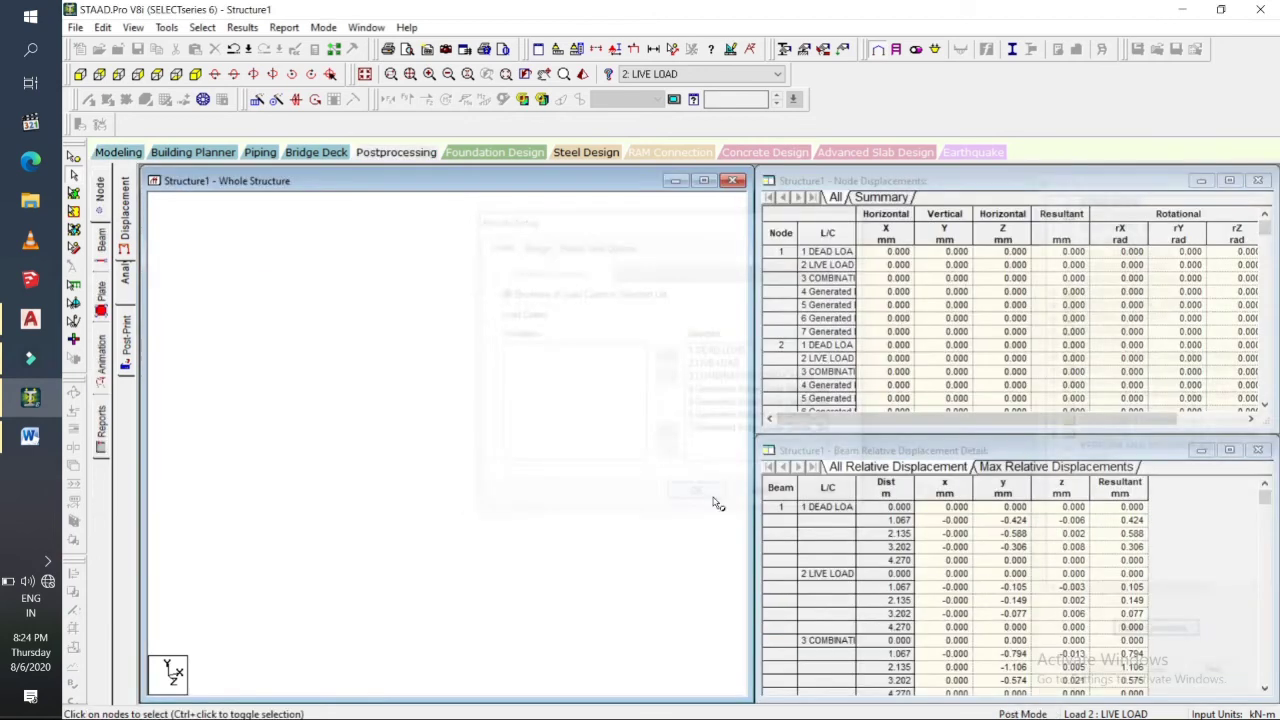
click(124, 223)
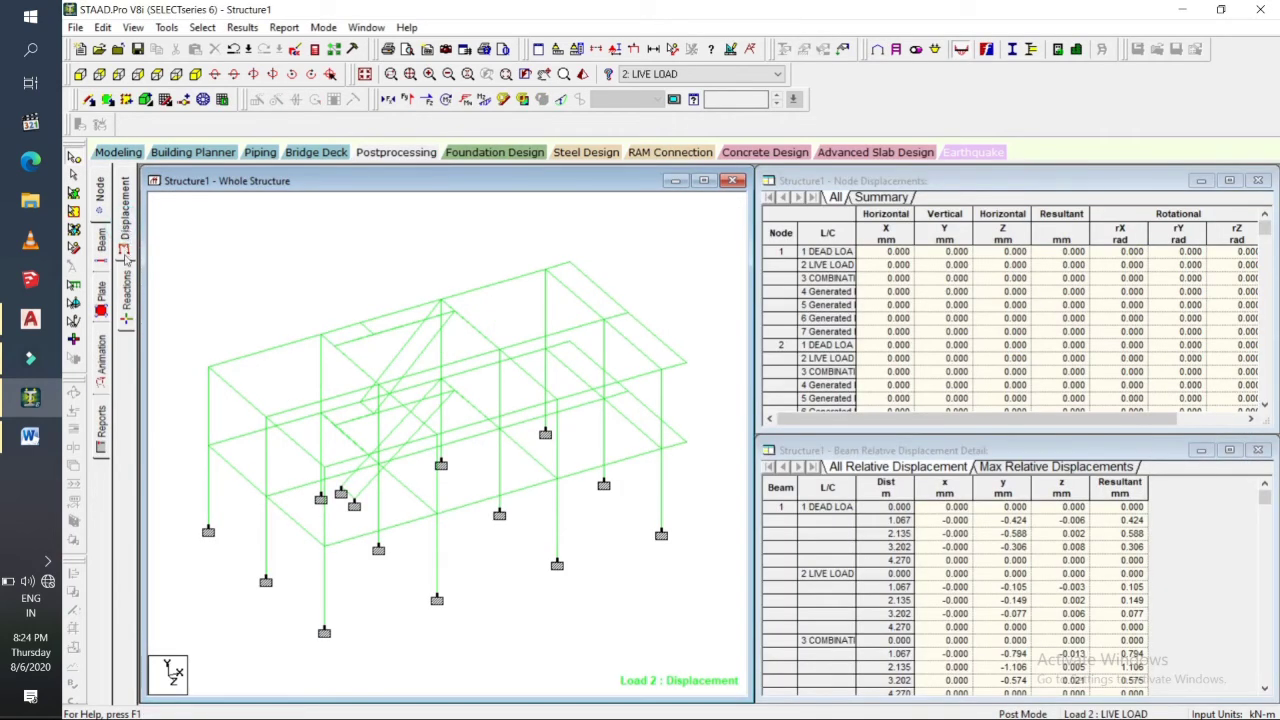
click(126, 290)
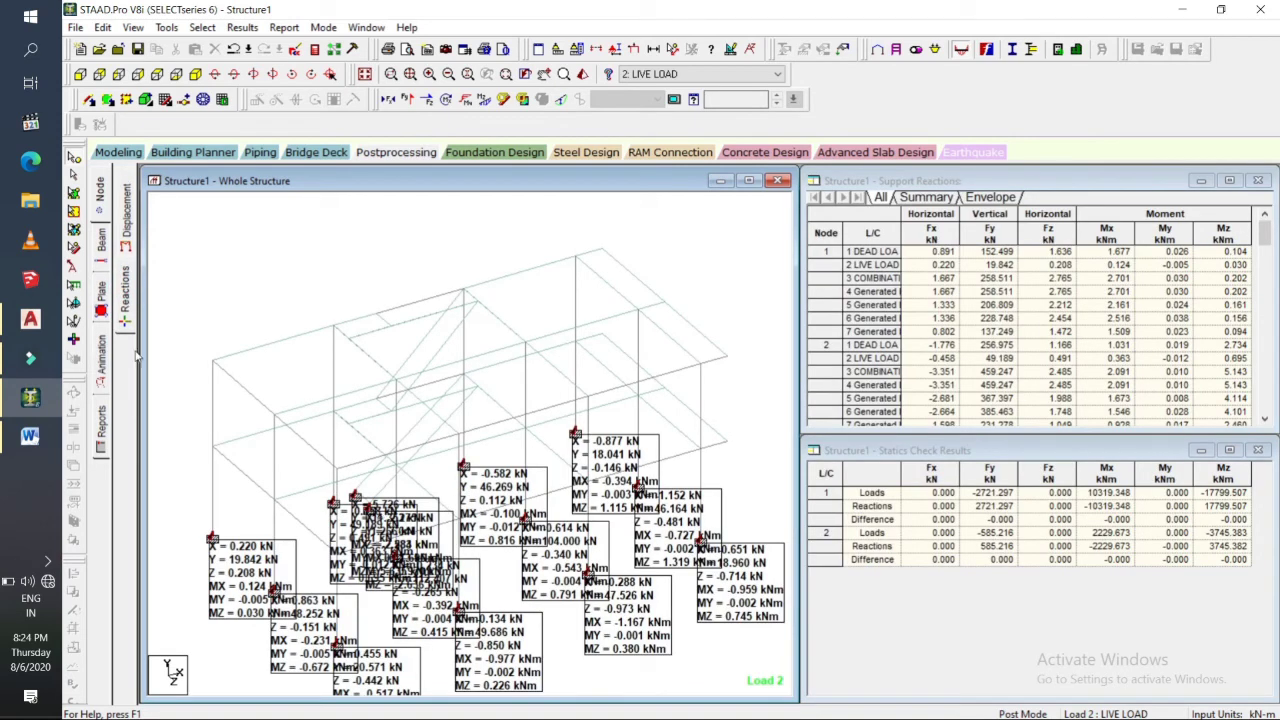
Animate the frame with the Deflection diagram type, keeping 1 extra frame and a target of 10 FPS.
click(101, 350)
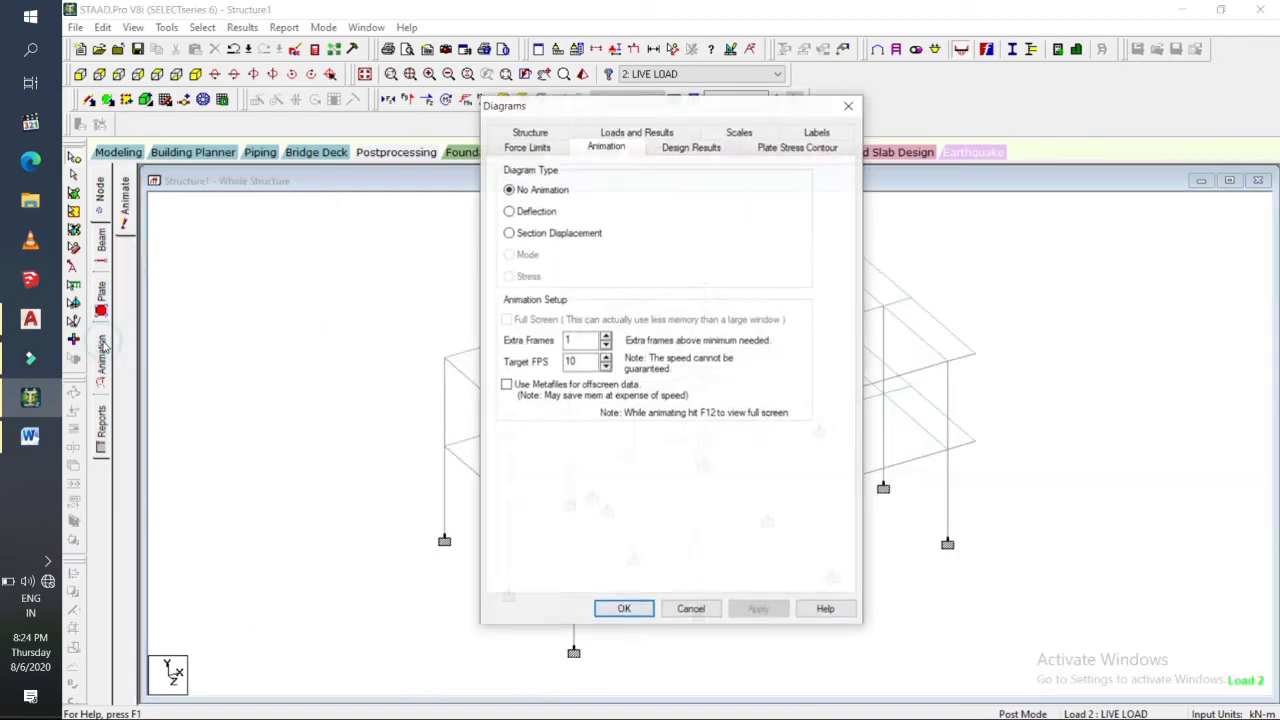
click(510, 211)
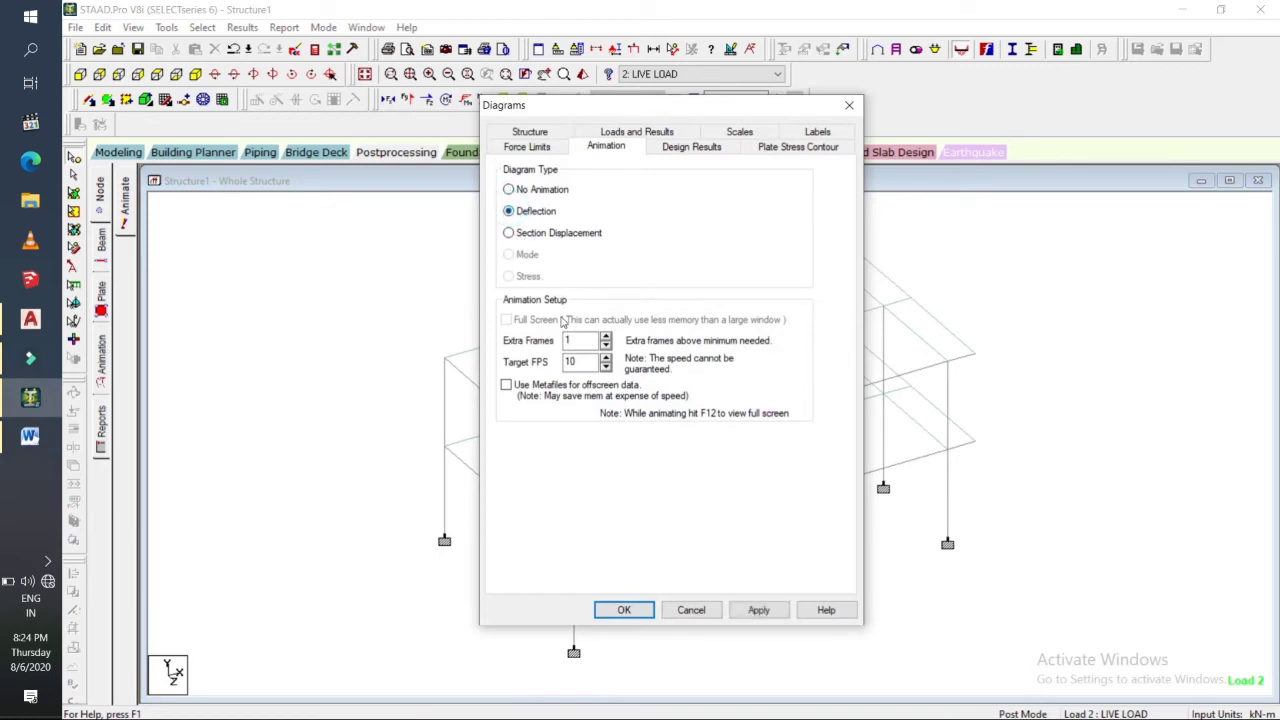
click(752, 611)
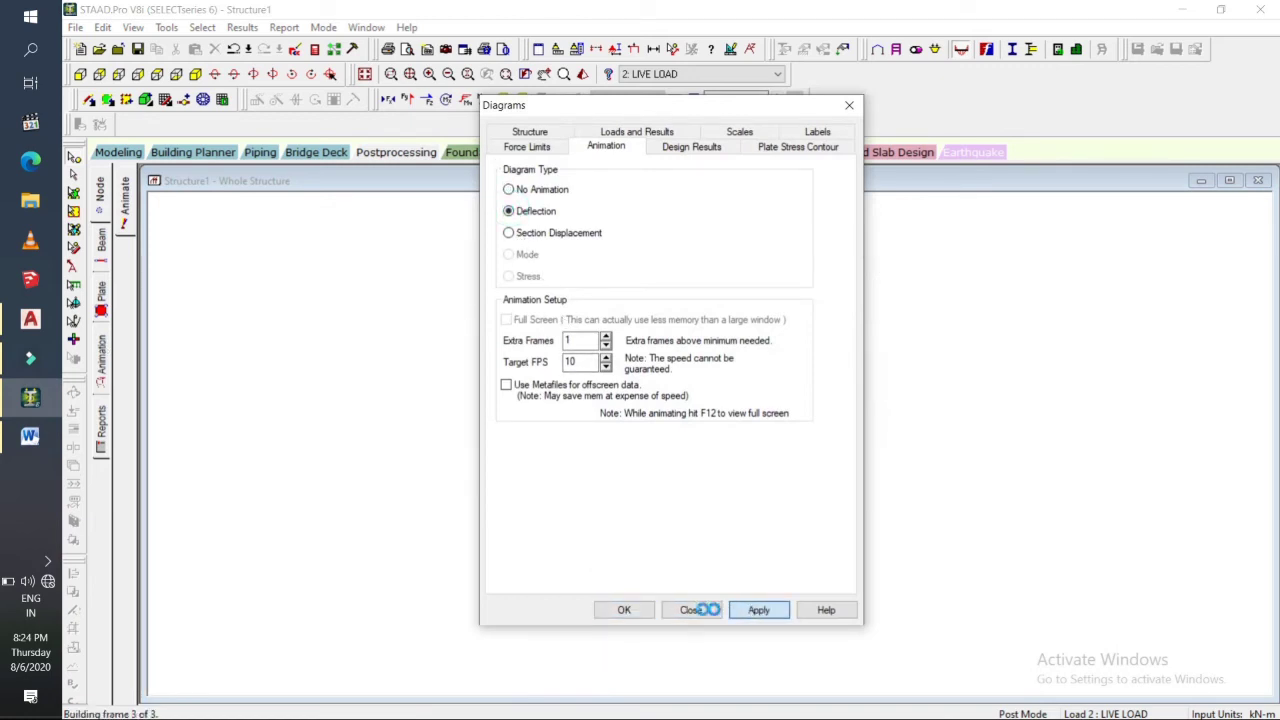
click(620, 609)
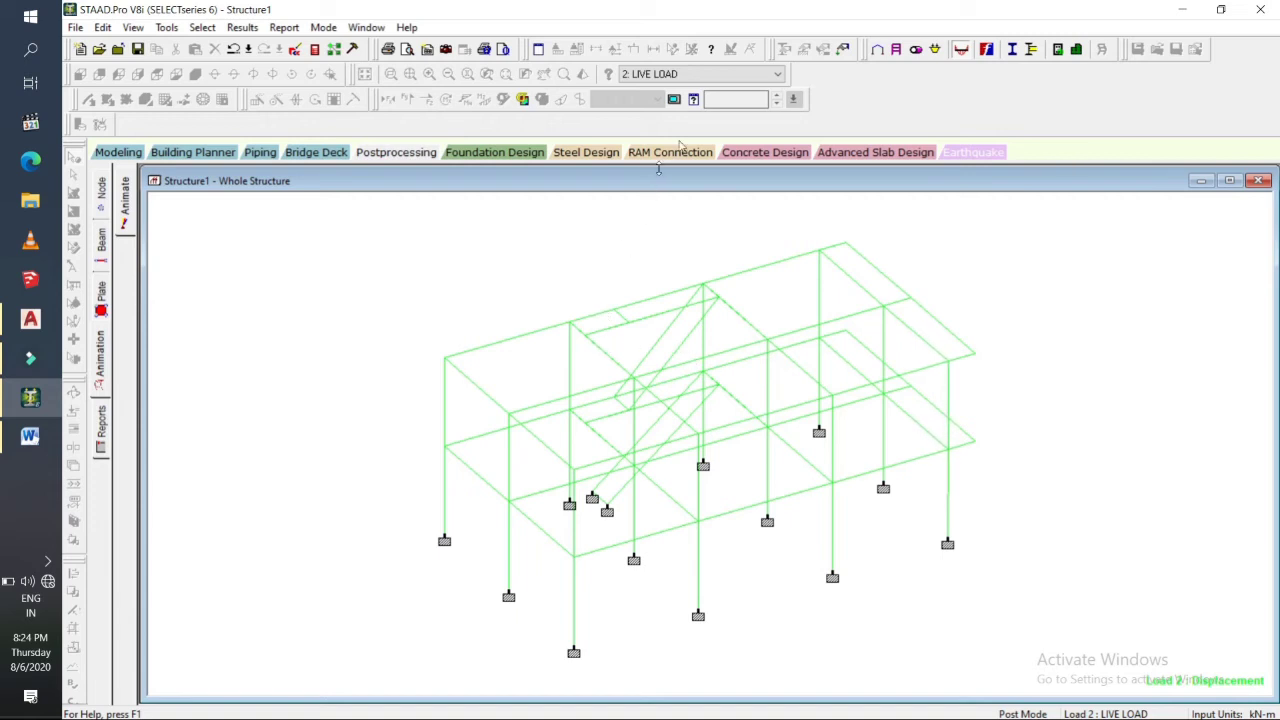
View the deflection animation for load case 1 DEAD LOAD and for generated Indian Code combination 7.
click(765, 78)
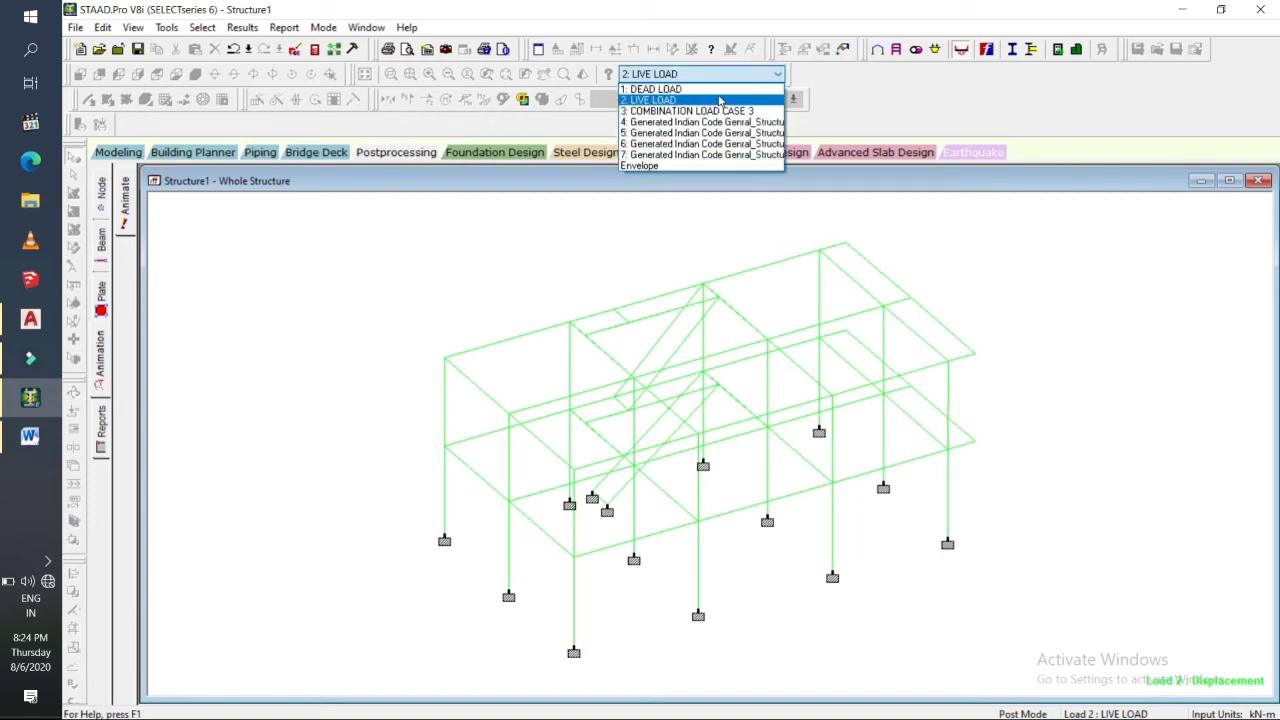
click(479, 437)
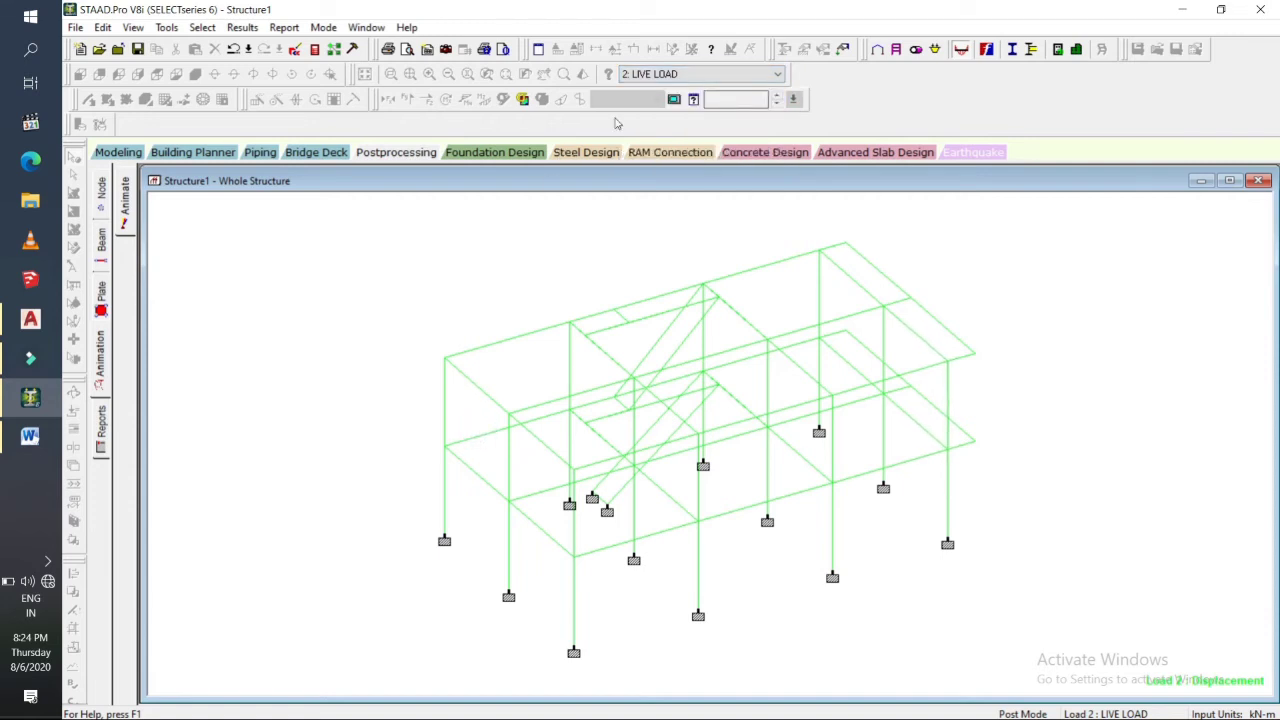
click(655, 82)
click(653, 90)
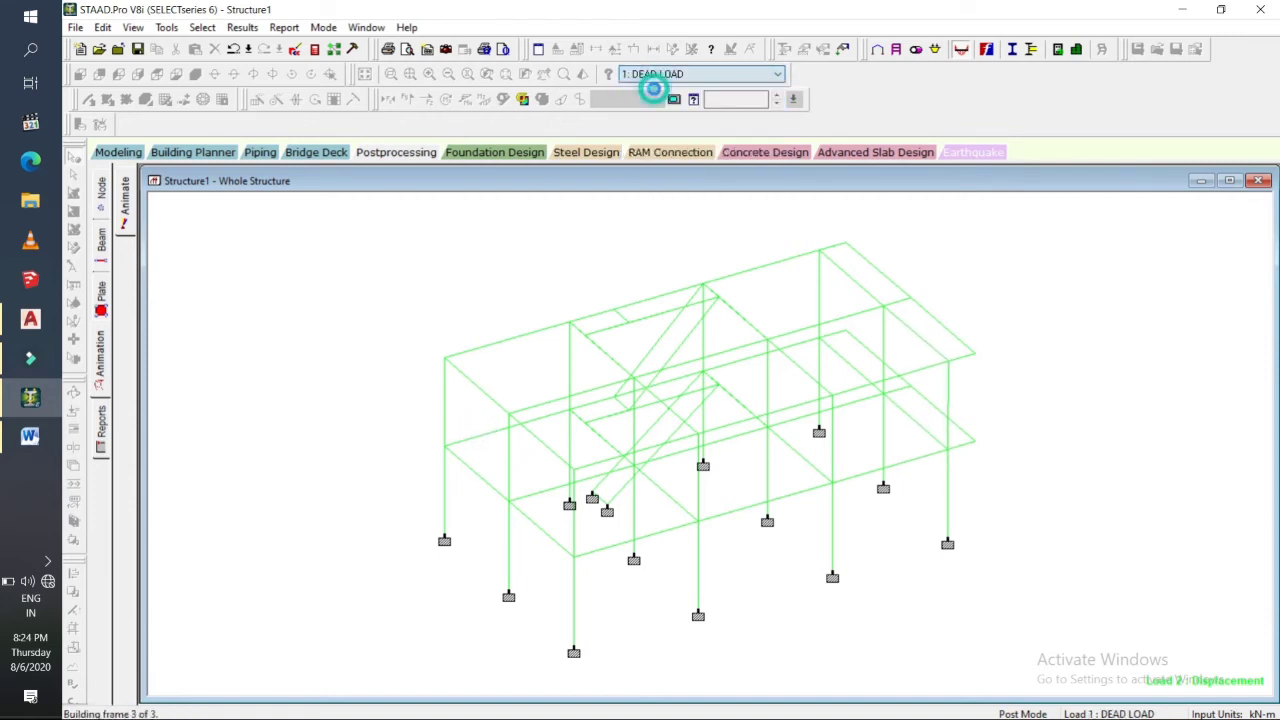
click(655, 76)
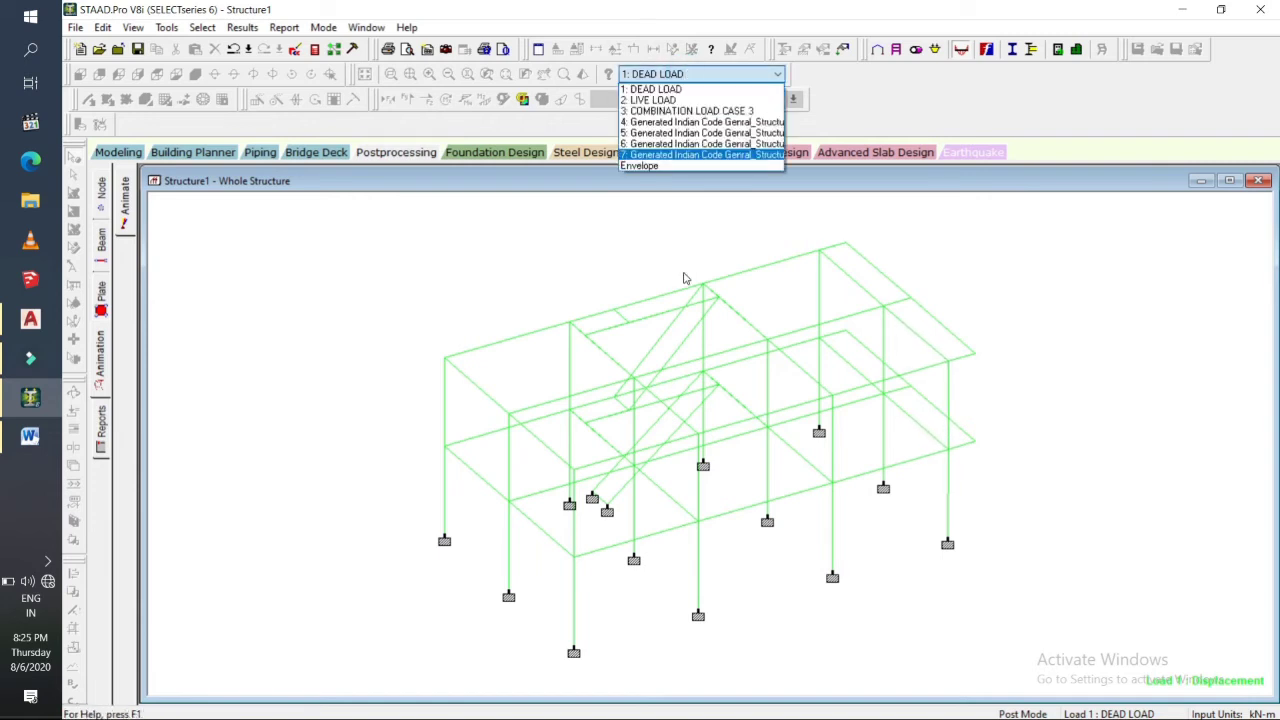
click(679, 156)
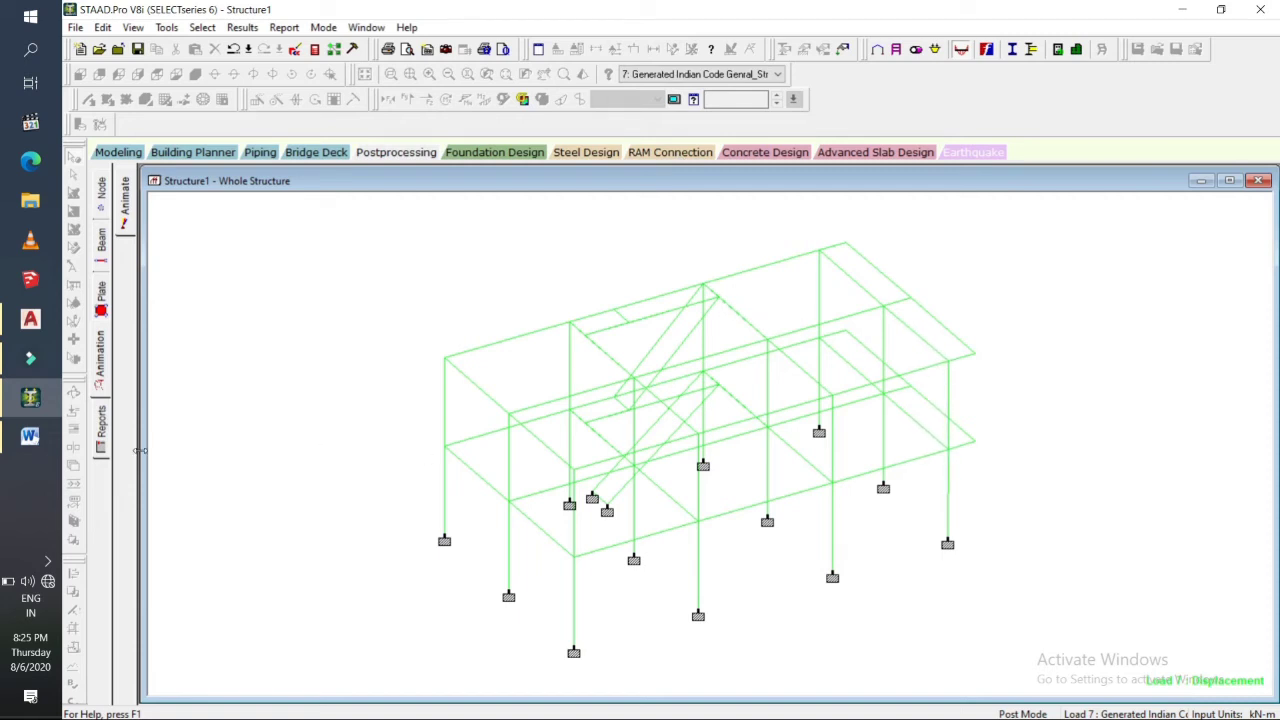
Return to modeling mode and set the concrete design code to IS456.
click(118, 153)
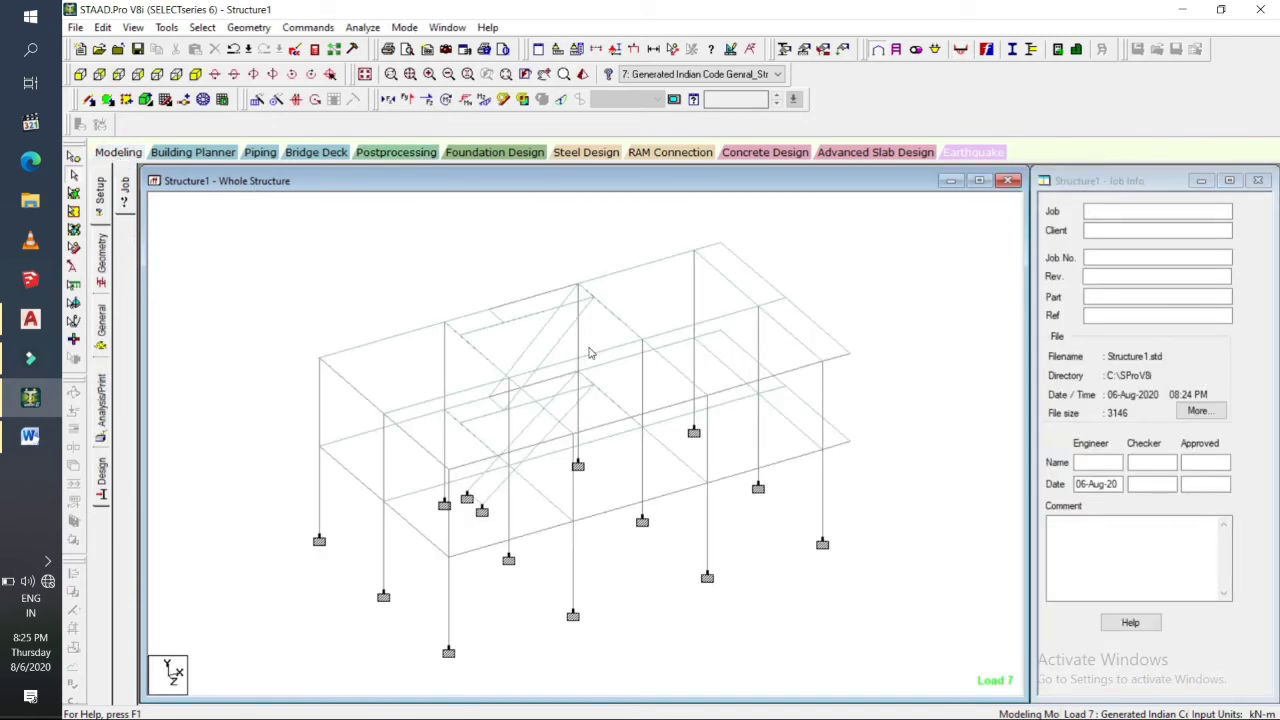
click(102, 482)
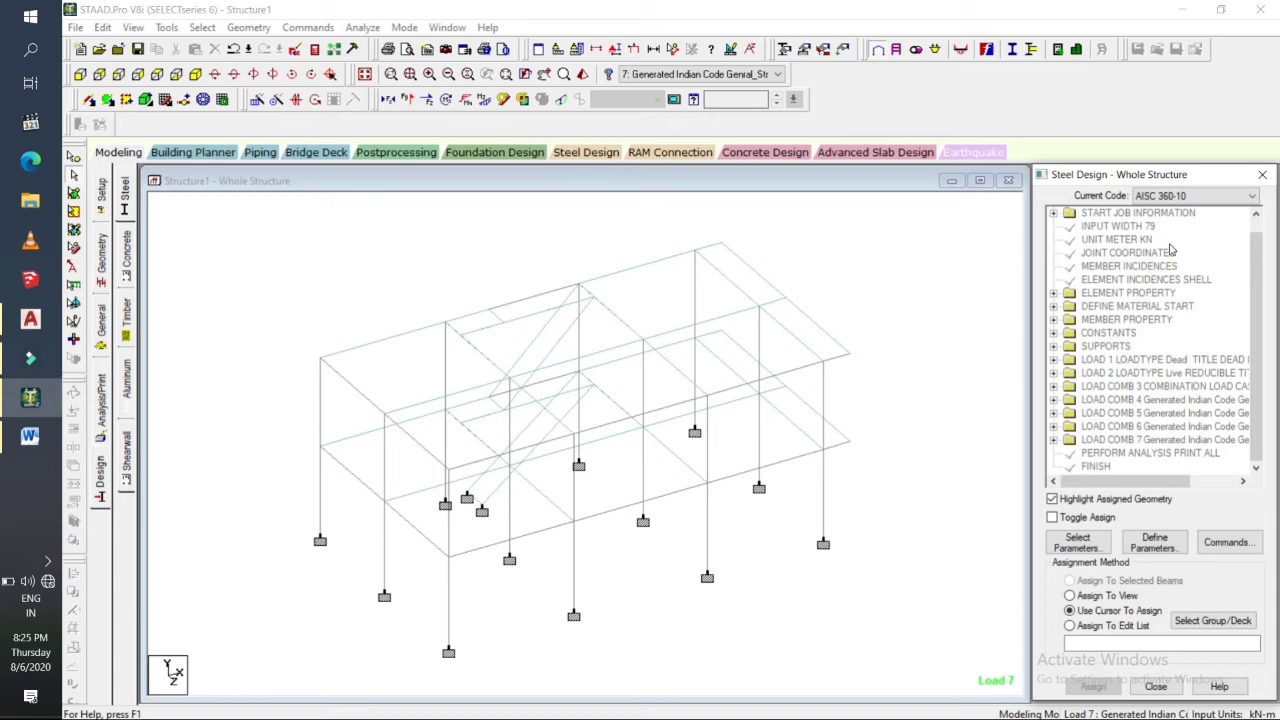
click(126, 256)
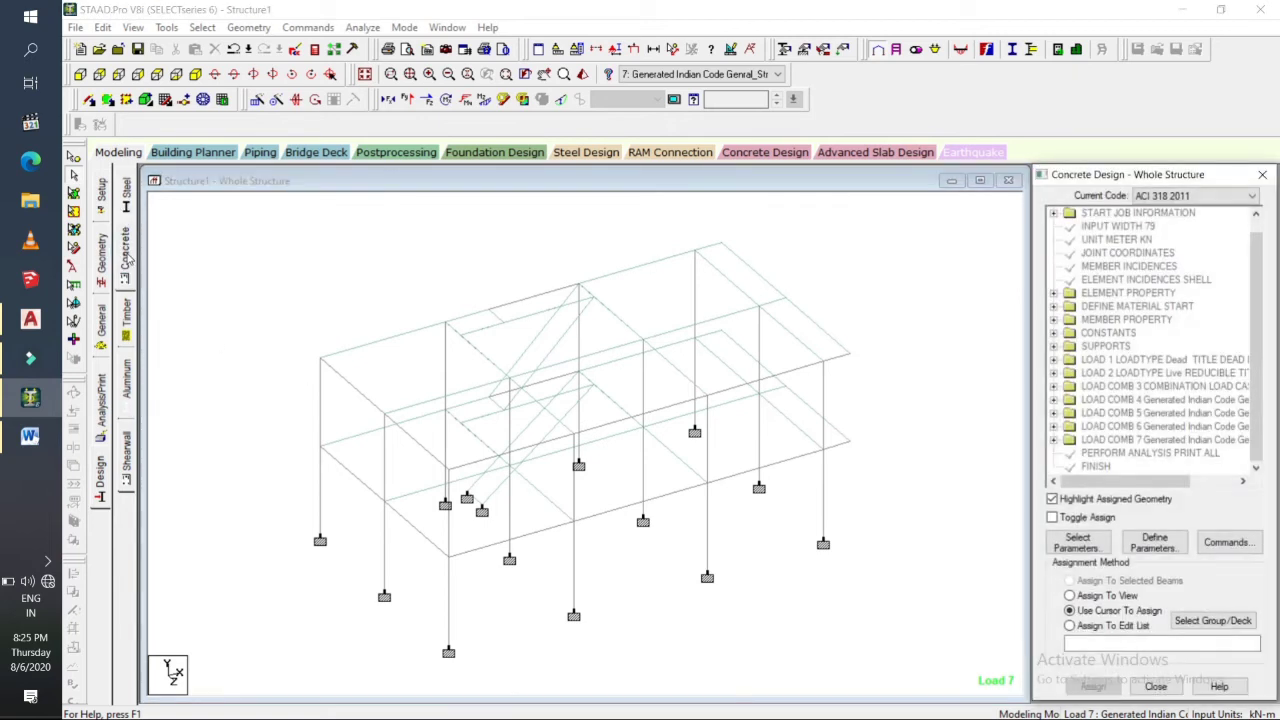
click(1170, 196)
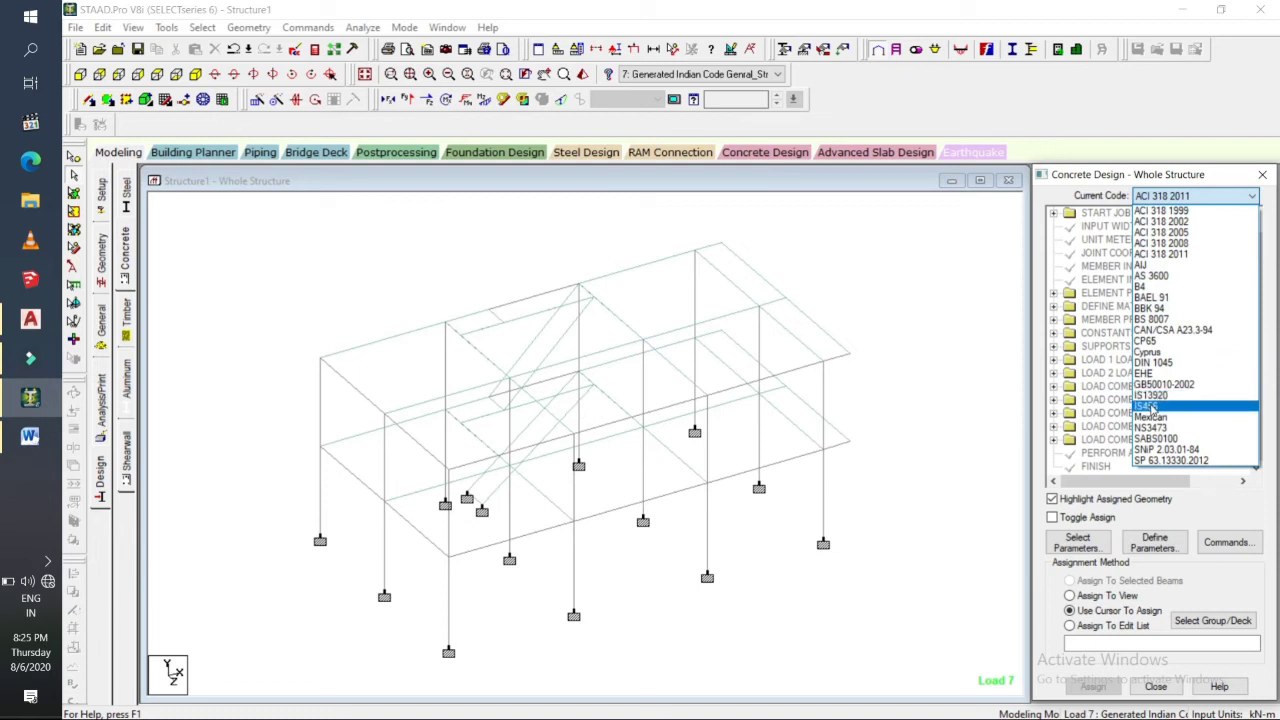
click(1153, 408)
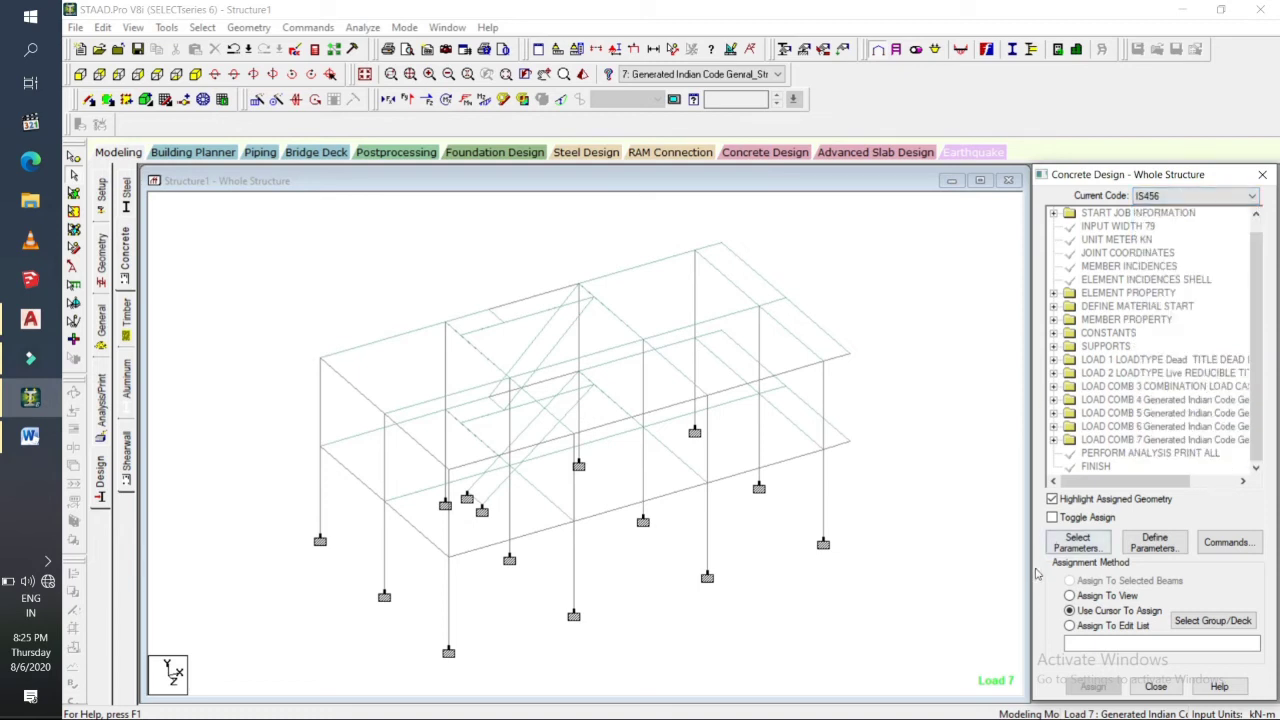
Clear the selected concrete design parameters and select only Fc, Fymain and Fysec.
click(1079, 549)
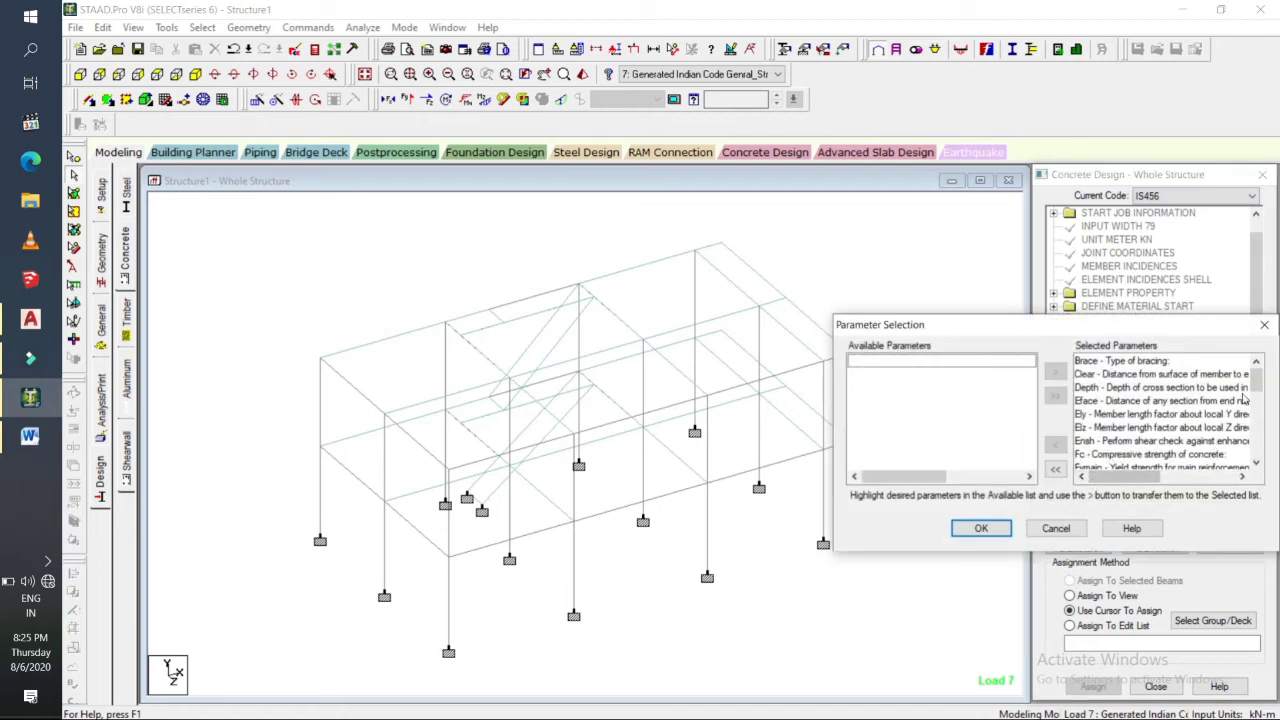
mouse_move(1257, 382)
mouse_down()
mouse_move(1256, 445)
mouse_move(1256, 368)
mouse_up()
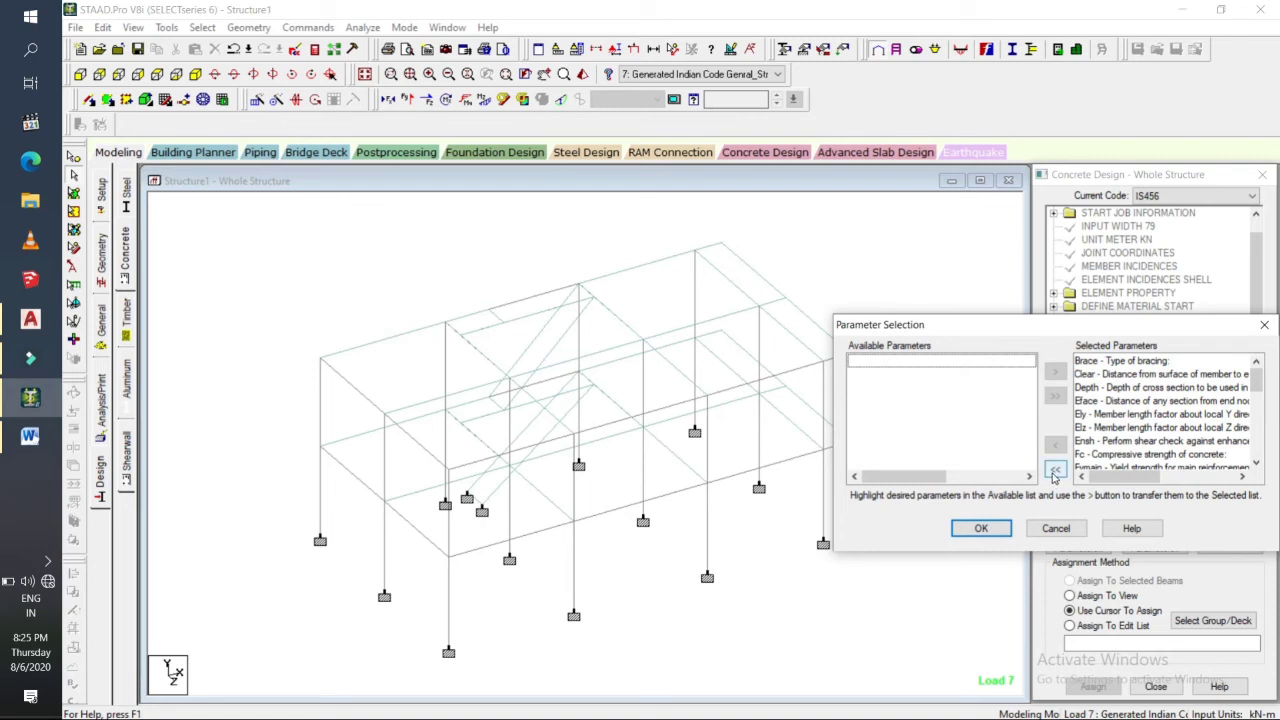
click(1055, 470)
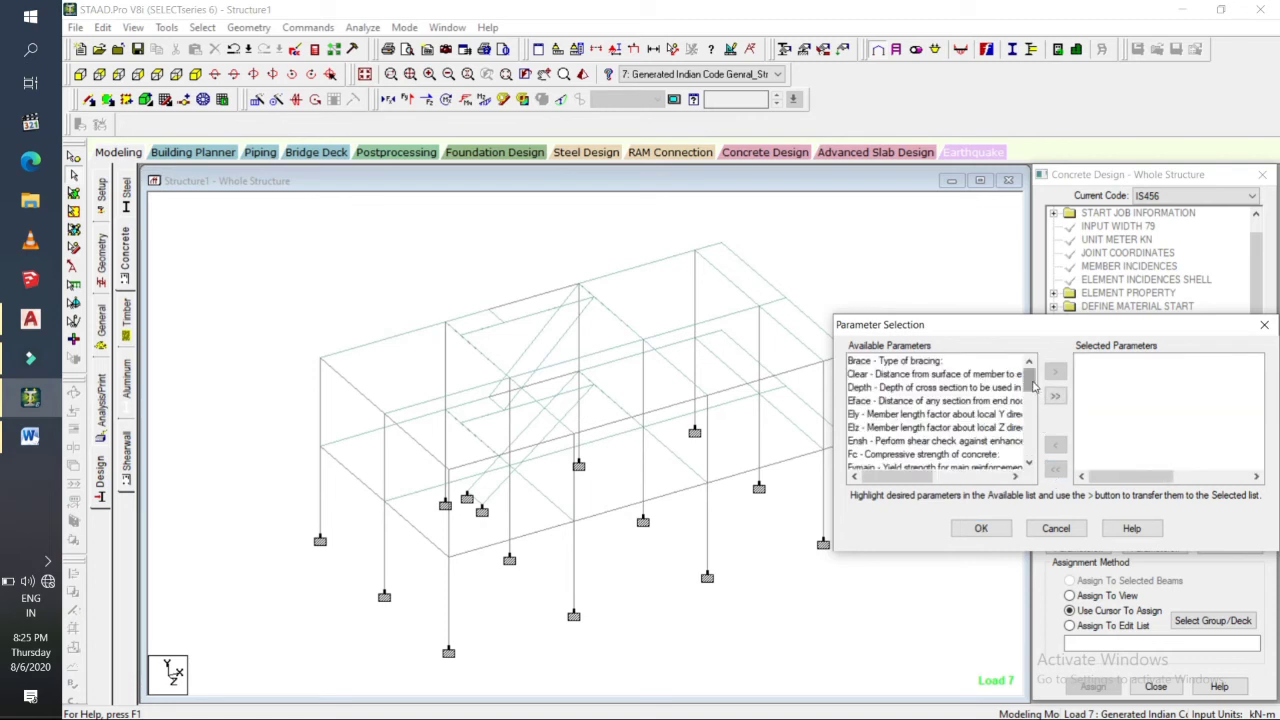
scroll(1033, 385, down, 1)
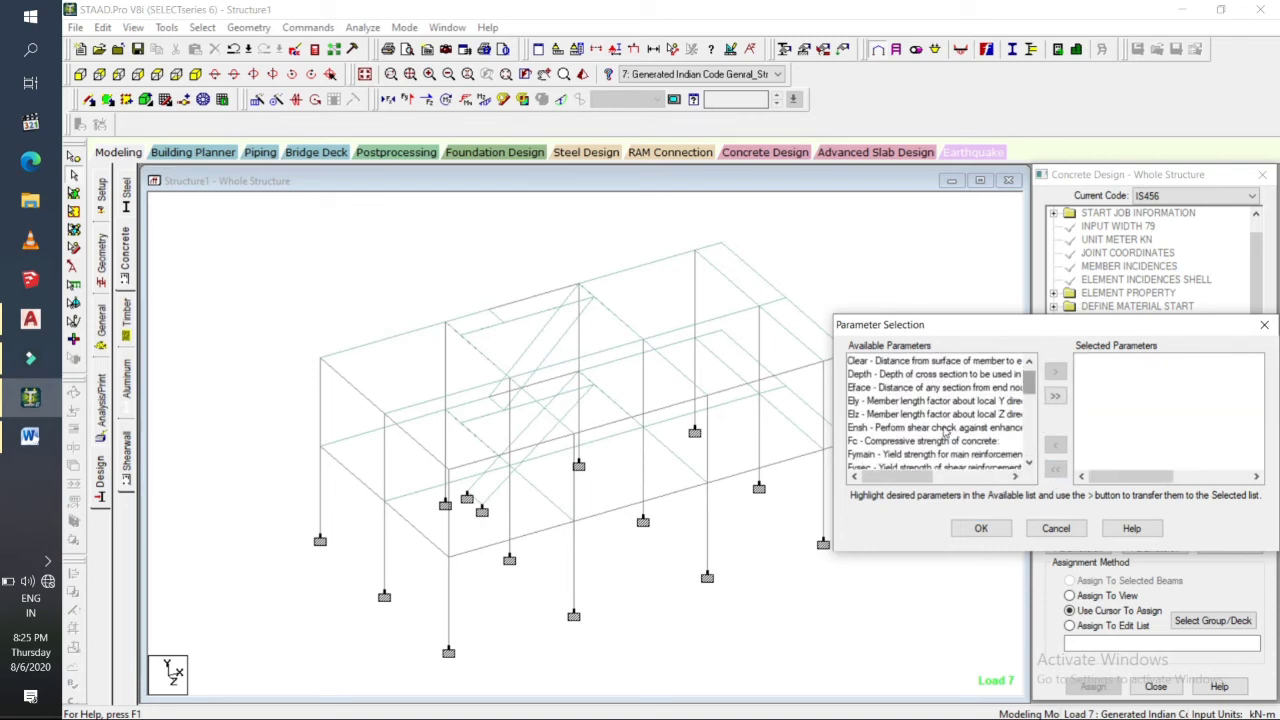
click(938, 441)
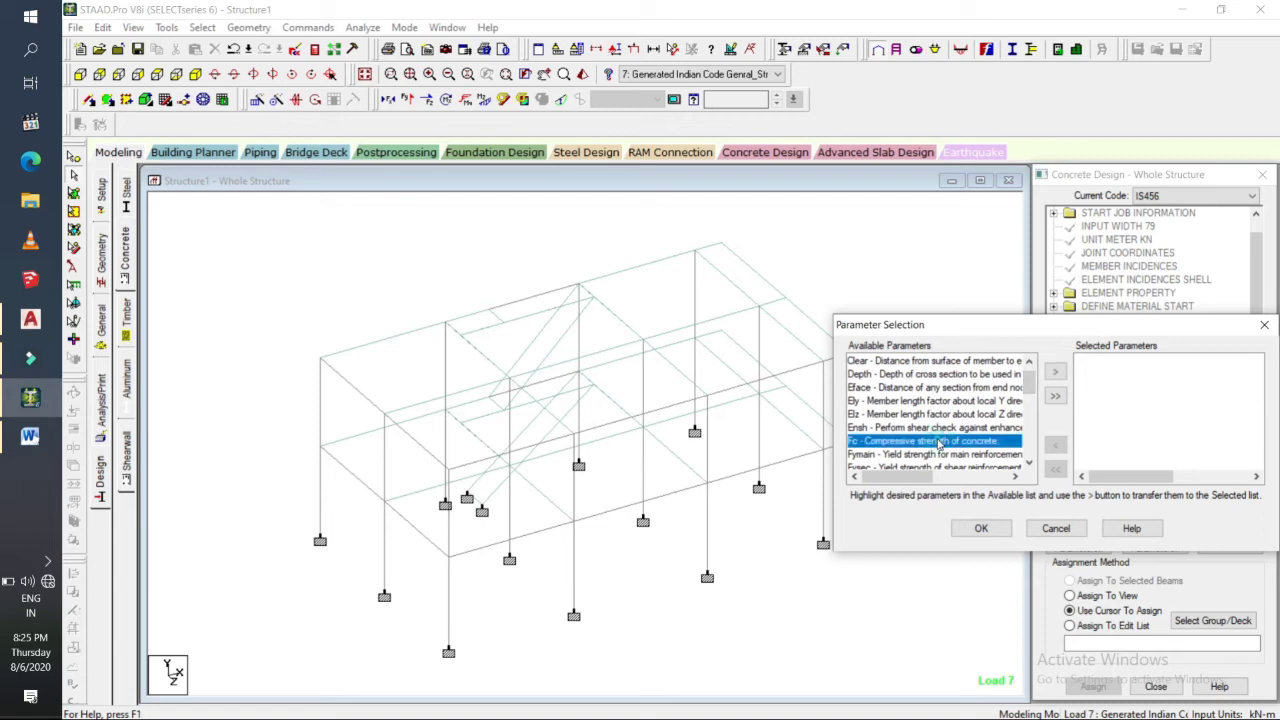
double_click(938, 441)
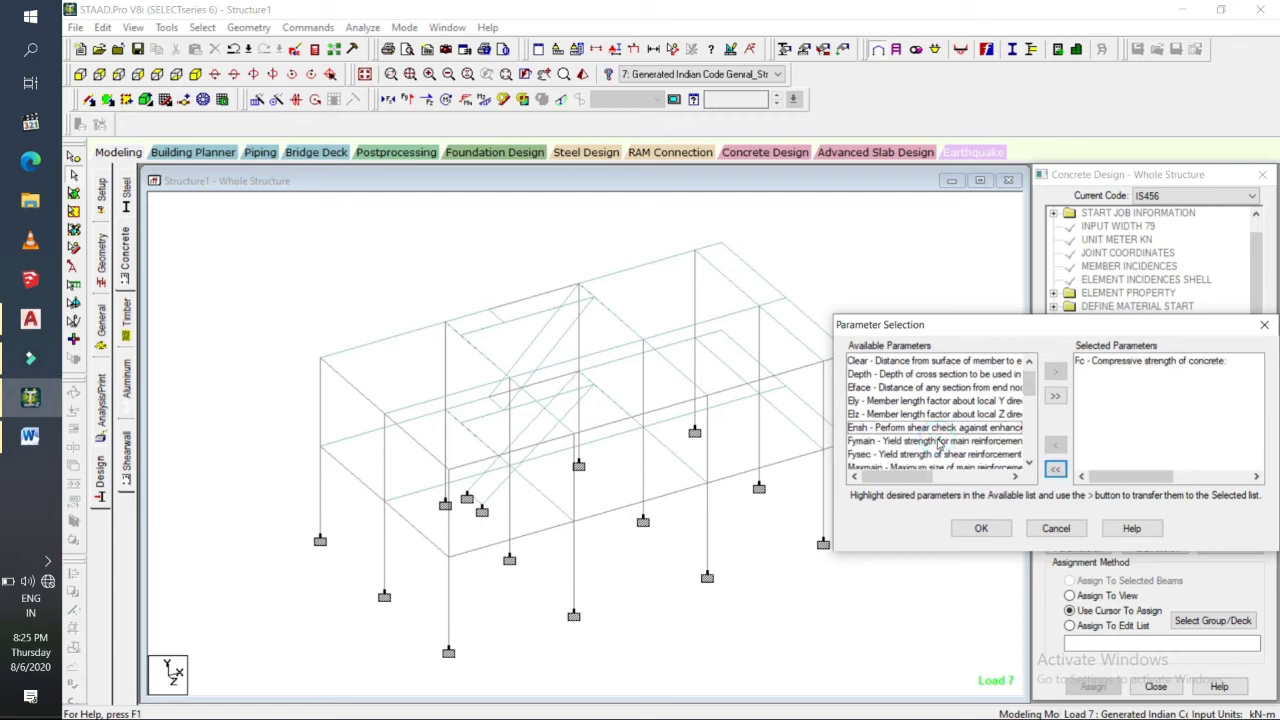
double_click(880, 443)
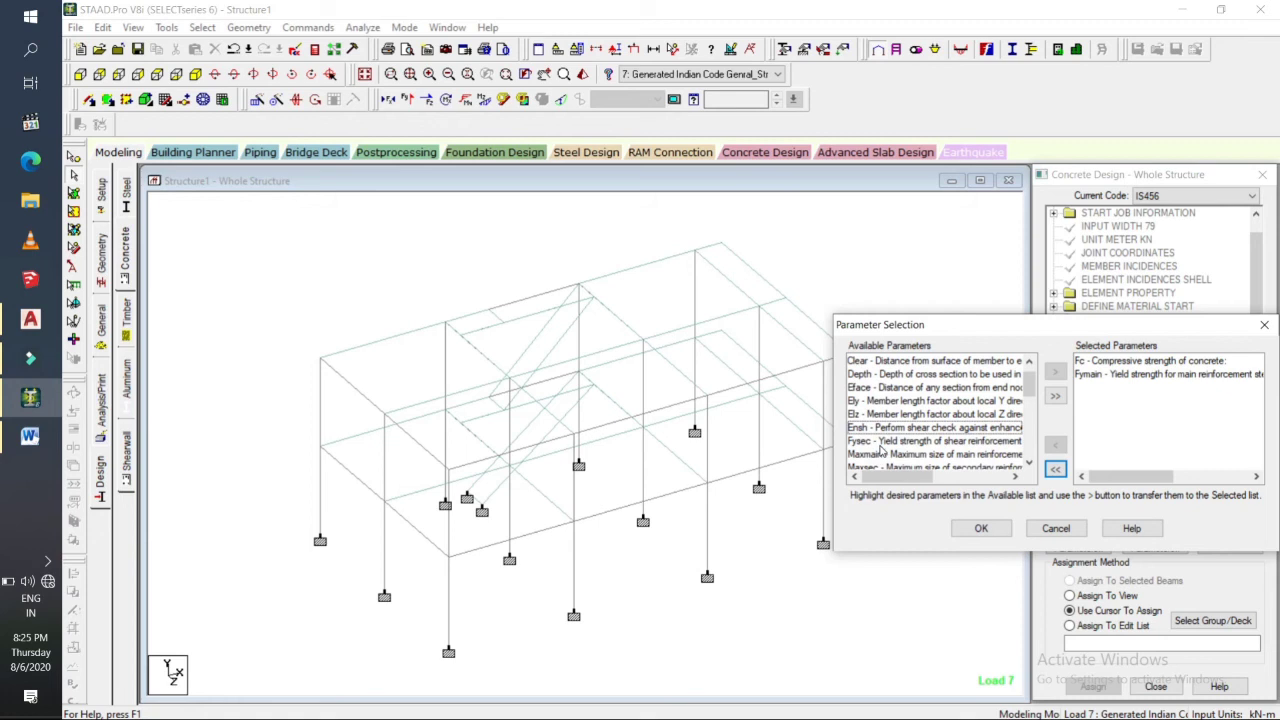
double_click(877, 441)
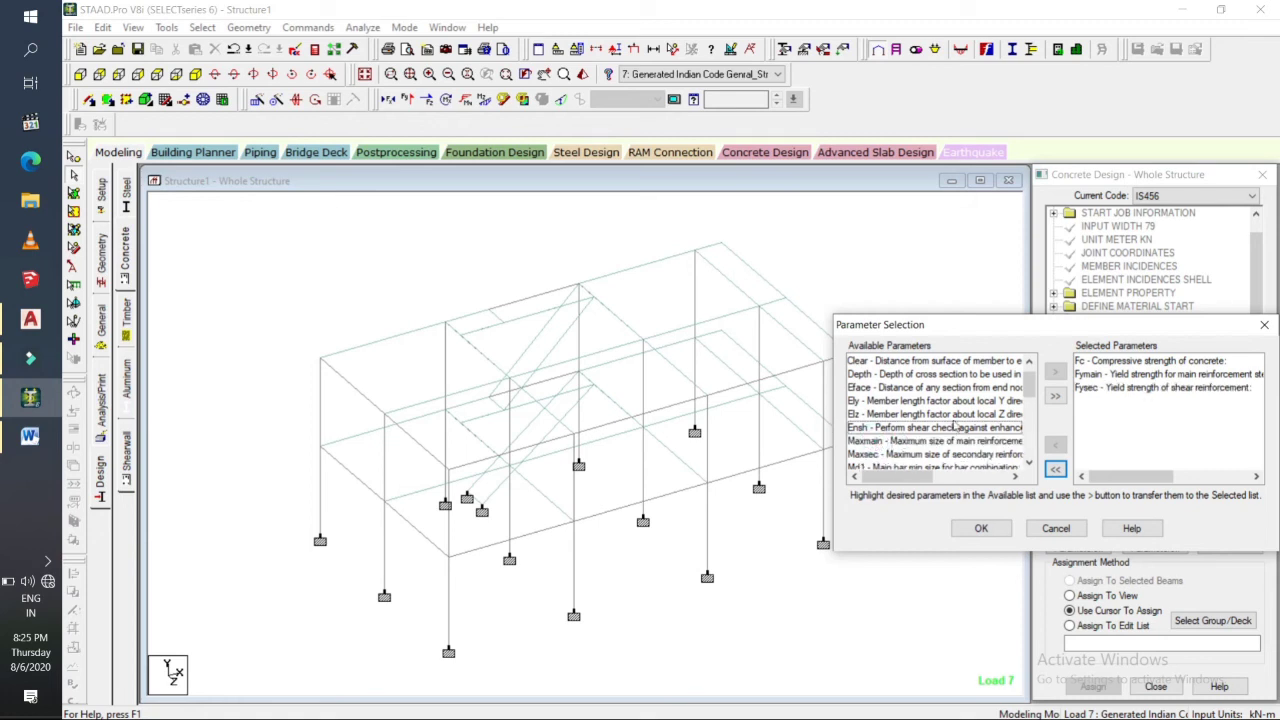
click(981, 528)
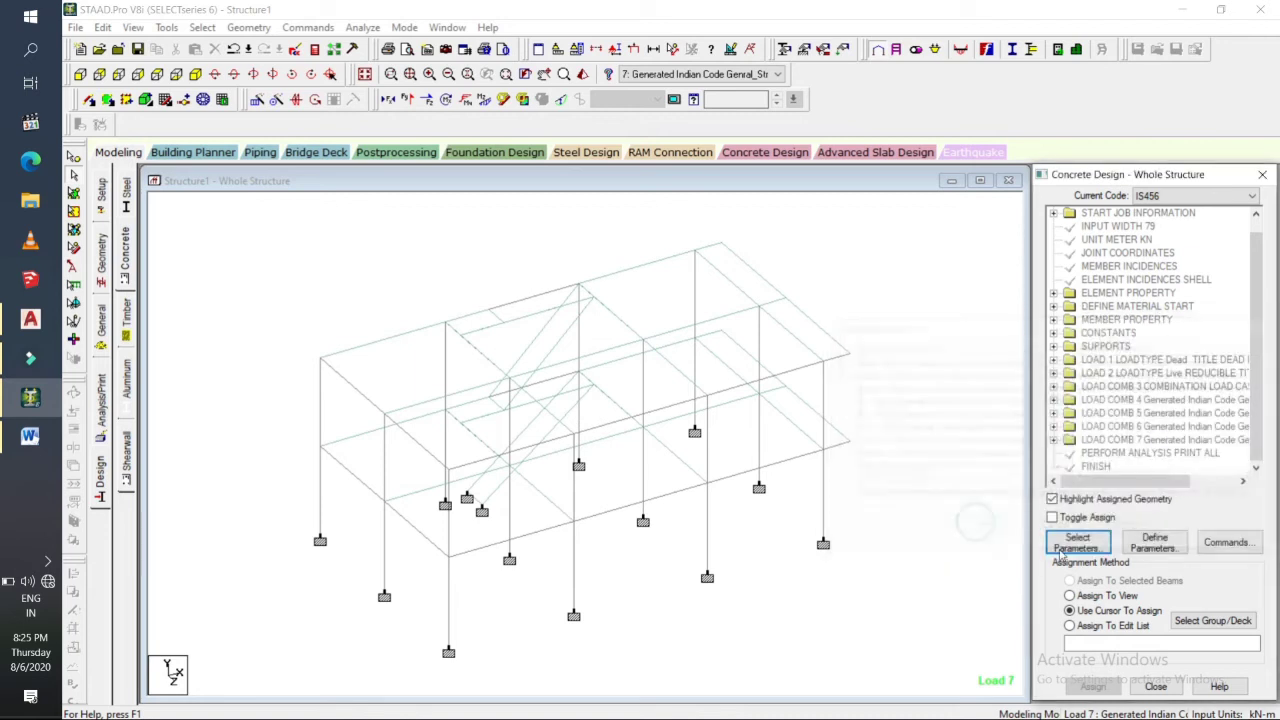
Add the concrete compressive strength FC as 25000 kN/m2 and the main reinforcement yield strength FYMAIN as 415000 kN/m2.
click(1152, 543)
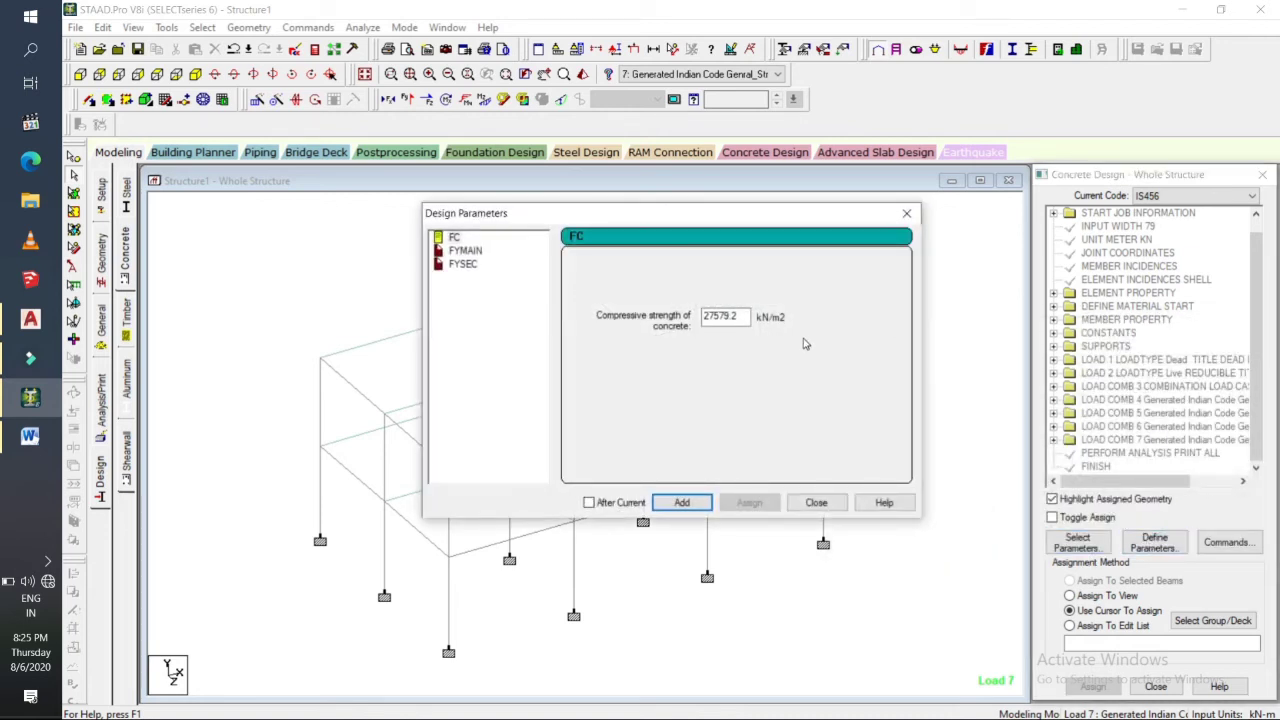
click(737, 316)
key(Return)
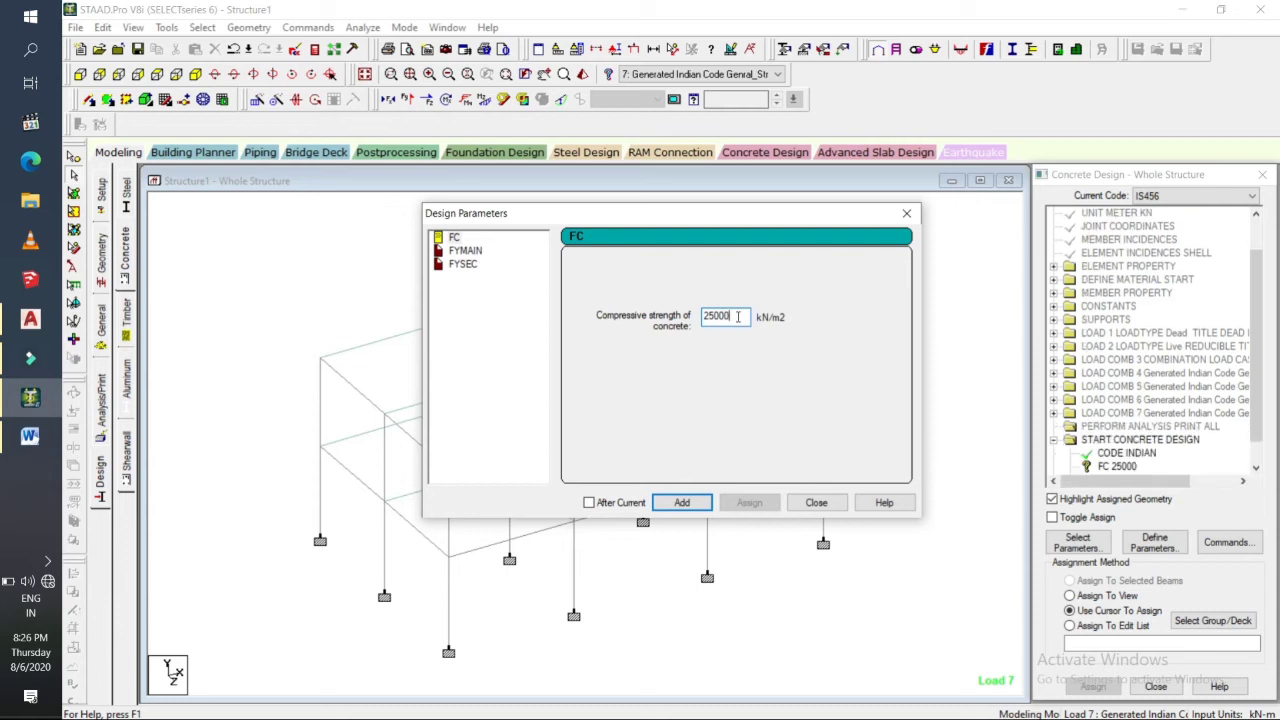
click(463, 251)
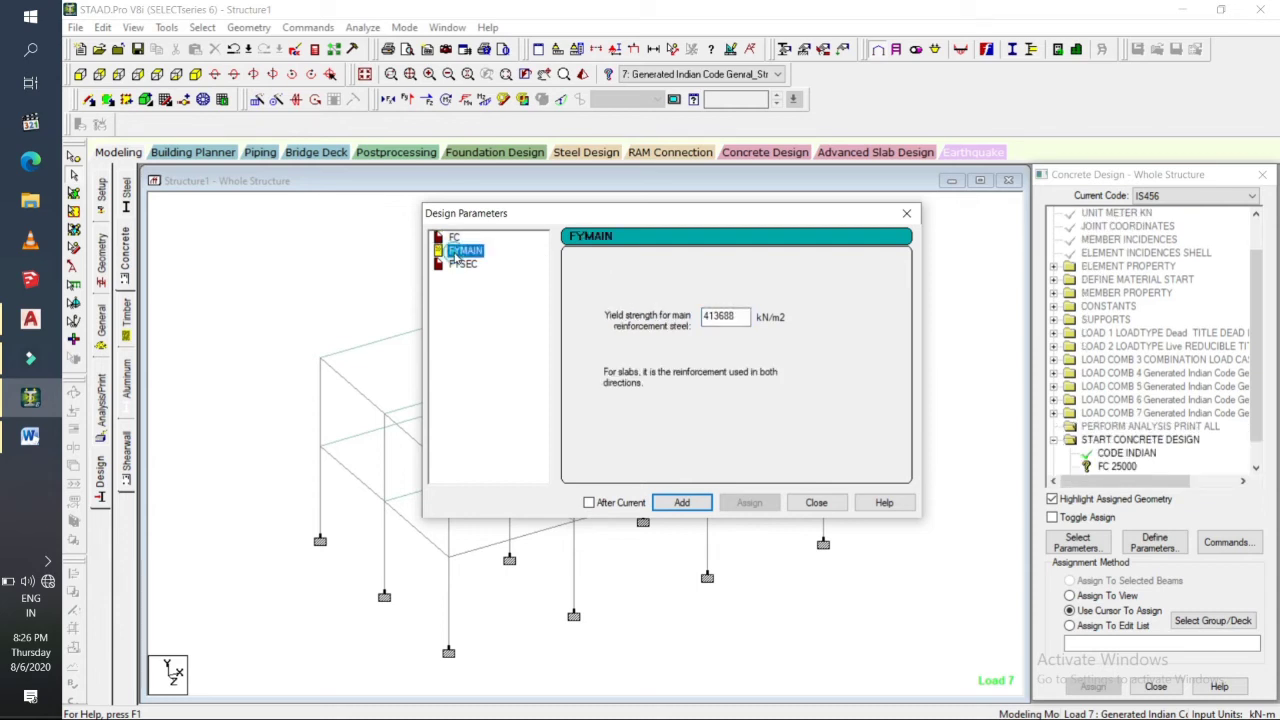
click(738, 316)
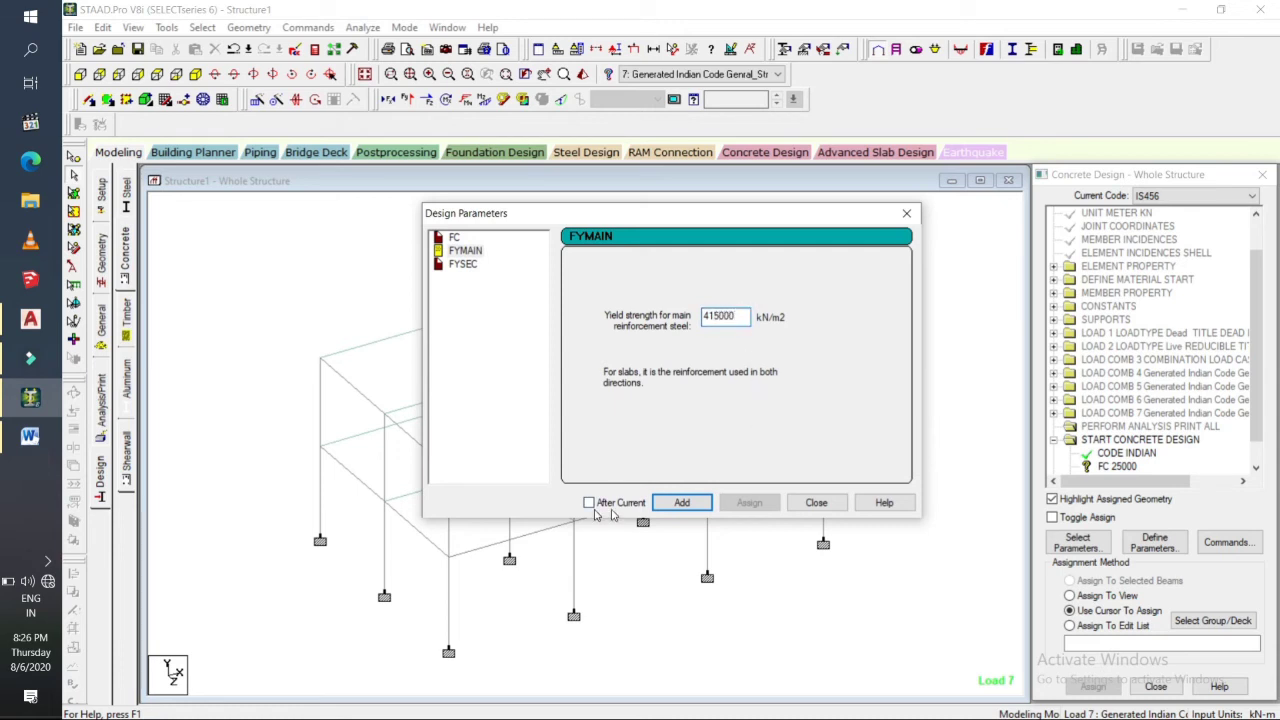
click(675, 503)
Add the shear reinforcement yield strength FYSEC as 415000 kN/m2 and finish defining design parameters.
click(462, 264)
double_click(735, 317)
text(413)
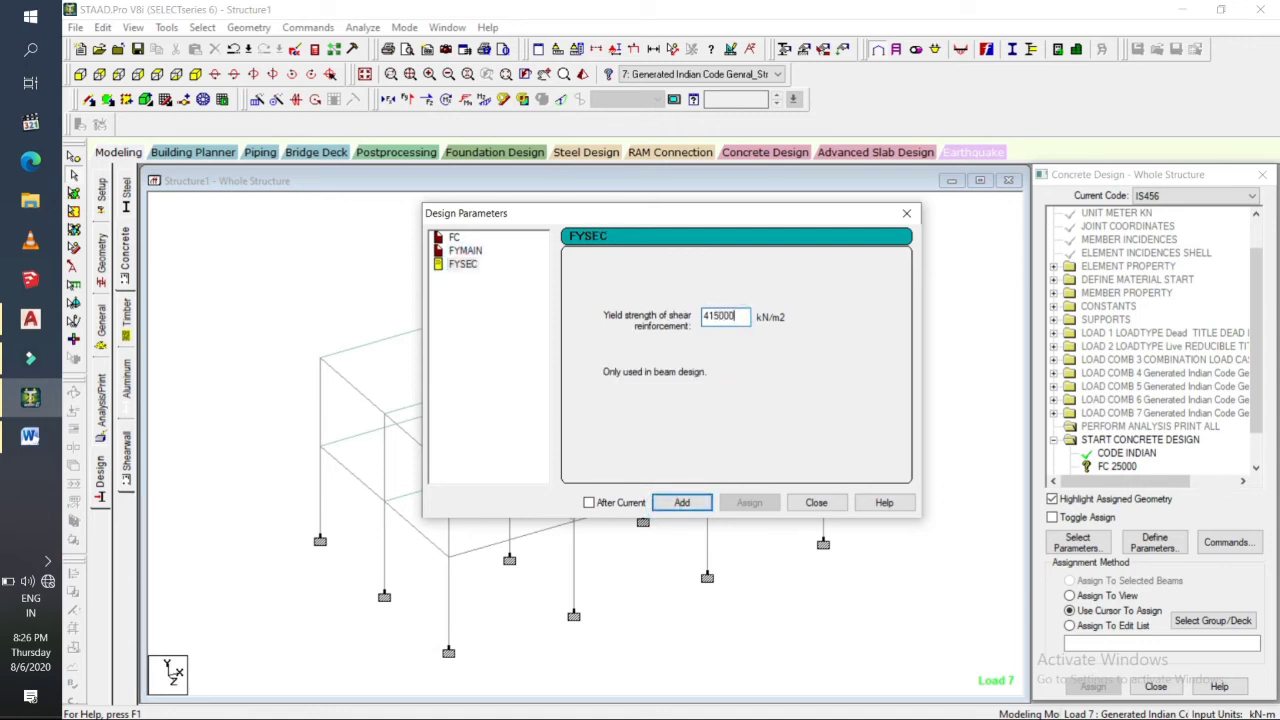
click(680, 503)
click(815, 503)
Add the DESIGN BEAM, DESIGN COLUMN, DESIGN SLAB/ELEMENT and TAKE OFF commands to the concrete design.
click(1226, 542)
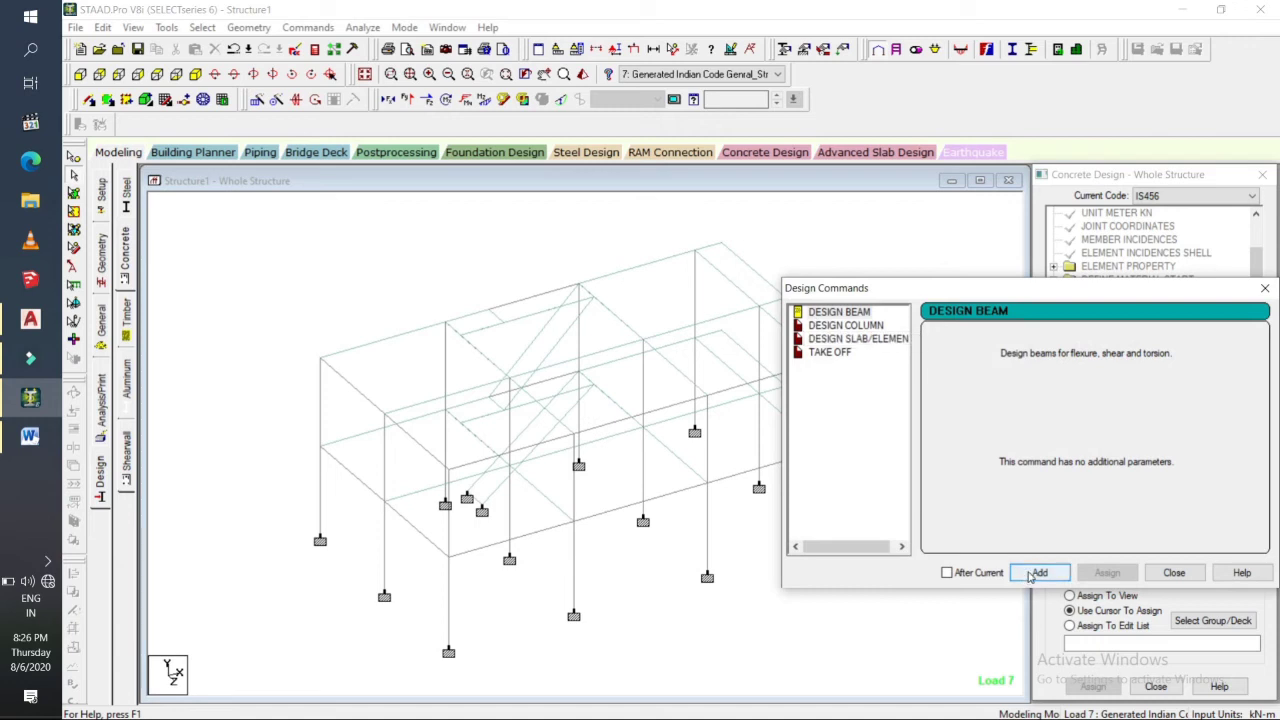
click(845, 325)
click(1039, 572)
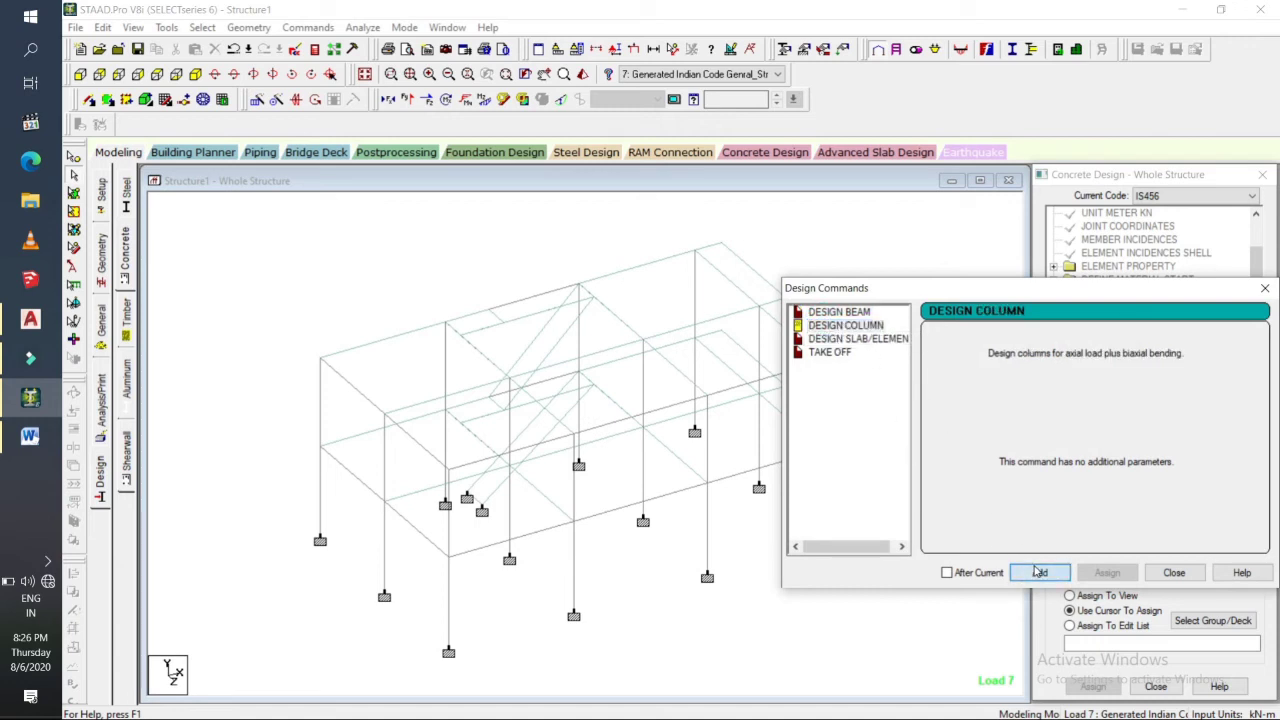
click(855, 338)
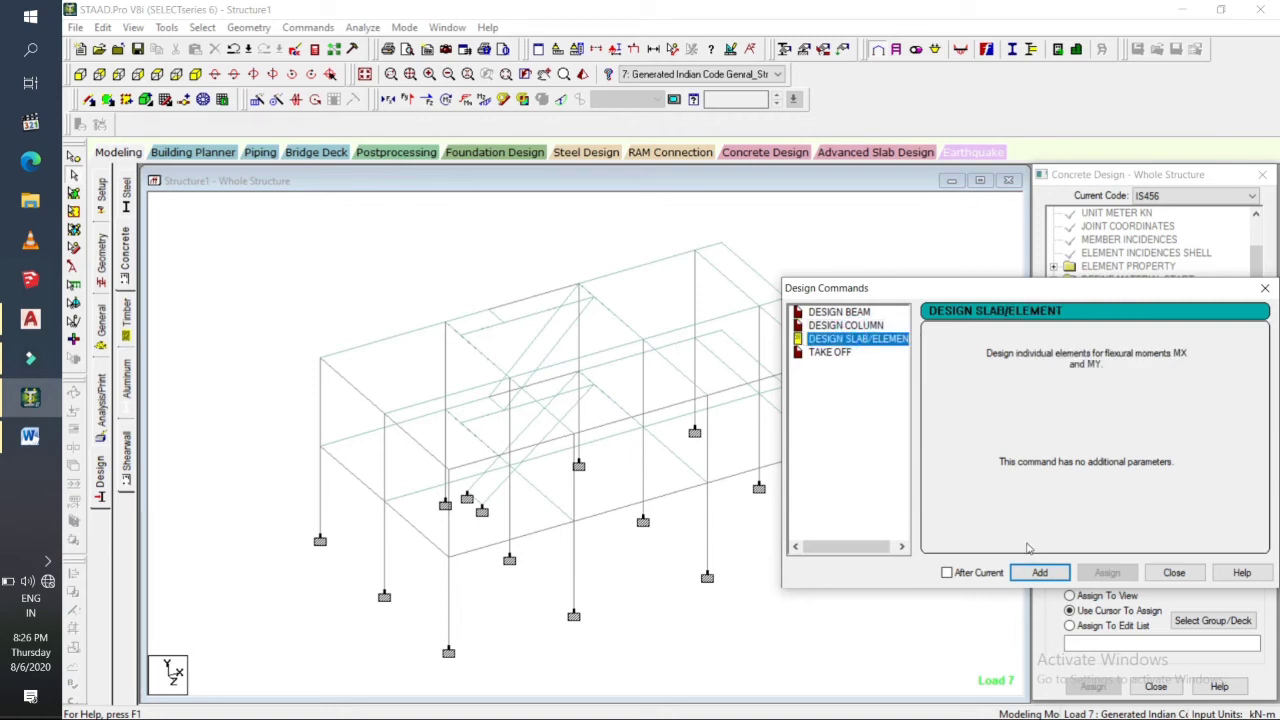
click(1039, 572)
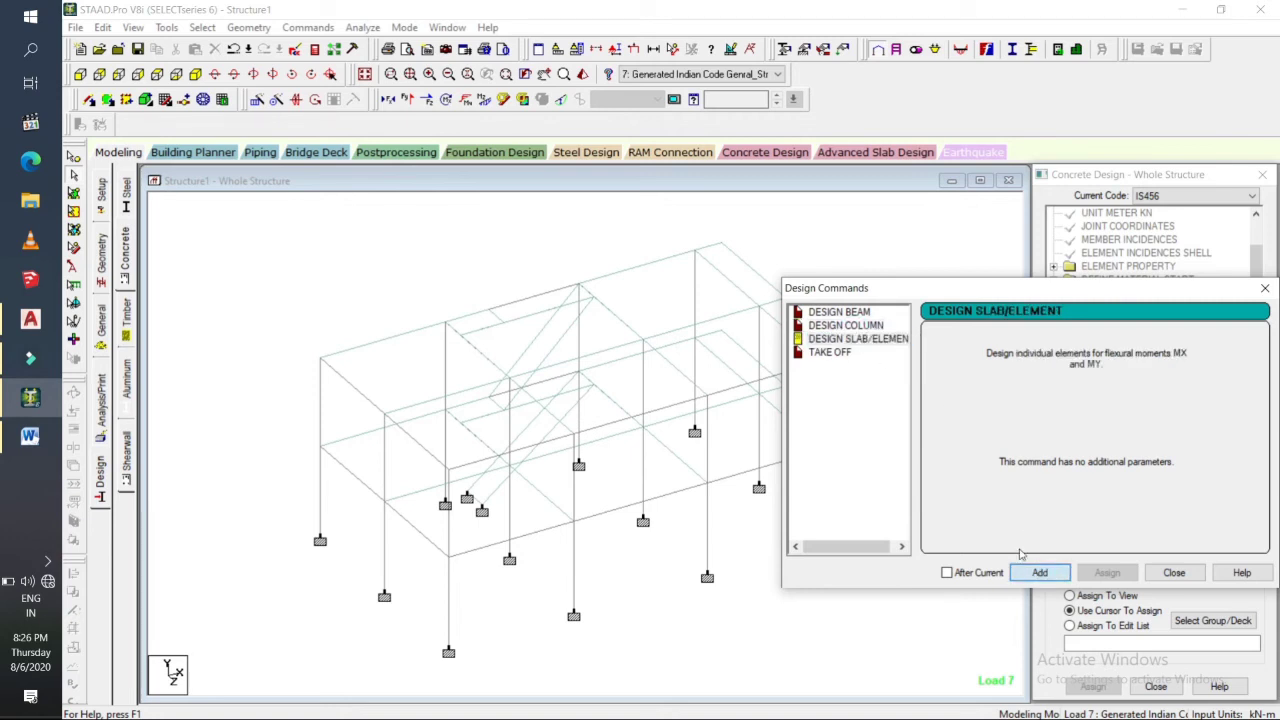
click(829, 352)
click(1040, 572)
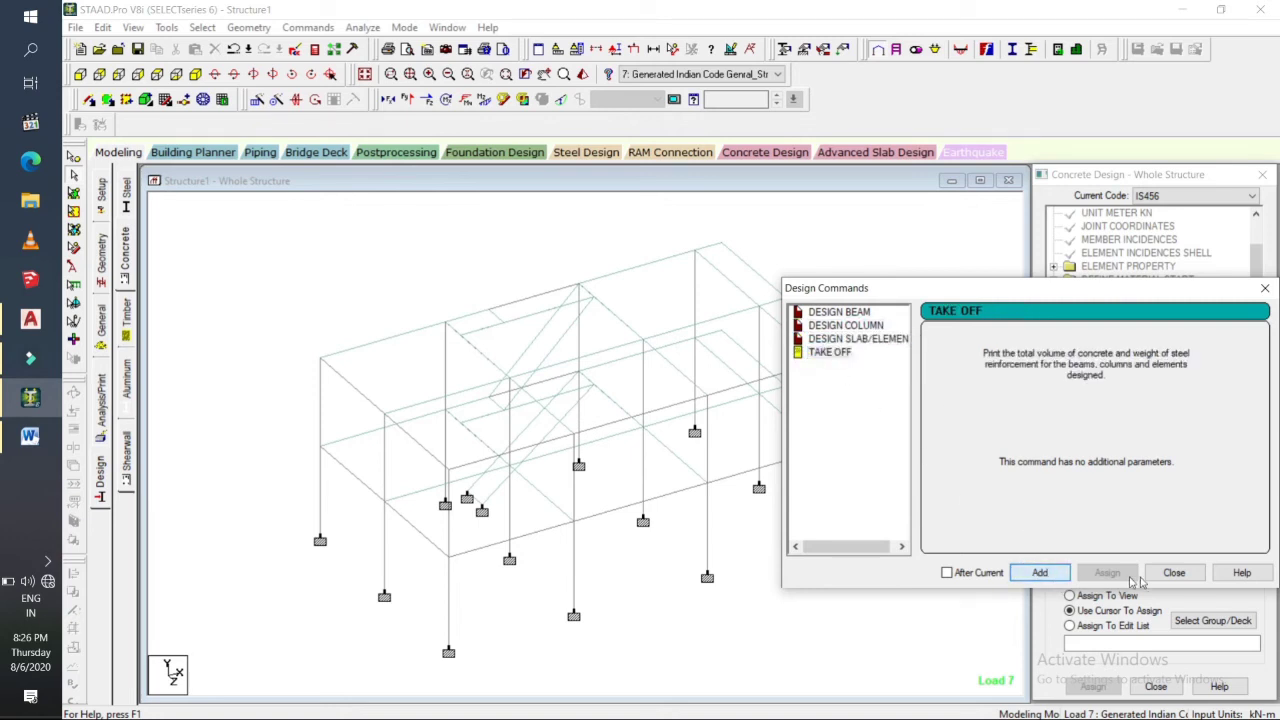
click(1160, 576)
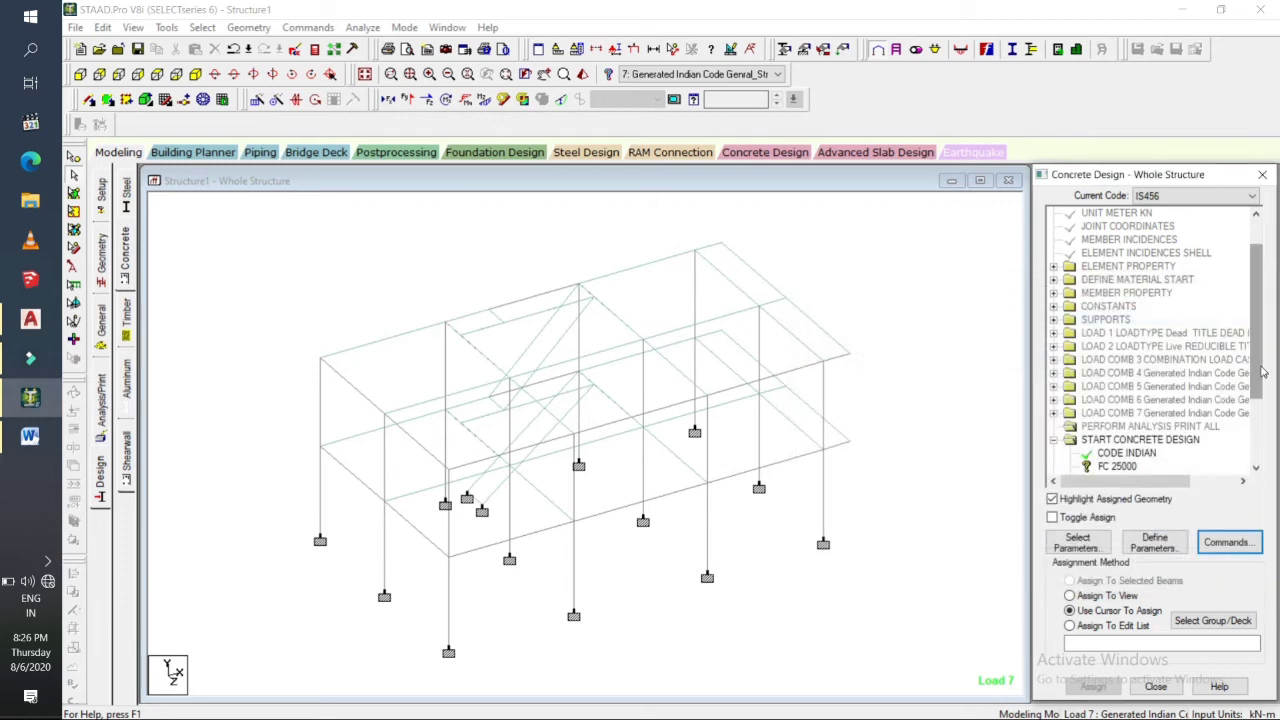
Assign the FC 25000 parameter to the whole structure using the Assign To View method.
drag(1260, 368, 1241, 470)
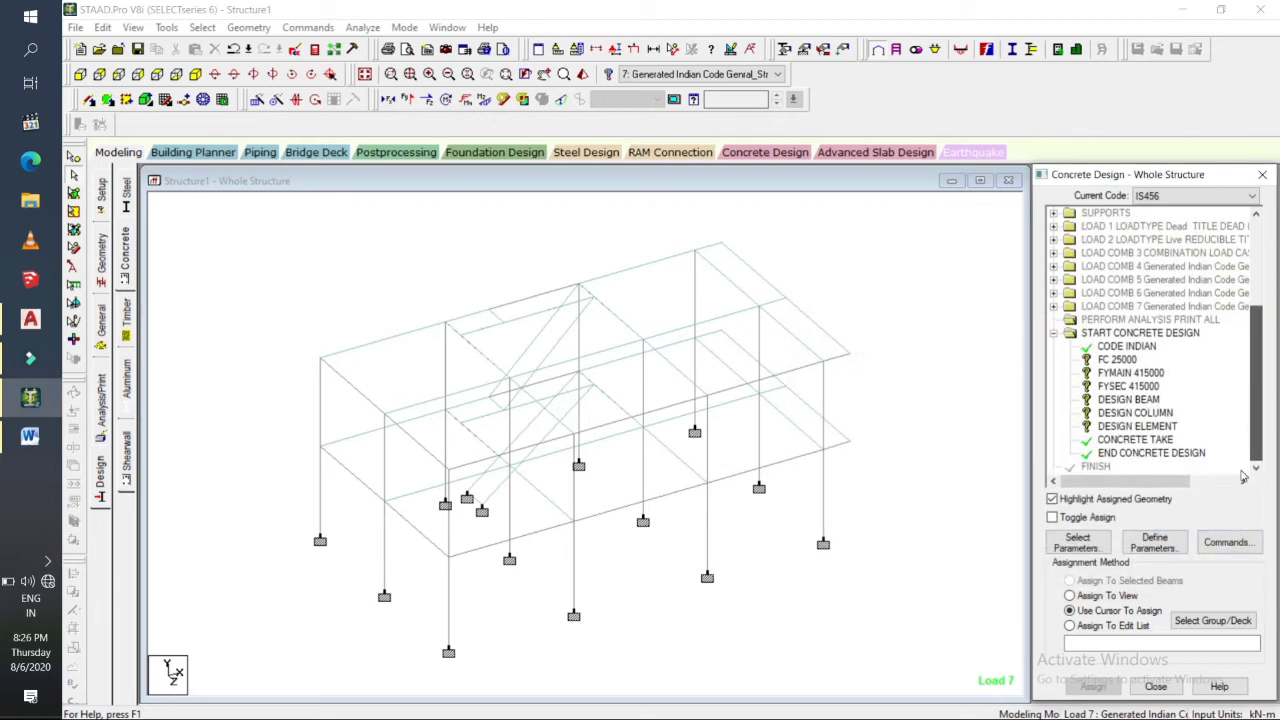
click(1100, 361)
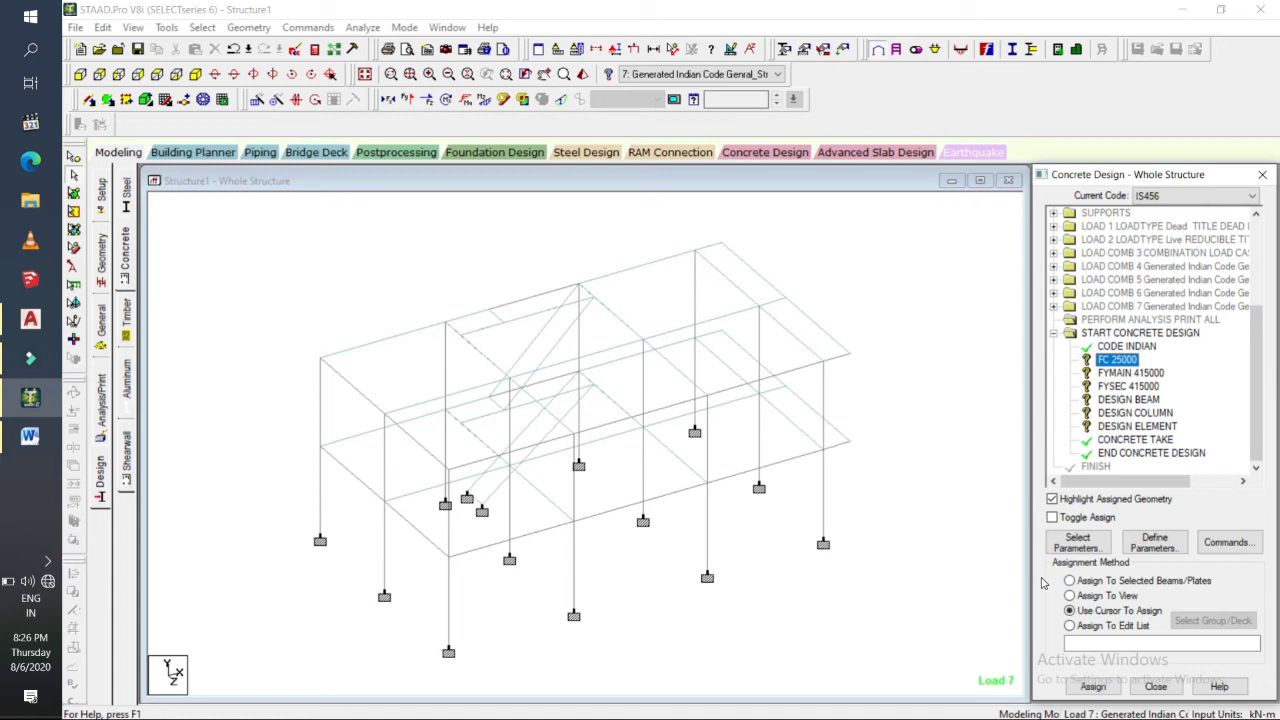
click(1091, 598)
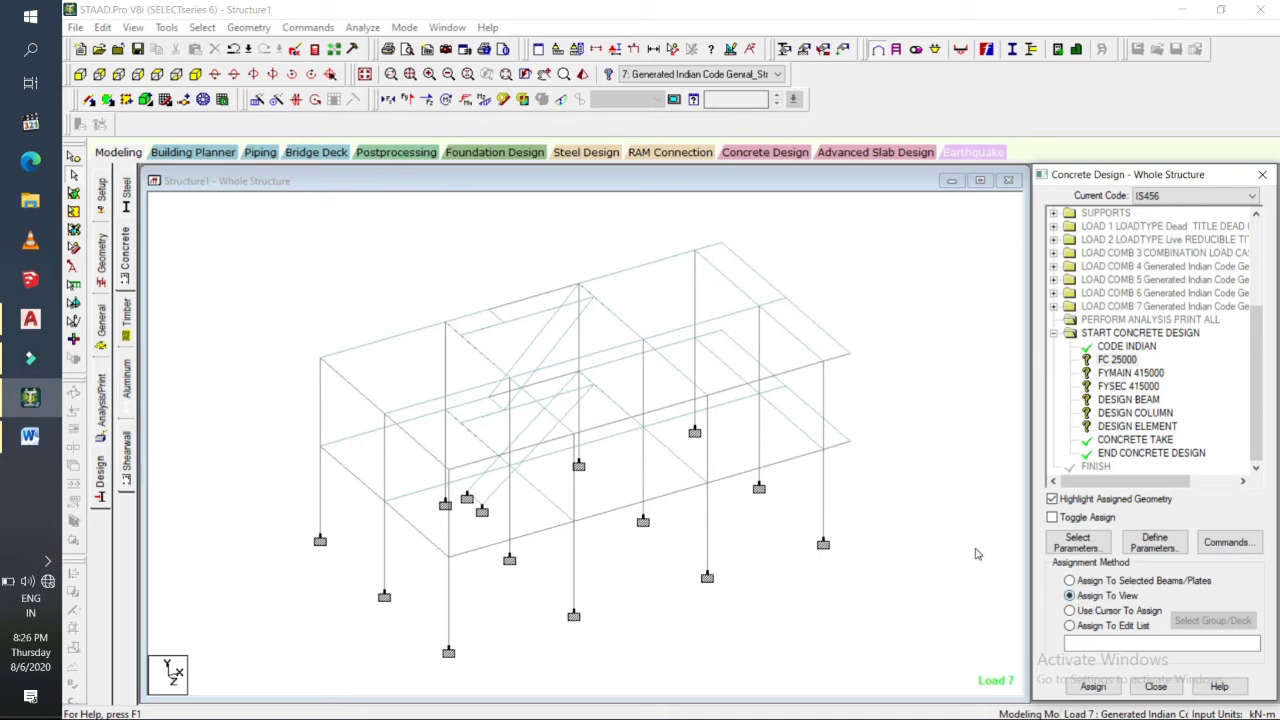
click(1100, 688)
click(1160, 477)
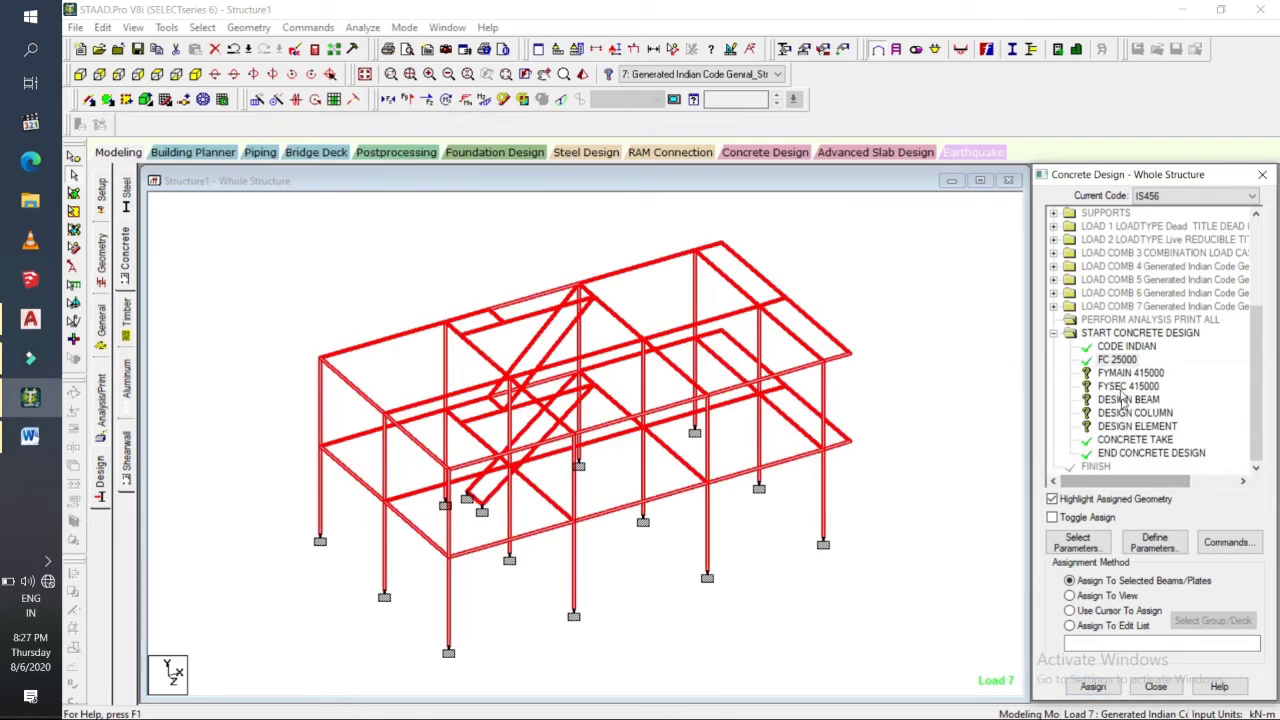
Assign the FYMAIN 415000 parameter to the whole structure using the Assign To View method.
click(1130, 372)
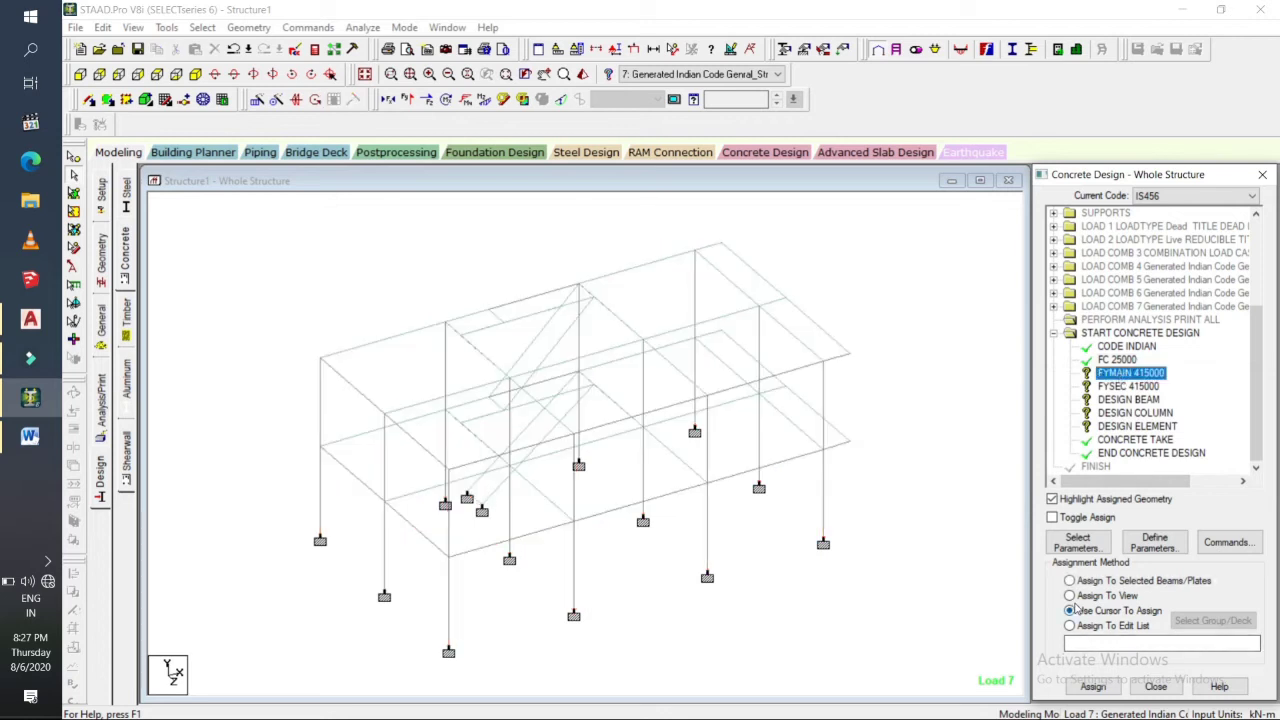
click(1092, 688)
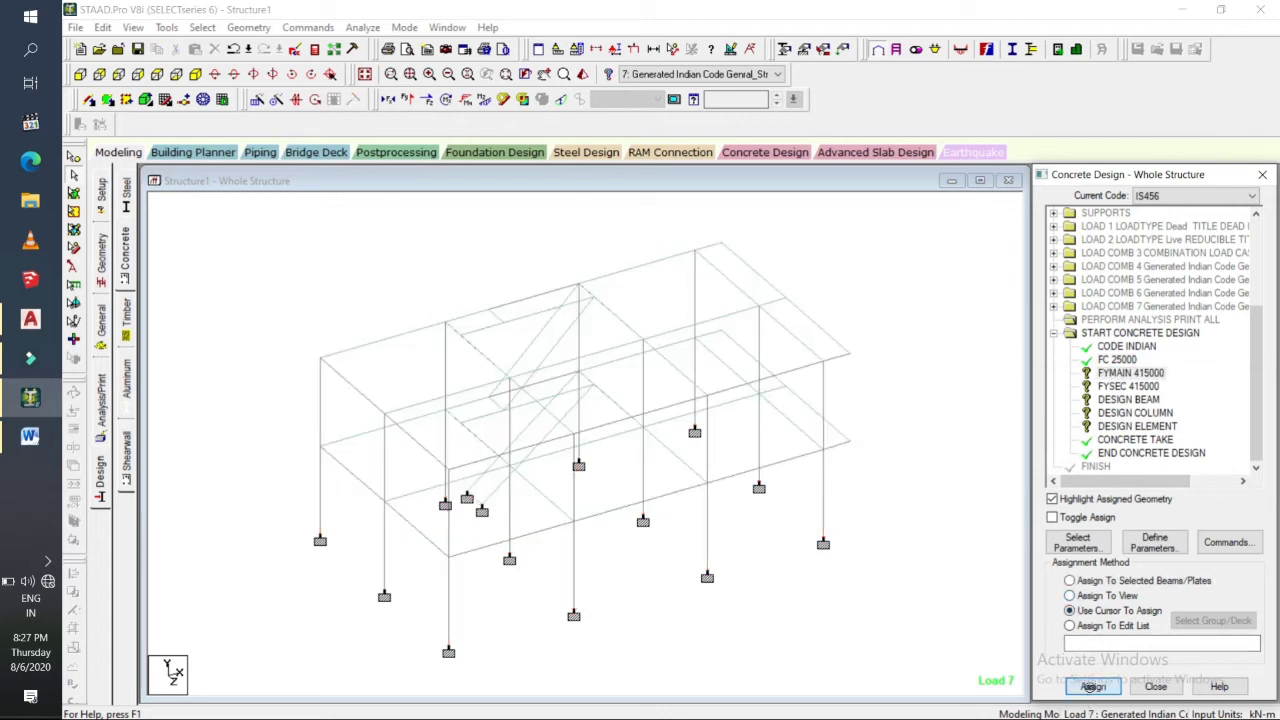
click(1092, 687)
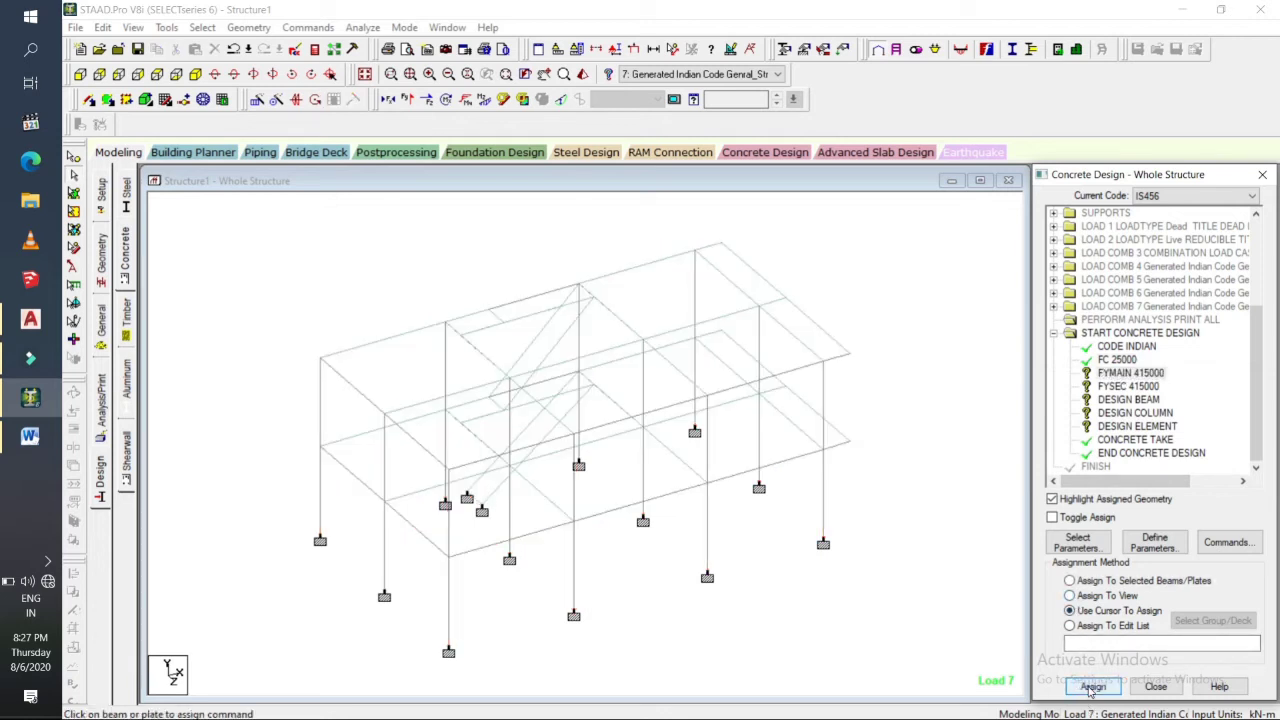
click(1097, 596)
click(1093, 686)
click(1167, 476)
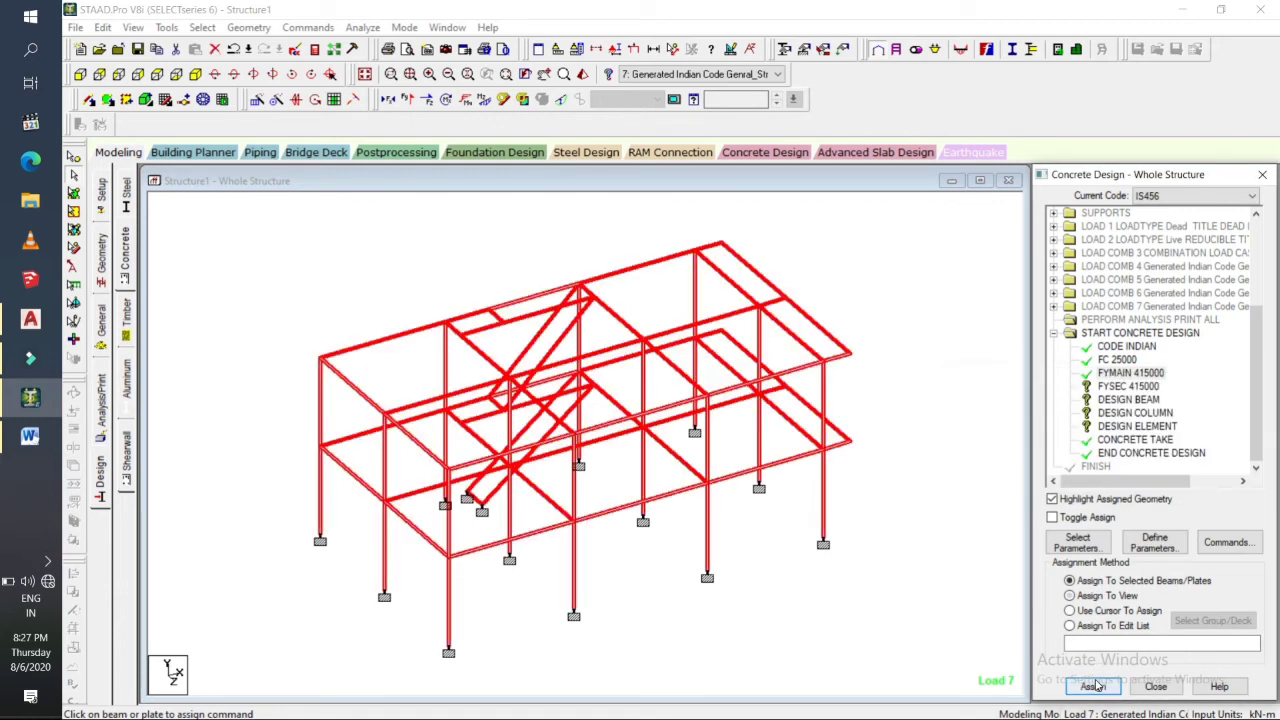
Assign the FYSEC 415000 parameter to all members using the Assign To View method.
click(1128, 386)
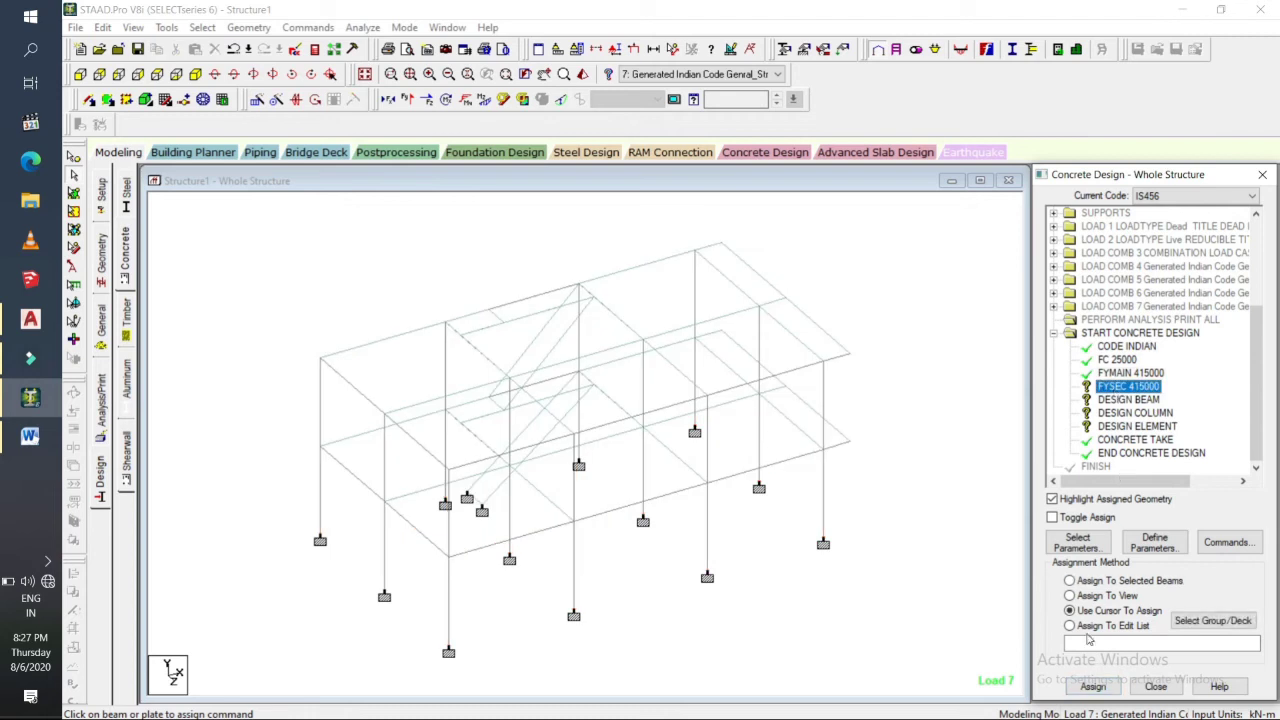
click(1070, 595)
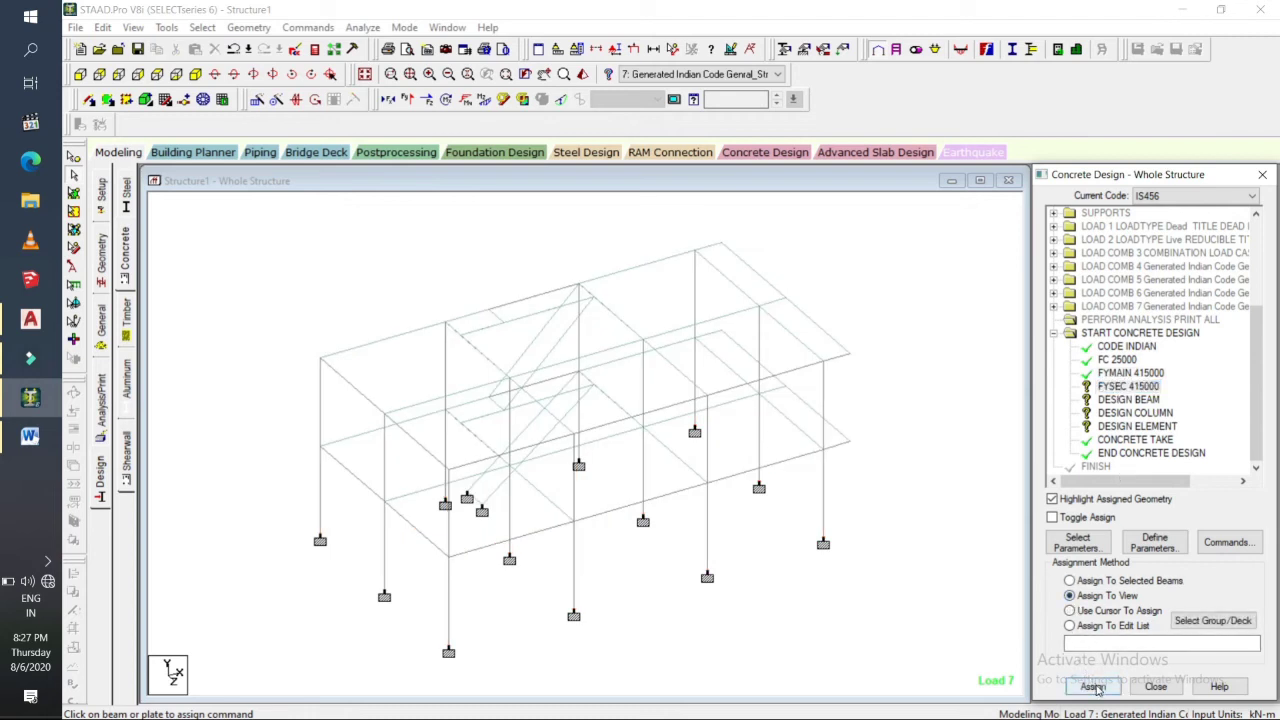
click(1093, 686)
click(1163, 475)
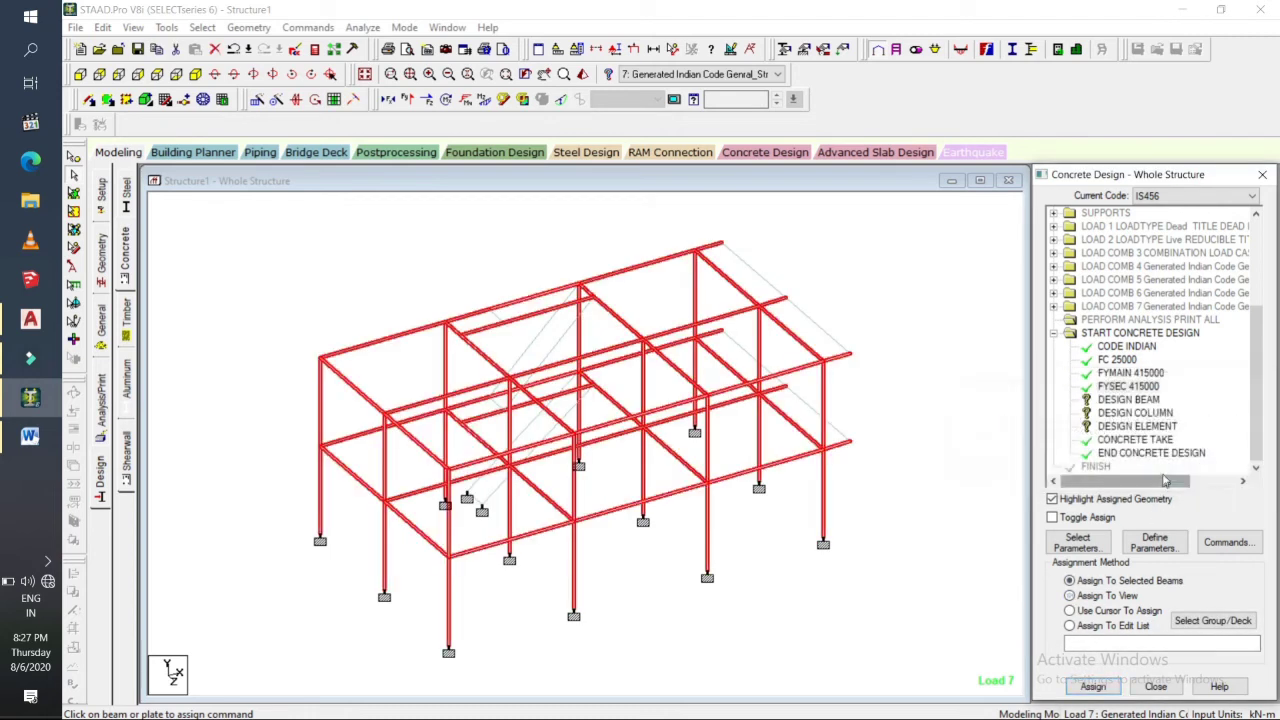
Assign the DESIGN BEAM command to all beams parallel to X and Z.
click(1108, 400)
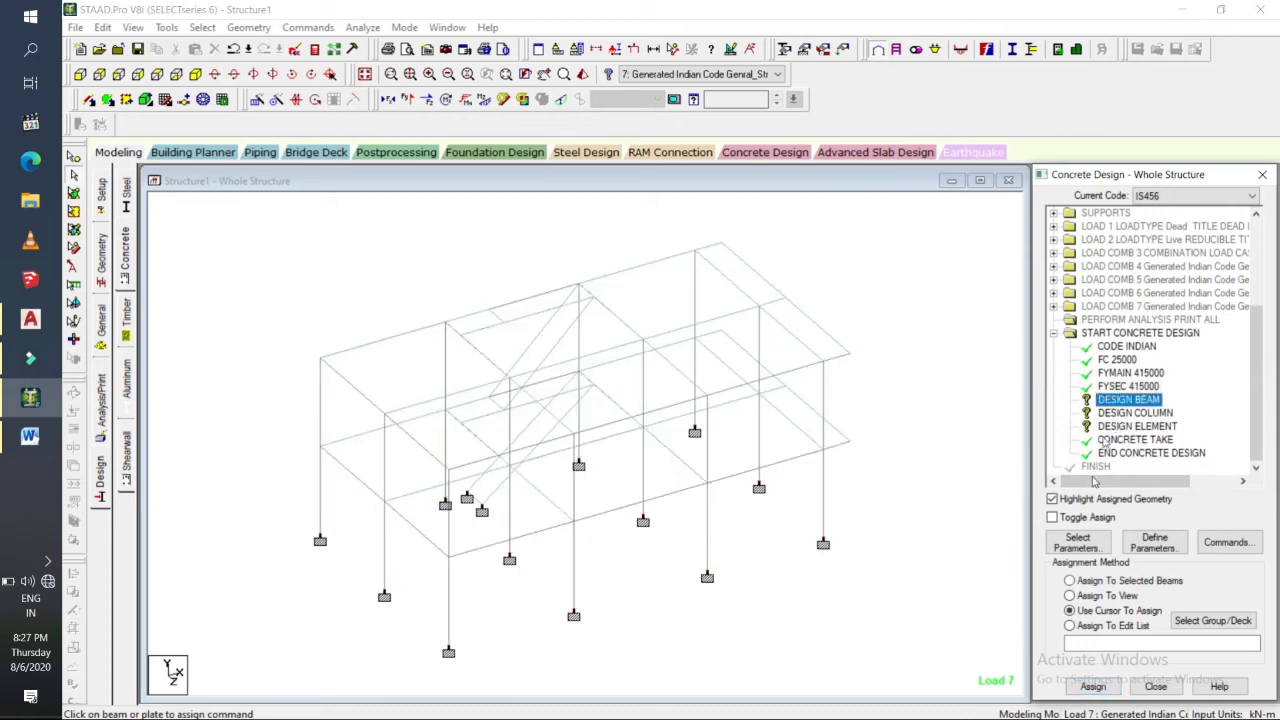
click(202, 28)
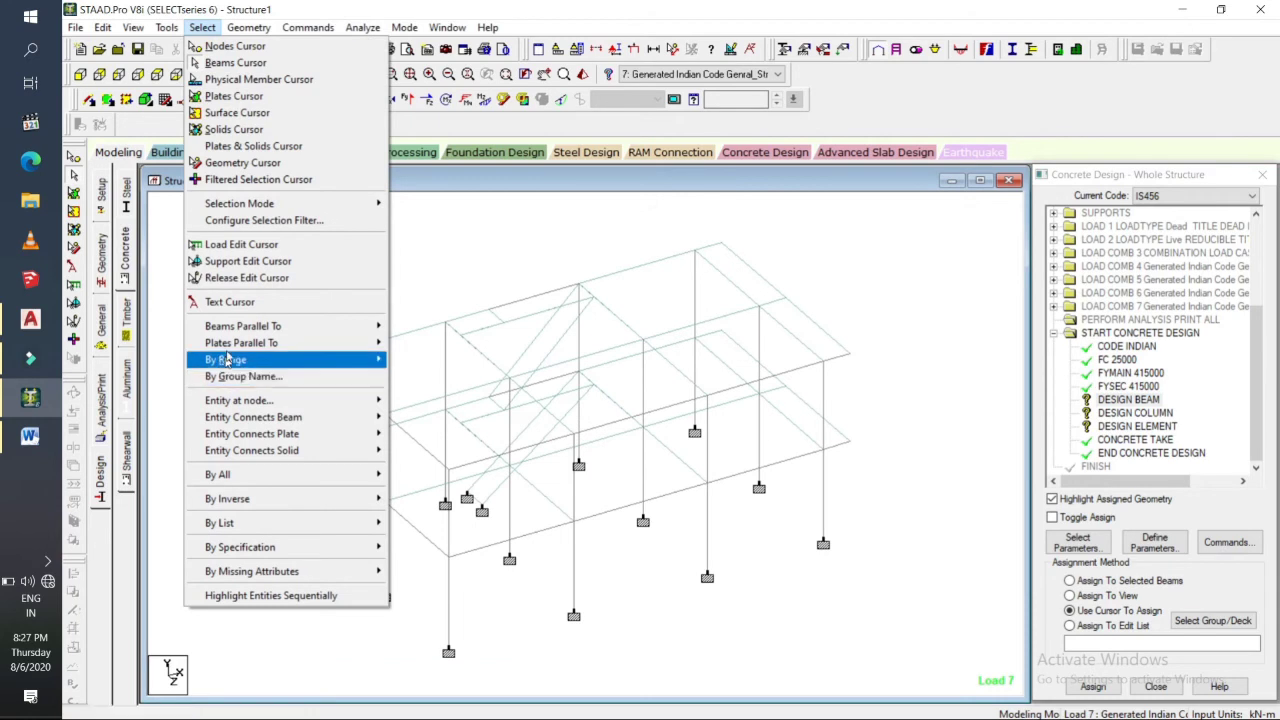
mouse_move(260, 327)
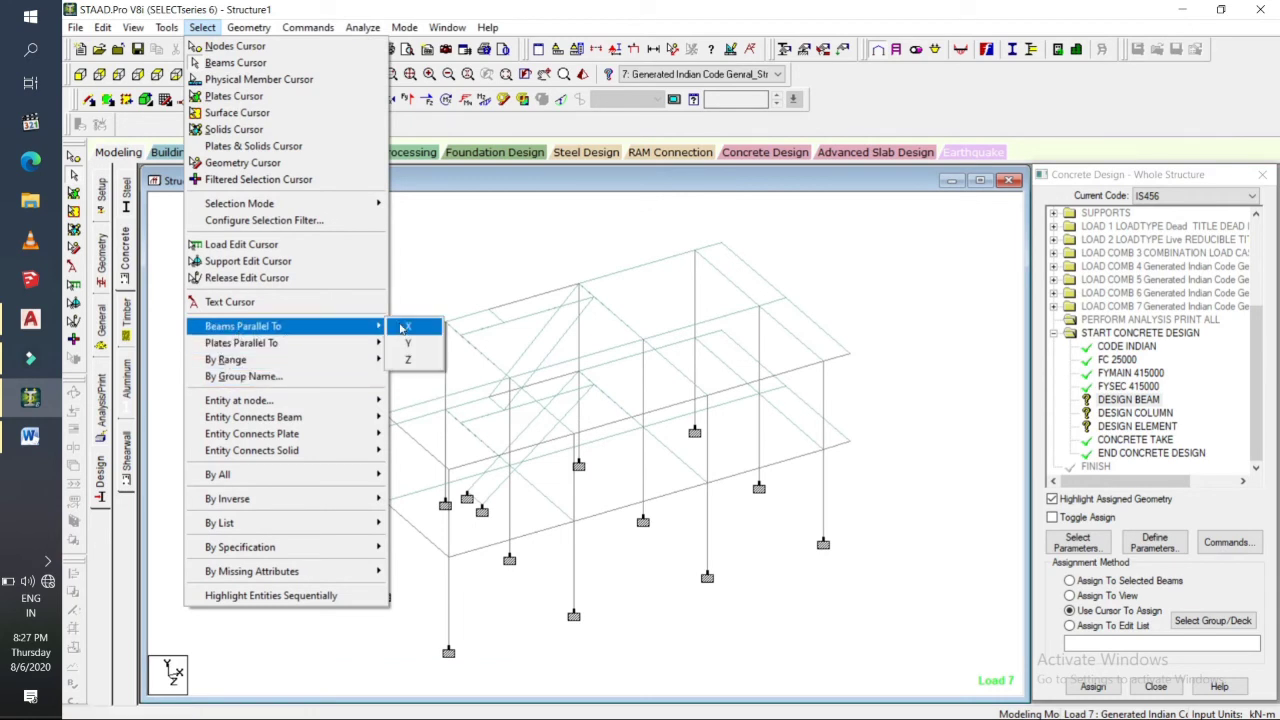
click(400, 325)
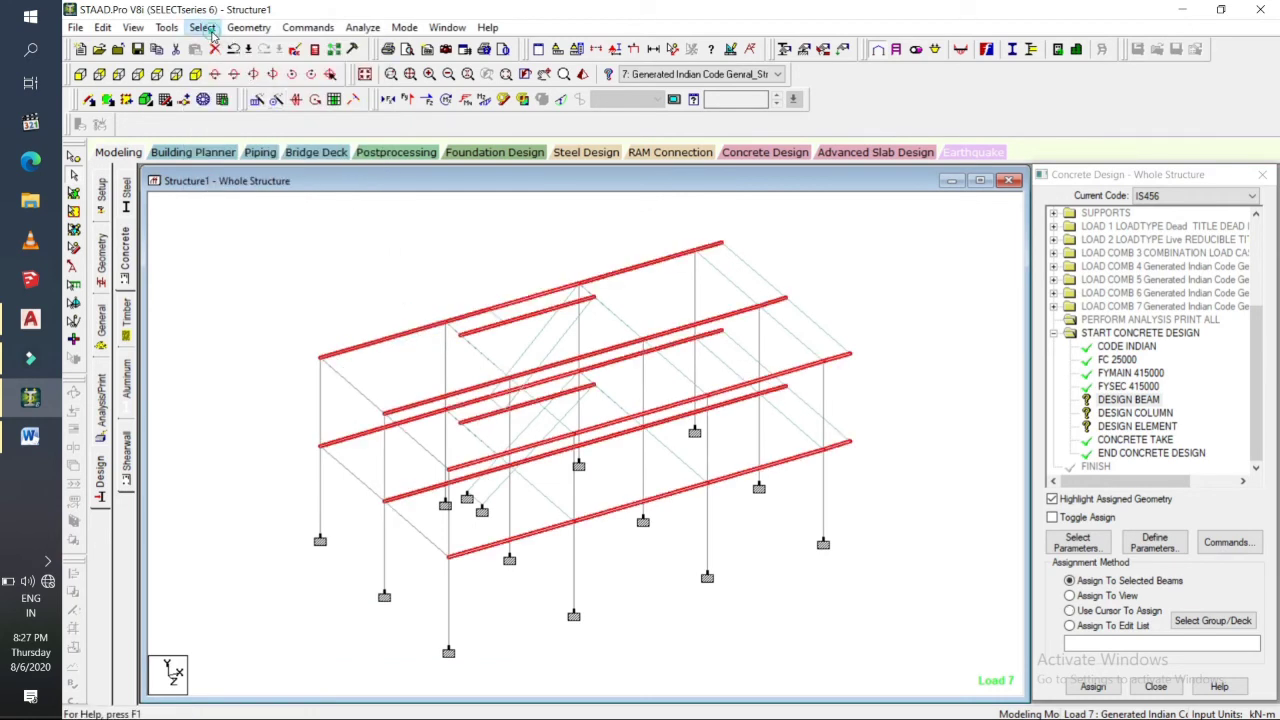
click(202, 28)
mouse_move(234, 326)
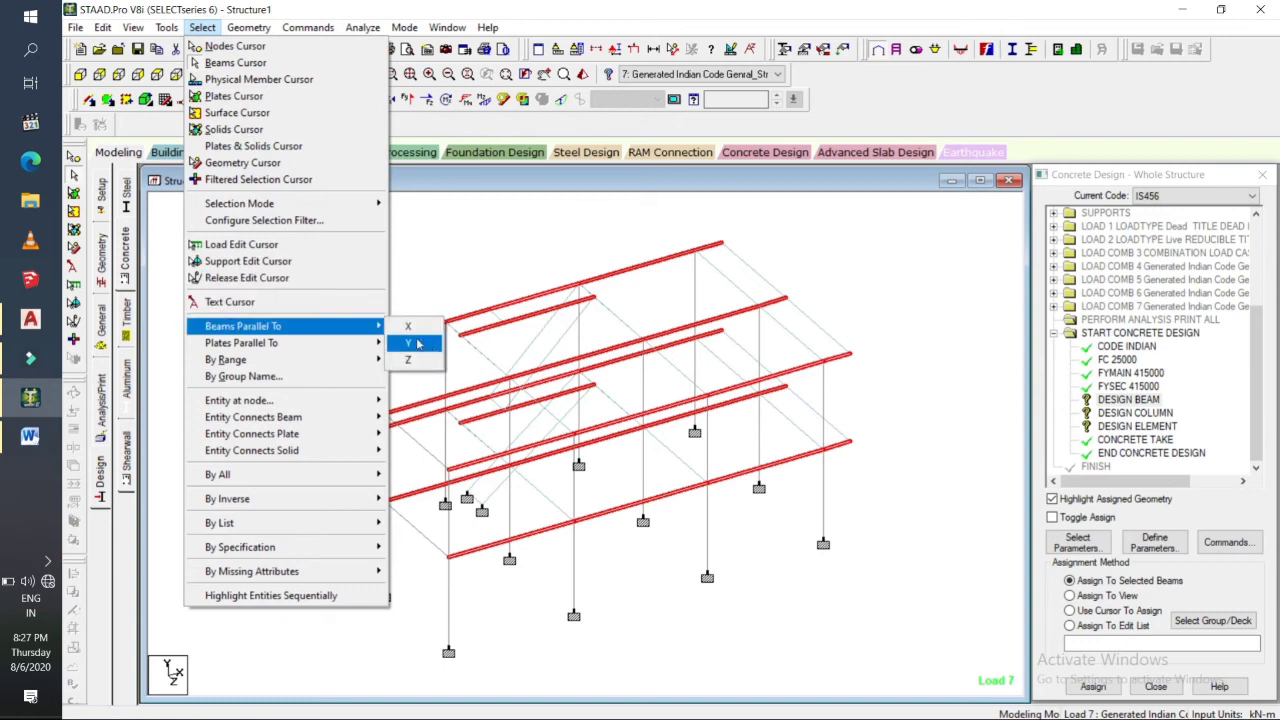
click(425, 362)
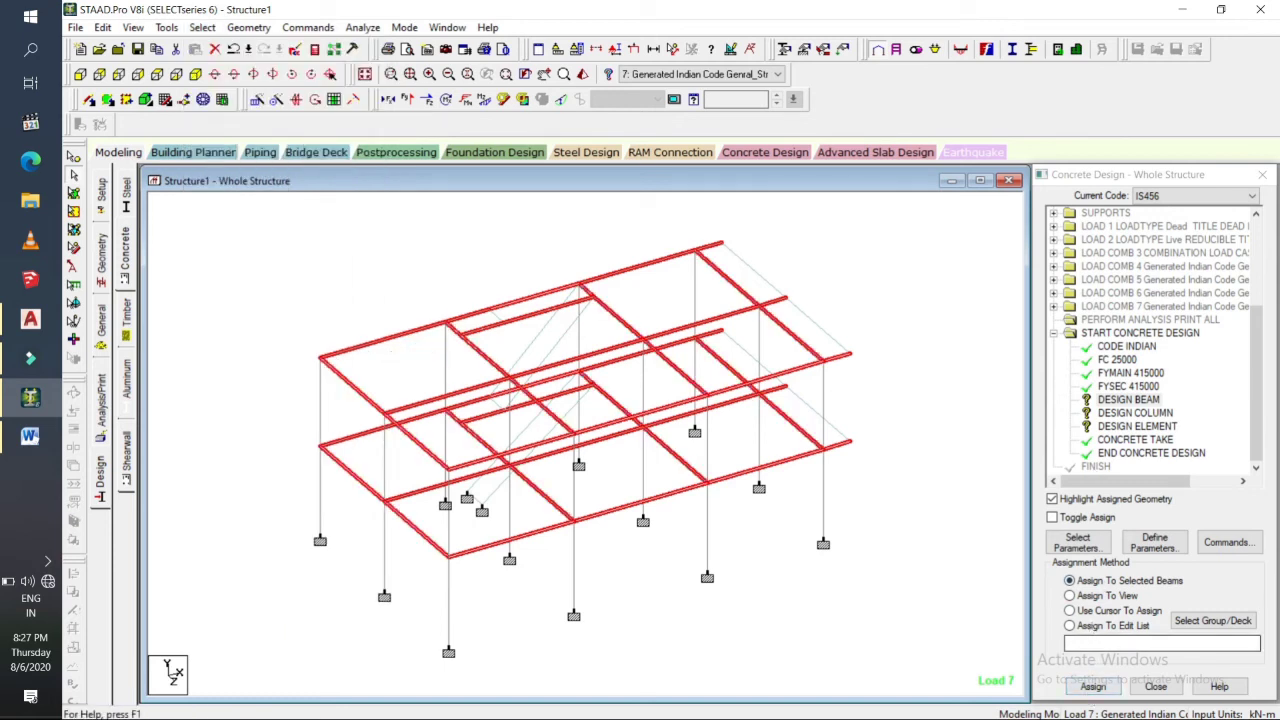
click(1095, 688)
key(Return)
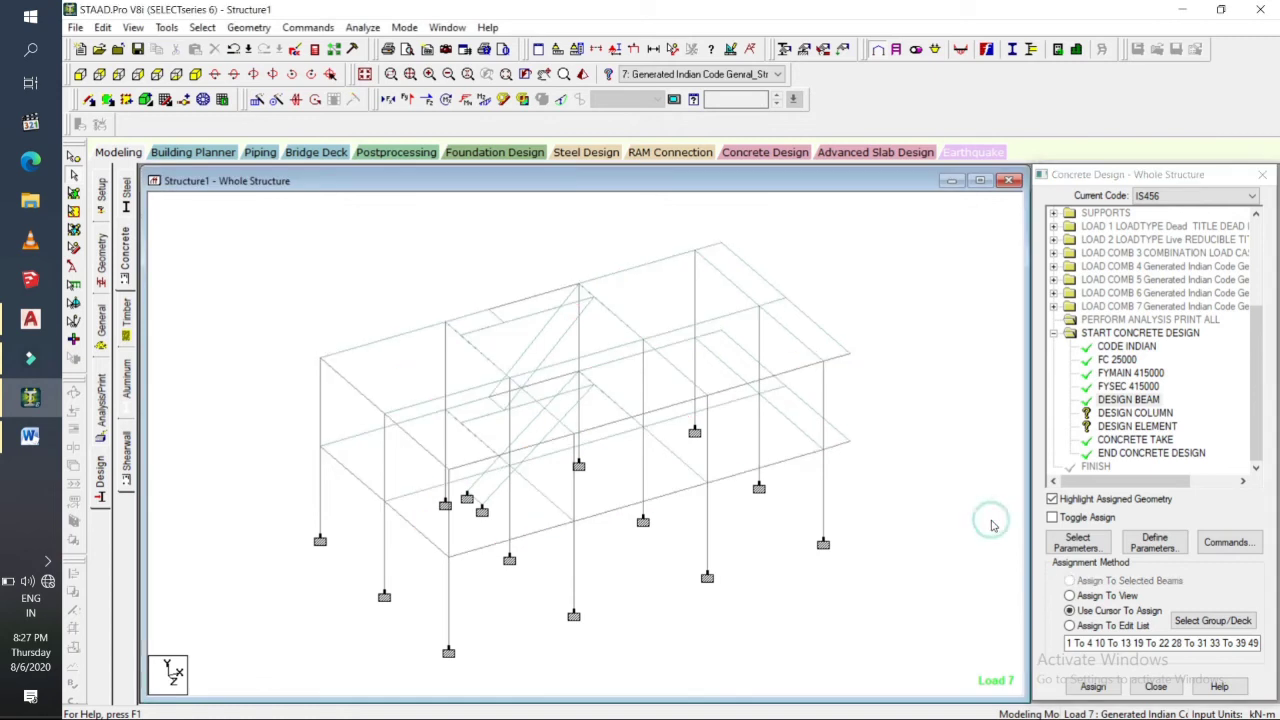
Assign the DESIGN COLUMN command to all members parallel to Y as selected beams.
click(1113, 418)
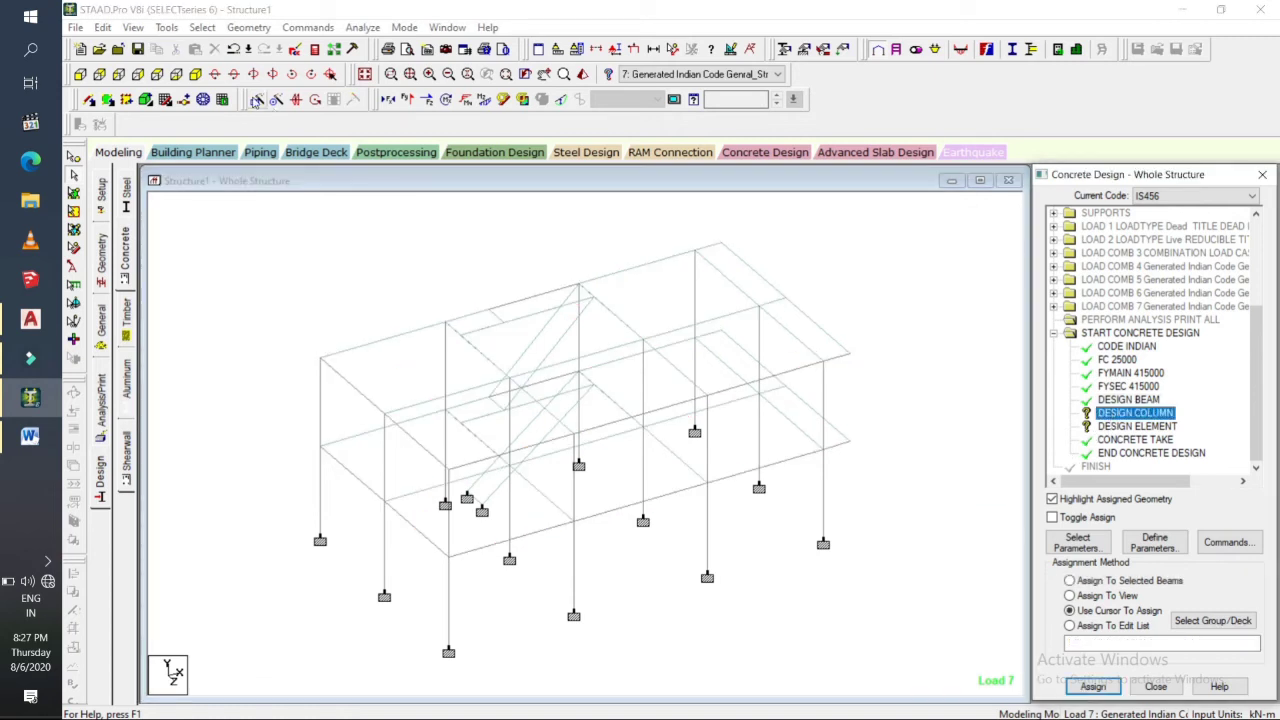
click(202, 27)
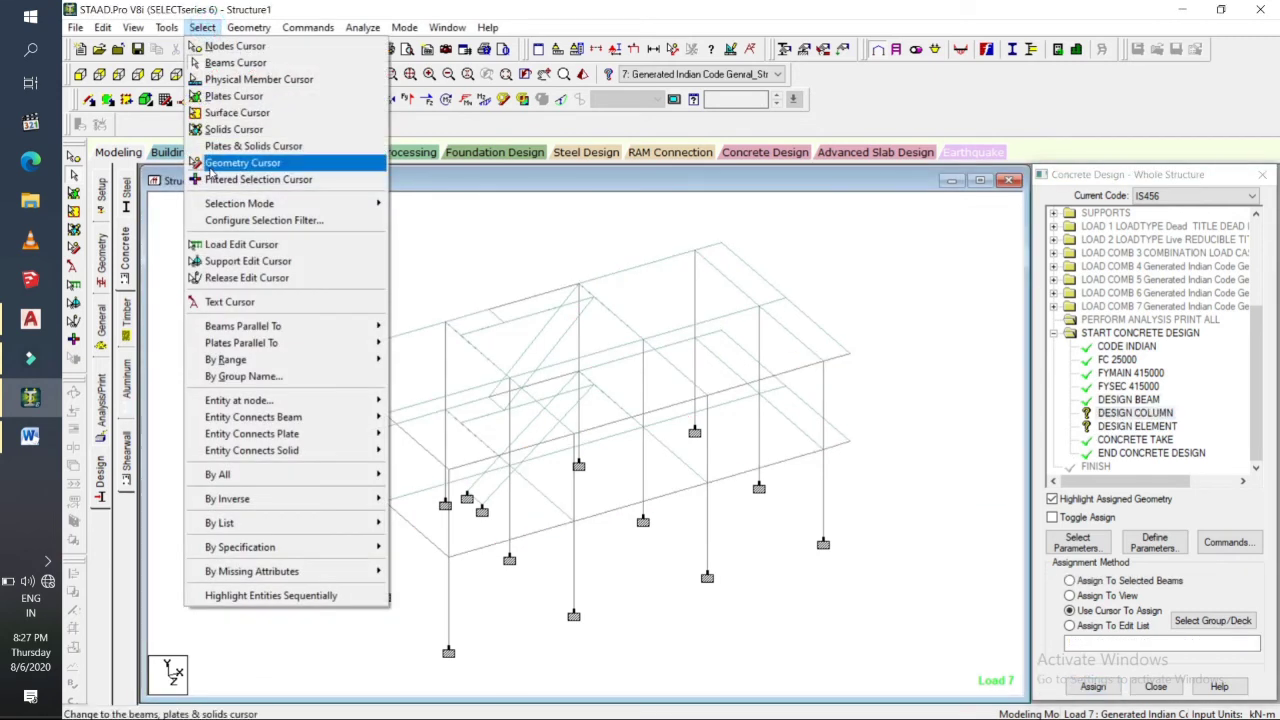
mouse_move(208, 327)
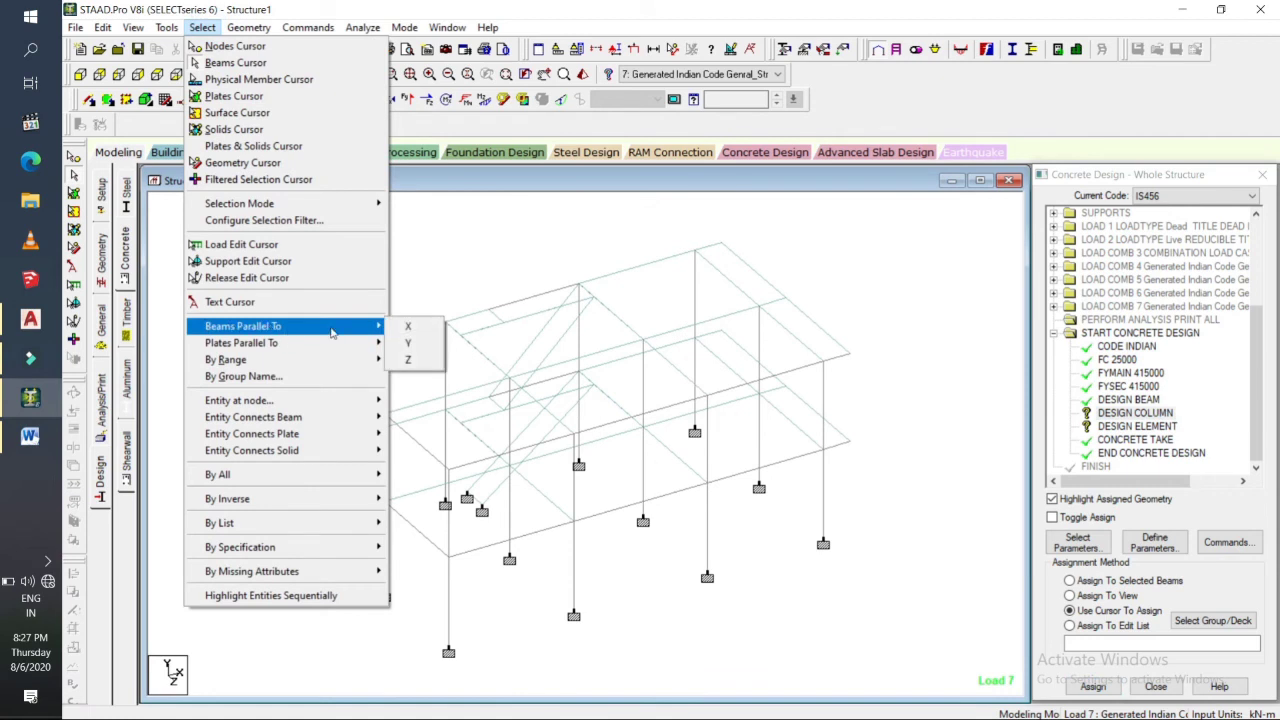
click(428, 343)
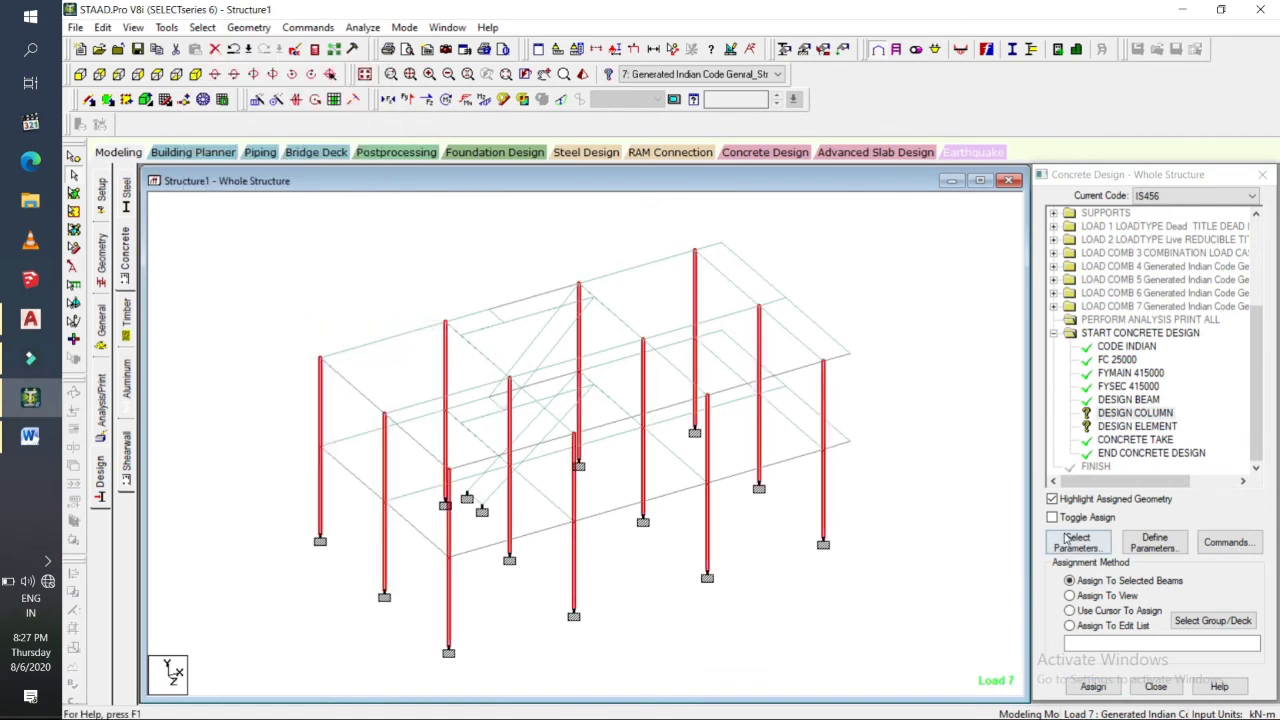
click(1072, 599)
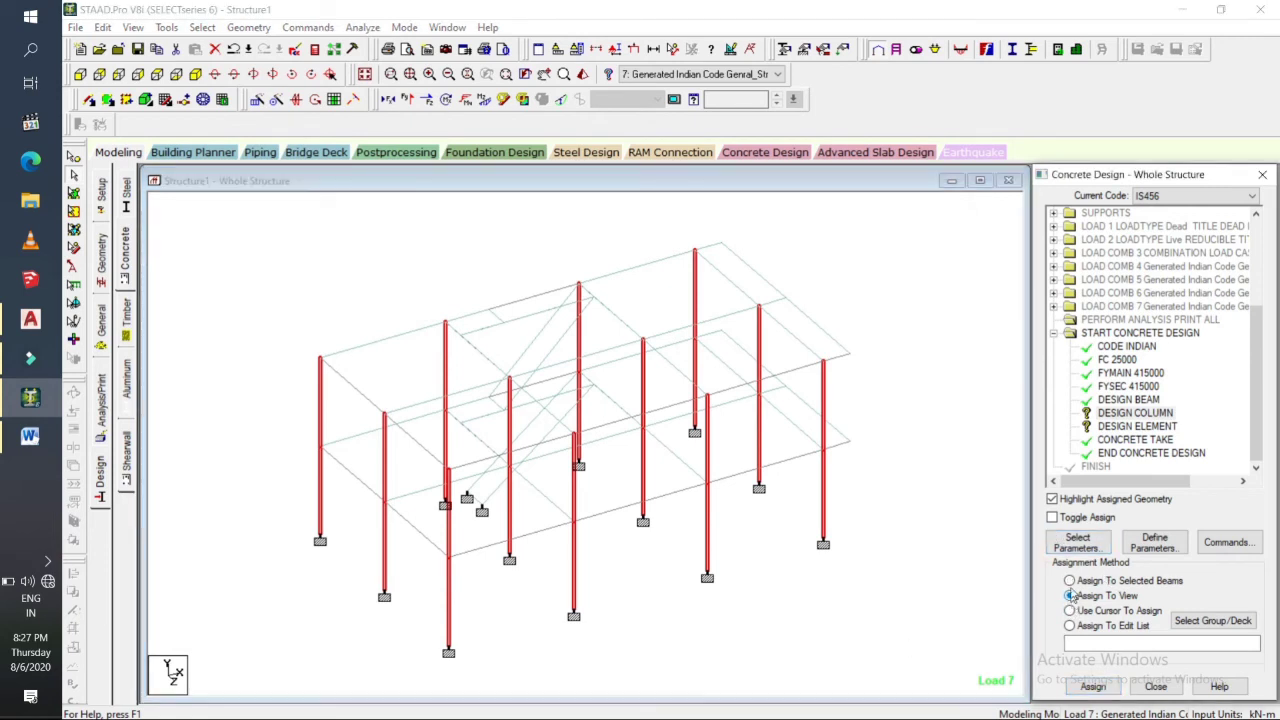
click(1072, 583)
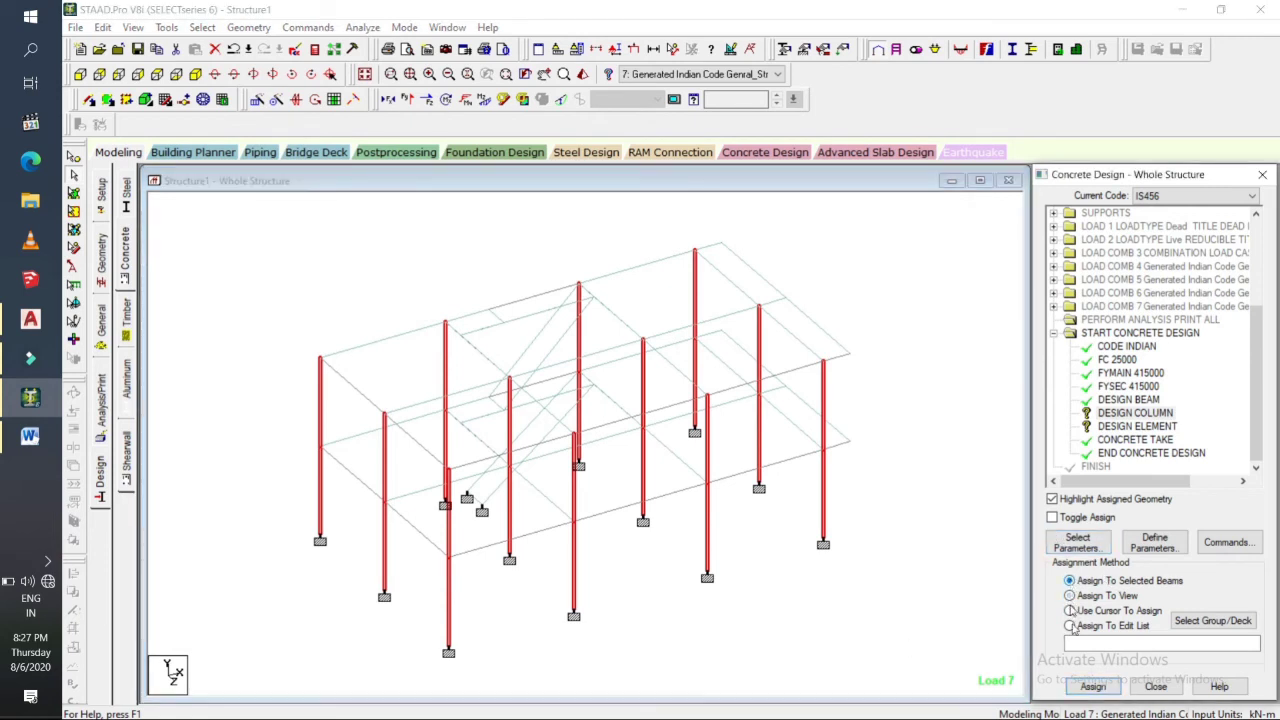
click(1093, 686)
key(Return)
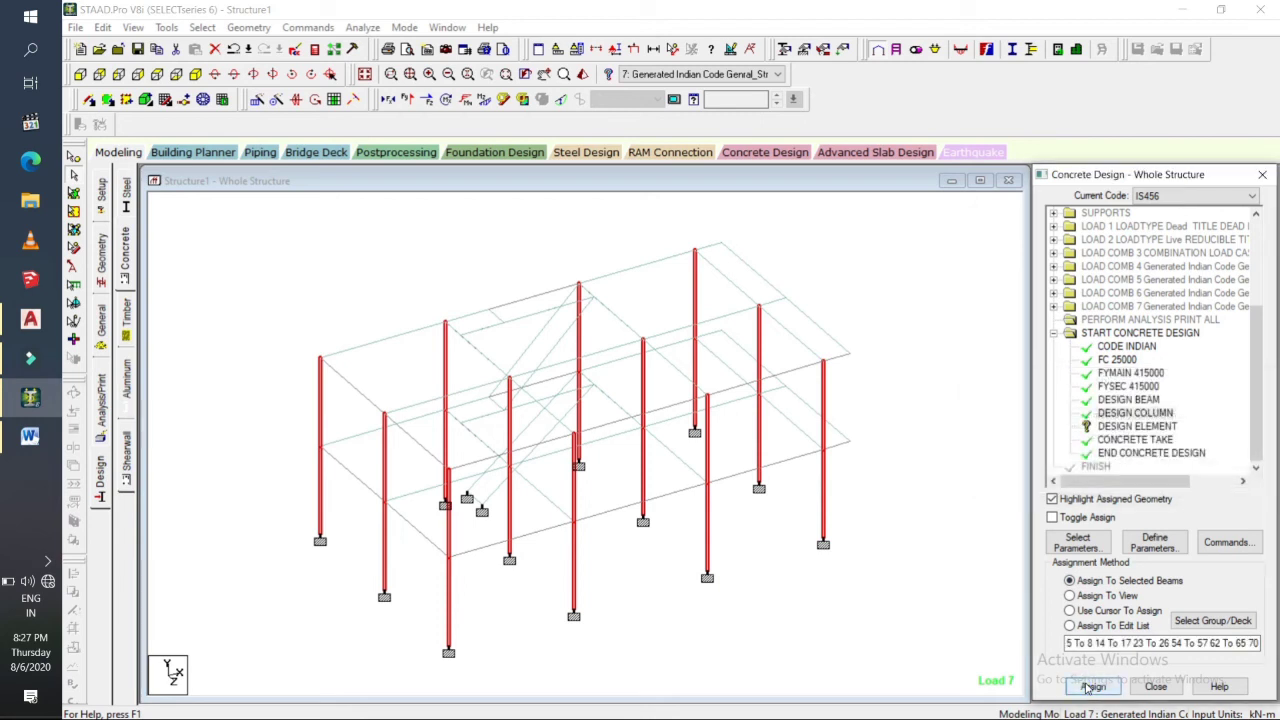
Assign the DESIGN ELEMENT command to the slab plates using the Assign To View method.
click(1137, 426)
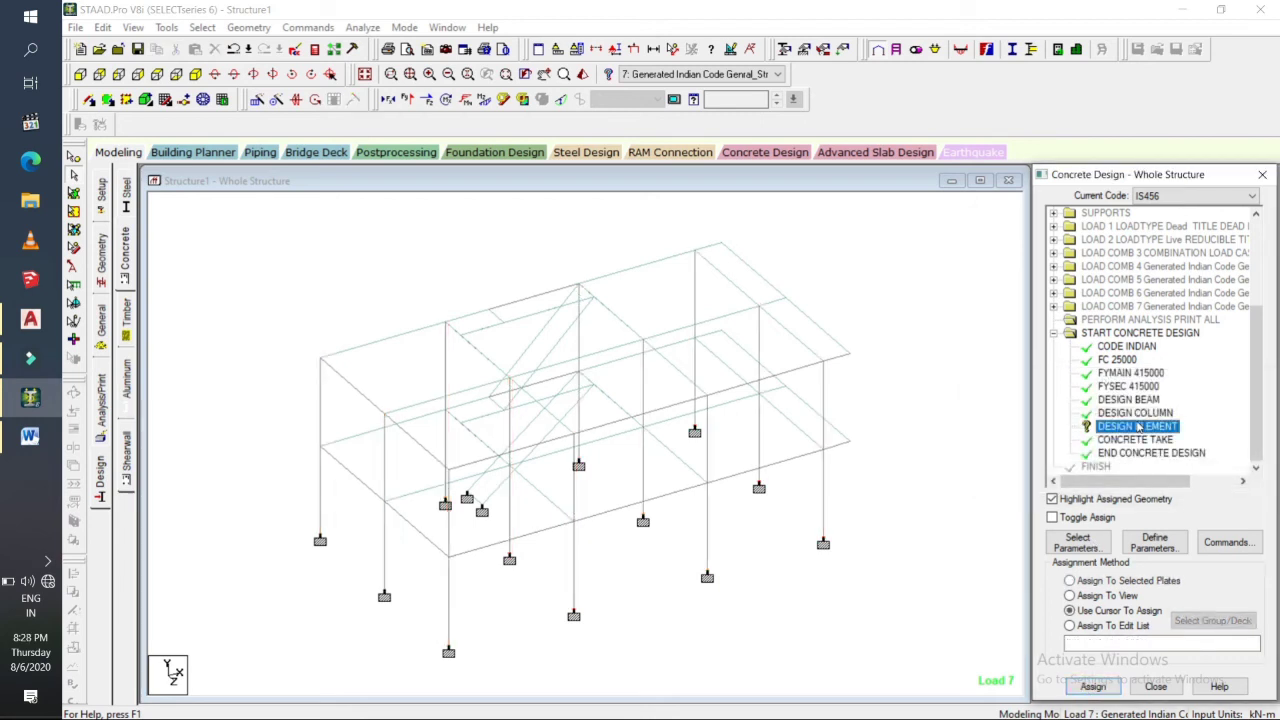
click(1070, 596)
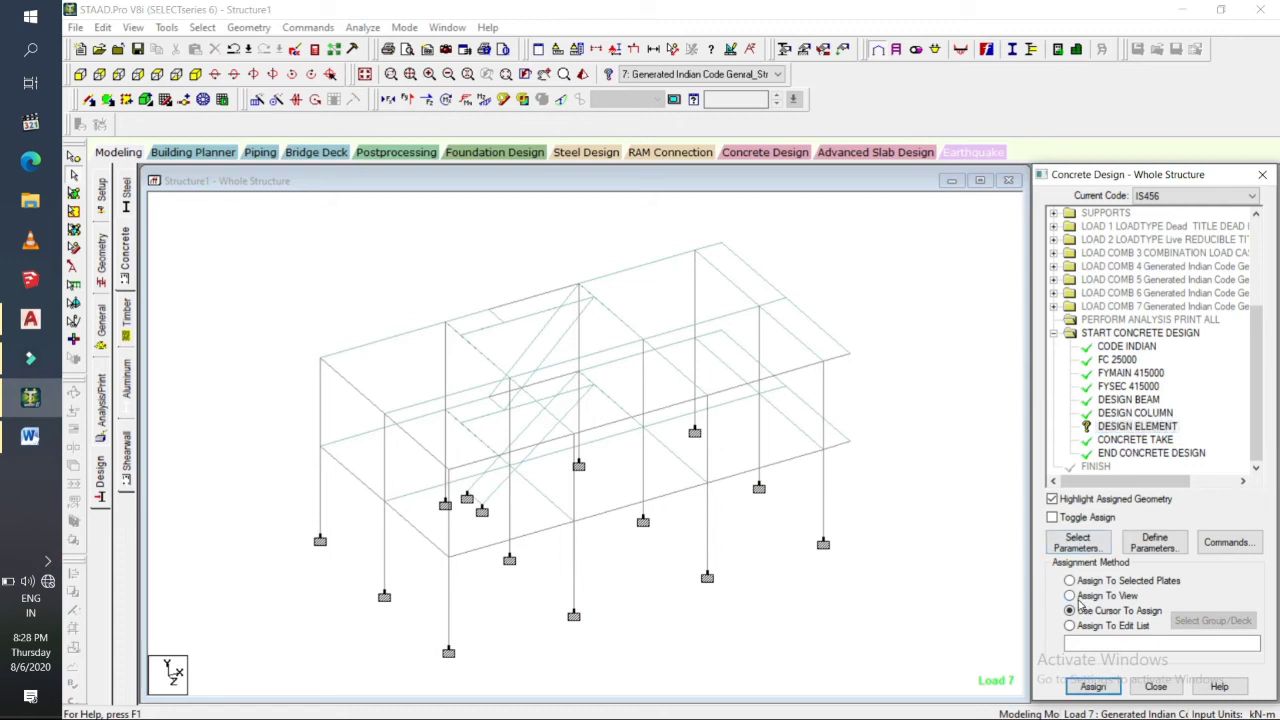
click(1100, 688)
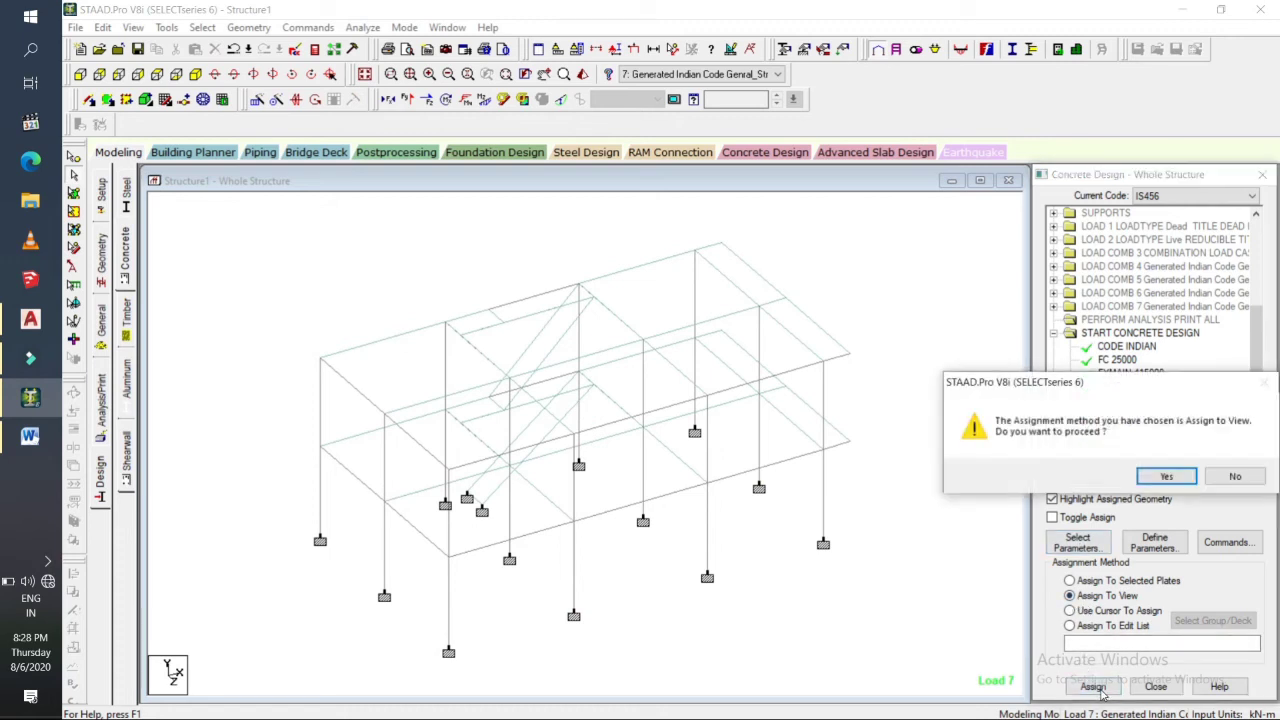
key(Return)
click(970, 468)
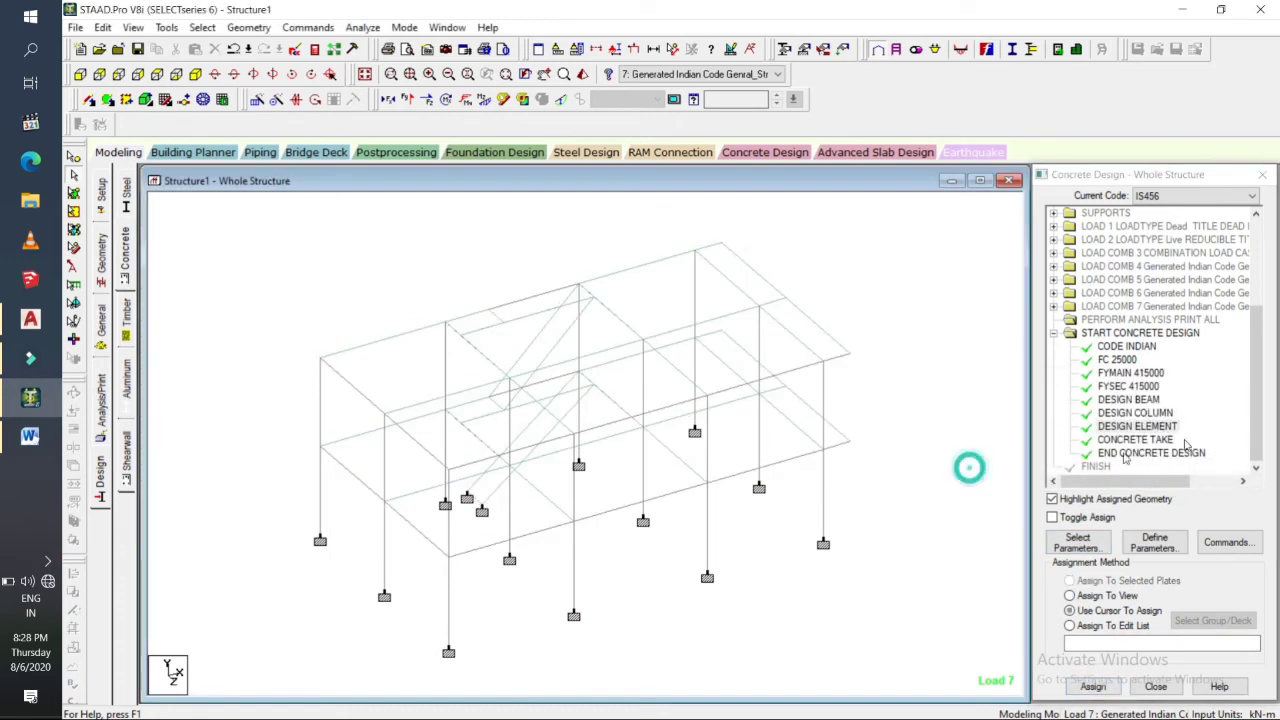
click(1260, 405)
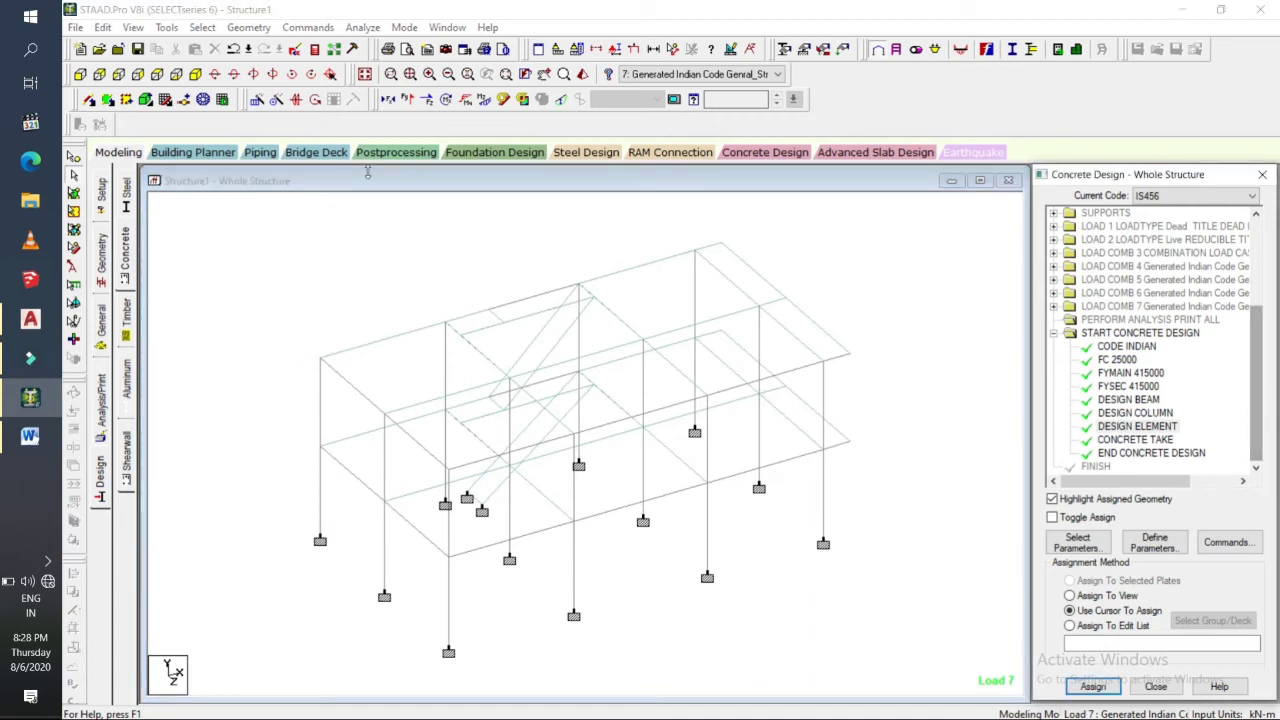
Add another Perform Analysis command with the All print option following the concrete design commands.
click(102, 402)
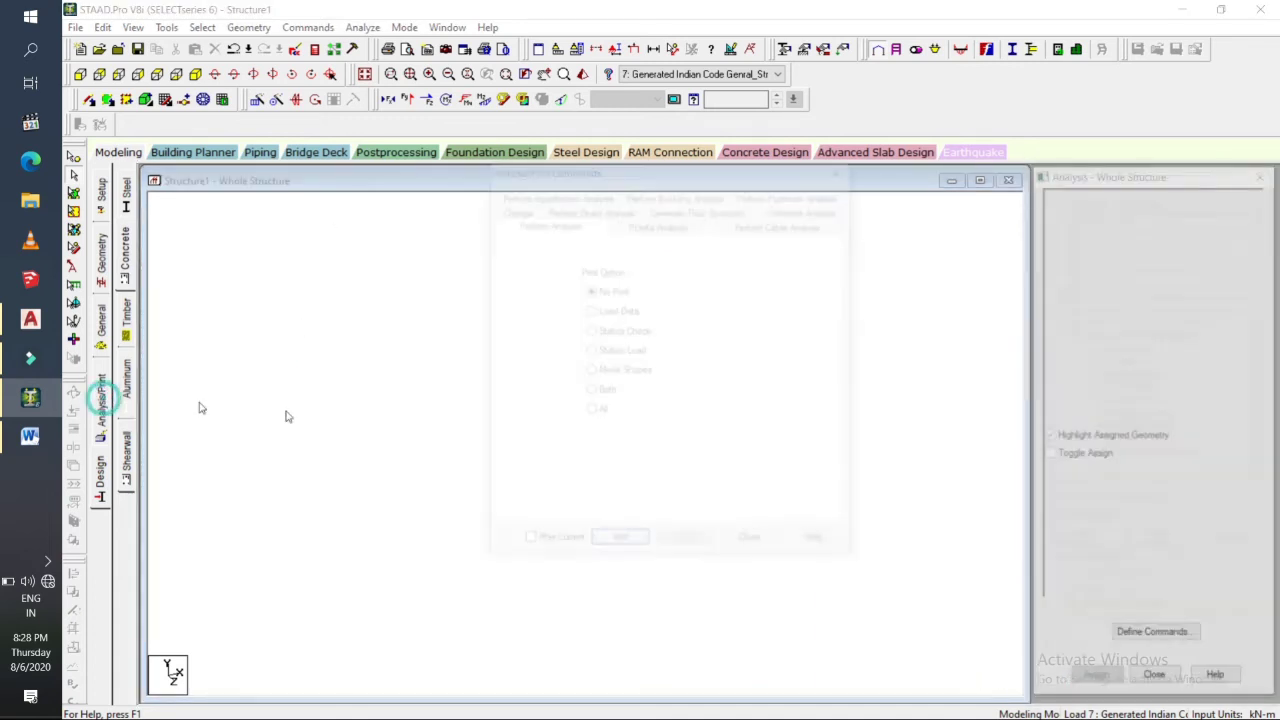
click(591, 413)
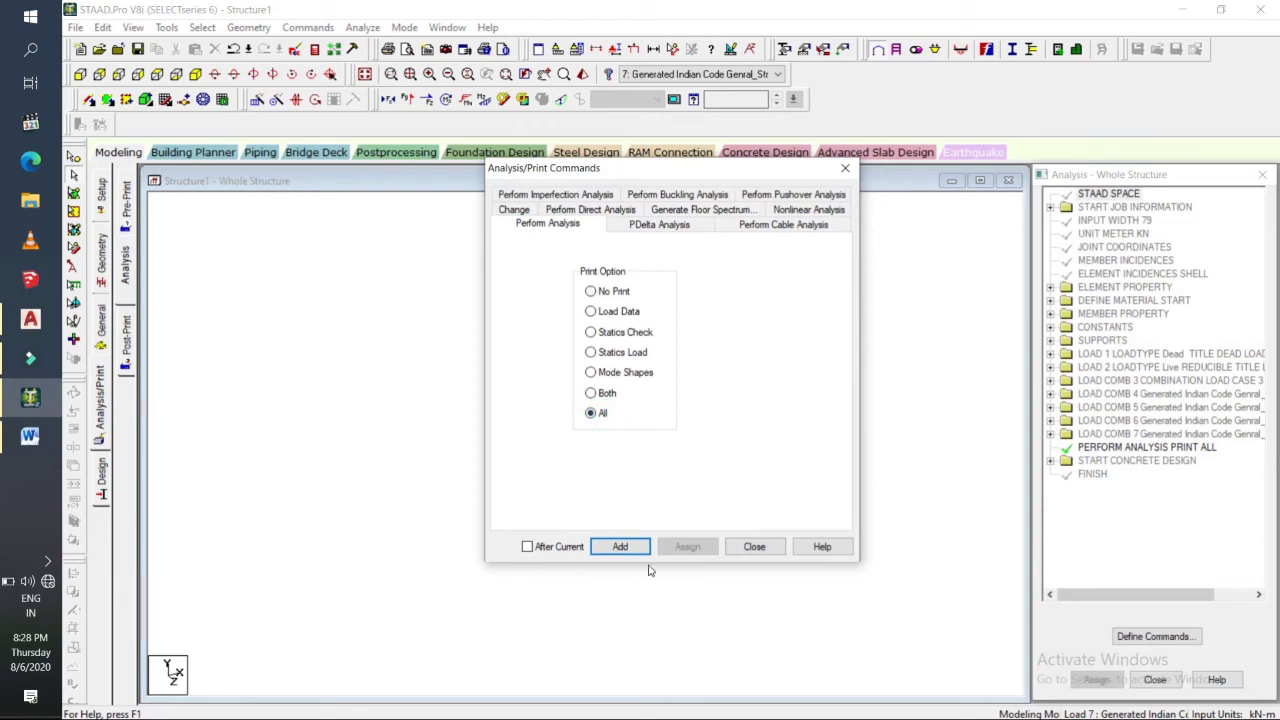
click(618, 546)
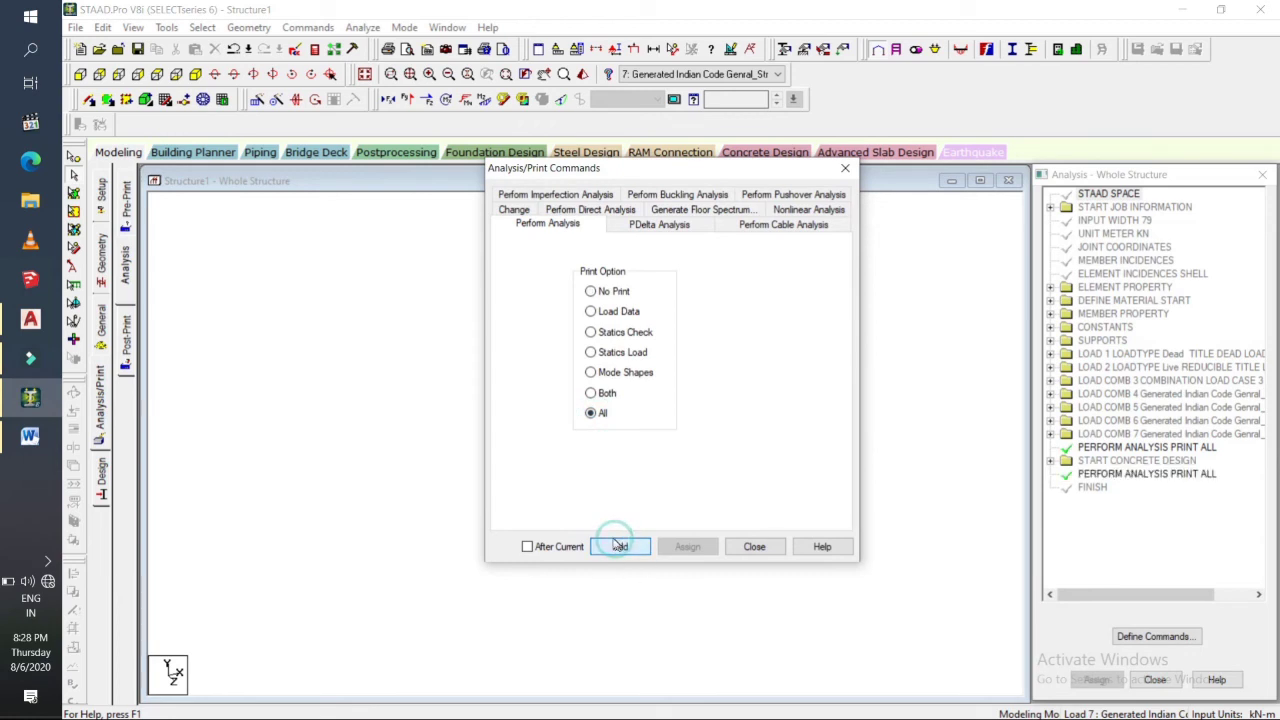
click(754, 546)
click(303, 27)
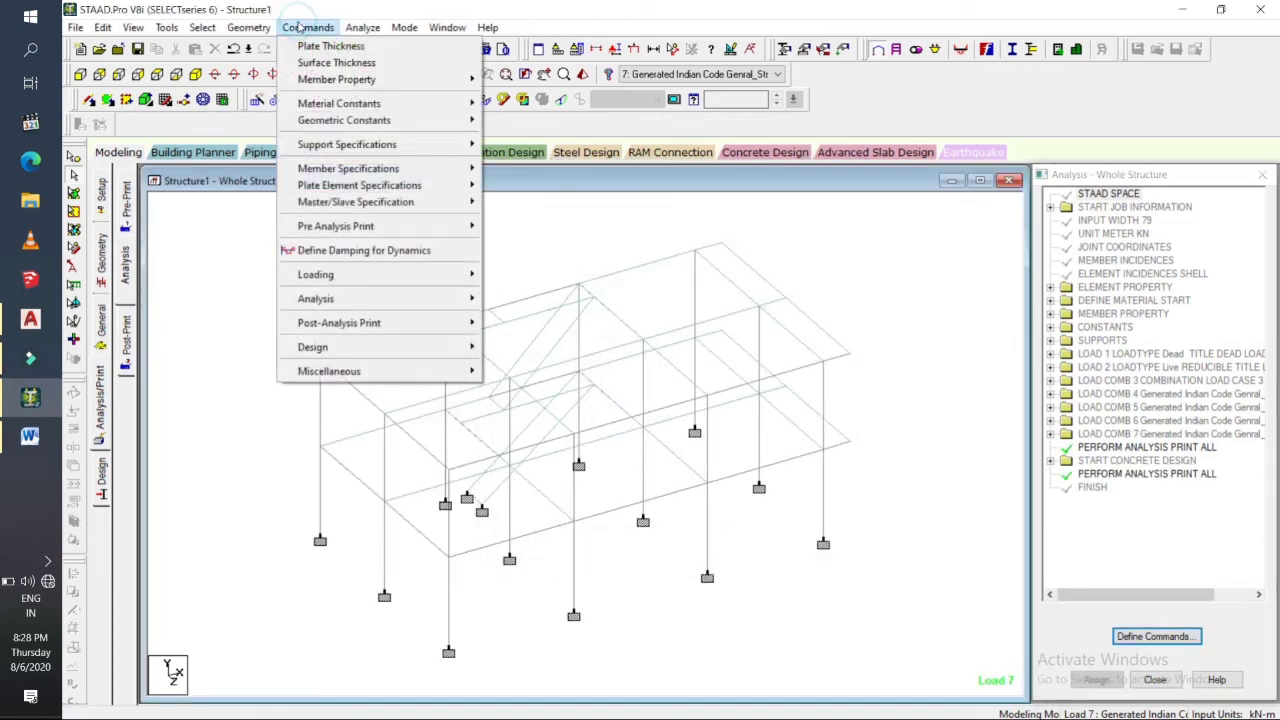
mouse_move(308, 346)
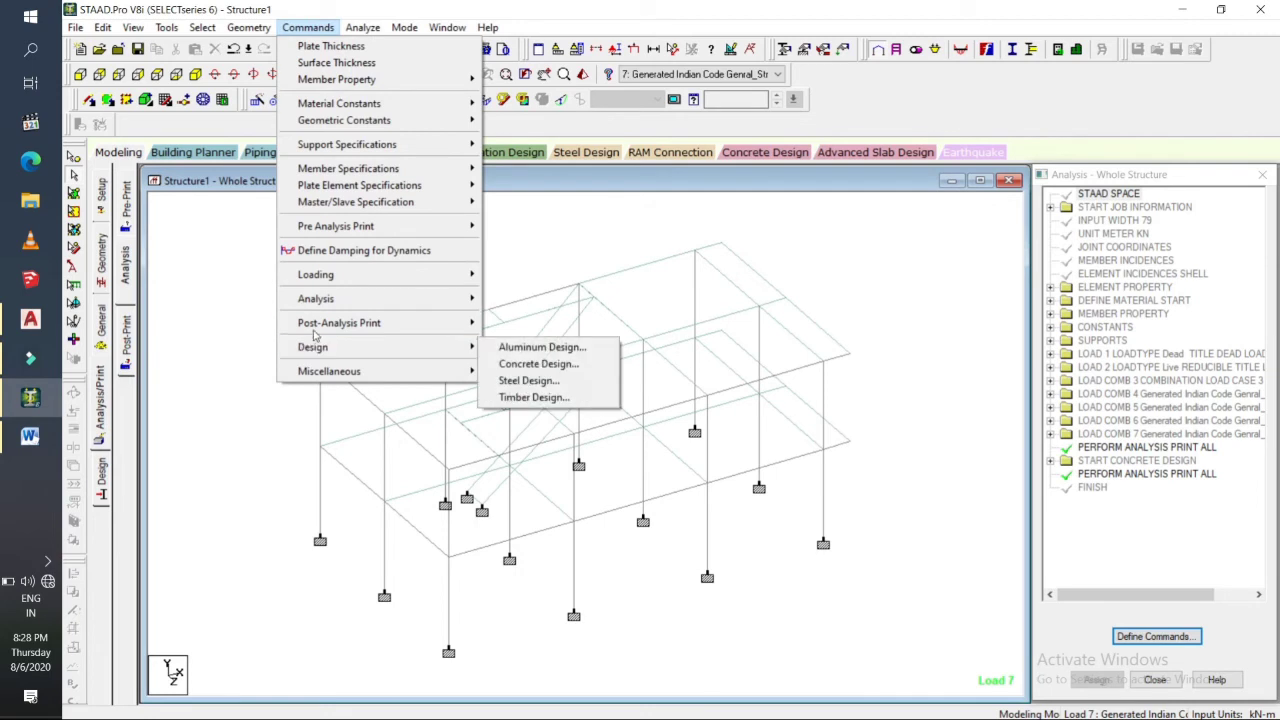
mouse_move(320, 299)
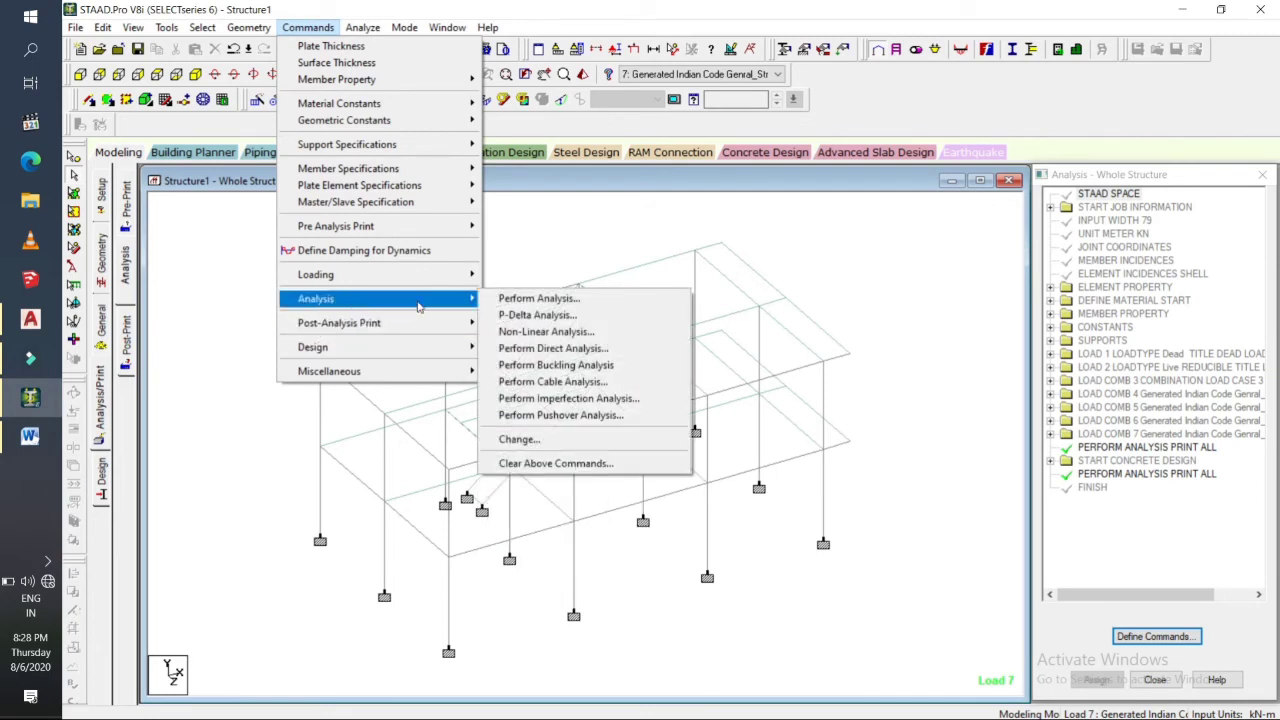
mouse_move(438, 325)
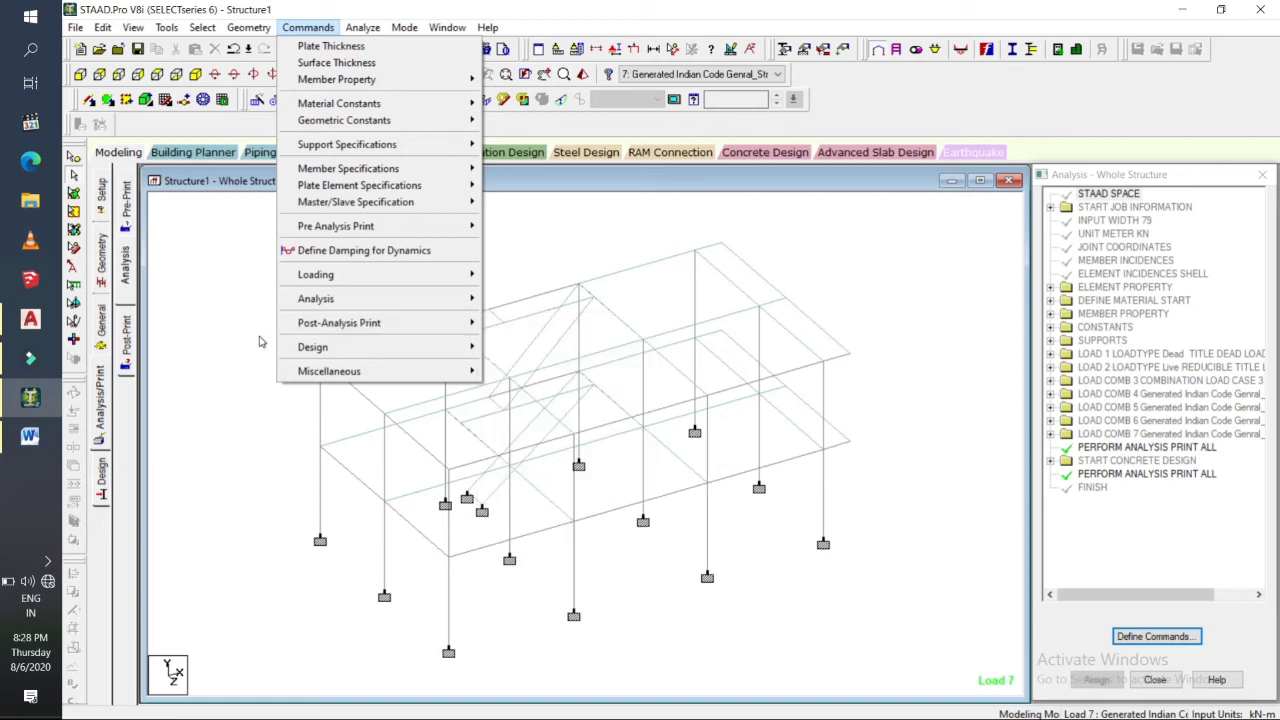
key(Escape)
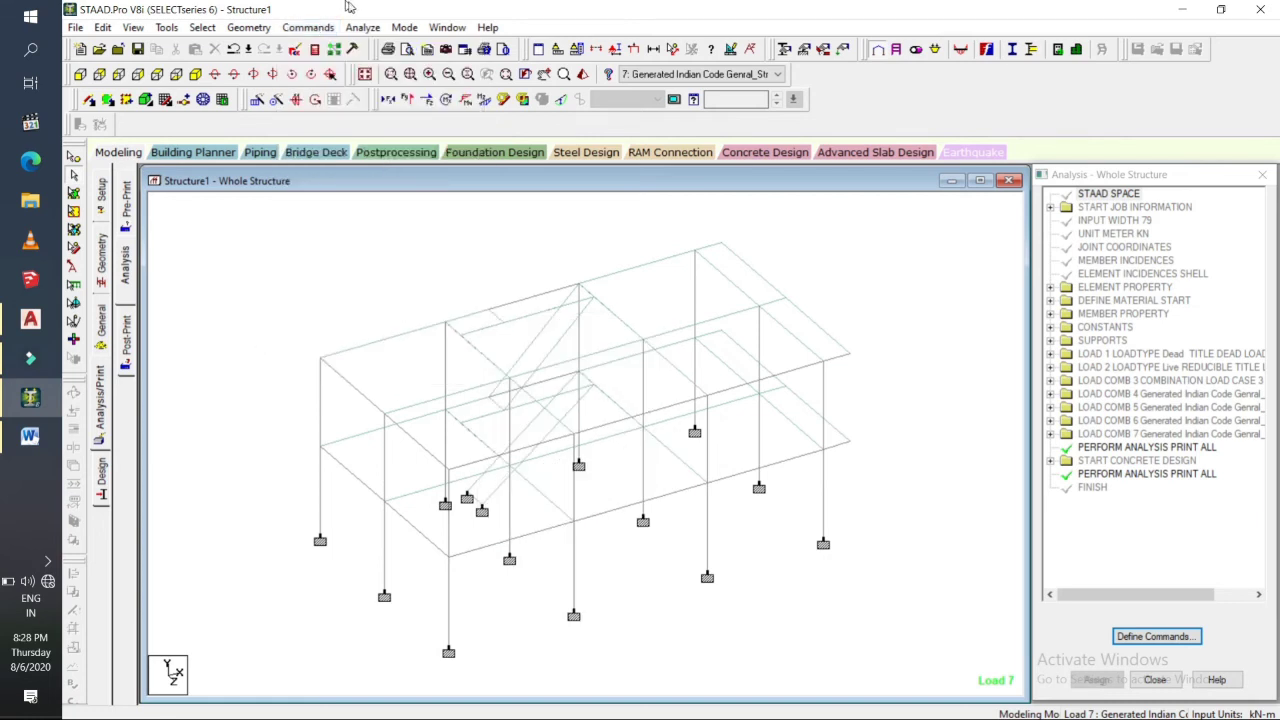
Run the analysis, saving the modified structure, and open the output file when the run ends.
click(360, 27)
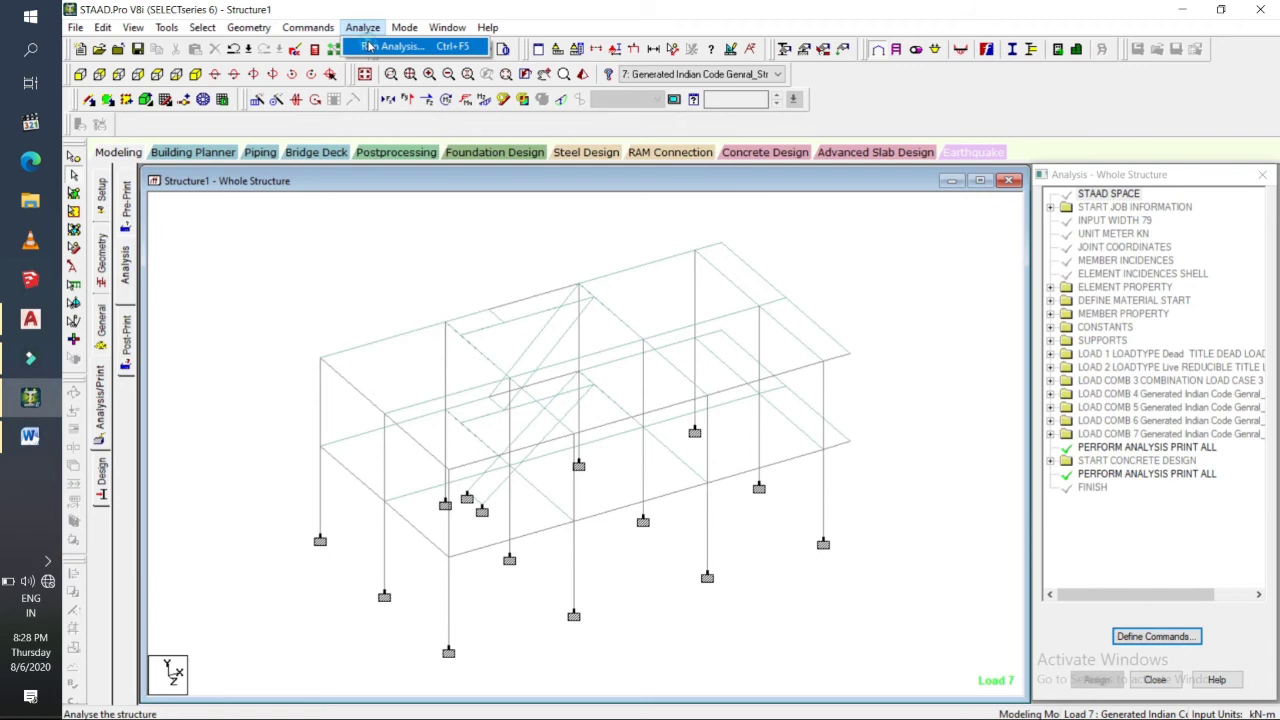
click(370, 47)
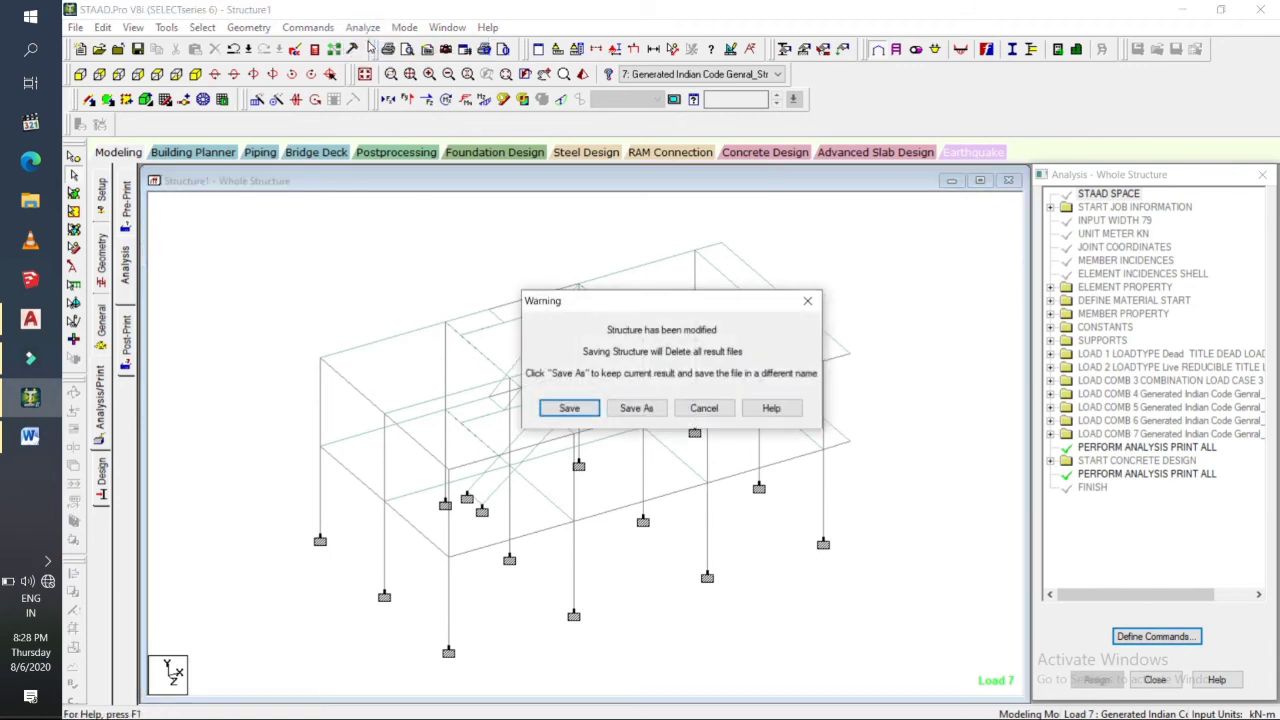
click(567, 407)
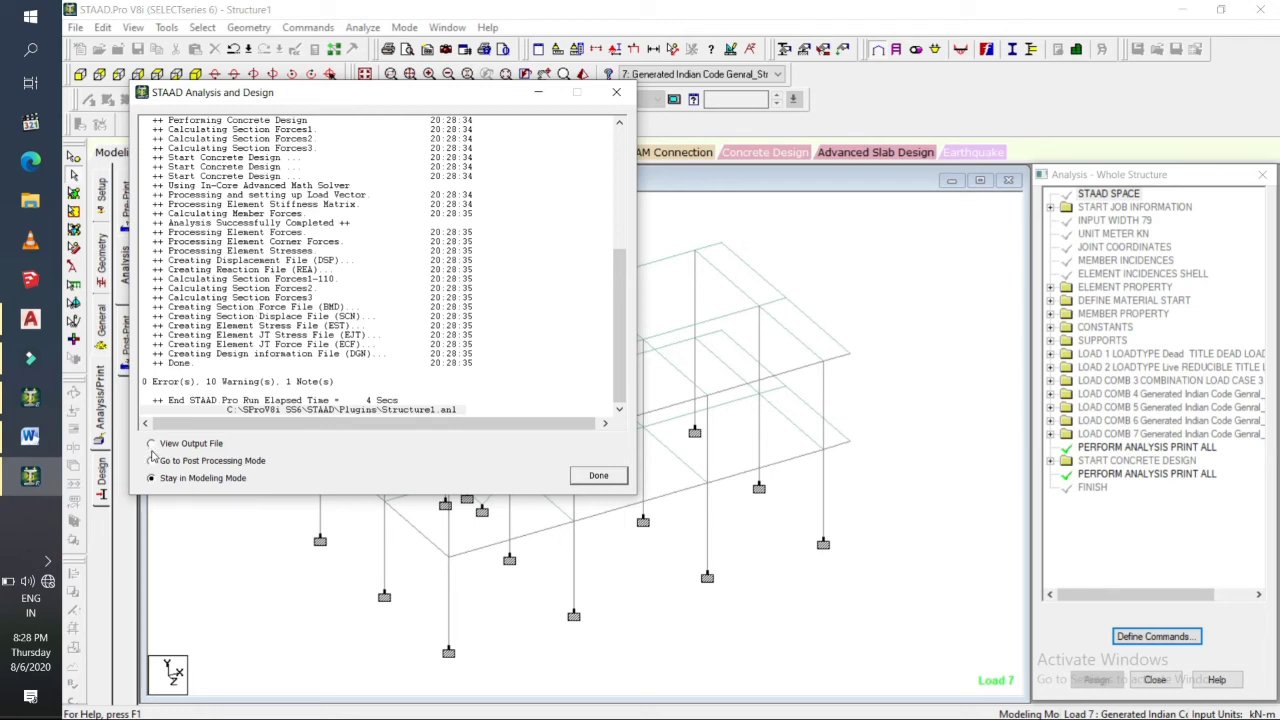
click(152, 445)
click(584, 477)
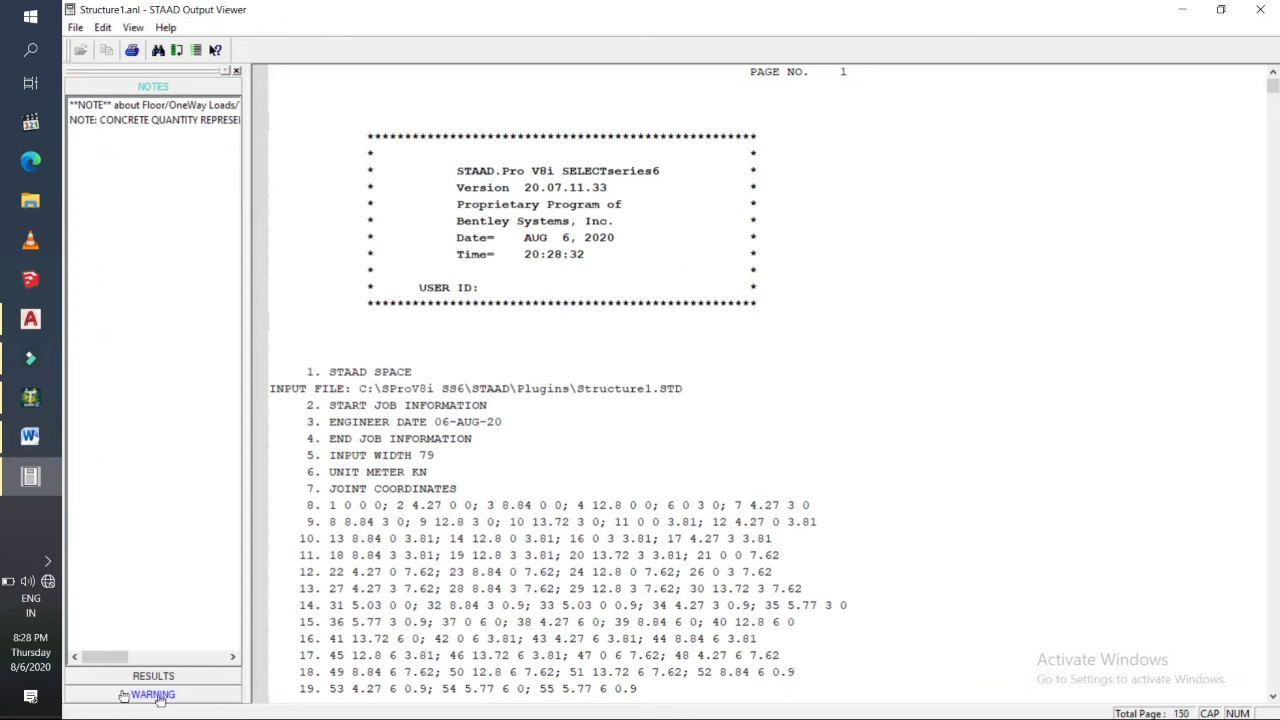
Review the concrete design results in the output file from beam 1 through the concrete take-off, and close the viewer.
click(128, 677)
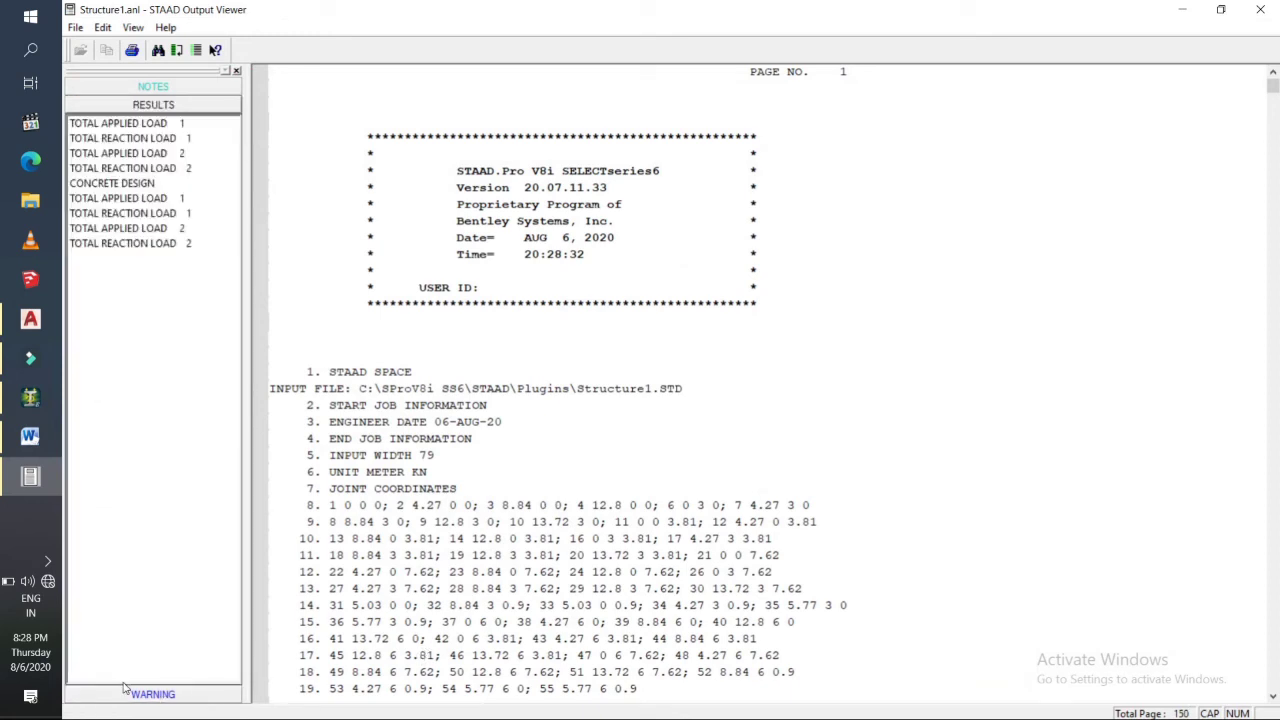
click(141, 186)
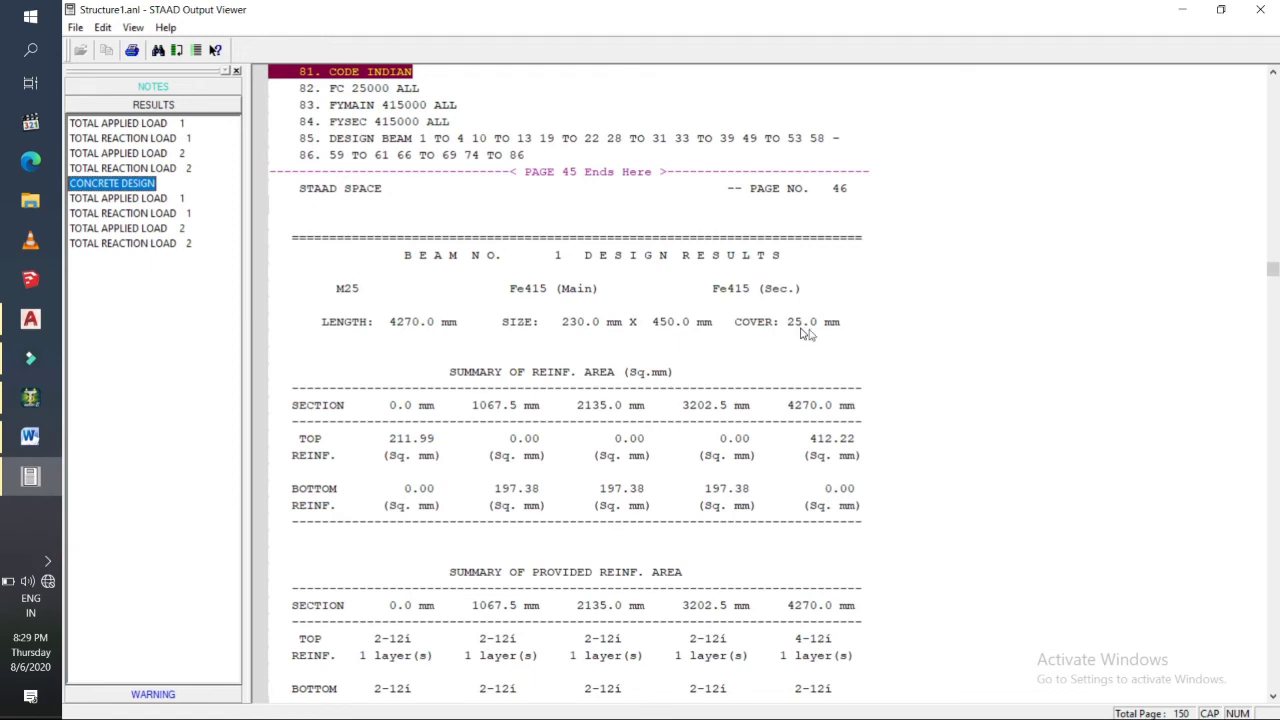
click(1276, 281)
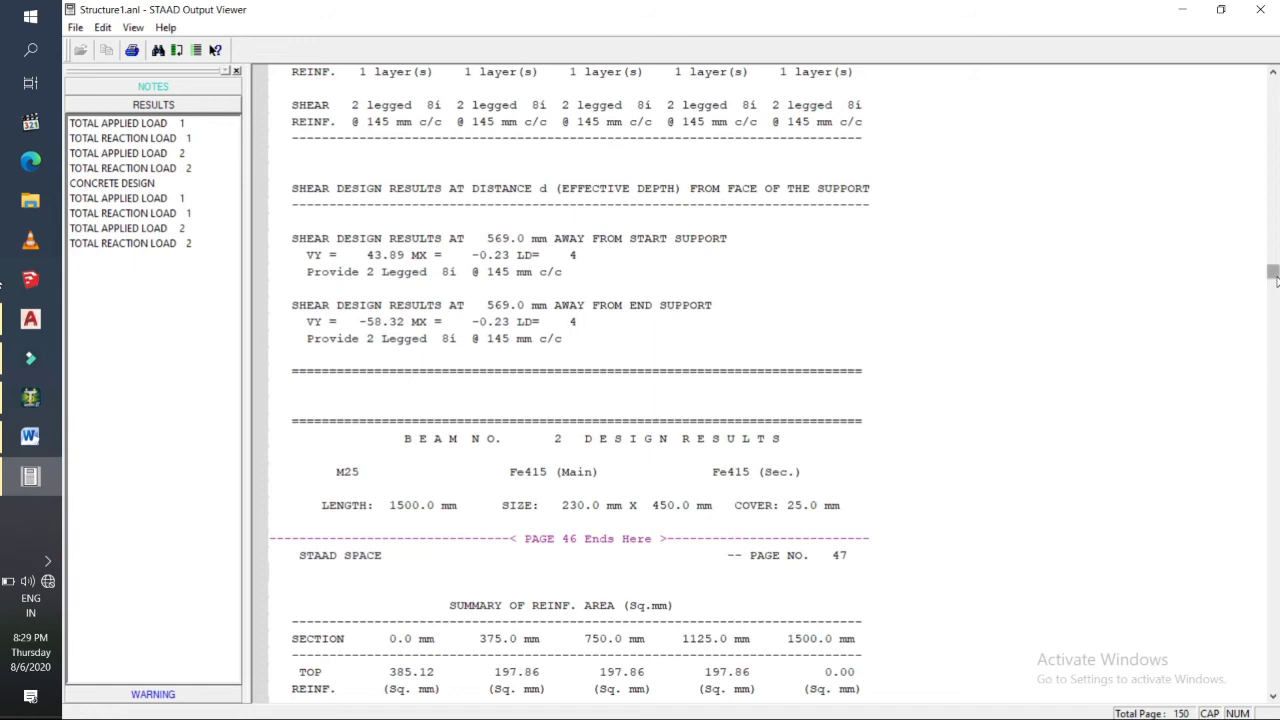
drag(1276, 281, 1276, 281)
drag(1274, 279, 1246, 517)
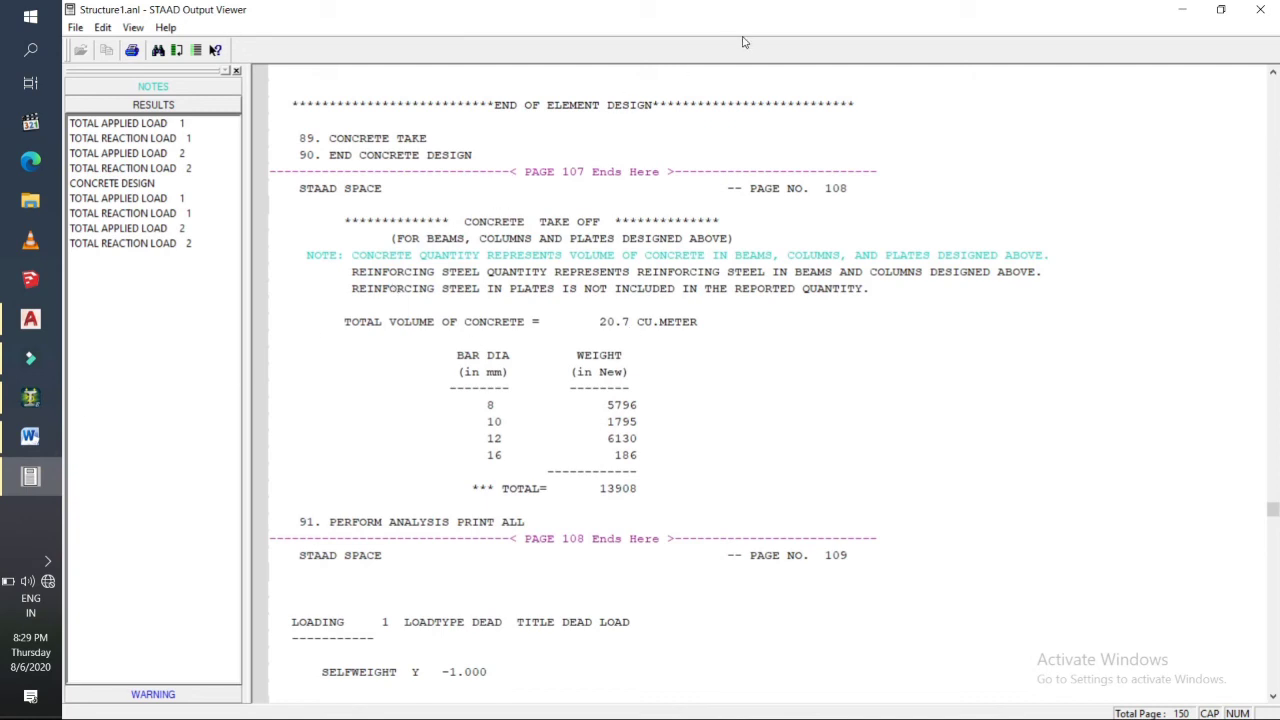
click(1262, 8)
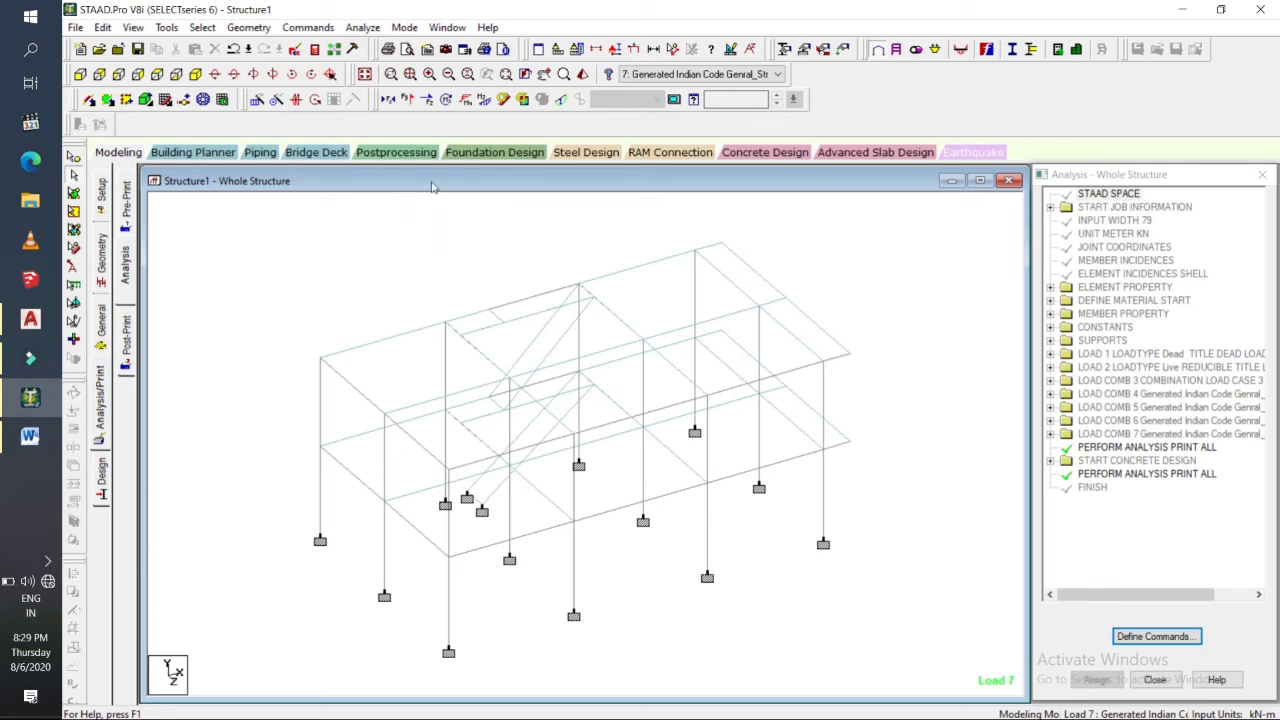
Include all load cases in the foundation design options and transfer the model to STAAD.foundation.
click(476, 157)
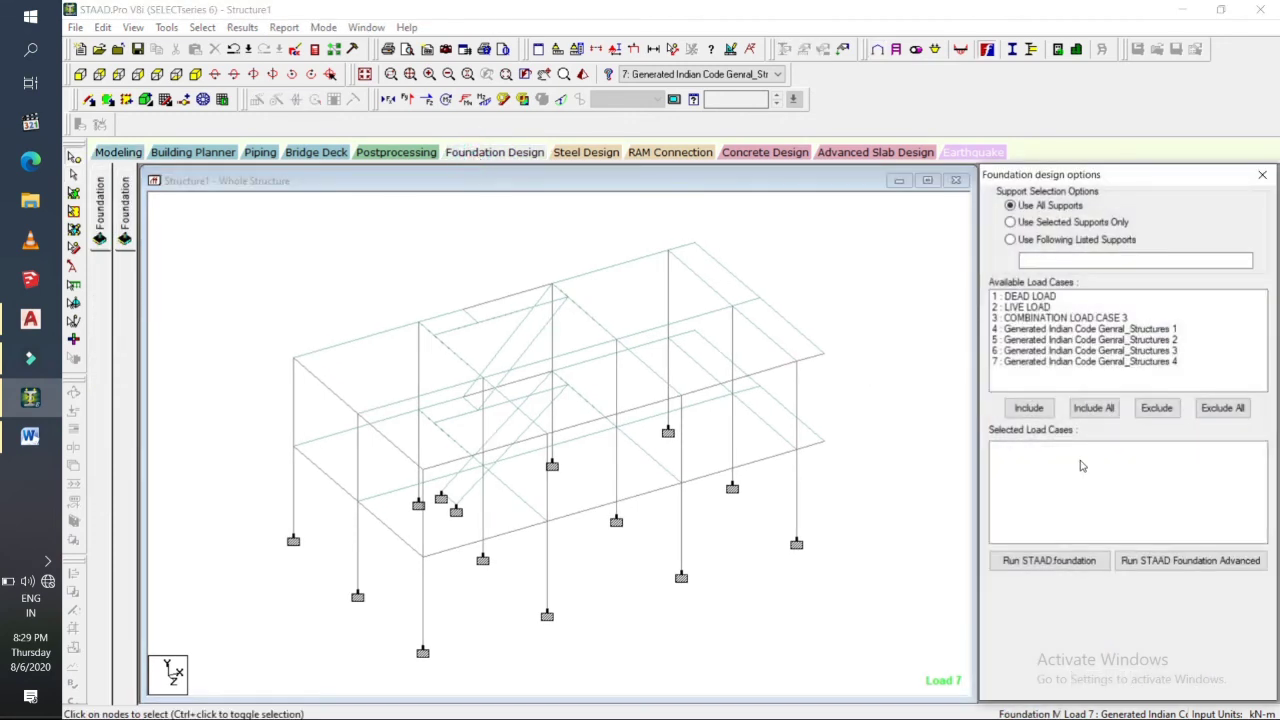
click(1092, 410)
click(1047, 561)
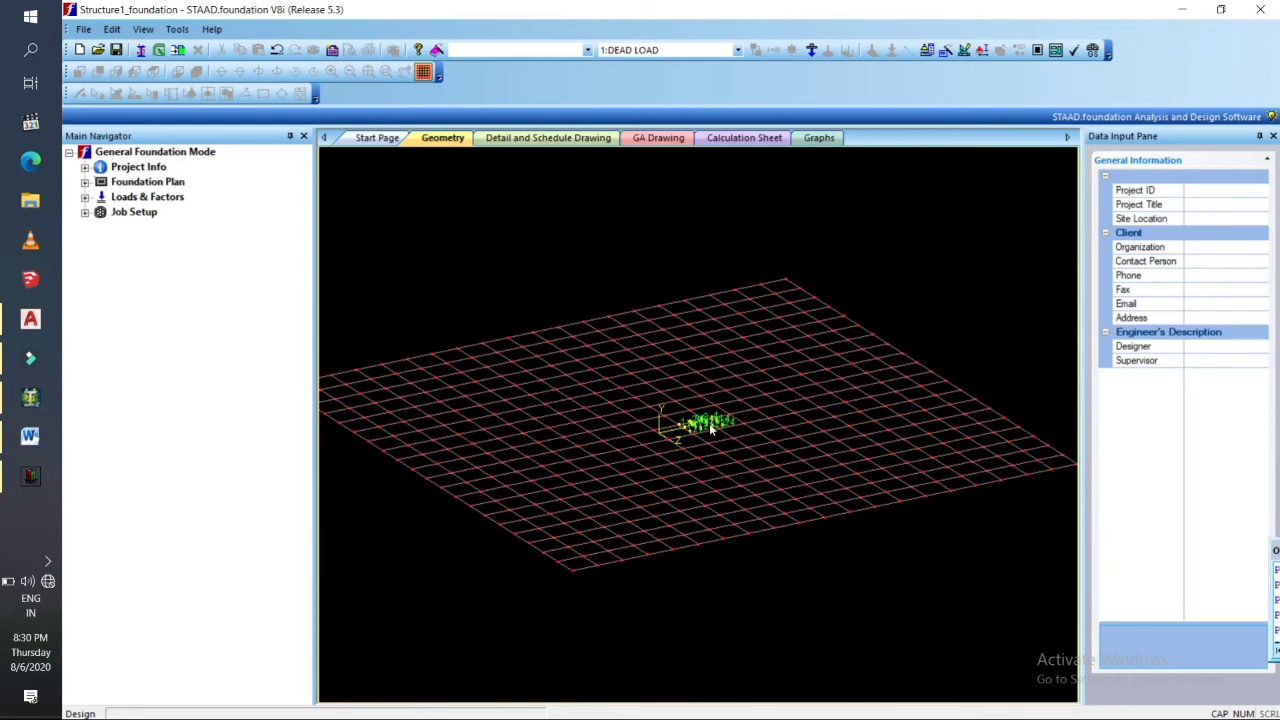
Enable pedestal consideration for support 1 in the foundation plan's column dimensions.
scroll(709, 423, up, 5)
scroll(712, 428, up, 4)
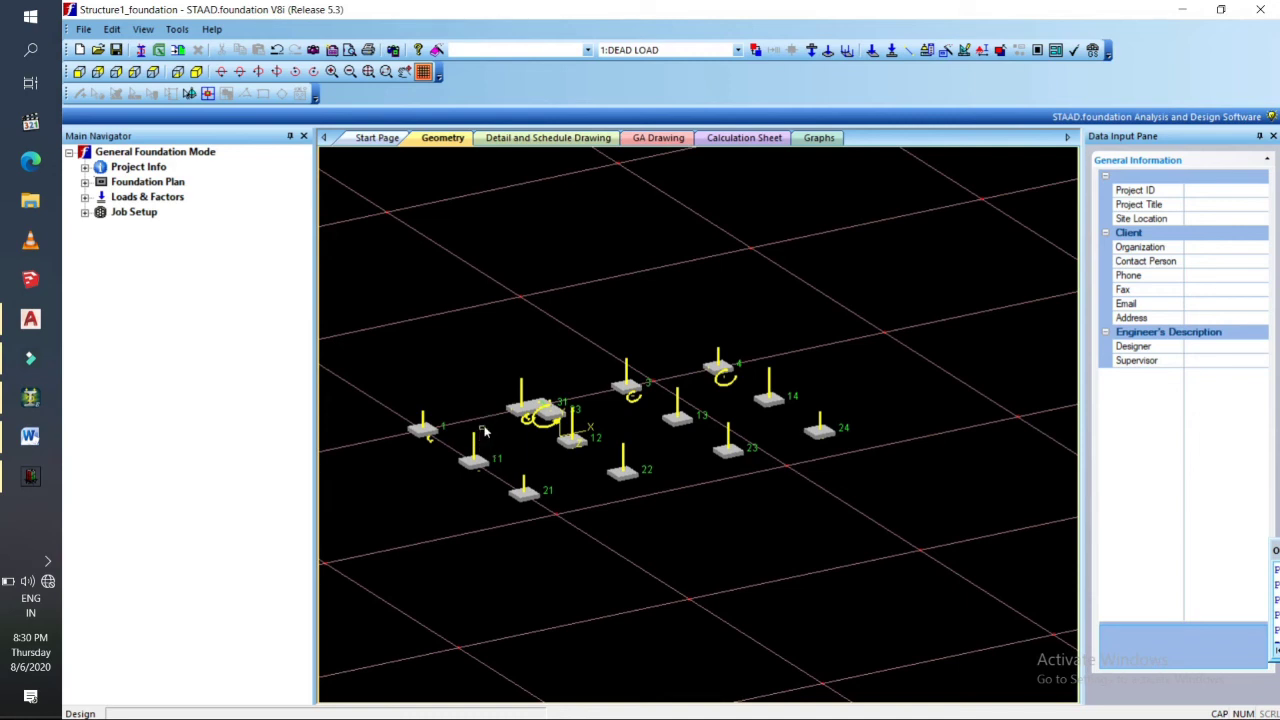
scroll(453, 391, down, 3)
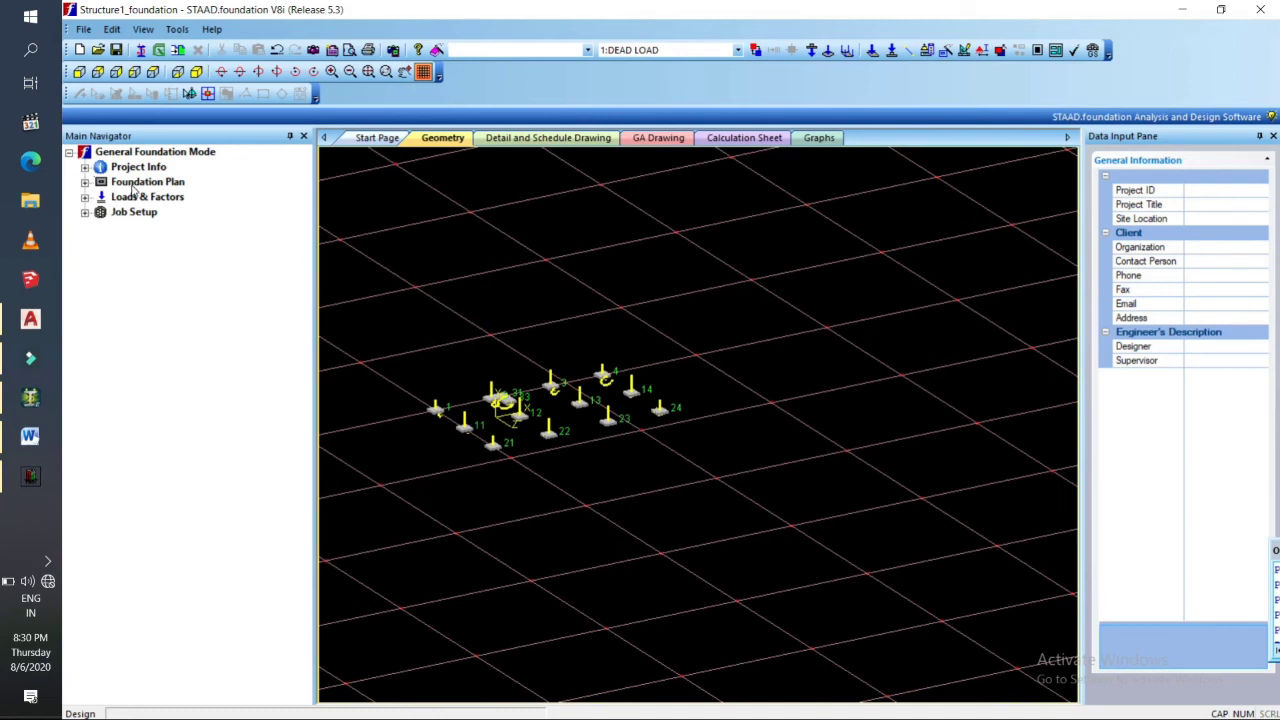
click(85, 182)
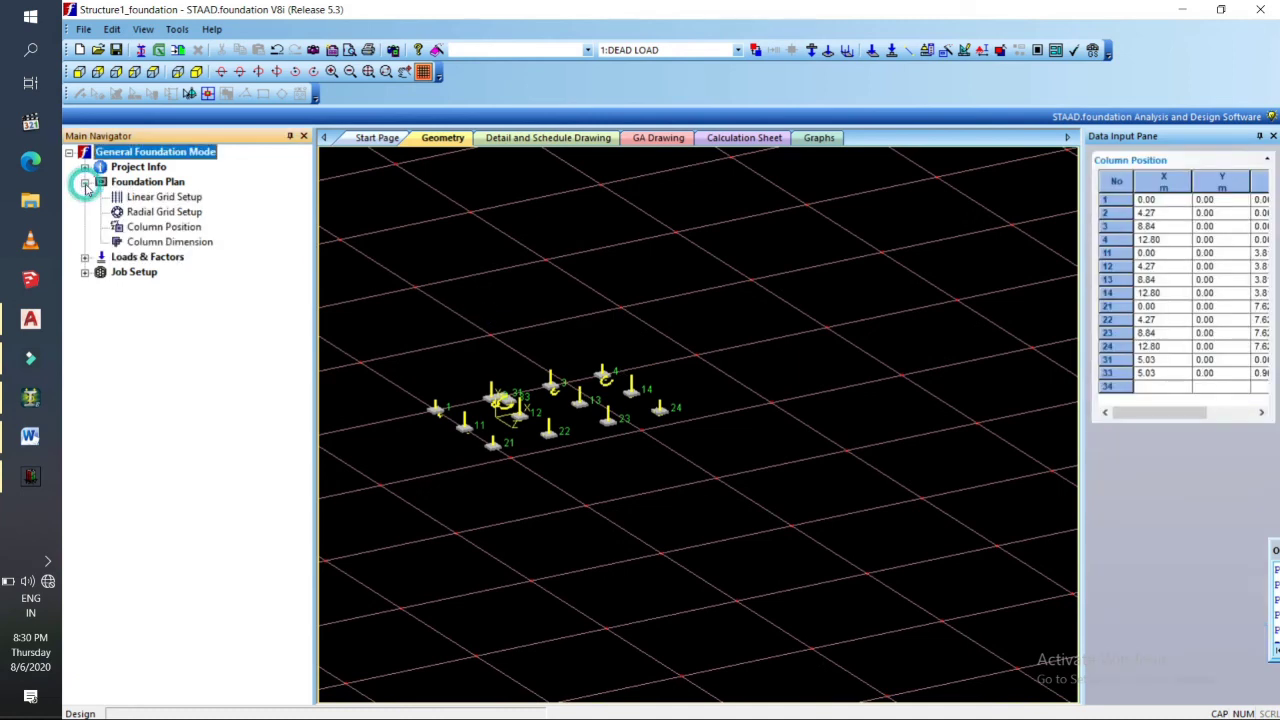
click(150, 242)
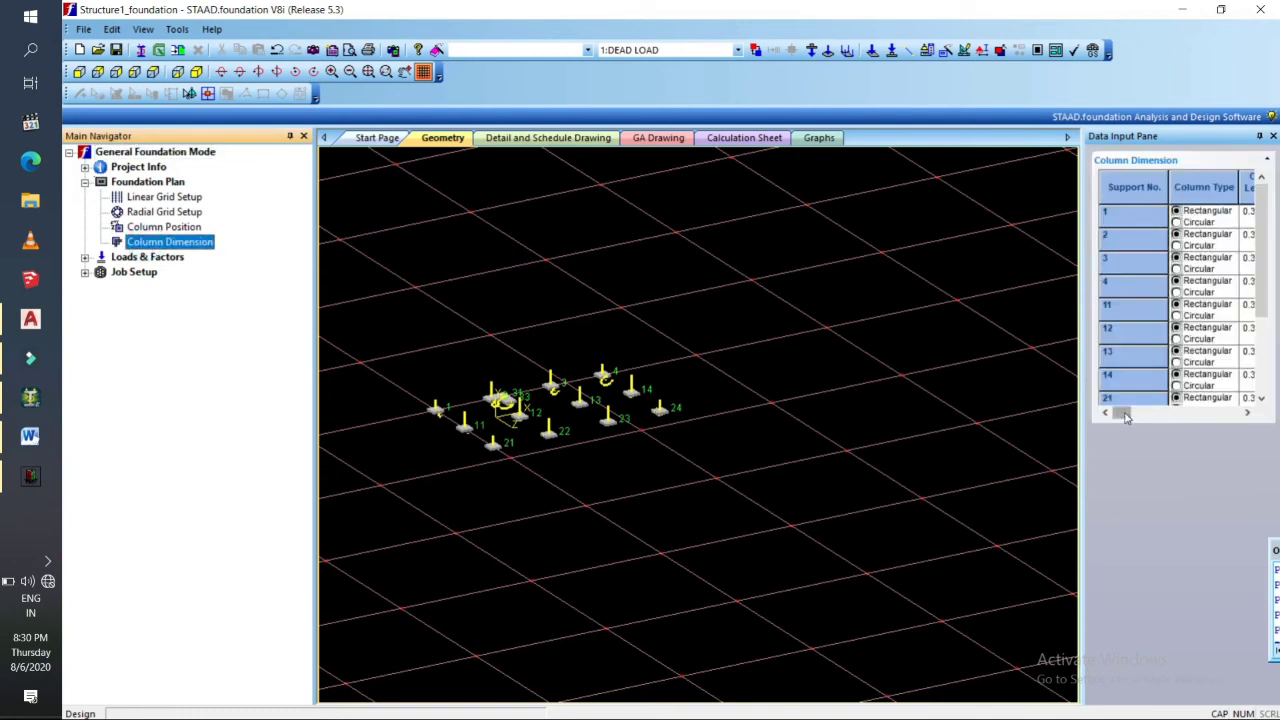
drag(1124, 416, 1171, 423)
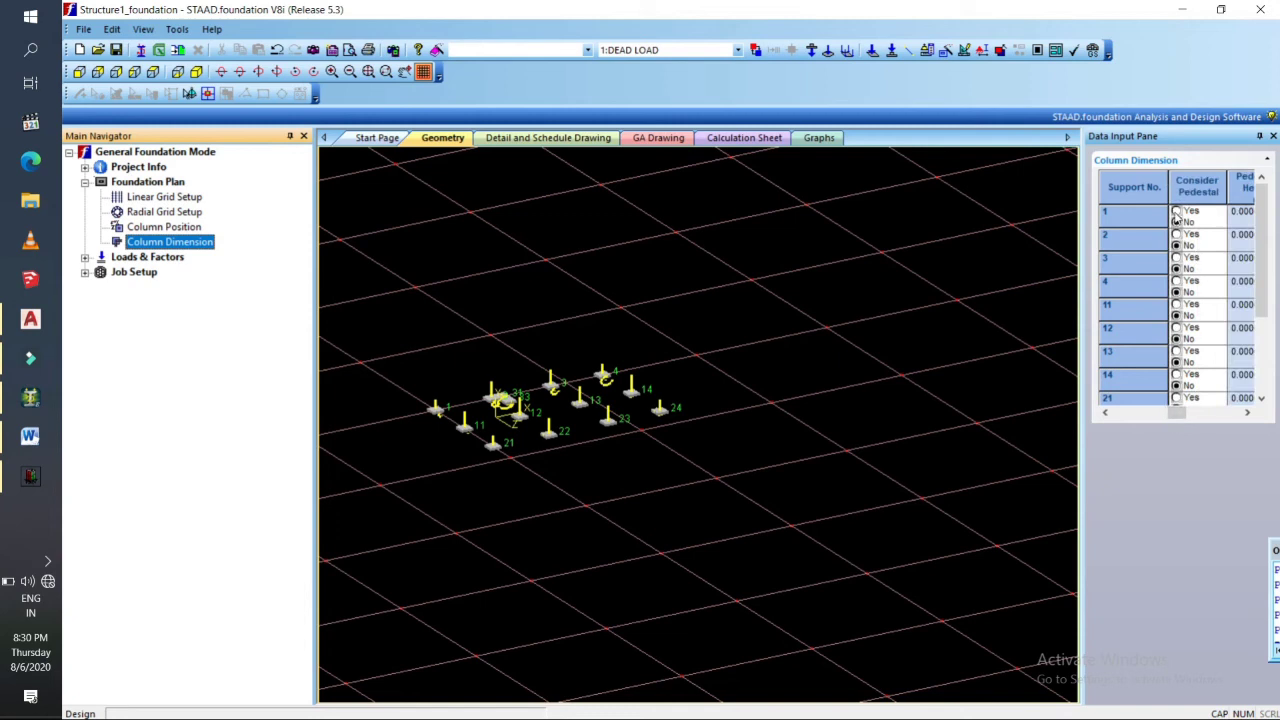
click(1177, 212)
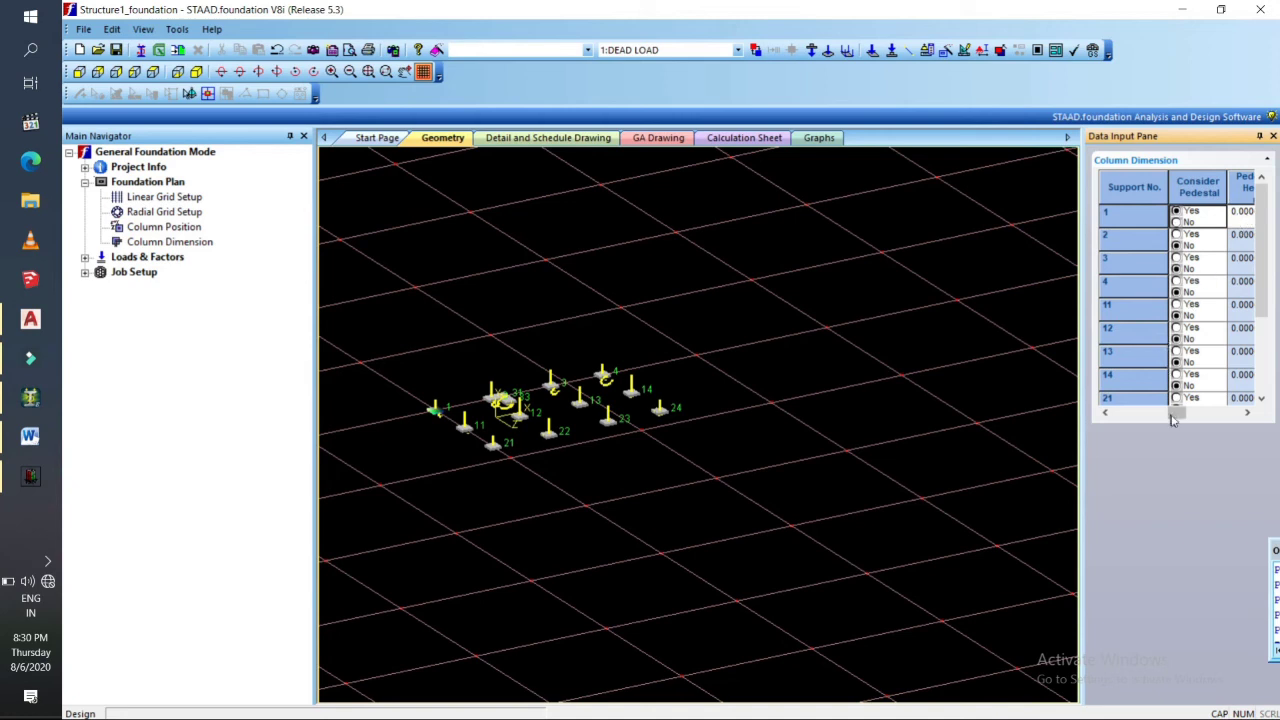
Set the pedestal height of support 1 to 0.50 m in the column dimensions.
drag(1175, 420, 1187, 421)
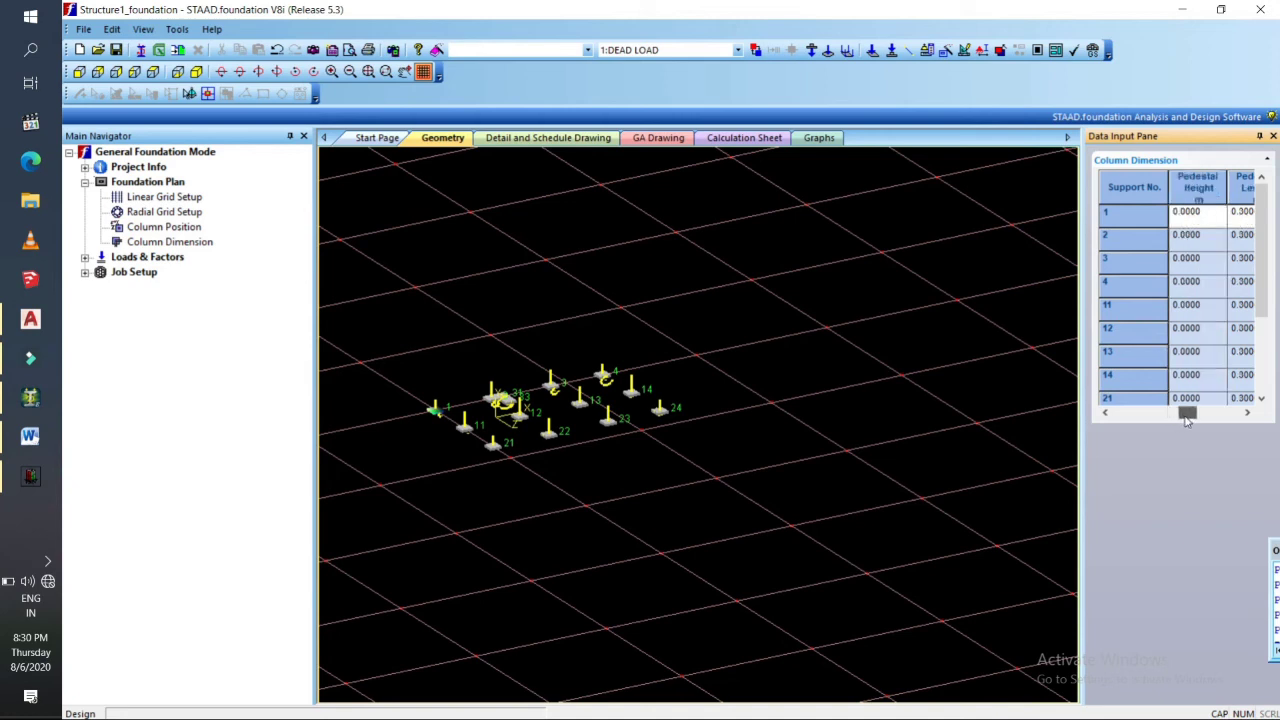
click(1200, 214)
click(1200, 213)
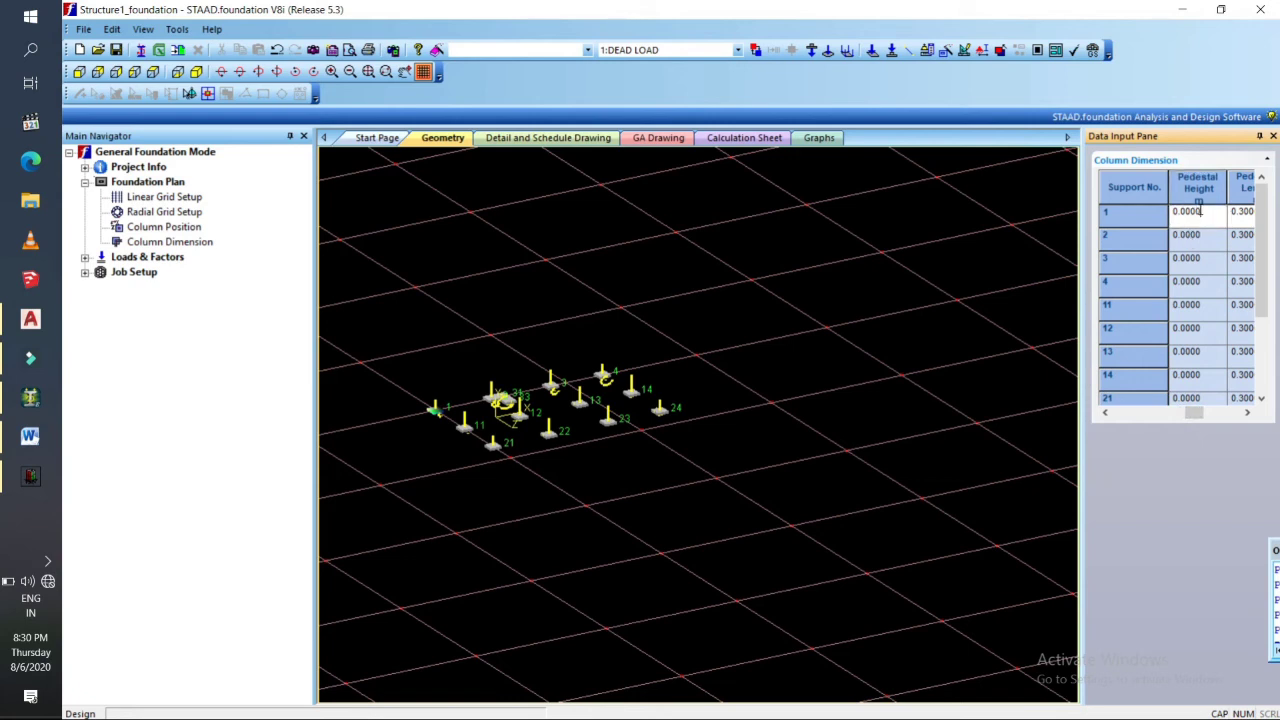
key(BackSpace)
key(BackSpace)
key(BackSpace)
key(BackSpace)
key(BackSpace)
key(BackSpace)
click(319, 410)
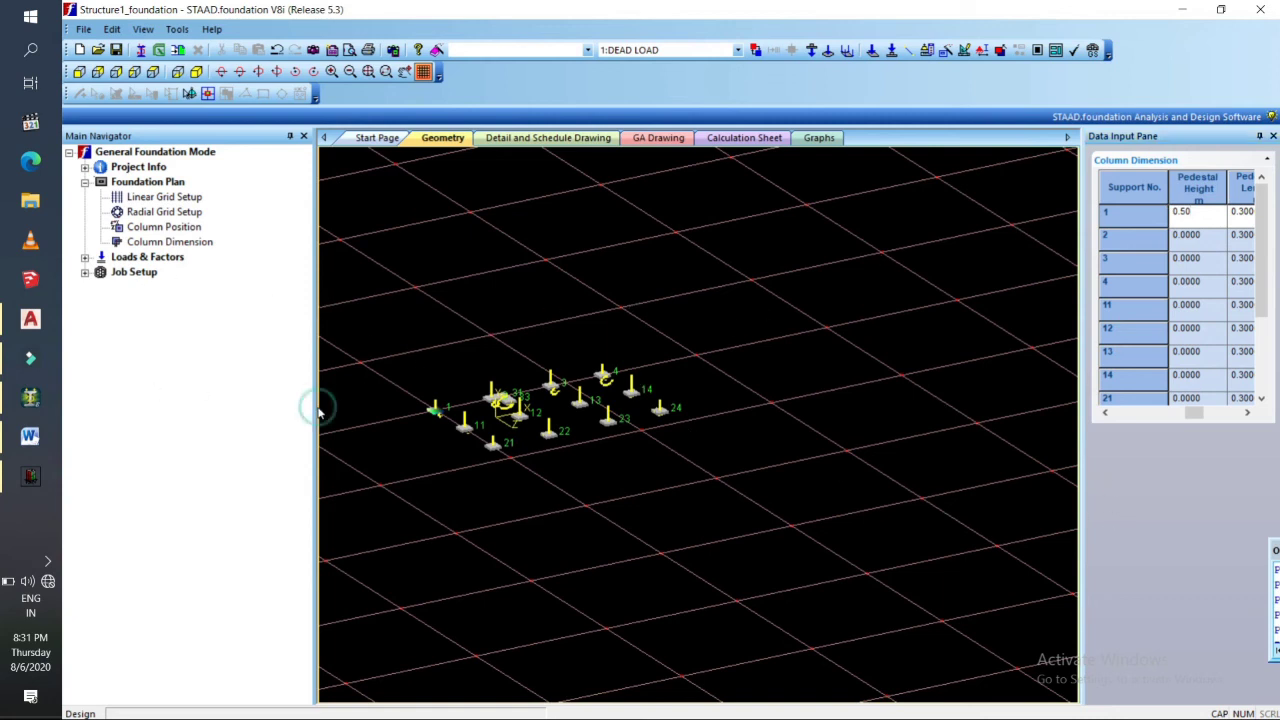
Generate the service load combinations from the INDIAN load combination table, numbered from 101.
click(86, 257)
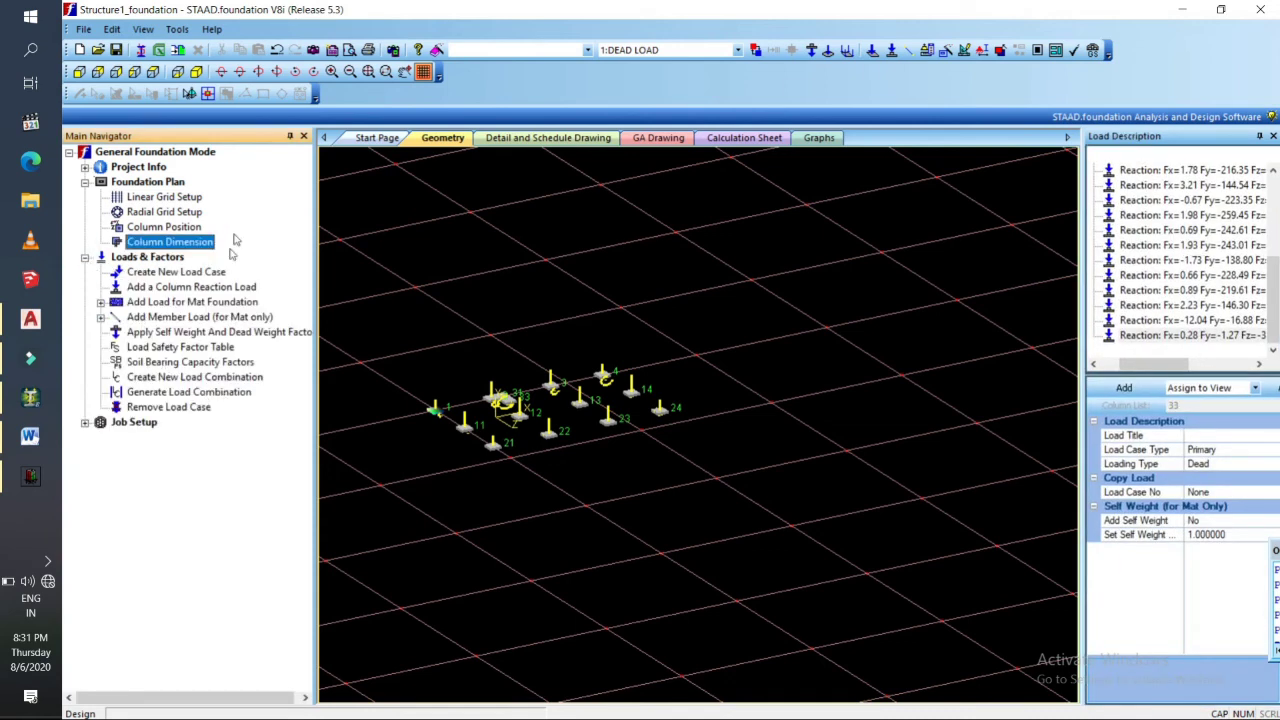
click(170, 395)
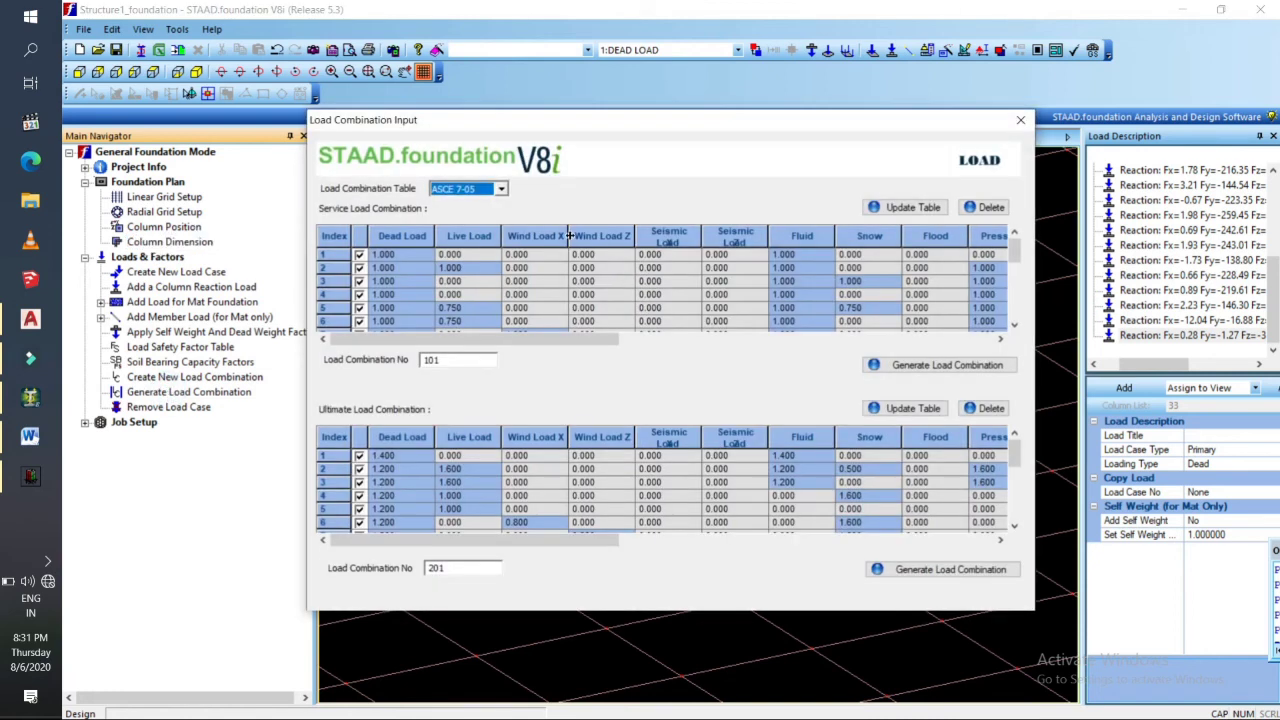
click(502, 187)
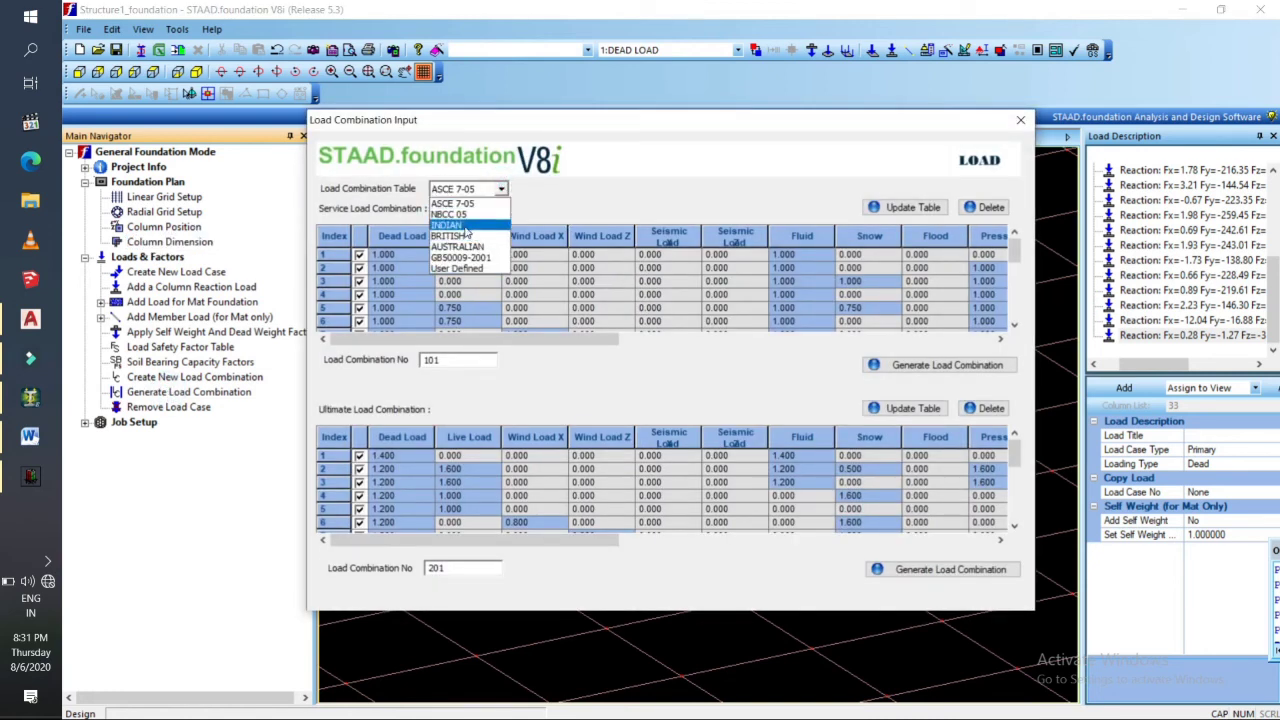
click(464, 226)
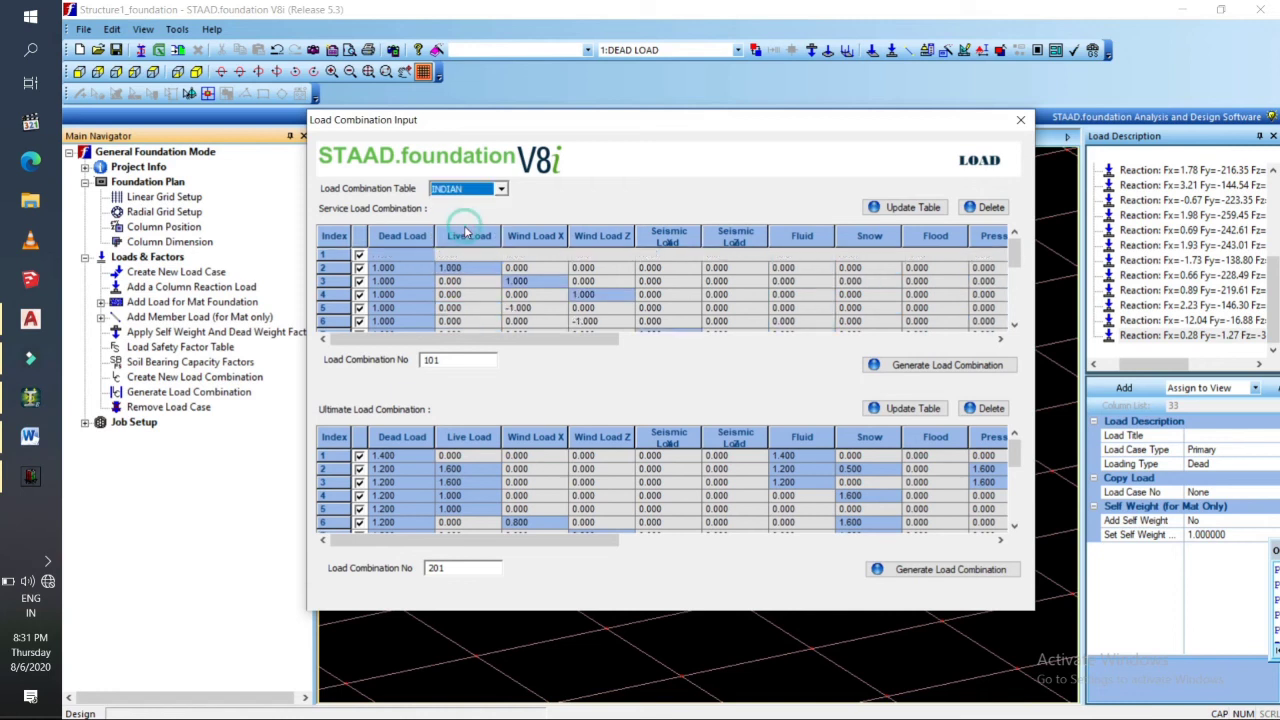
click(501, 190)
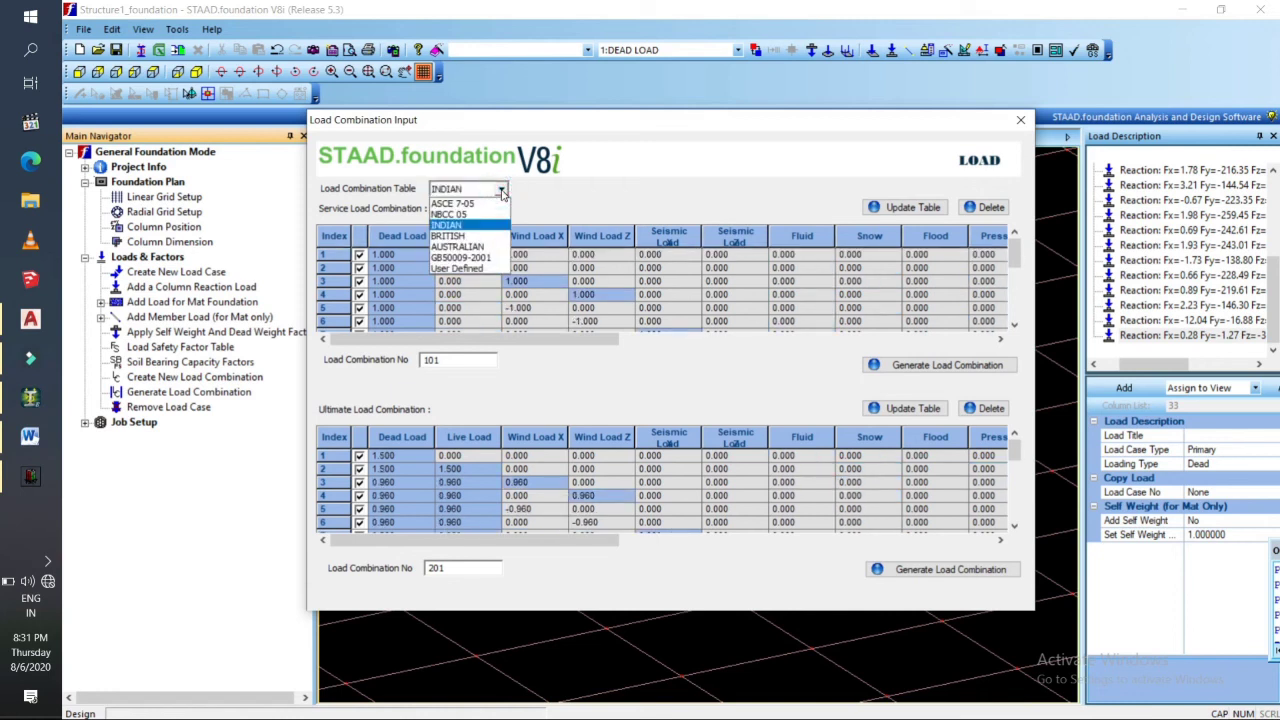
click(466, 227)
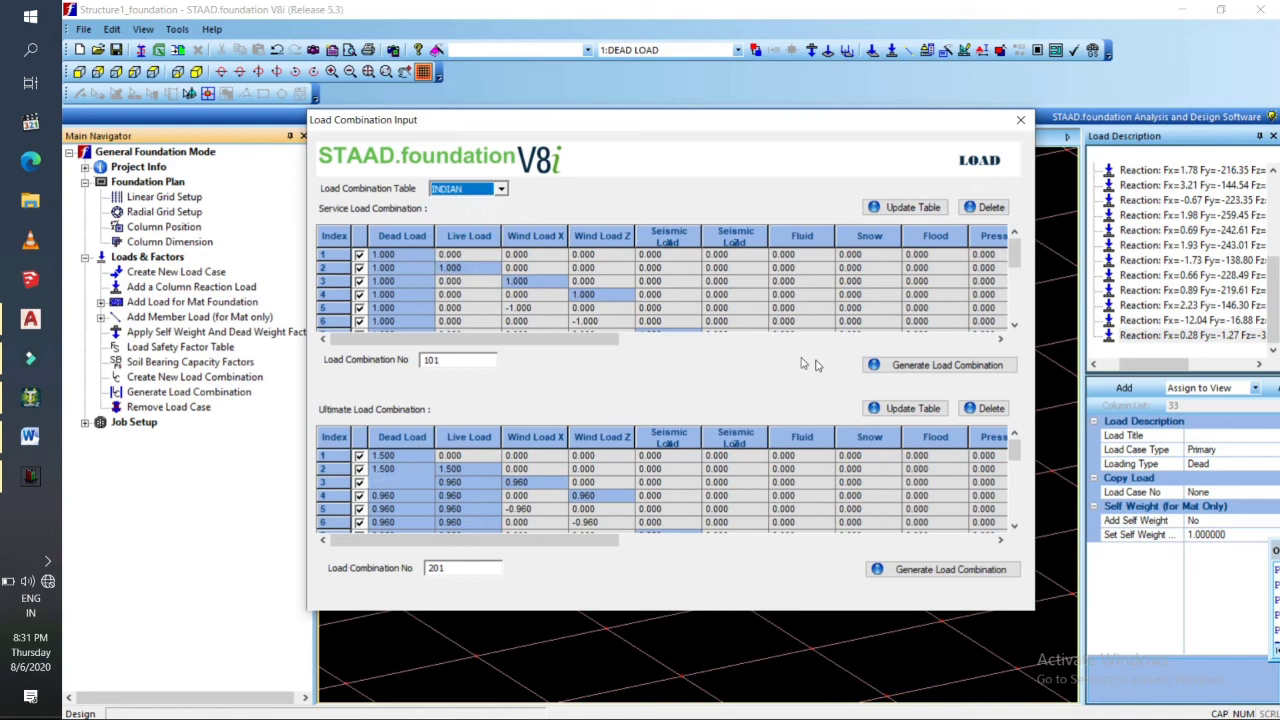
click(878, 366)
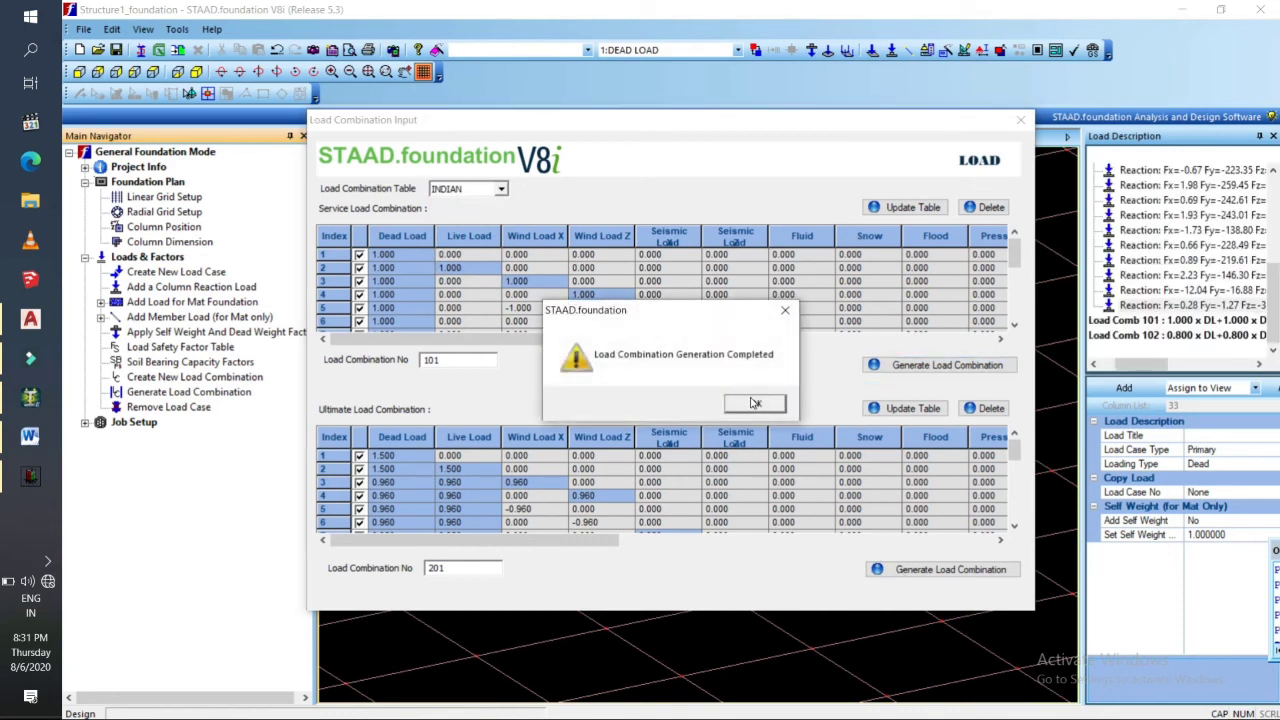
click(755, 403)
Generate the ultimate load combinations from the INDIAN table, numbered from 201, and close the load combination input.
click(958, 570)
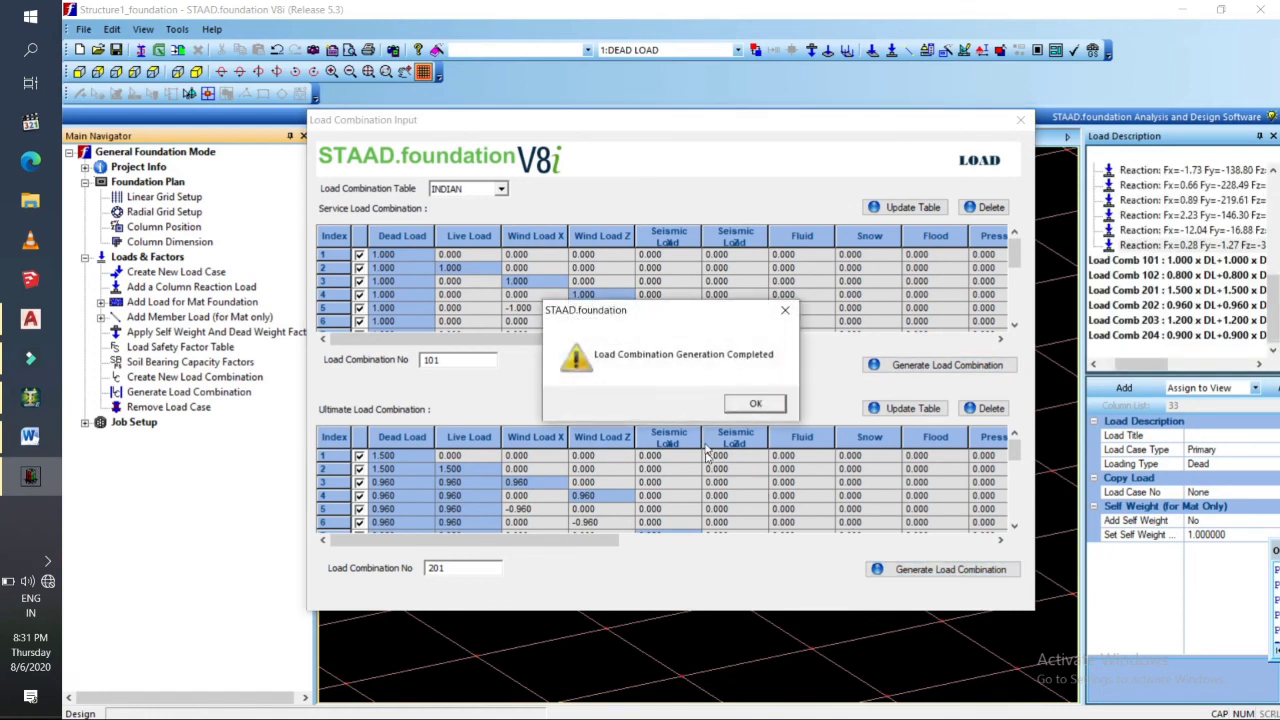
click(755, 403)
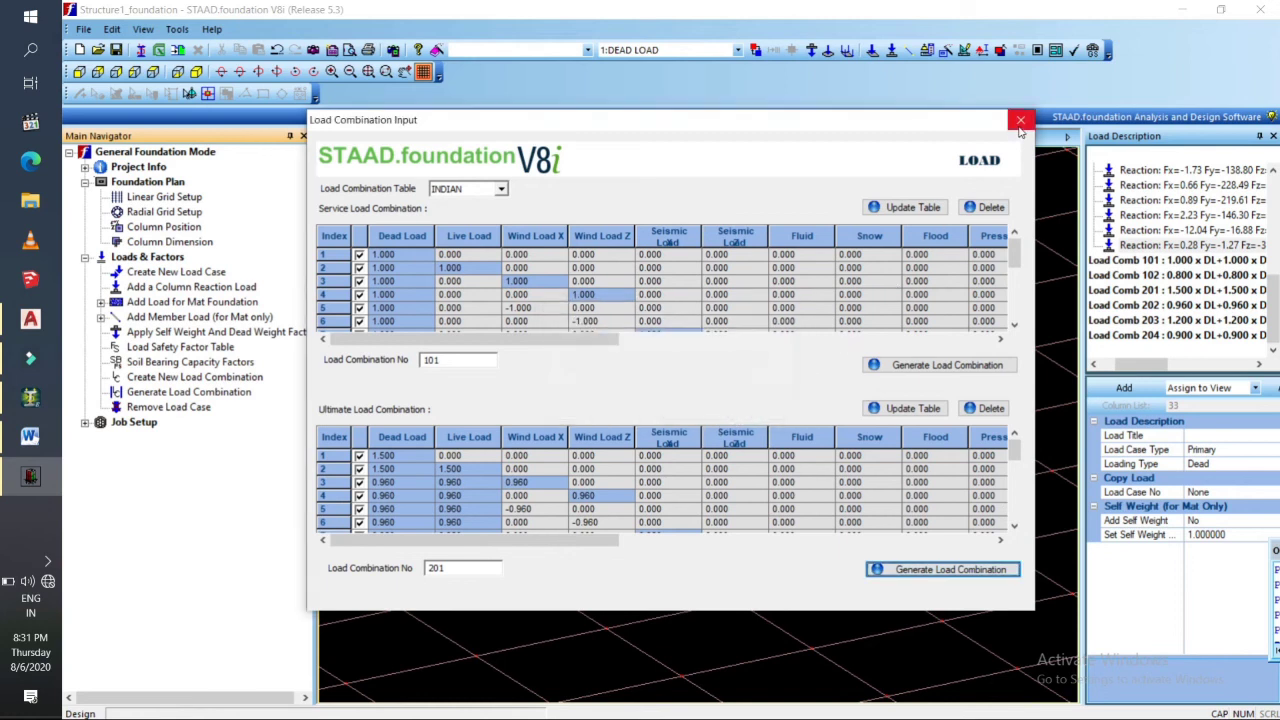
click(1020, 121)
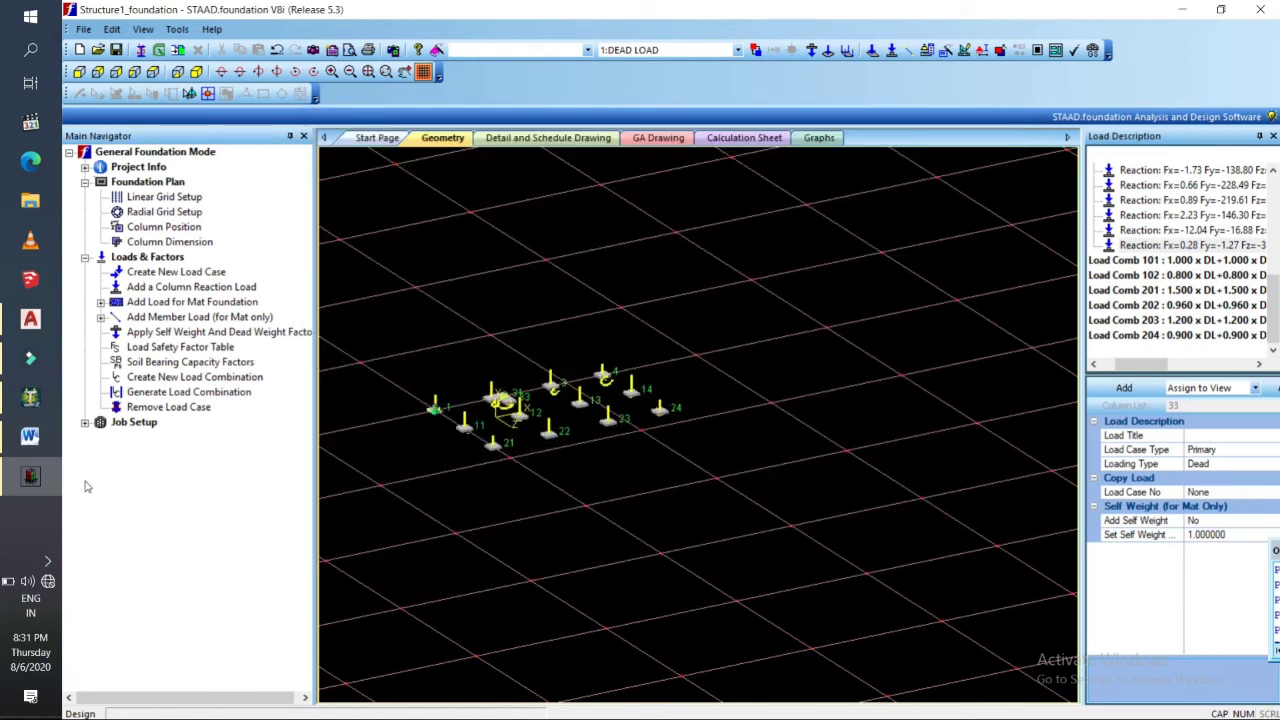
Start a new foundation job and include all available load cases in it.
click(86, 422)
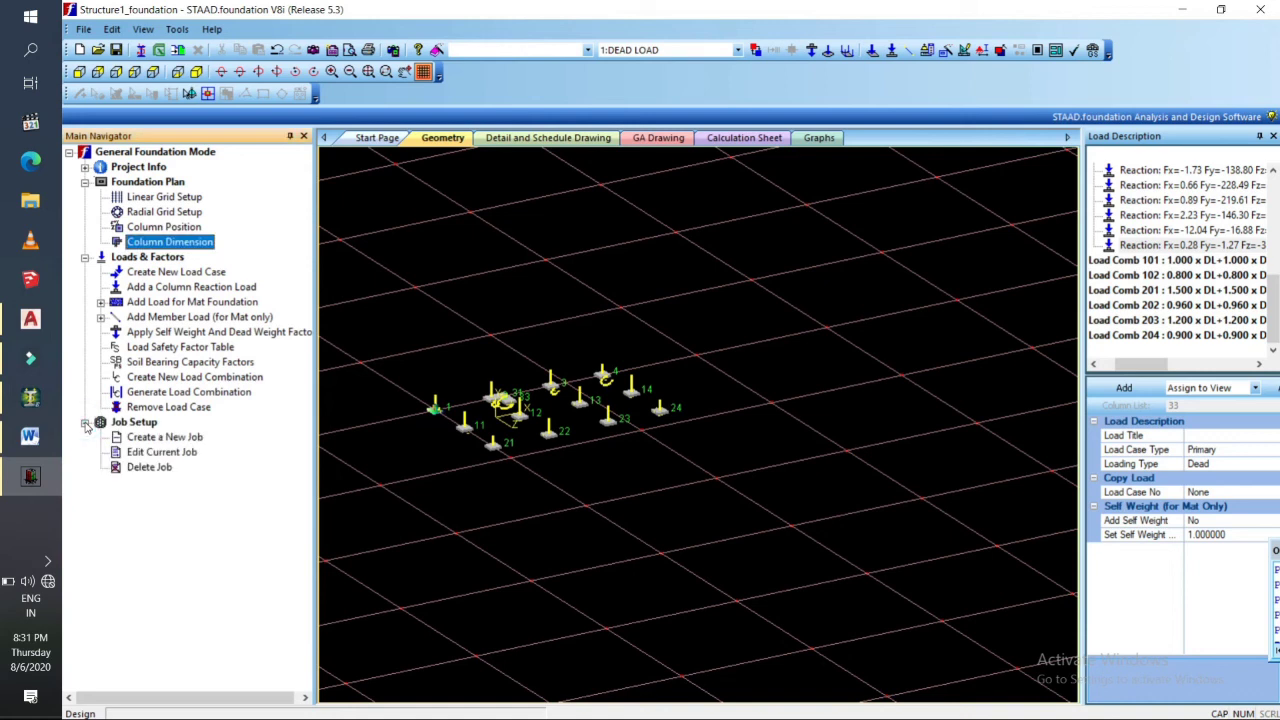
click(150, 438)
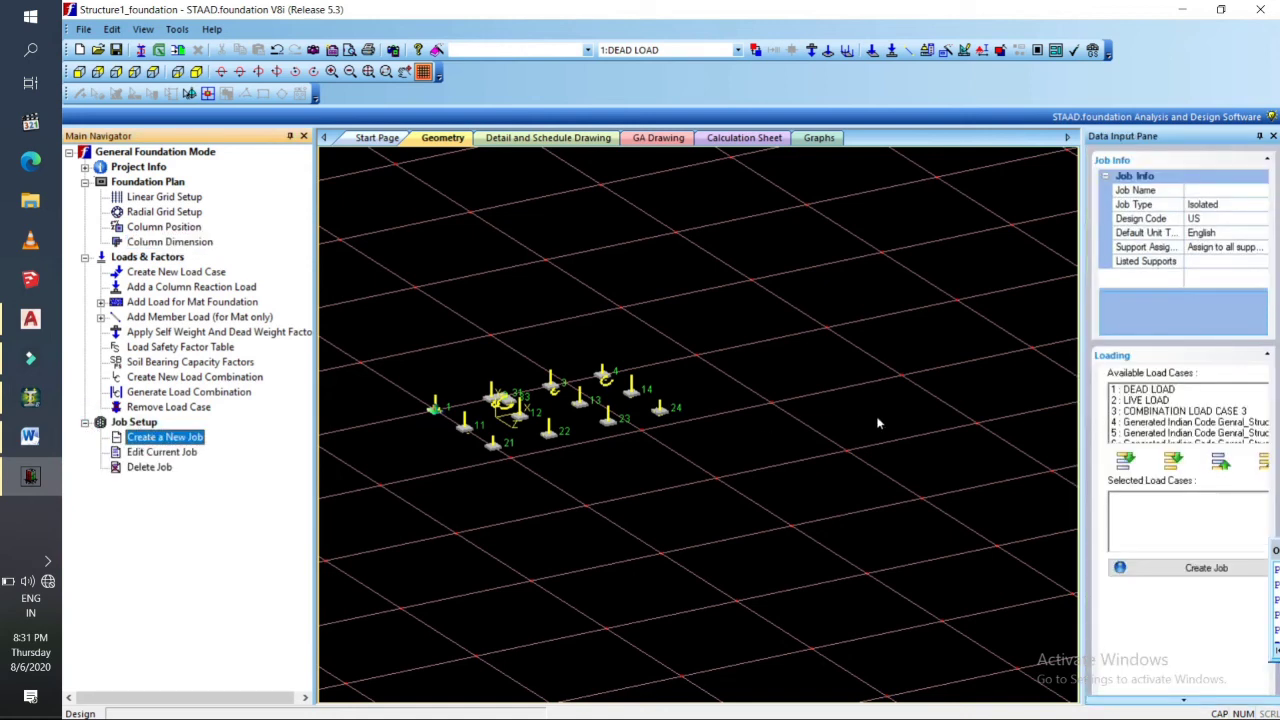
click(1176, 462)
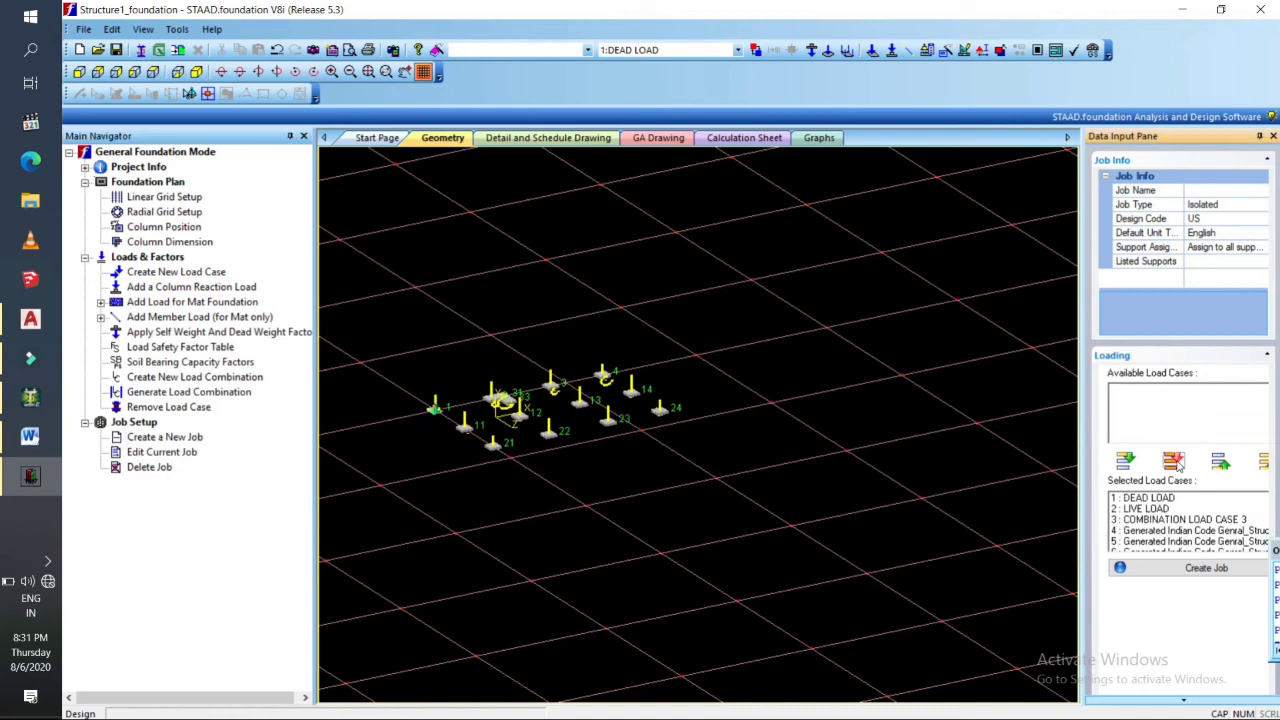
click(1165, 570)
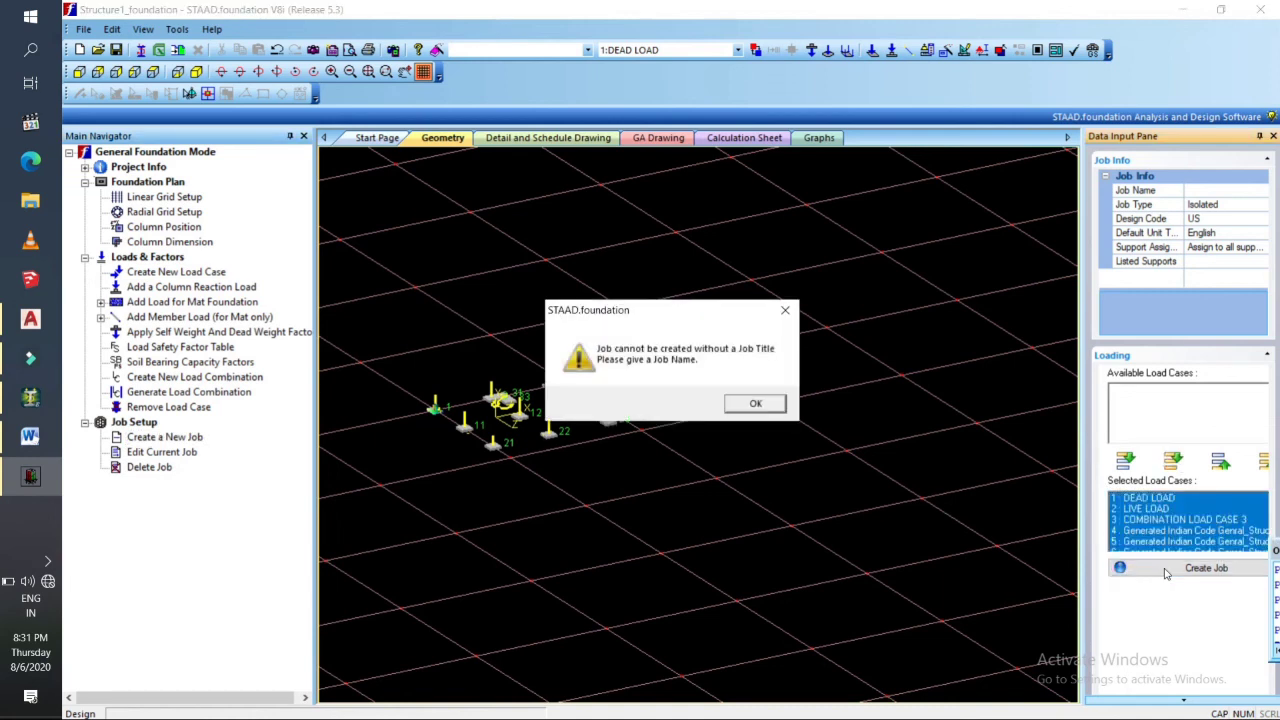
click(770, 406)
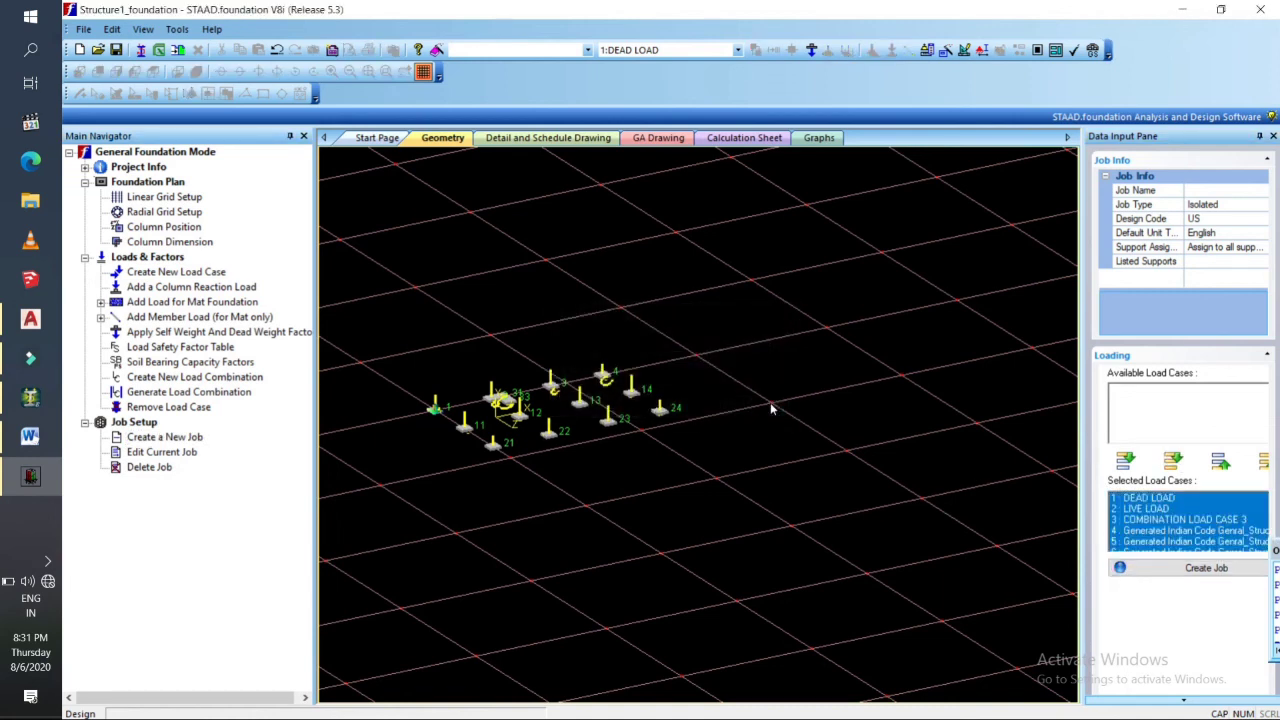
Name the new job PROJECT123 and keep its job type as Isolated.
click(1191, 190)
text(PROJECT)
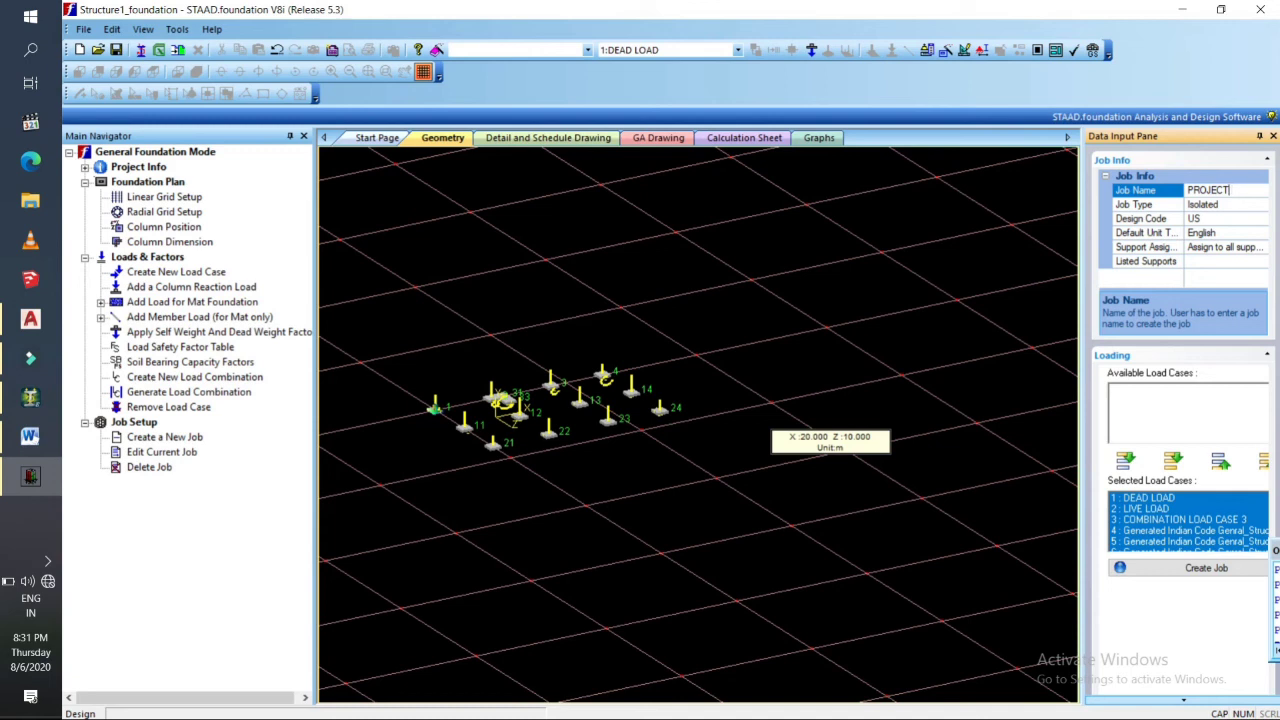
text(123)
click(1238, 204)
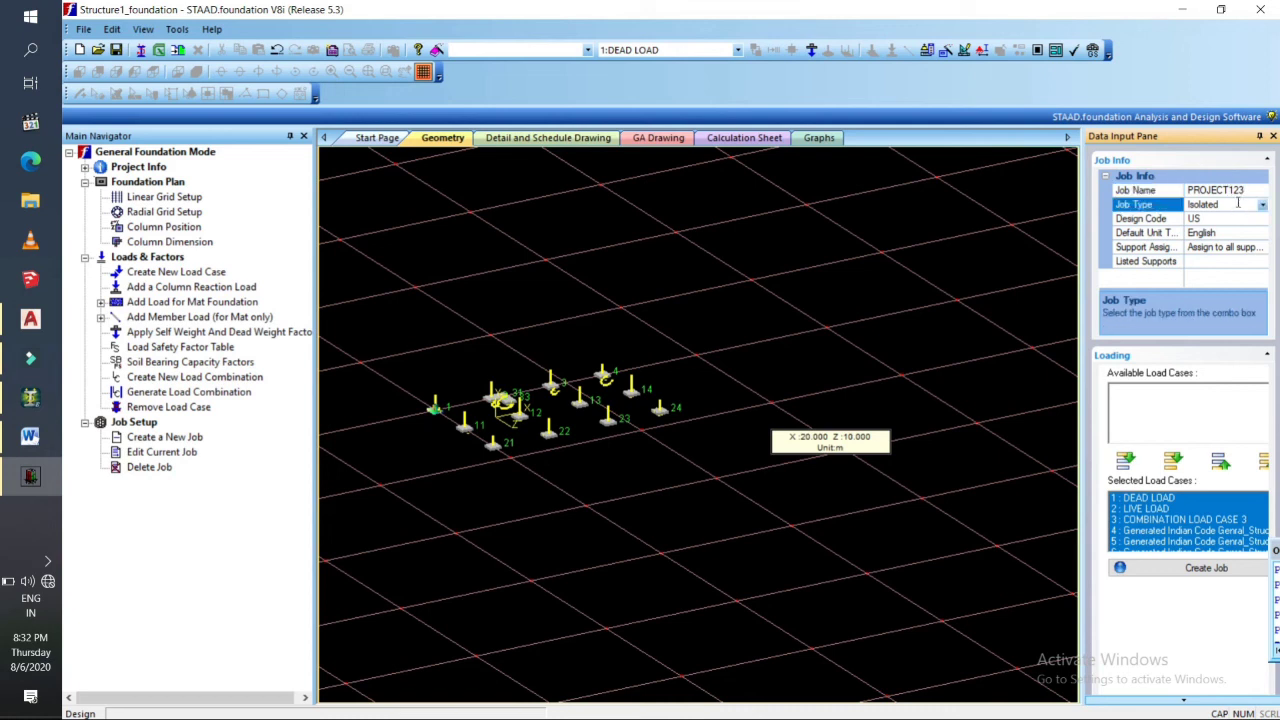
click(1262, 205)
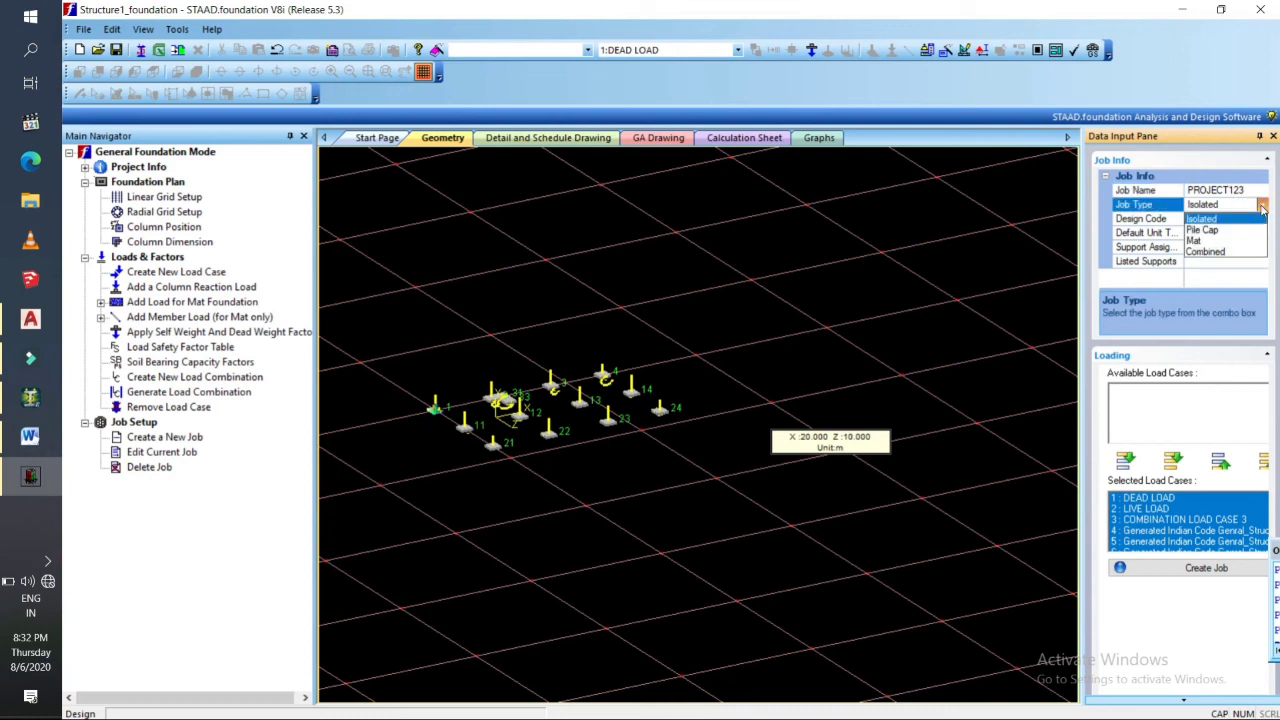
click(1208, 219)
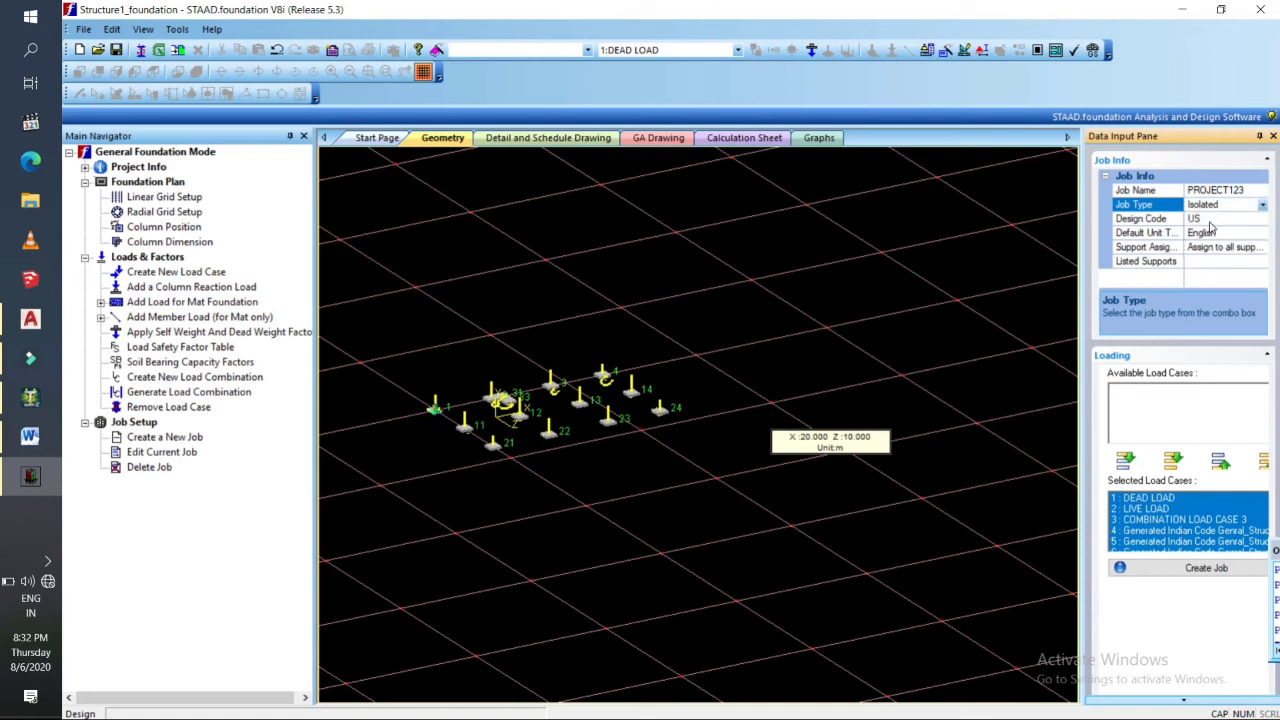
Set the job's design code to Indian with SI as the default unit type, and create the job.
click(1222, 220)
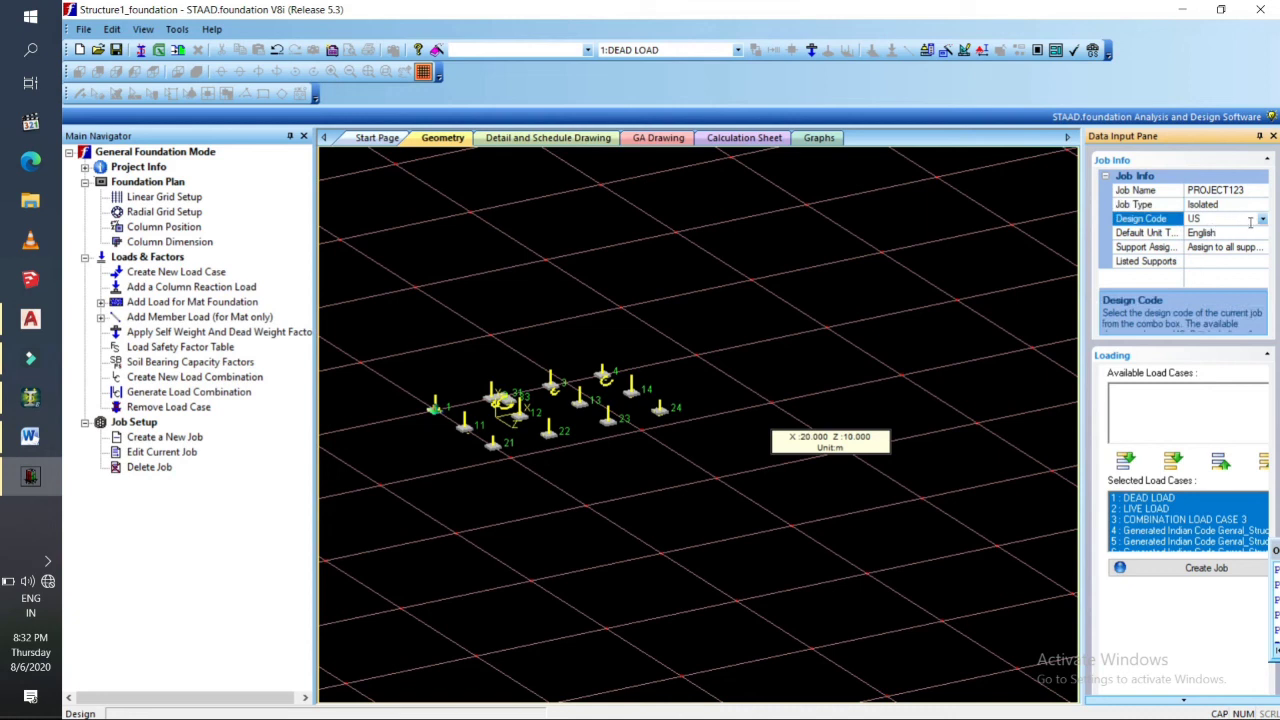
click(1262, 219)
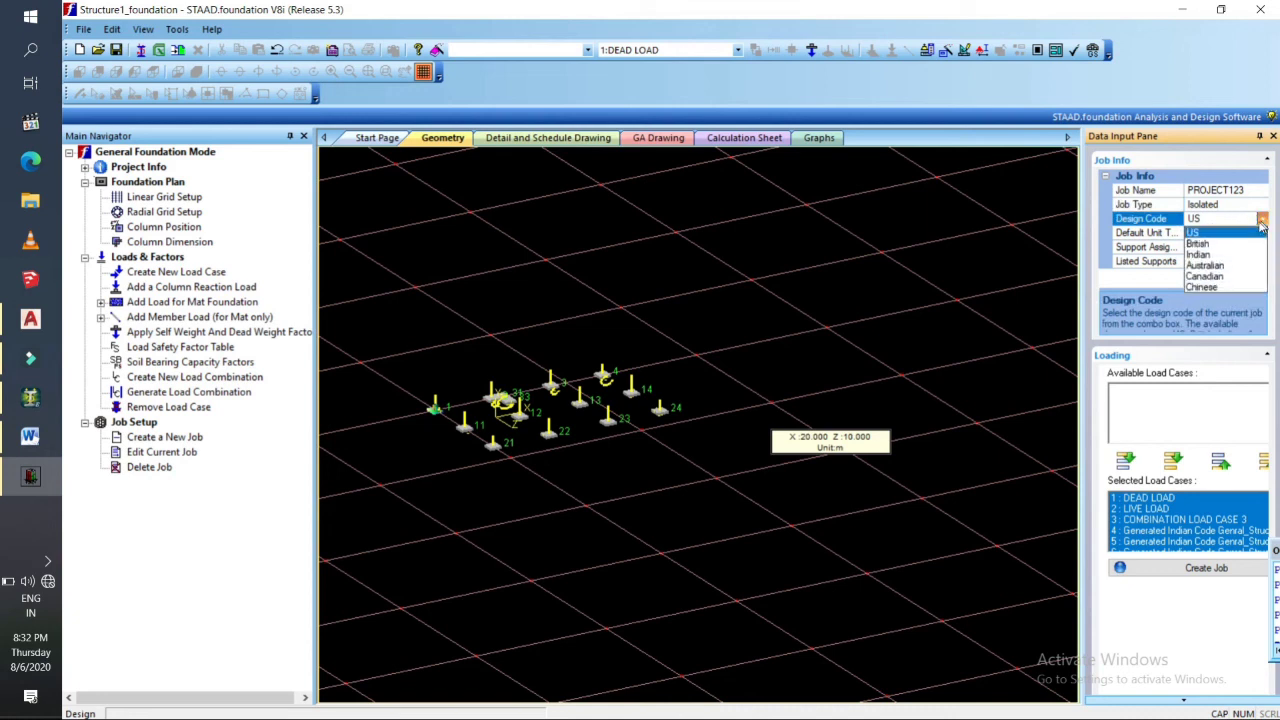
click(1225, 257)
click(1224, 232)
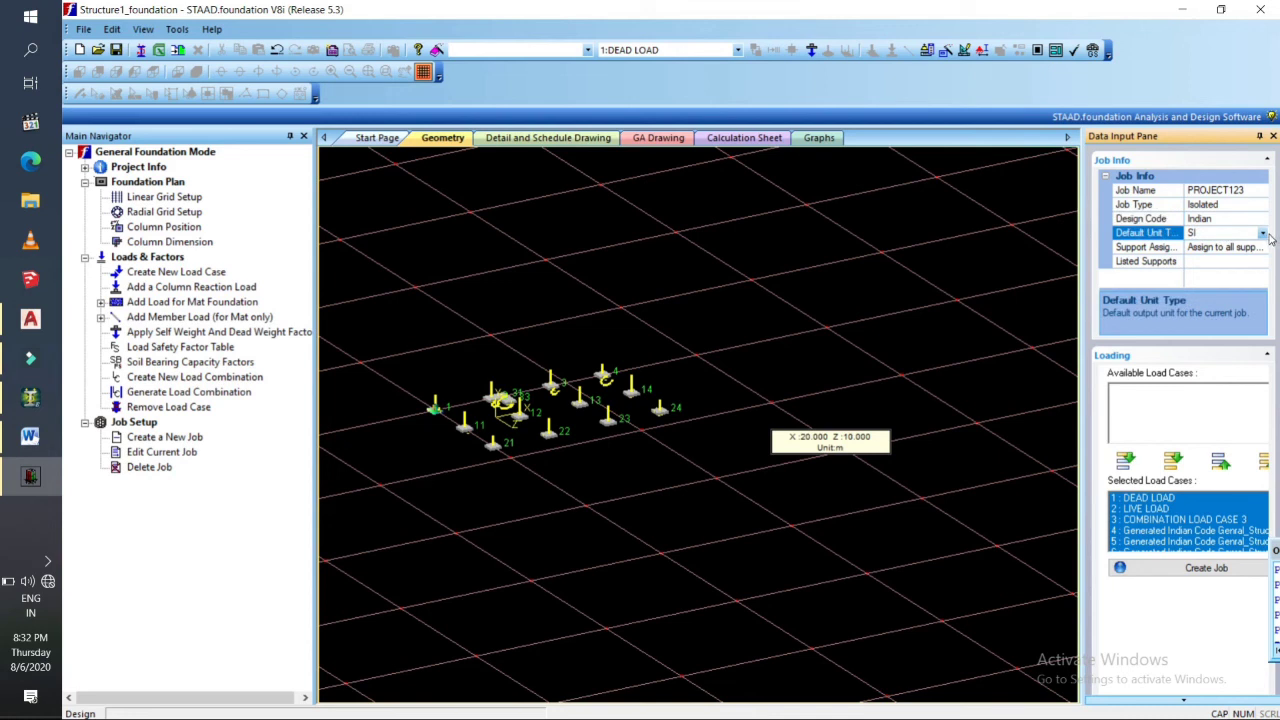
click(1263, 234)
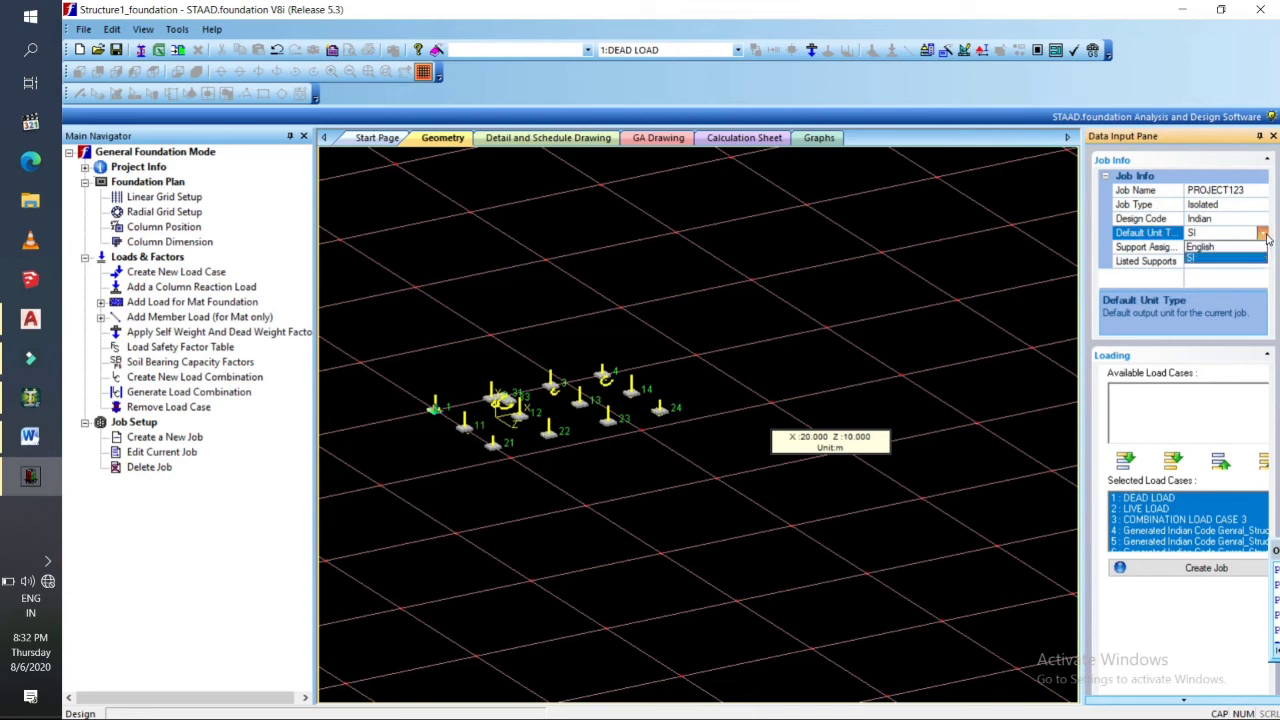
click(1267, 238)
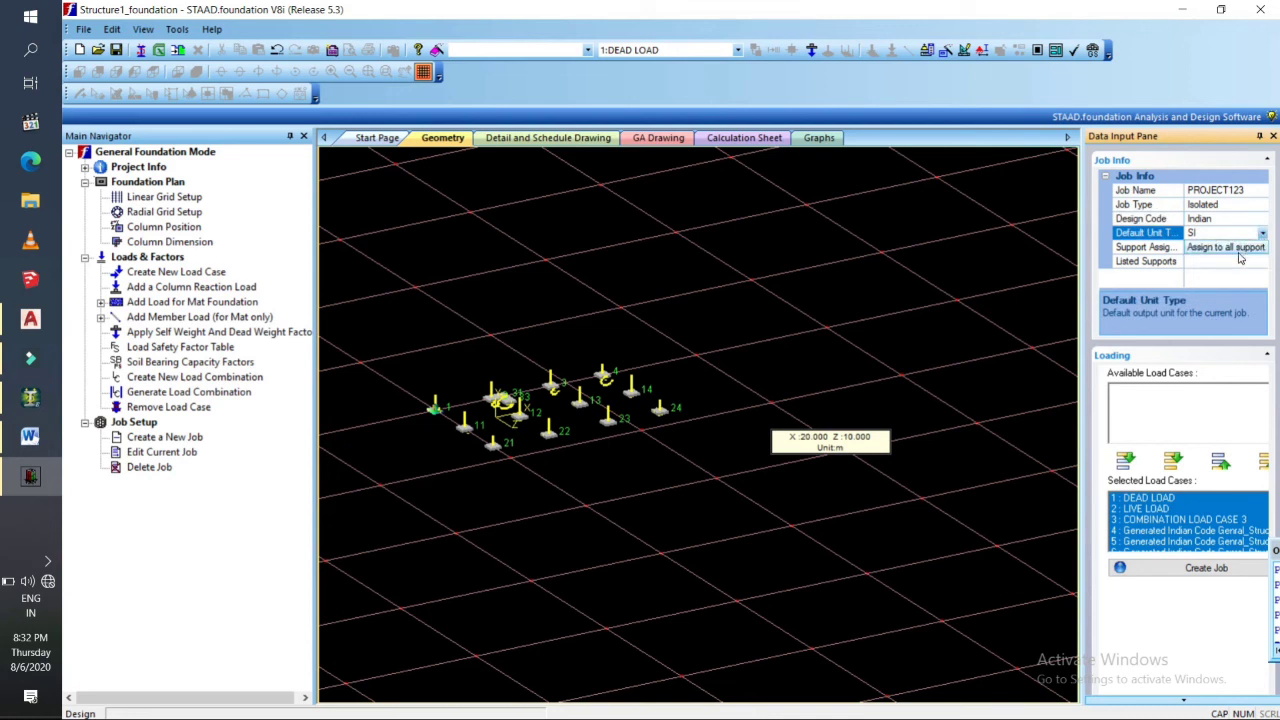
click(1208, 575)
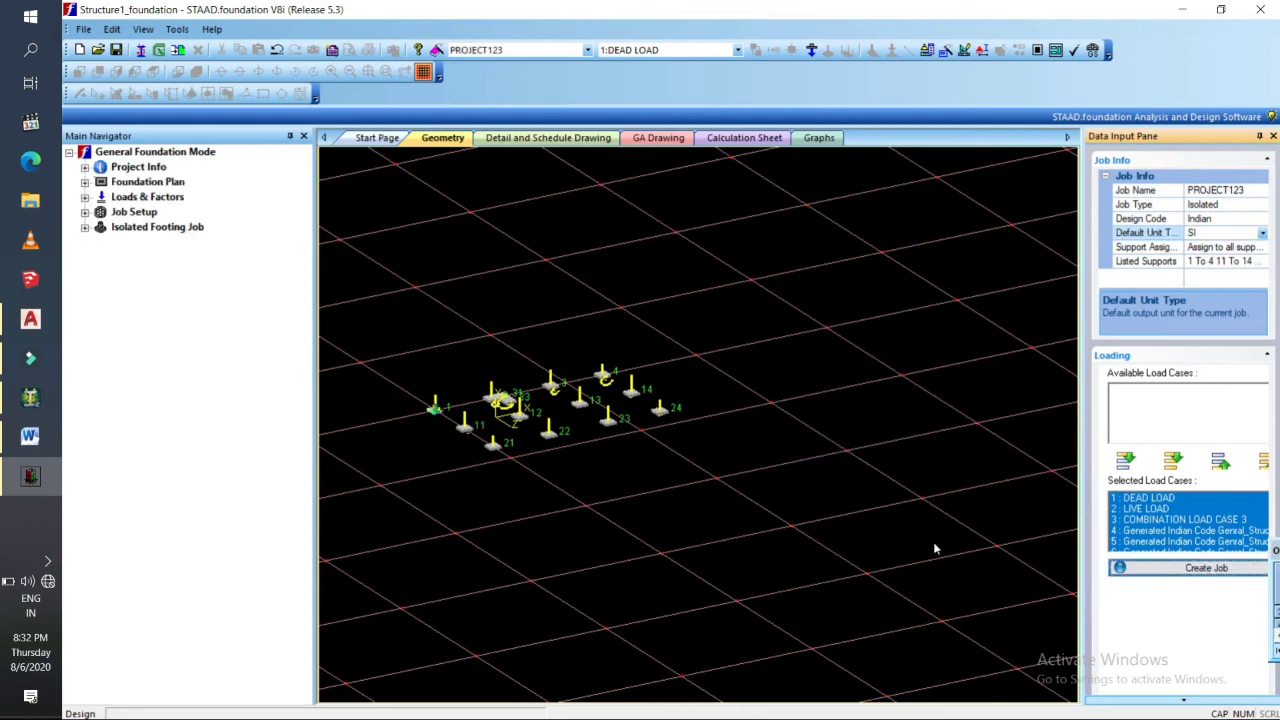
Review the isolated footing job's concrete and rebar, cover and soil, geometry, and sliding and overturning parameters, and run its design.
click(85, 229)
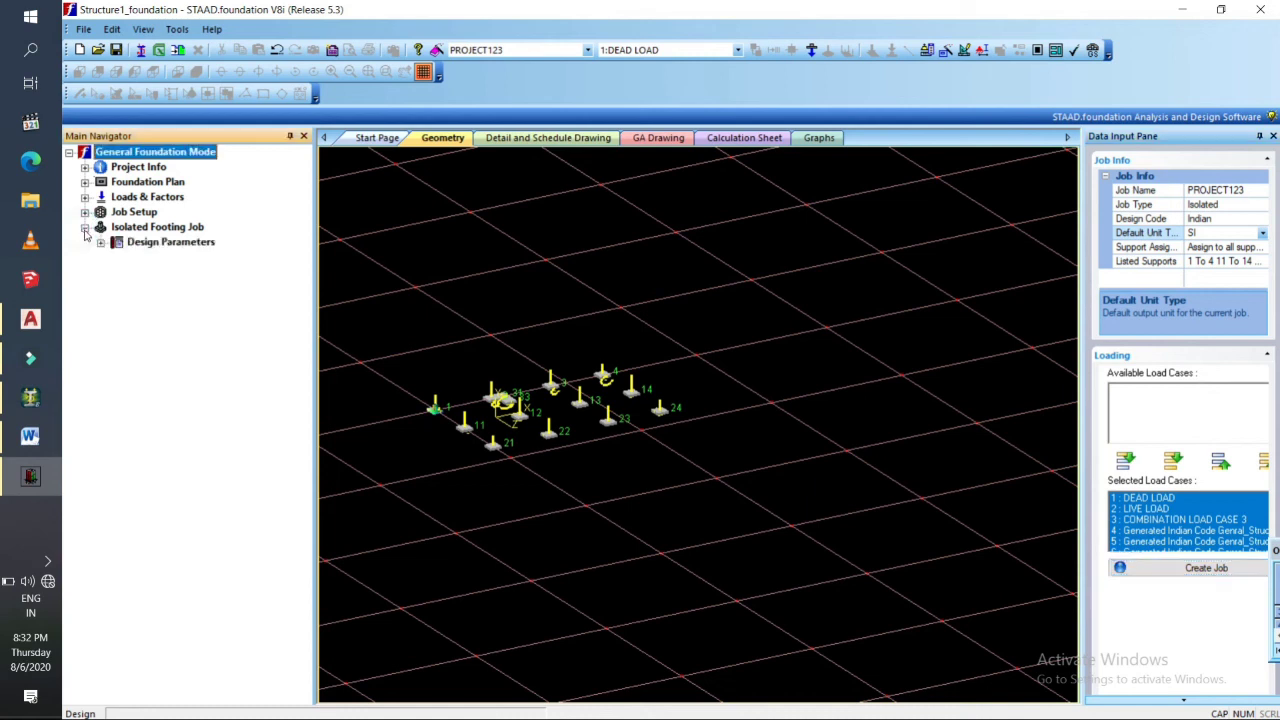
click(101, 243)
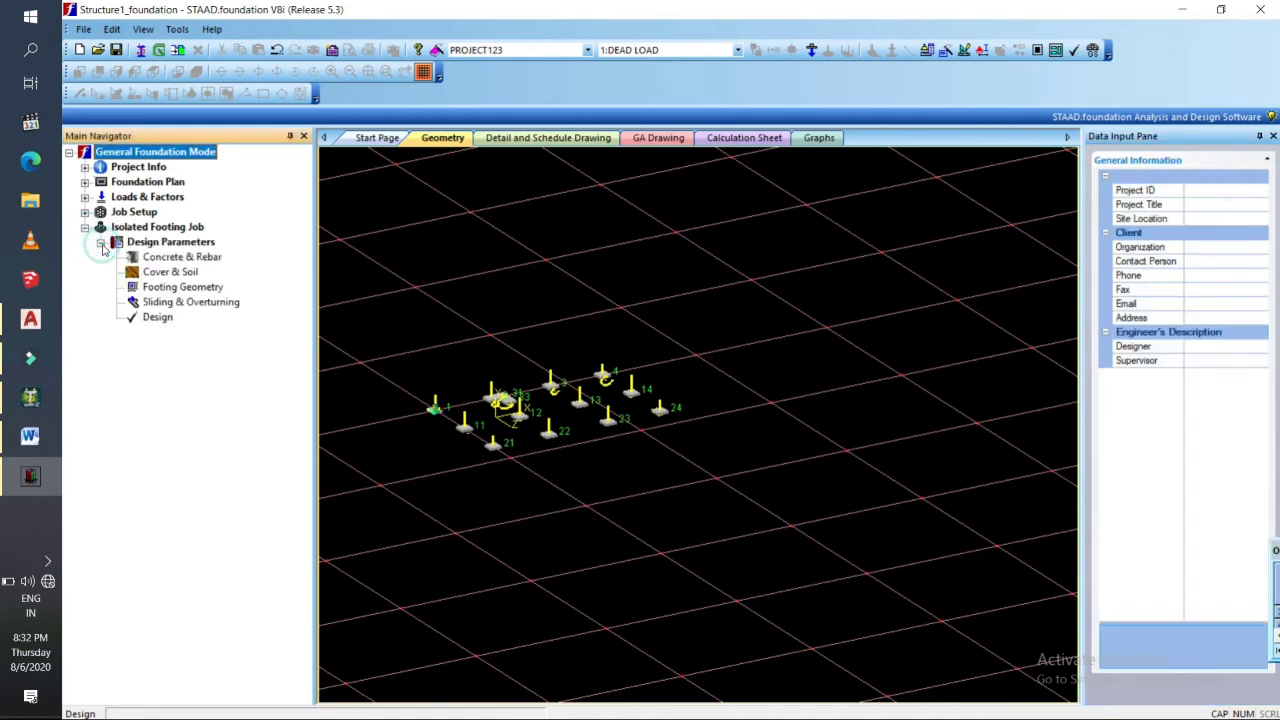
click(153, 258)
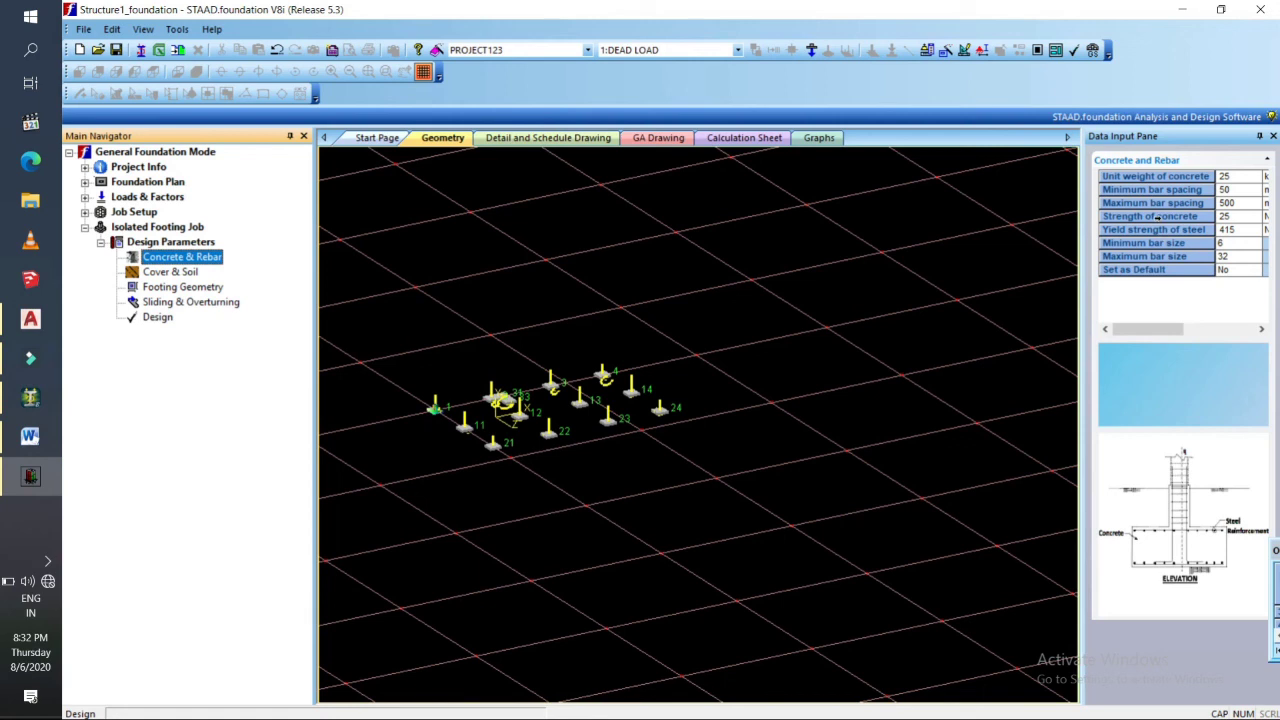
click(188, 269)
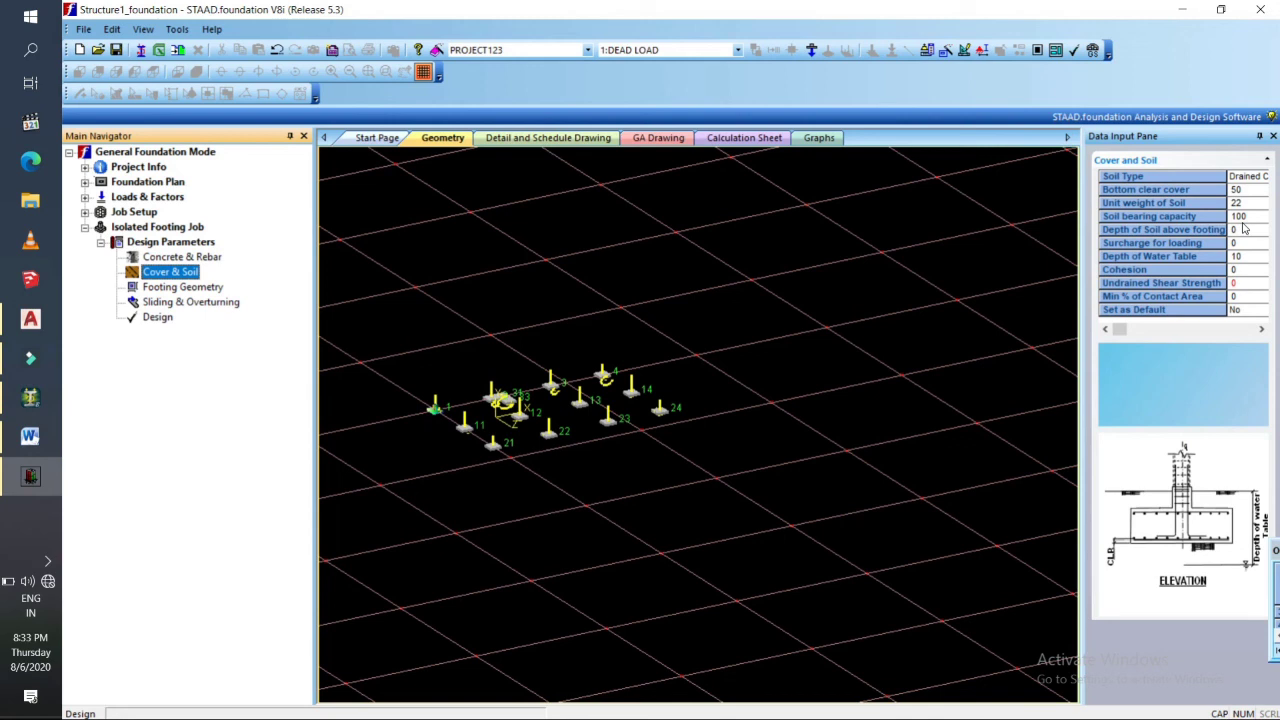
click(219, 290)
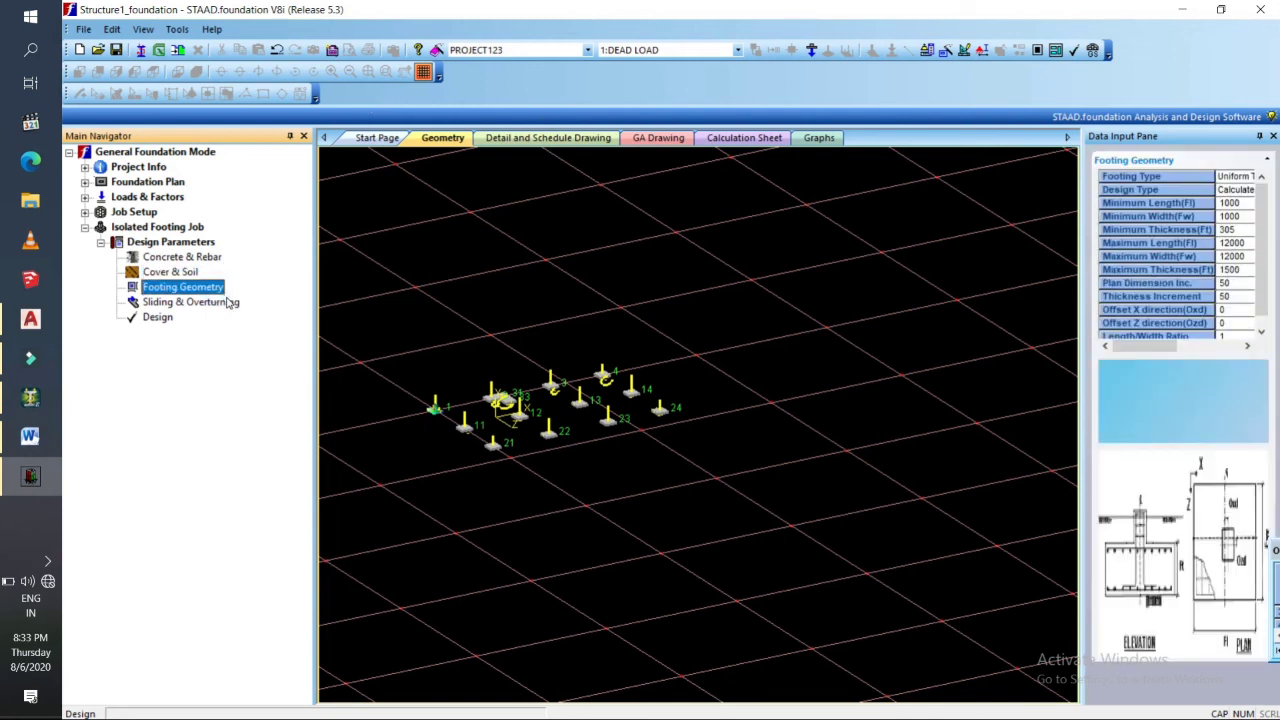
click(217, 304)
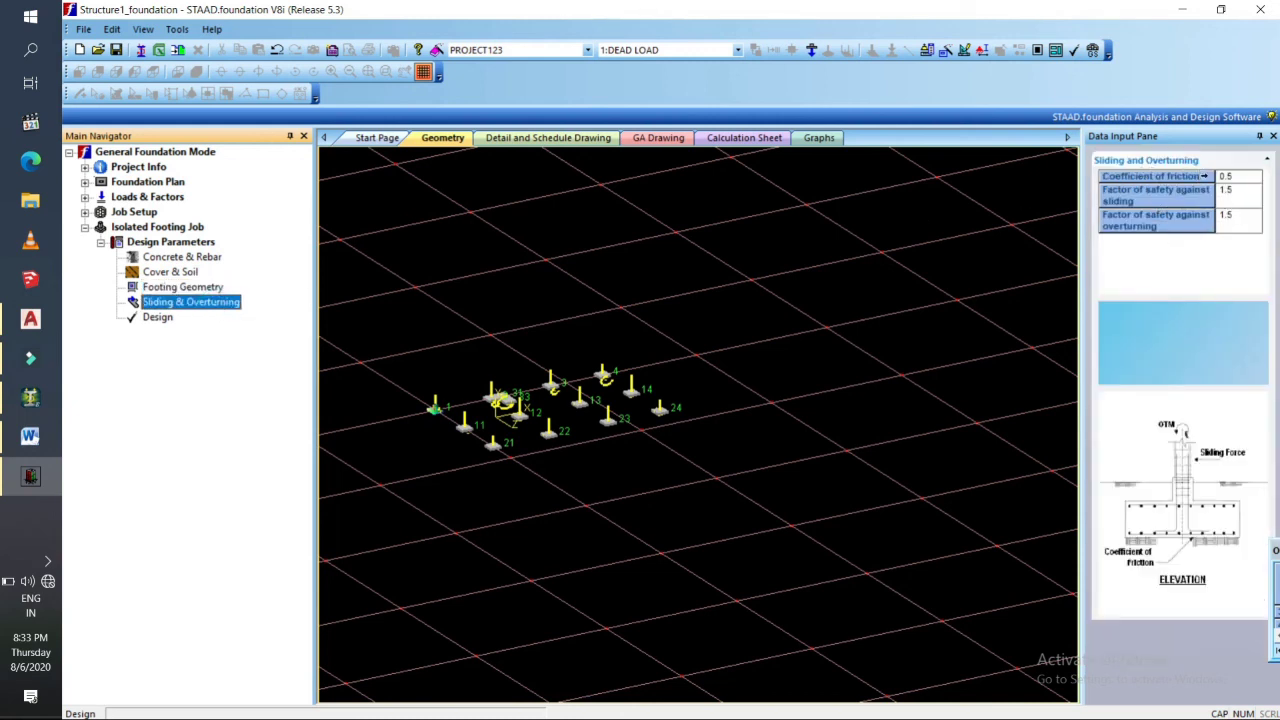
click(155, 319)
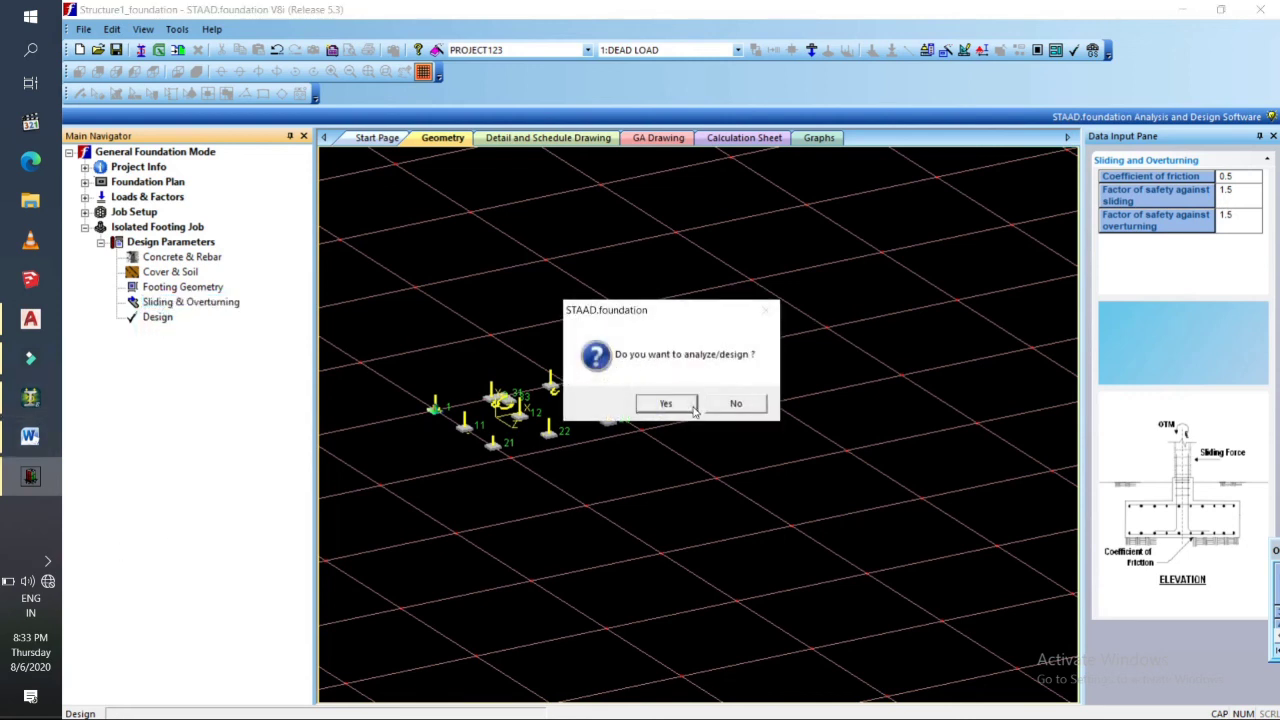
click(668, 405)
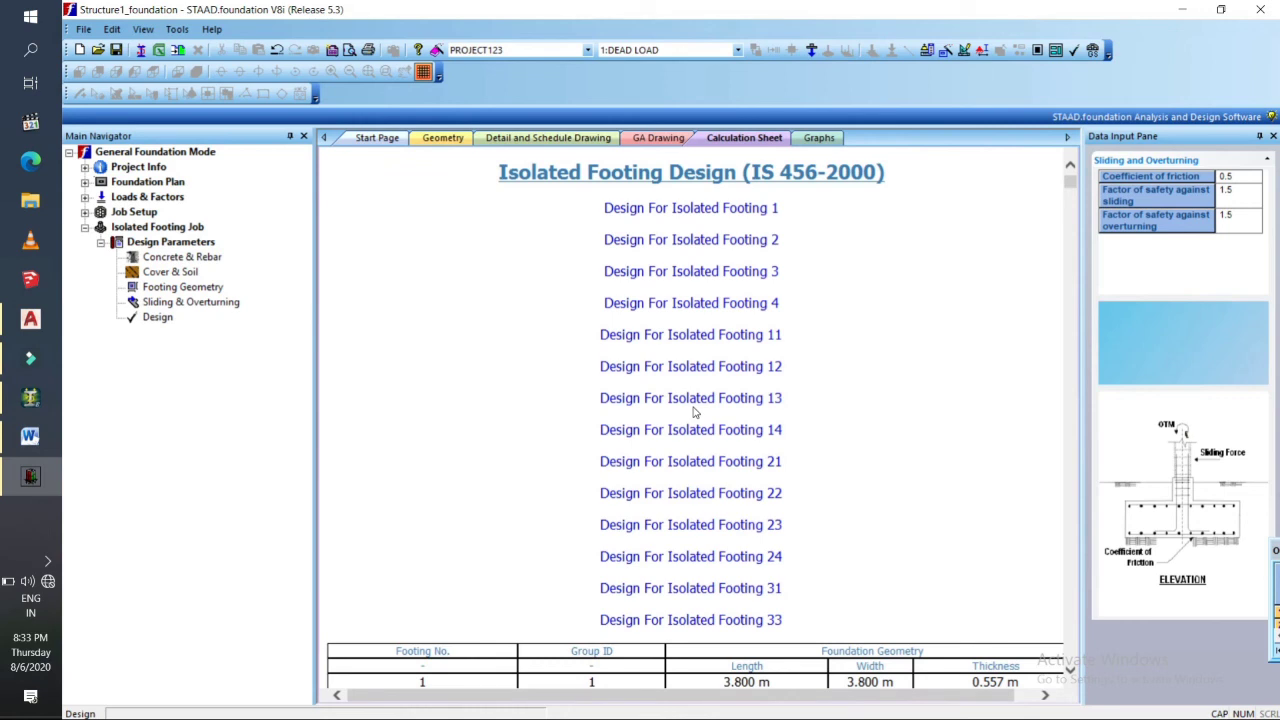
Examine the design of isolated footing 1 in the calculation sheet and return to the footing list.
click(695, 213)
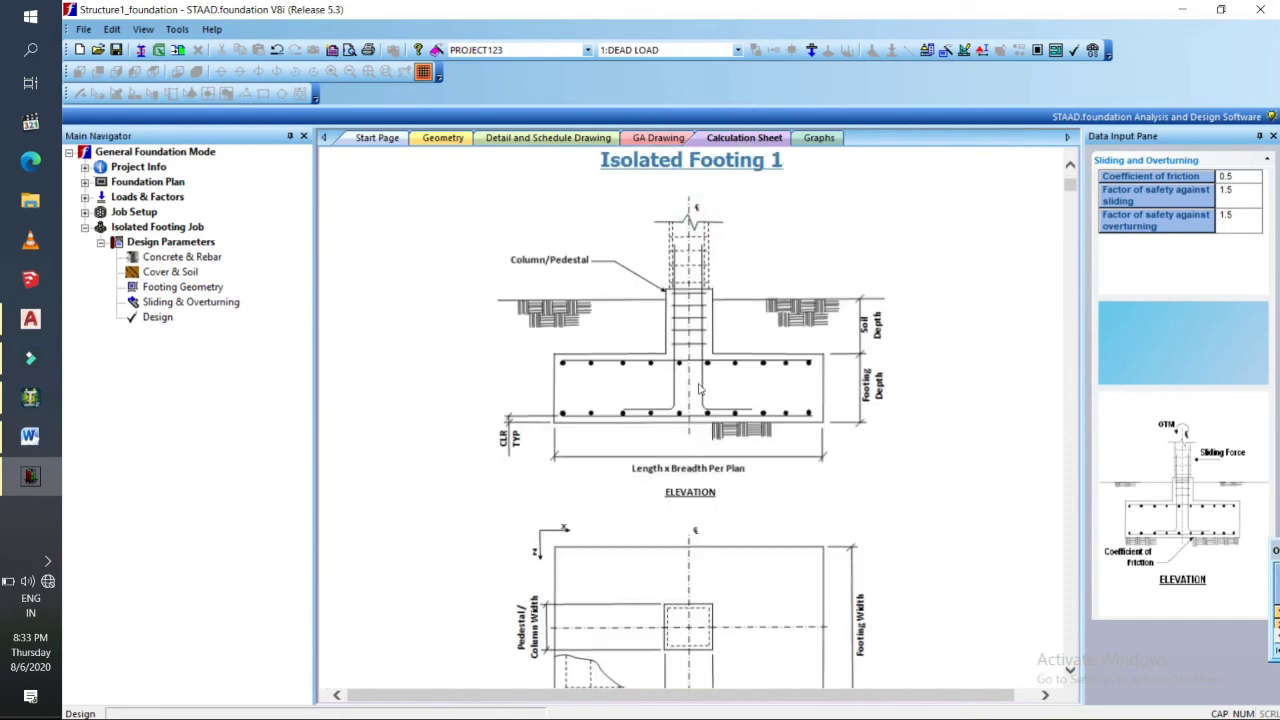
click(1070, 197)
mouse_move(1071, 194)
mouse_down()
mouse_move(1072, 206)
mouse_move(1071, 180)
mouse_up()
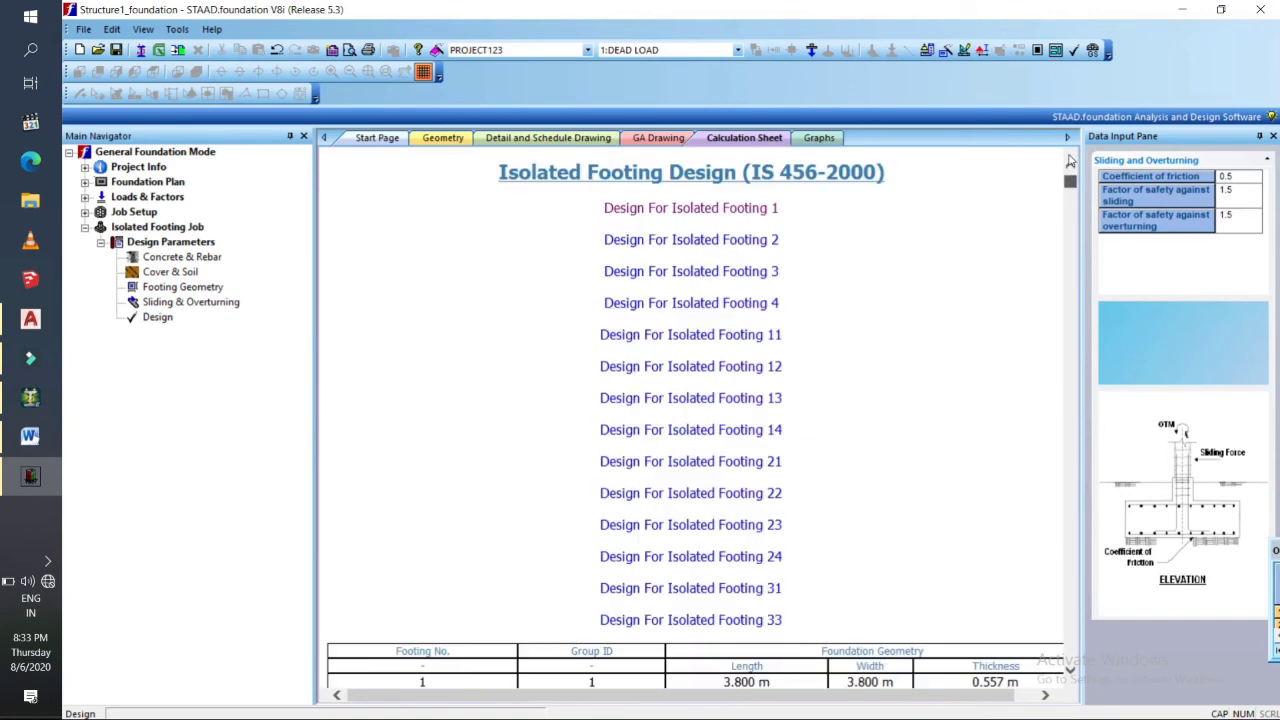
Examine isolated footing 1's elevation and plan sketches, footing geometry, and column and pedestal dimensions in its calculation sheet.
click(698, 210)
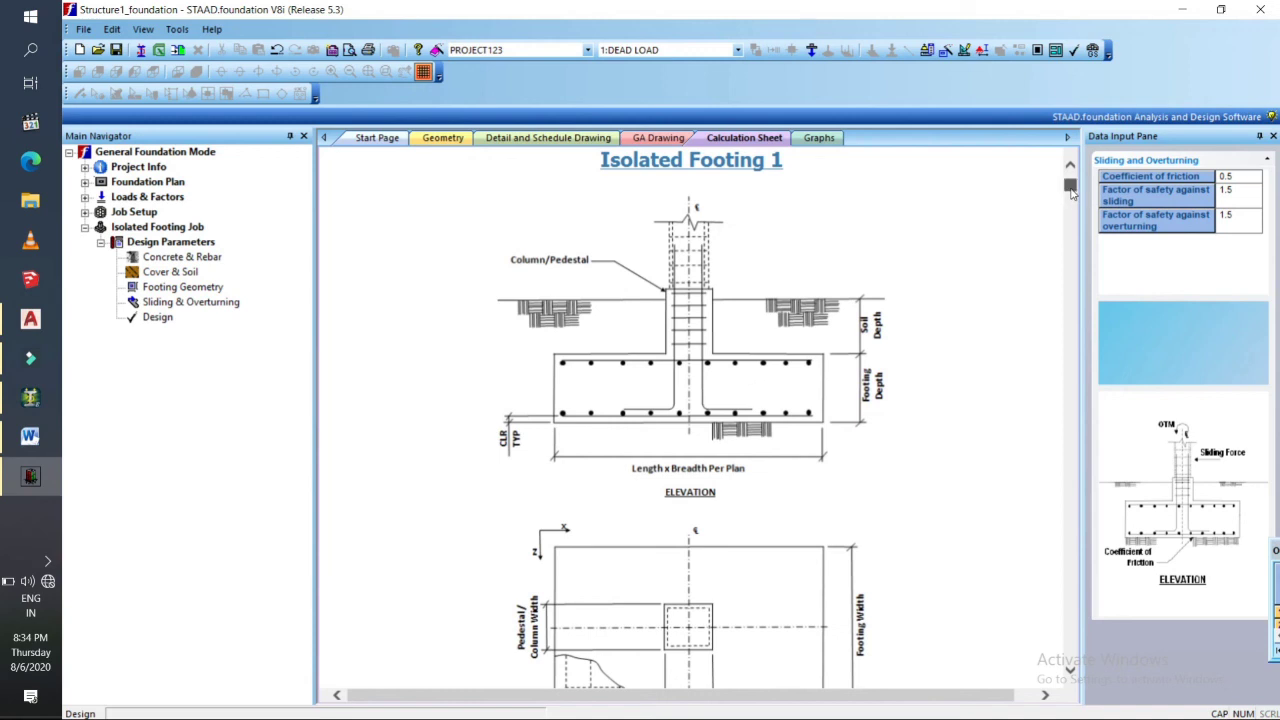
scroll(1070, 192, down, 3)
scroll(1070, 192, down, 6)
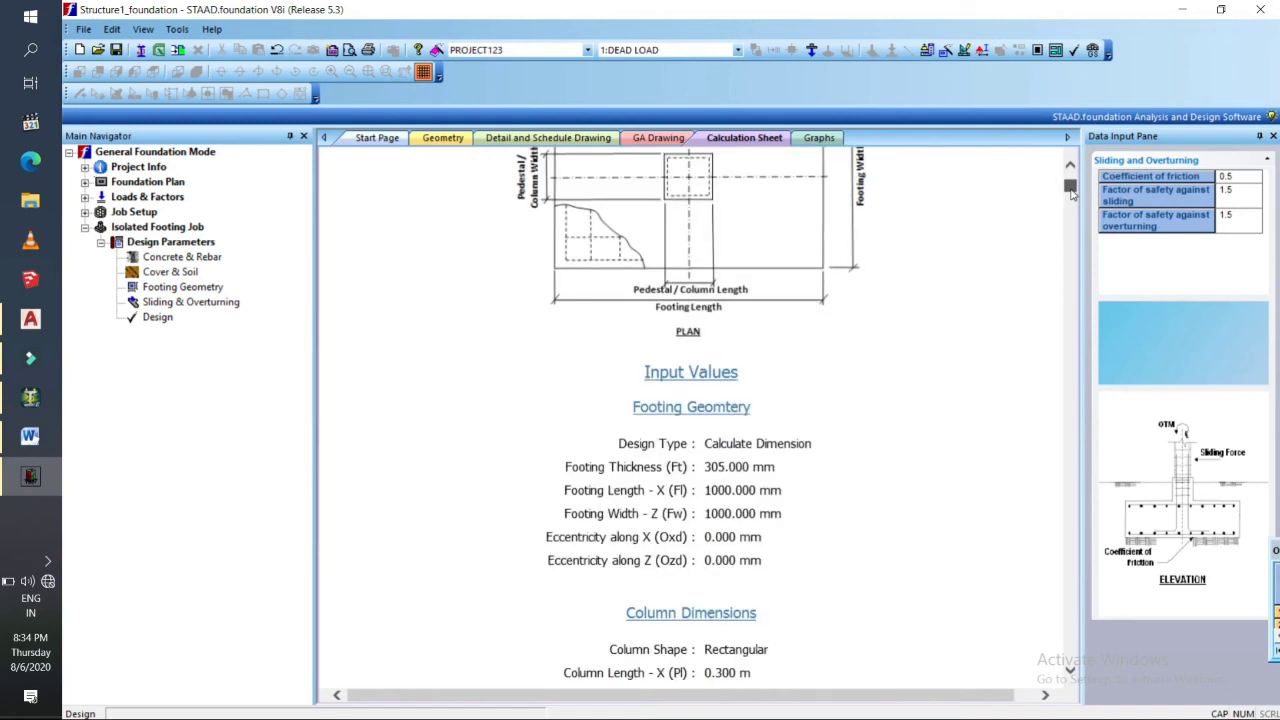
scroll(1070, 192, down, 6)
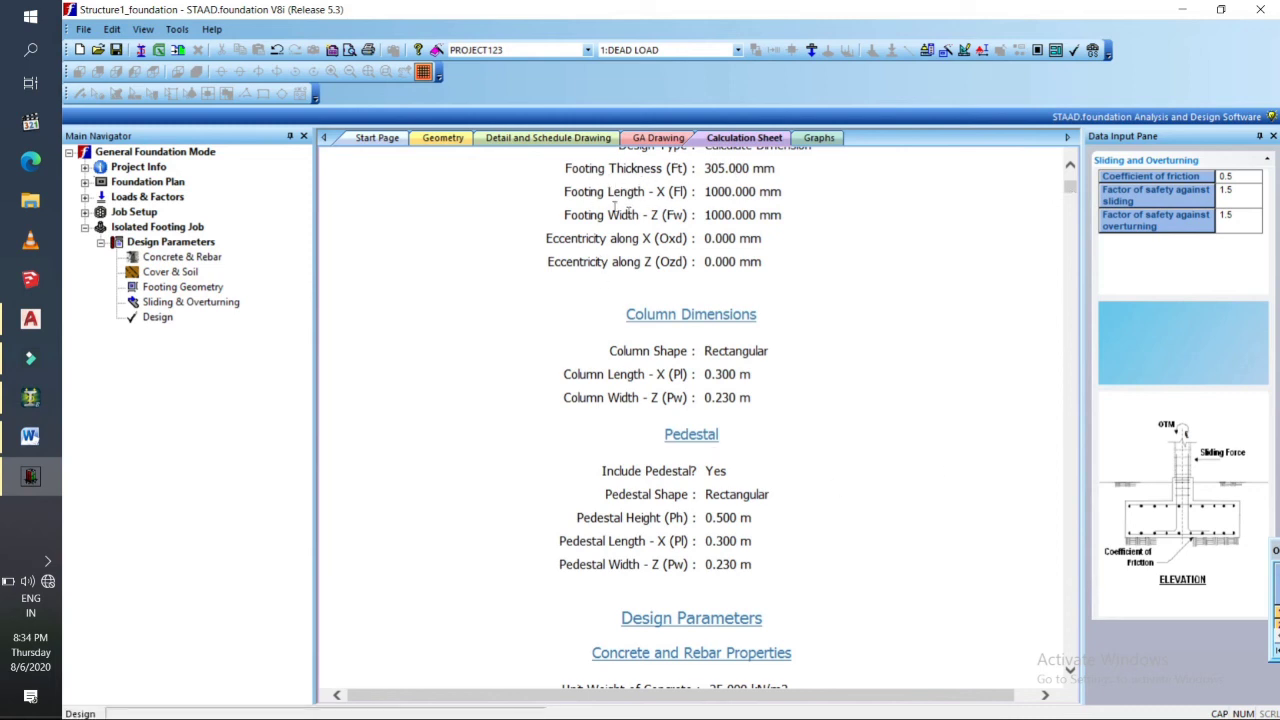
Look over the footings in the geometry view and examine the footing schedule drawing.
click(430, 137)
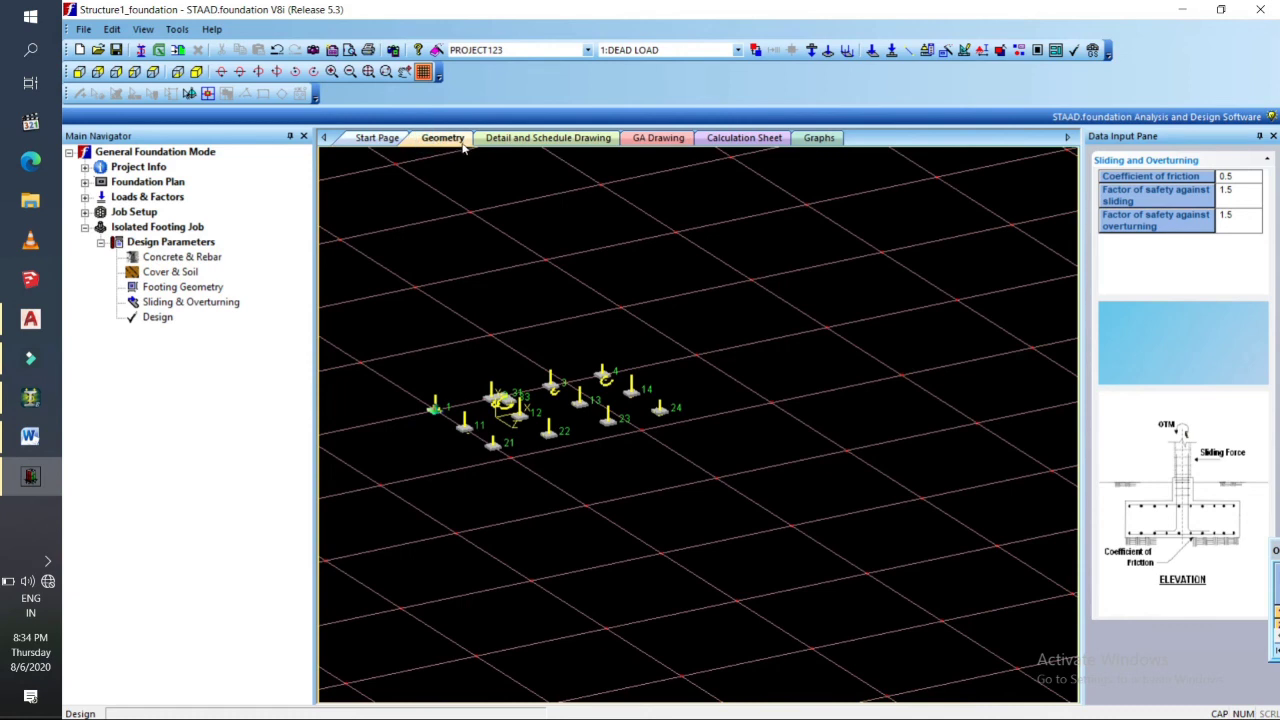
click(548, 138)
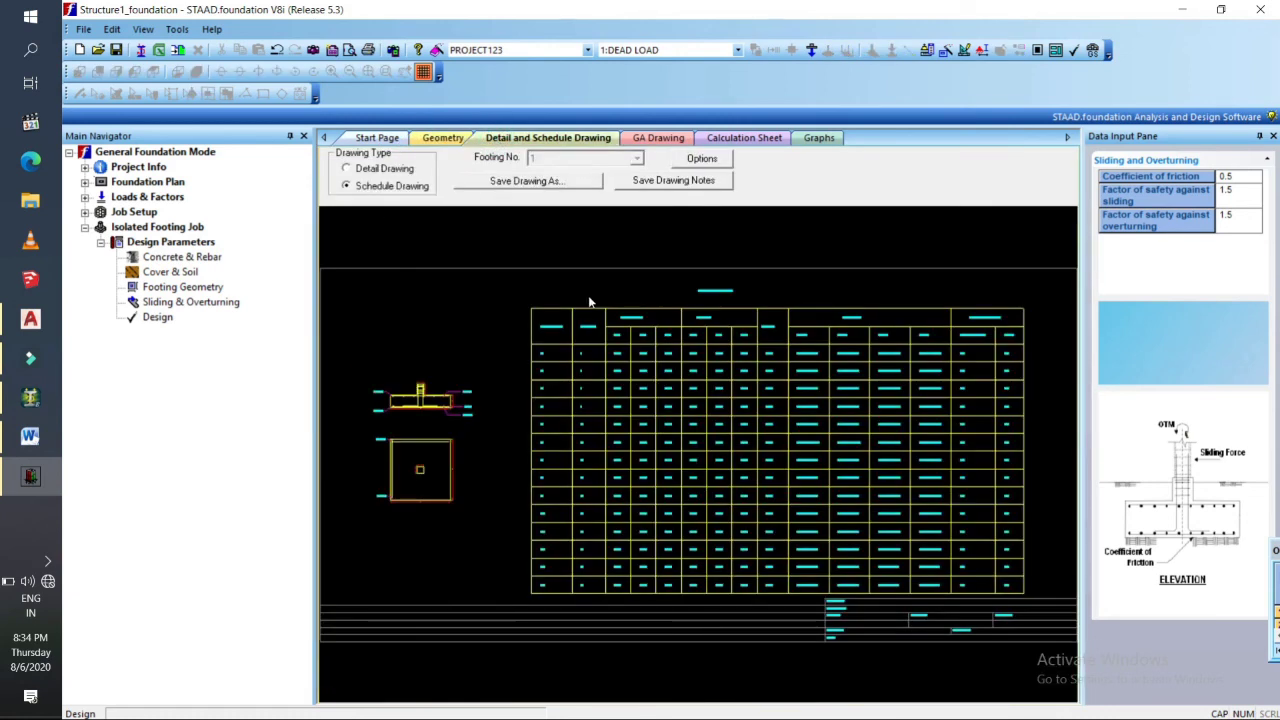
scroll(818, 553, up, 3)
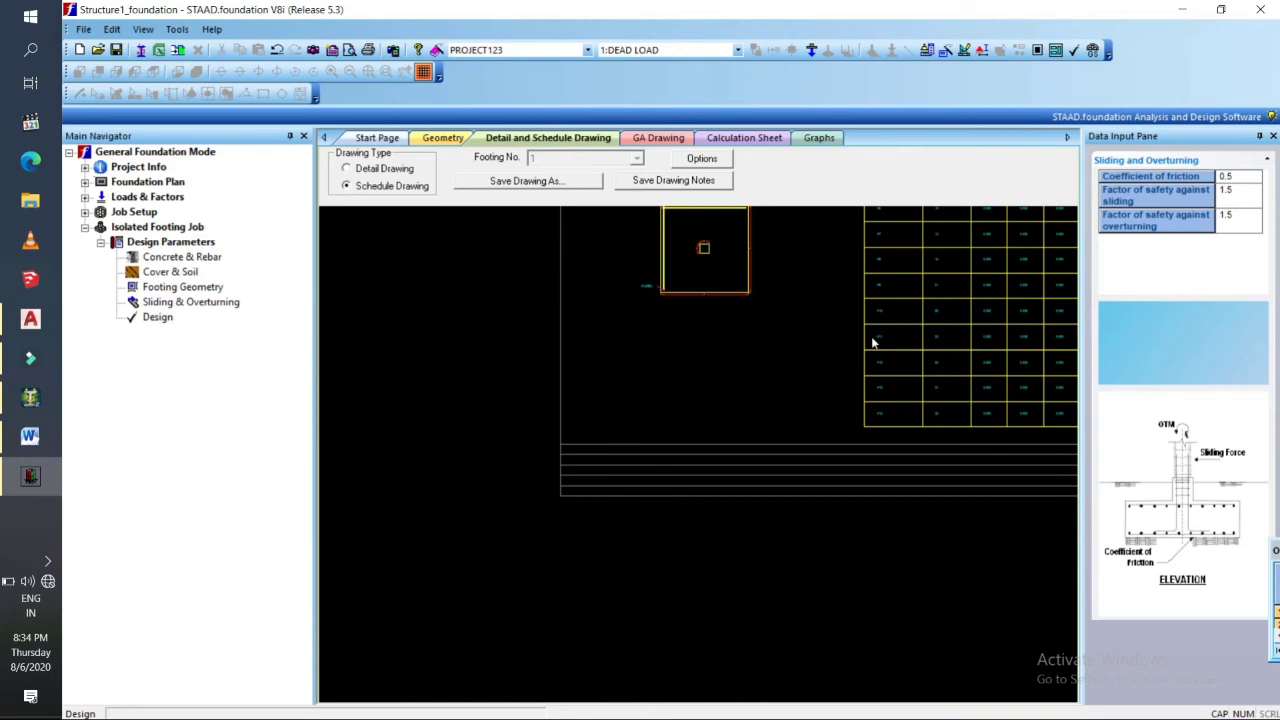
scroll(872, 342, down, 2)
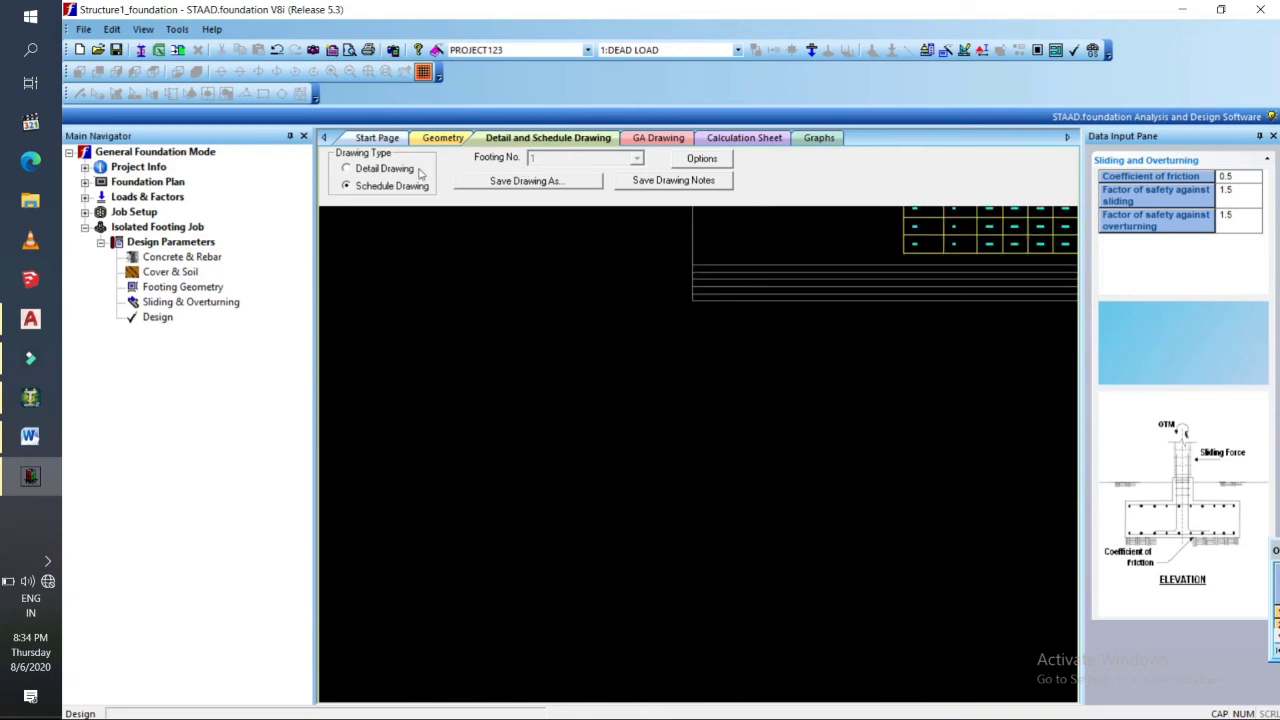
Switch to the detail drawing of footing 1 and examine its elevation, plan reinforcement and pedestal section A-A.
click(386, 177)
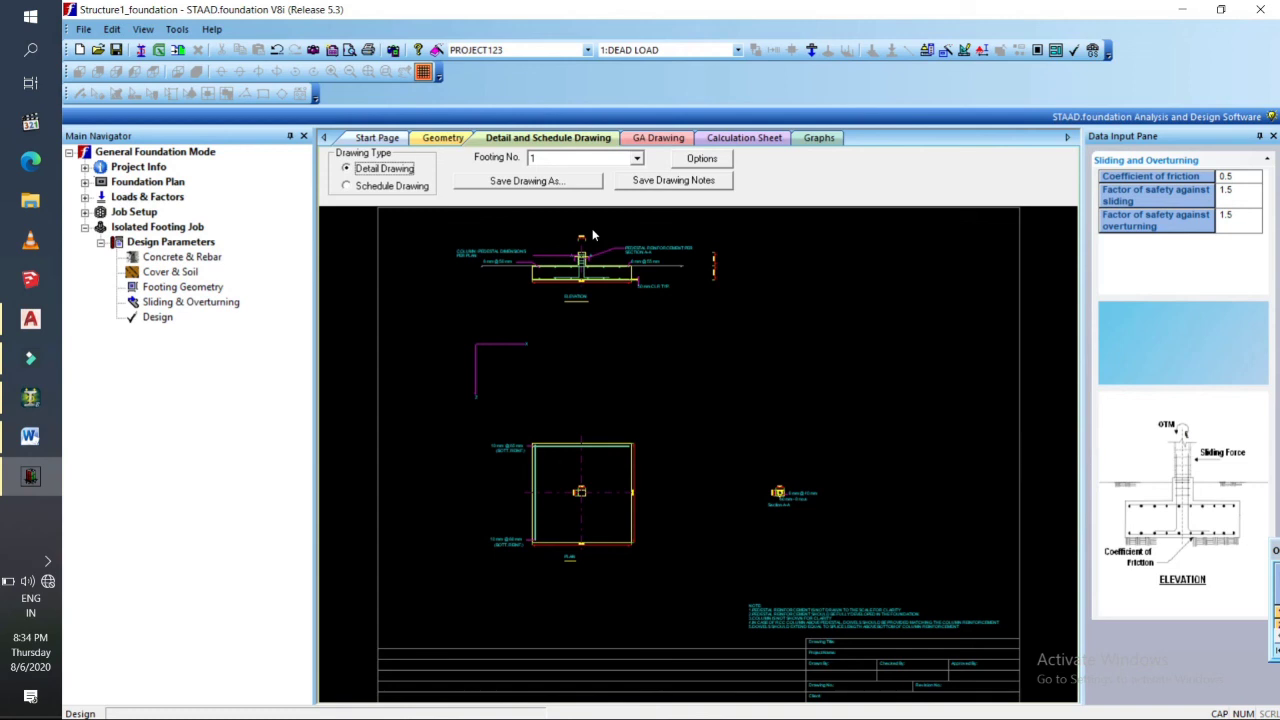
scroll(580, 226, up, 3)
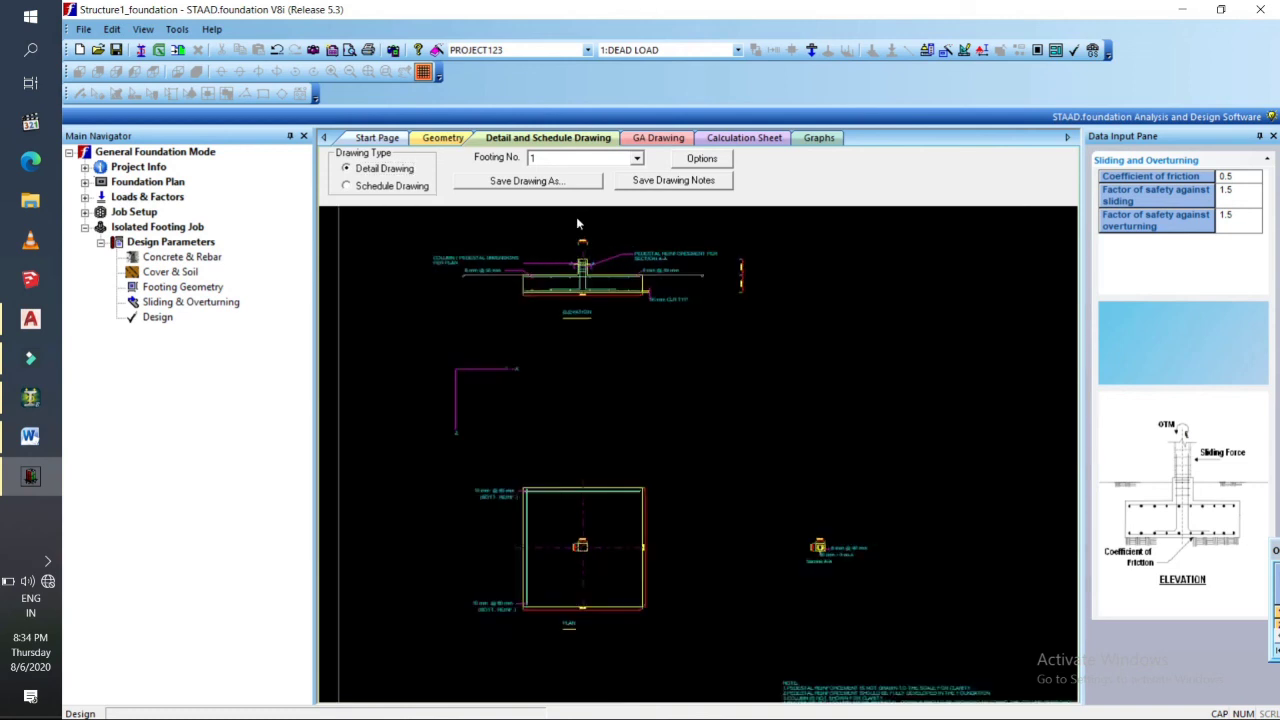
scroll(577, 223, up, 1)
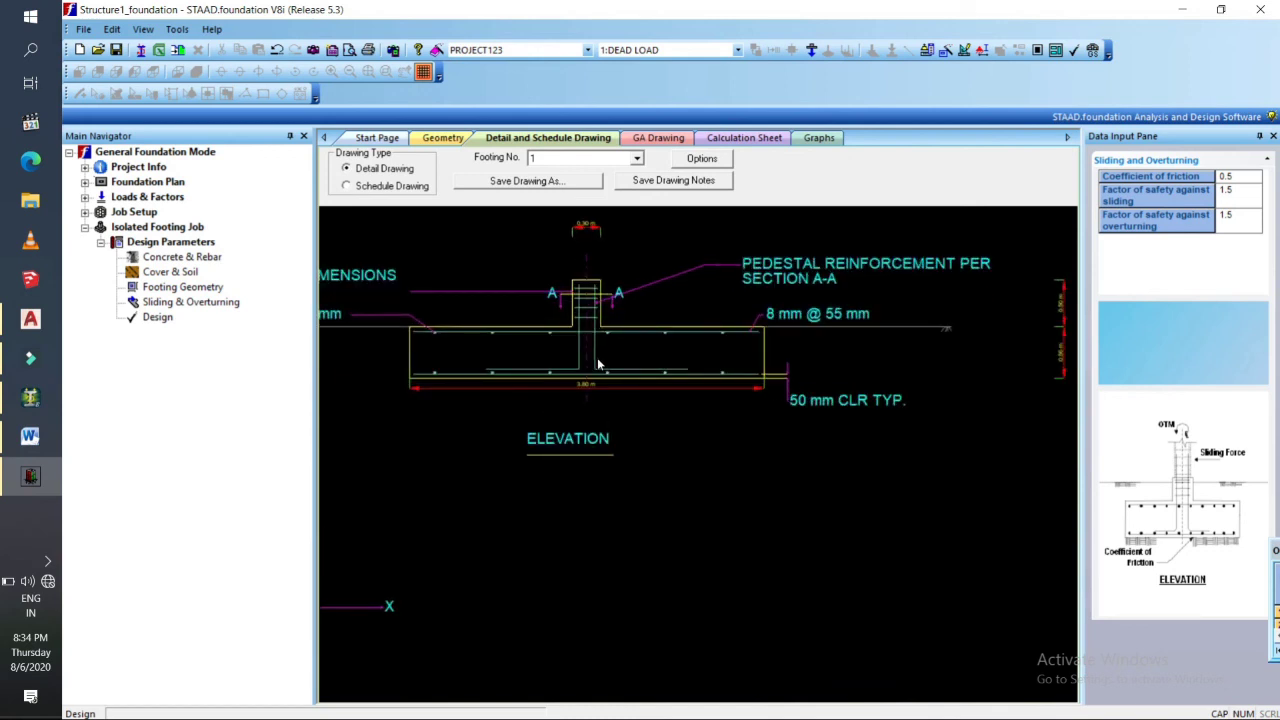
scroll(595, 362, down, 3)
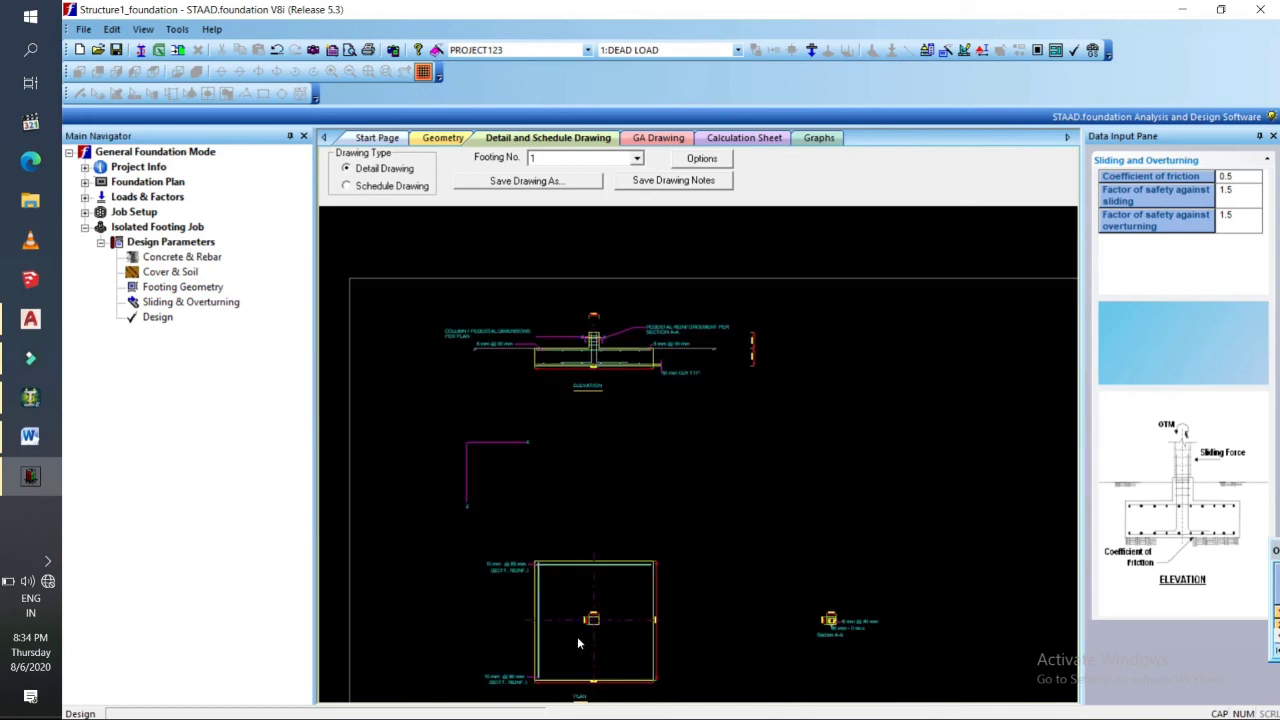
scroll(577, 643, up, 3)
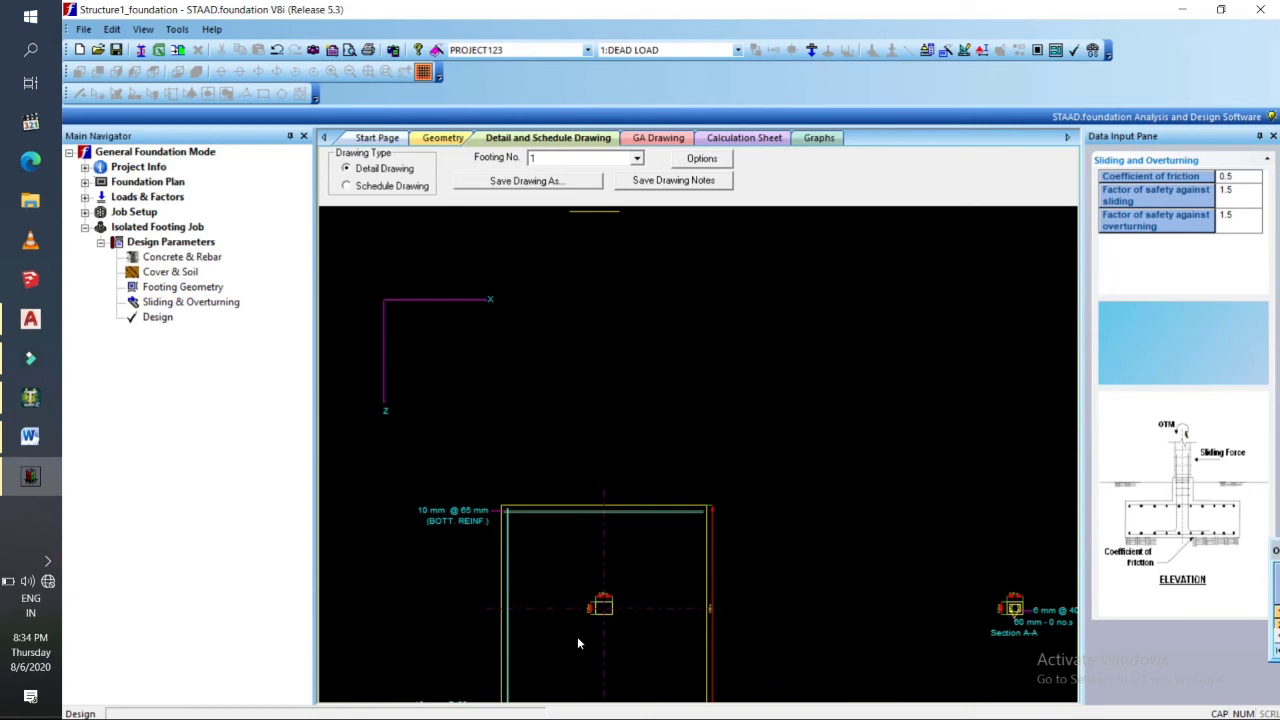
scroll(577, 643, down, 4)
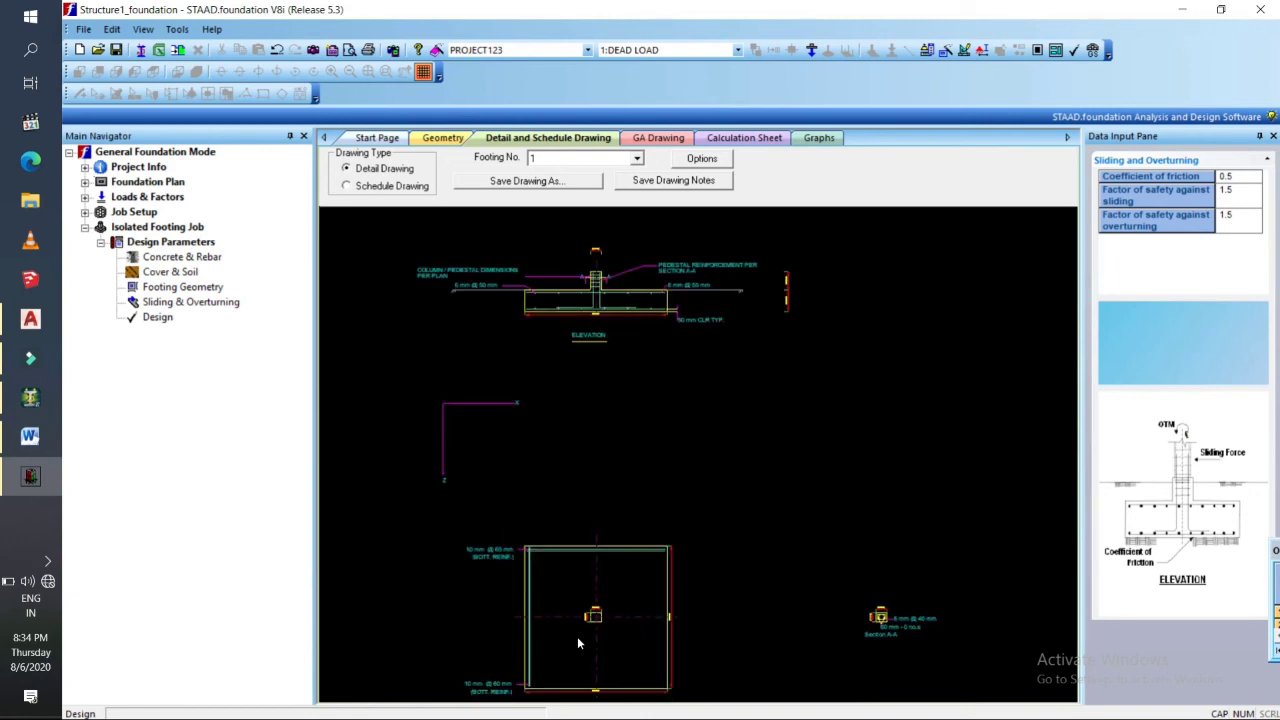
scroll(789, 661, up, 5)
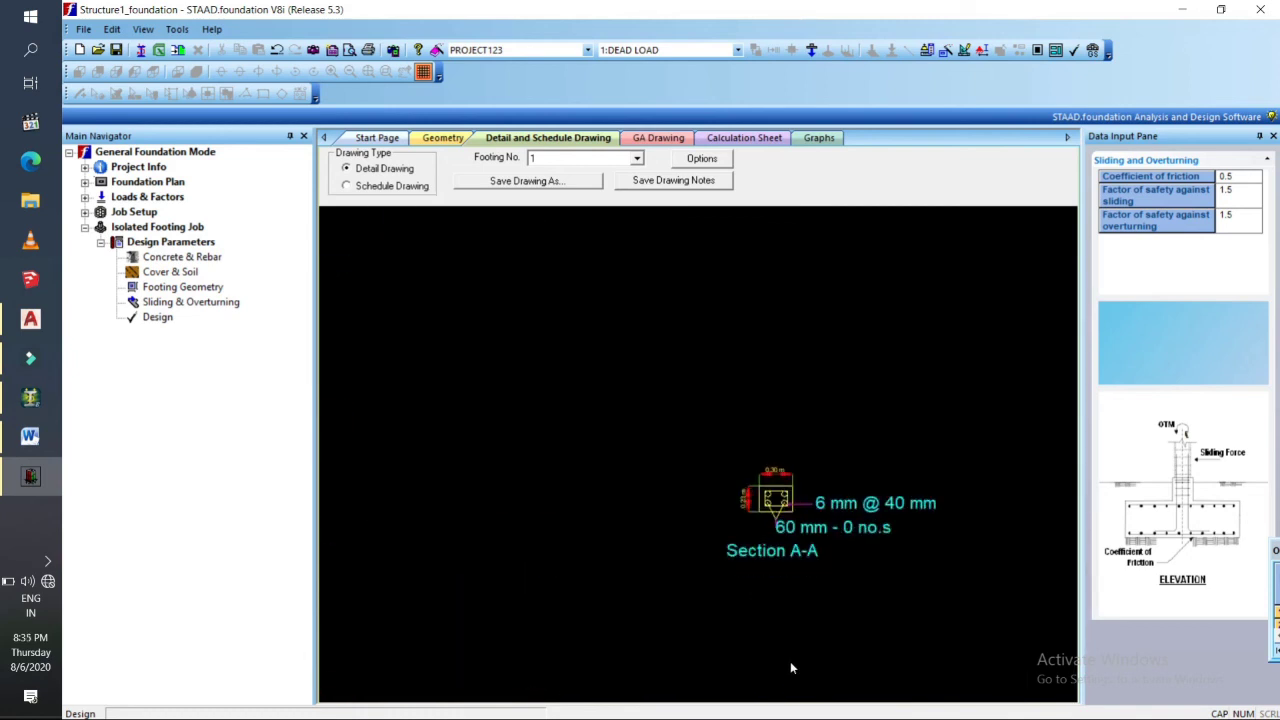
scroll(790, 668, up, 1)
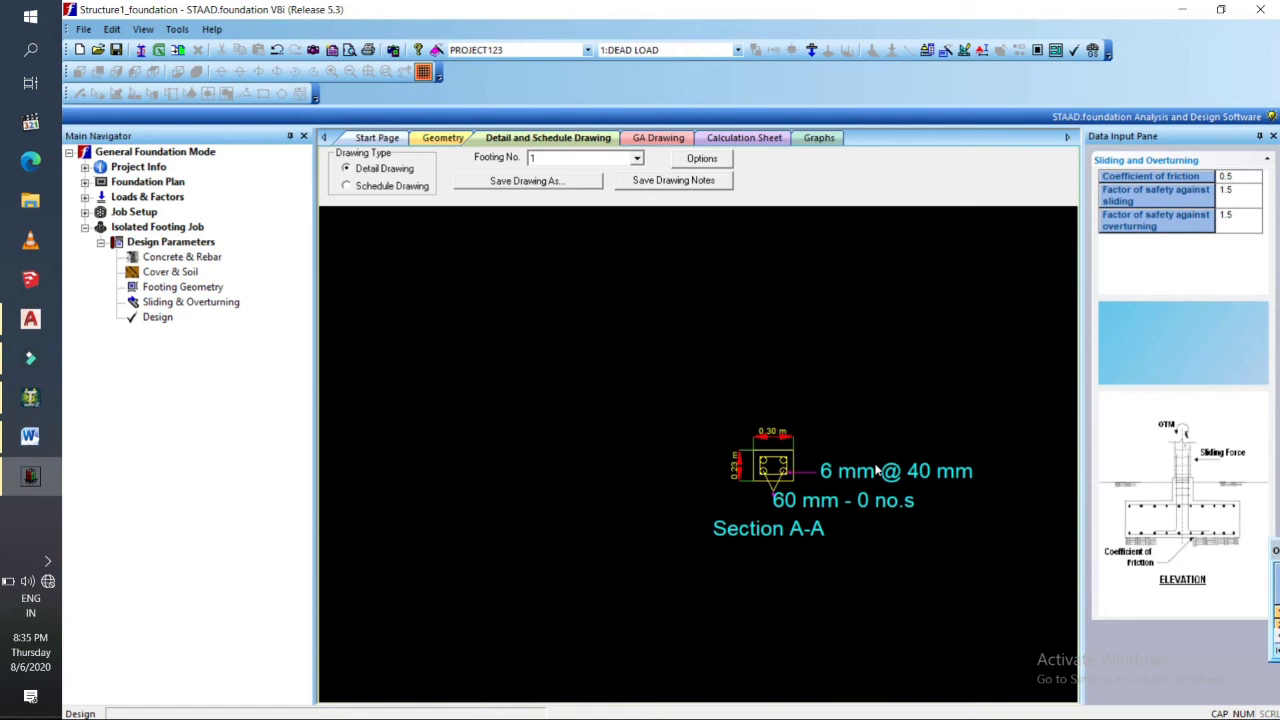
scroll(877, 470, up, 1)
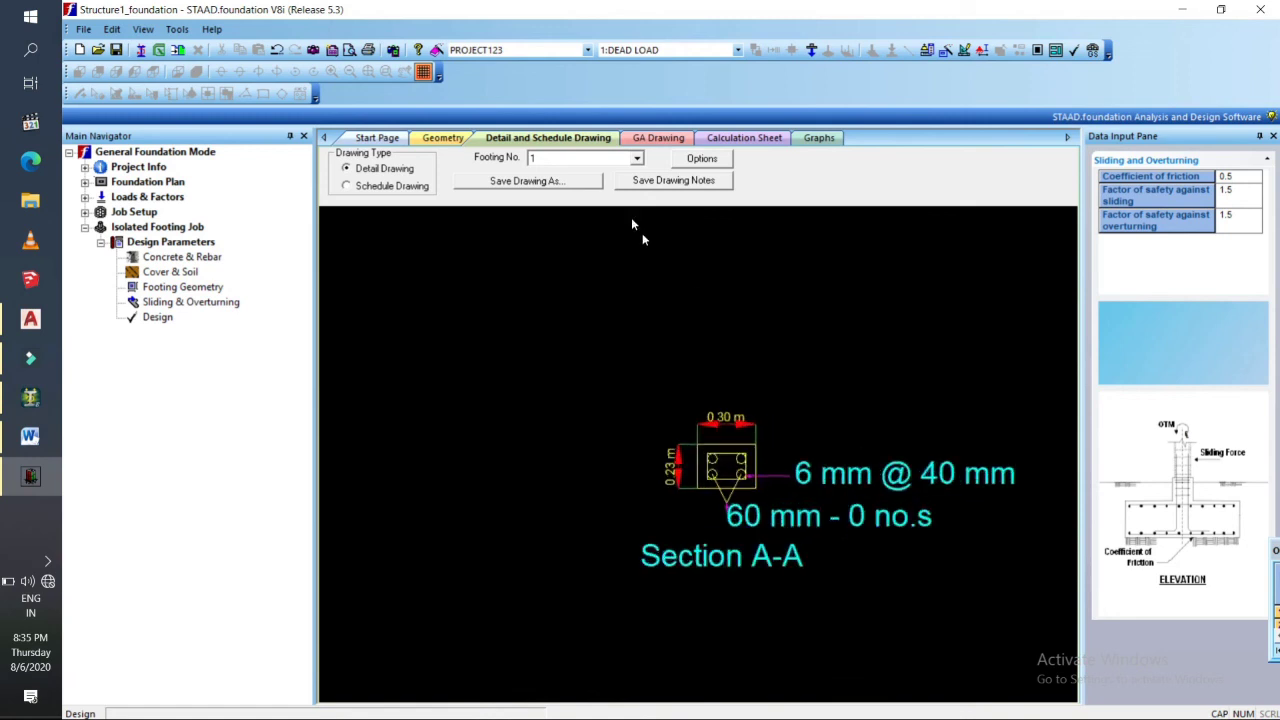
Show the detail drawing of footing 4, decline the automatic save, and examine the footing's elevation and reinforcement.
click(636, 158)
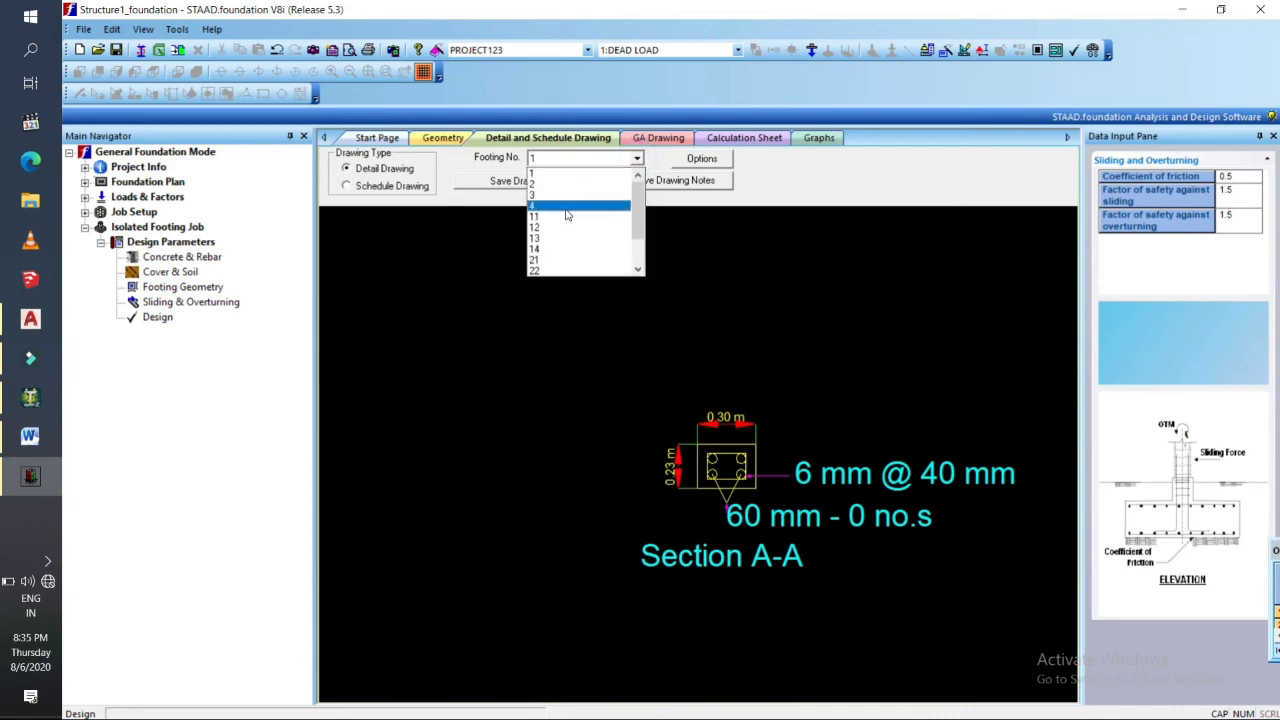
click(565, 208)
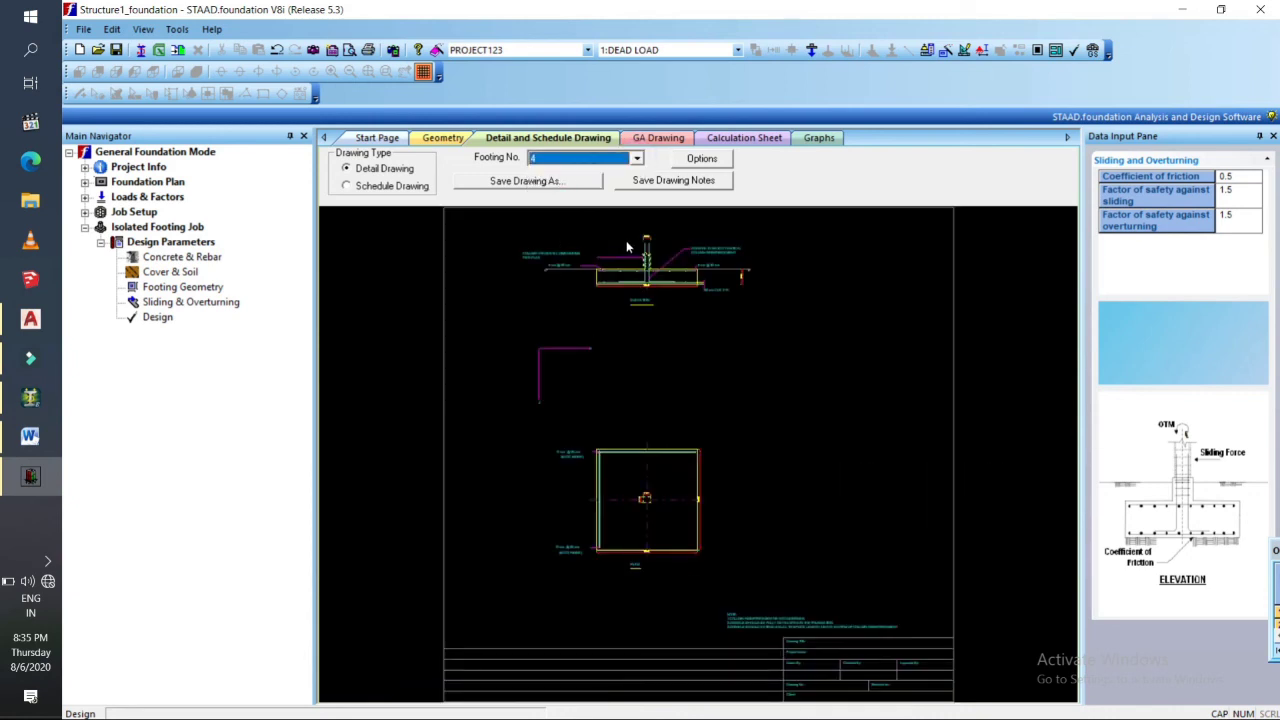
scroll(633, 247, up, 2)
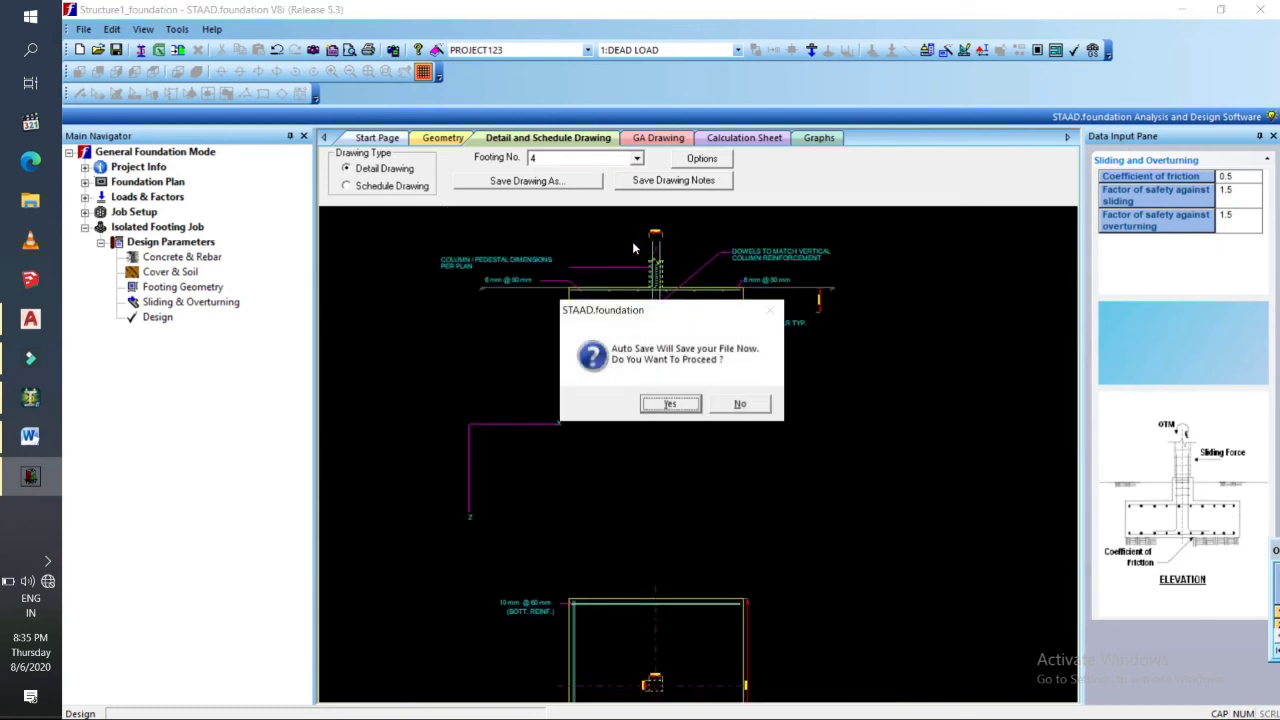
click(740, 403)
scroll(679, 312, up, 2)
scroll(679, 315, up, 2)
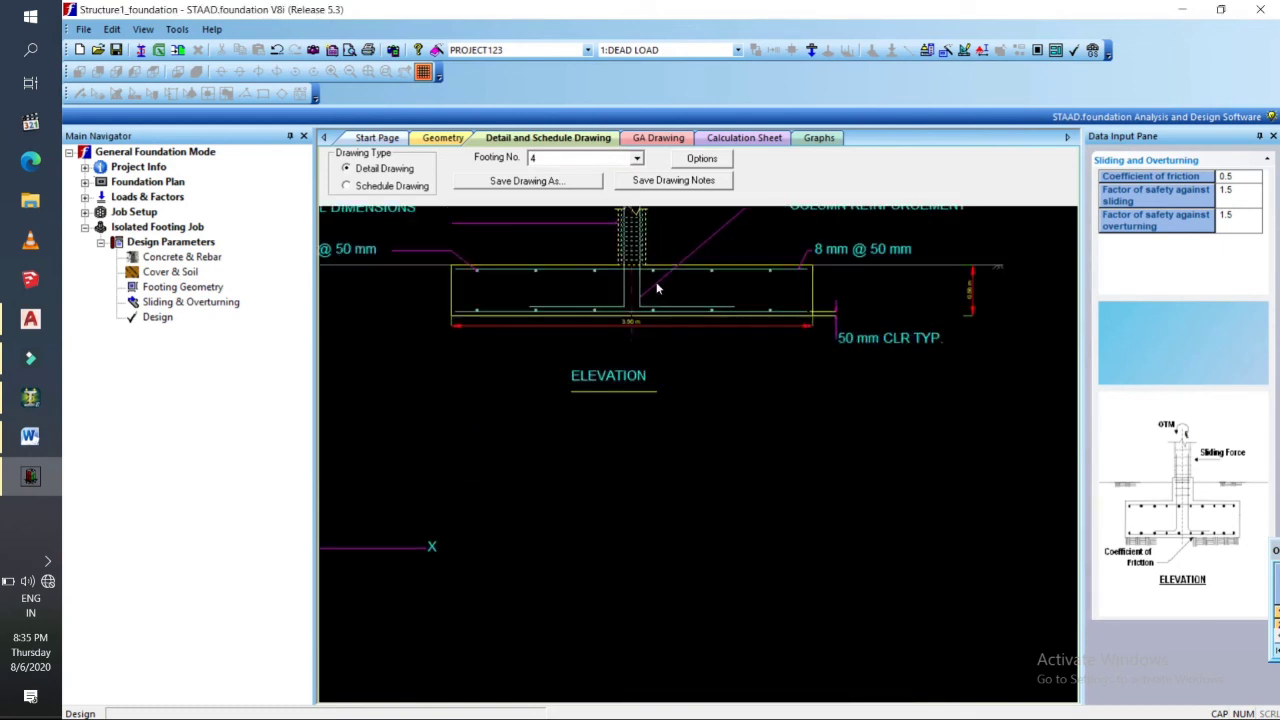
scroll(611, 203, up, 2)
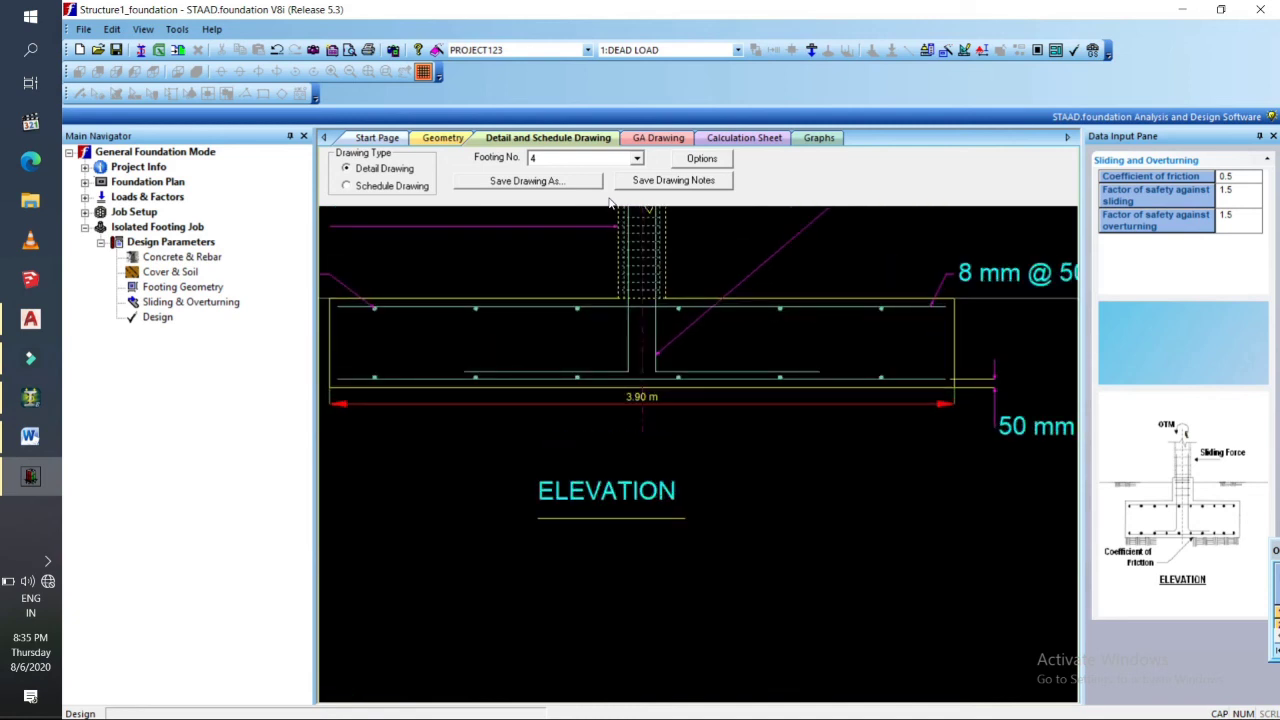
scroll(611, 203, down, 1)
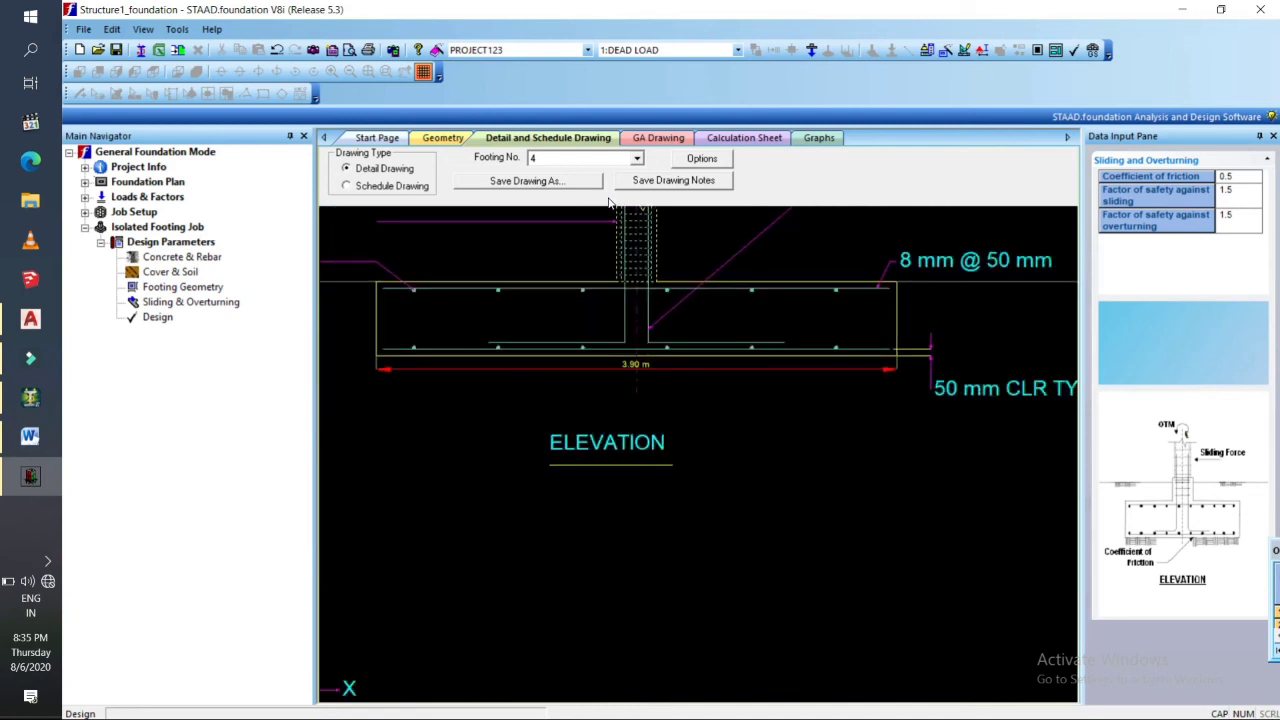
scroll(611, 203, down, 2)
scroll(611, 203, up, 2)
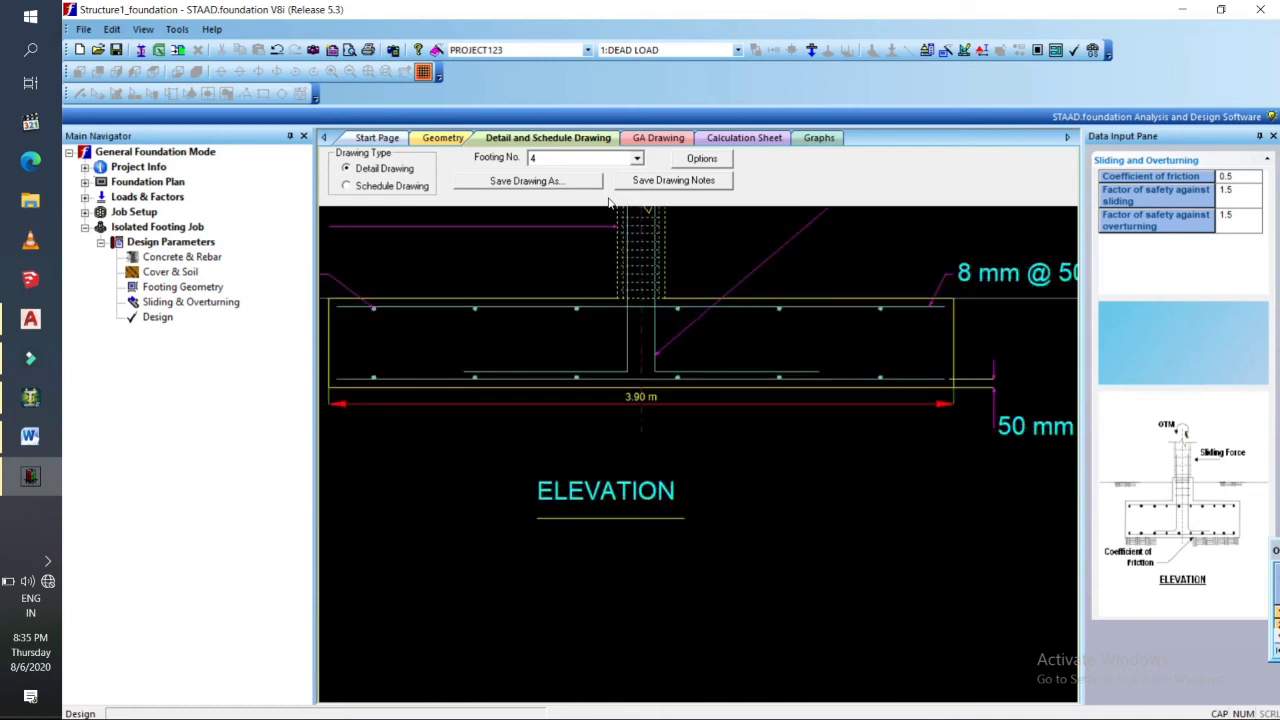
scroll(610, 204, down, 5)
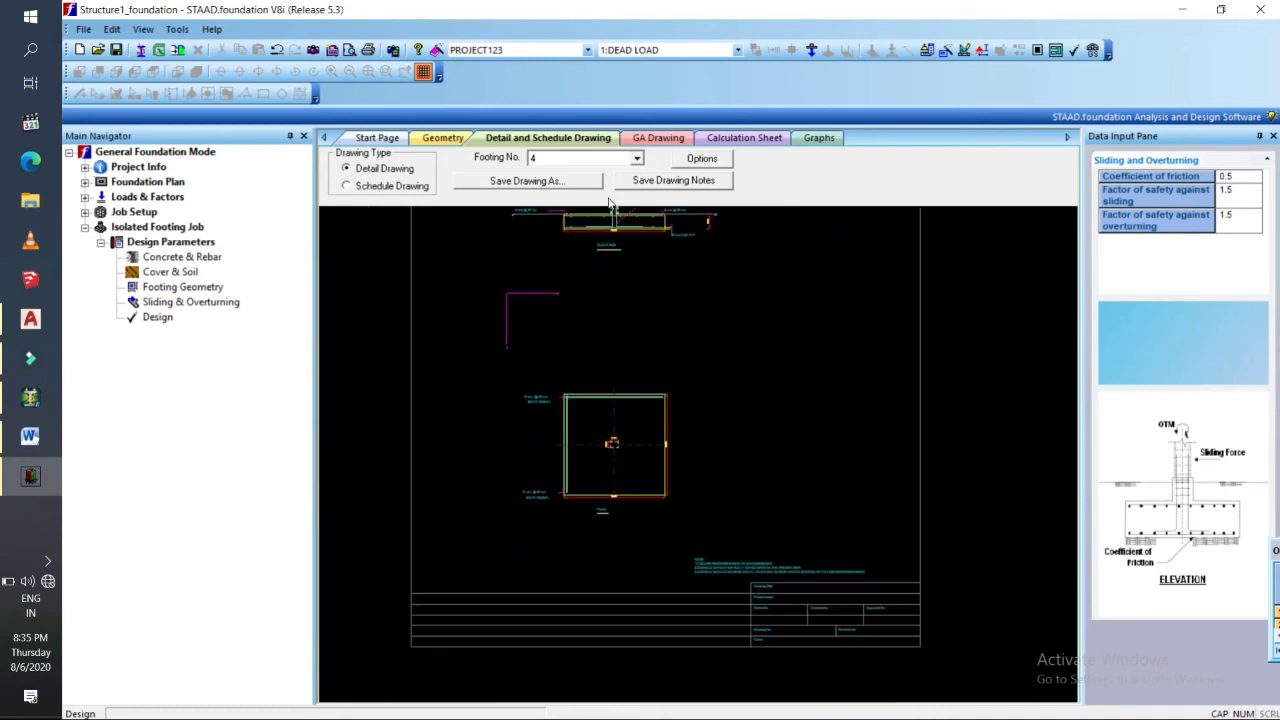
Examine footing 4's plan and its column dimensions in the detail drawing.
scroll(616, 439, down, 2)
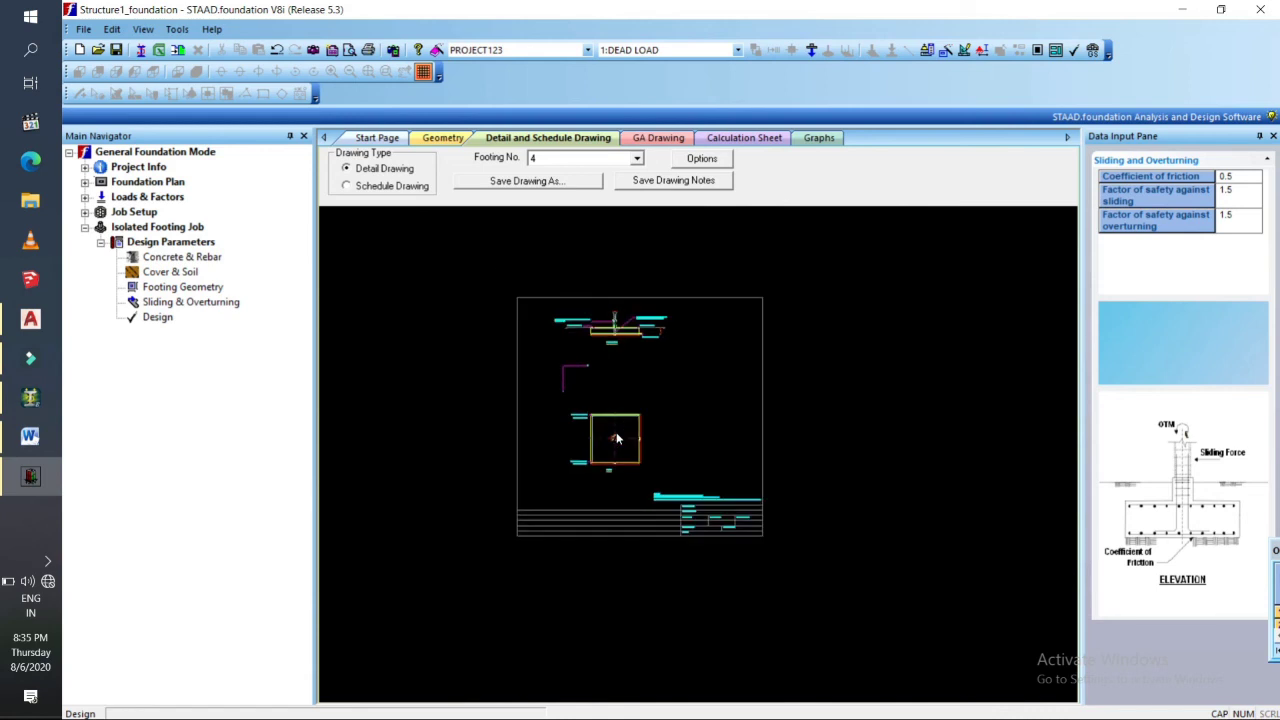
scroll(616, 439, down, 2)
scroll(616, 438, up, 6)
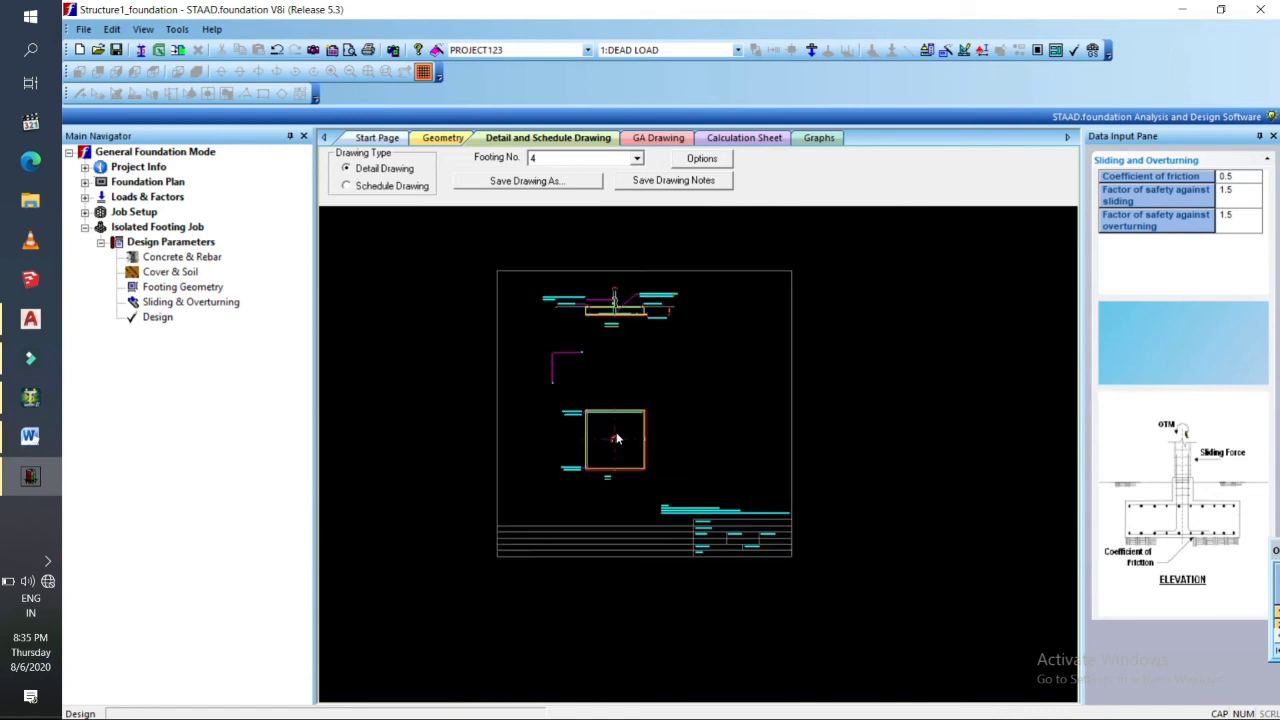
scroll(616, 438, down, 5)
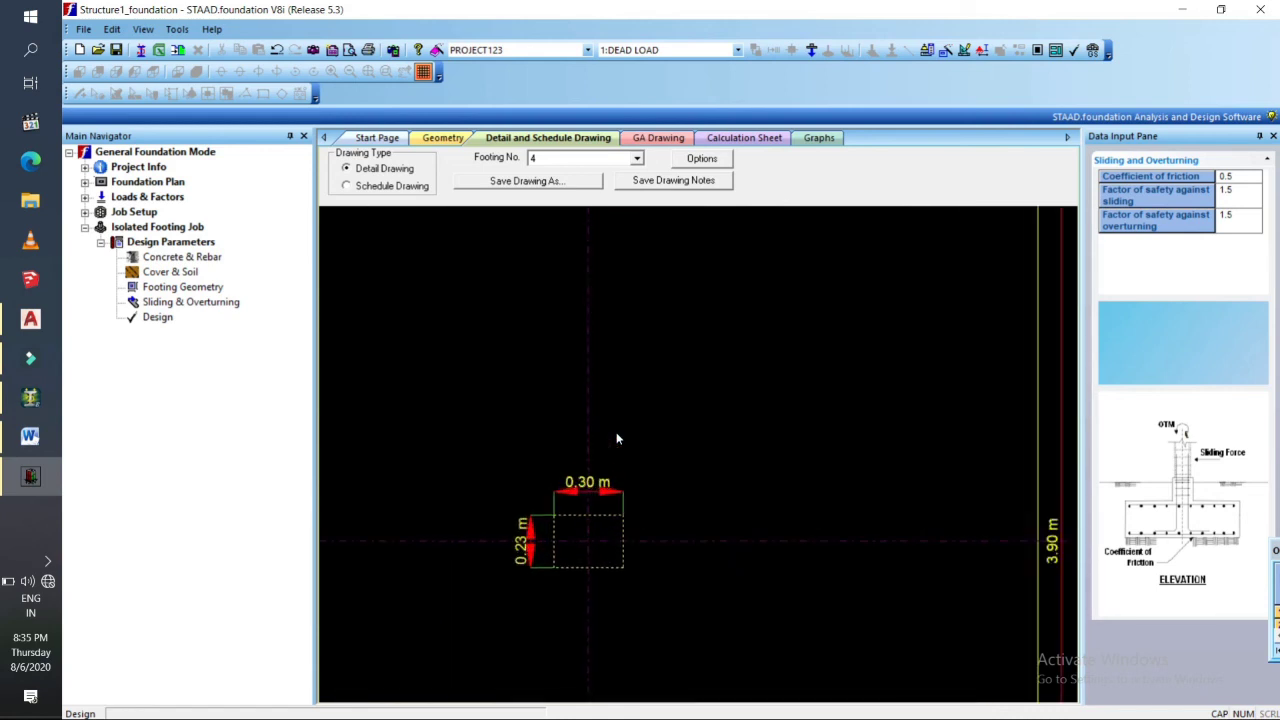
scroll(616, 438, down, 1)
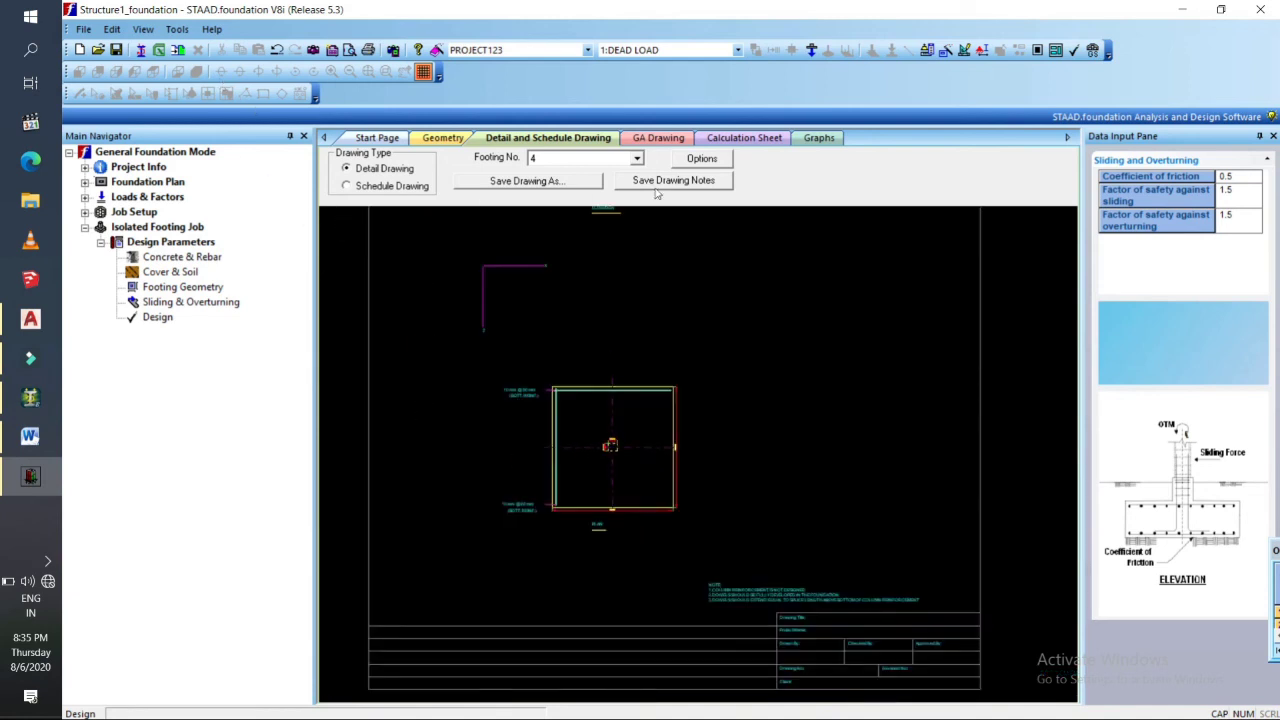
Save footing 4's detail drawing as VectorDraw in AutoCAD R2000 DWG format in the video folder, replacing the existing file.
click(540, 187)
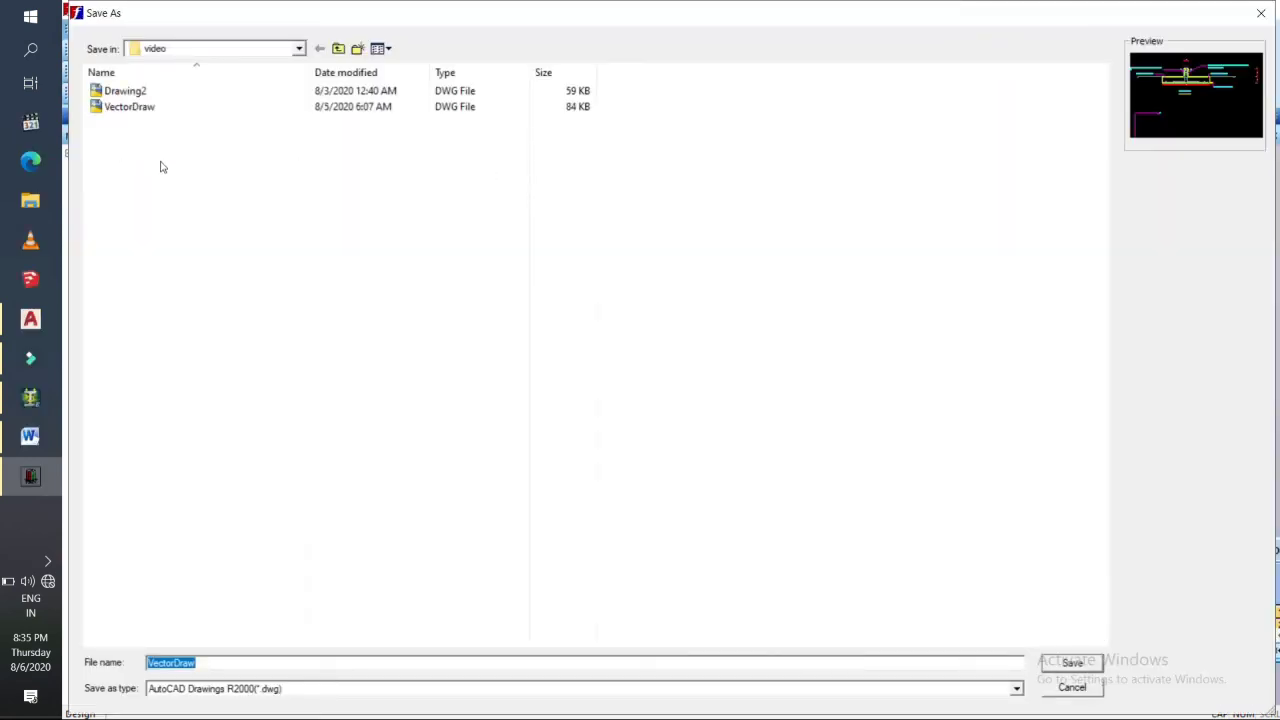
click(1075, 664)
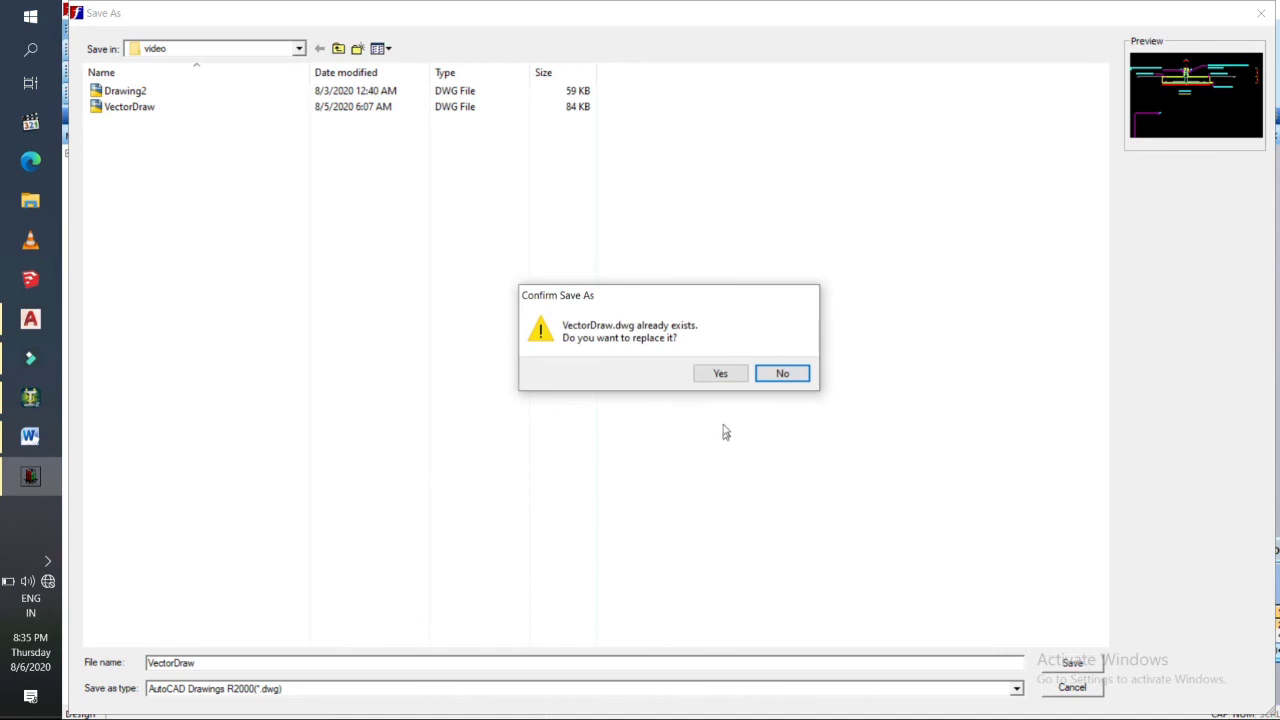
click(721, 374)
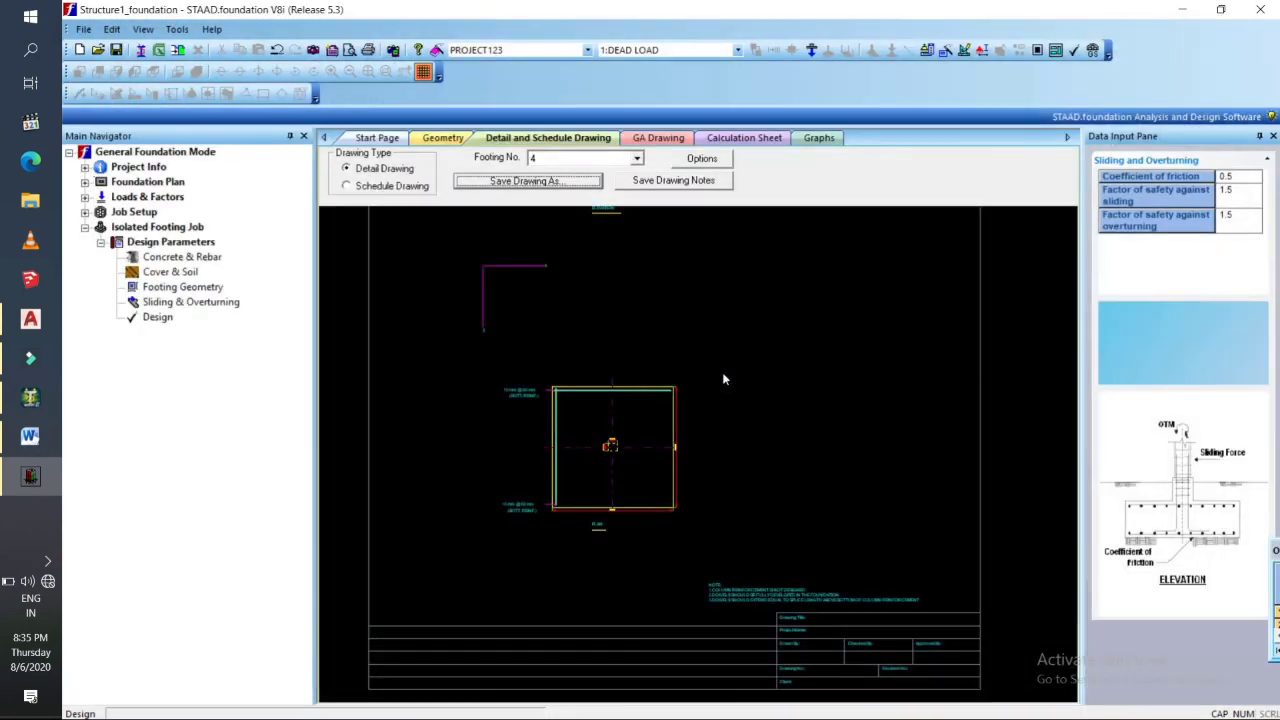